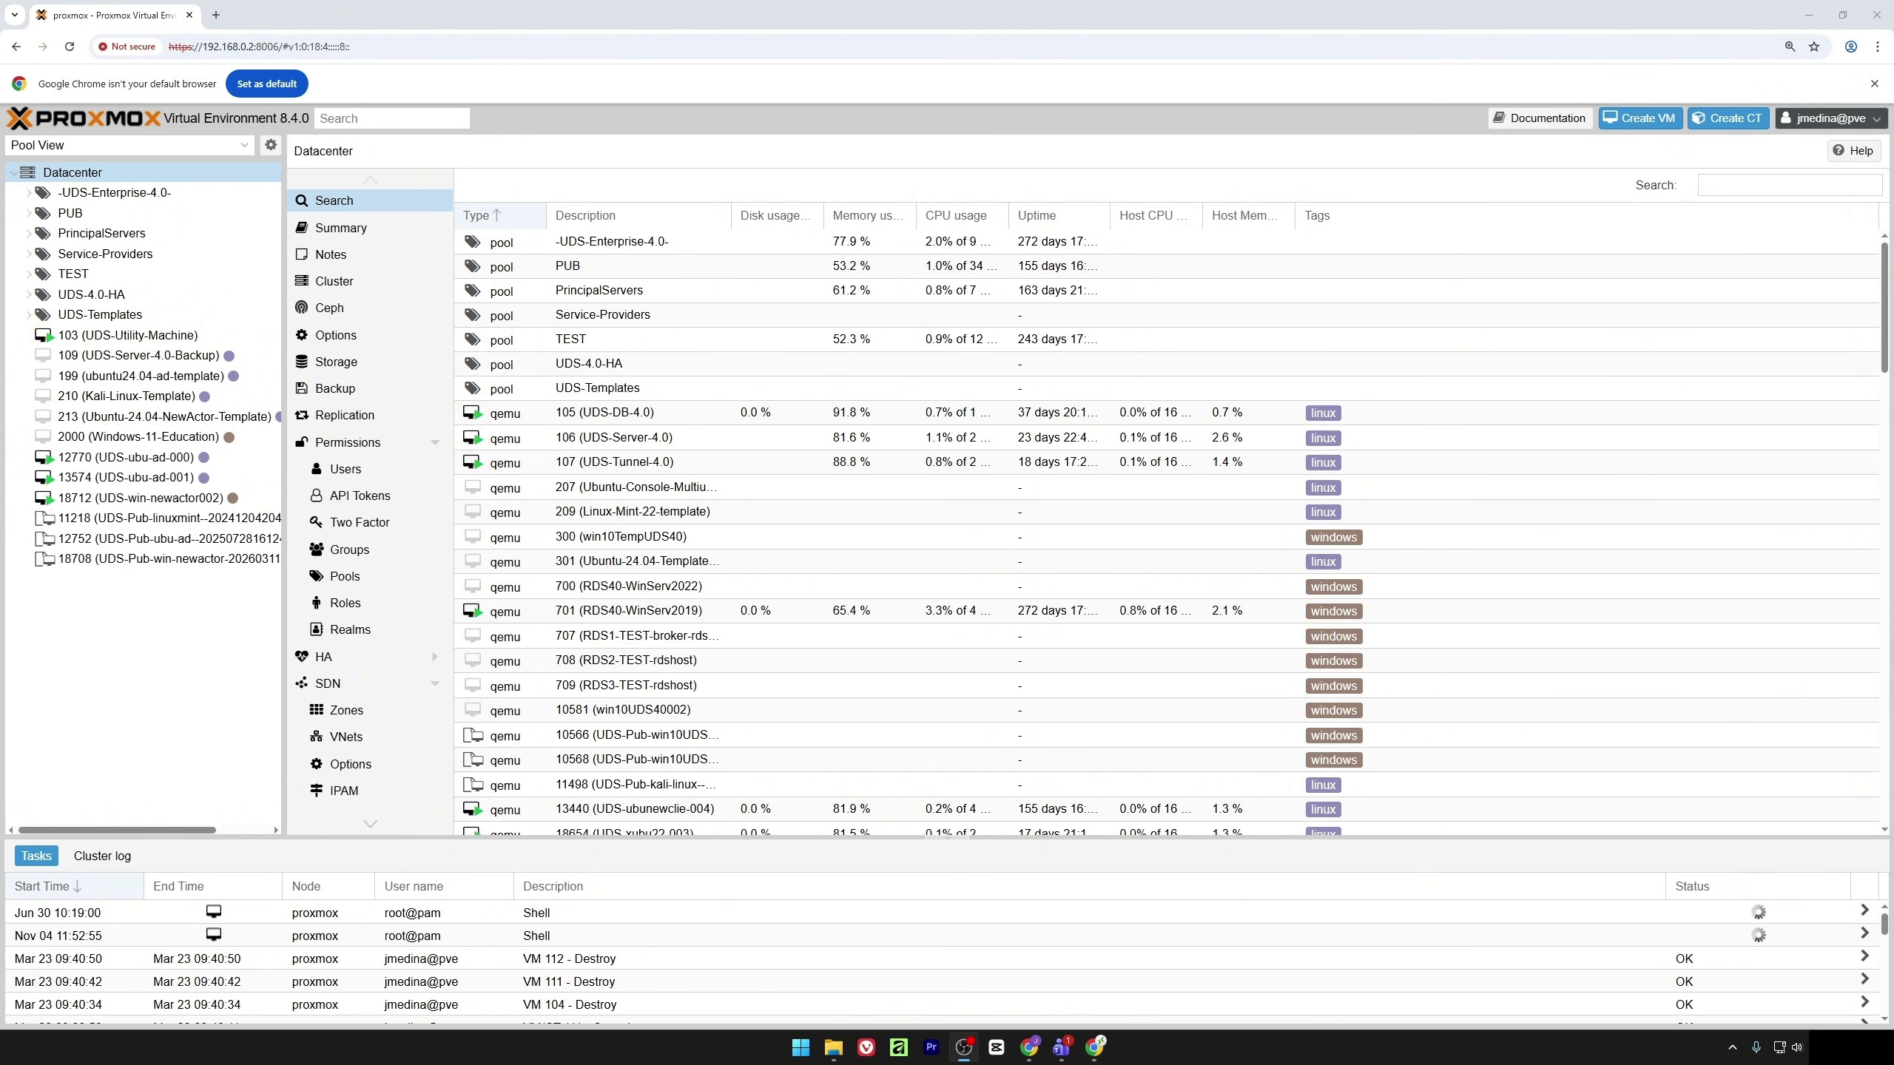
Start a new VM named UDS-Database in the Videos-4.0 resource pool
key("alt+Tab")
key("alt+Tab")
key("alt+Tab")
left_click(1649, 119)
left_click(865, 456)
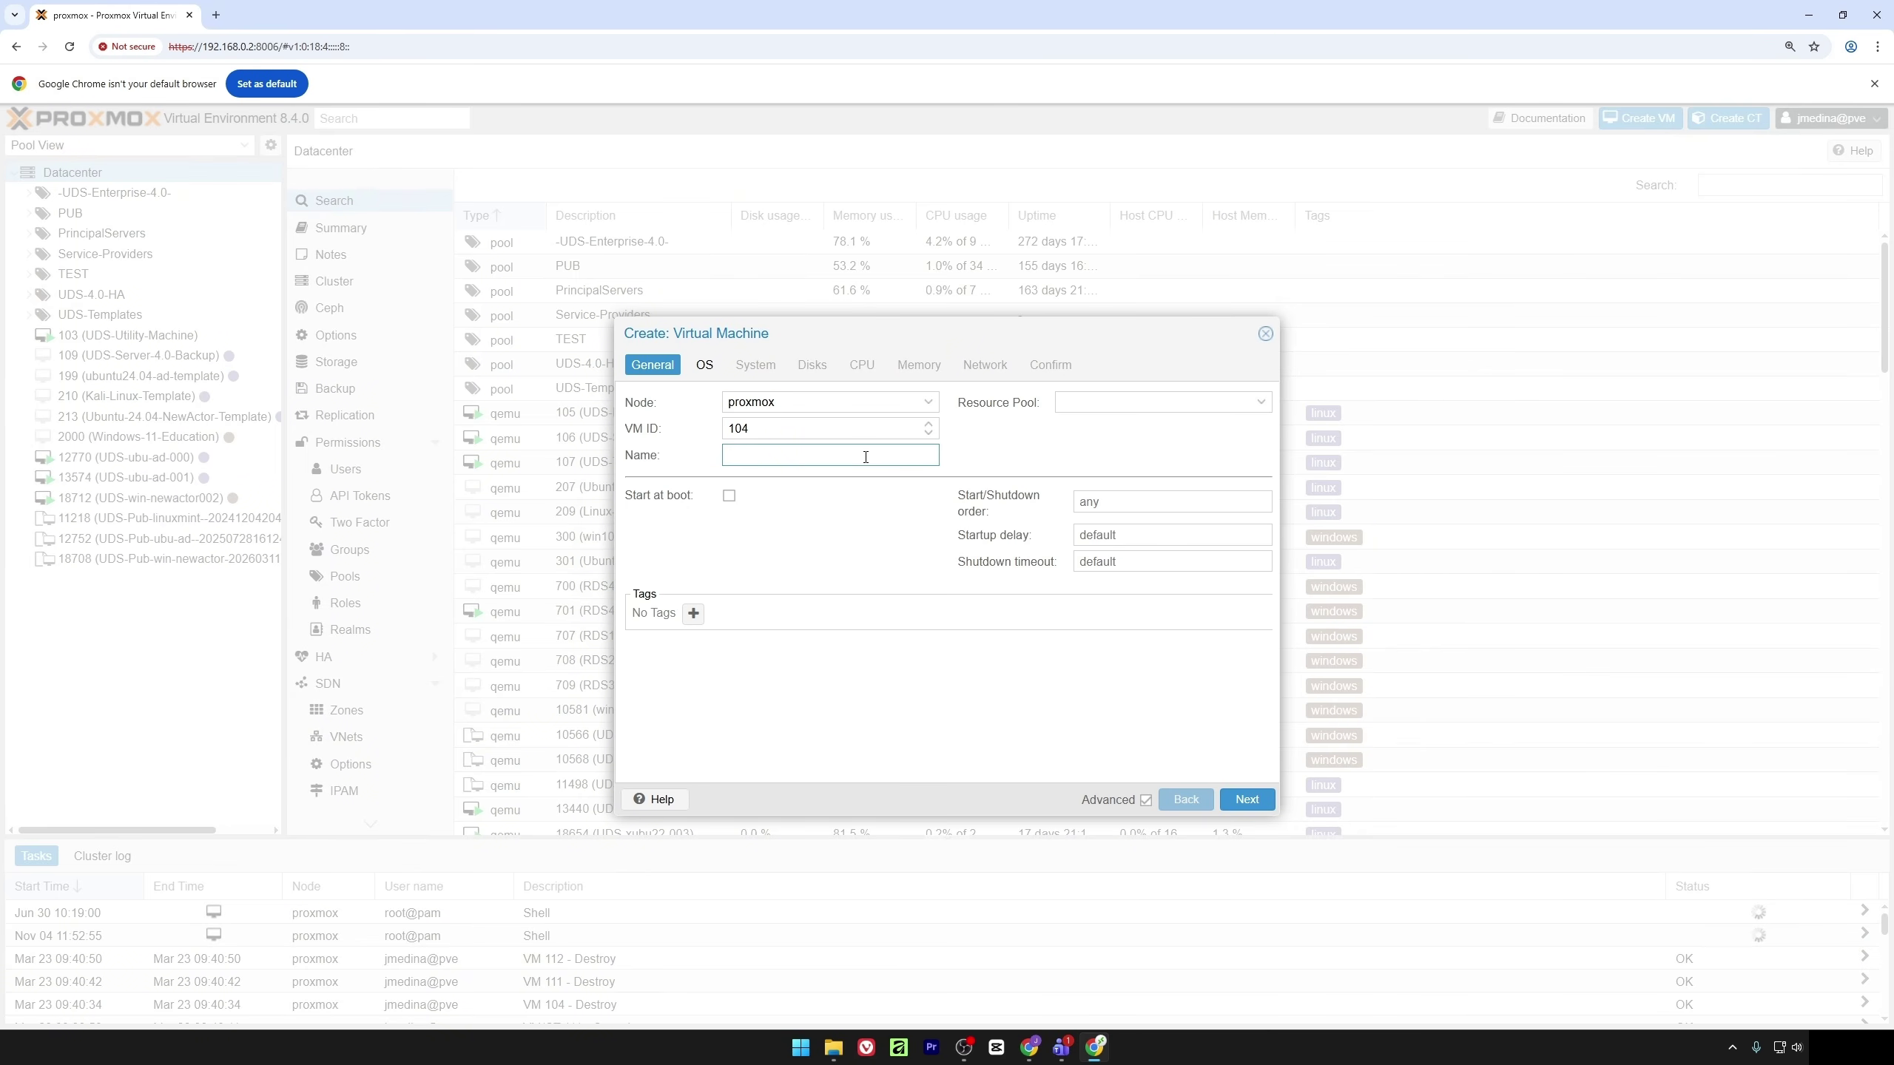
type("UDS-Database")
left_click(1106, 403)
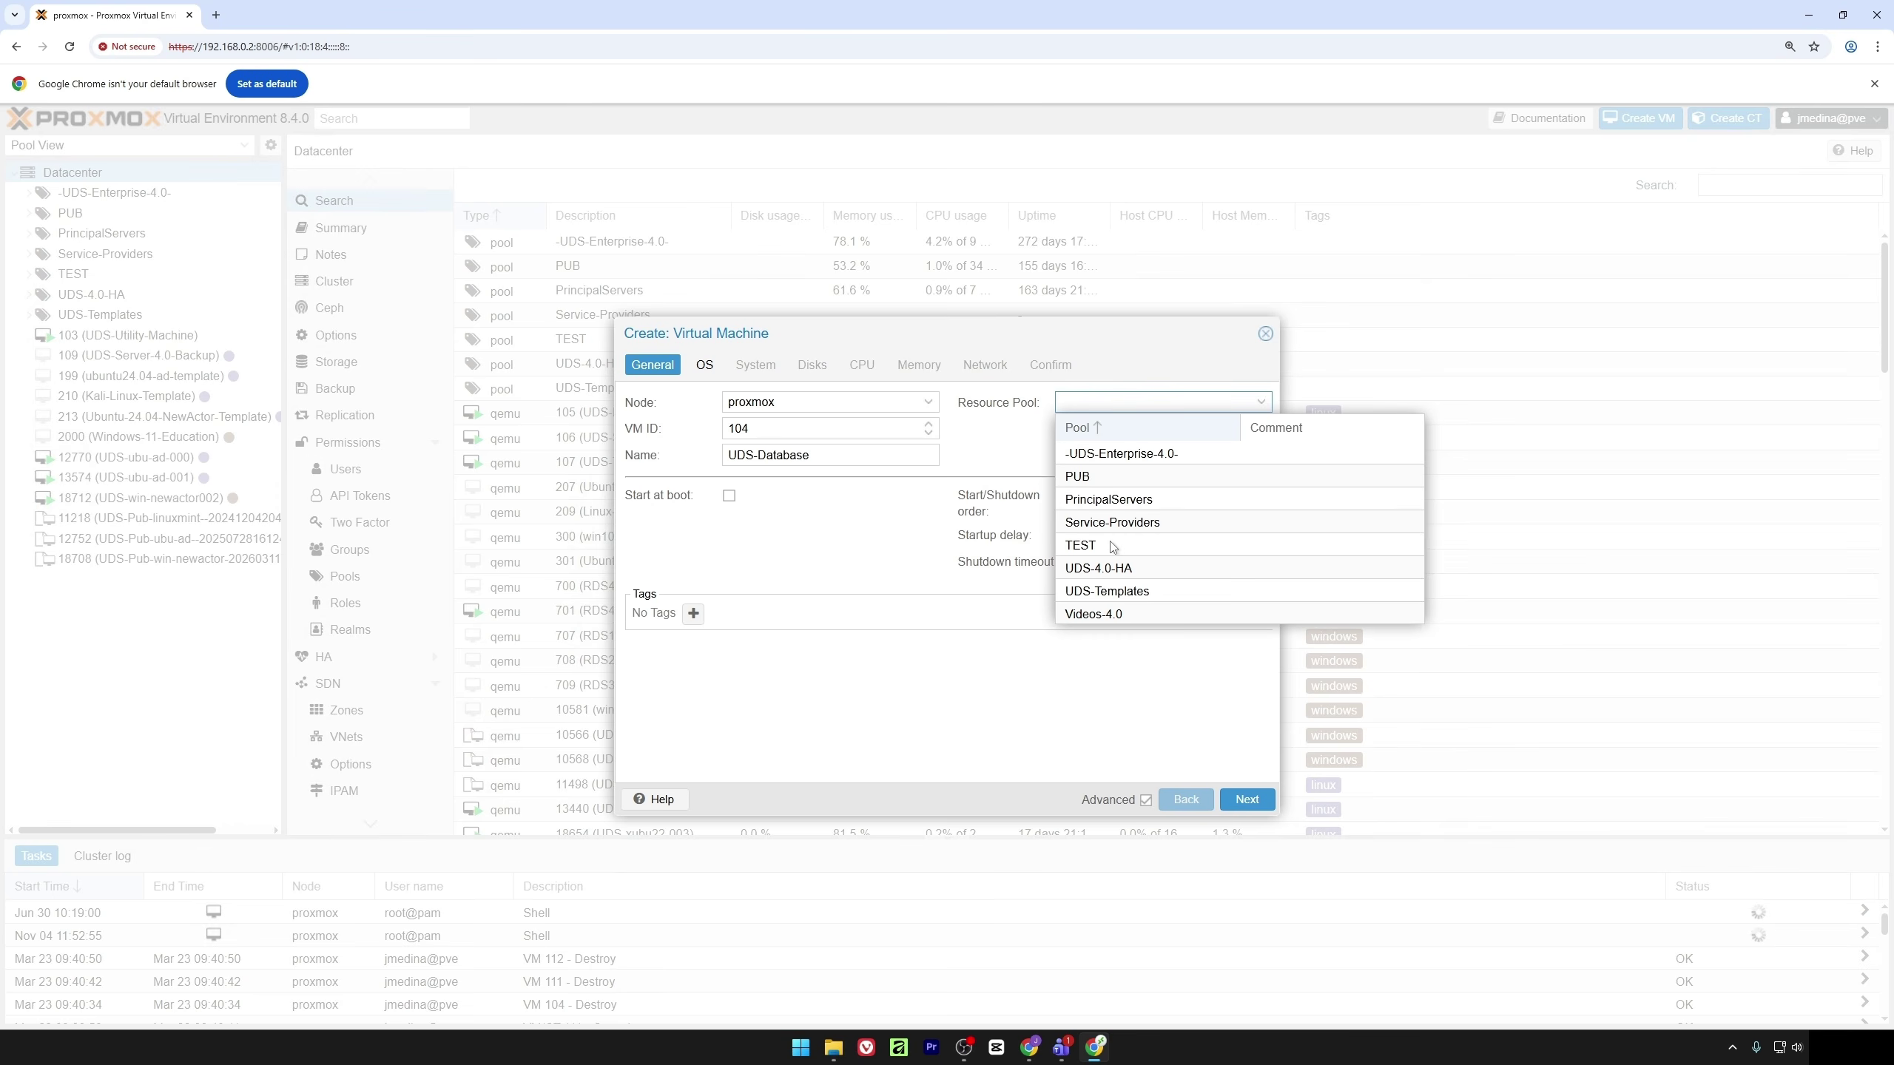
left_click(1125, 617)
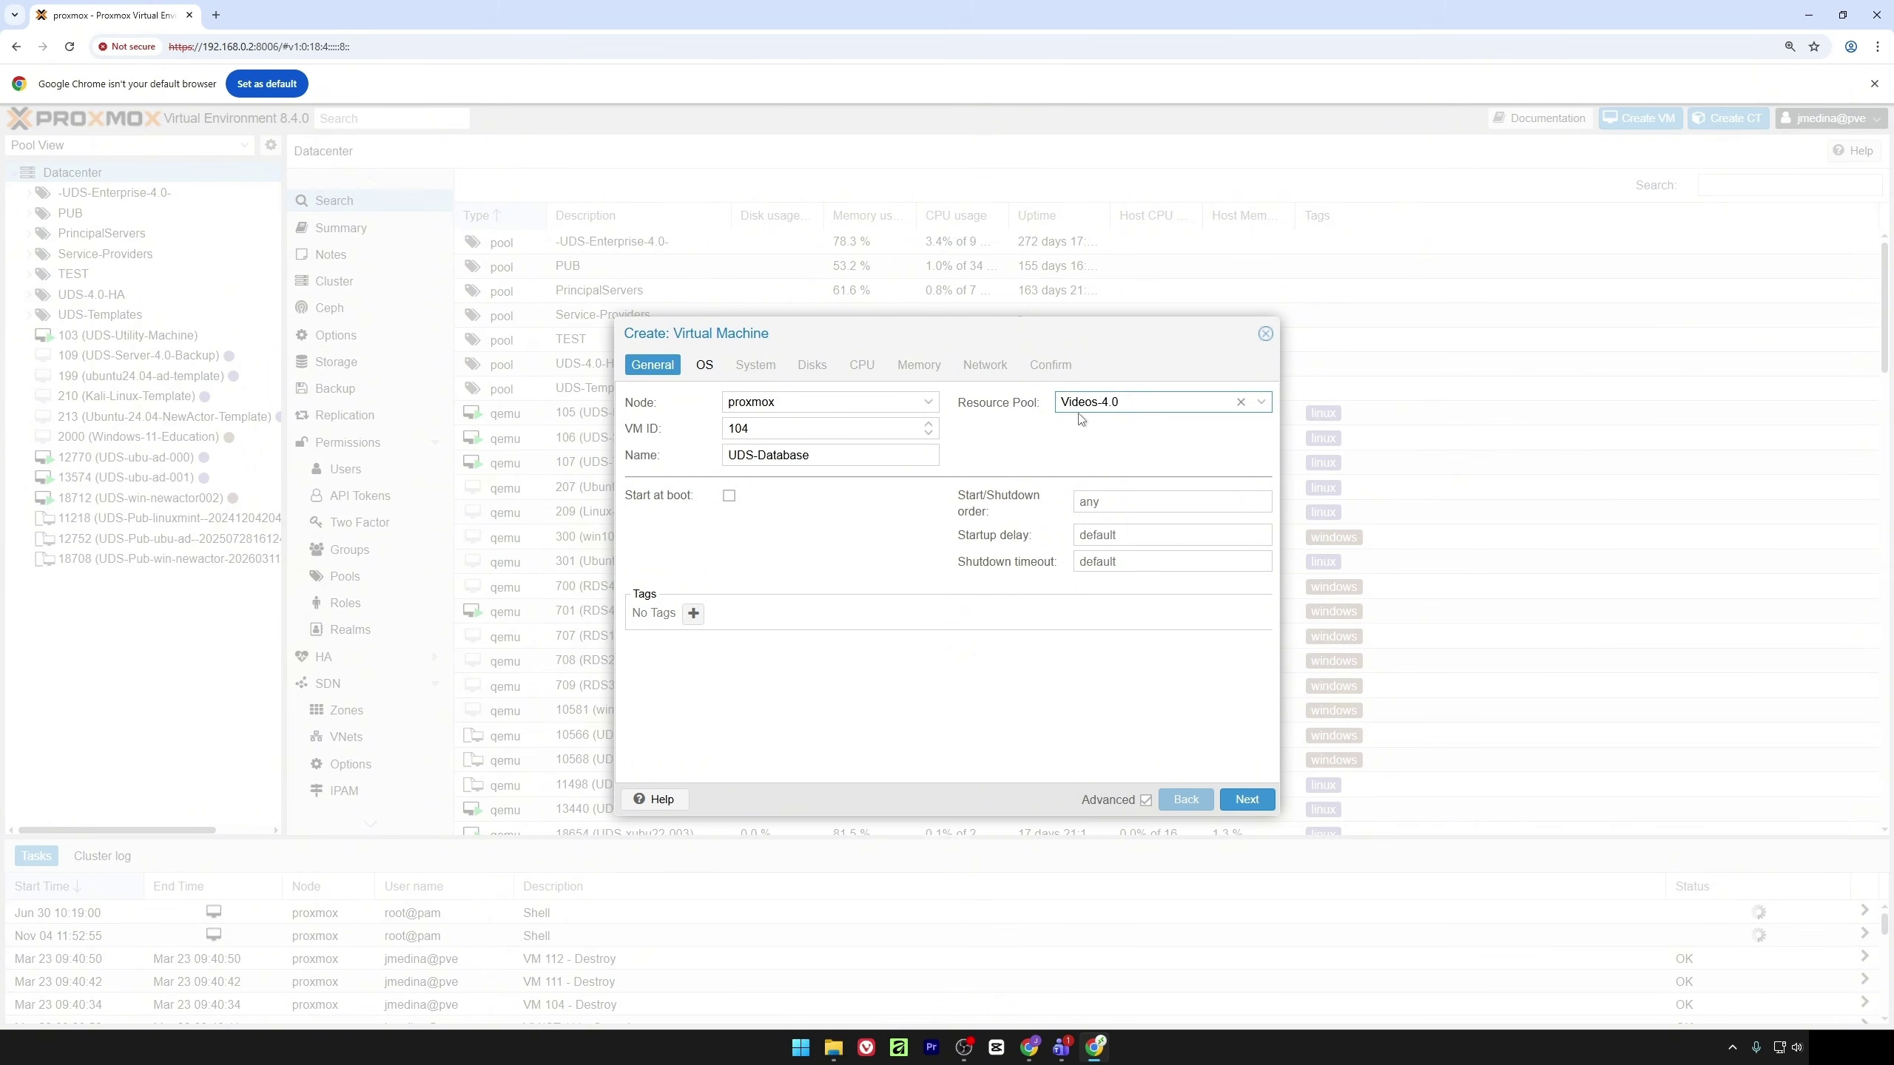
Choose 'Do not use any media' for the OS and continue to System
left_click(704, 367)
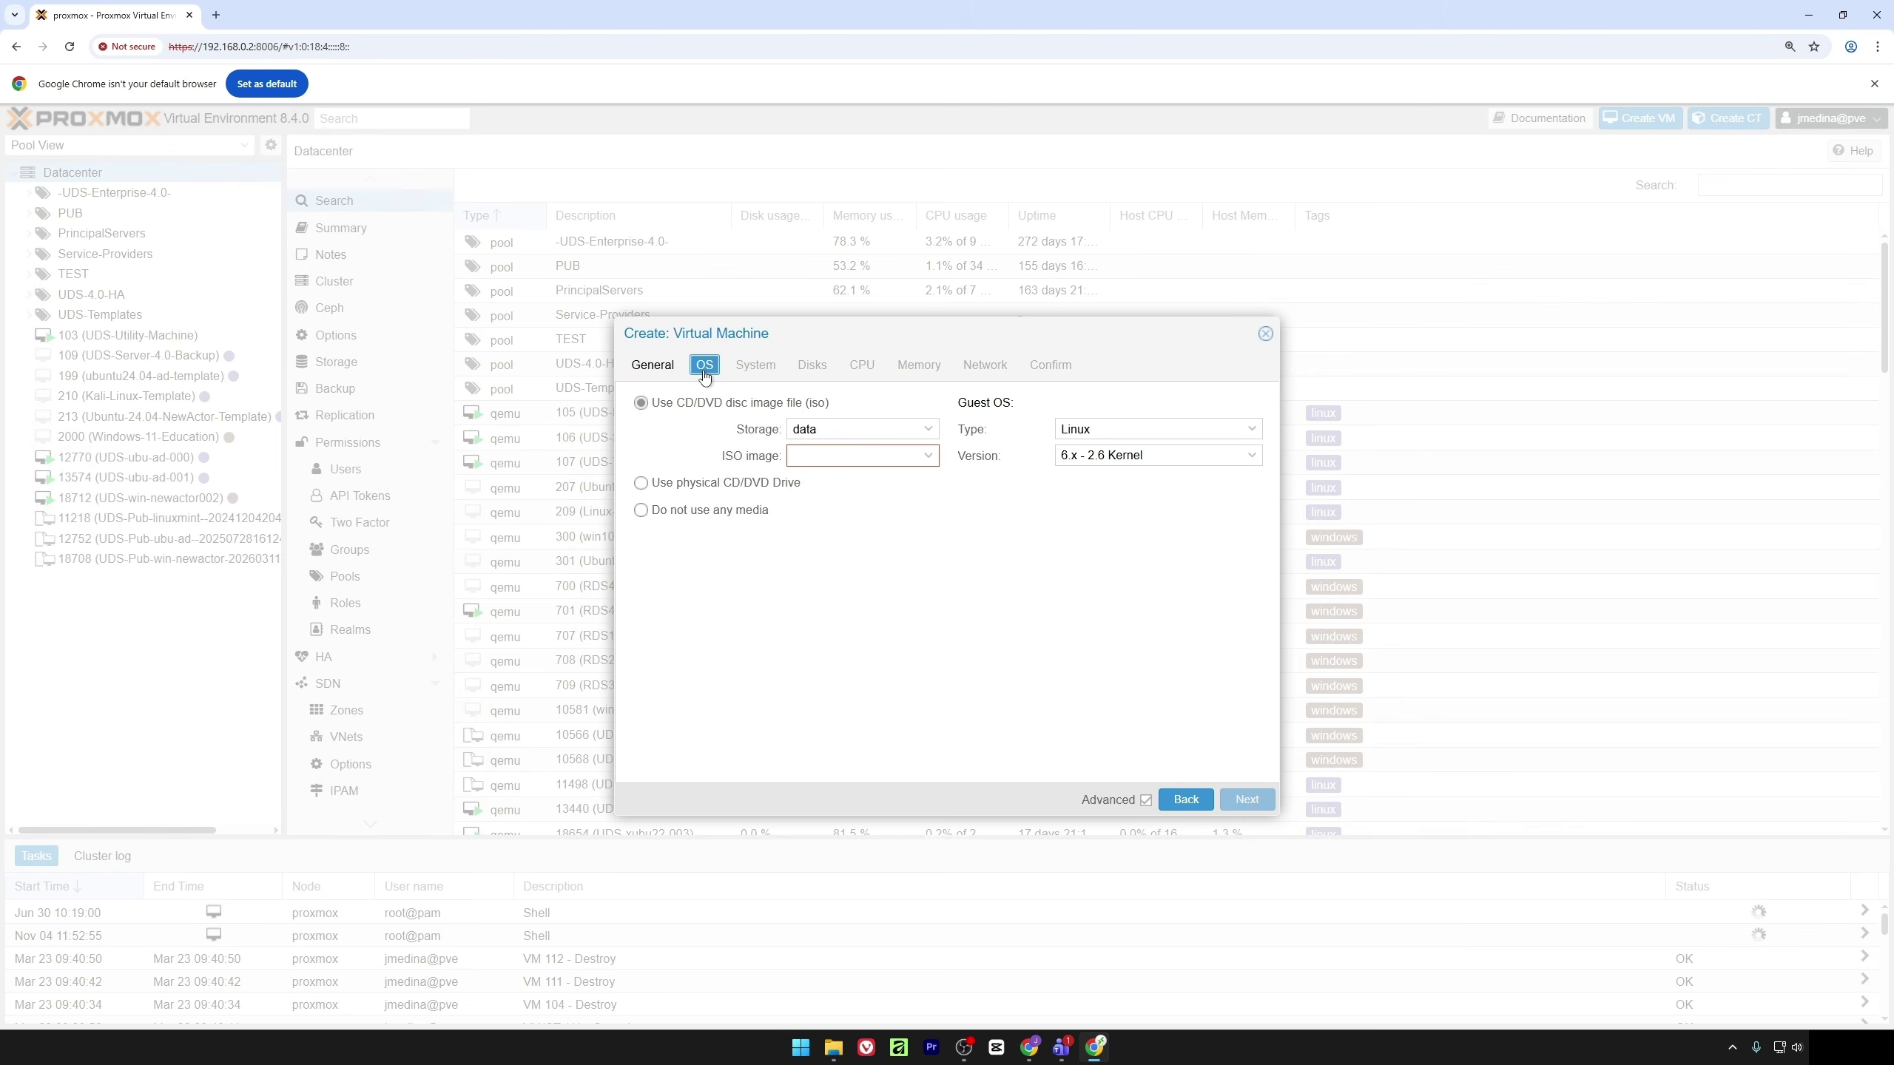
left_click(720, 514)
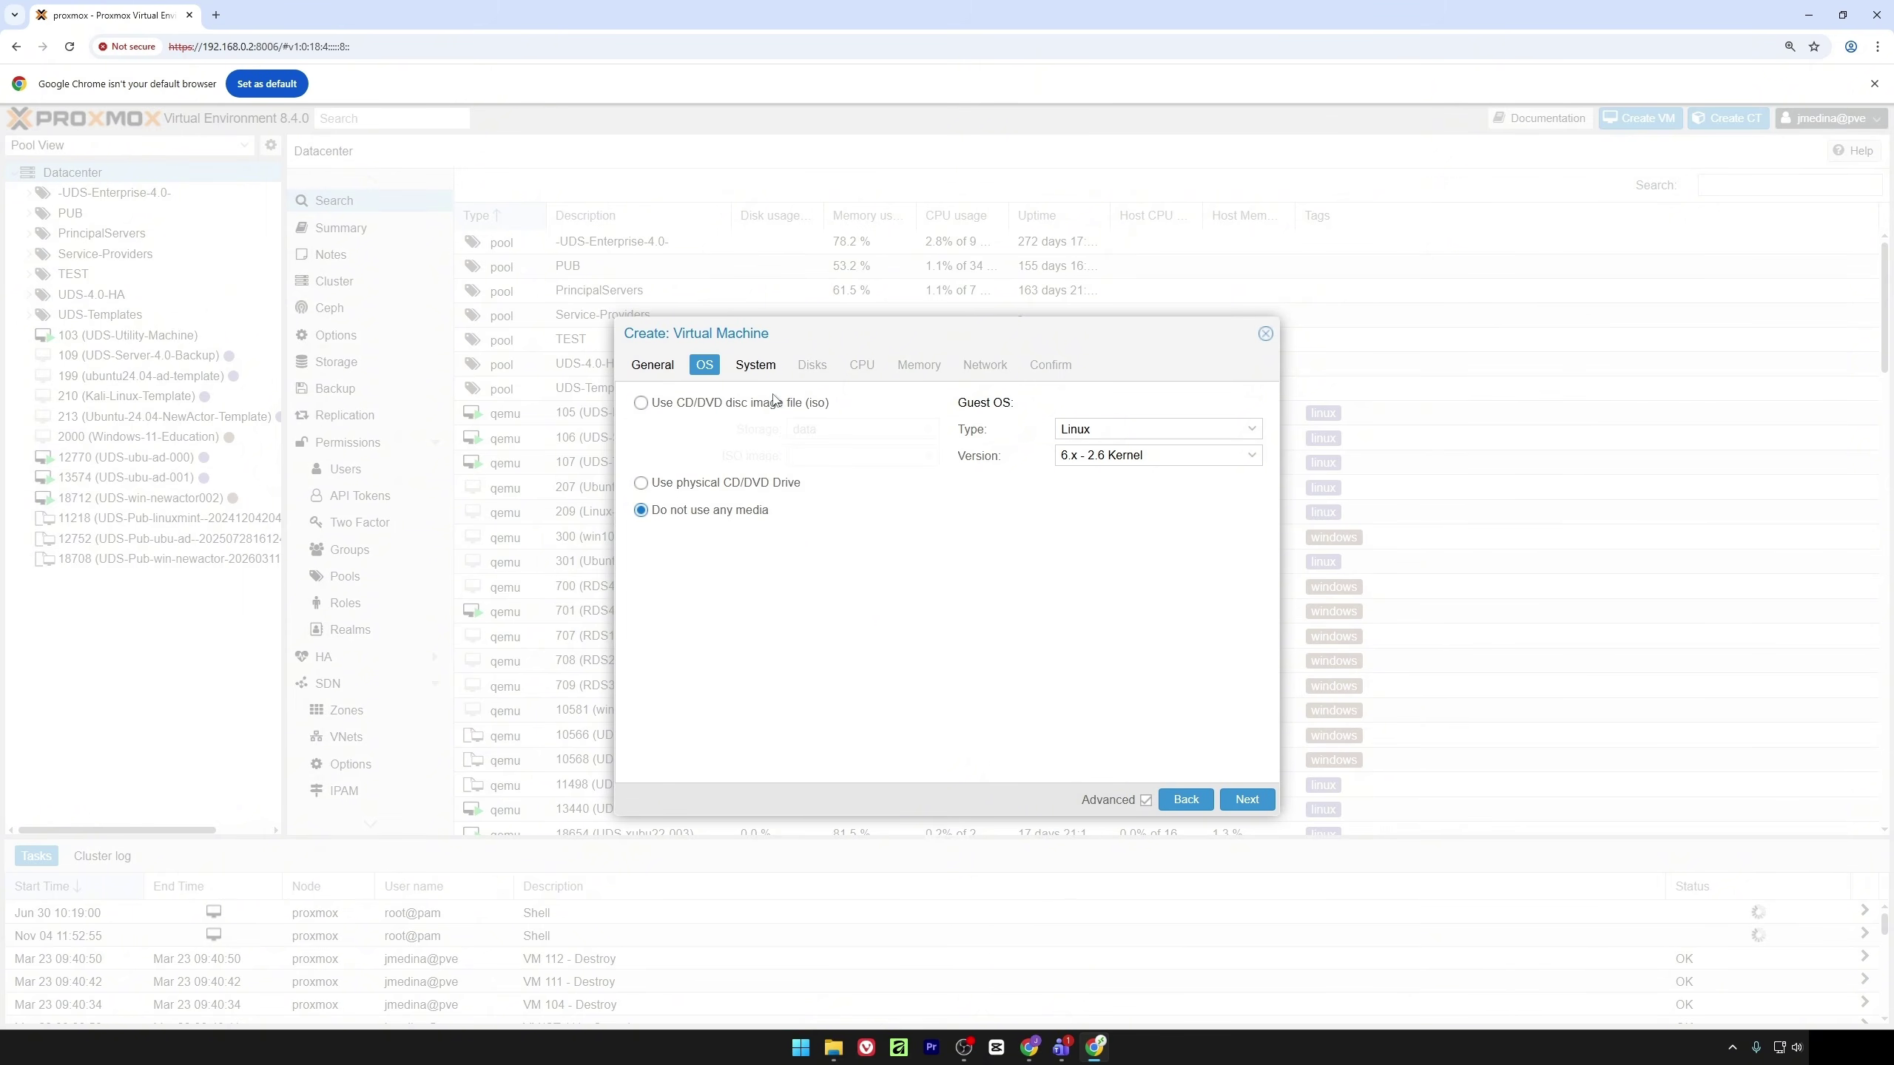
left_click(754, 366)
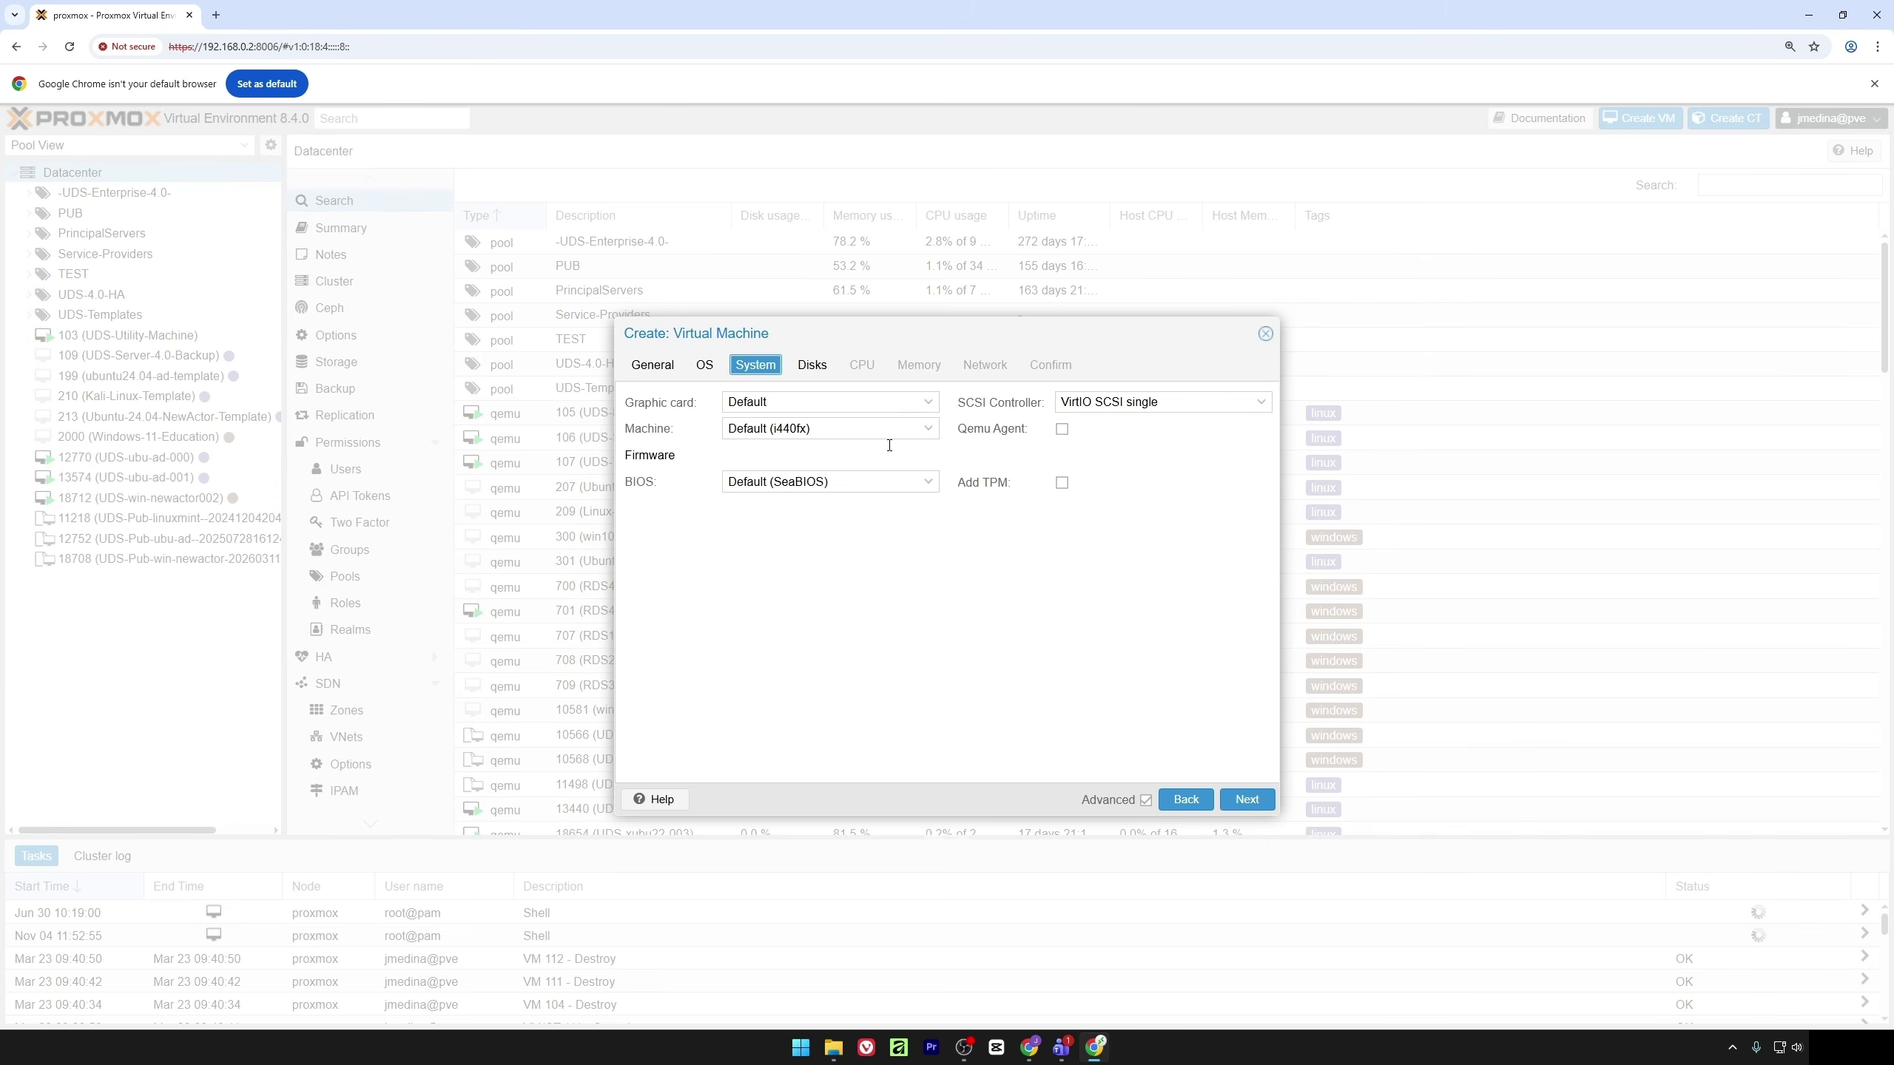
Keep the default 32 GiB scsi0 disk on data storage and advance to CPU settings
left_click(814, 372)
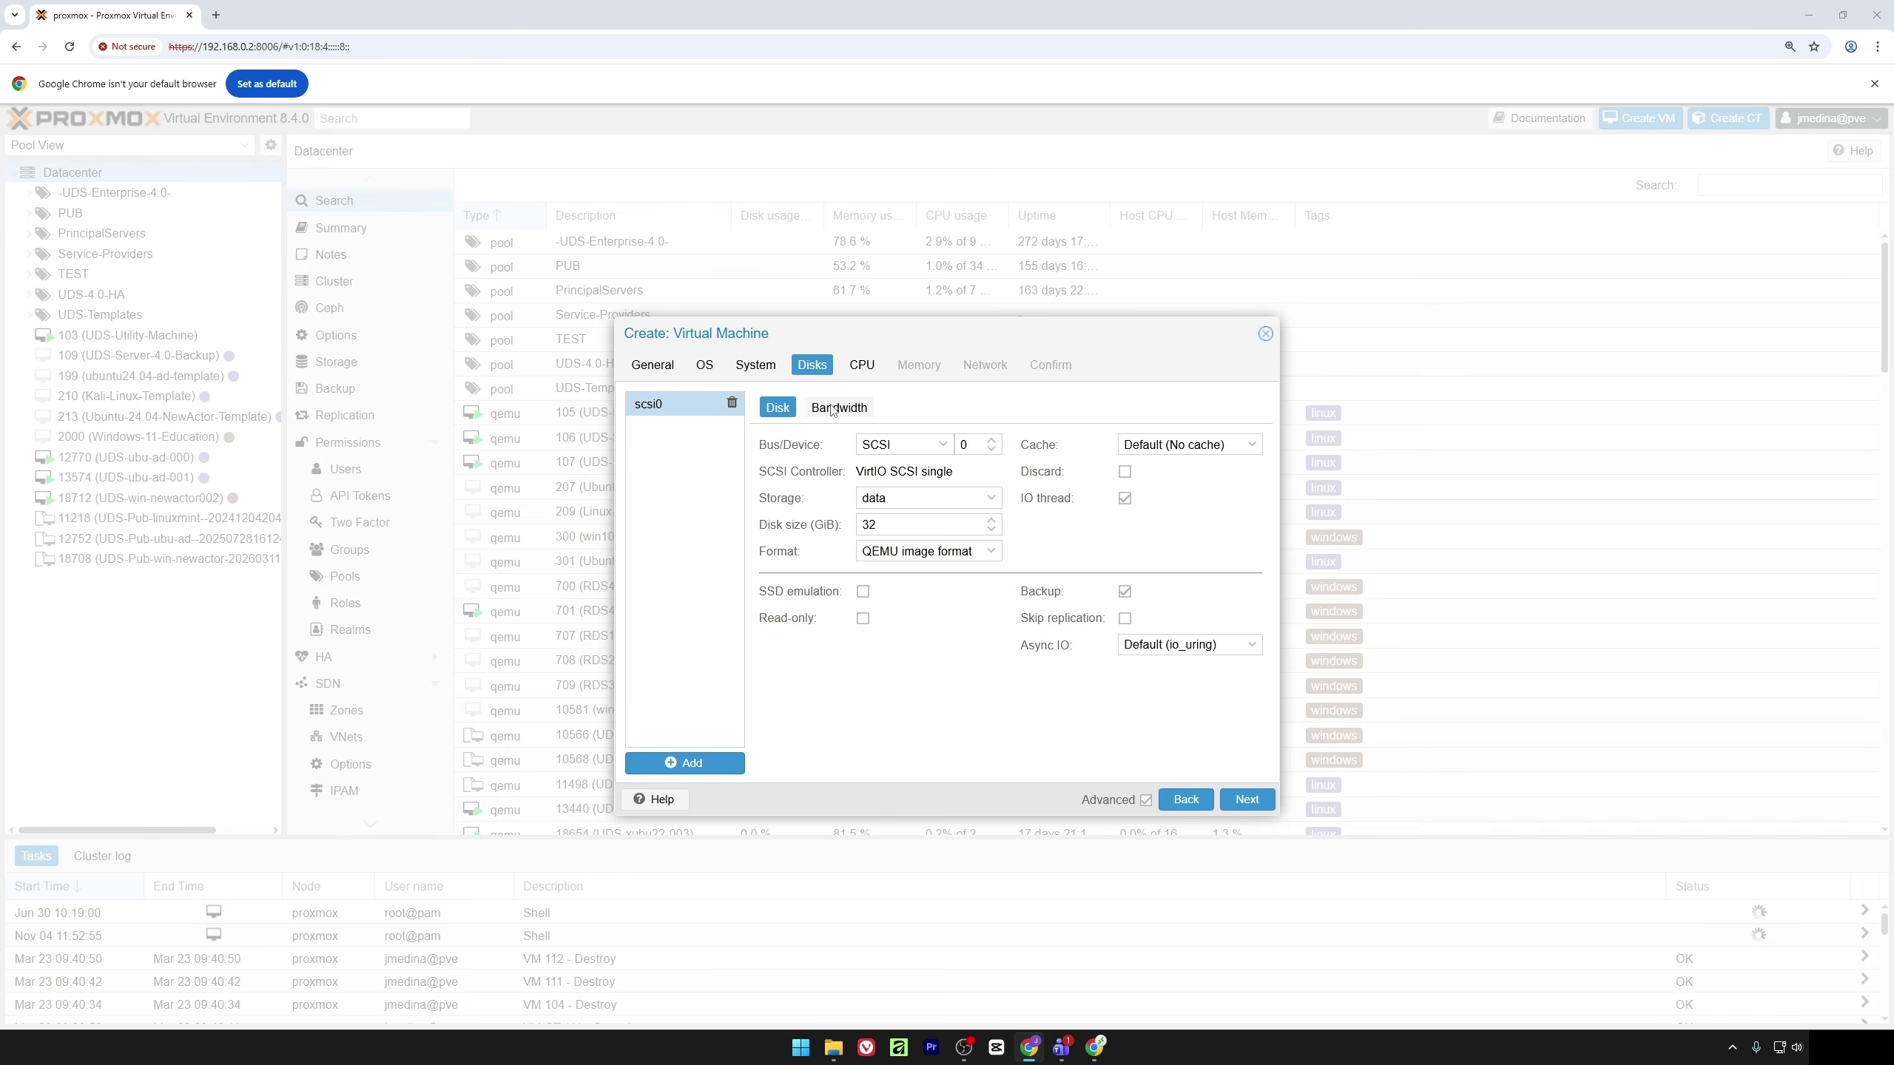
left_click(863, 376)
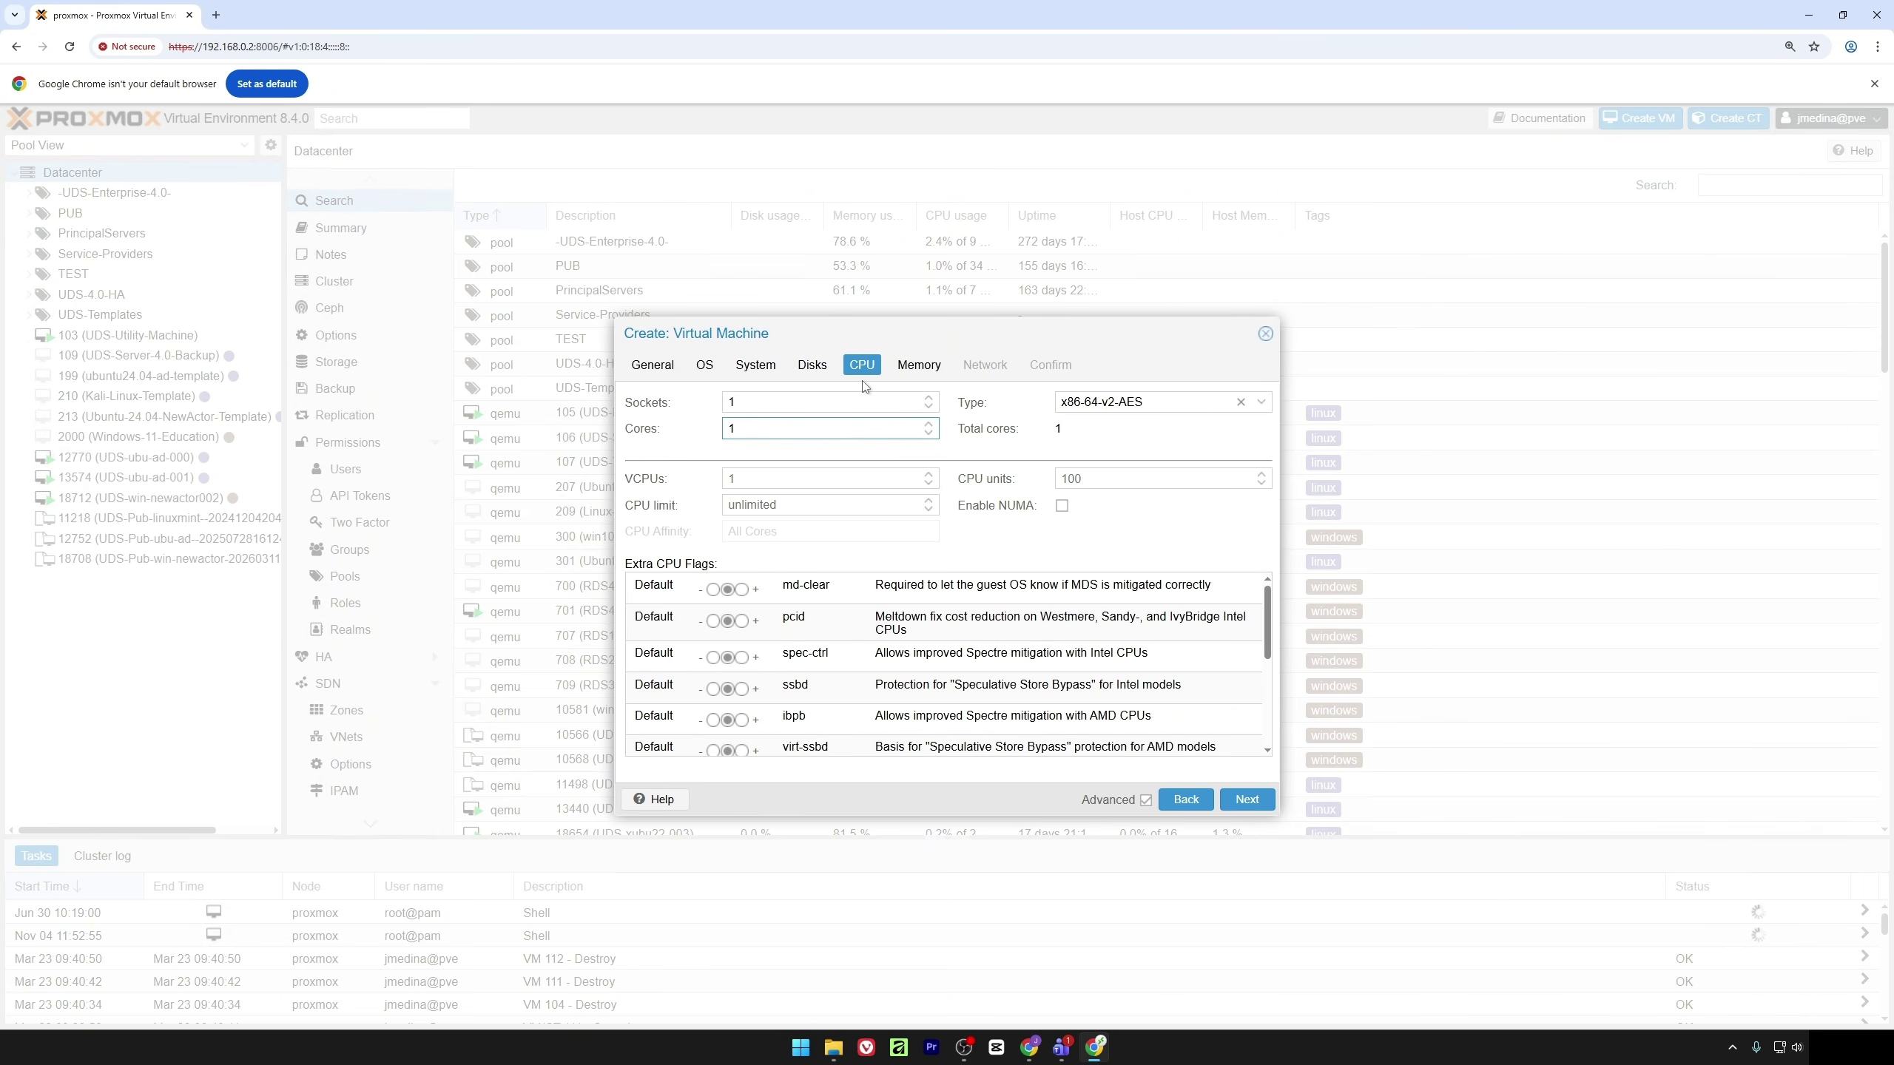
Give the VM 2 CPU cores and 4096 MiB of memory
key("BackSpace")
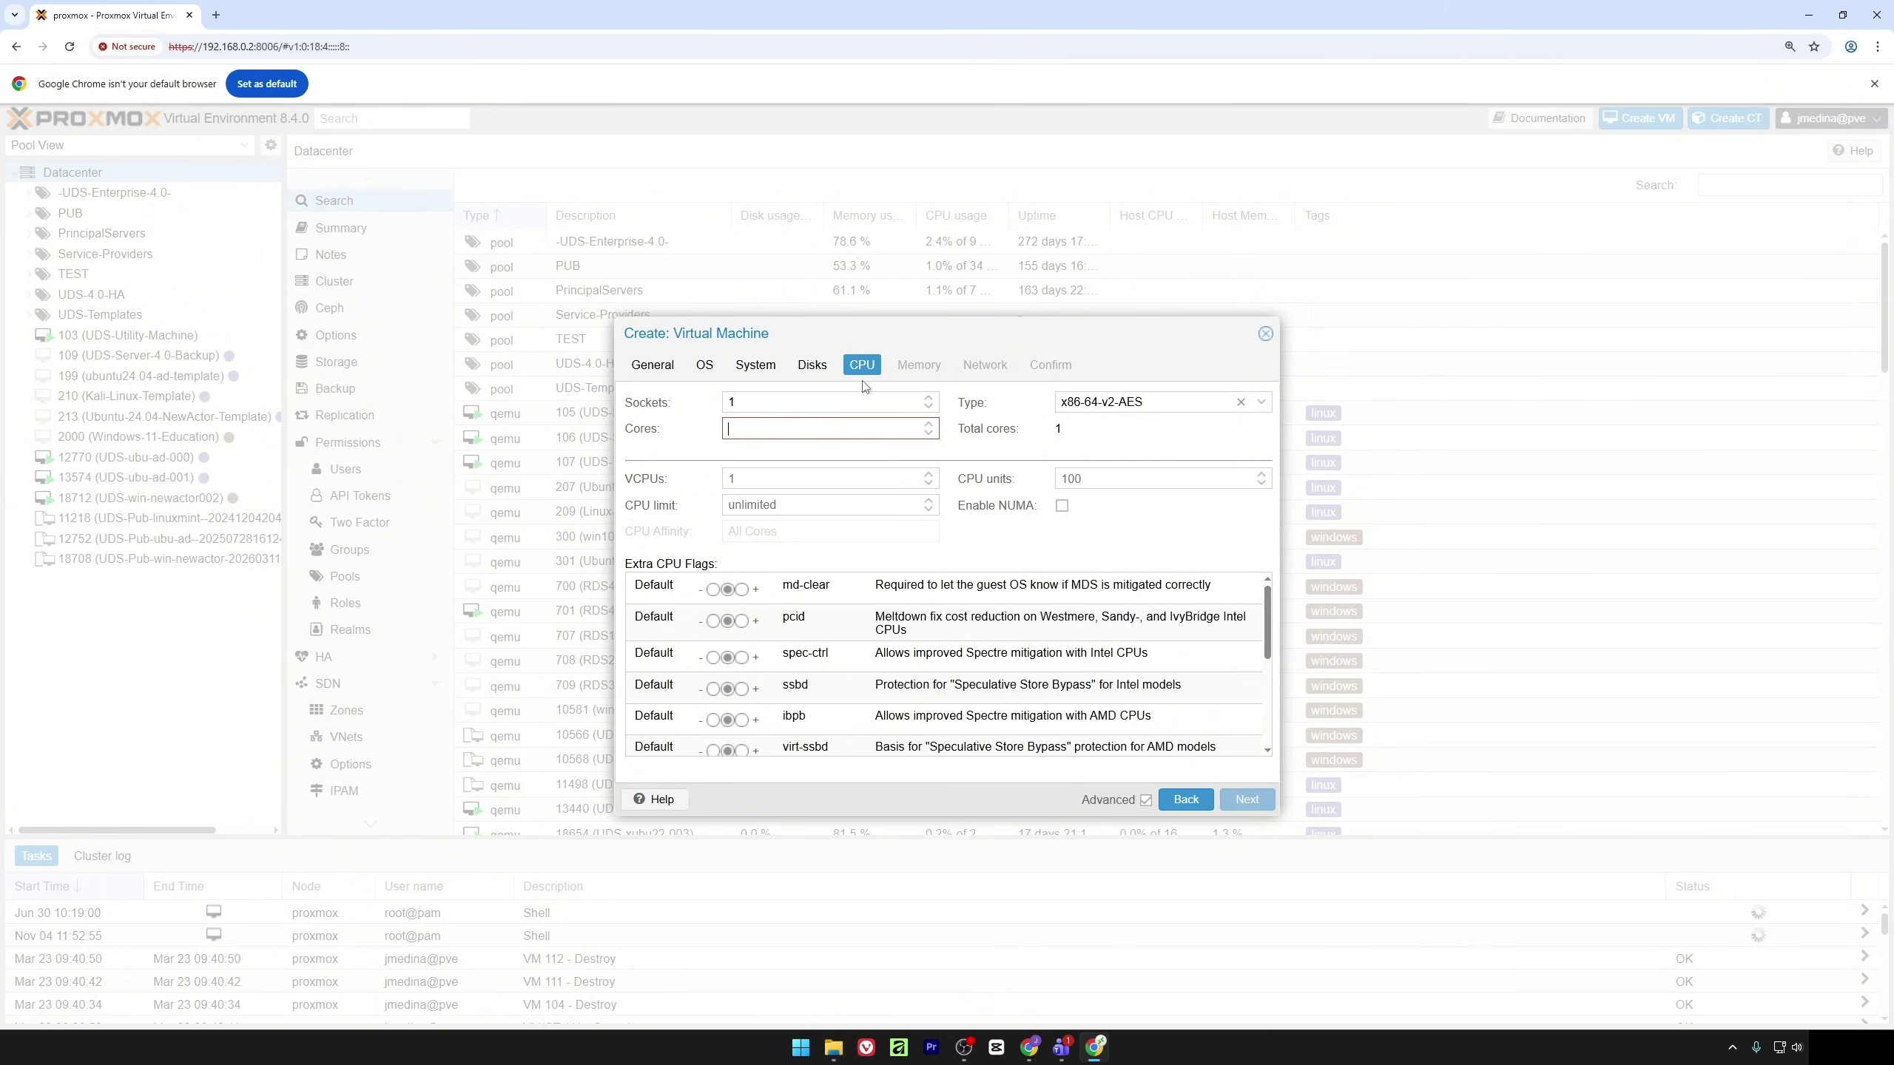
type("2")
left_click(909, 377)
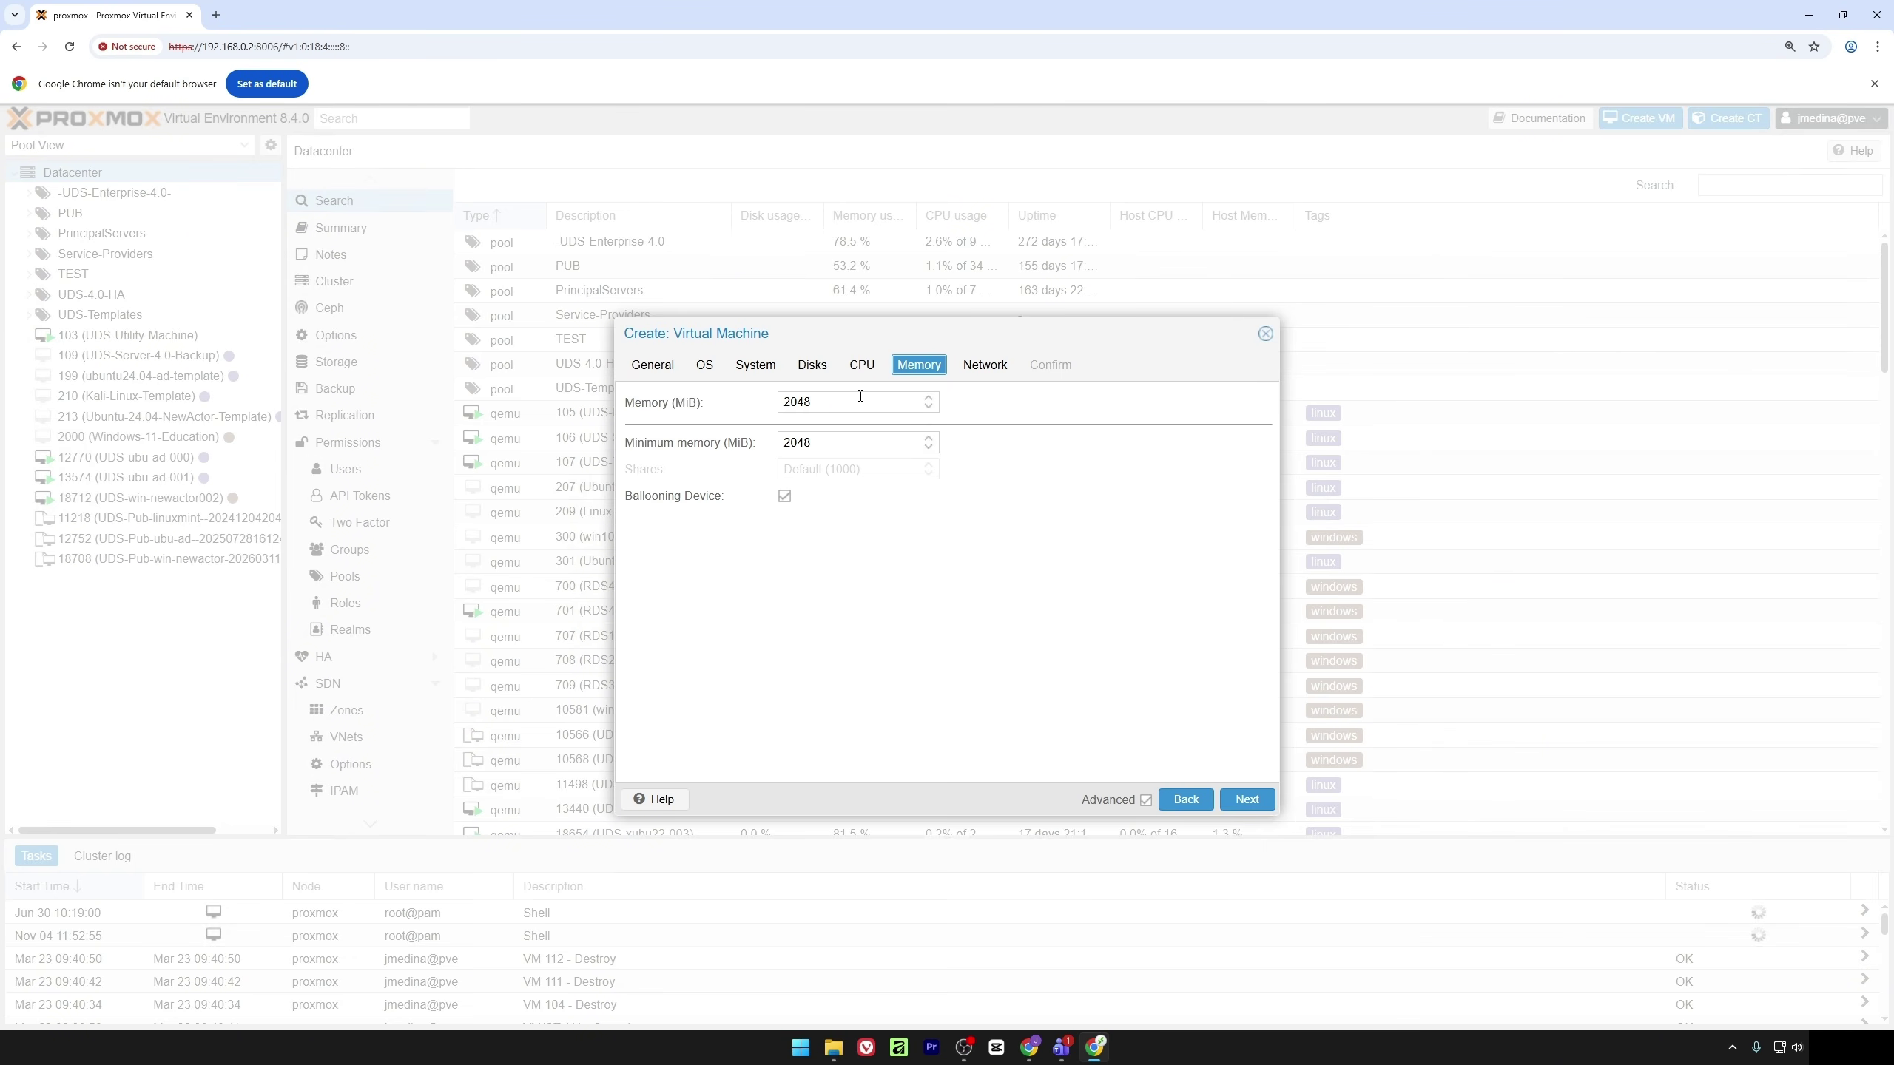
key("Tab")
type("4096")
Attach the network to bridge vmbr1, finish creating the VM, and open UDS-Database
left_click(989, 365)
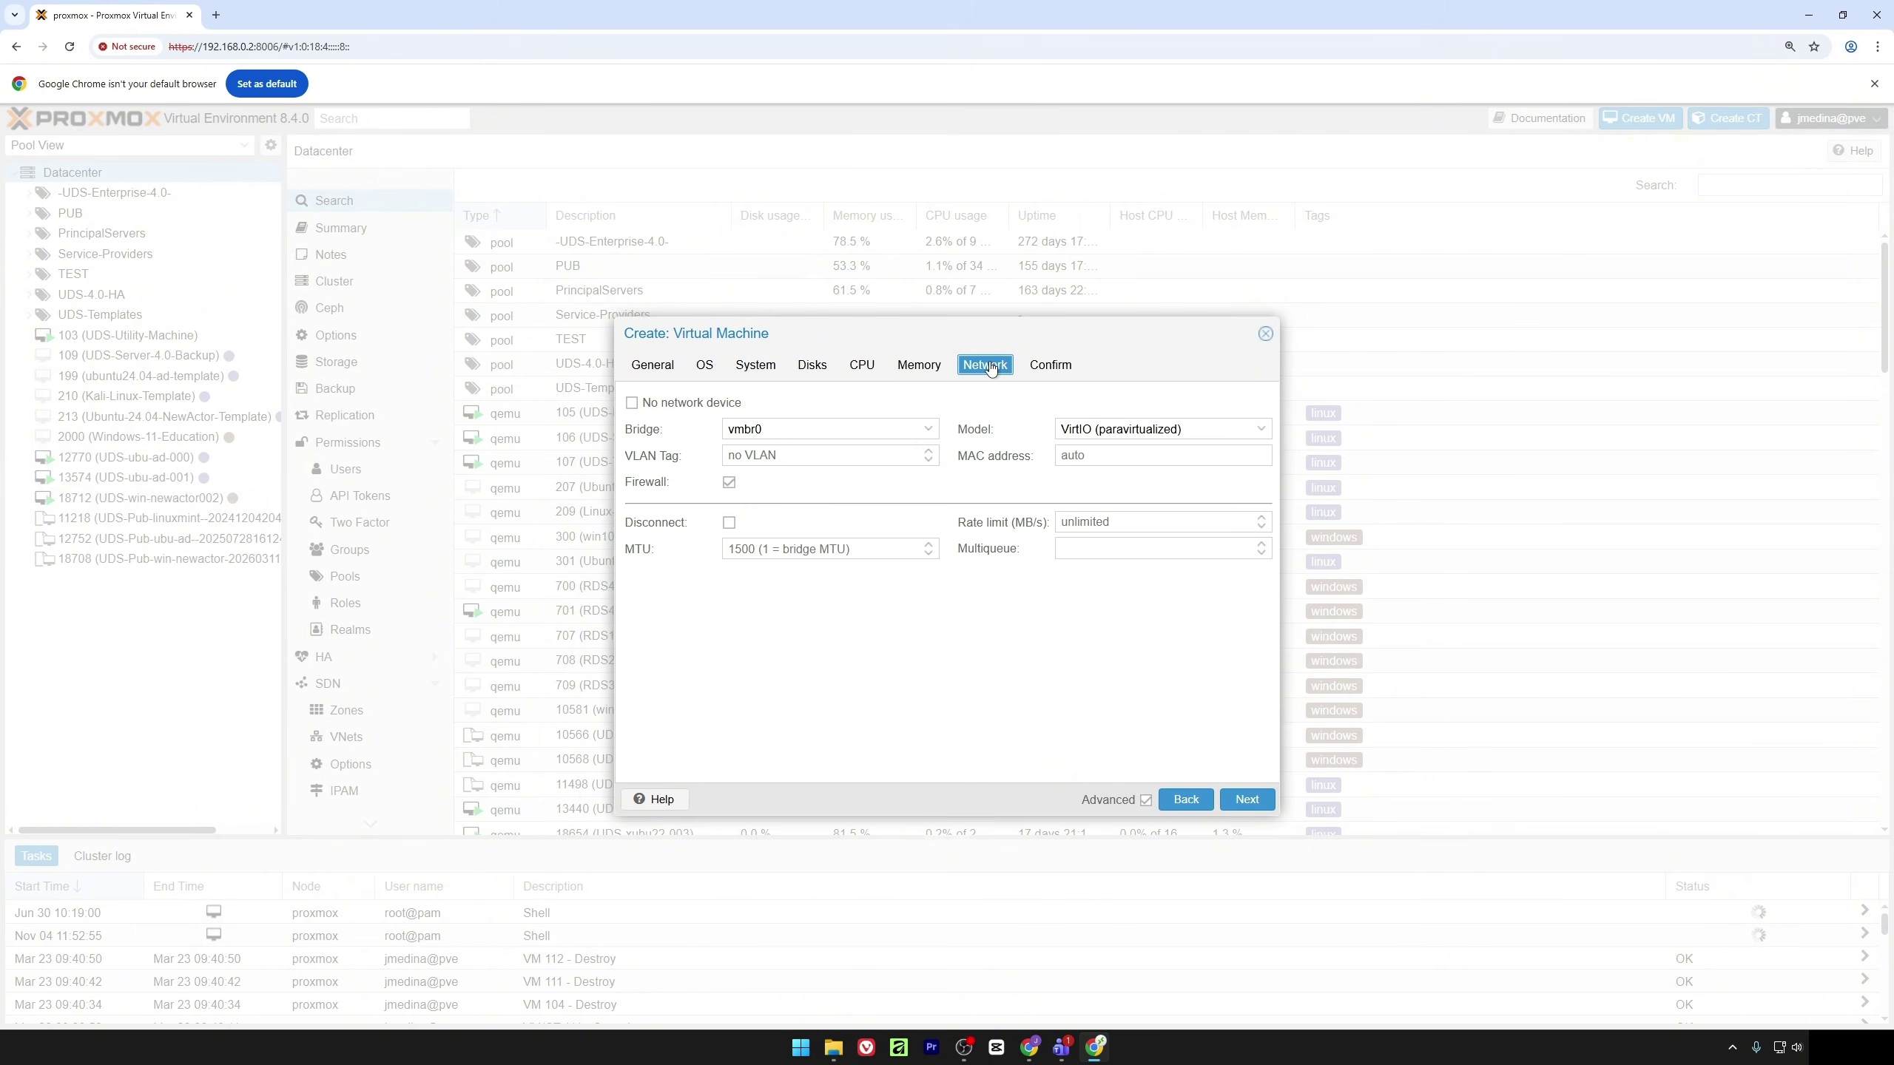
left_click(876, 437)
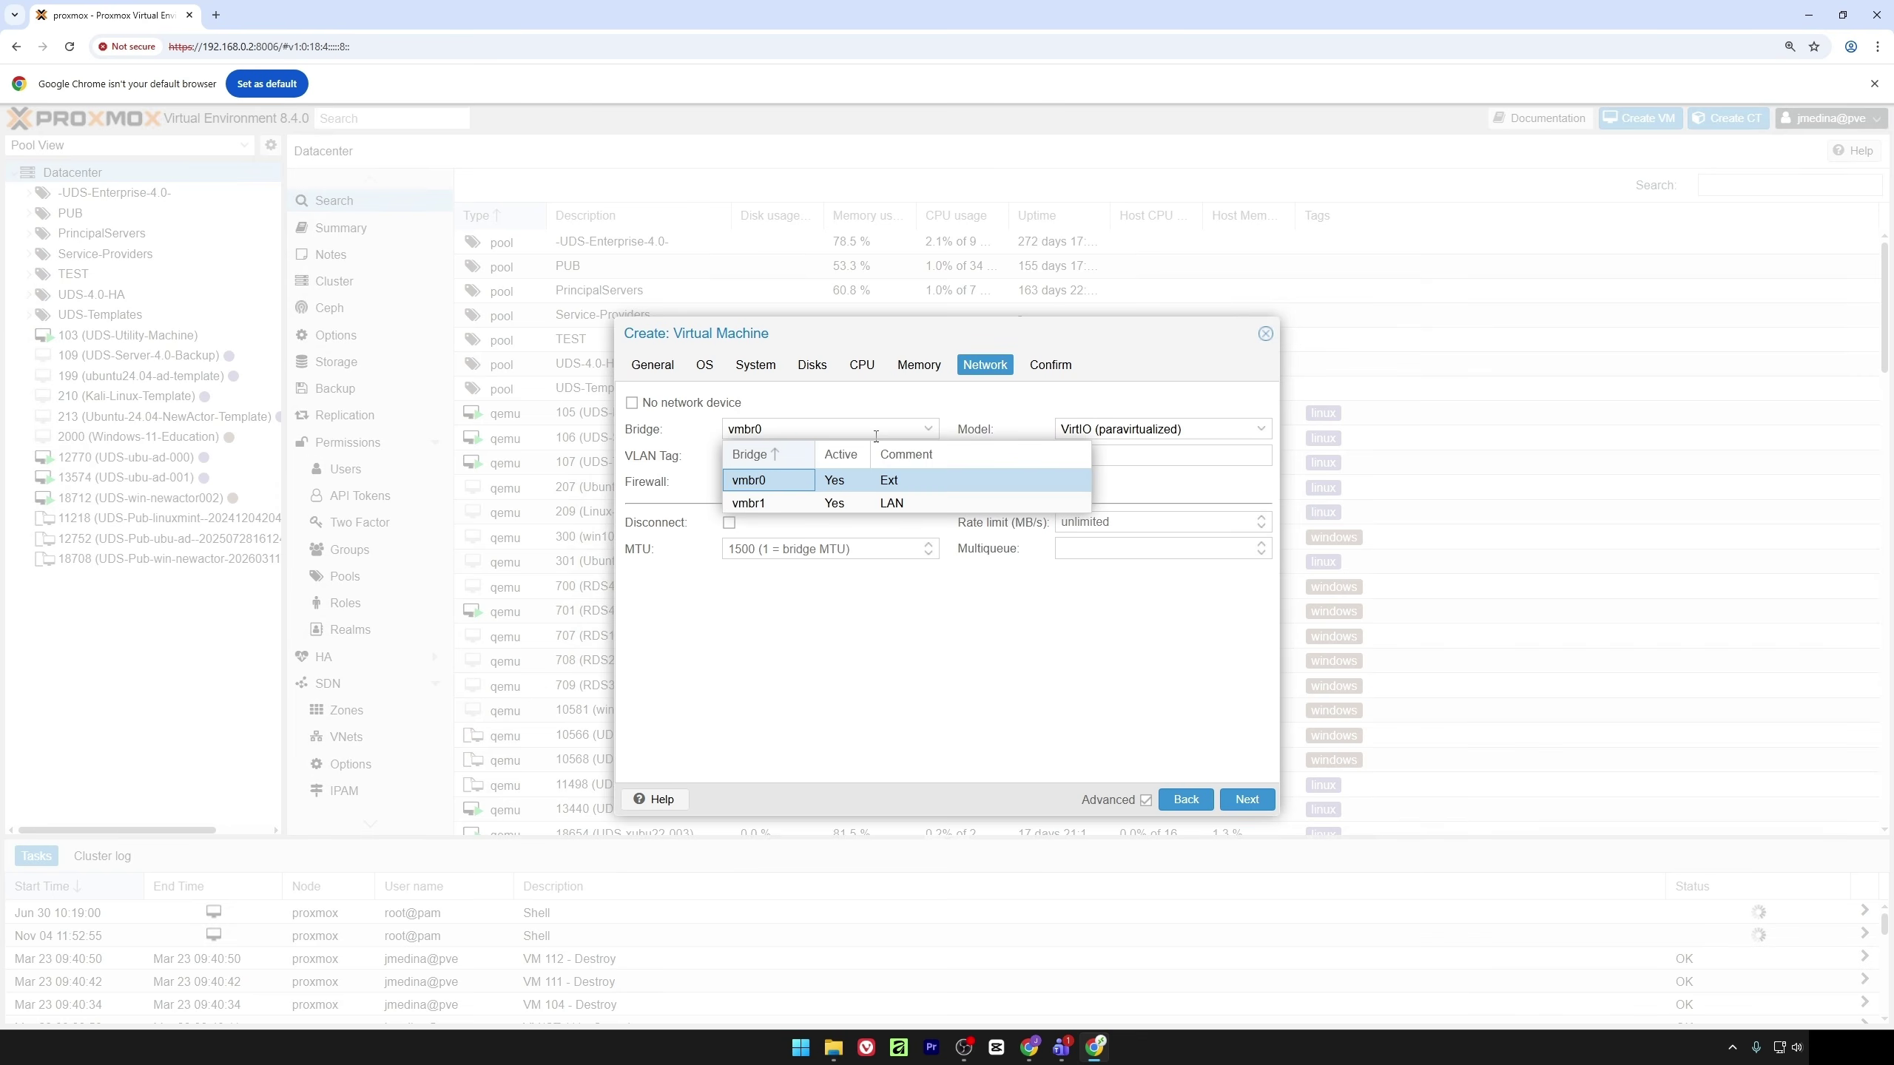
left_click(789, 504)
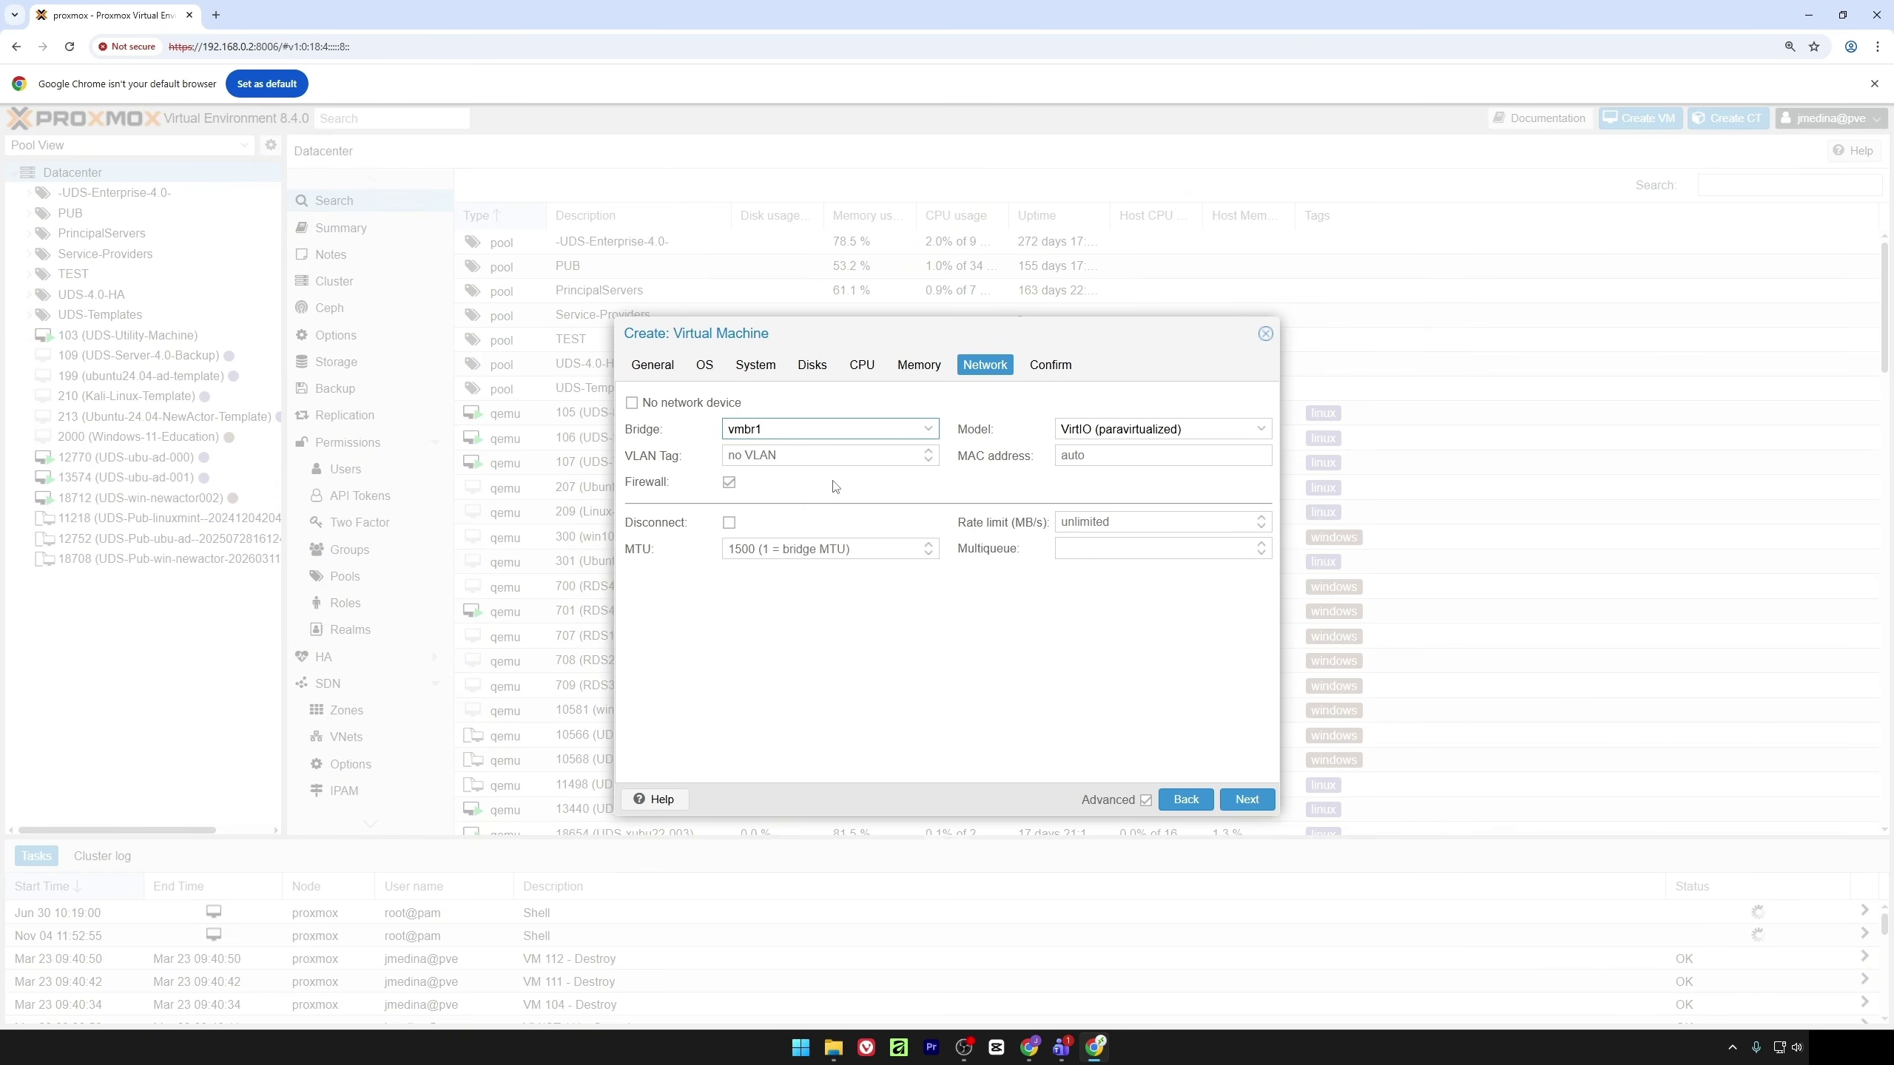
left_click(1050, 368)
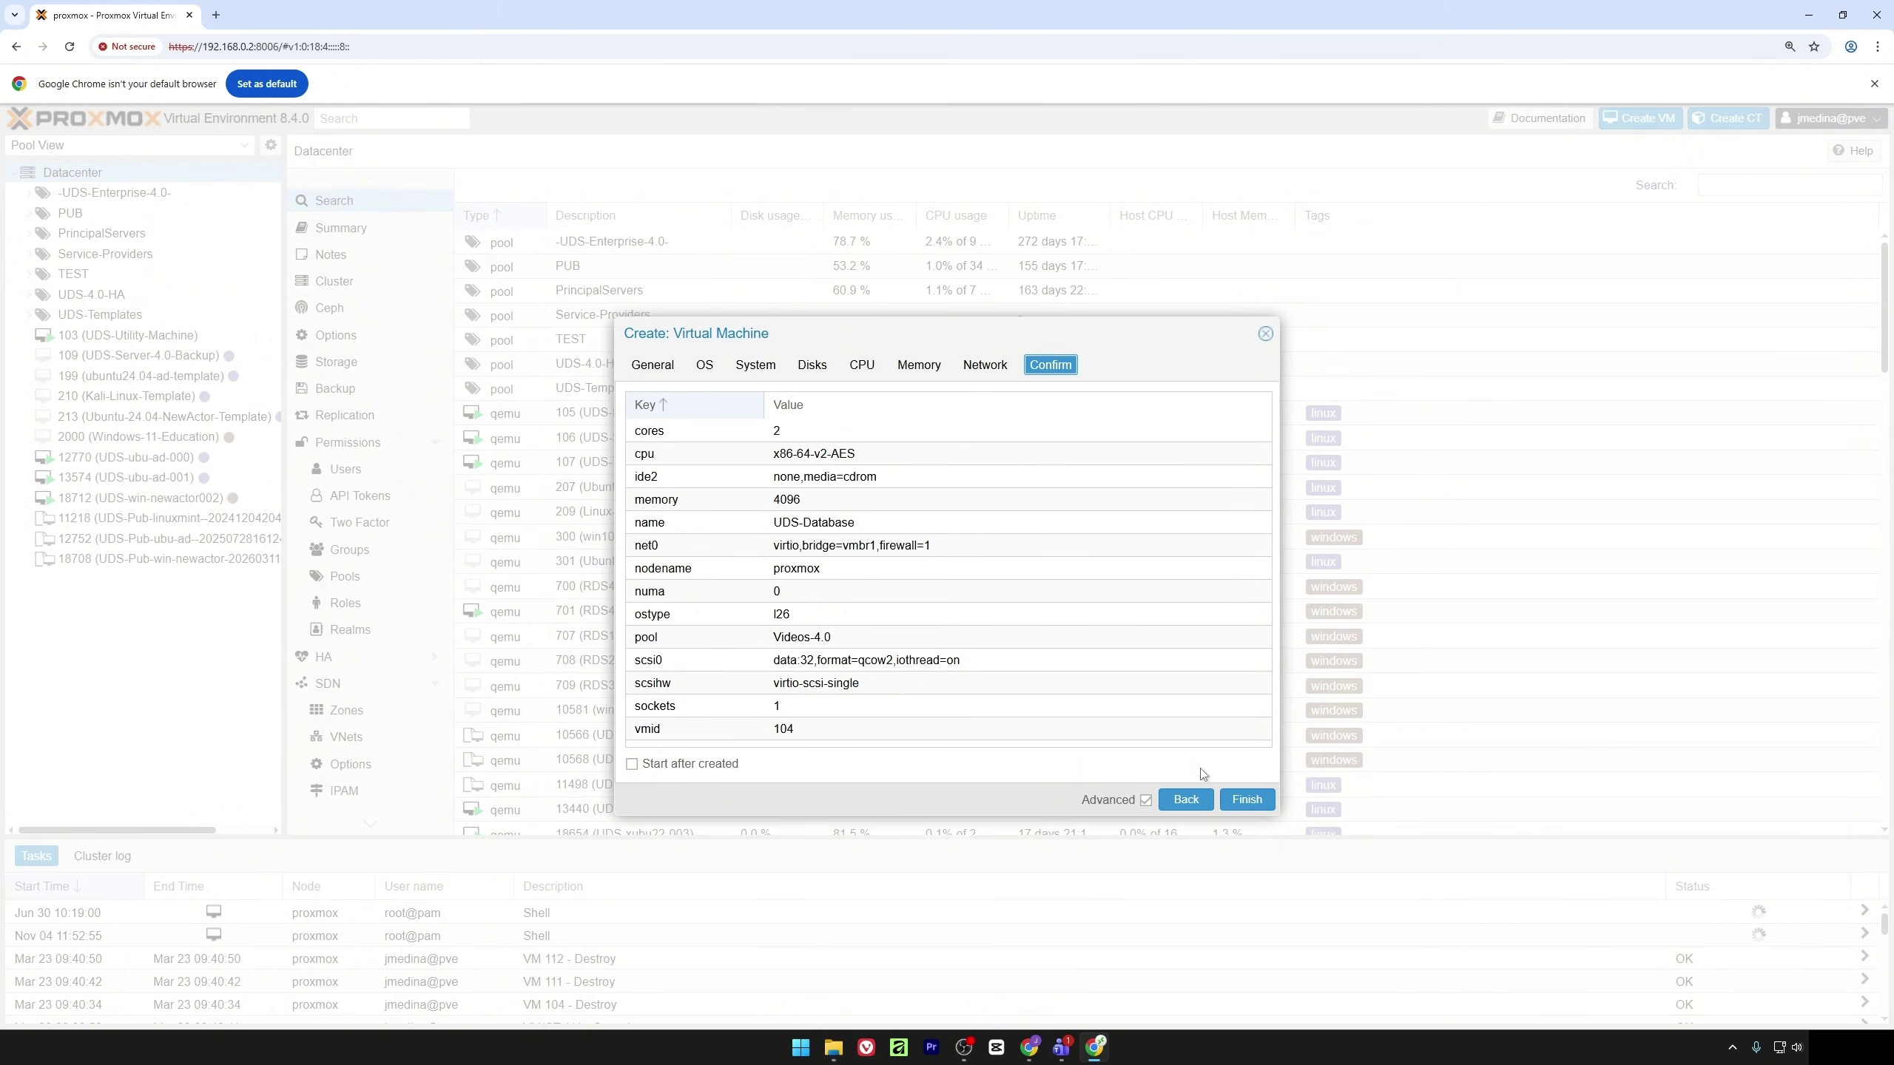
left_click(1262, 799)
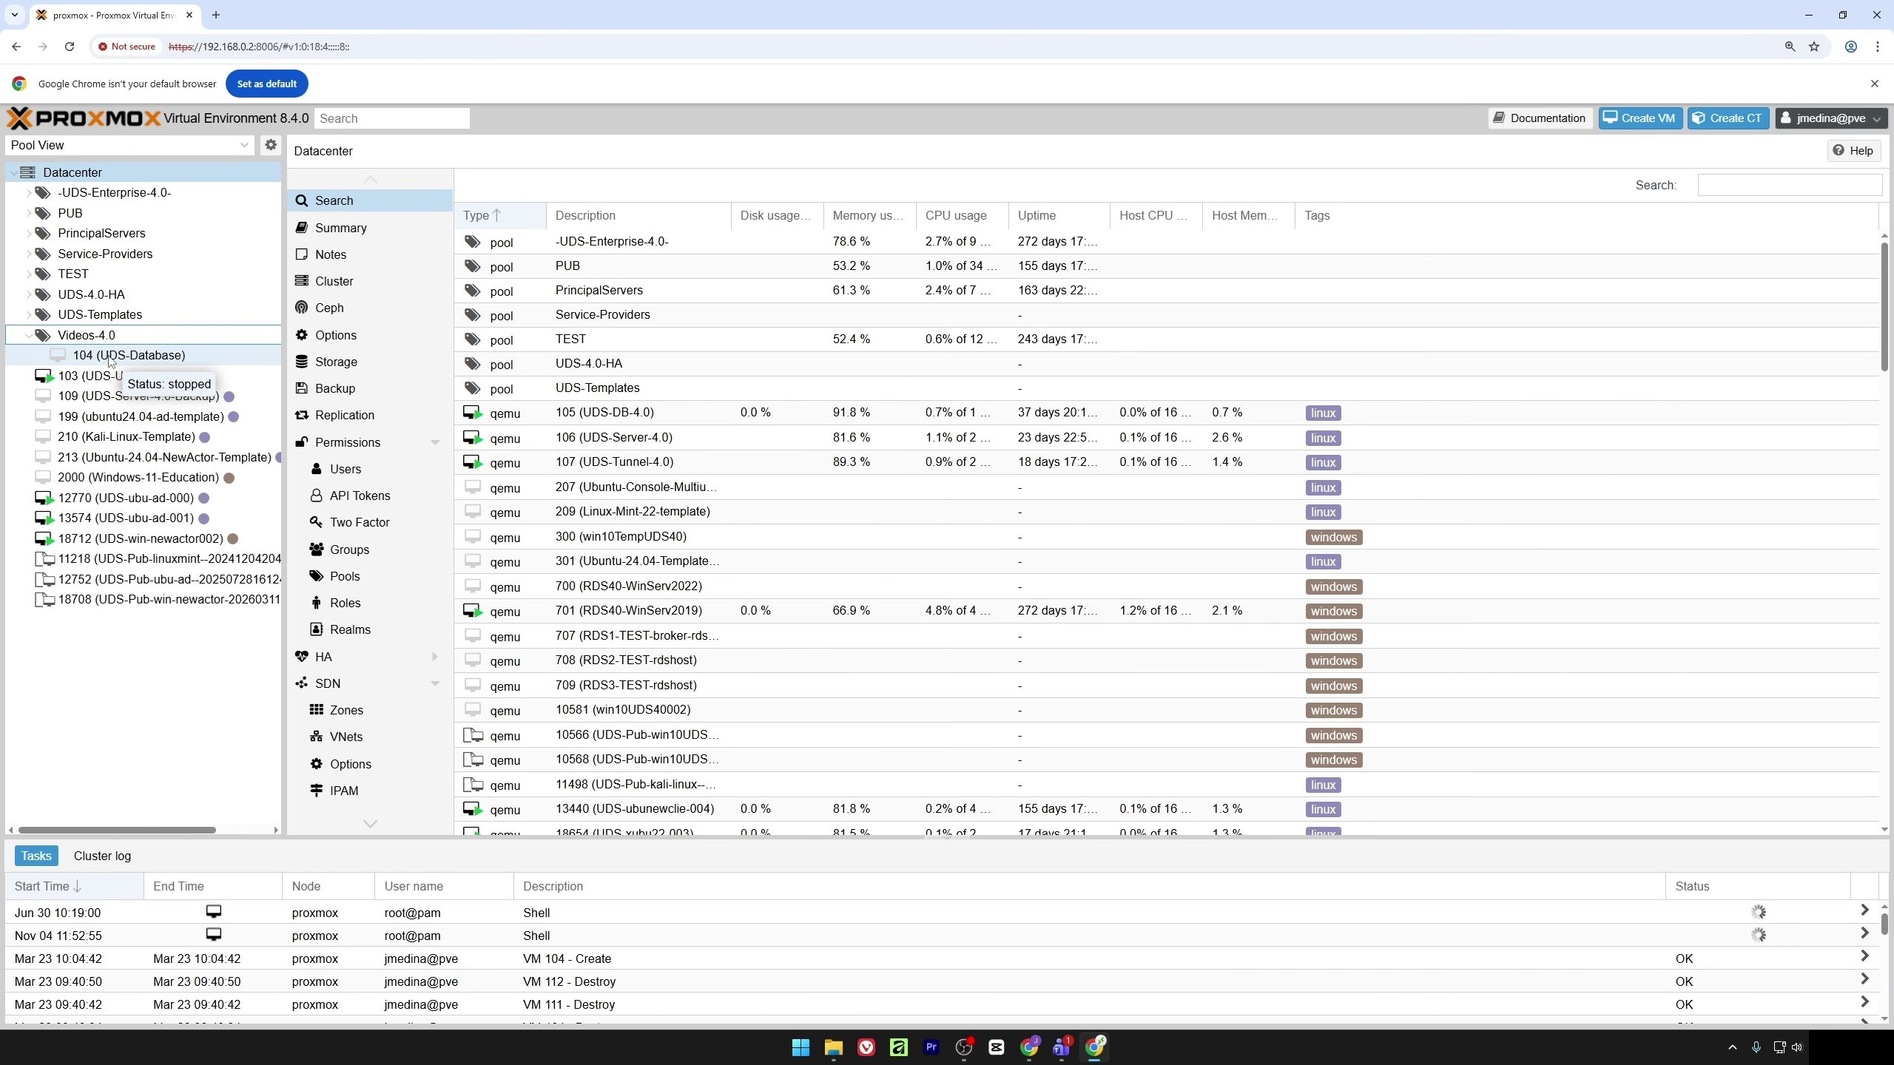
left_click(110, 356)
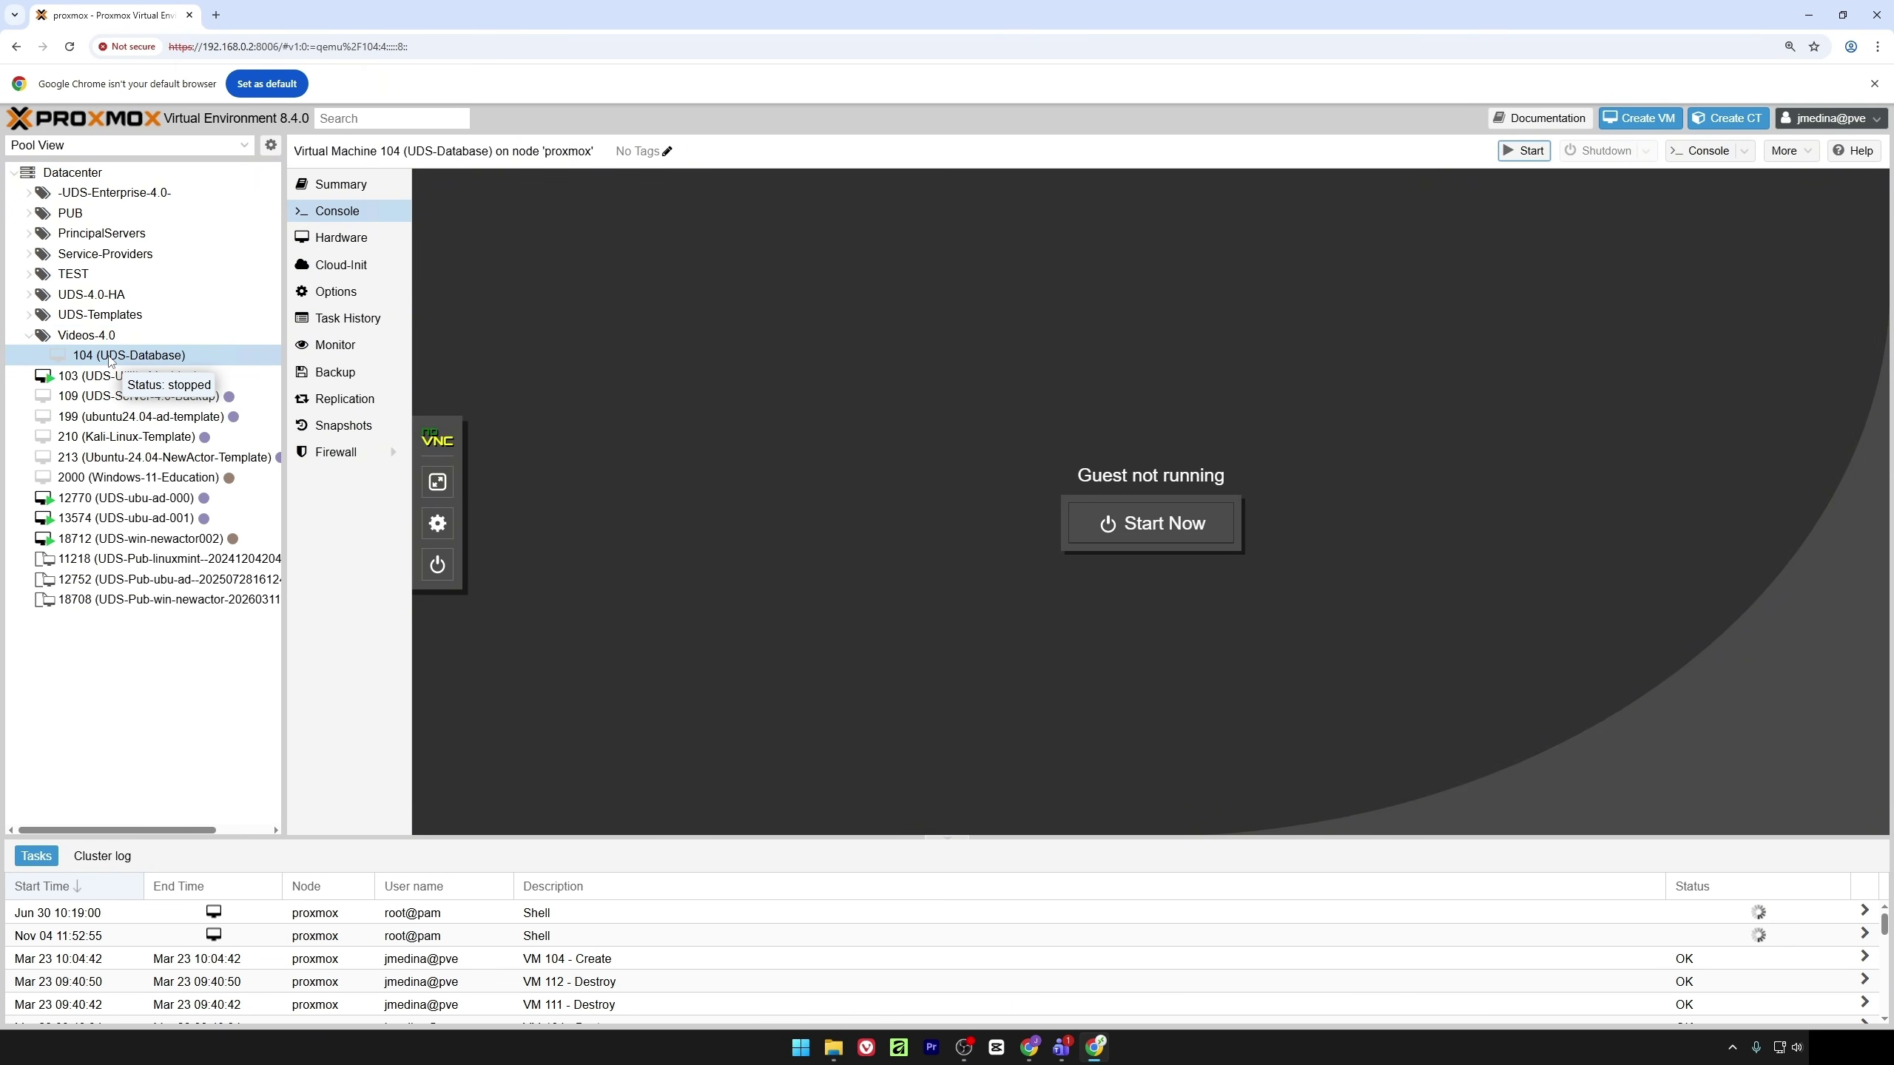
Detach VM 104's scsi0 hard disk and permanently remove the leftover Unused Disk 0
left_click(315, 239)
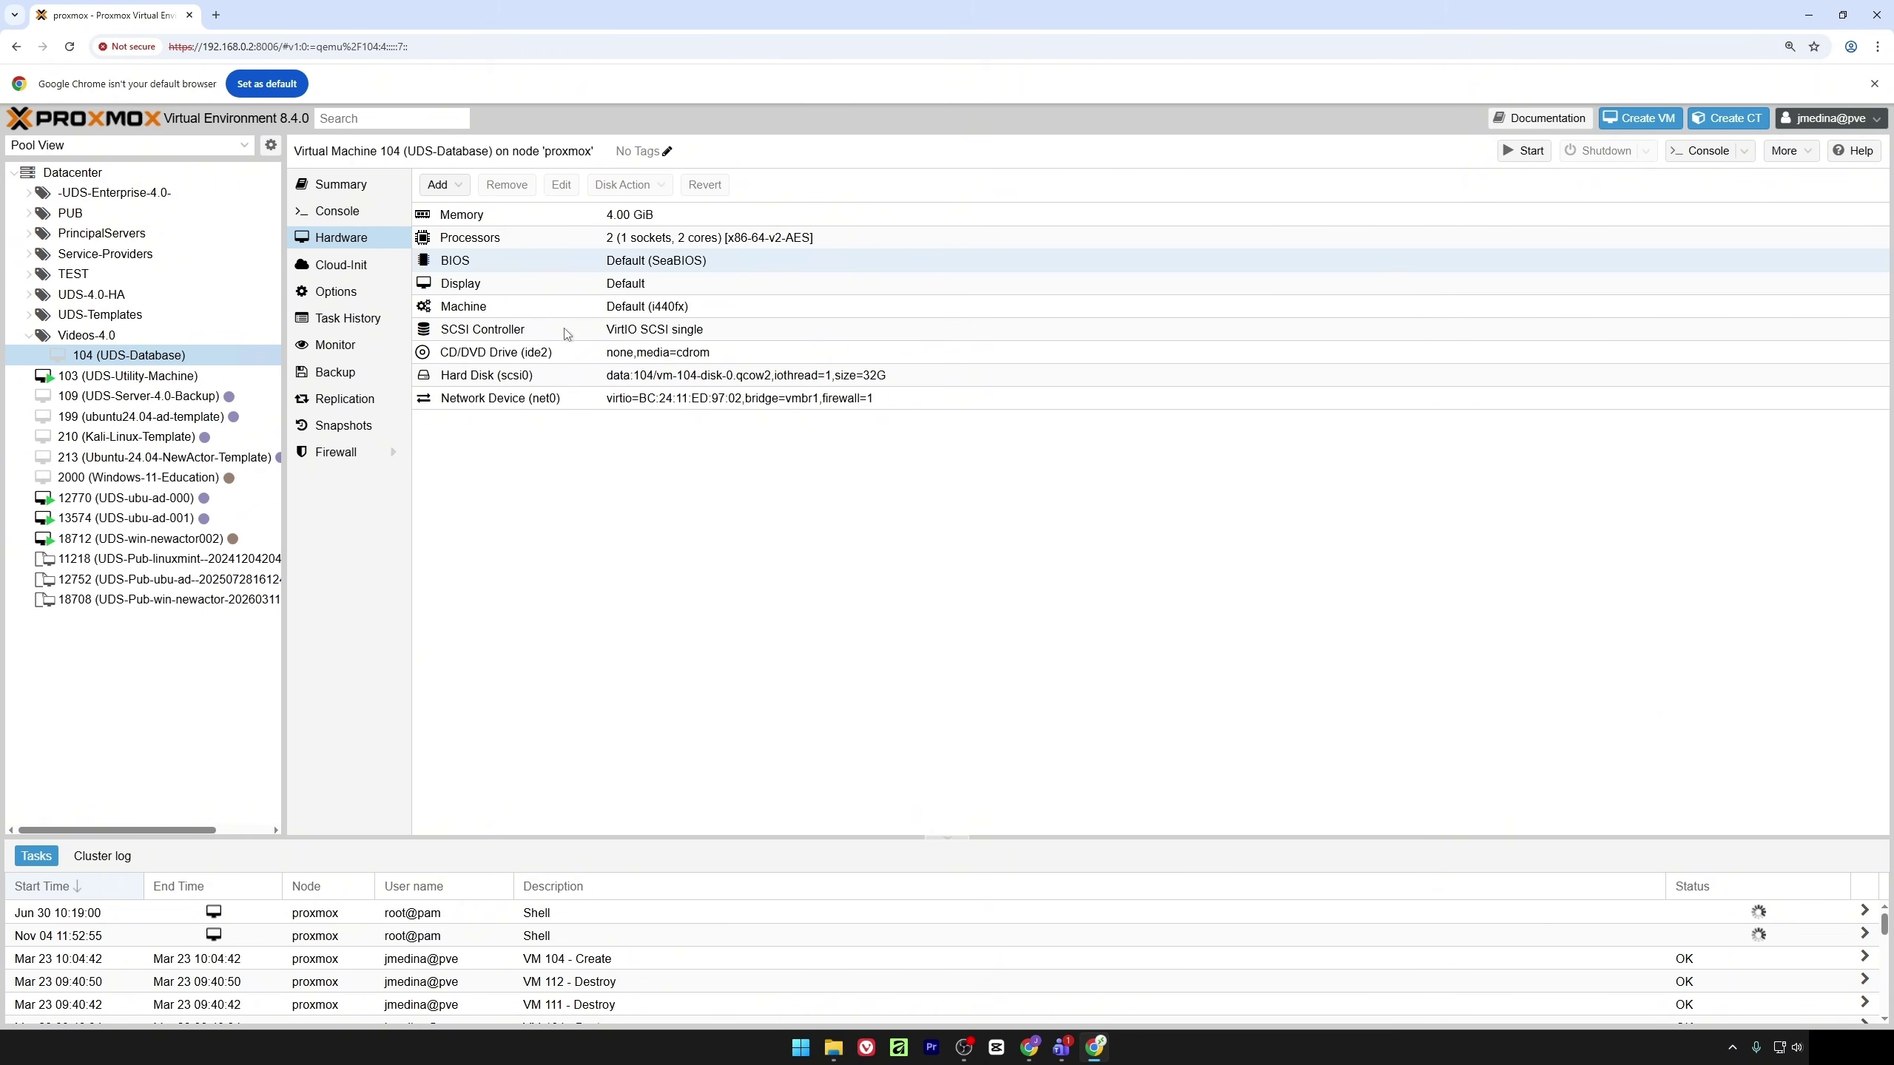
left_click(554, 374)
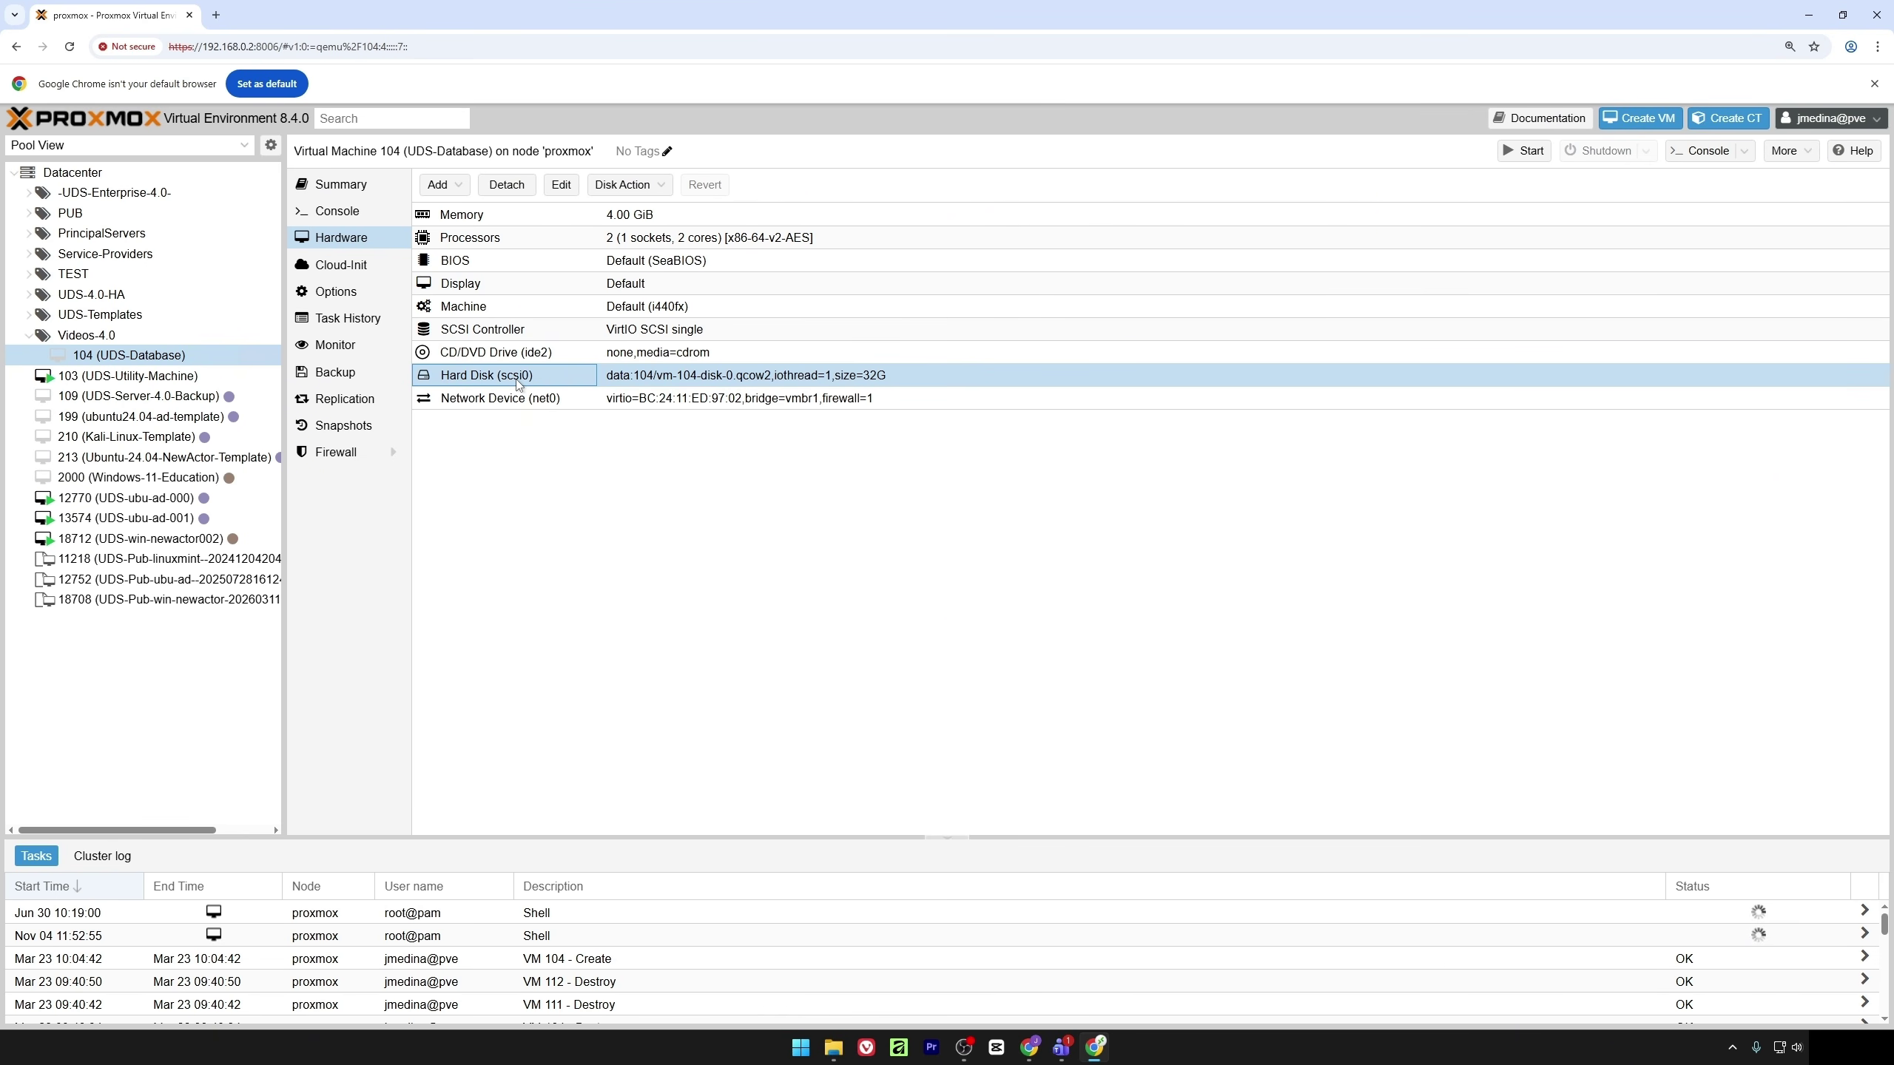
left_click(506, 185)
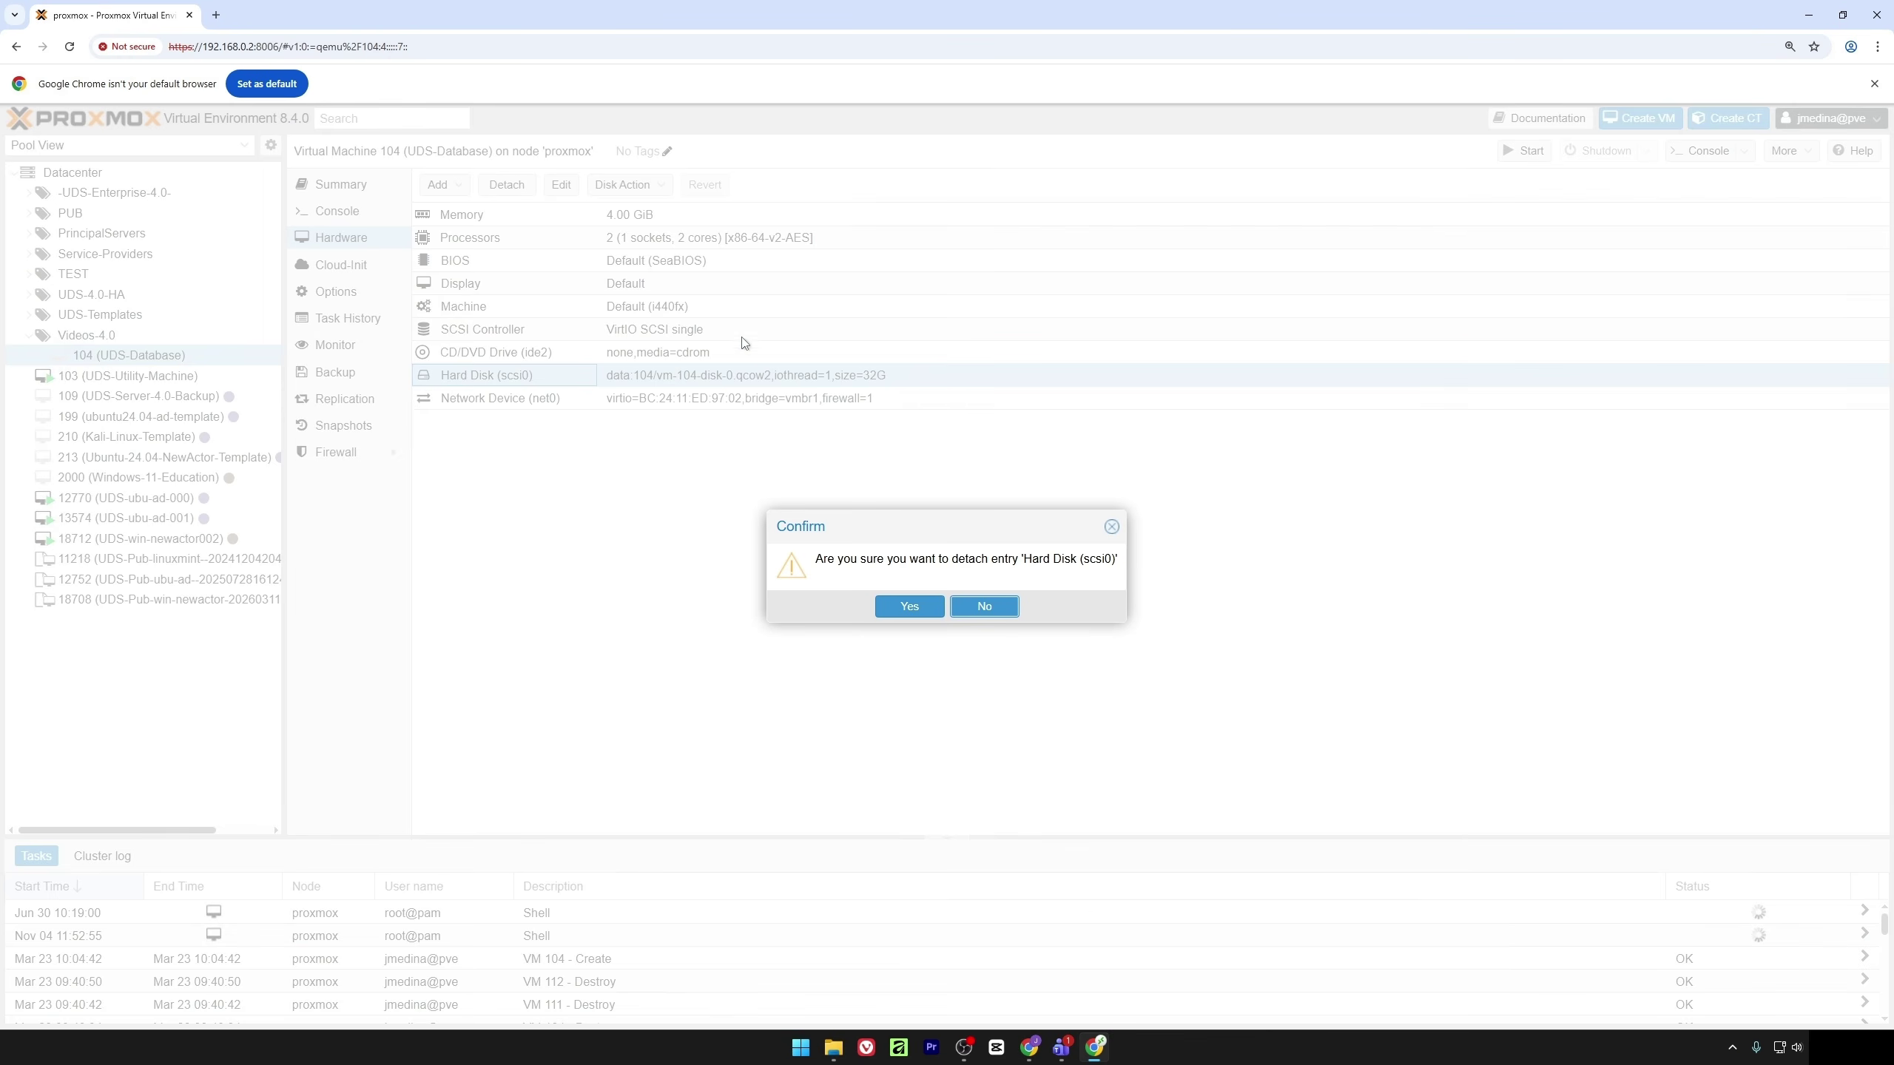
left_click(903, 622)
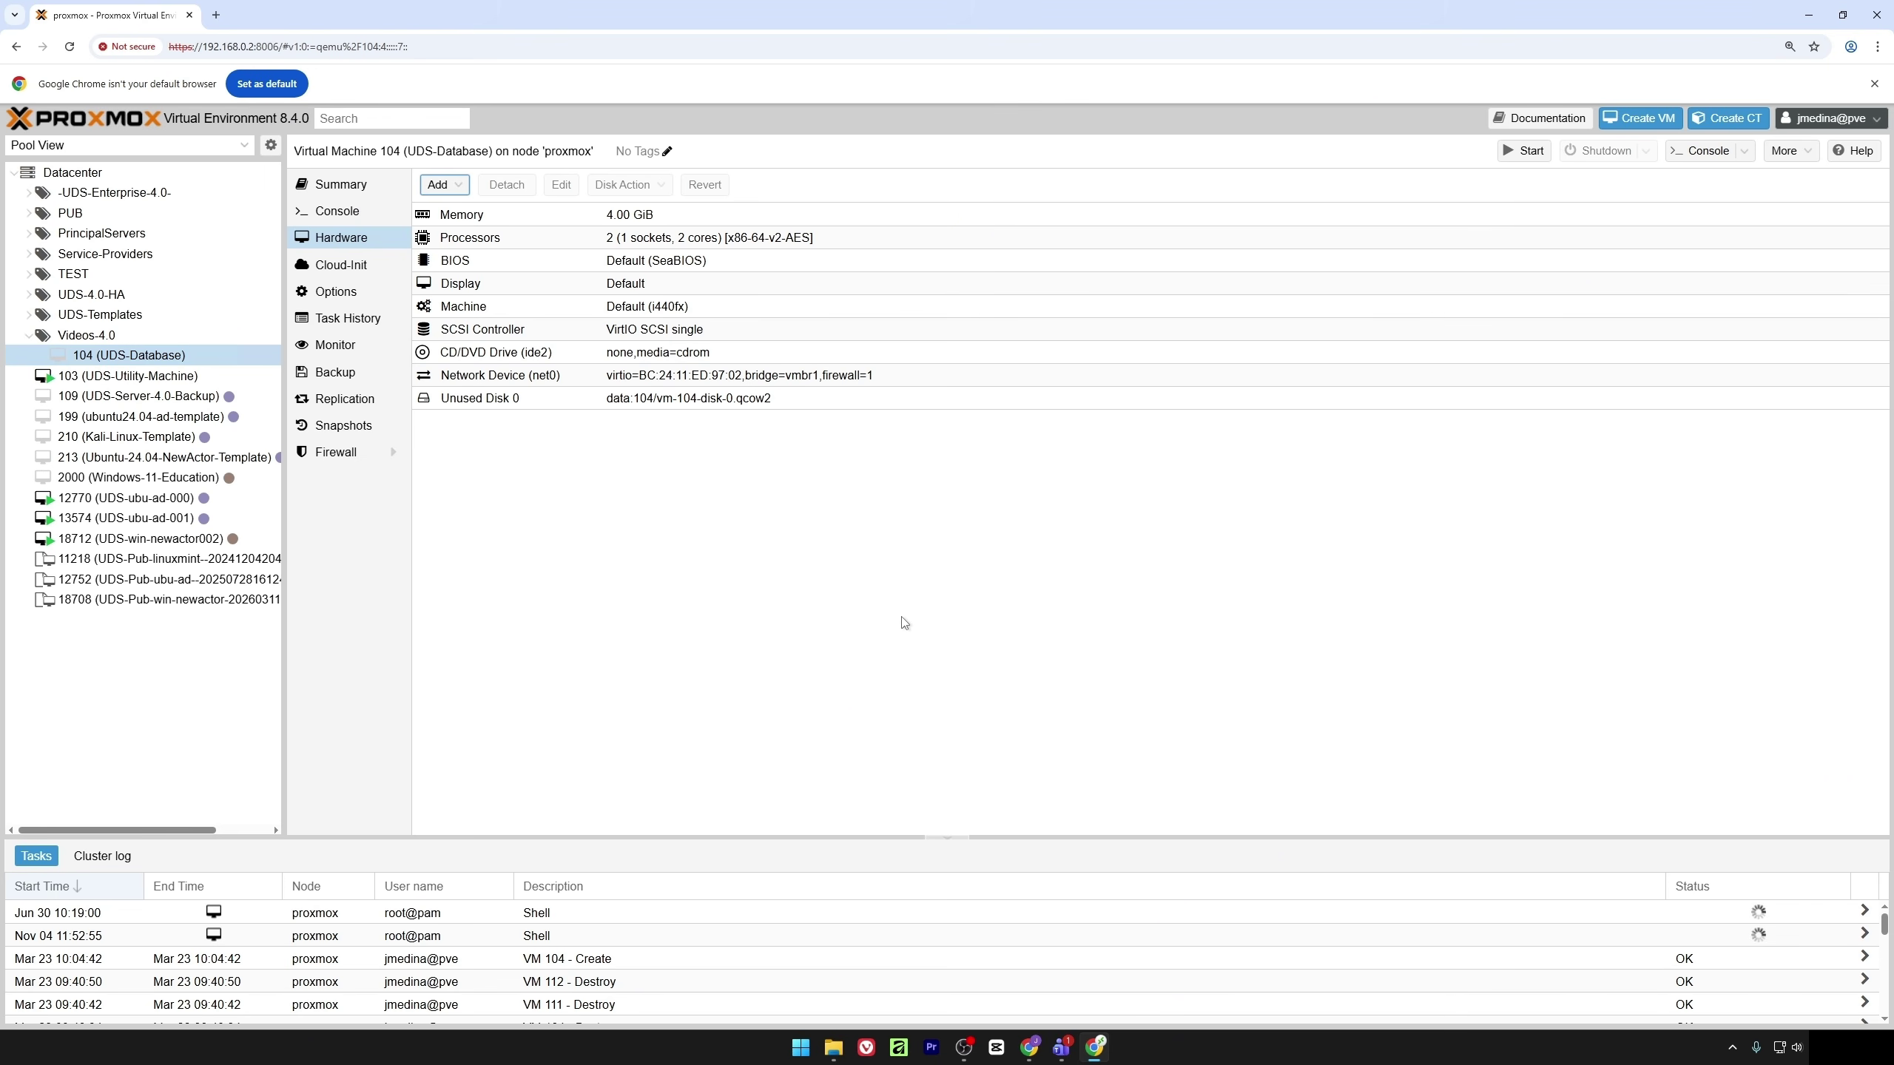
left_click(518, 401)
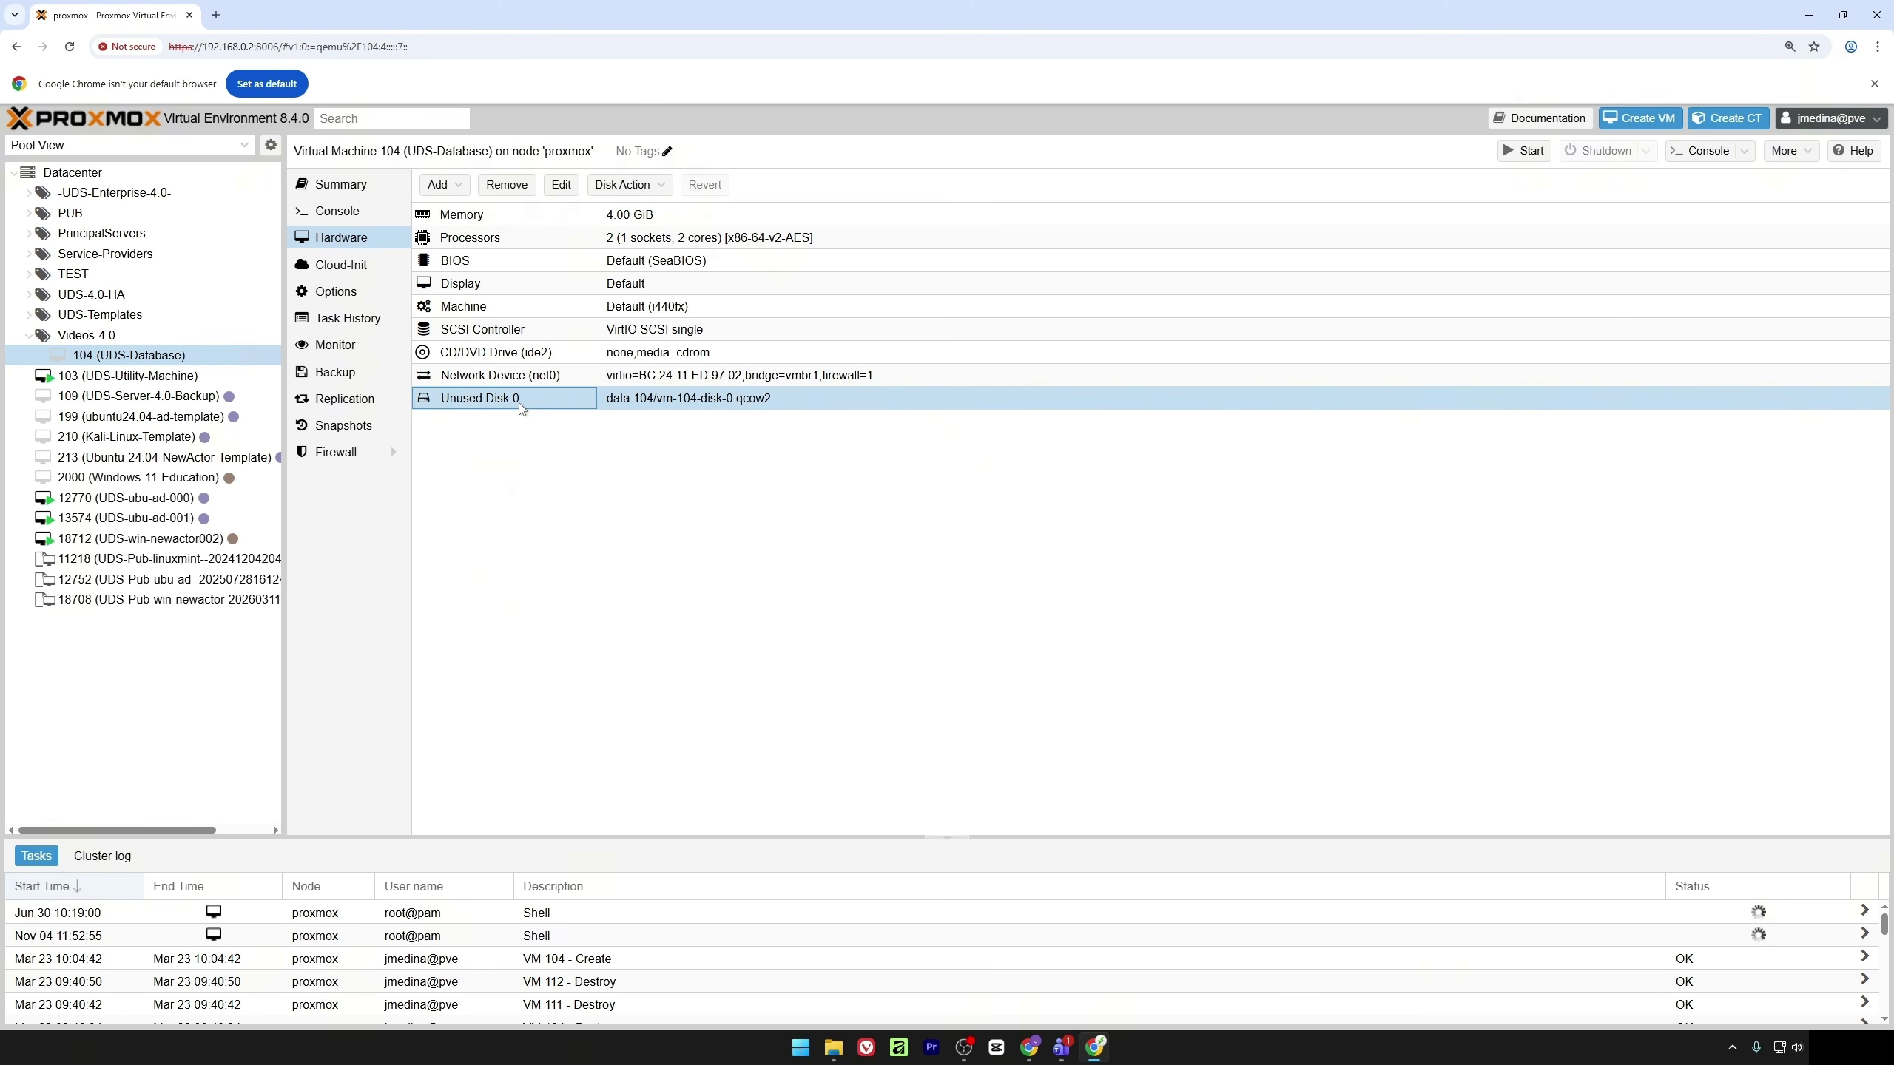
left_click(500, 187)
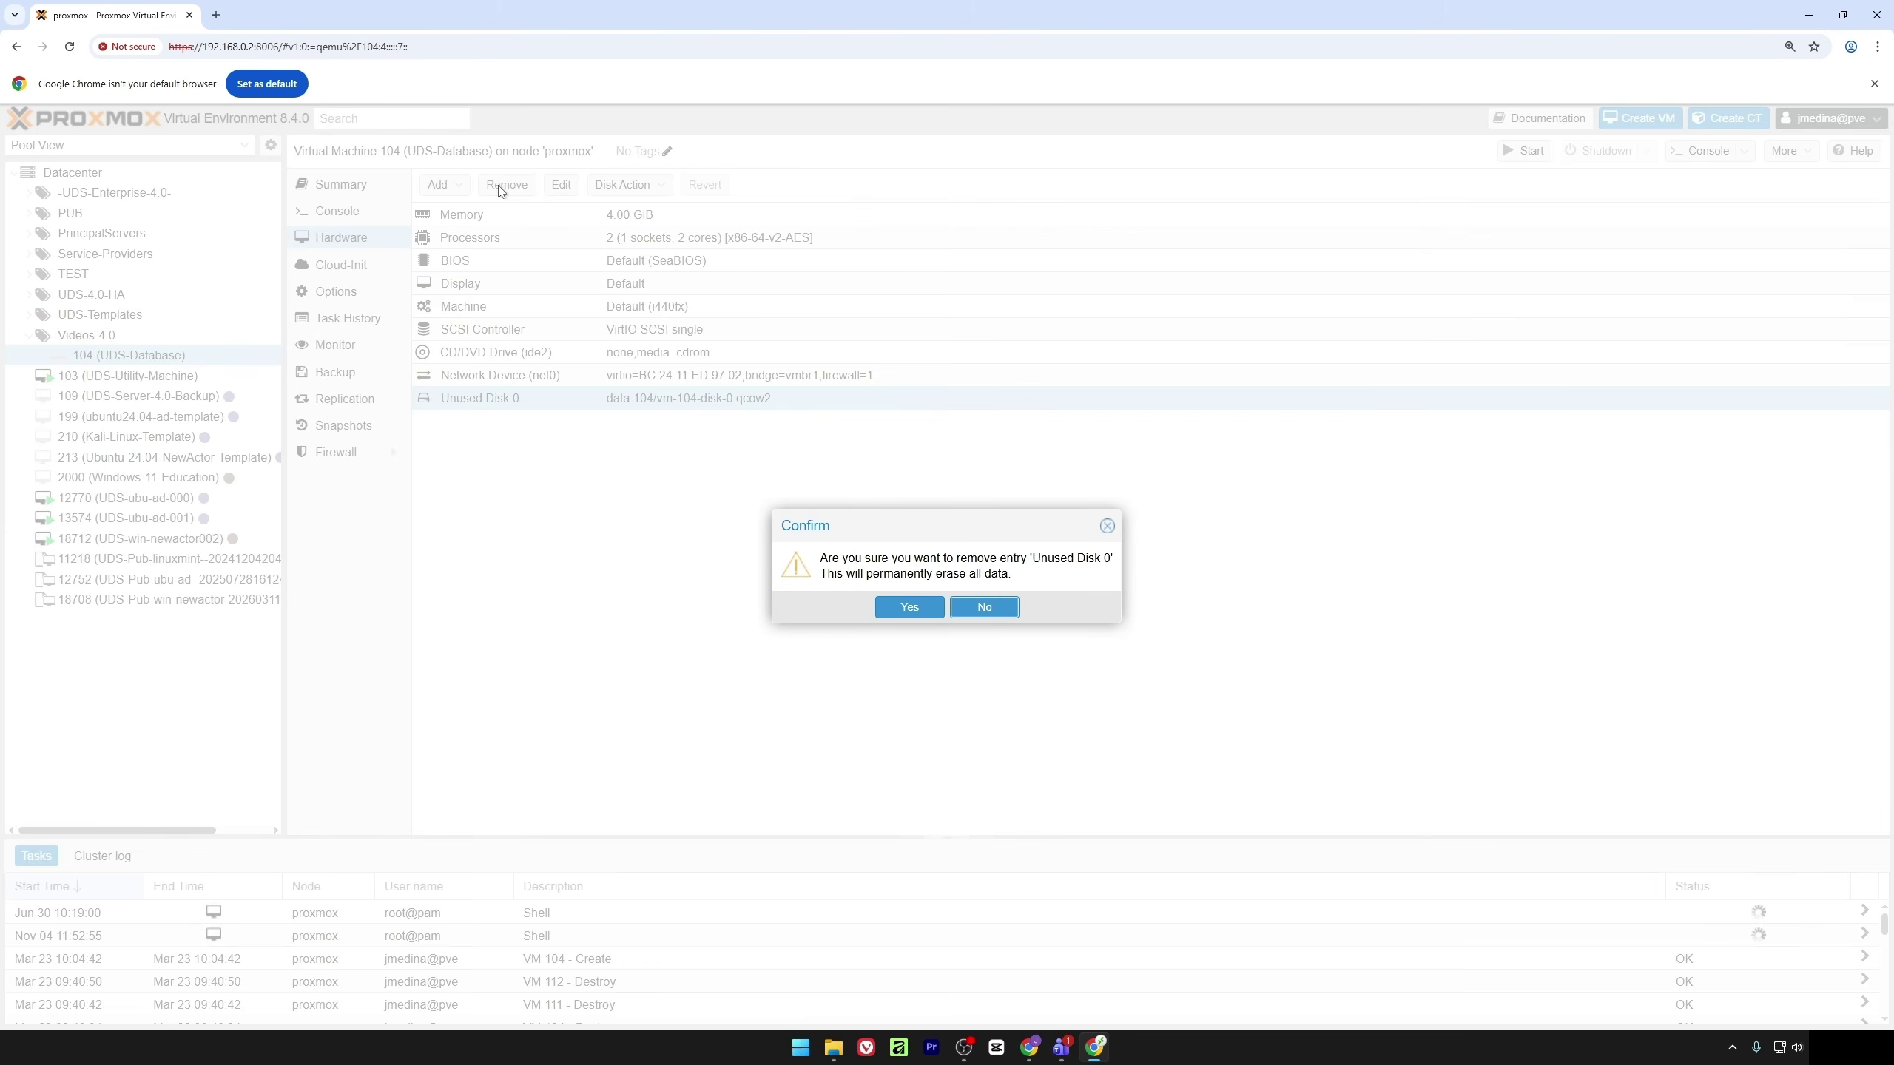
left_click(909, 608)
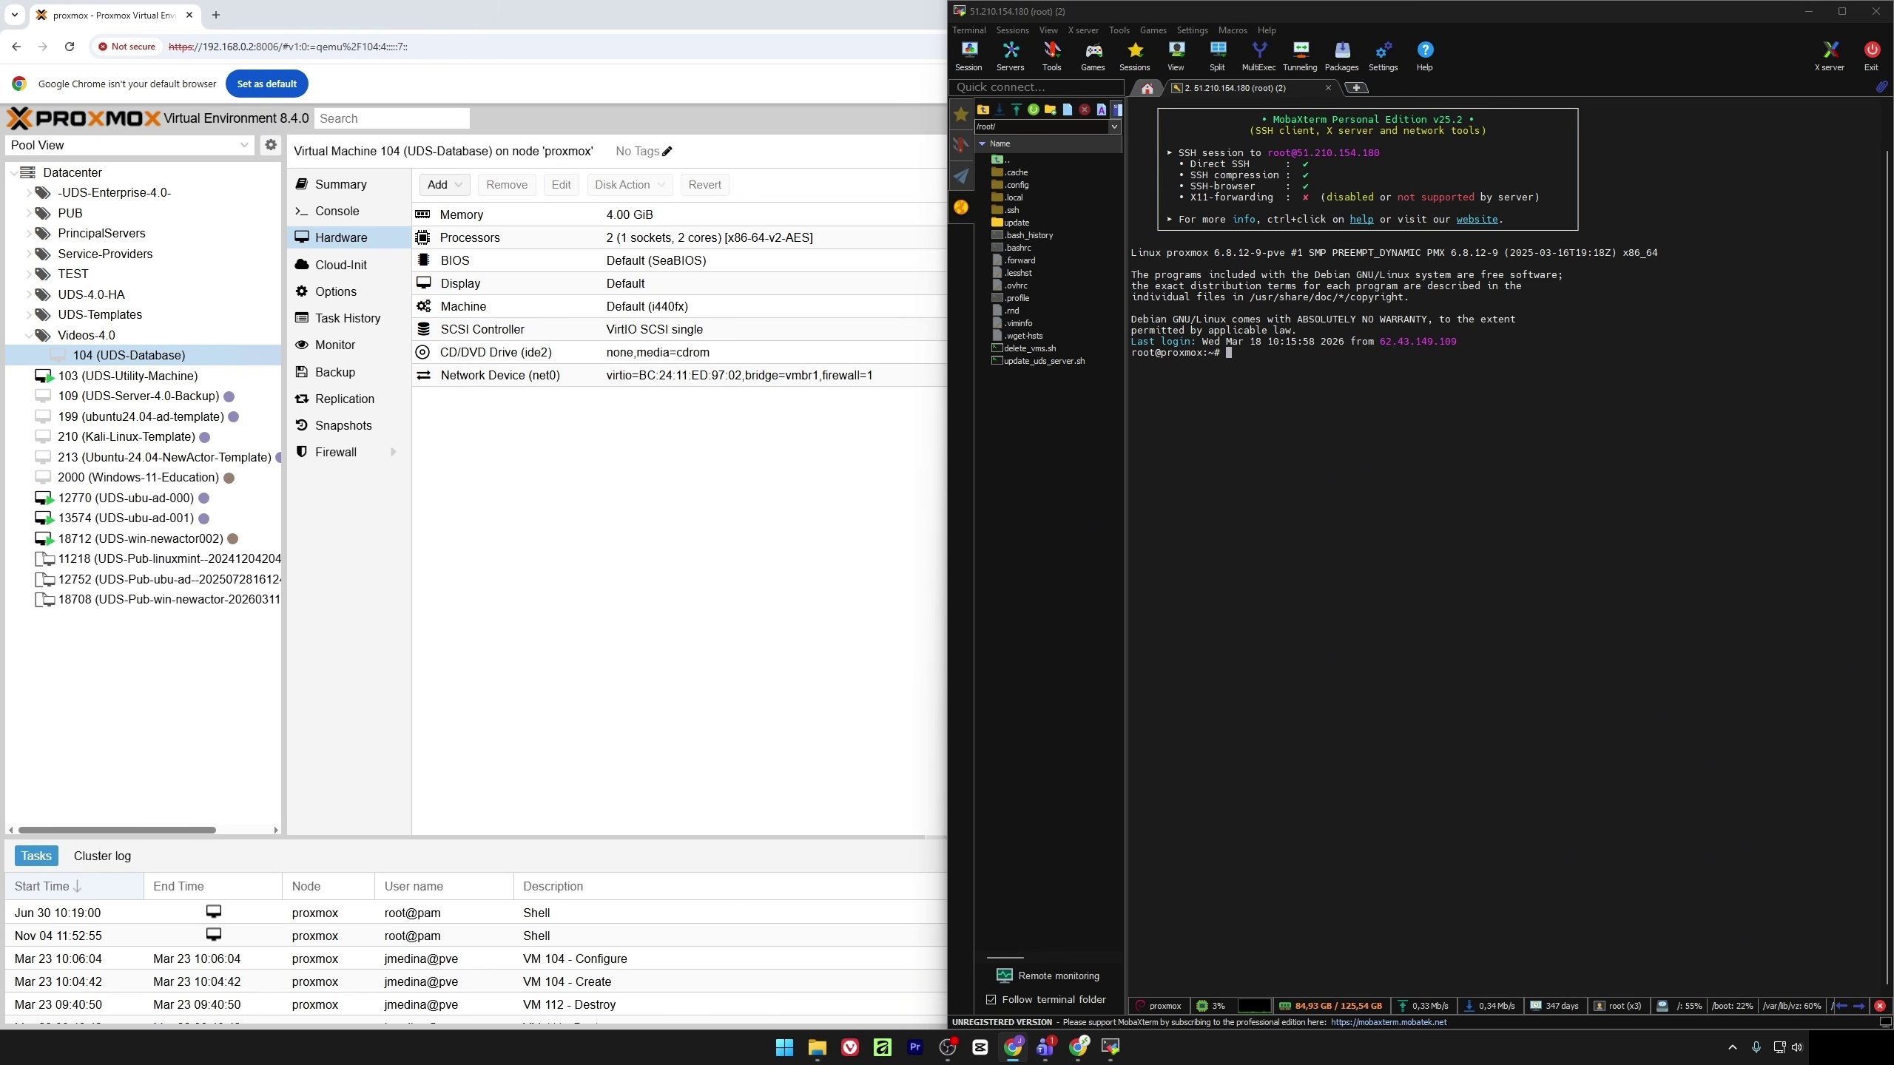
Begin a wget command in the Proxmox root shell with the copied URL pasted after it
left_click(1305, 468)
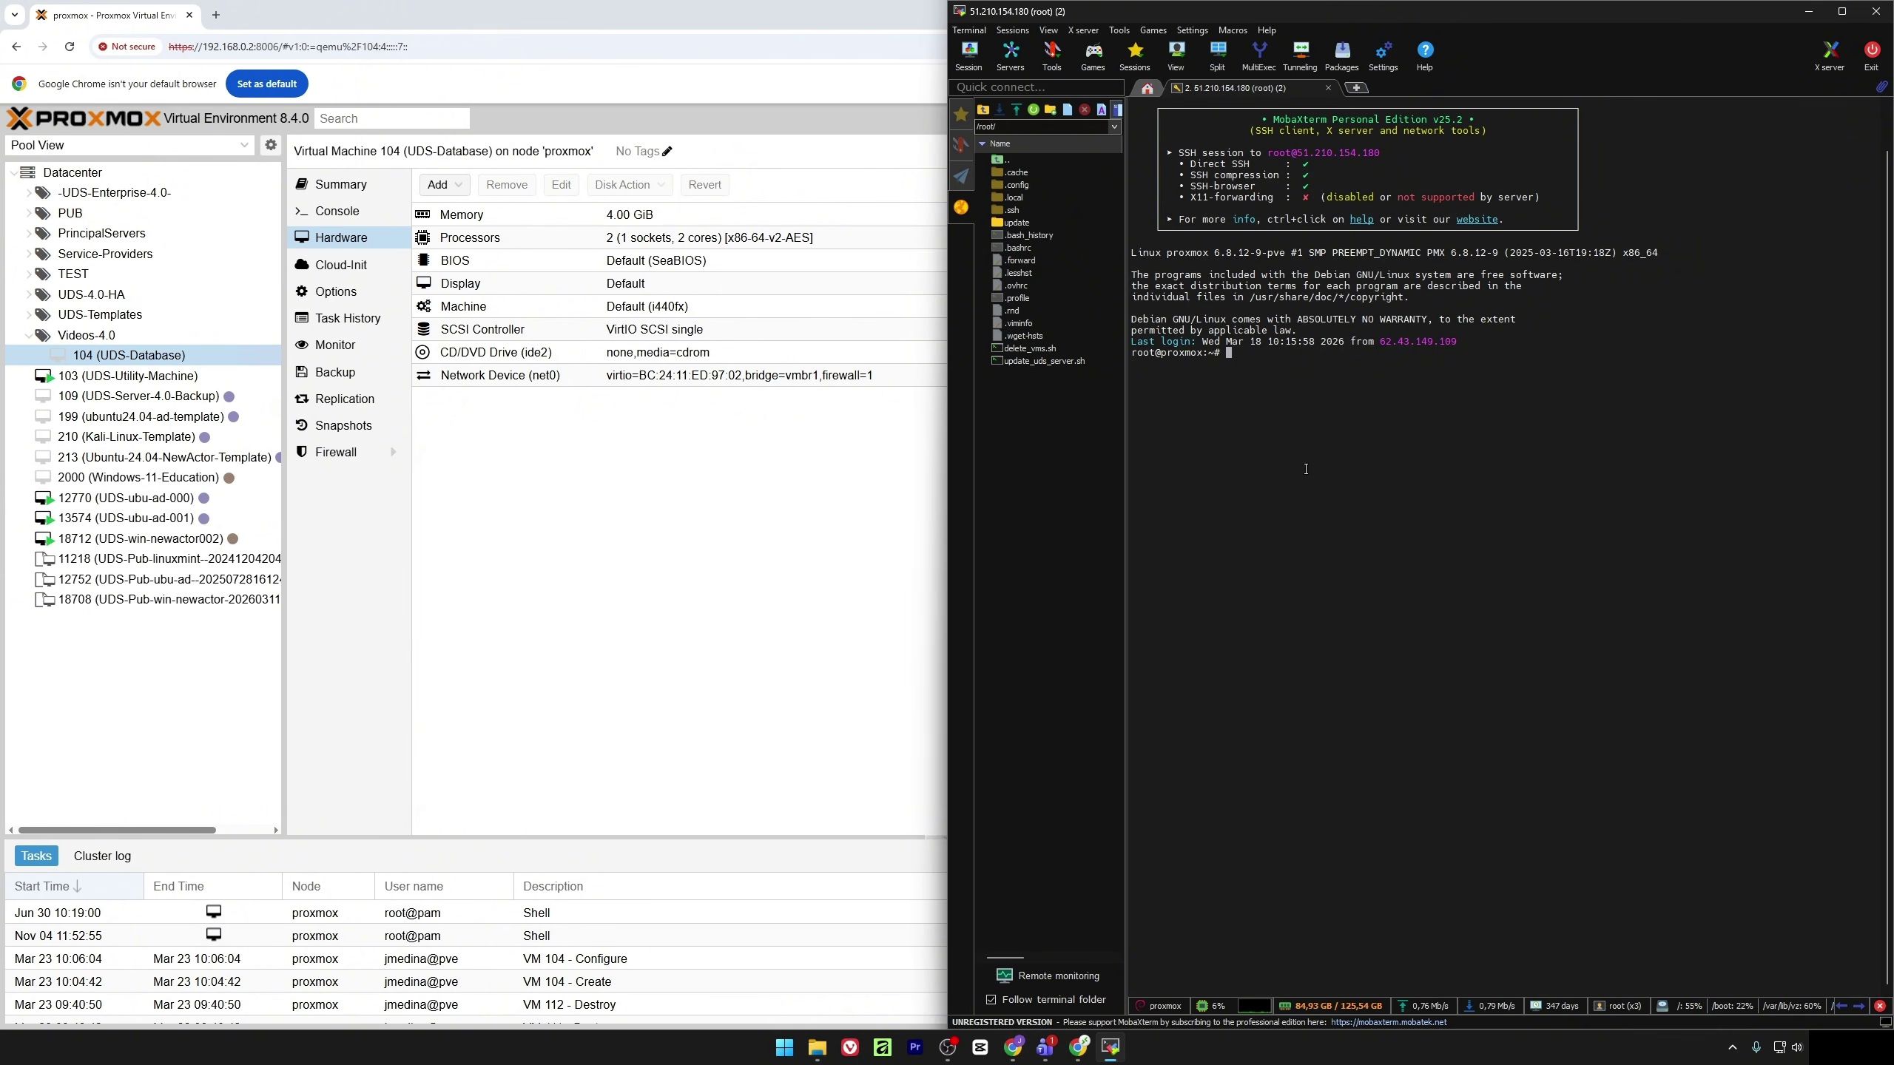
type("wget")
right_click(1321, 396)
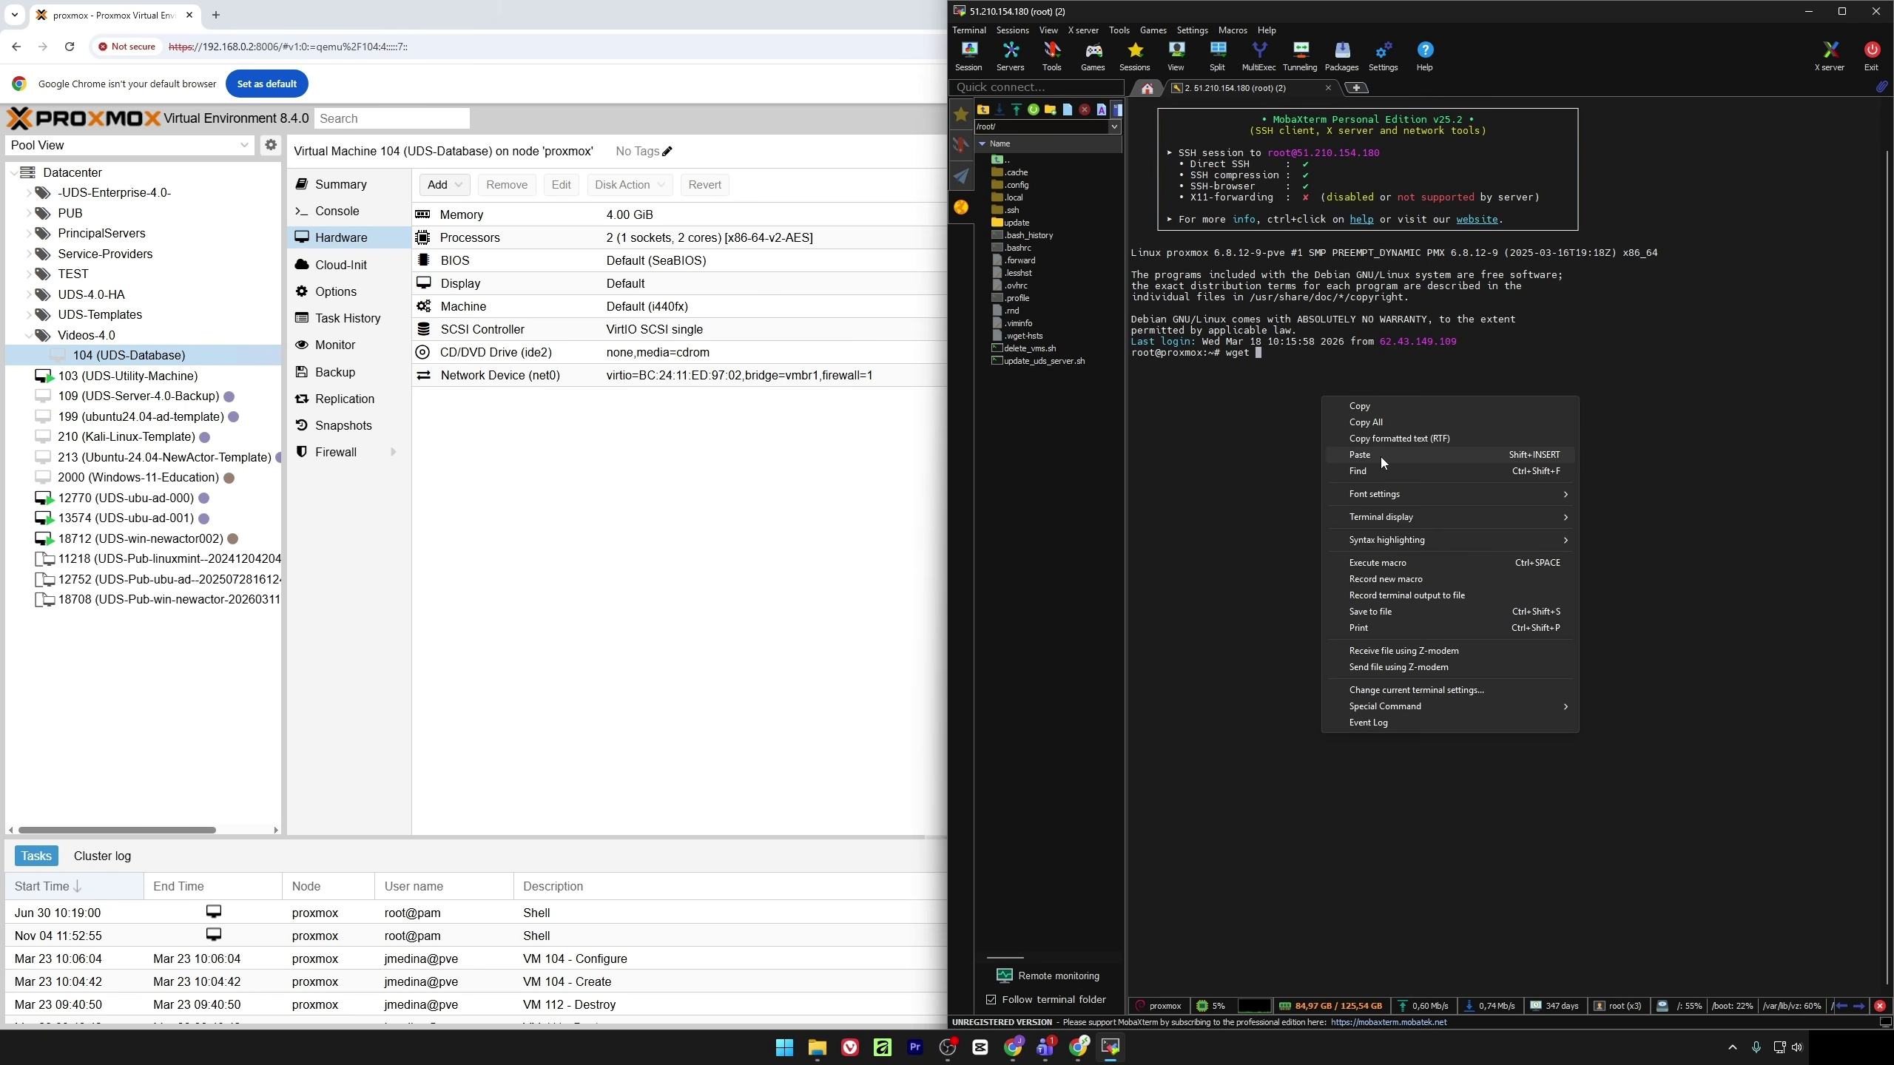
left_click(1381, 456)
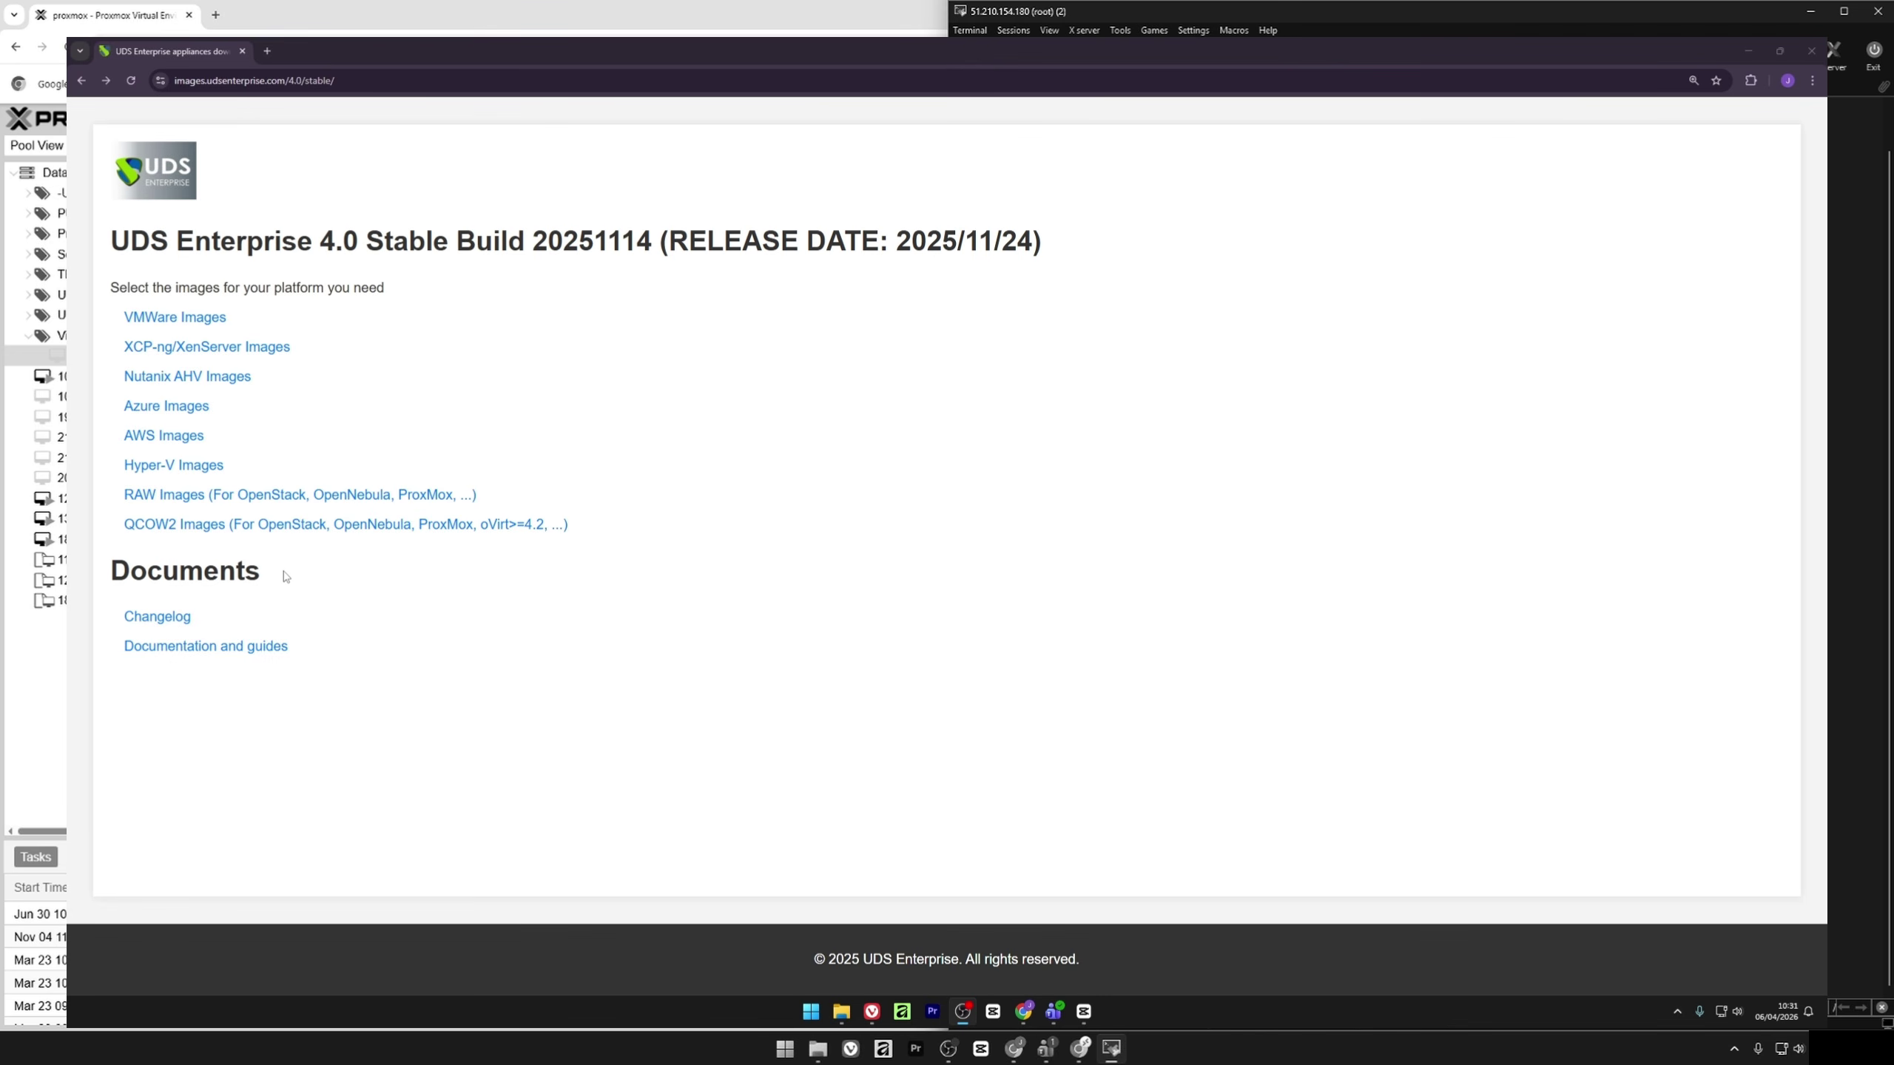
Copy the download link of UDS-Dbserver-qcow2.4.0.0.zip from the QCOW2 Images list
left_click(341, 526)
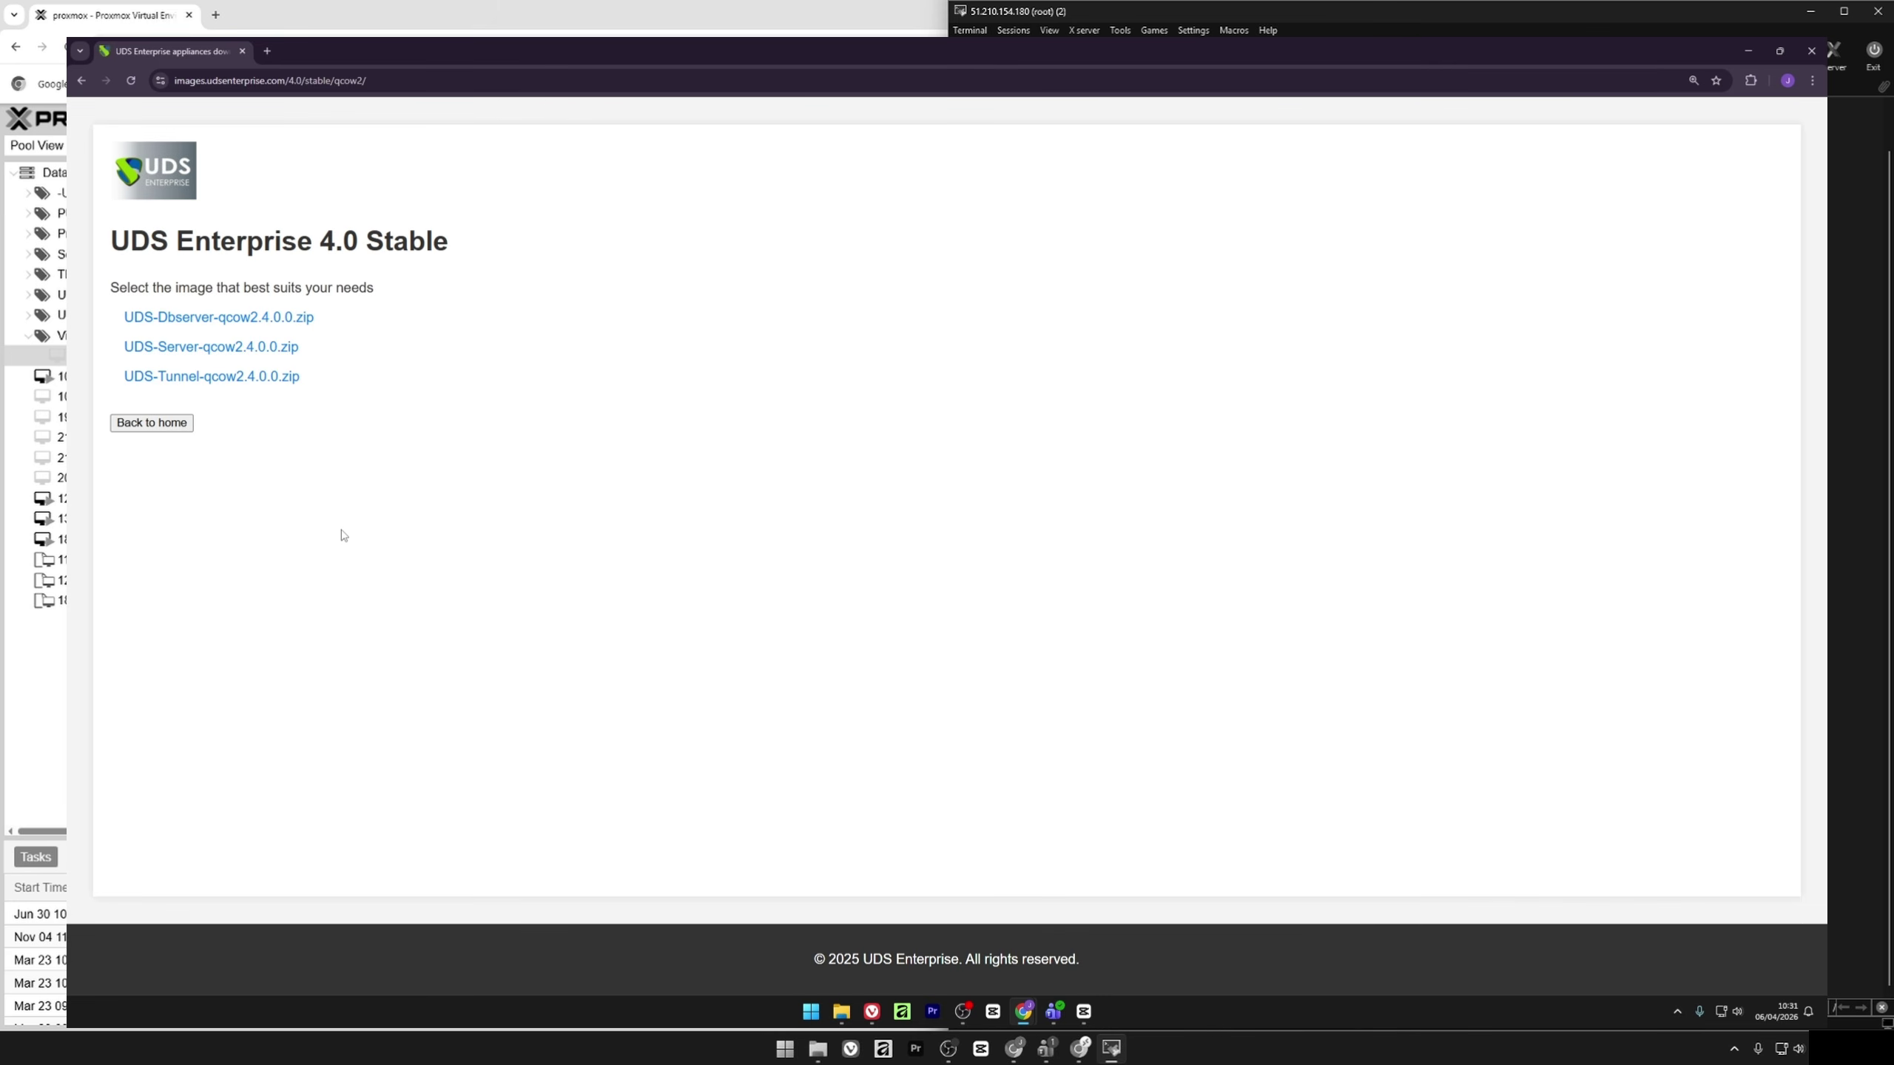
right_click(257, 320)
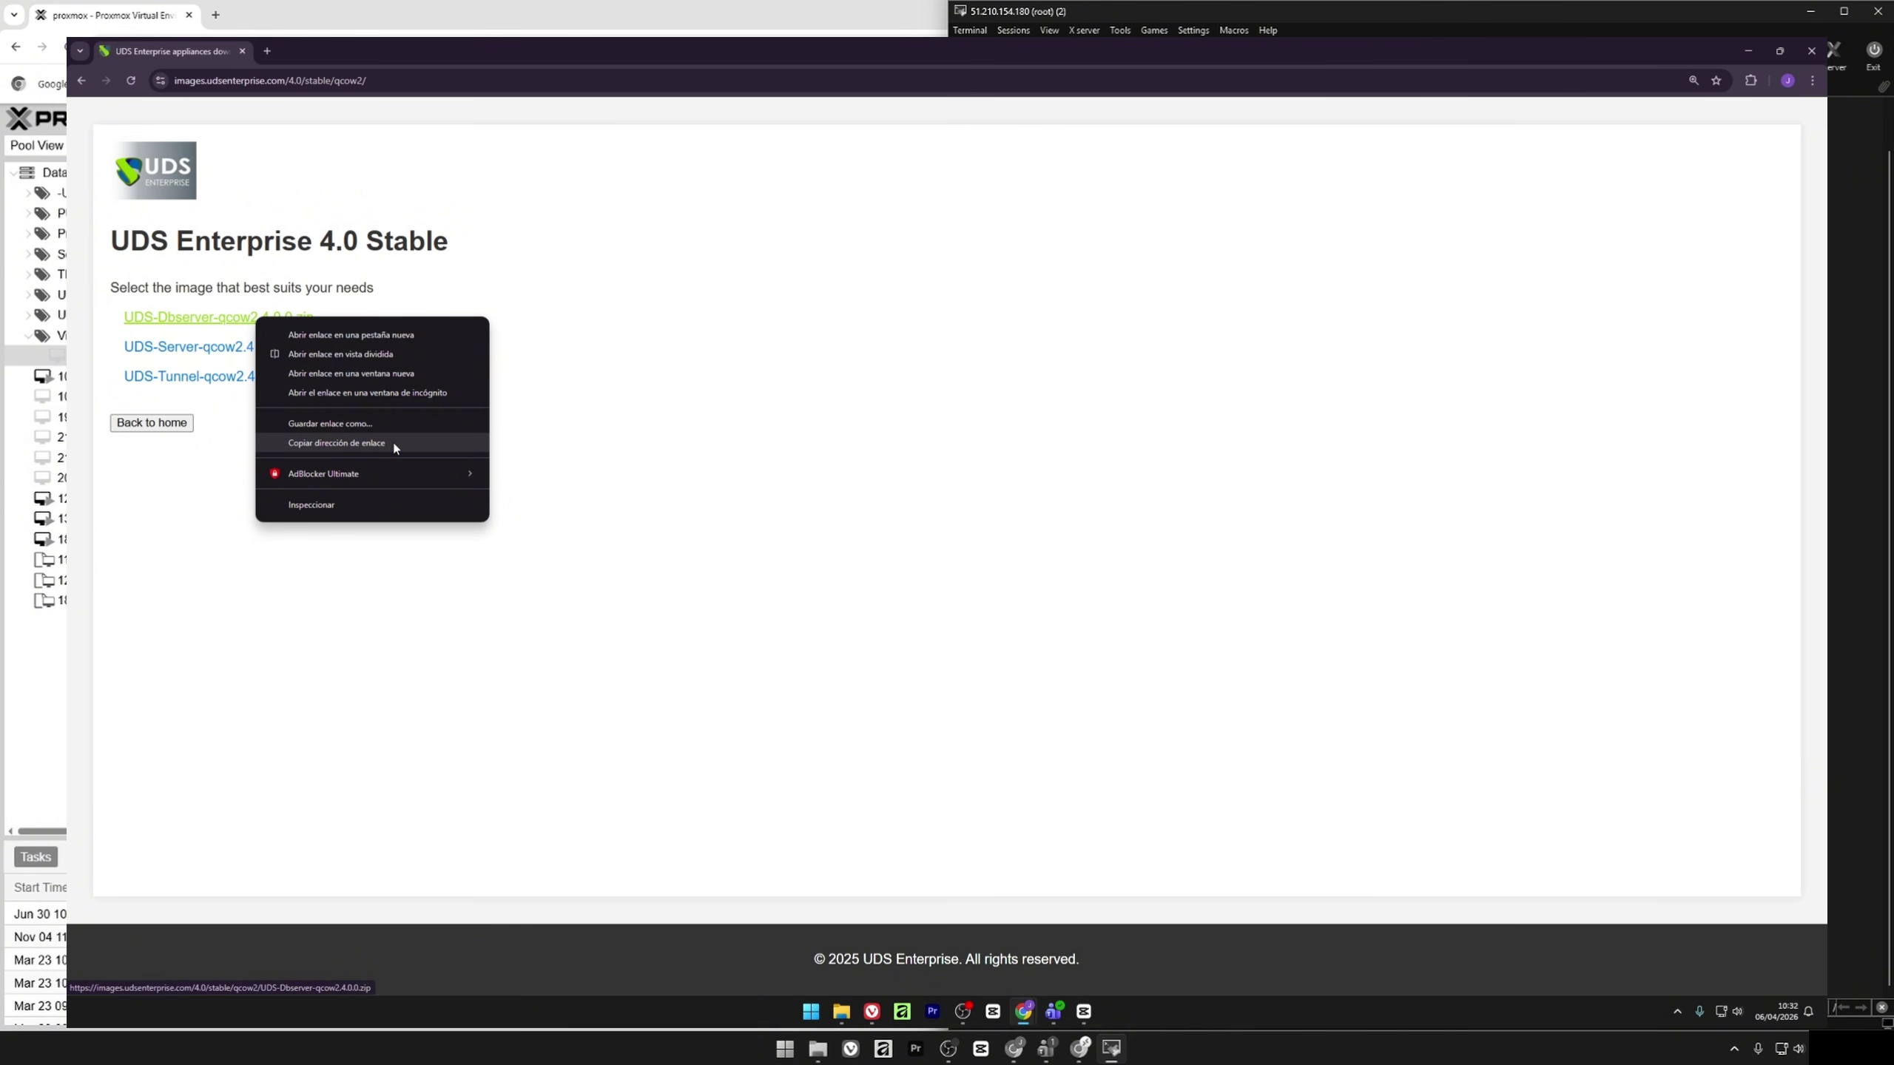
left_click(337, 443)
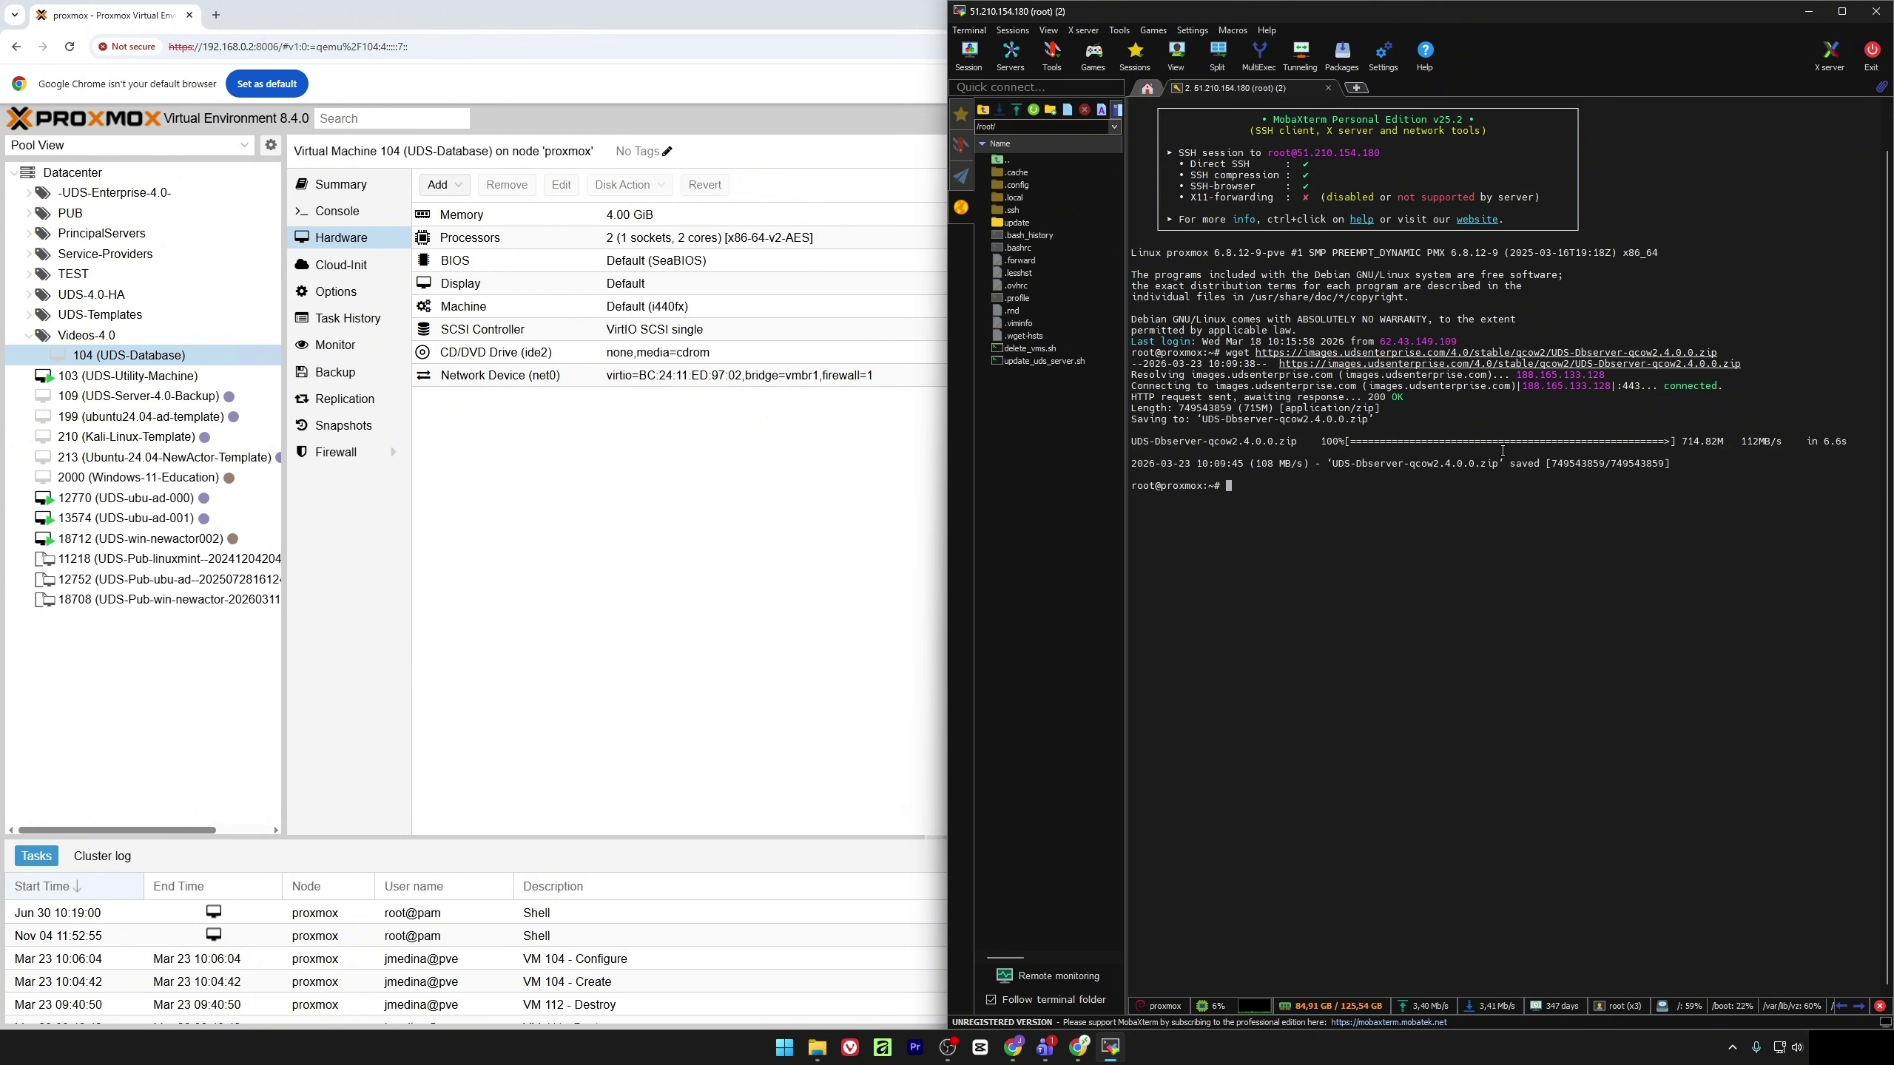
Unzip the downloaded UDS-Dbserver image archive on the Proxmox host
type("unzip UDS")
key("Tab")
key("Return")
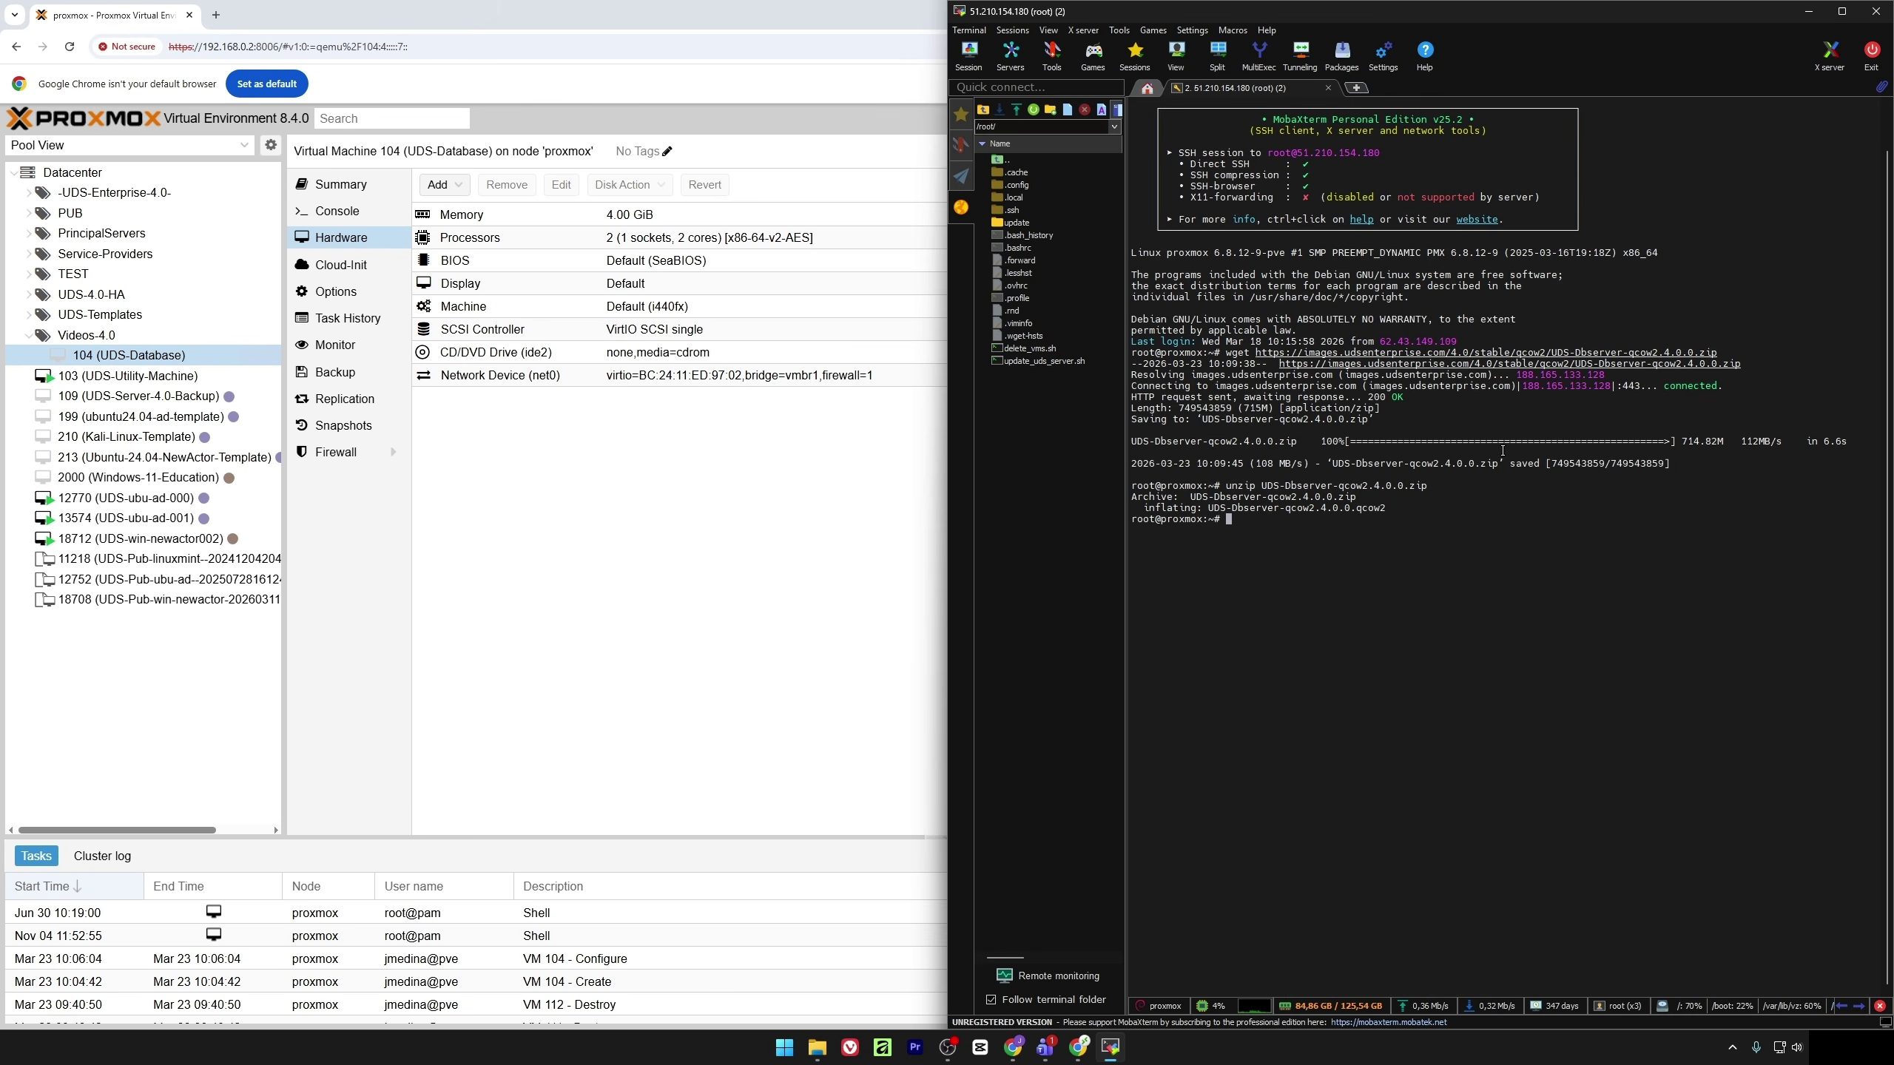
Run qm importdisk 104 with UDS-Dbserver-qcow2.4.0.0.qcow2 onto local storage
type("qm importt")
key("BackSpace")
type("disk 104")
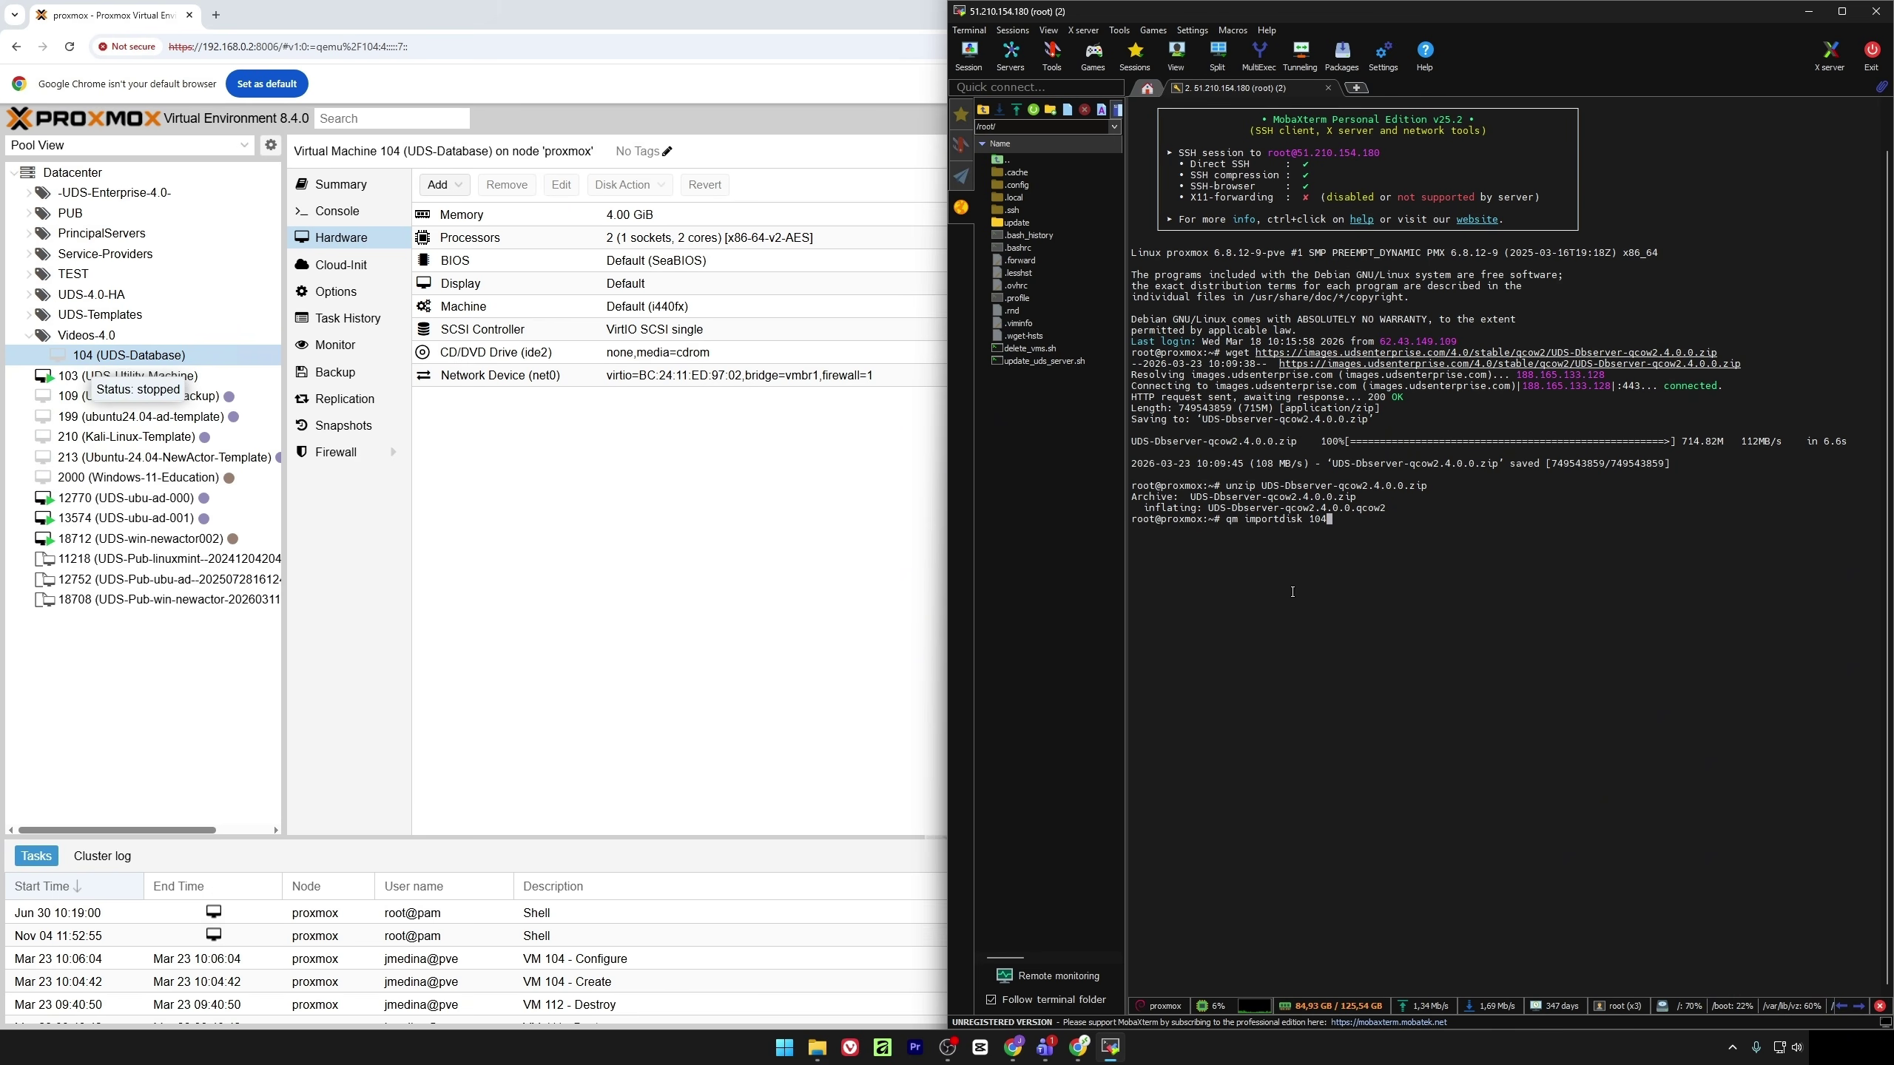
double_click(1310, 508)
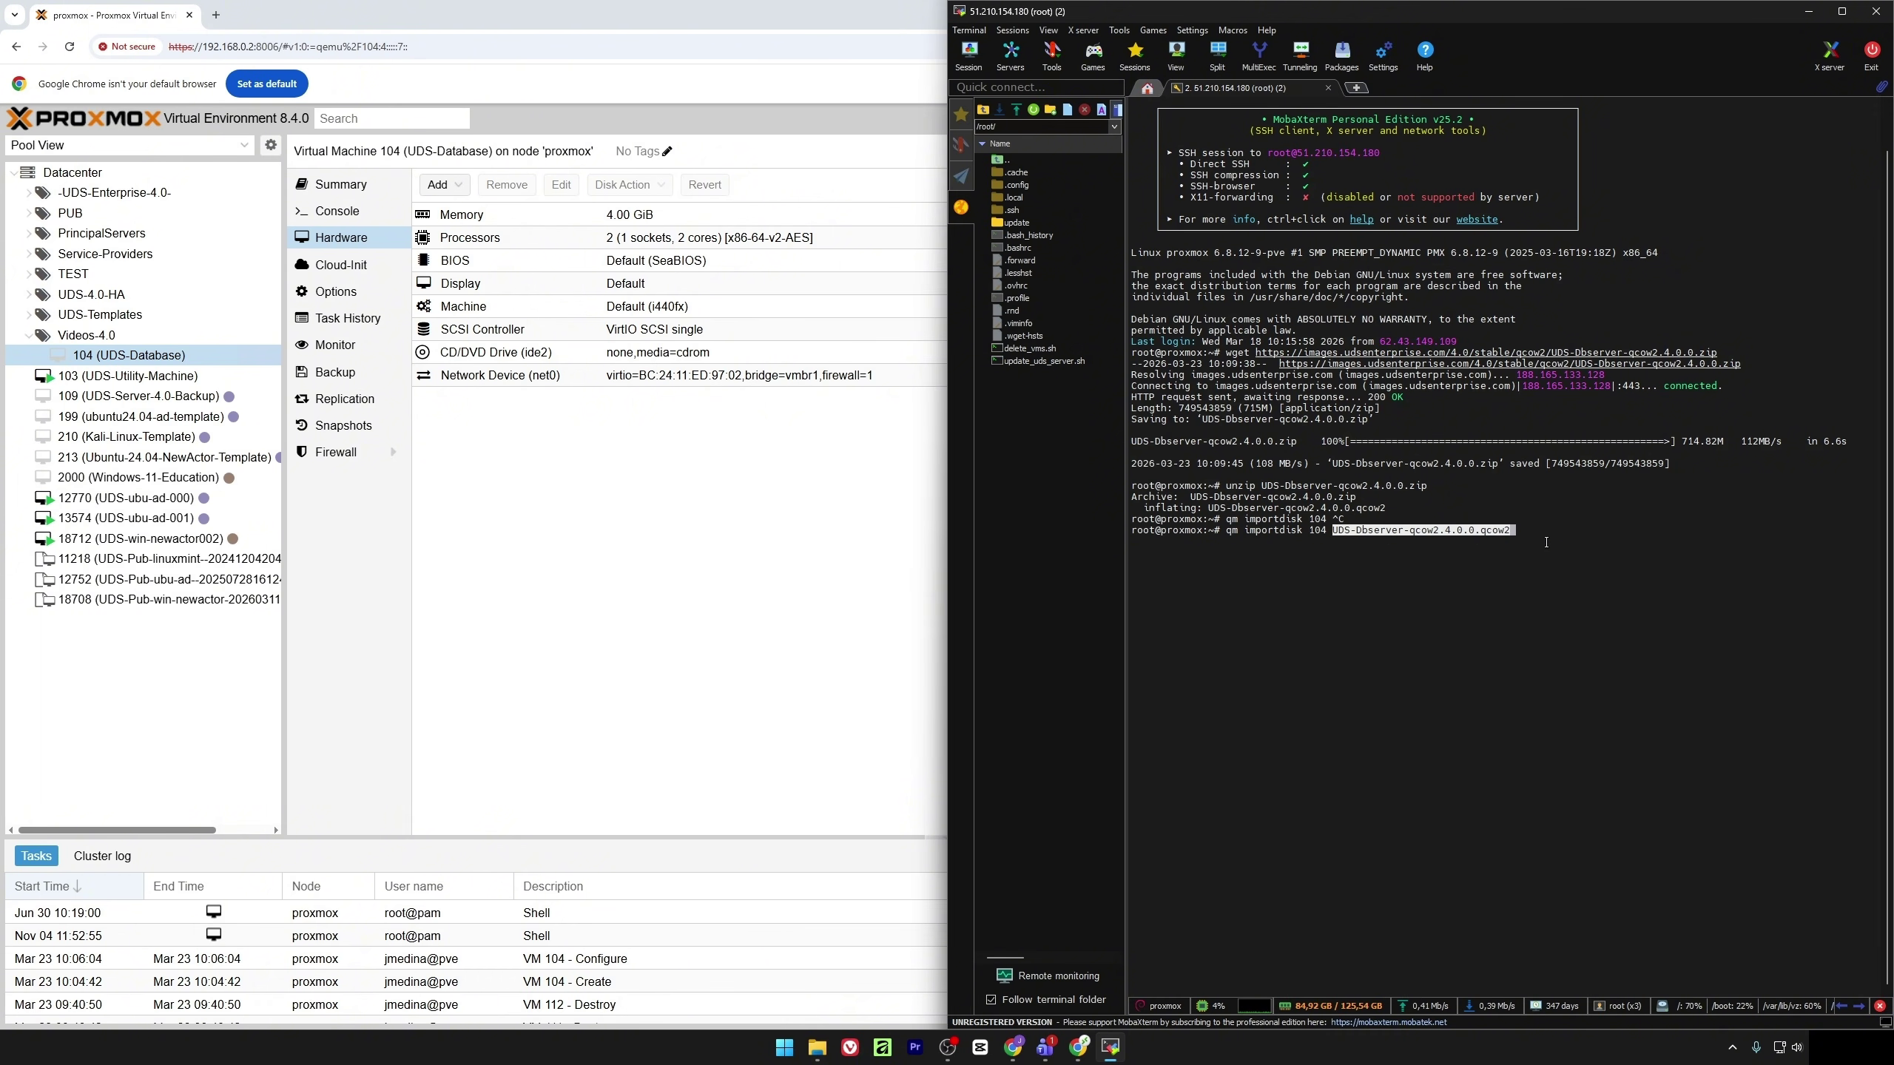
key("Right")
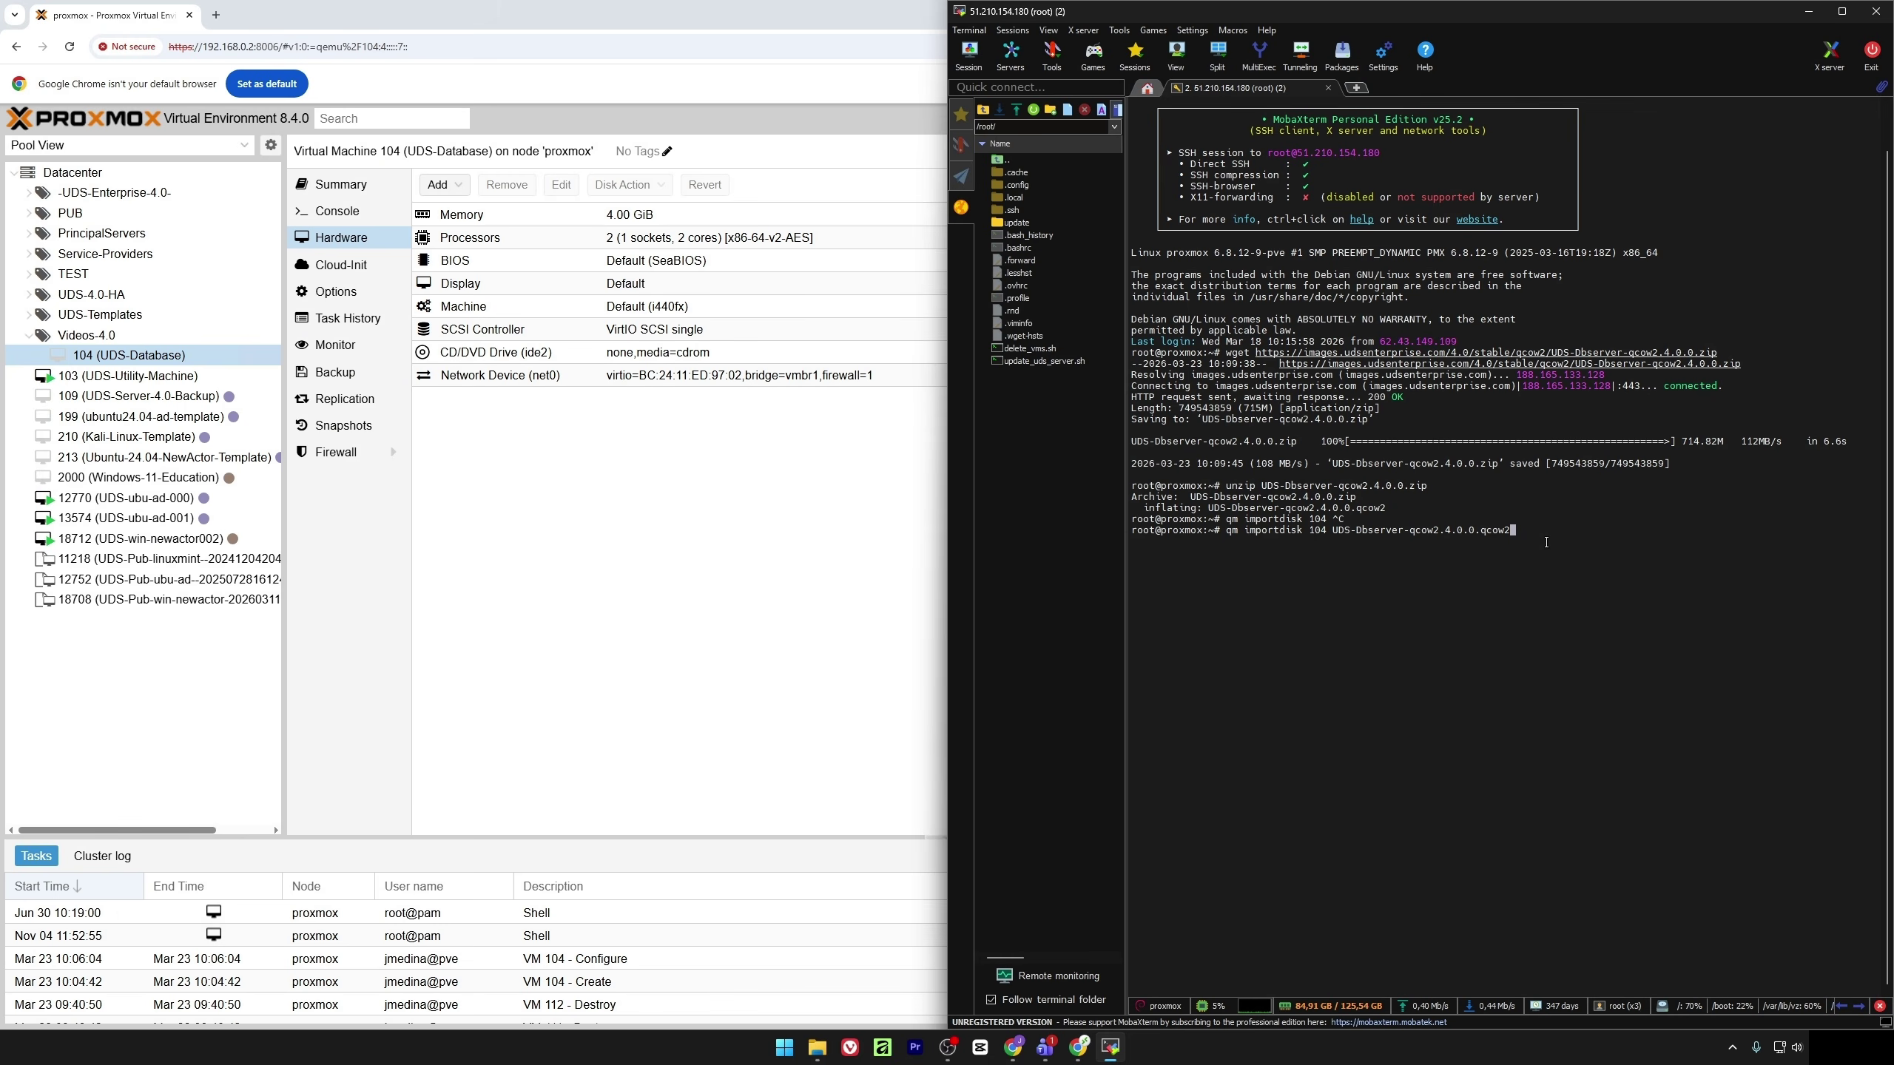
type("da")
key("BackSpace")
key("BackSpace")
type("local")
key("Return")
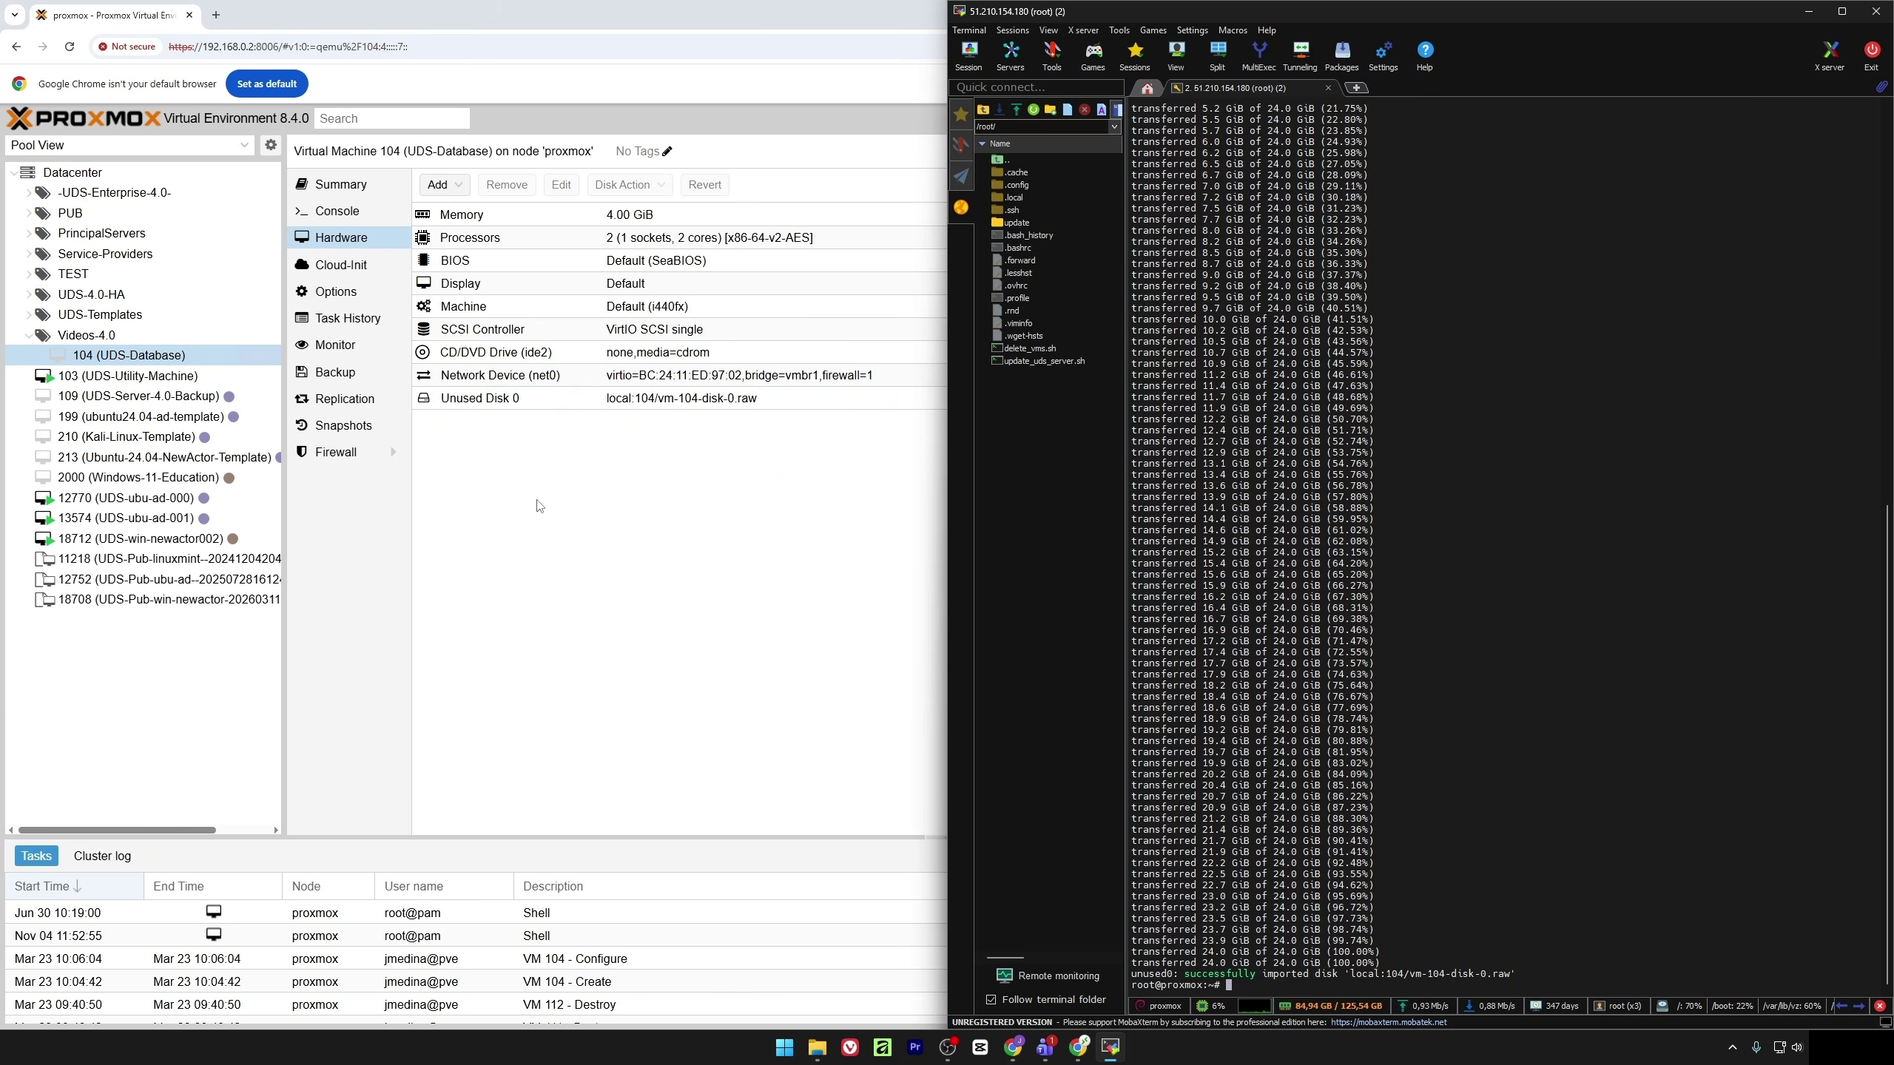
Attach VM 104's Unused Disk 0 as an IDE hard disk (ide0)
left_click(477, 397)
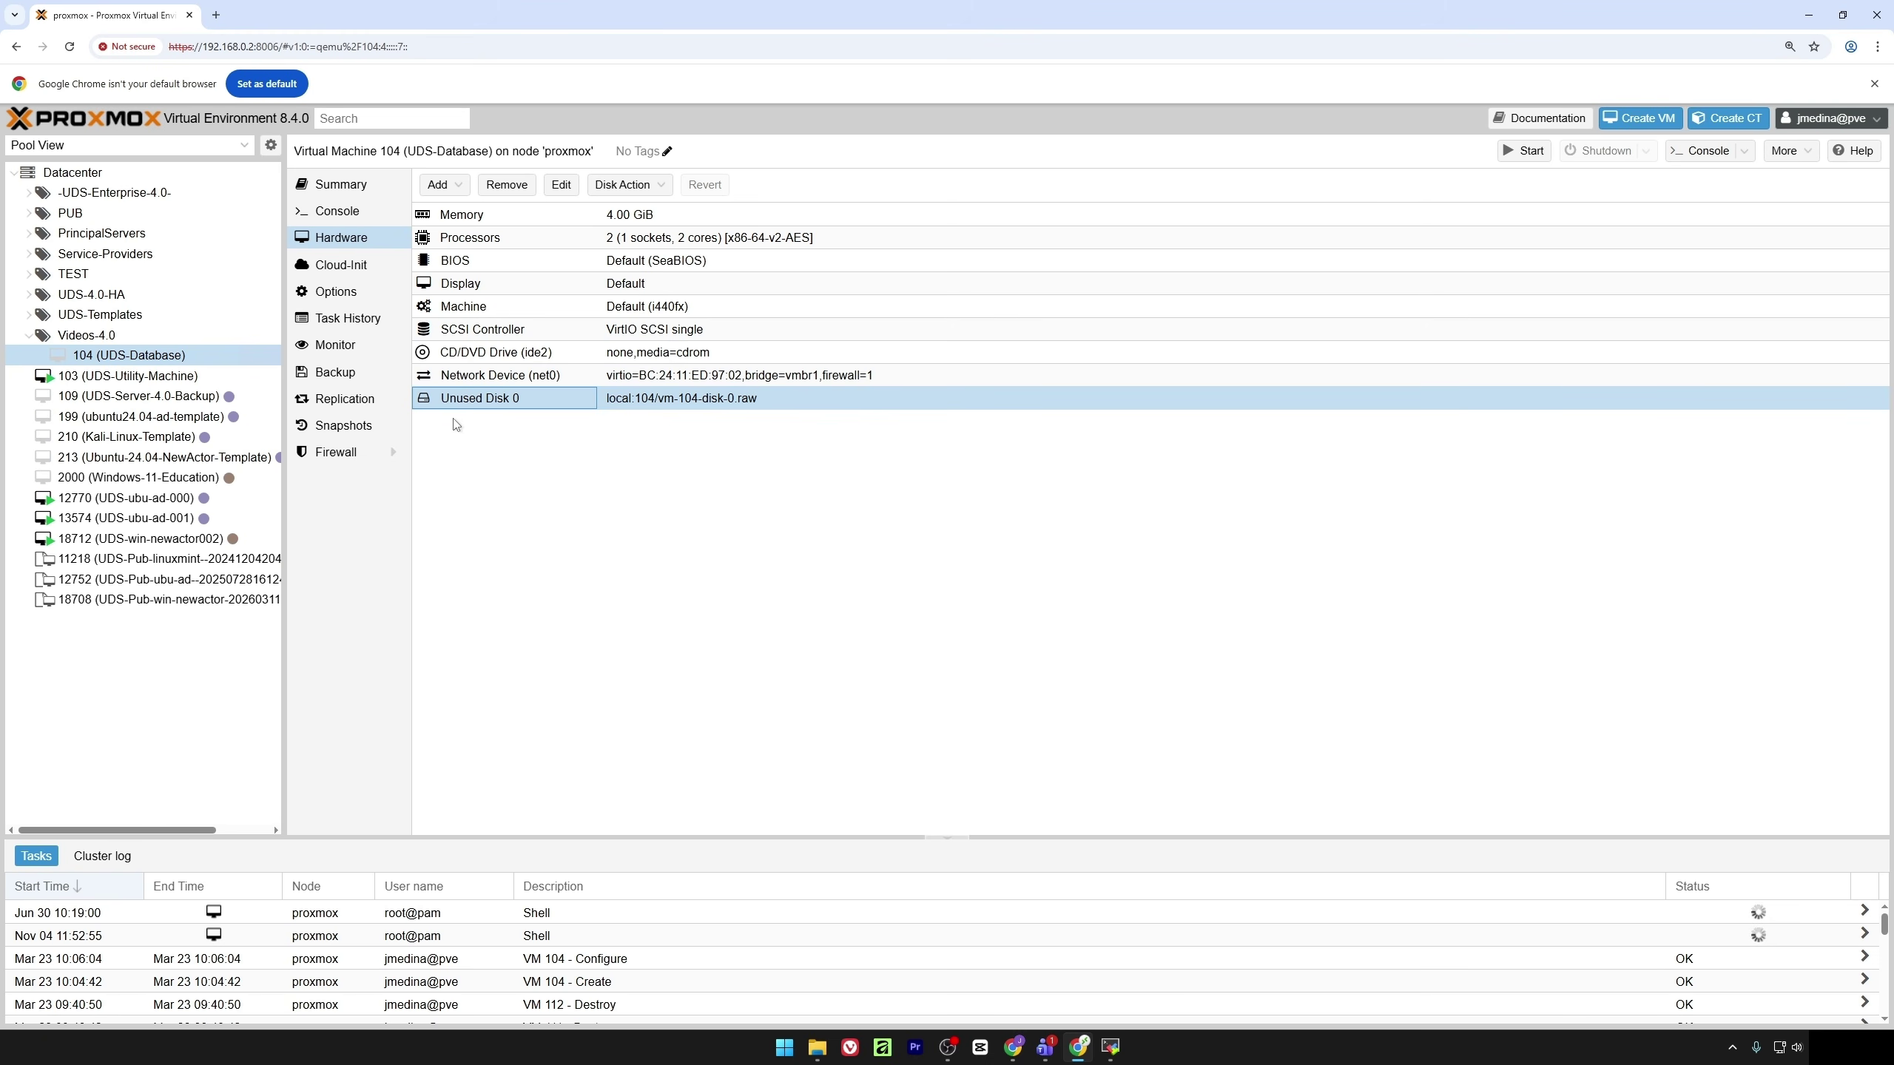
left_click(563, 187)
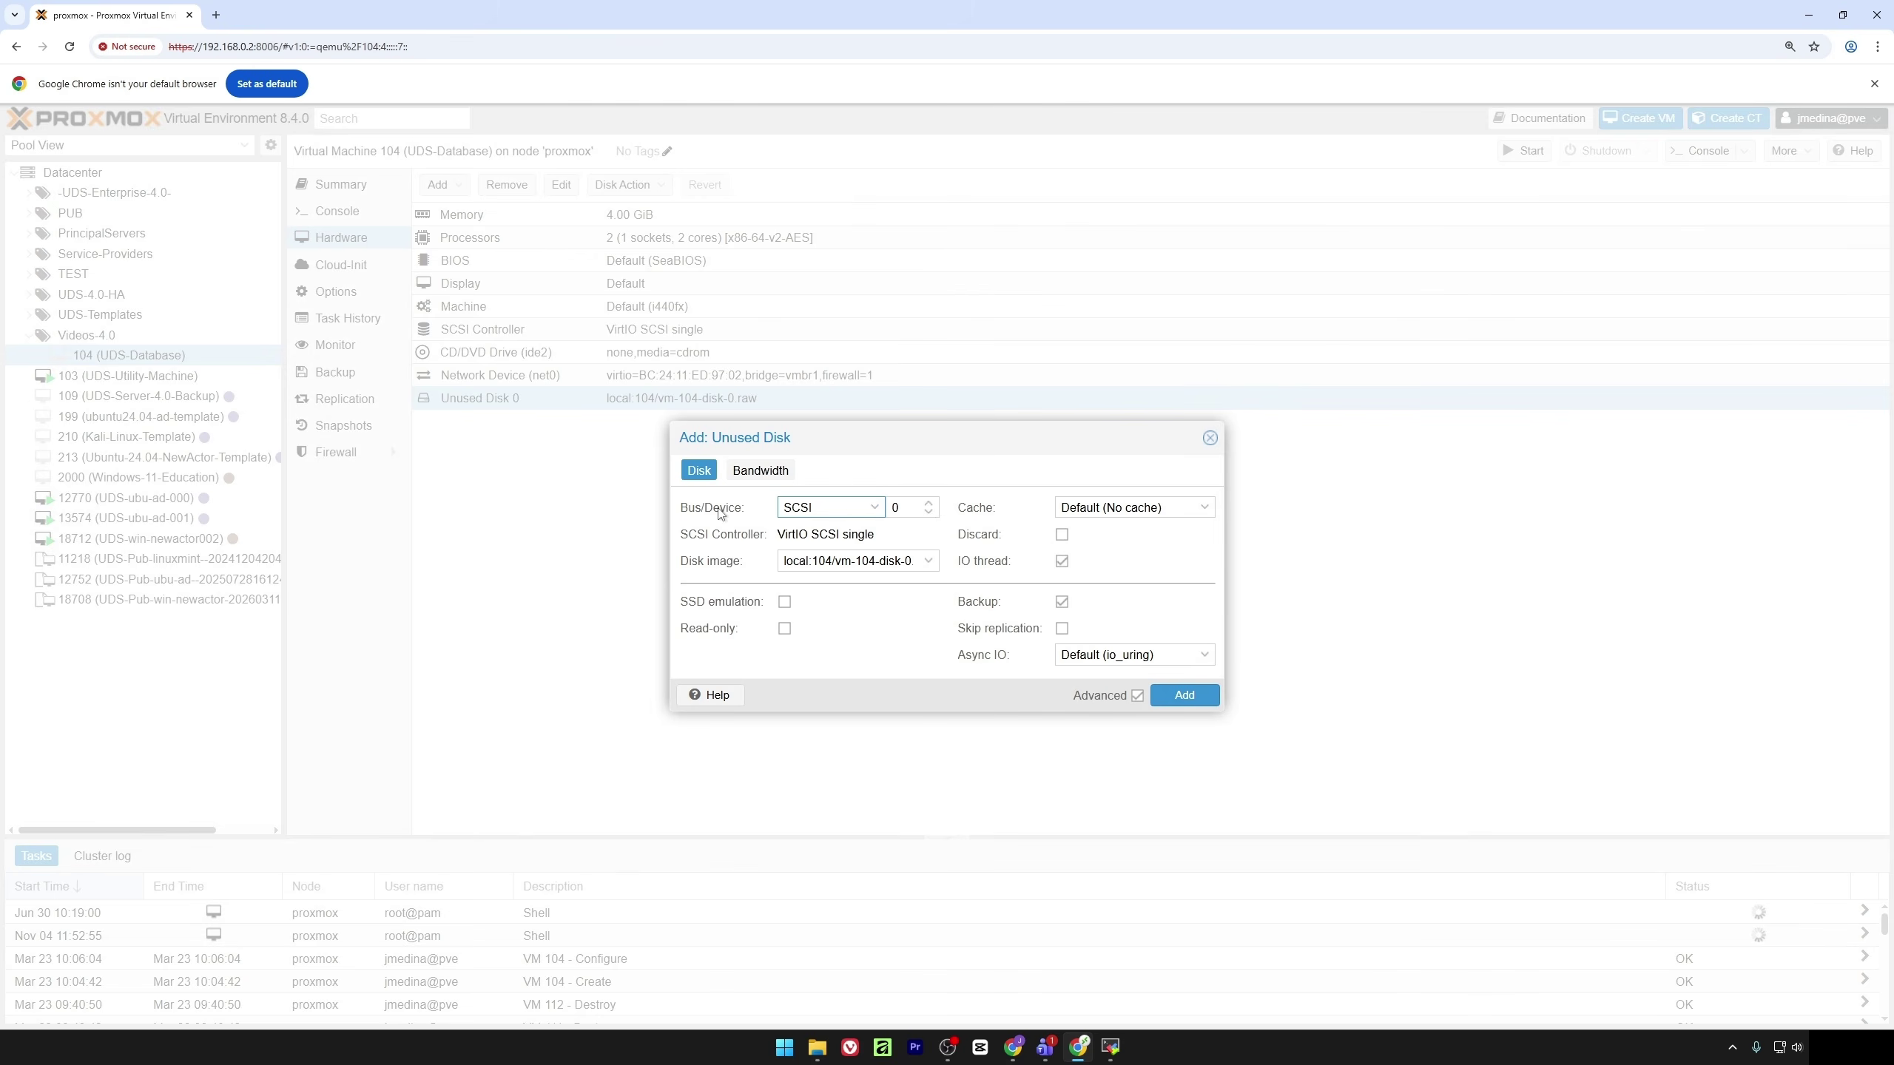
left_click(790, 506)
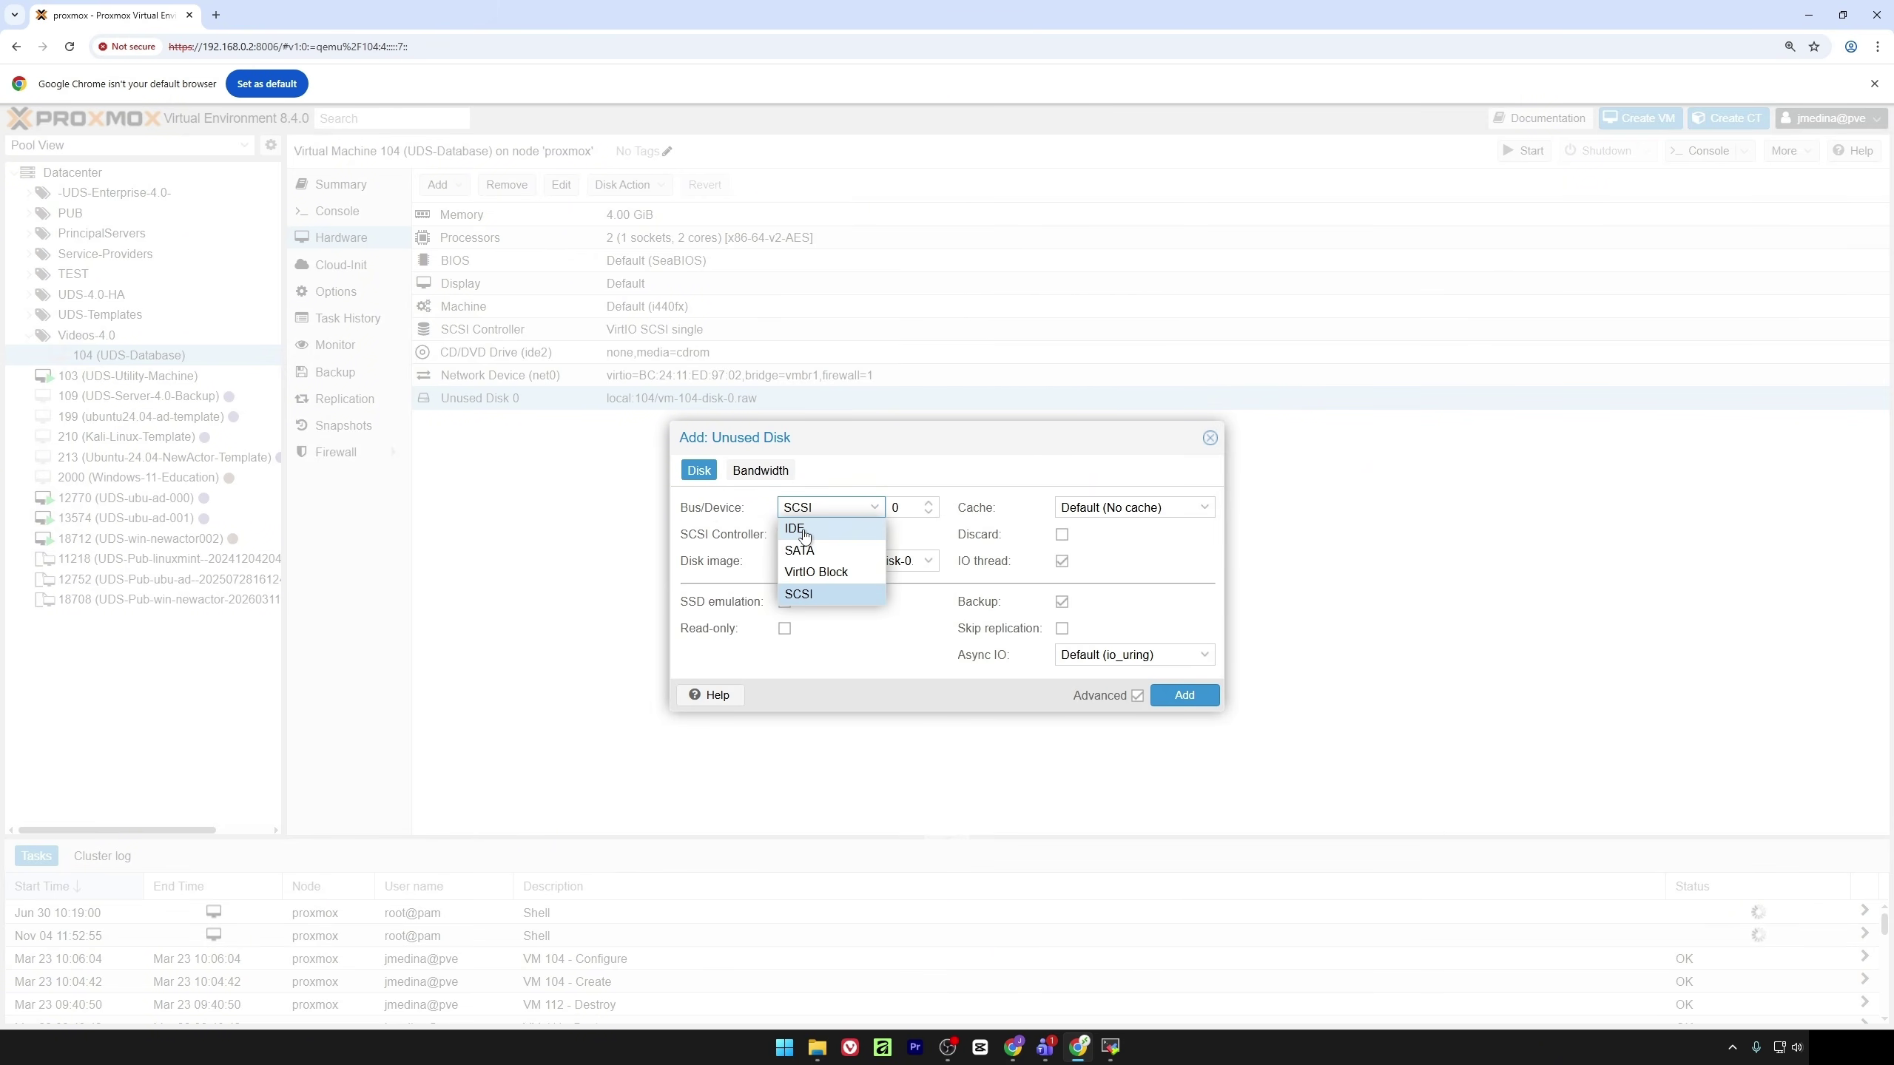
left_click(801, 529)
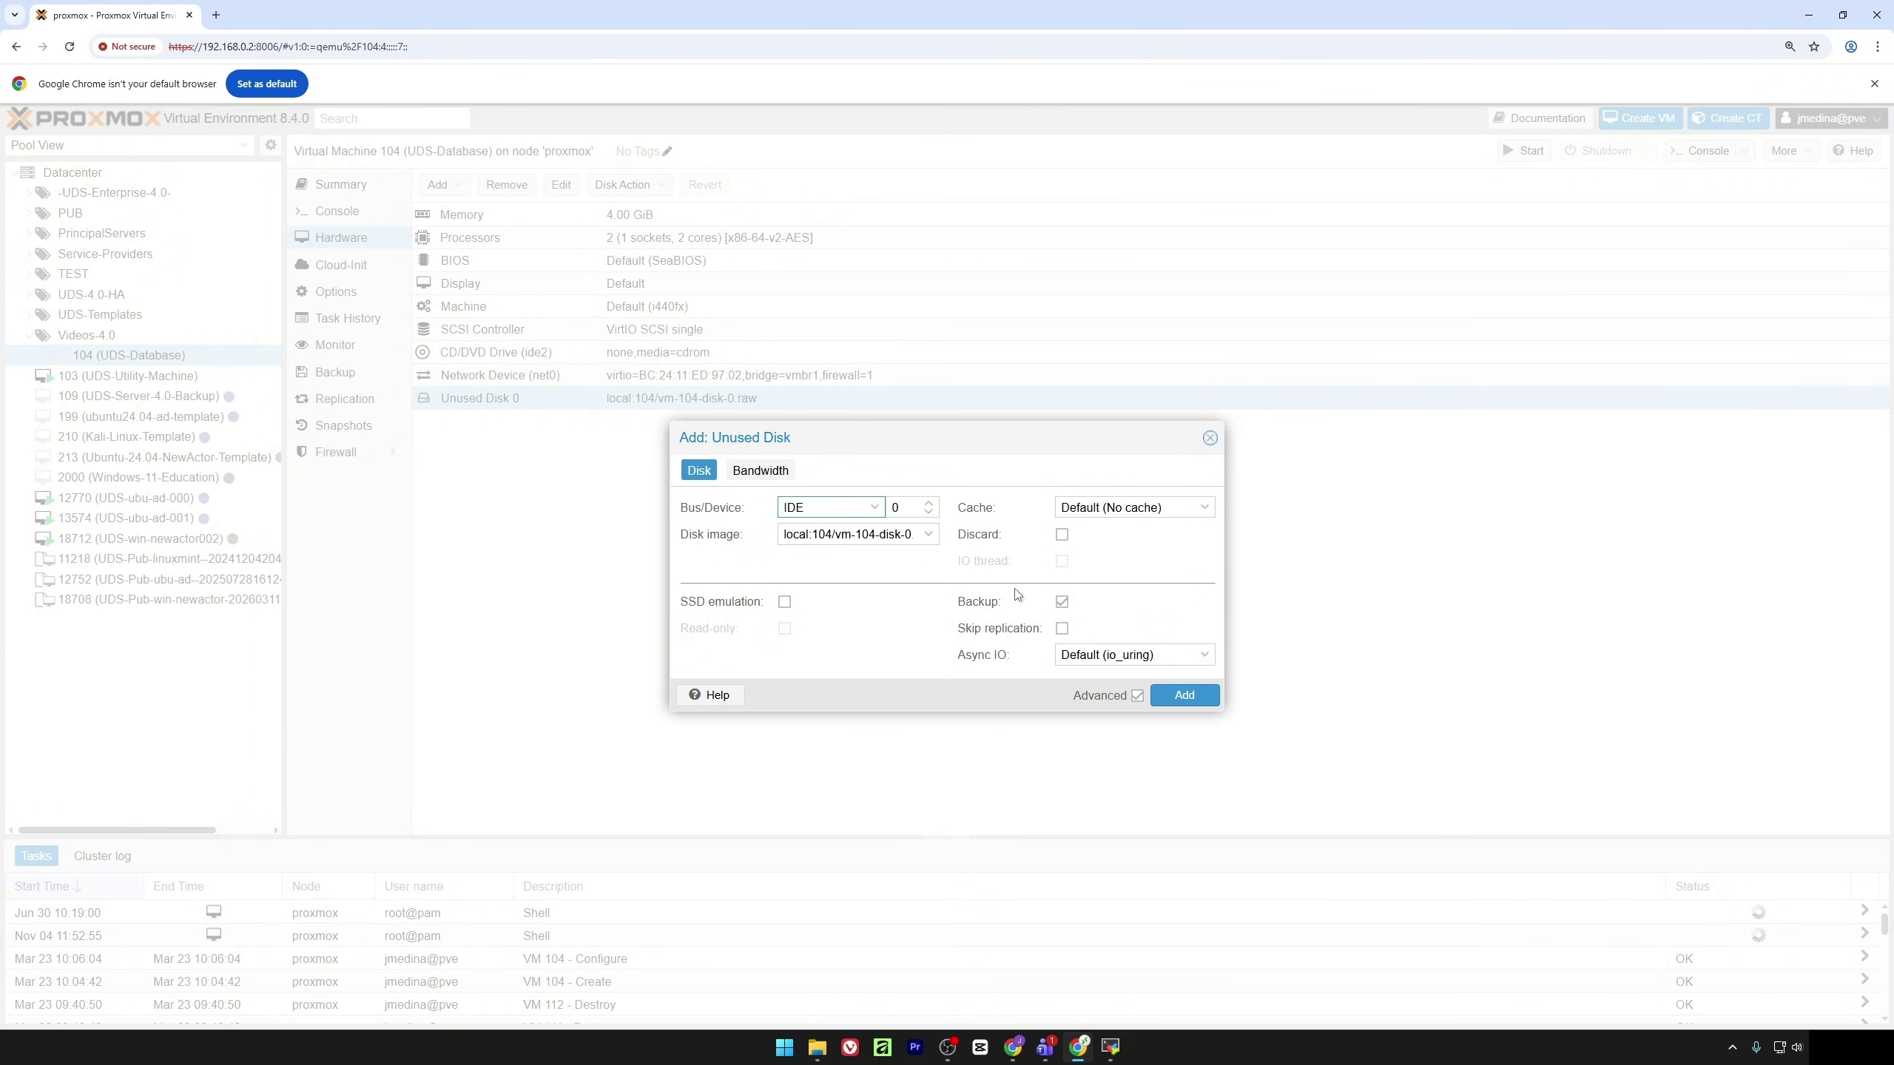
left_click(1183, 696)
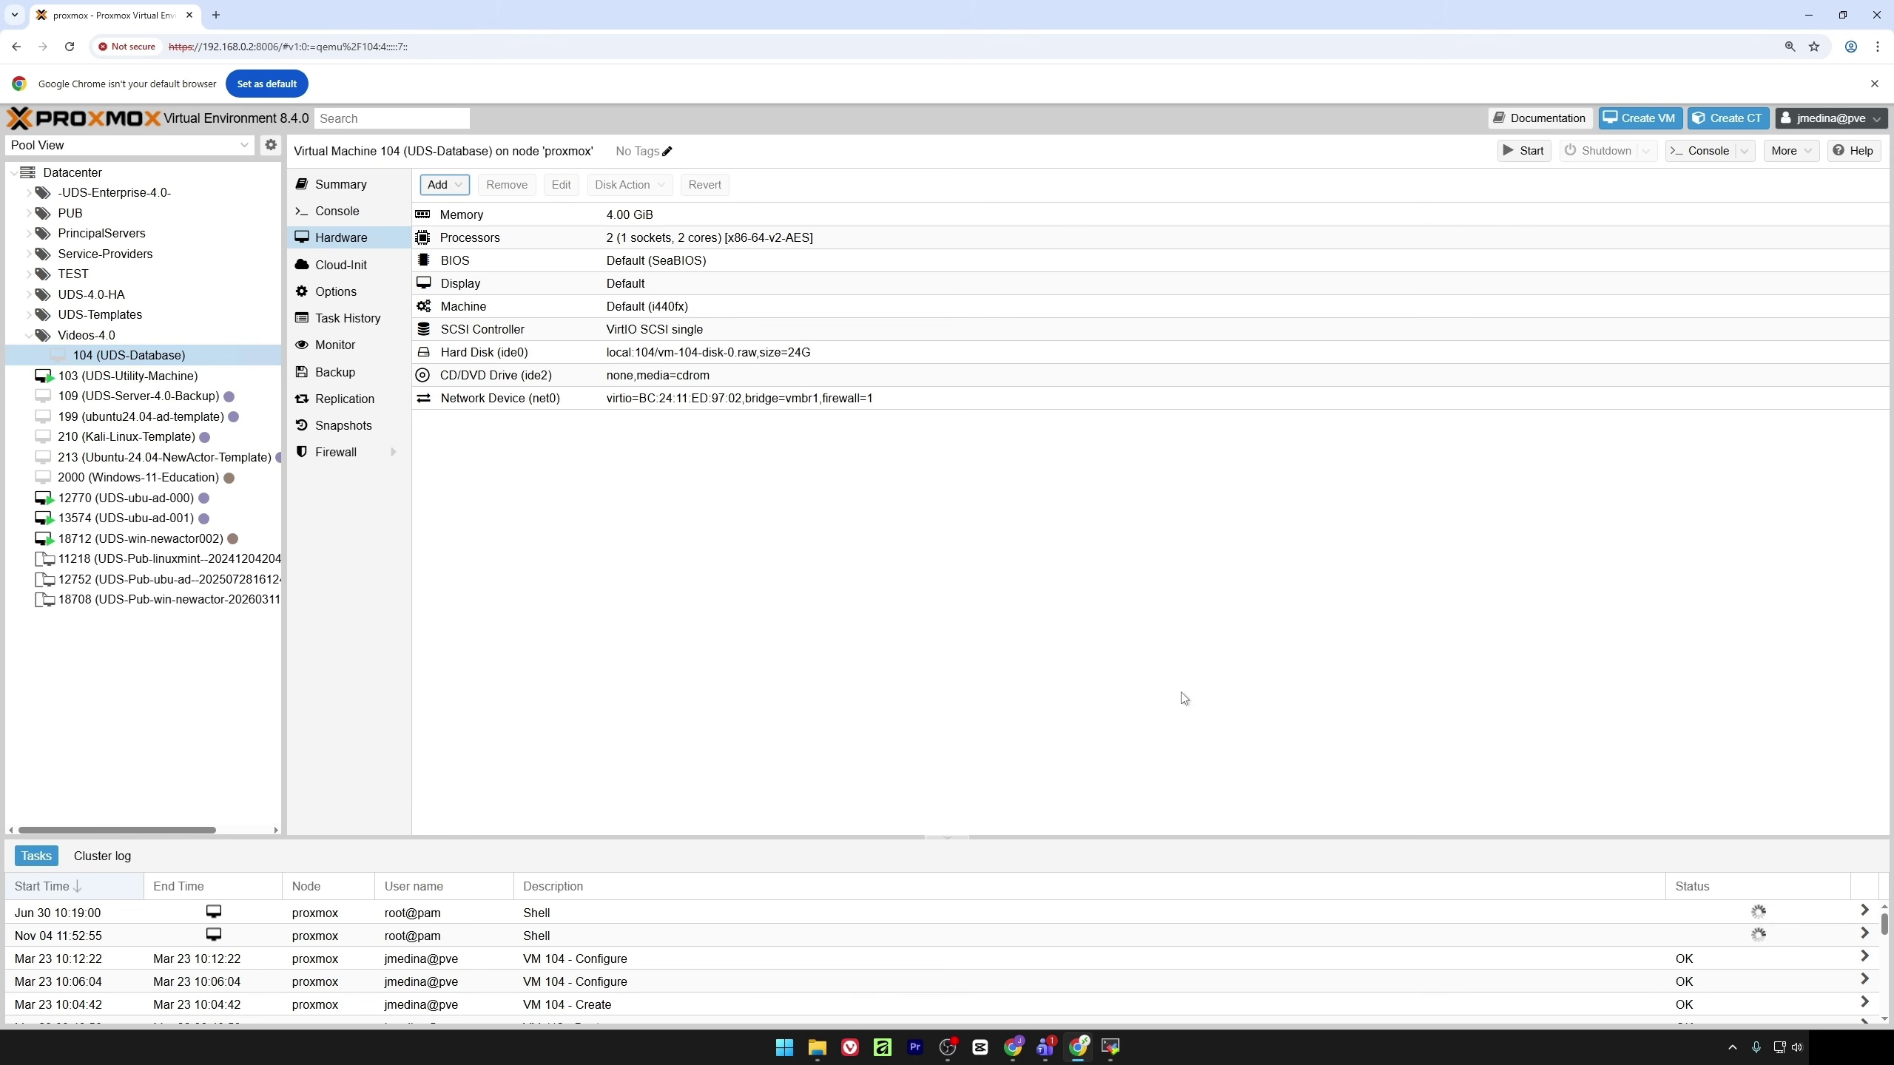
Enable ide0 in VM 104's boot order and move it first, ahead of ide2 and net0
left_click(366, 297)
left_click(444, 305)
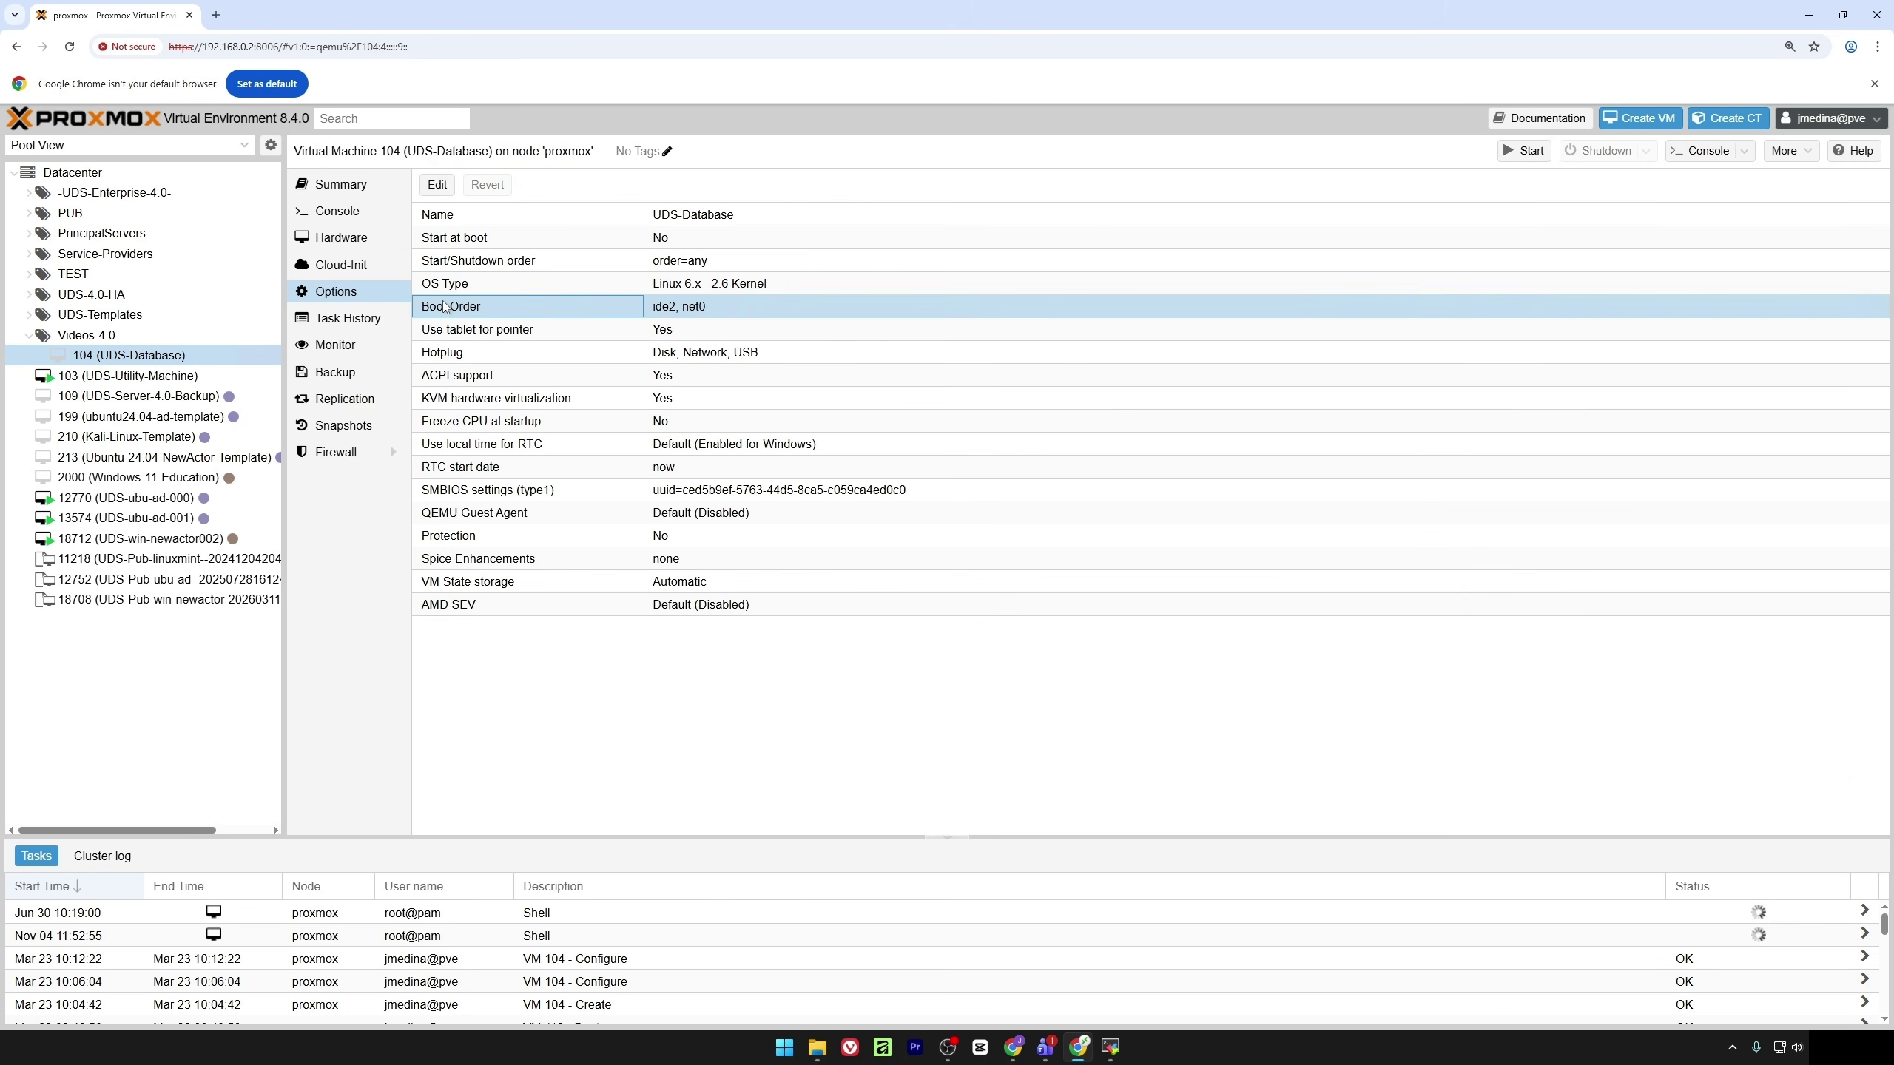
left_click(439, 186)
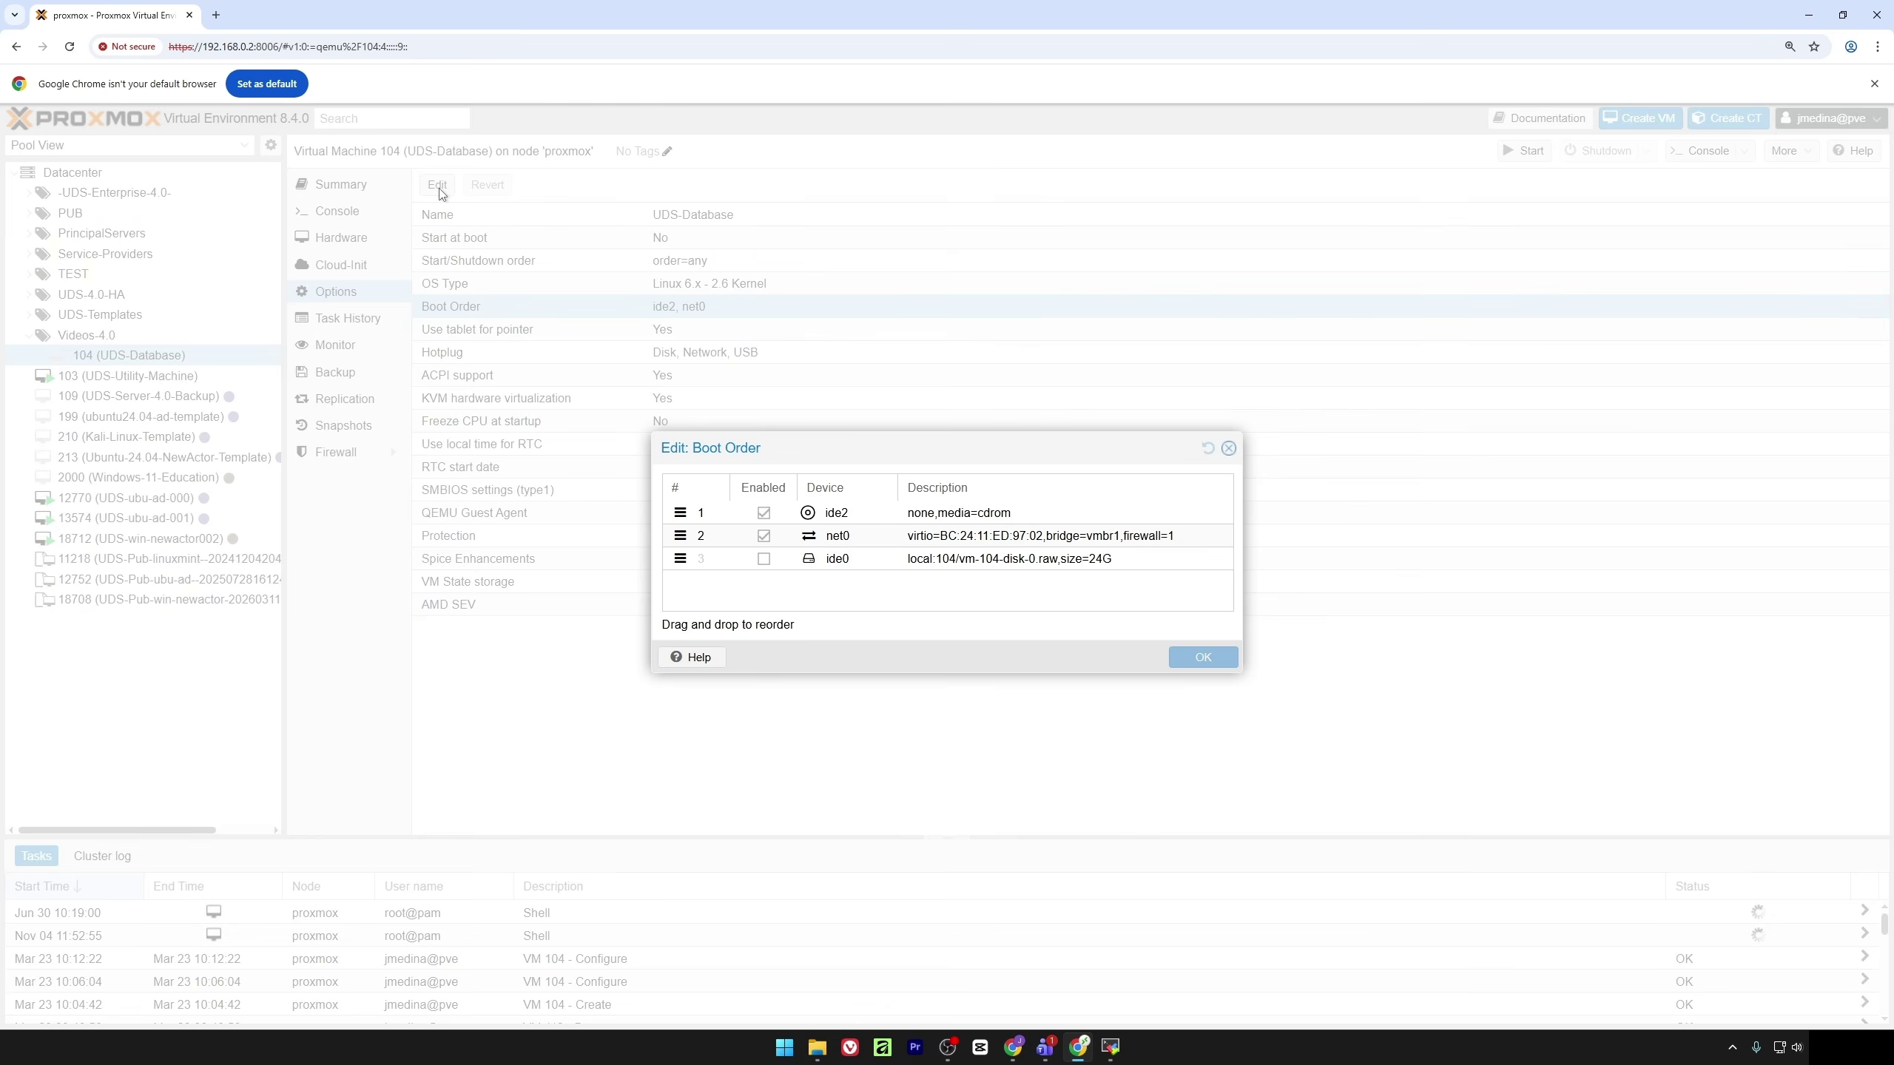
left_click(763, 560)
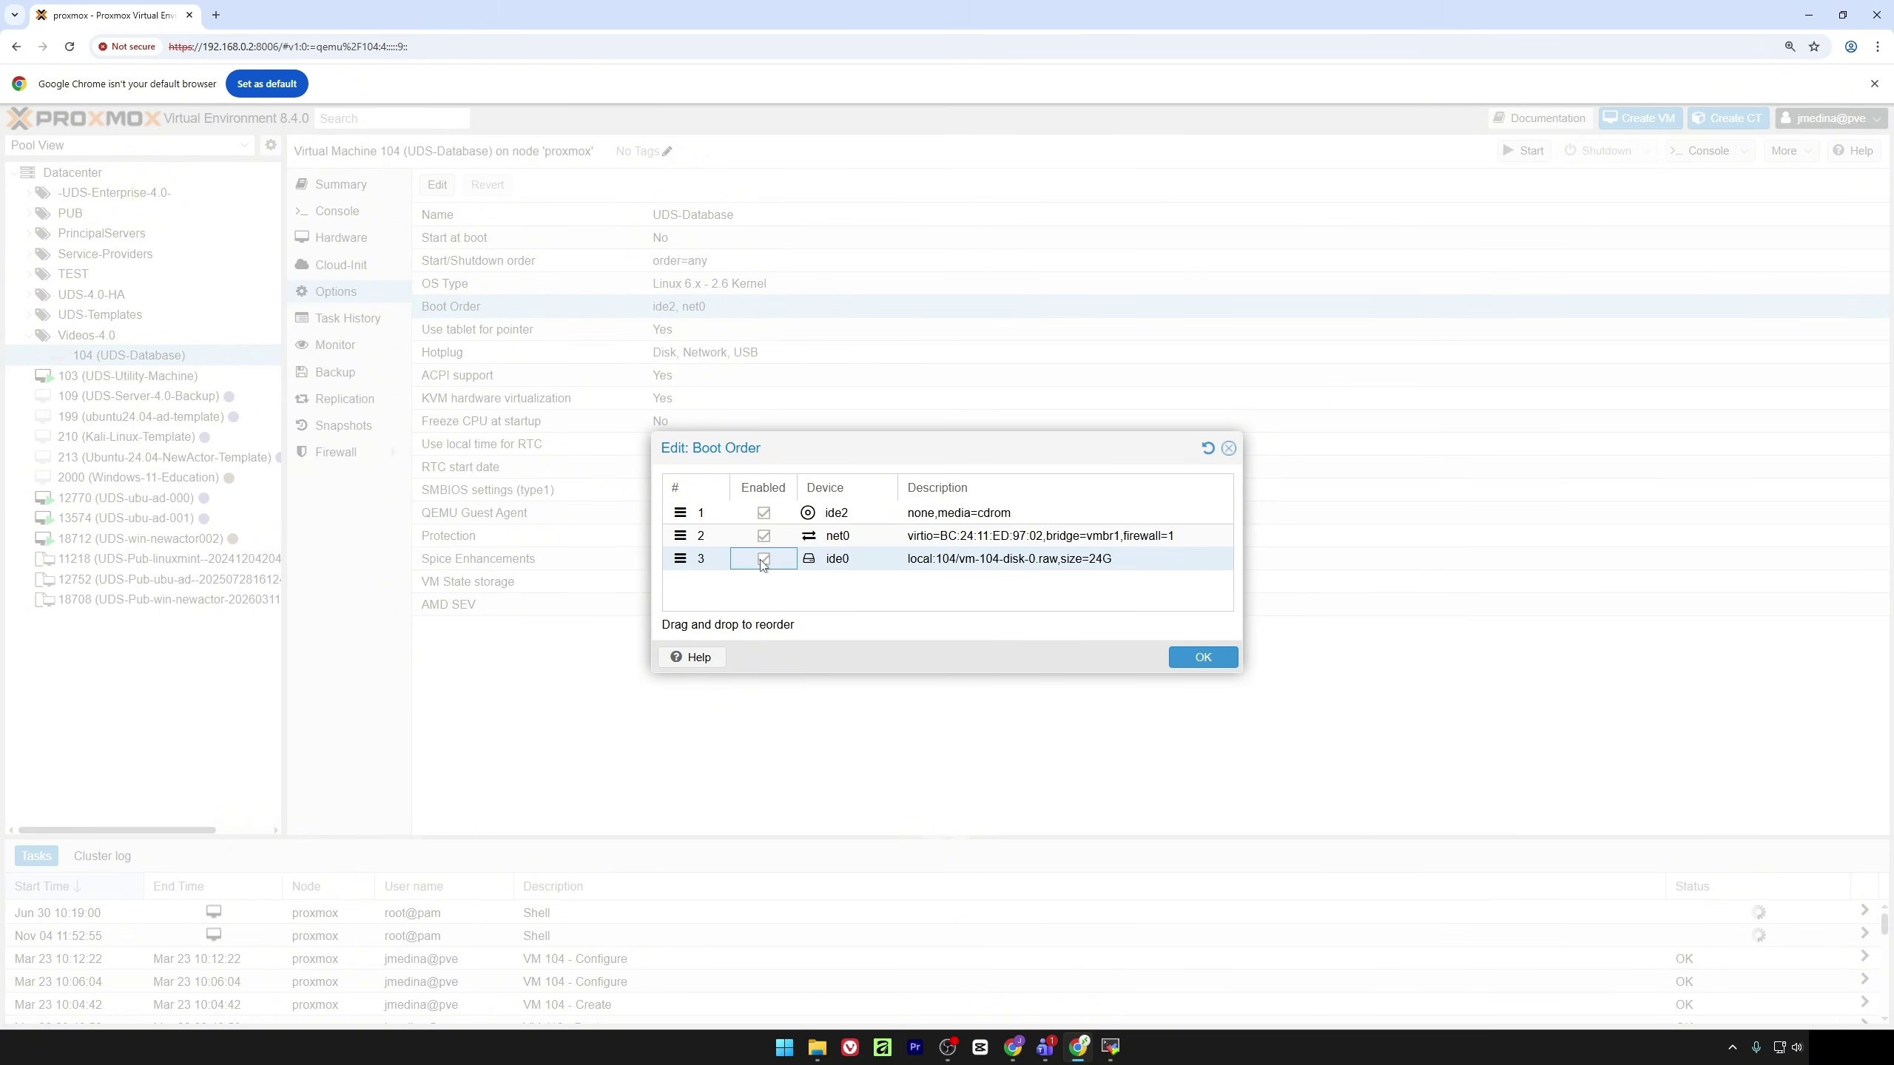
left_click_drag(680, 561, 678, 508)
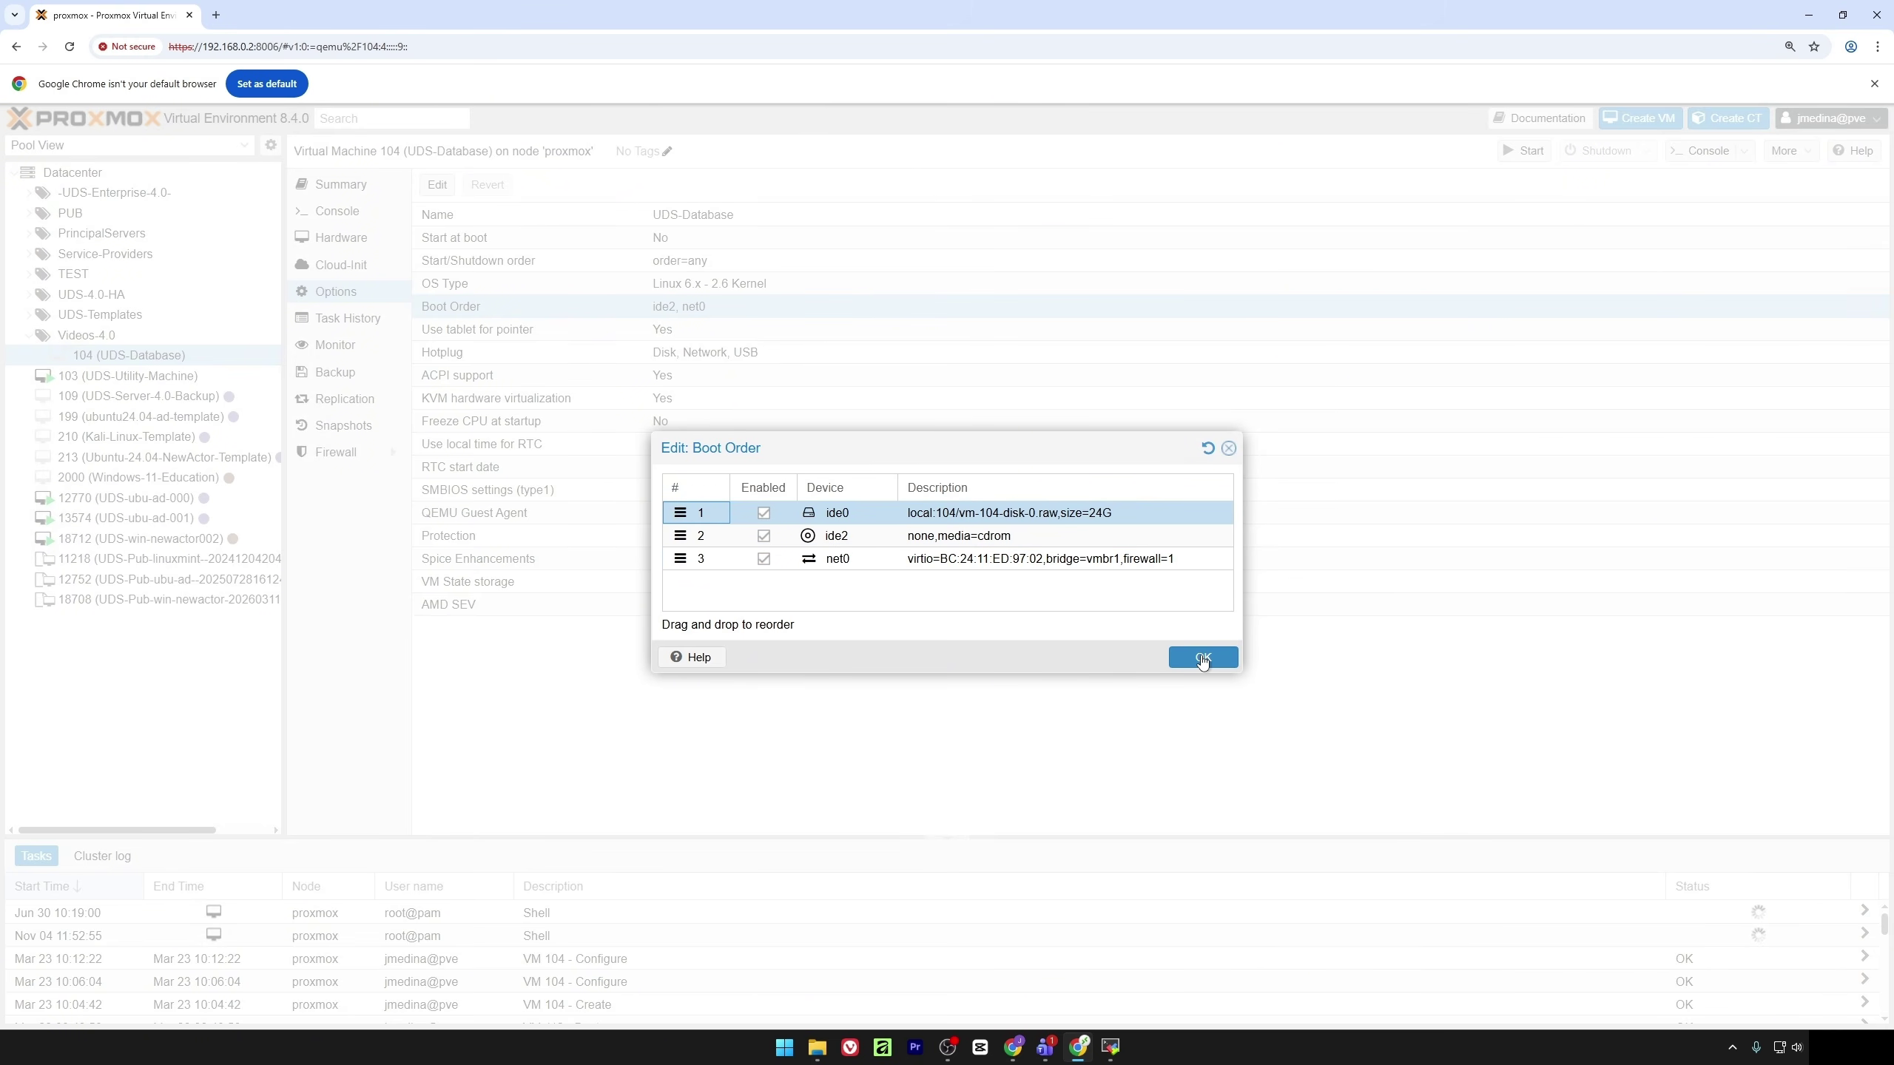
left_click(1202, 658)
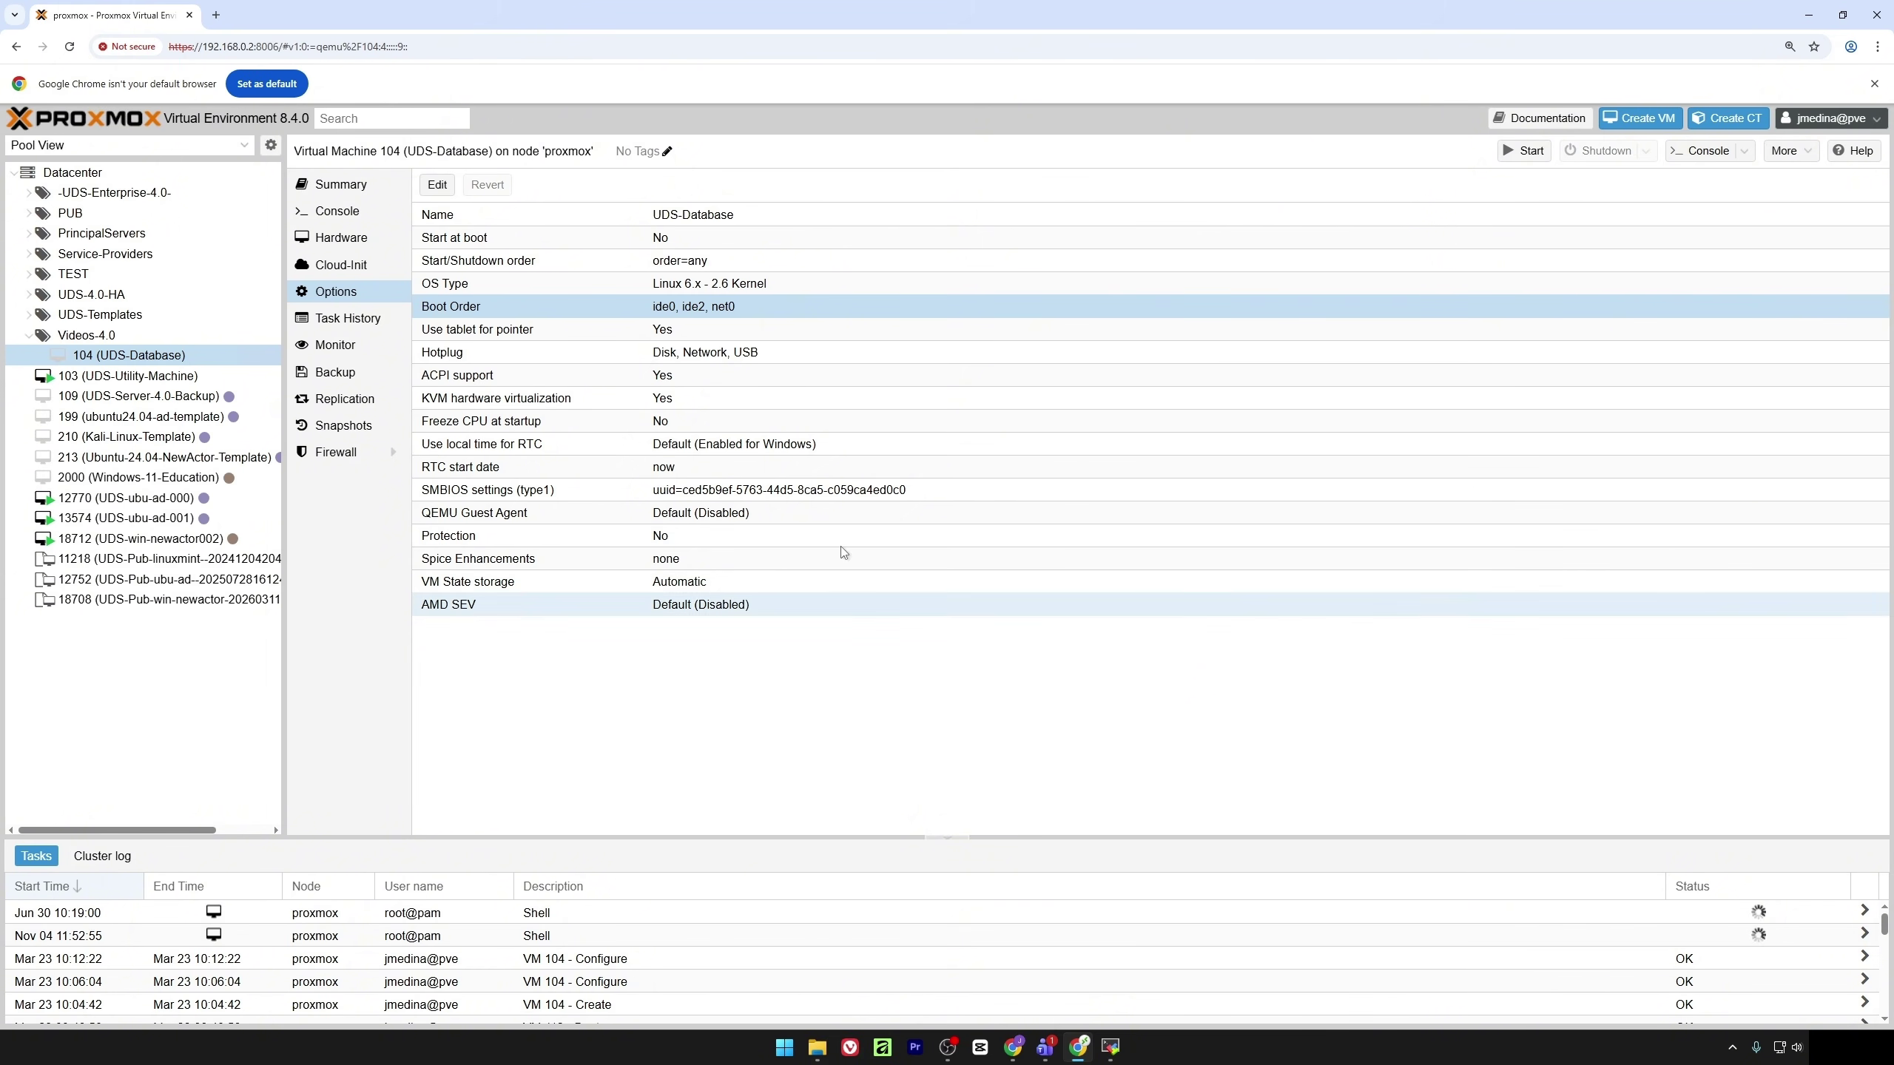
Start VM 104, boot its default GRUB entry in the console, then begin creating another VM
left_click(1538, 156)
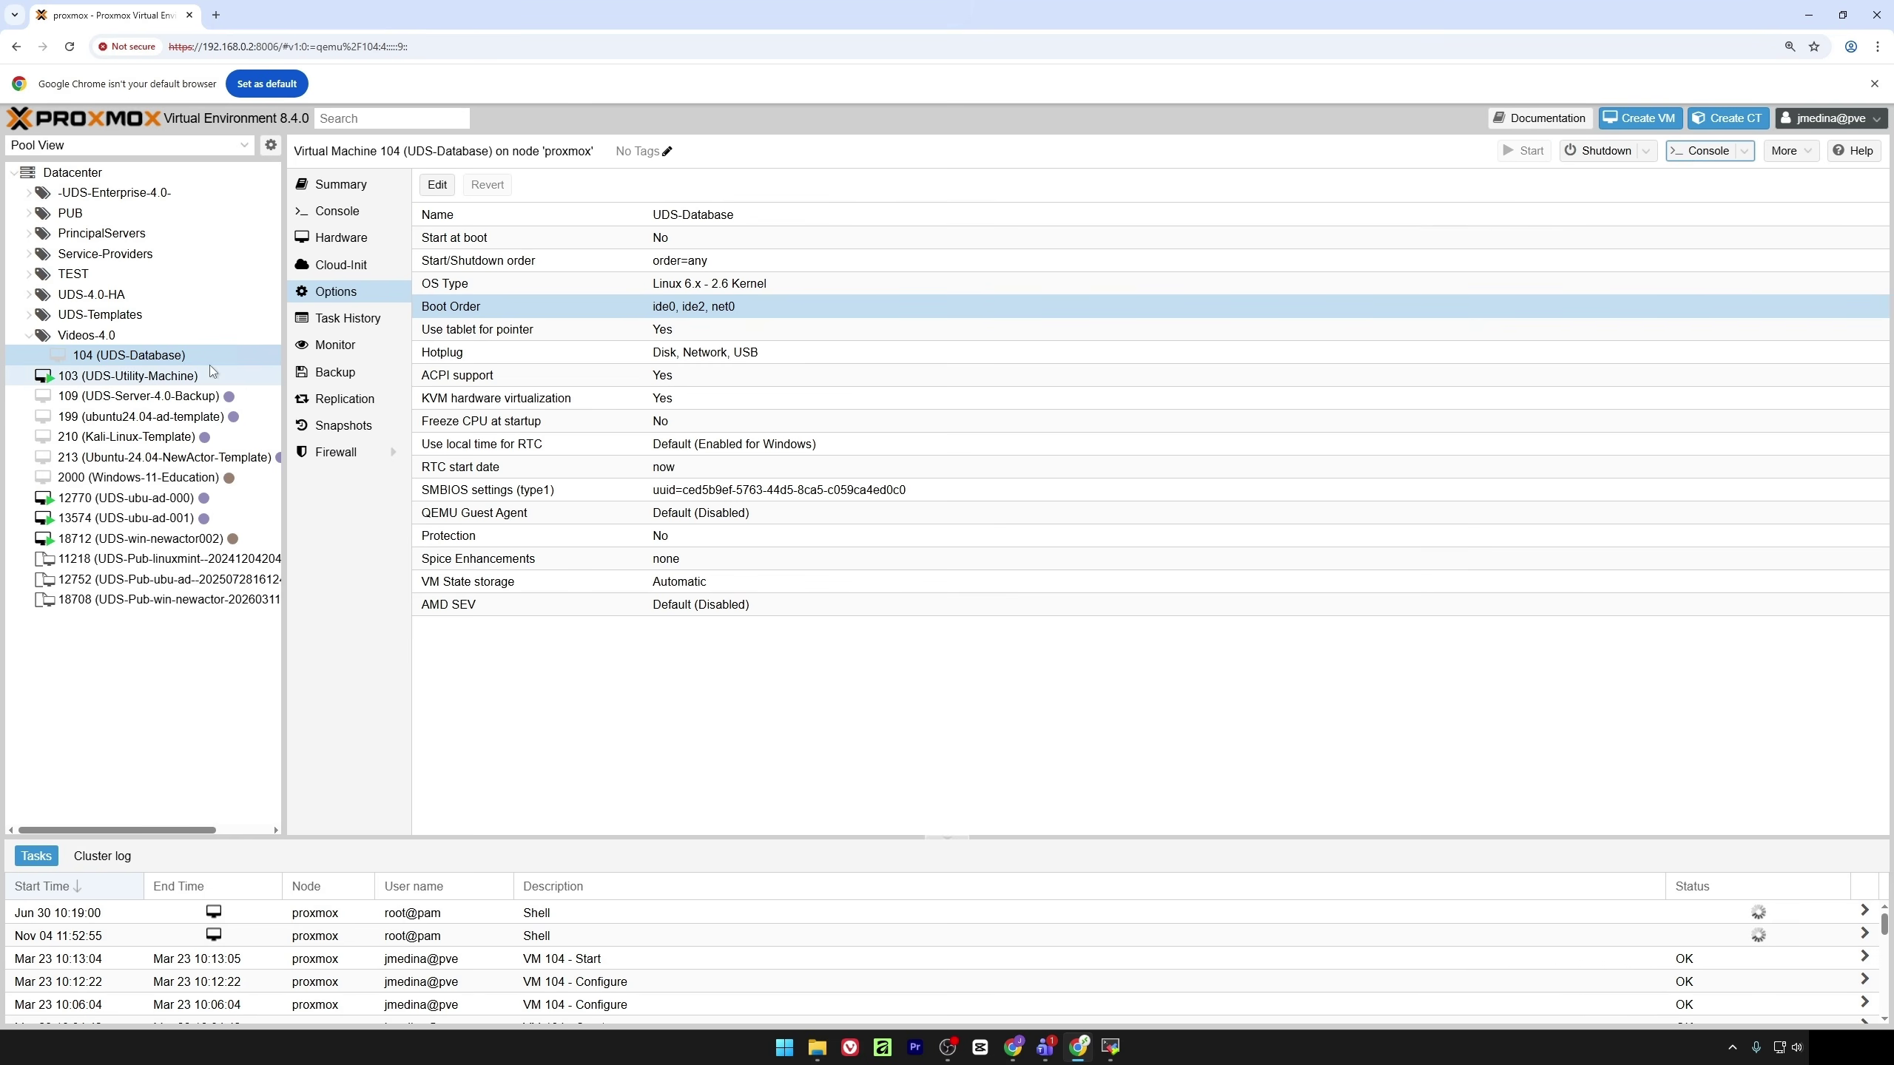
left_click(361, 213)
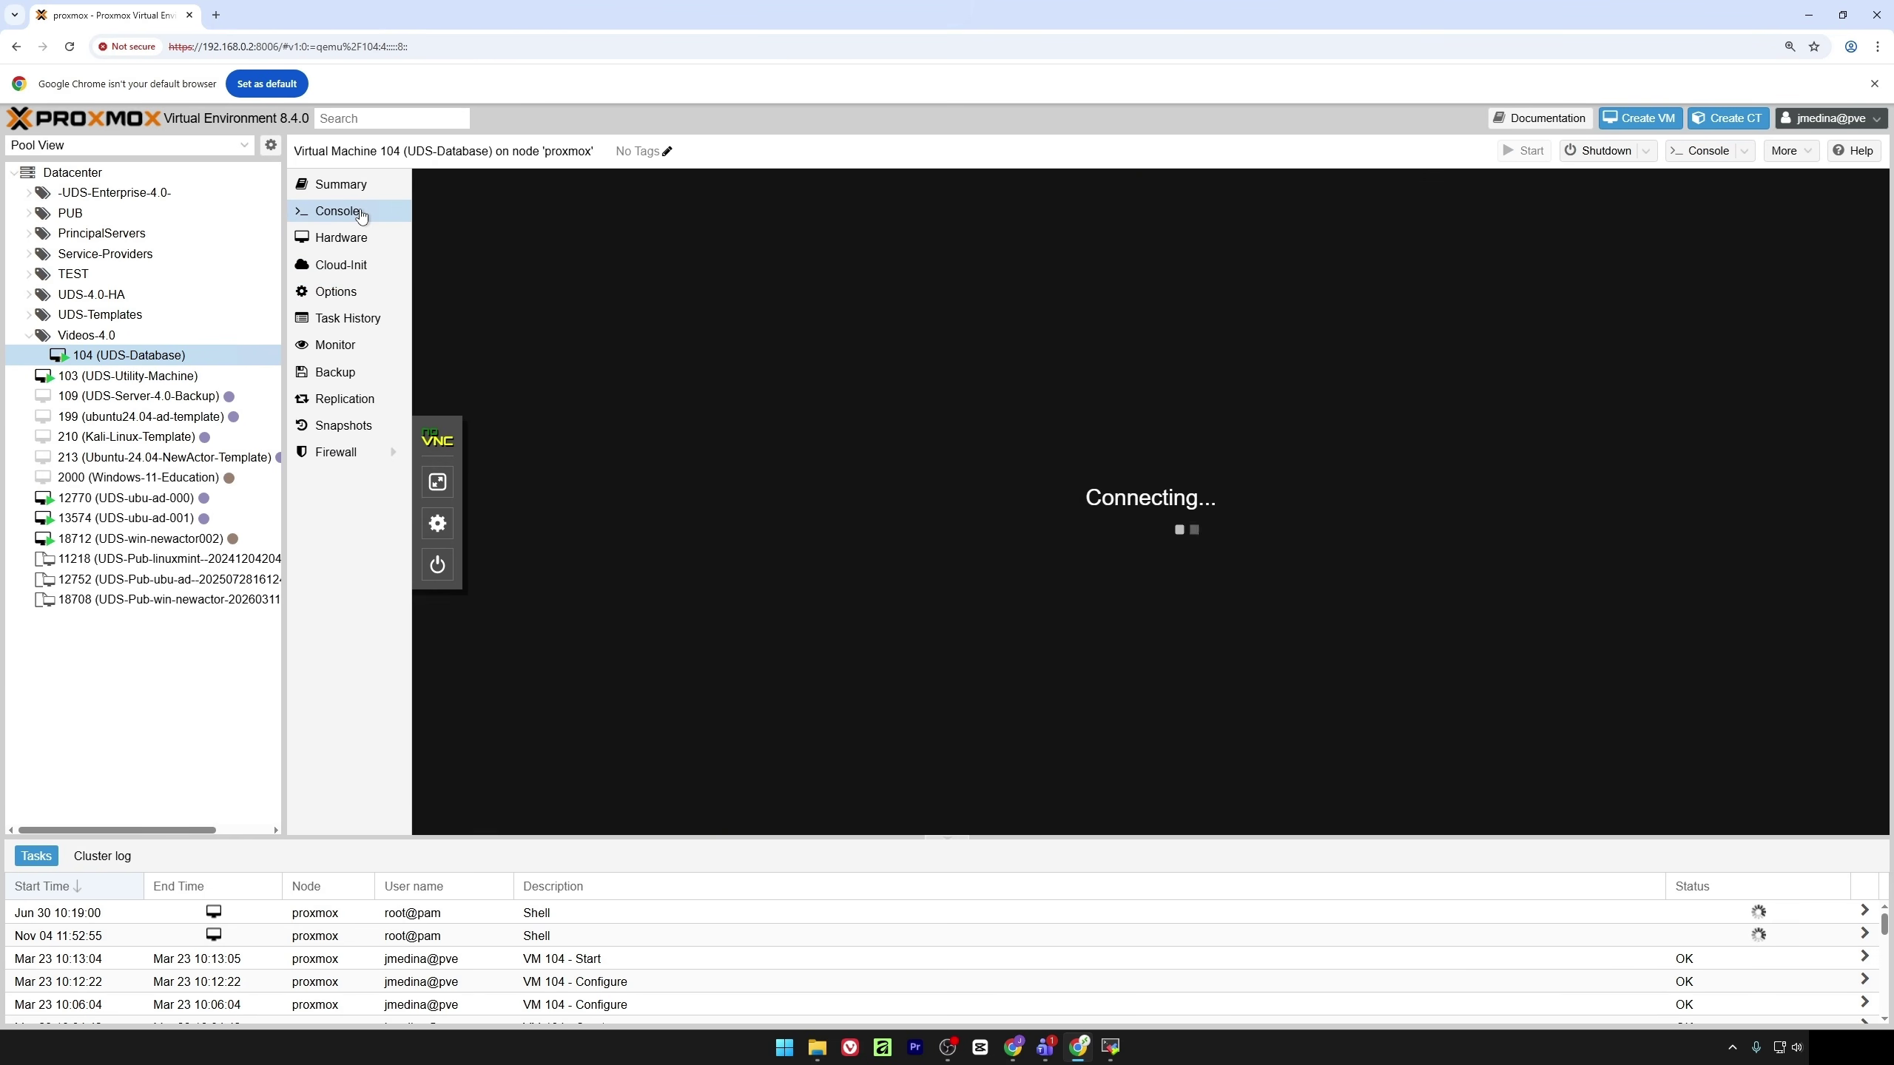
key("Return")
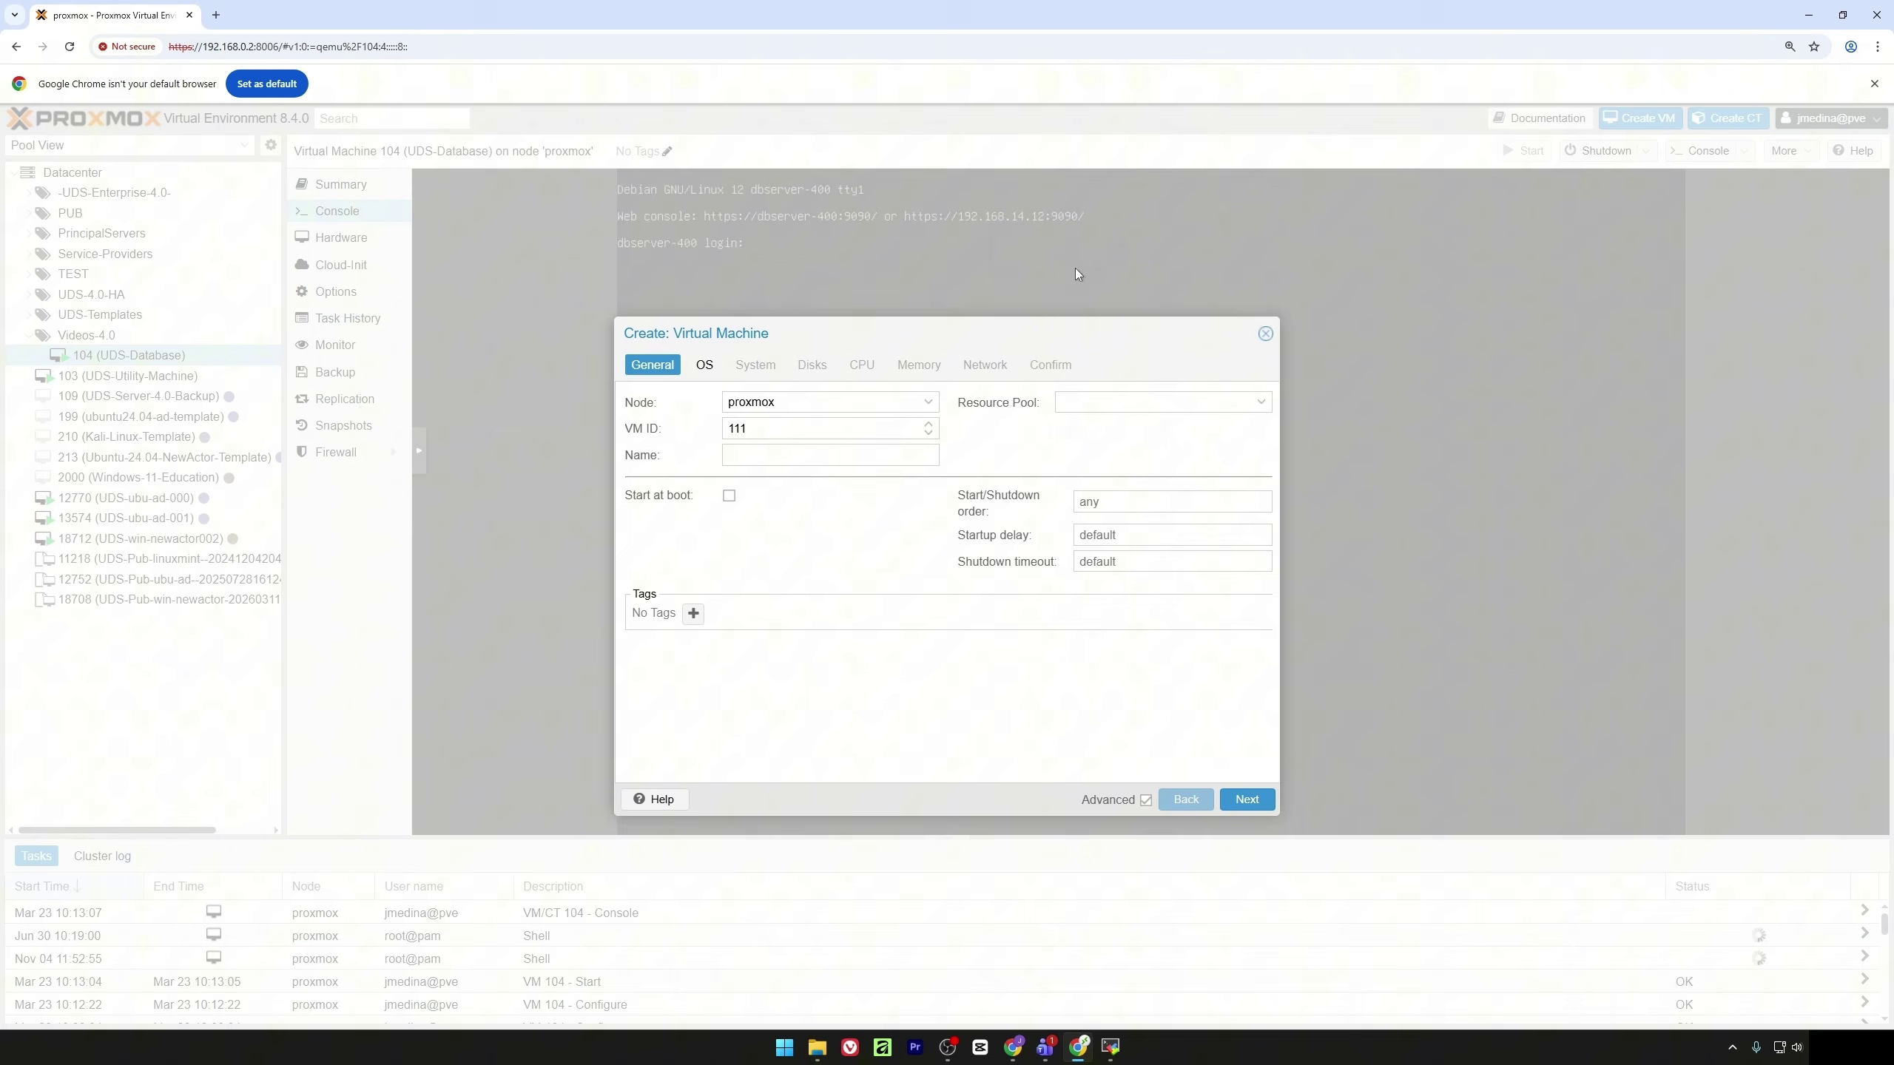
left_click(836, 455)
Name the new VM UDS-Server in the Videos-4.0 pool, with no install media
type("UDS-Server")
left_click(1119, 404)
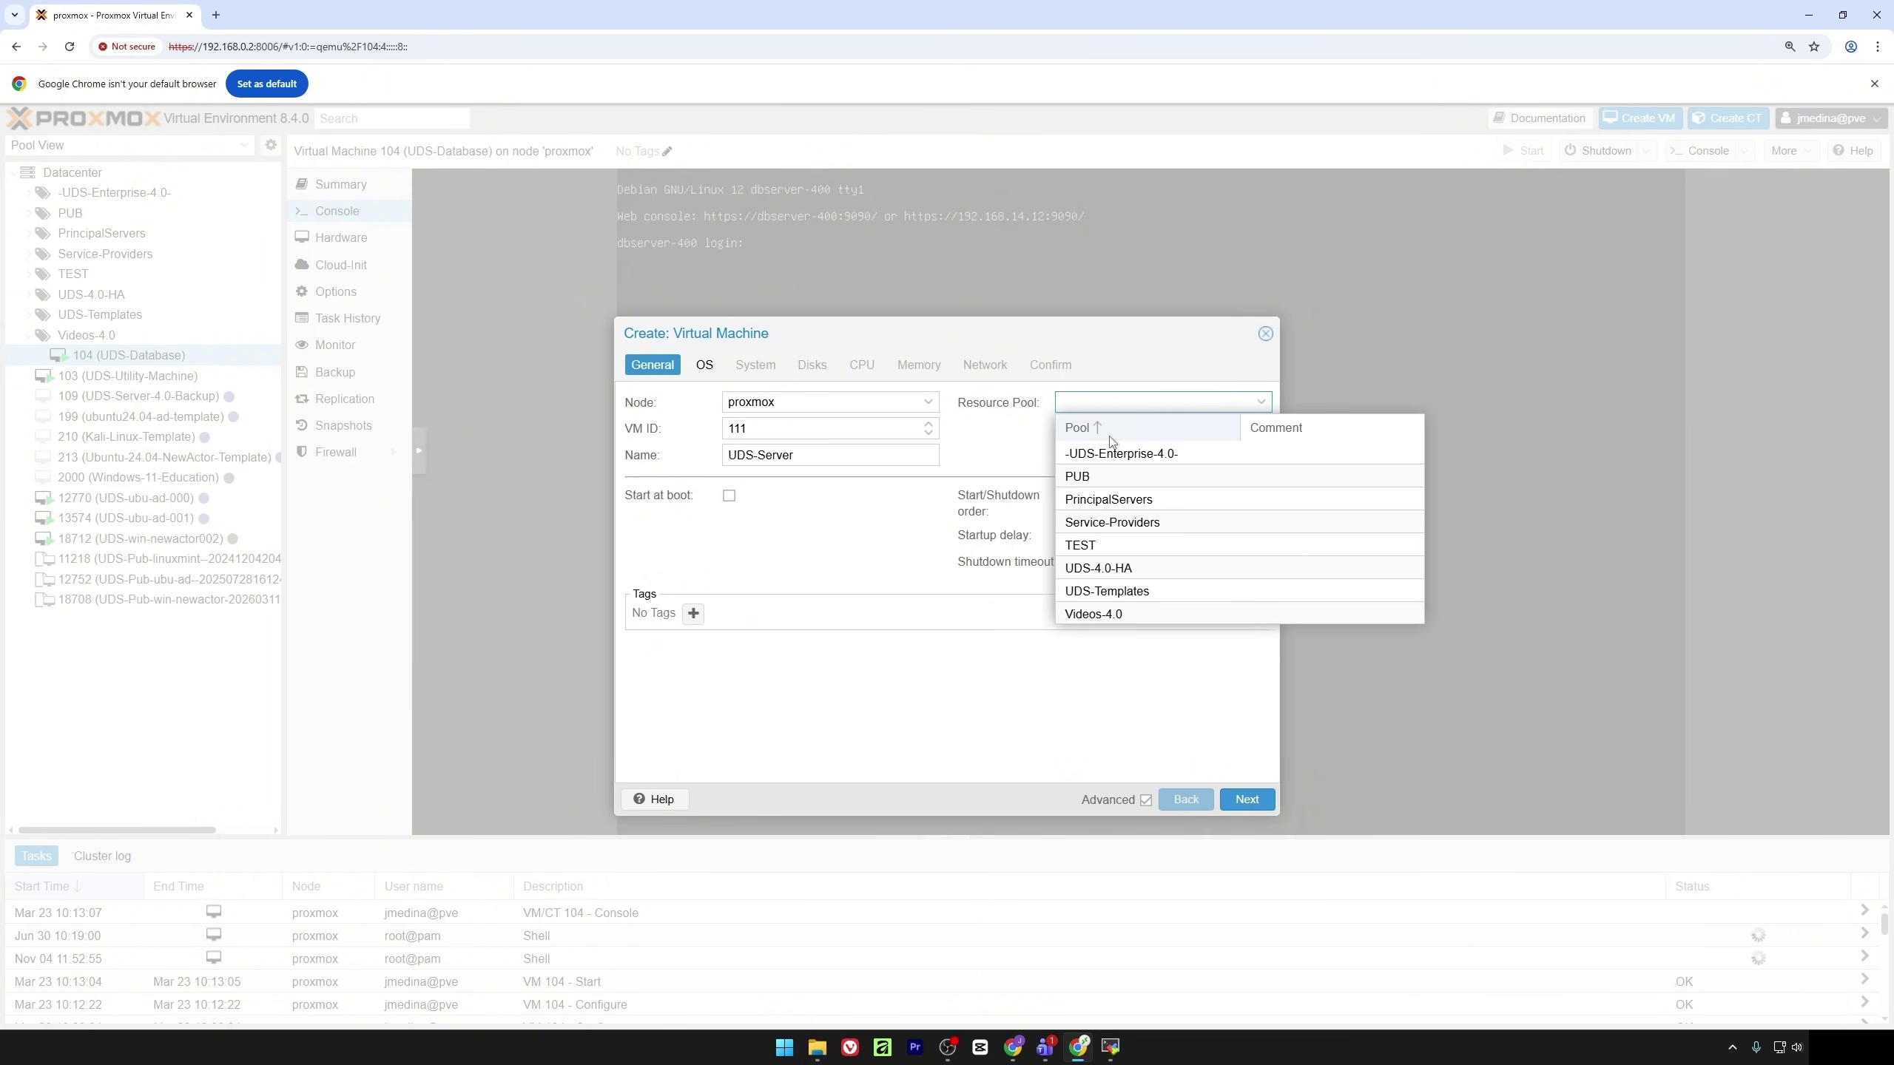
left_click(1094, 614)
left_click(704, 365)
left_click(729, 509)
left_click(755, 365)
left_click(812, 365)
left_click(861, 365)
Give the VM 2 cores and 4096 MB memory and create it
left_click(757, 424)
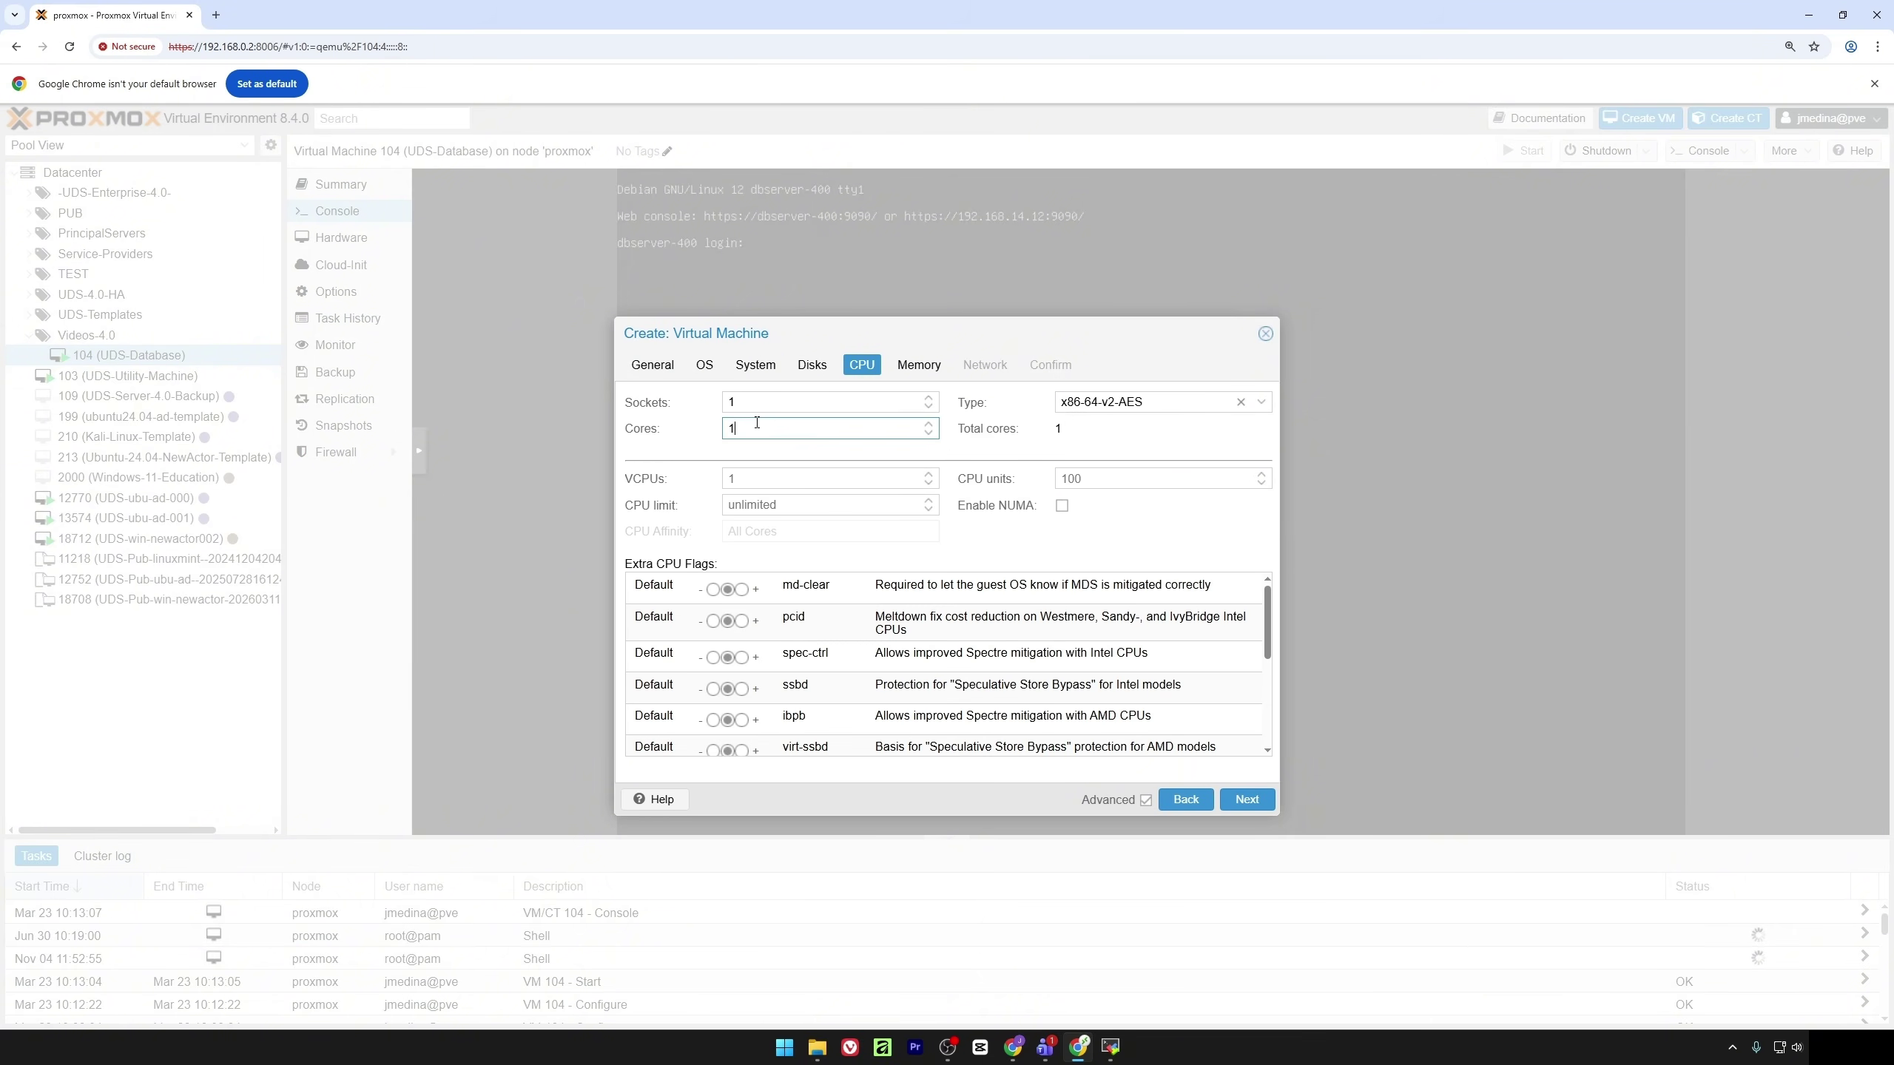
key("BackSpace")
type("2")
left_click(918, 365)
double_click(790, 403)
type("4096")
left_click(985, 365)
left_click(1050, 365)
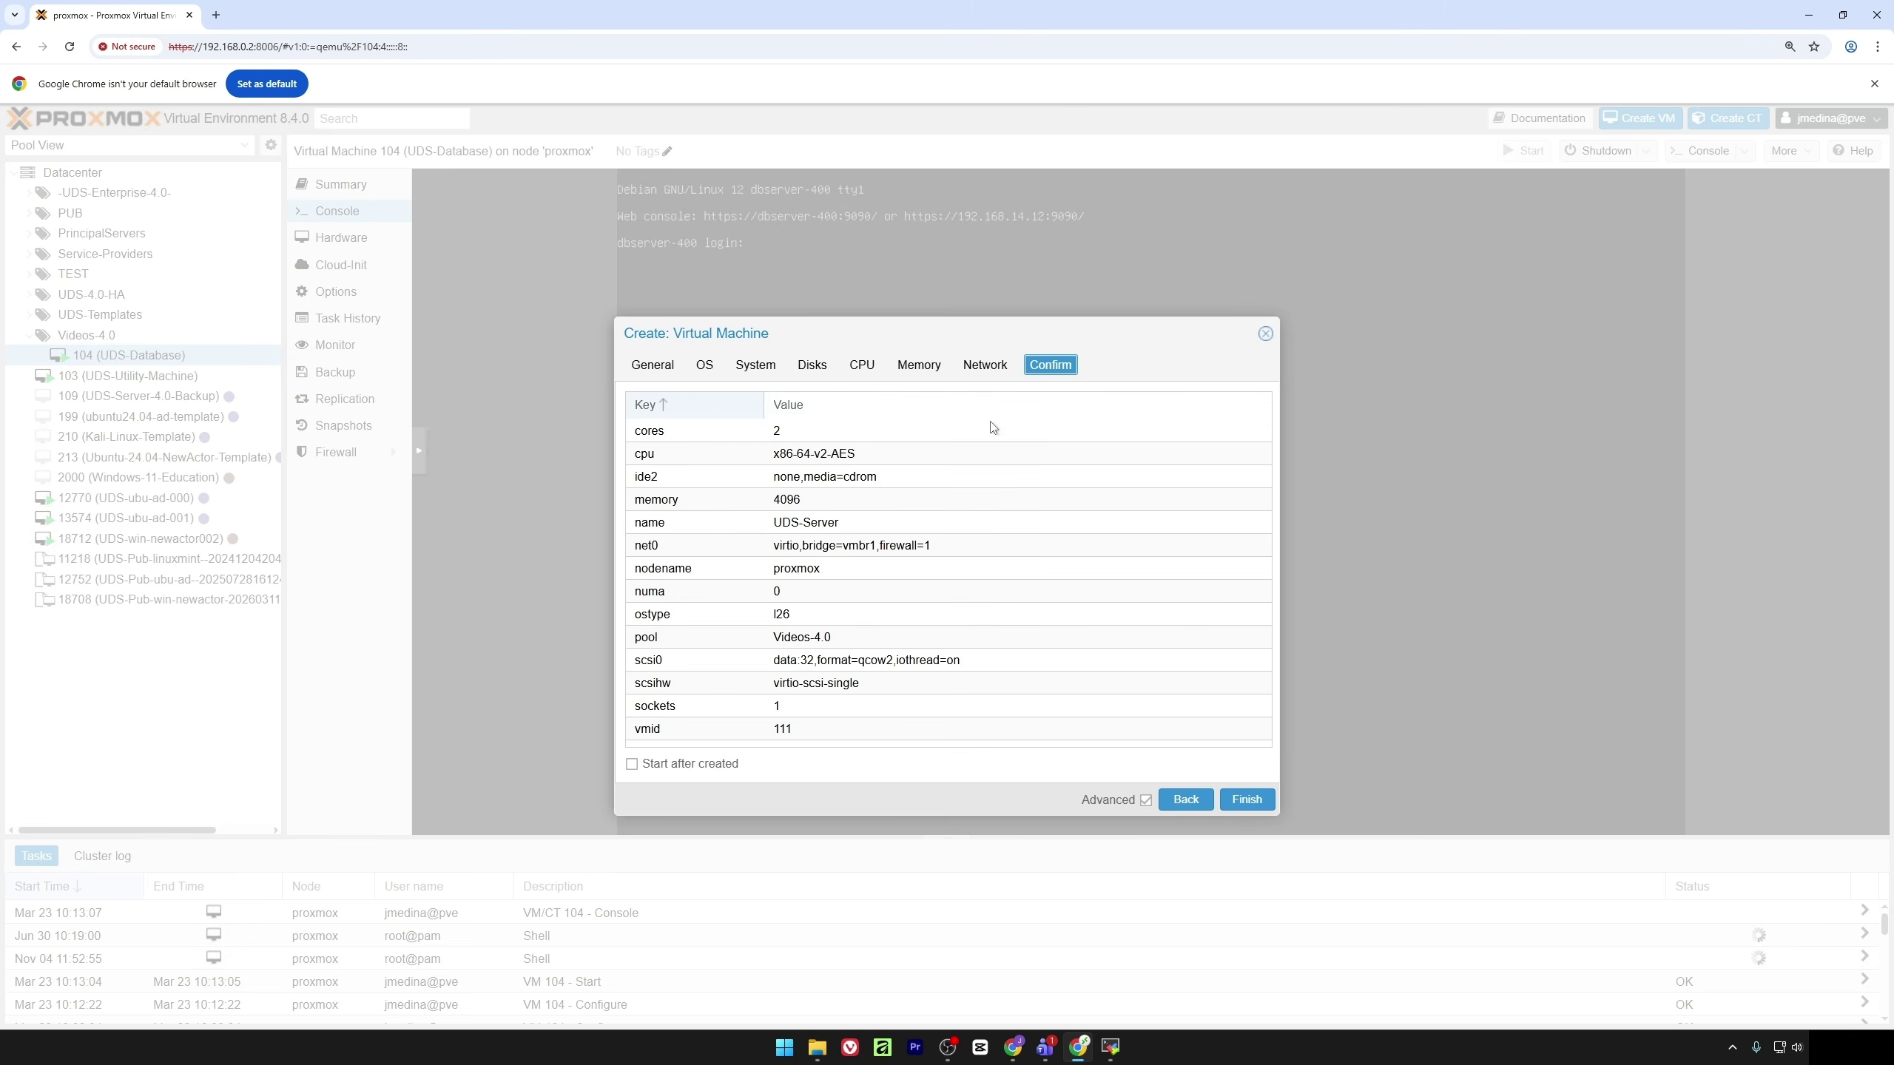
left_click(1247, 799)
Detach UDS-Server's default hard disk and remove the resulting unused disk
left_click(123, 375)
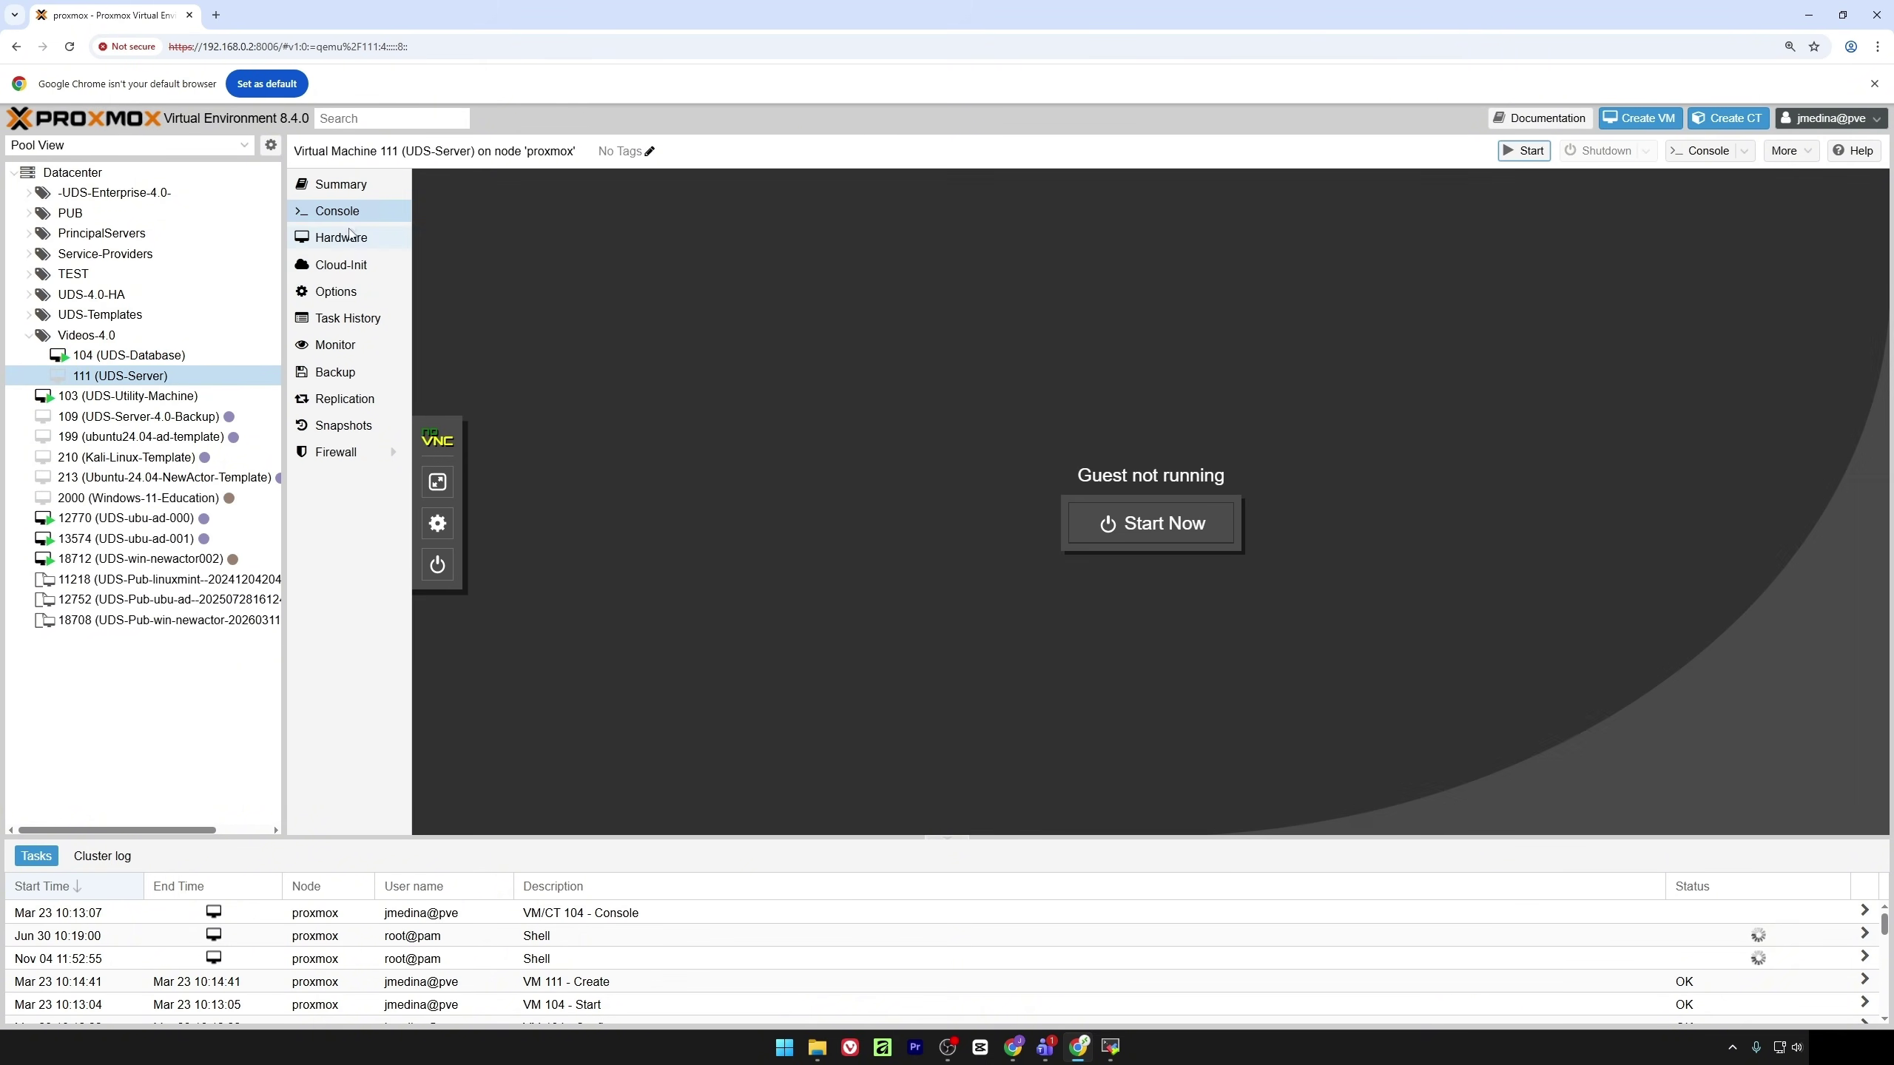
left_click(351, 236)
left_click(514, 375)
left_click(507, 185)
left_click(904, 606)
left_click(506, 398)
left_click(507, 185)
Confirm the disk removal and wget the UDS-Server image zip on the host
left_click(909, 608)
left_click(1110, 1048)
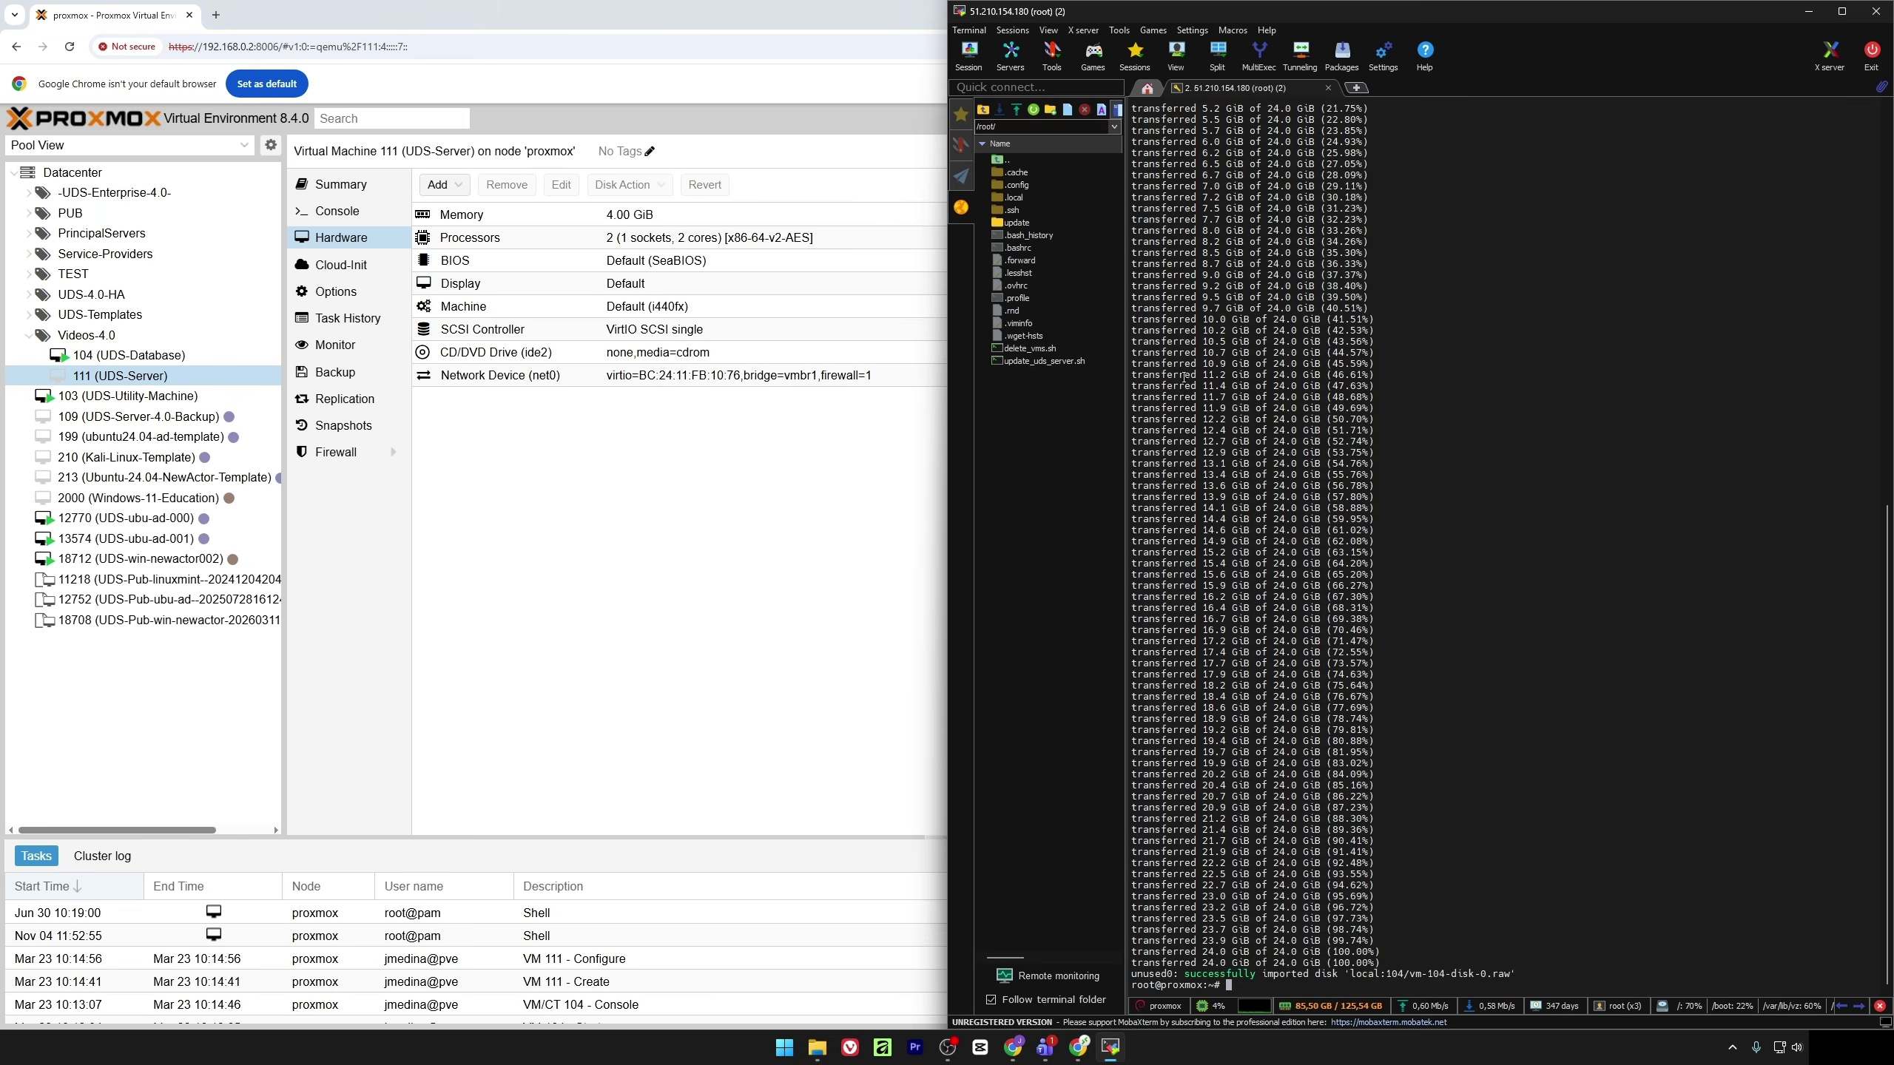
left_click(1012, 1048)
left_click(1518, 542)
key("Up")
key("Up")
key("Up")
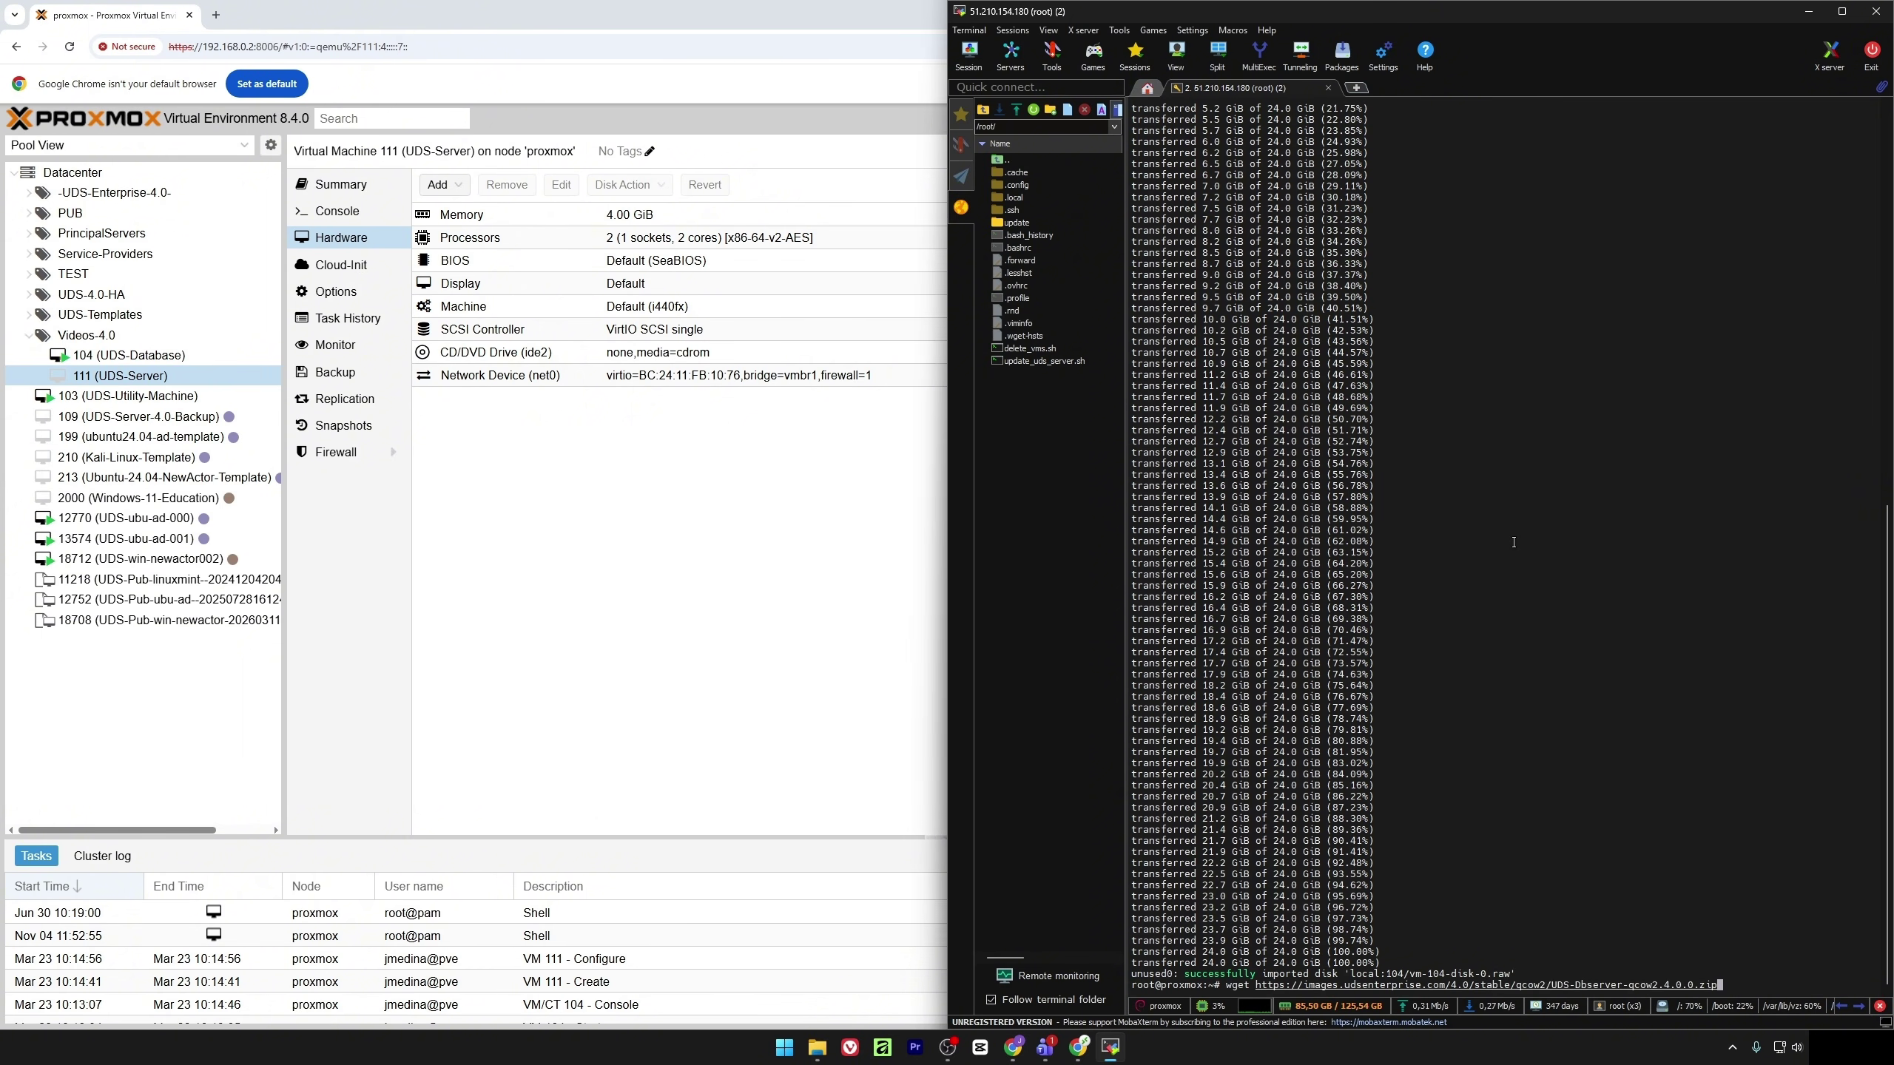
key("BackSpace")
key("BackSpace")
key("BackSpace")
key("BackSpace")
key("BackSpace")
key("BackSpace")
key("BackSpace")
key("BackSpace")
key("BackSpace")
key("BackSpace")
key("BackSpace")
key("BackSpace")
key("BackSpace")
key("BackSpace")
key("BackSpace")
key("BackSpace")
key("BackSpace")
key("BackSpace")
key("BackSpace")
key("BackSpace")
right_click(1460, 676)
left_click(1521, 738)
key("Return")
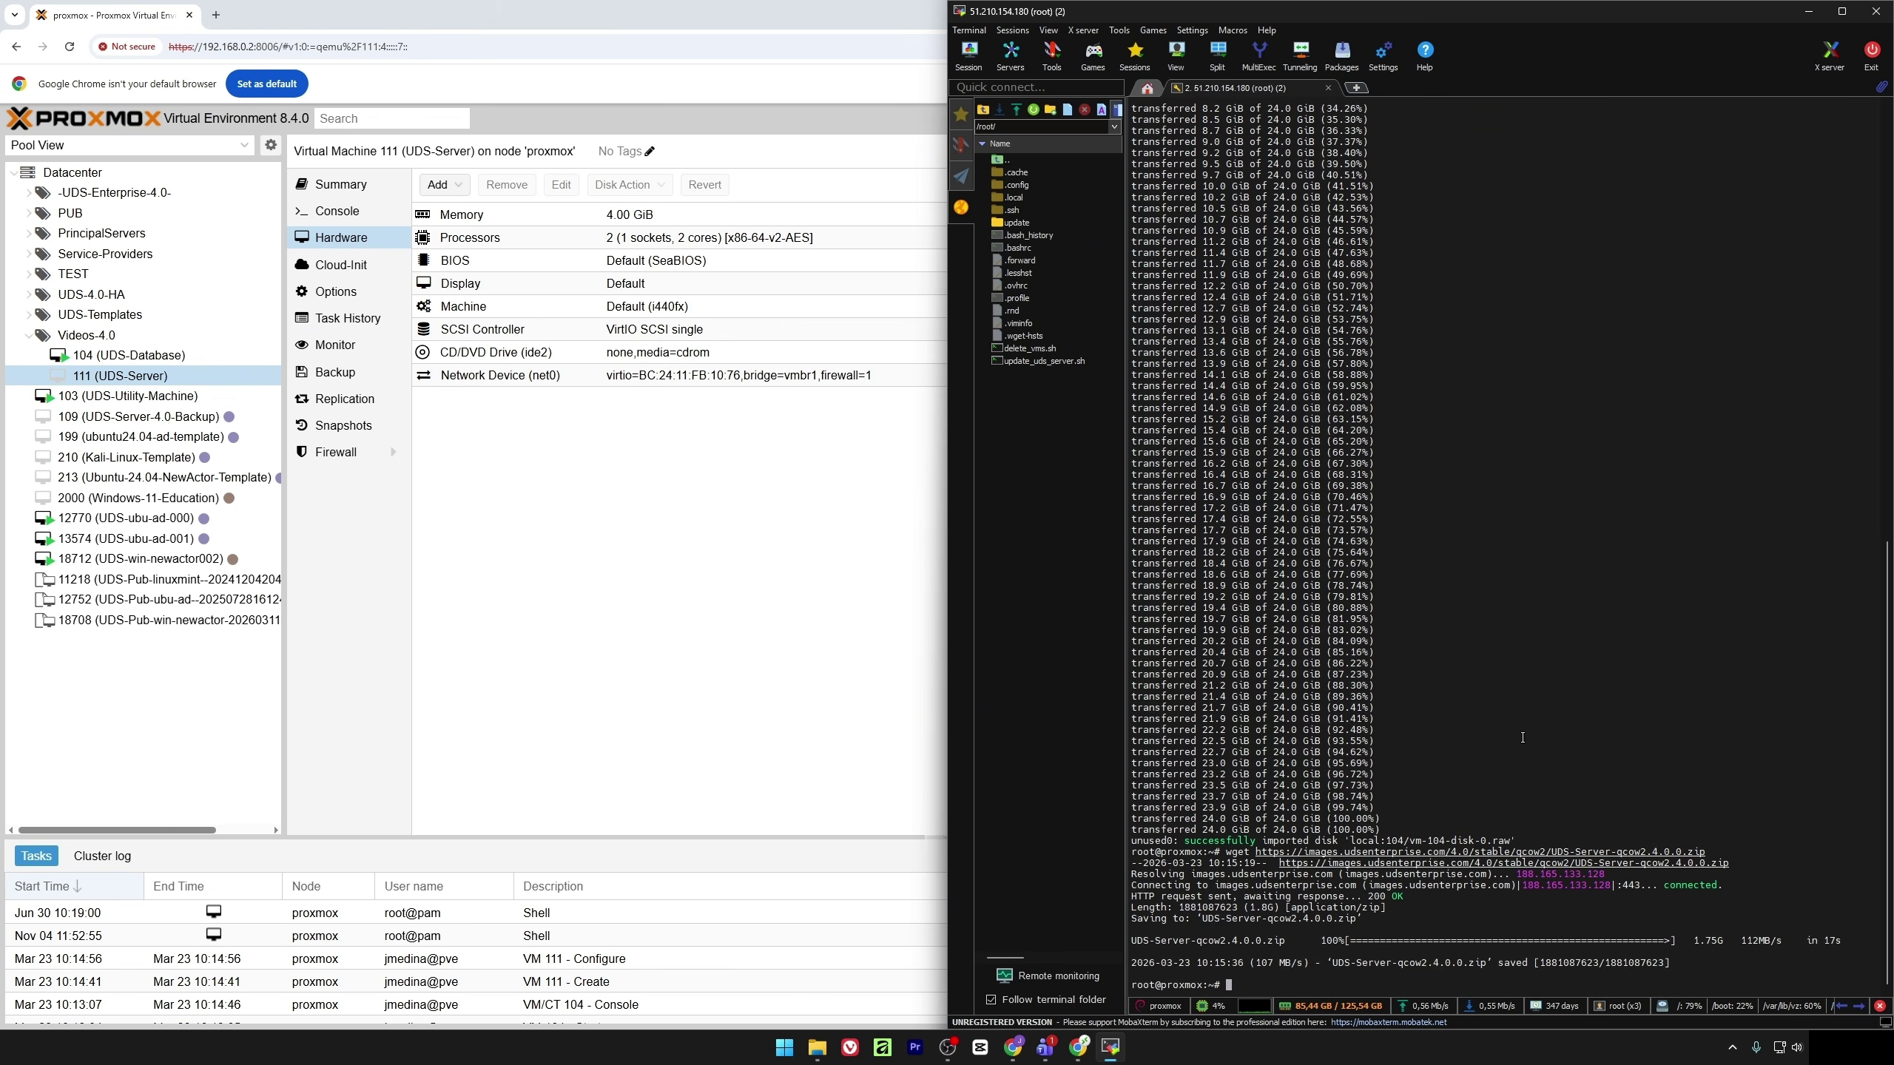
Unzip UDS-Server-qcow2.4.0.0.zip and copy the extracted qcow2 file name
type("unzip UDS-Server-qcow2.4.0.0.zipcow2.4.0.0.zip")
key("Return")
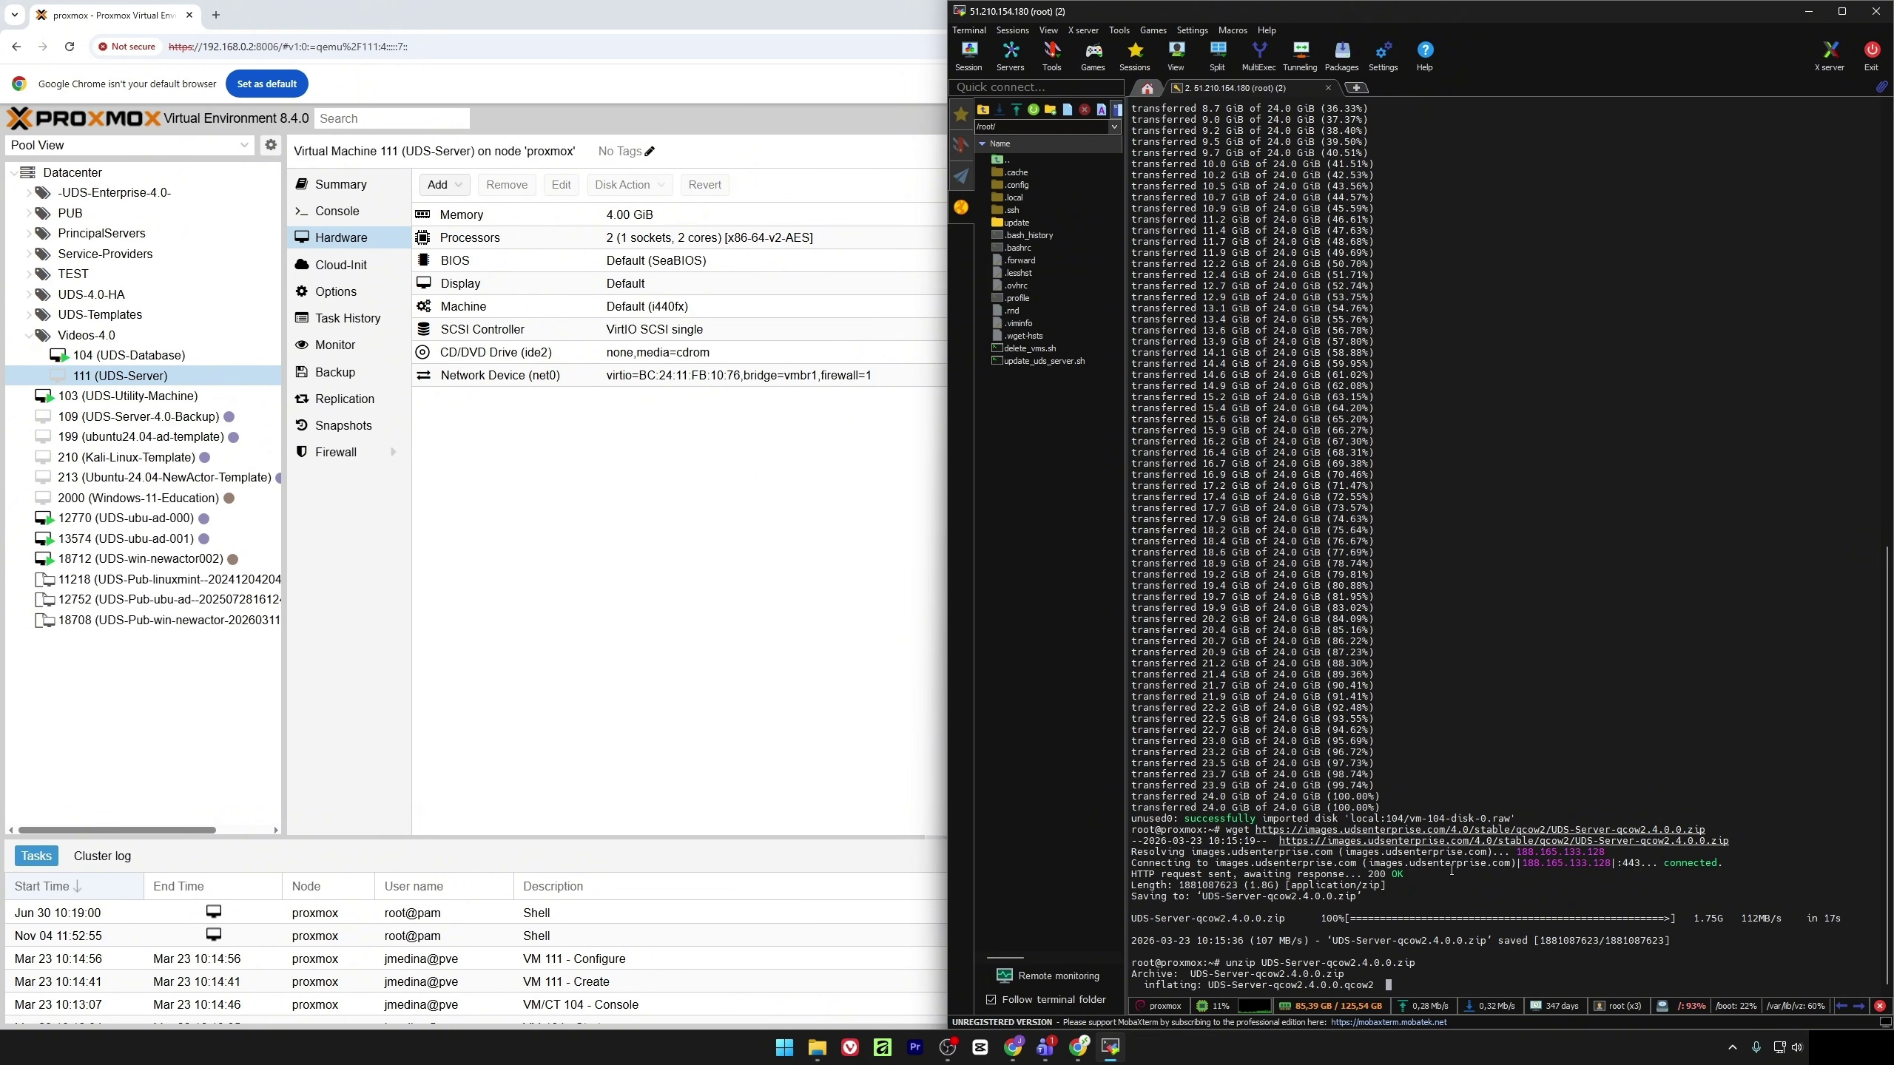
double_click(1333, 975)
right_click(1333, 975)
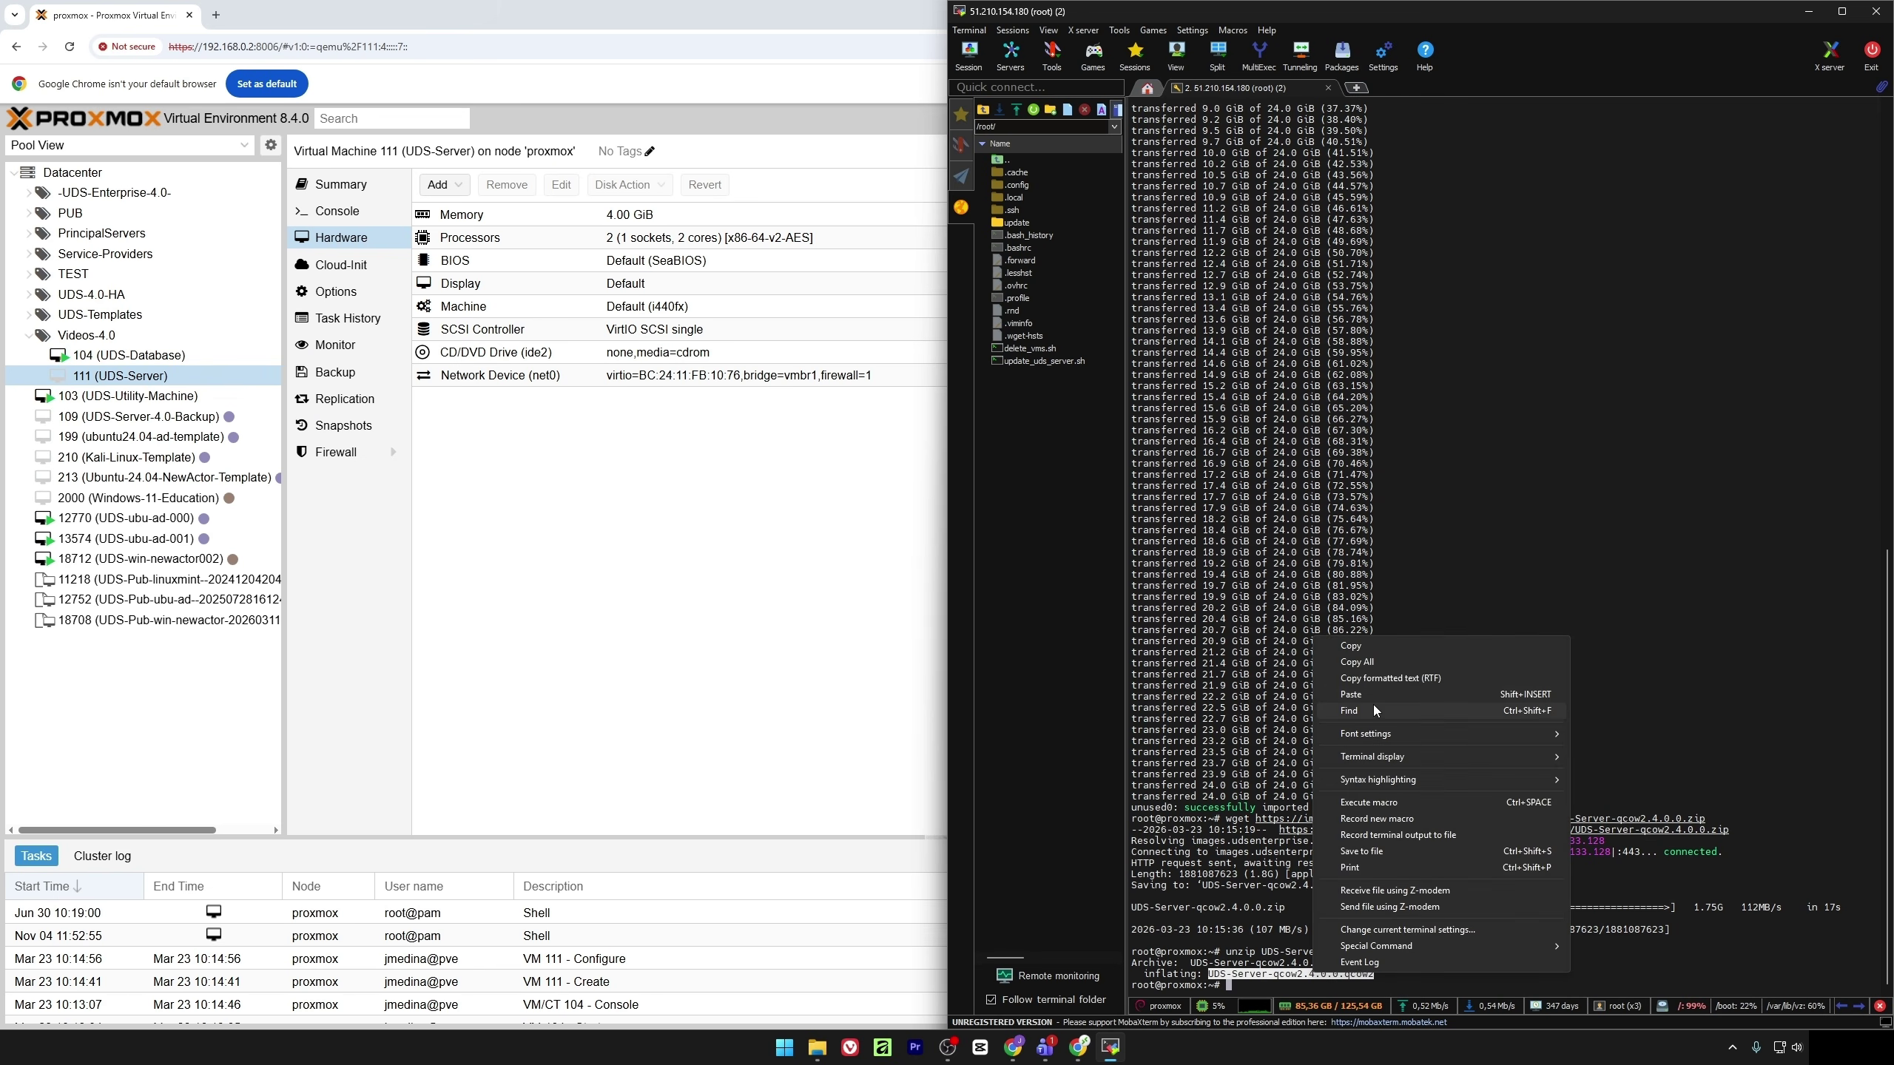
left_click(1353, 647)
Import the UDS-Server qcow2 image into VM 111 on local storage with qm importdisk
key("Up")
key("Up")
key("Up")
key("ctrl+Left")
key("ctrl+Left")
key("ctrl+Right")
key("BackSpace")
key("BackSpace")
key("BackSpace")
key("BackSpace")
key("BackSpace")
key("BackSpace")
key("BackSpace")
key("BackSpace")
key("BackSpace")
key("BackSpace")
key("BackSpace")
key("BackSpace")
key("BackSpace")
key("BackSpace")
key("BackSpace")
key("BackSpace")
key("BackSpace")
key("BackSpace")
key("BackSpace")
key("BackSpace")
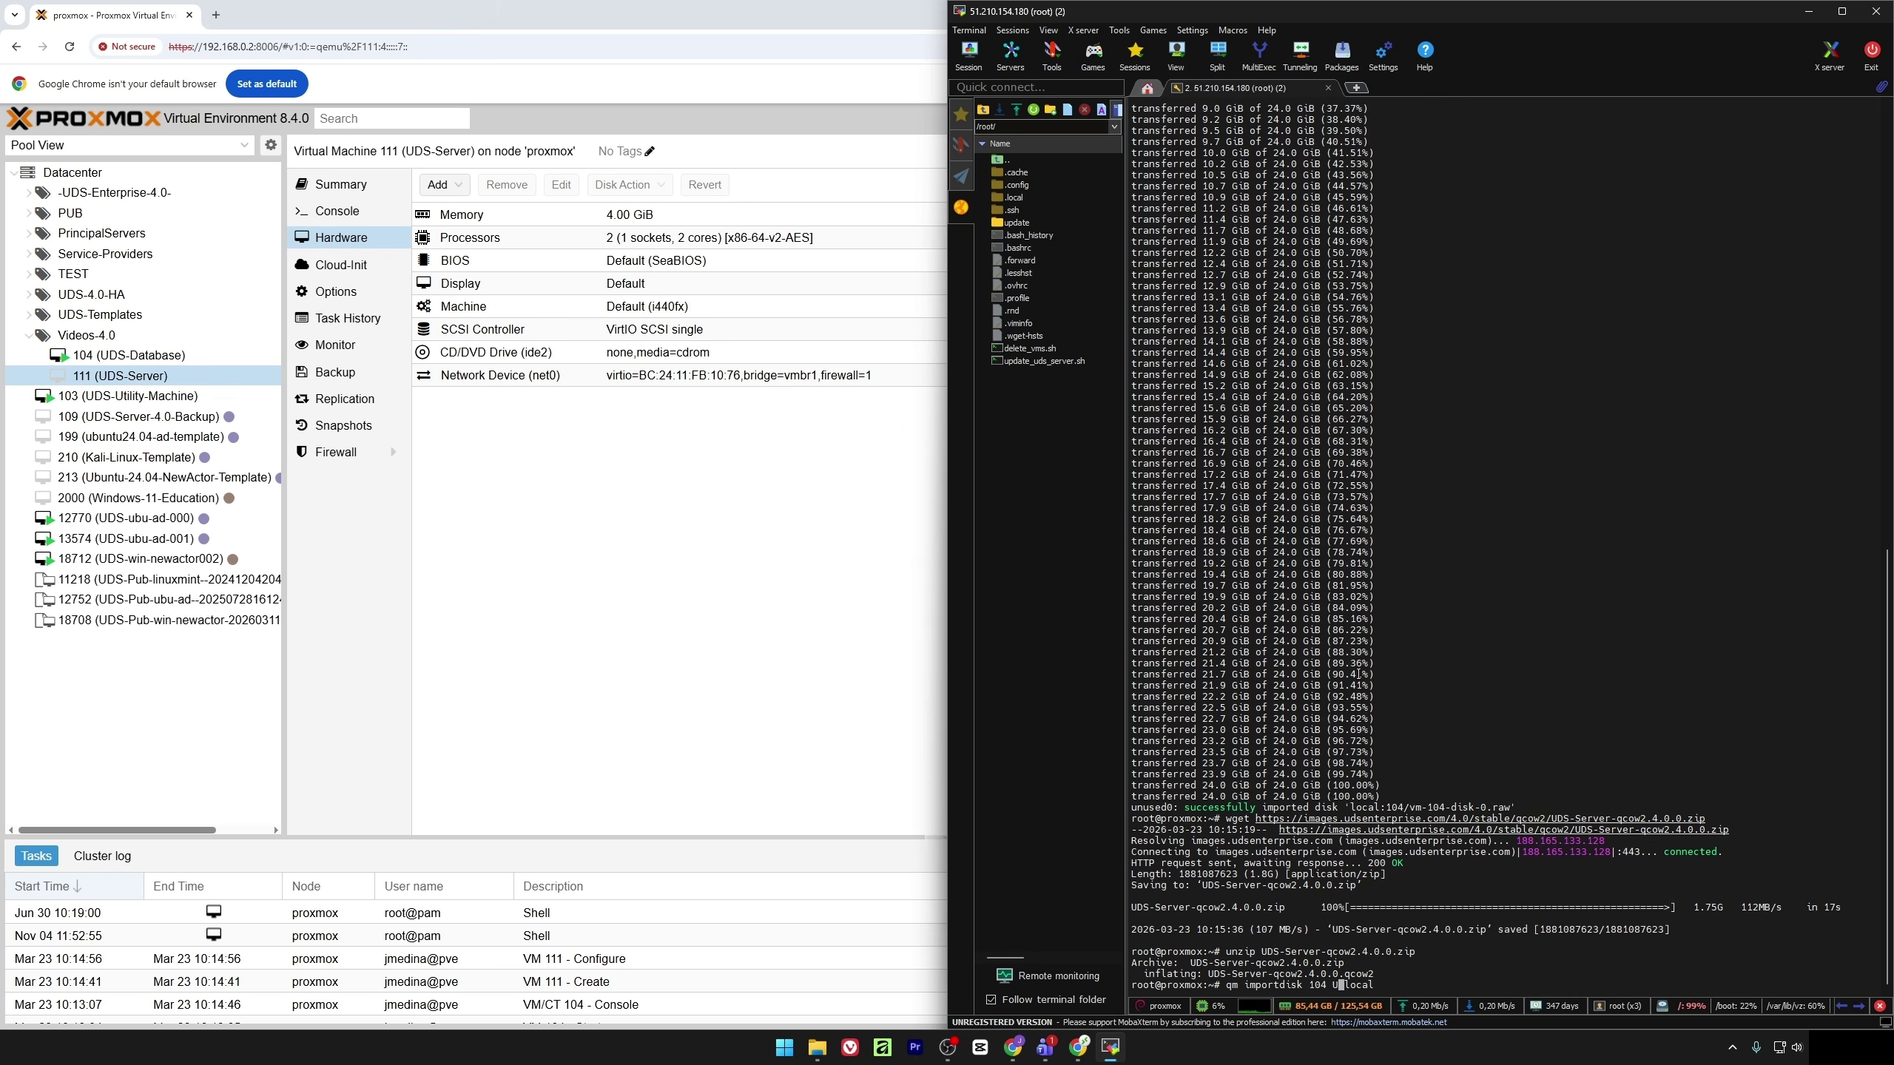
right_click(1362, 602)
left_click(1404, 629)
key("End")
key("BackSpace")
key("BackSpace")
type("11")
key("Return")
Delete the downloaded UDS-Server zip and image files from the MobaXterm sidebar
left_click(1033, 109)
right_click(1066, 363)
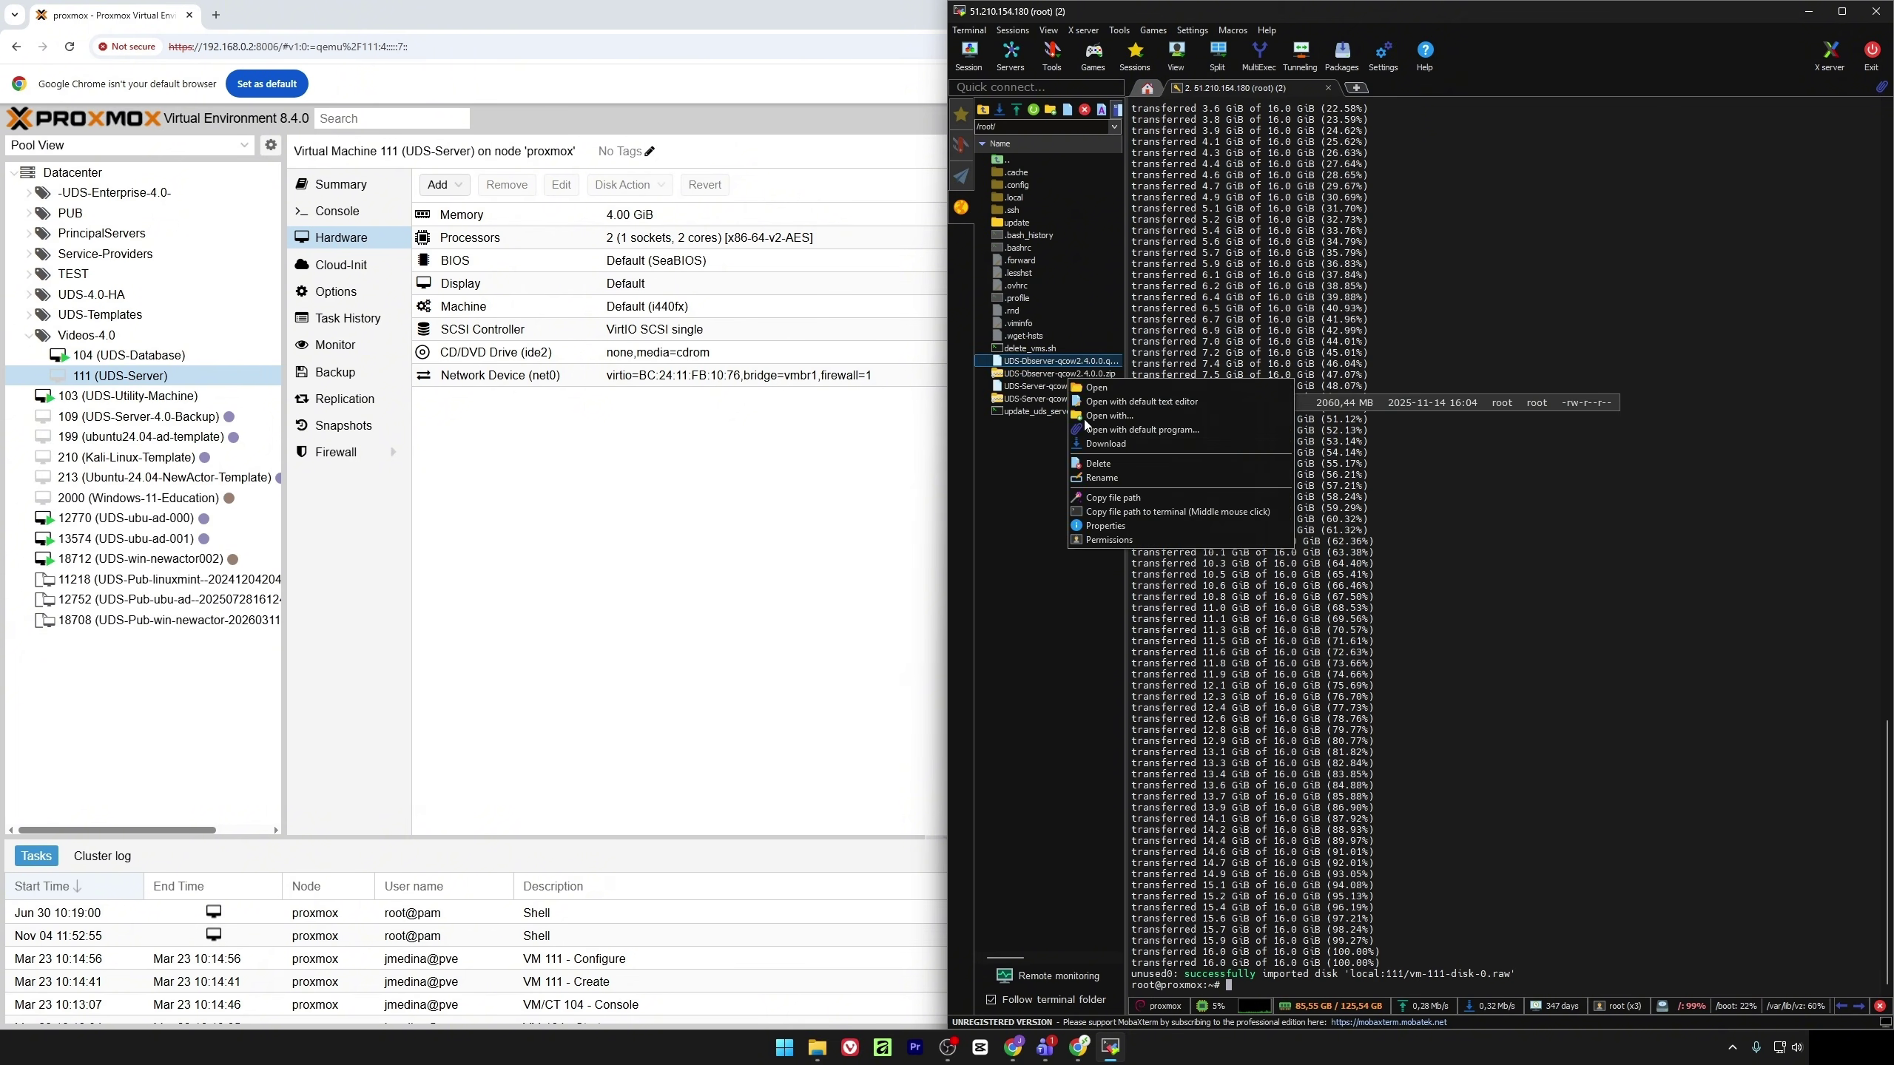
left_click(1098, 463)
left_click(982, 571)
right_click(1064, 363)
left_click(1096, 462)
left_click(982, 571)
right_click(1054, 360)
left_click(1085, 459)
left_click(983, 571)
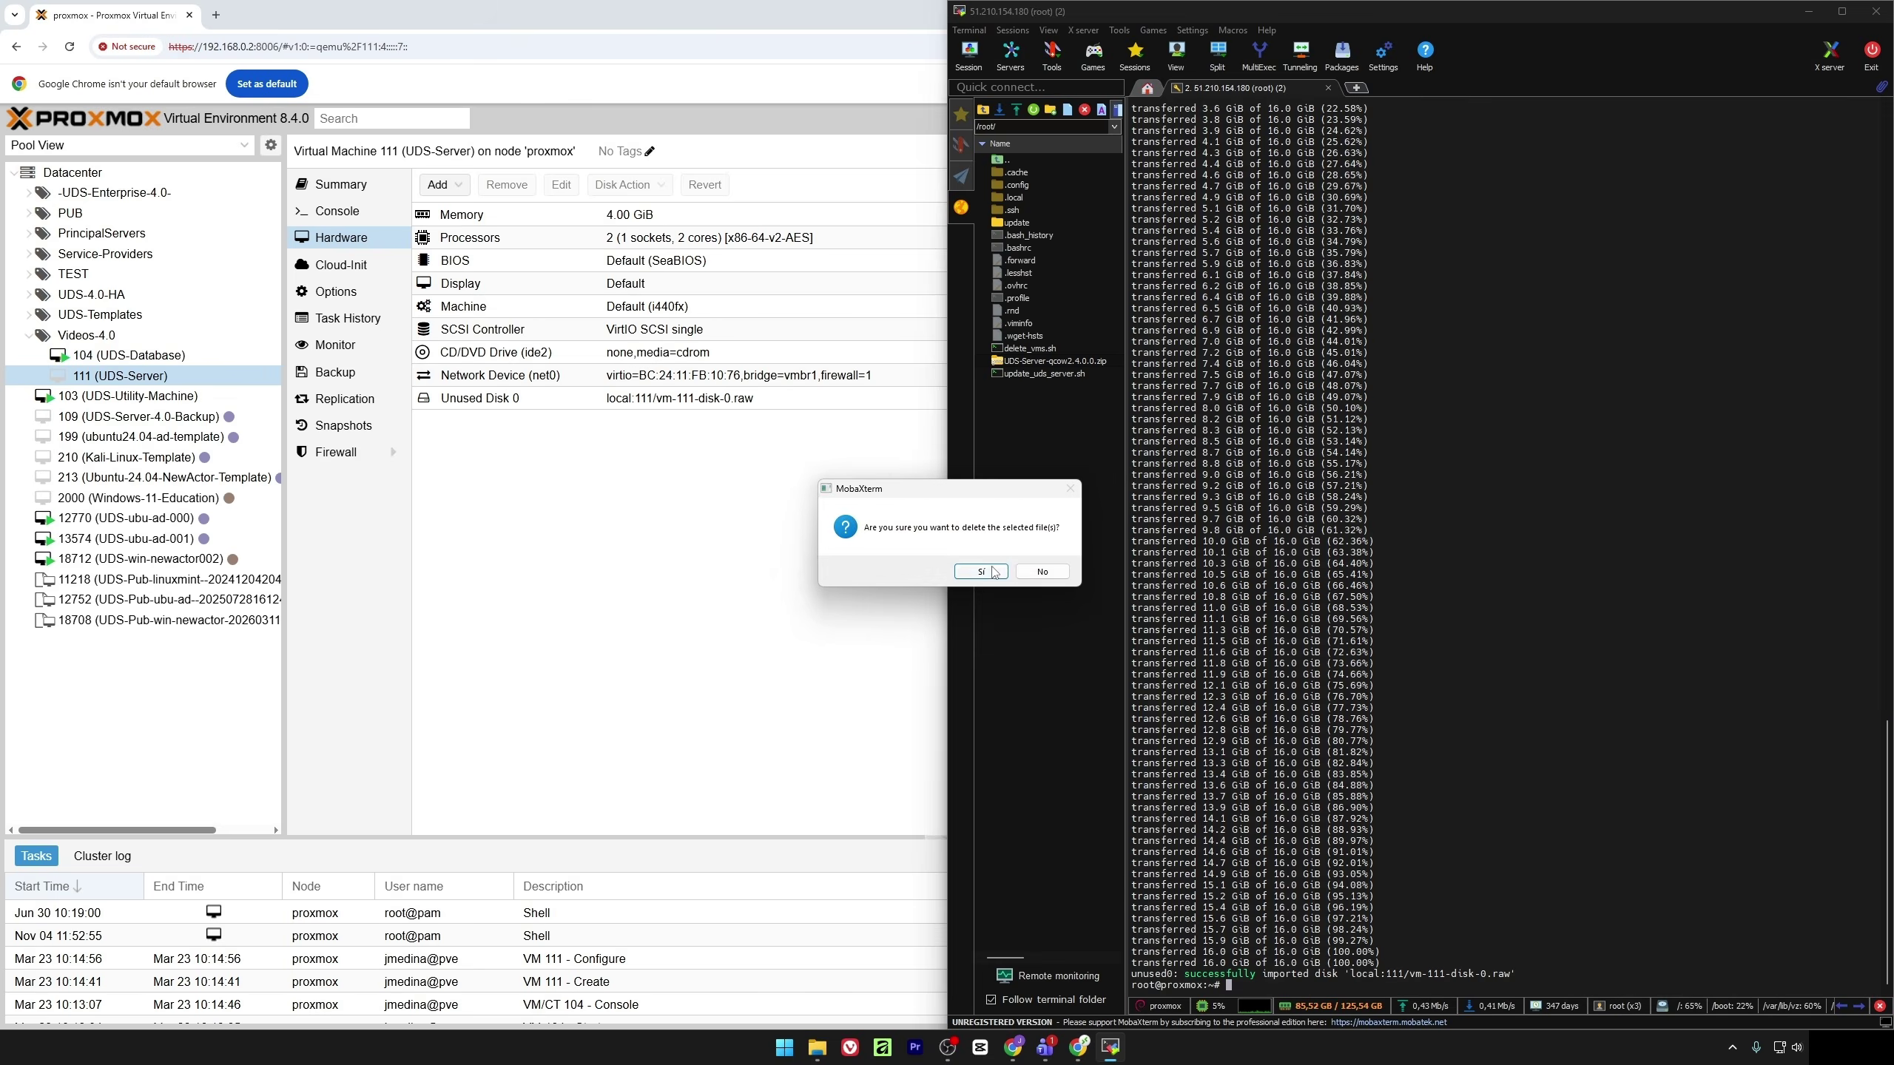
left_click(993, 571)
Attach VM 111's unused disk on the IDE bus
left_click(671, 493)
left_click(588, 397)
left_click(562, 185)
left_click(878, 509)
left_click(805, 531)
Enable ide0 in UDS-Server's boot order and move it to the top
left_click(1187, 697)
left_click(336, 291)
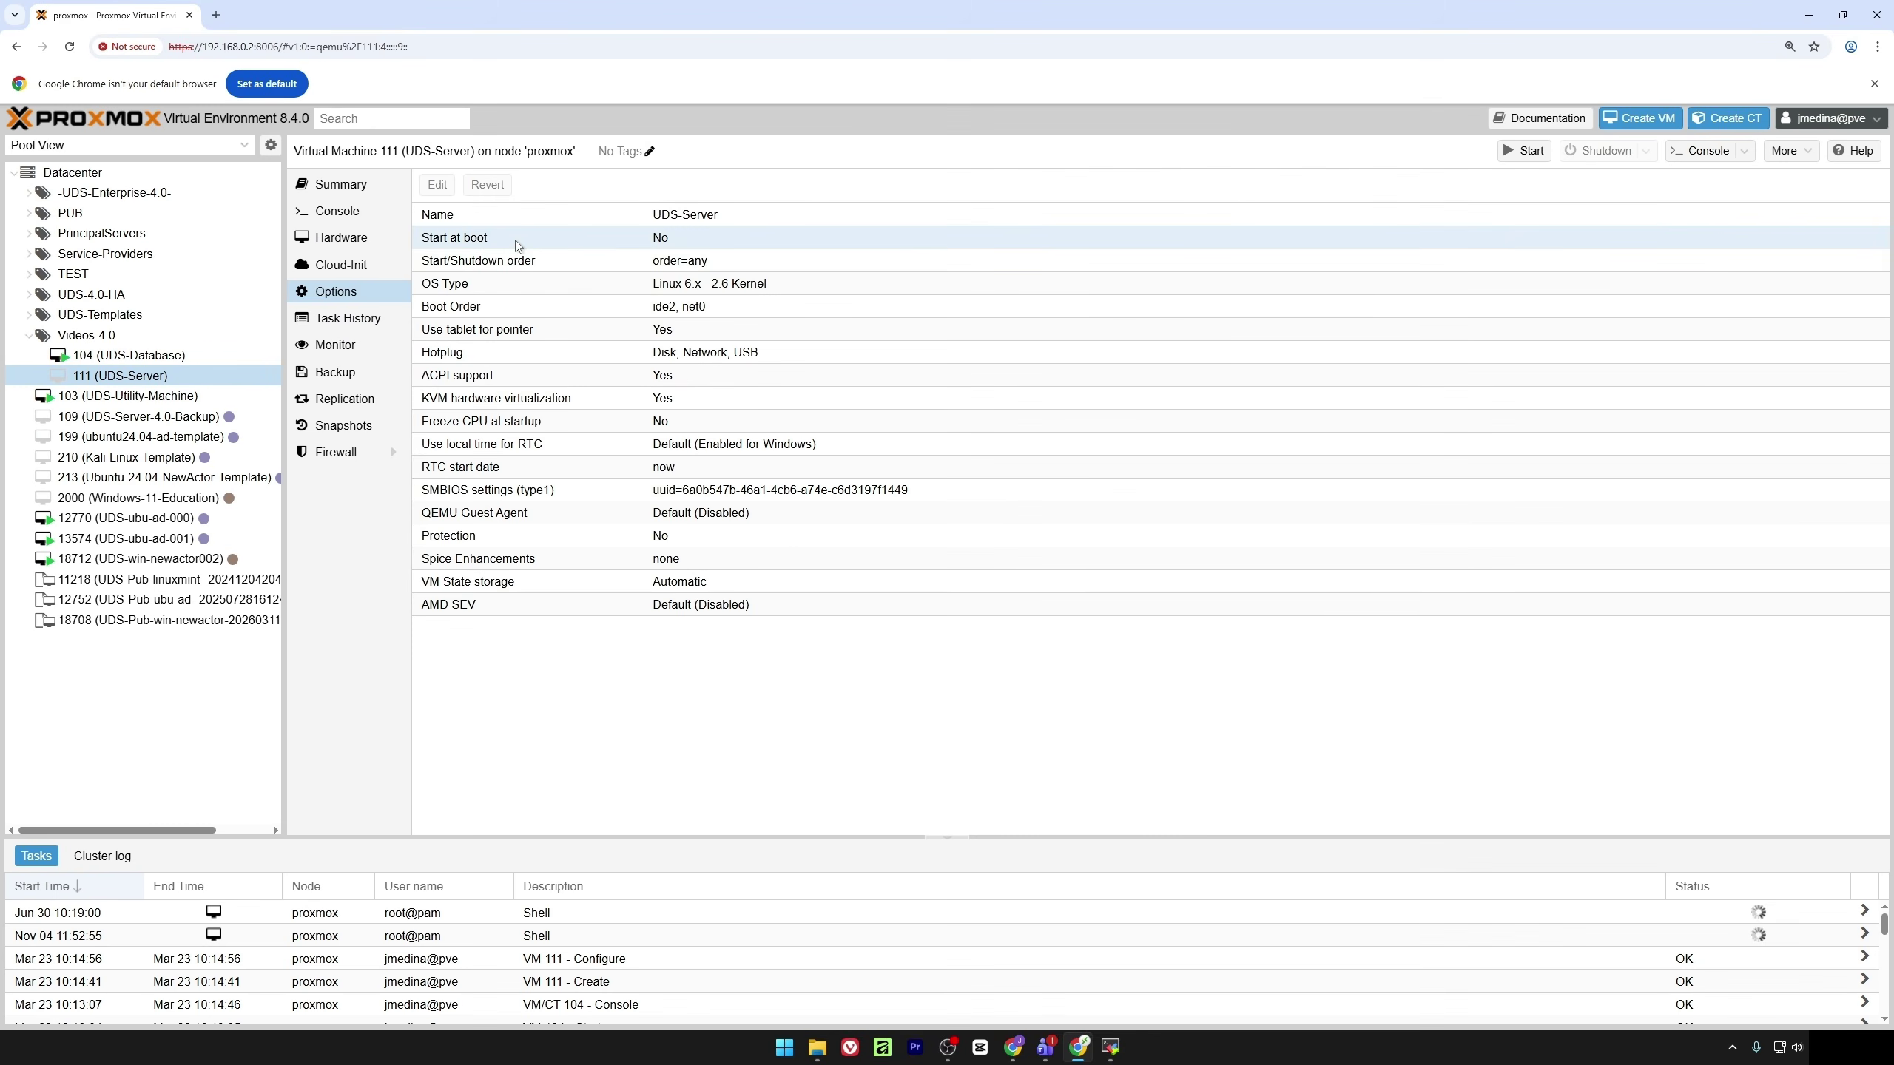
left_click(514, 307)
left_click(437, 185)
left_click(764, 559)
left_click_drag(680, 559, 680, 509)
left_click(1209, 656)
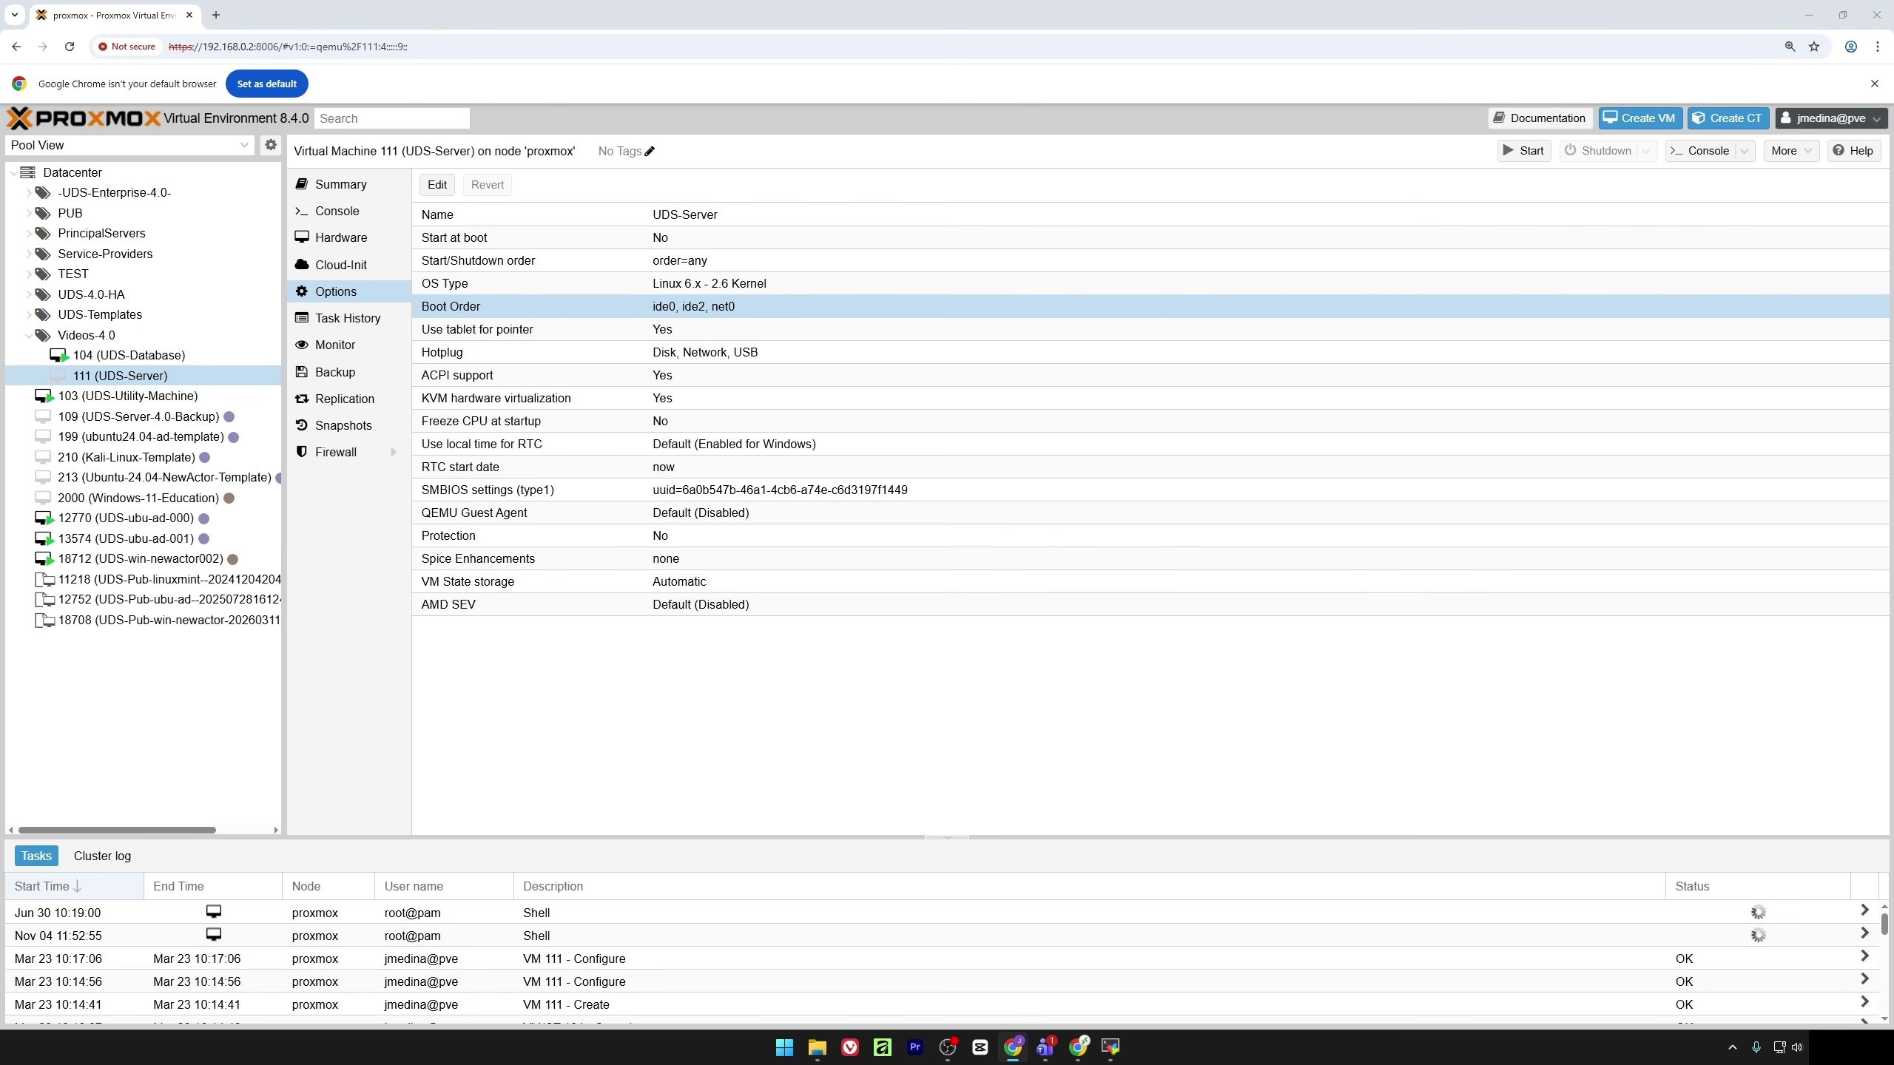
Start a new VM named UDS-Tunnel in the Videos-4.0 pool with no install media
left_click(1639, 117)
left_click(804, 451)
type("UDS-Tunnel")
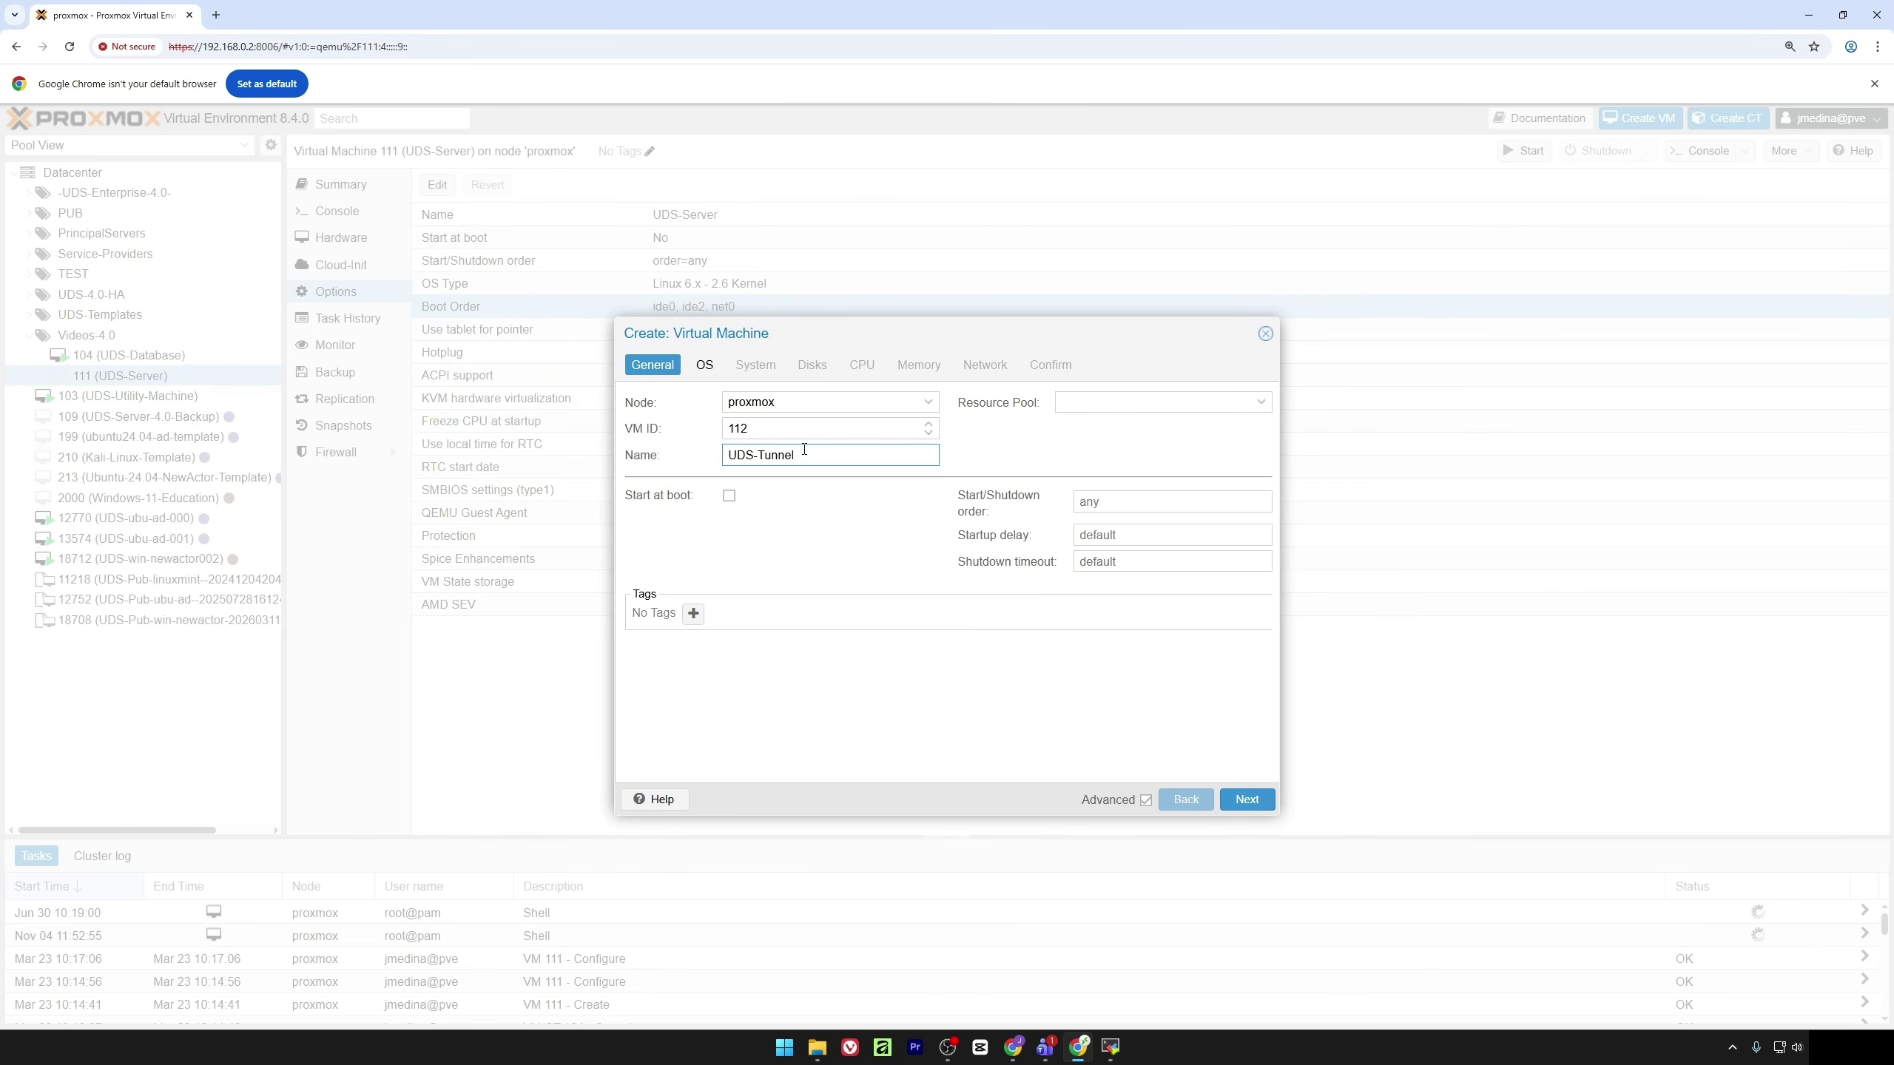
left_click(1260, 403)
left_click(1118, 621)
left_click(704, 365)
left_click(643, 512)
left_click(756, 366)
left_click(812, 366)
left_click(862, 365)
Set 2 cores and 4 GiB memory and create the UDS-Tunnel VM
double_click(787, 428)
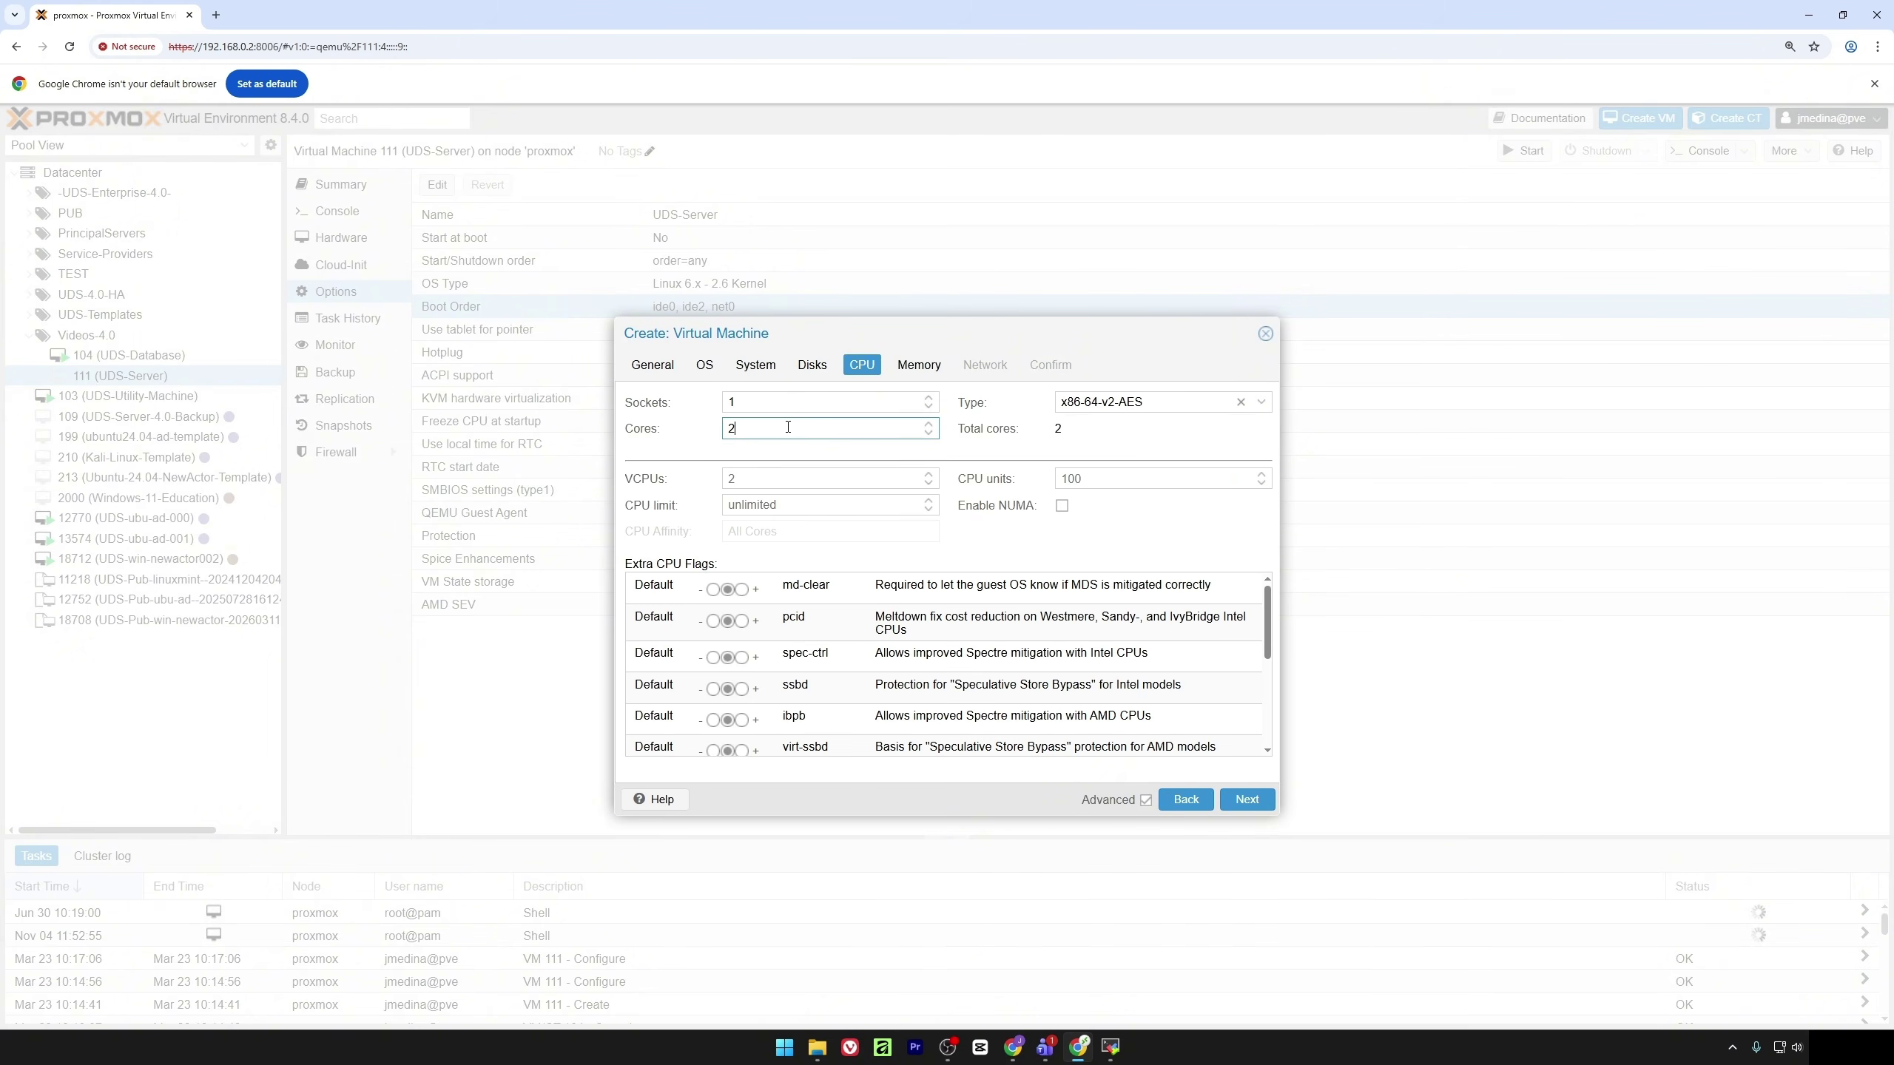
left_click(919, 365)
left_click(984, 365)
left_click(1051, 365)
left_click(1246, 798)
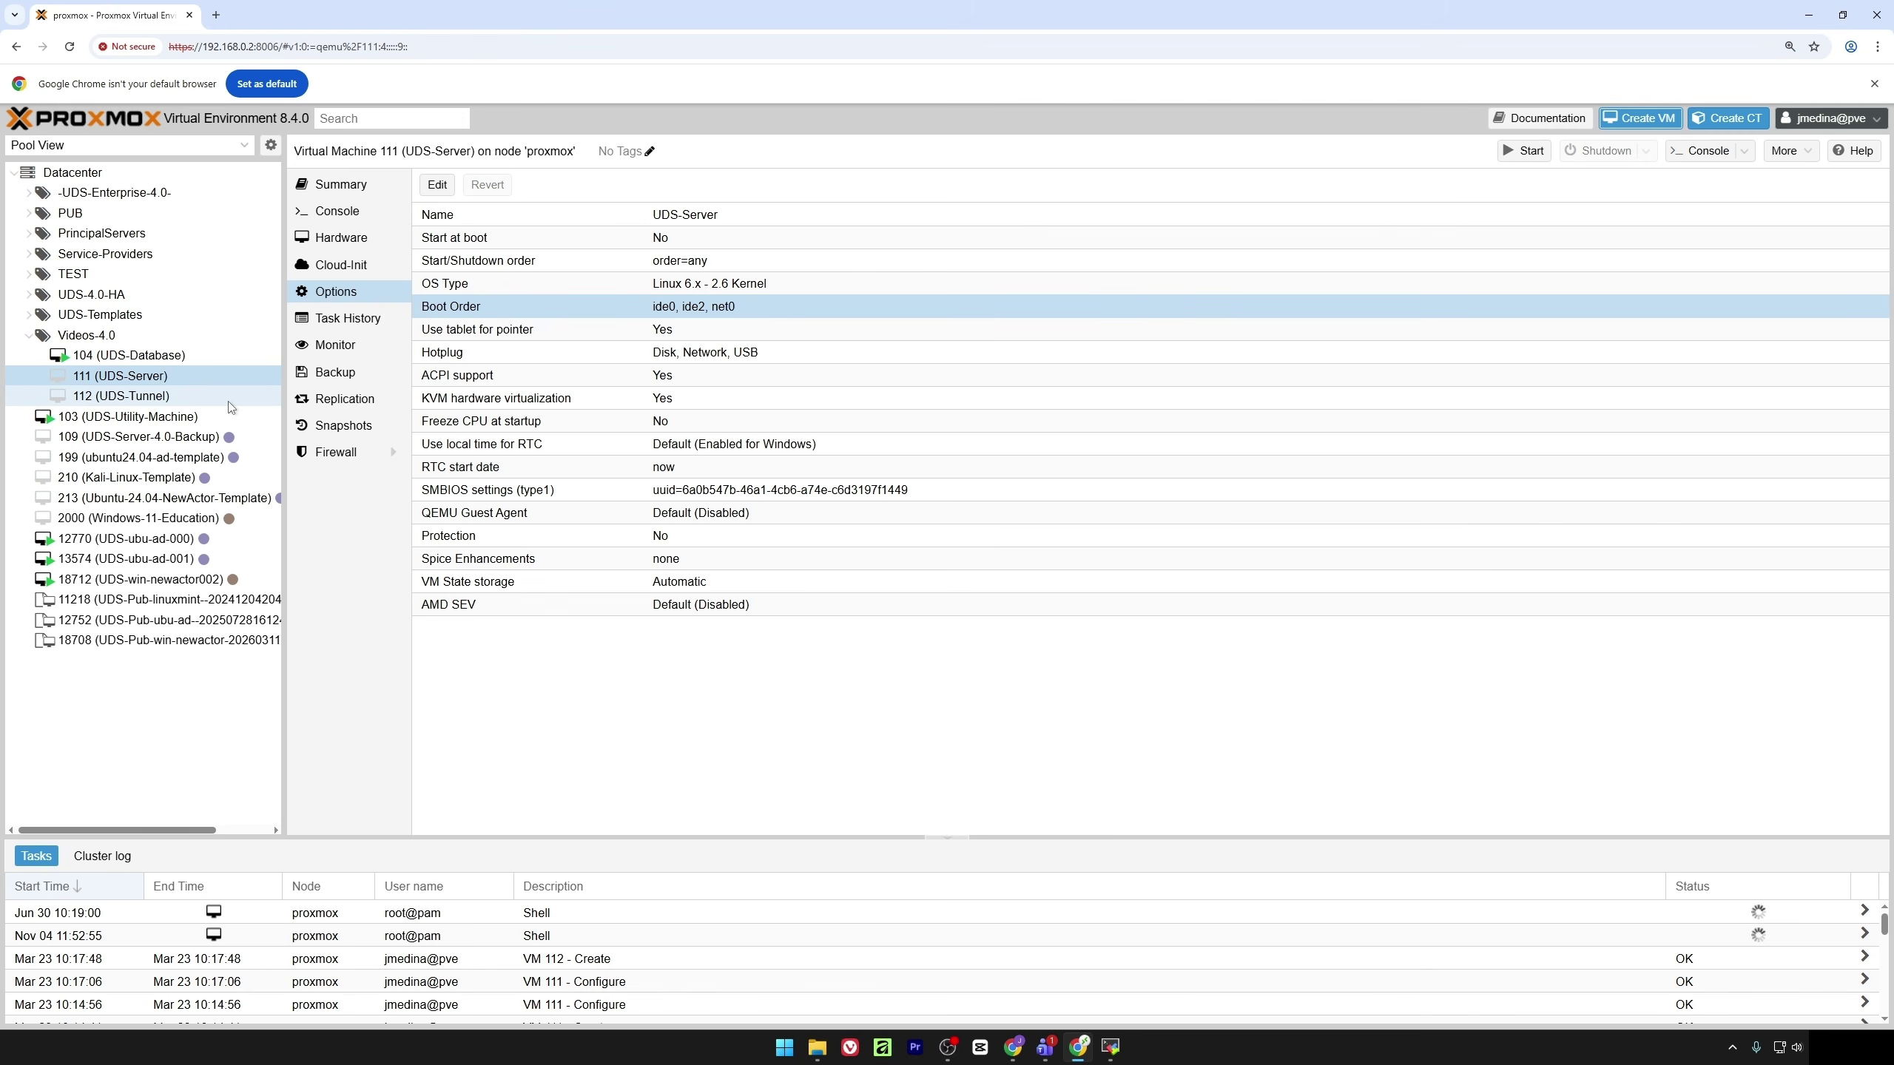
Detach UDS-Tunnel's default hard disk and remove the leftover unused disk
left_click(119, 395)
left_click(341, 238)
left_click(484, 375)
left_click(506, 184)
left_click(904, 605)
left_click(524, 186)
left_click(921, 609)
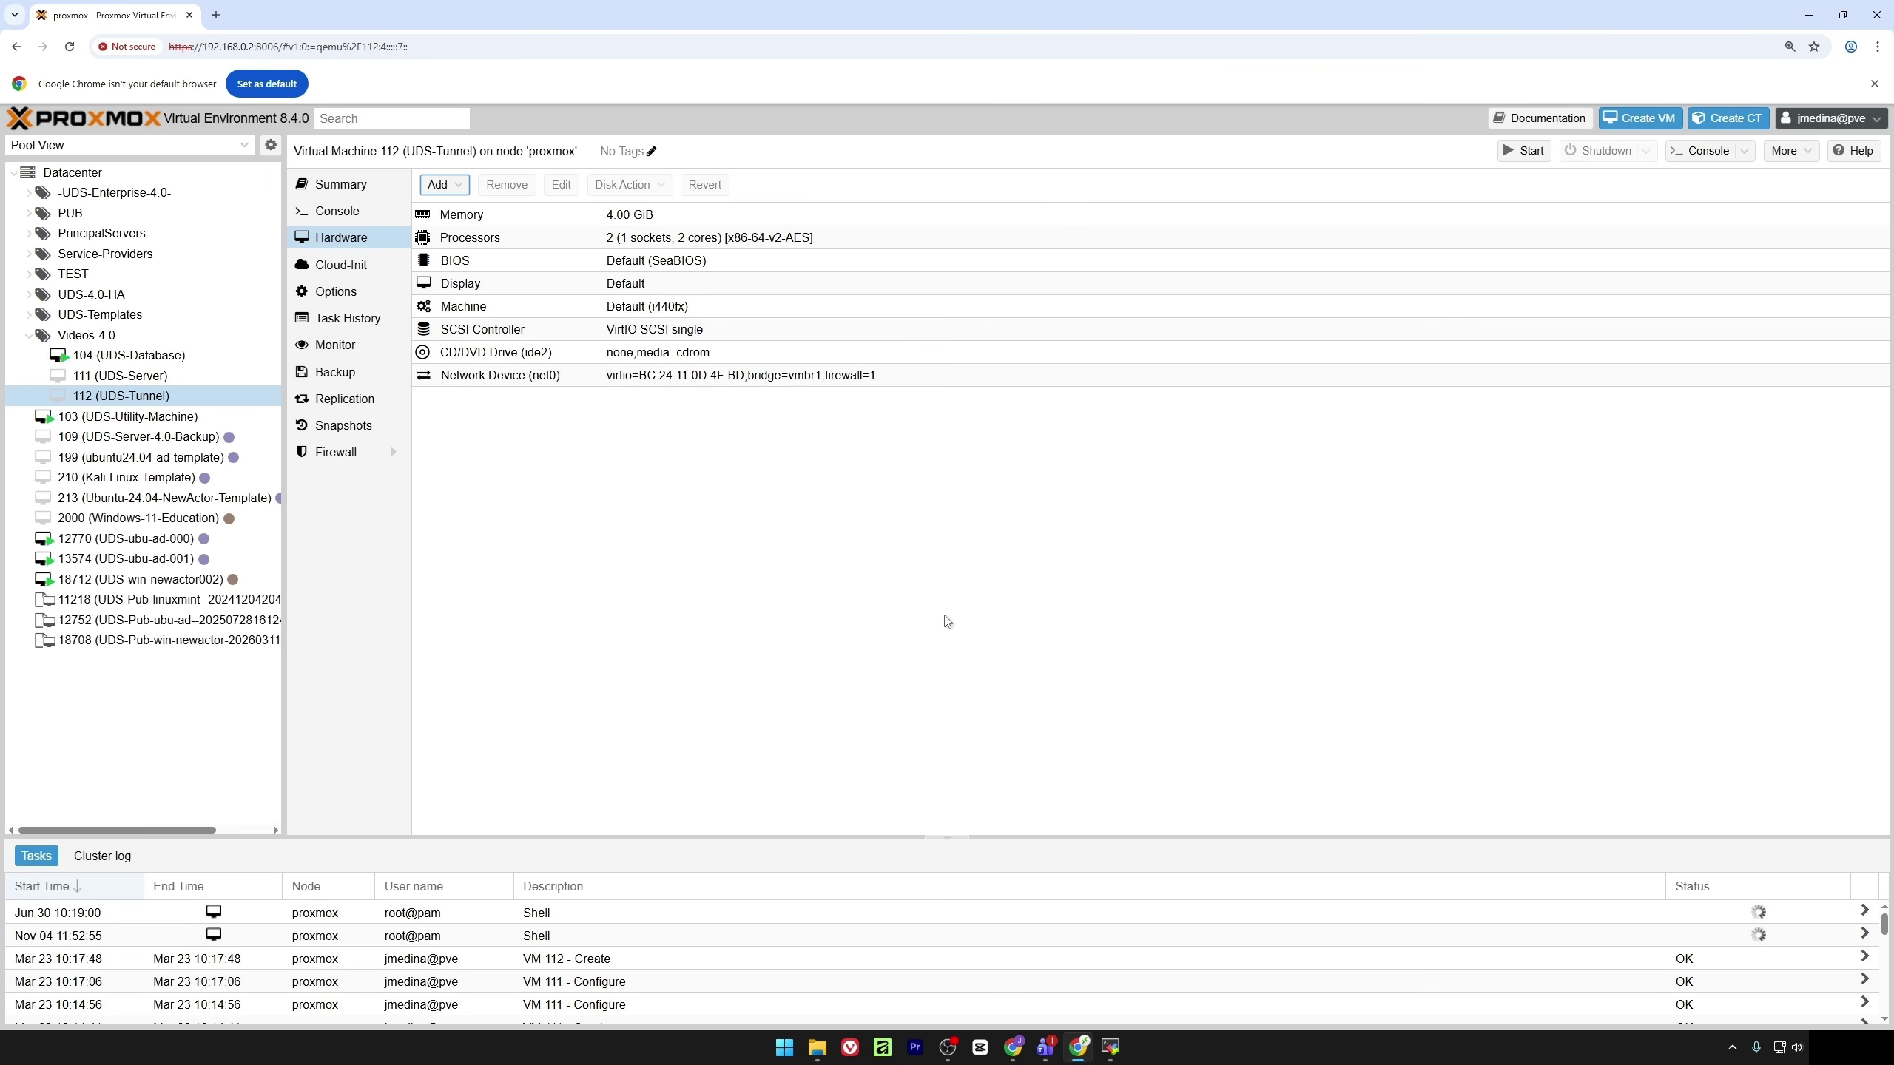
Recall the earlier wget command in the server terminal and clear the old image address
left_click(1111, 1048)
key("Up")
key("Up")
key("Up")
key("BackSpace")
key("BackSpace")
key("BackSpace")
key("BackSpace")
key("BackSpace")
key("BackSpace")
key("BackSpace")
key("BackSpace")
key("BackSpace")
key("BackSpace")
key("BackSpace")
key("BackSpace")
key("BackSpace")
key("BackSpace")
key("BackSpace")
key("BackSpace")
key("BackSpace")
key("BackSpace")
key("BackSpace")
key("BackSpace")
key("BackSpace")
key("BackSpace")
key("BackSpace")
key("BackSpace")
key("BackSpace")
key("BackSpace")
key("BackSpace")
key("BackSpace")
key("BackSpace")
key("BackSpace")
key("BackSpace")
key("BackSpace")
key("BackSpace")
key("BackSpace")
key("BackSpace")
key("BackSpace")
key("BackSpace")
key("BackSpace")
key("BackSpace")
key("BackSpace")
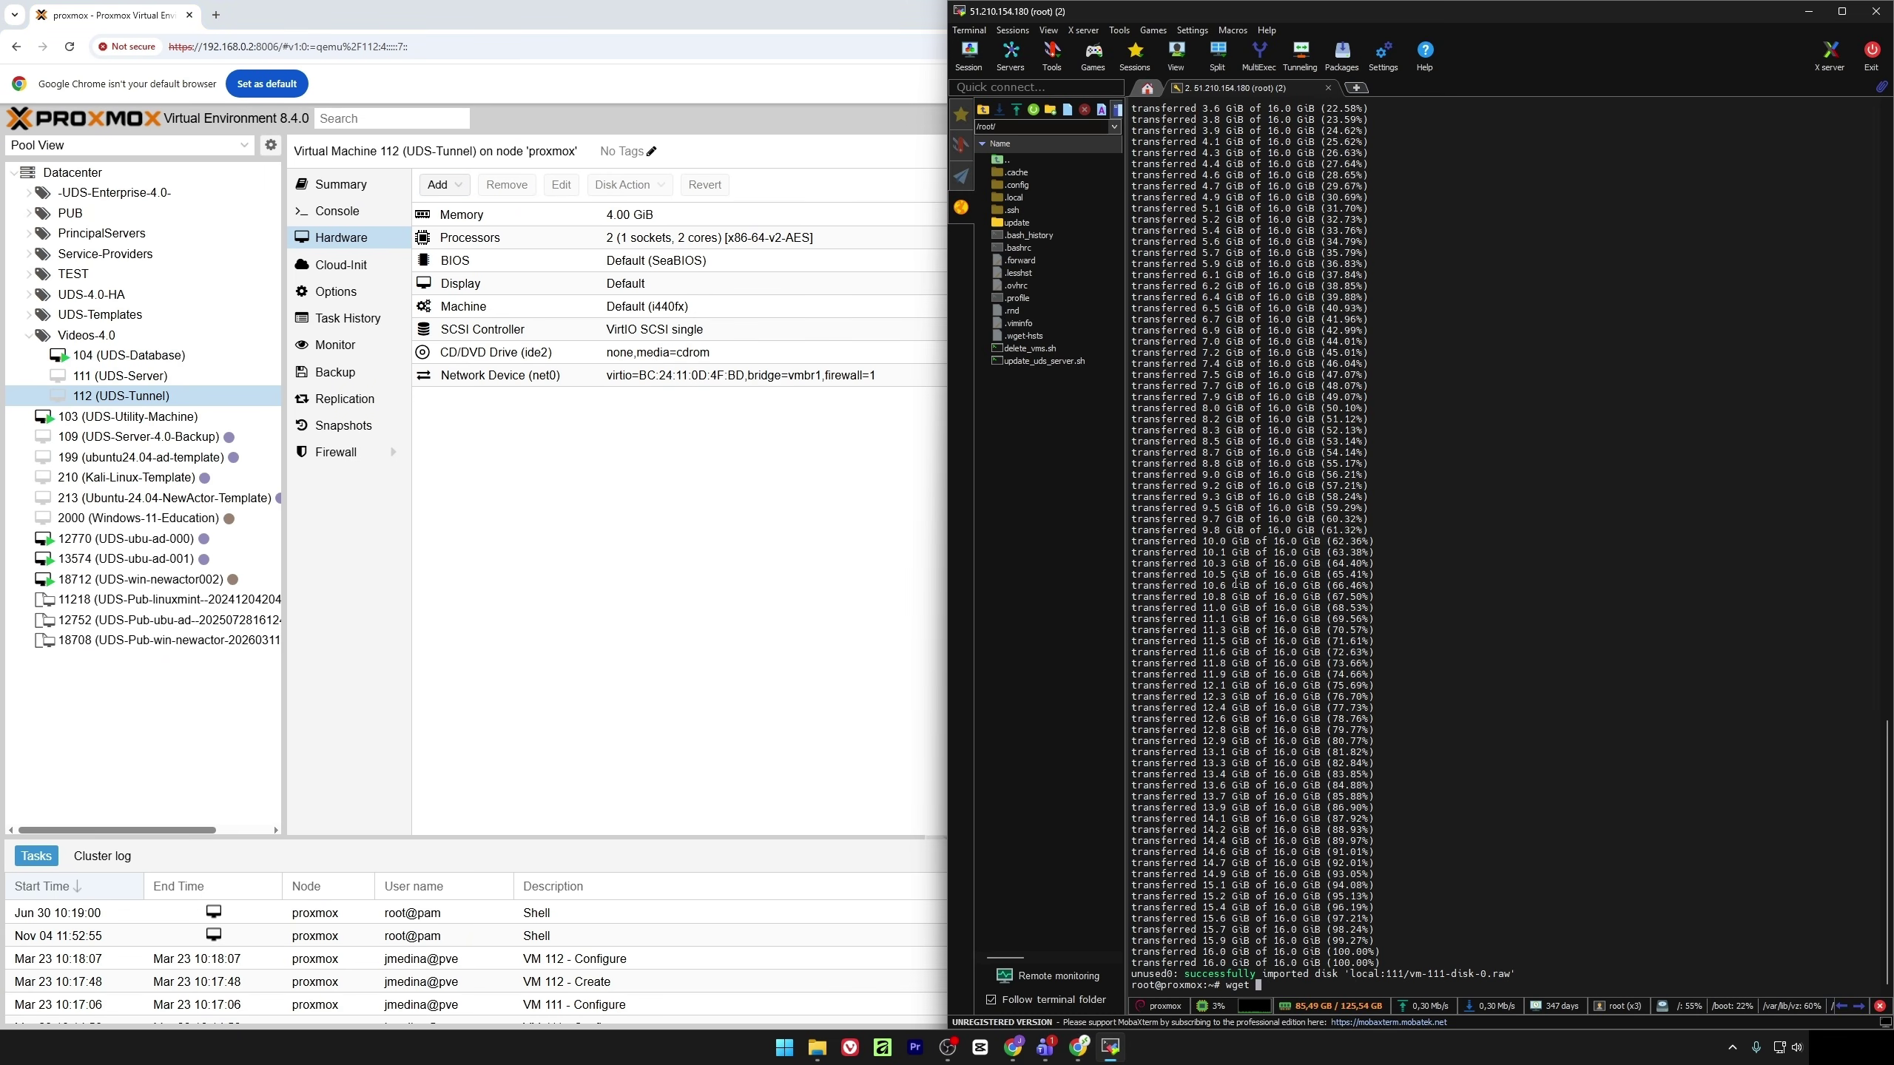
Download the UDS-Tunnel image zip and unzip UDS-Tunnel-qcow2.4.0.0.zip
right_click(1403, 421)
left_click(1474, 480)
key("Return")
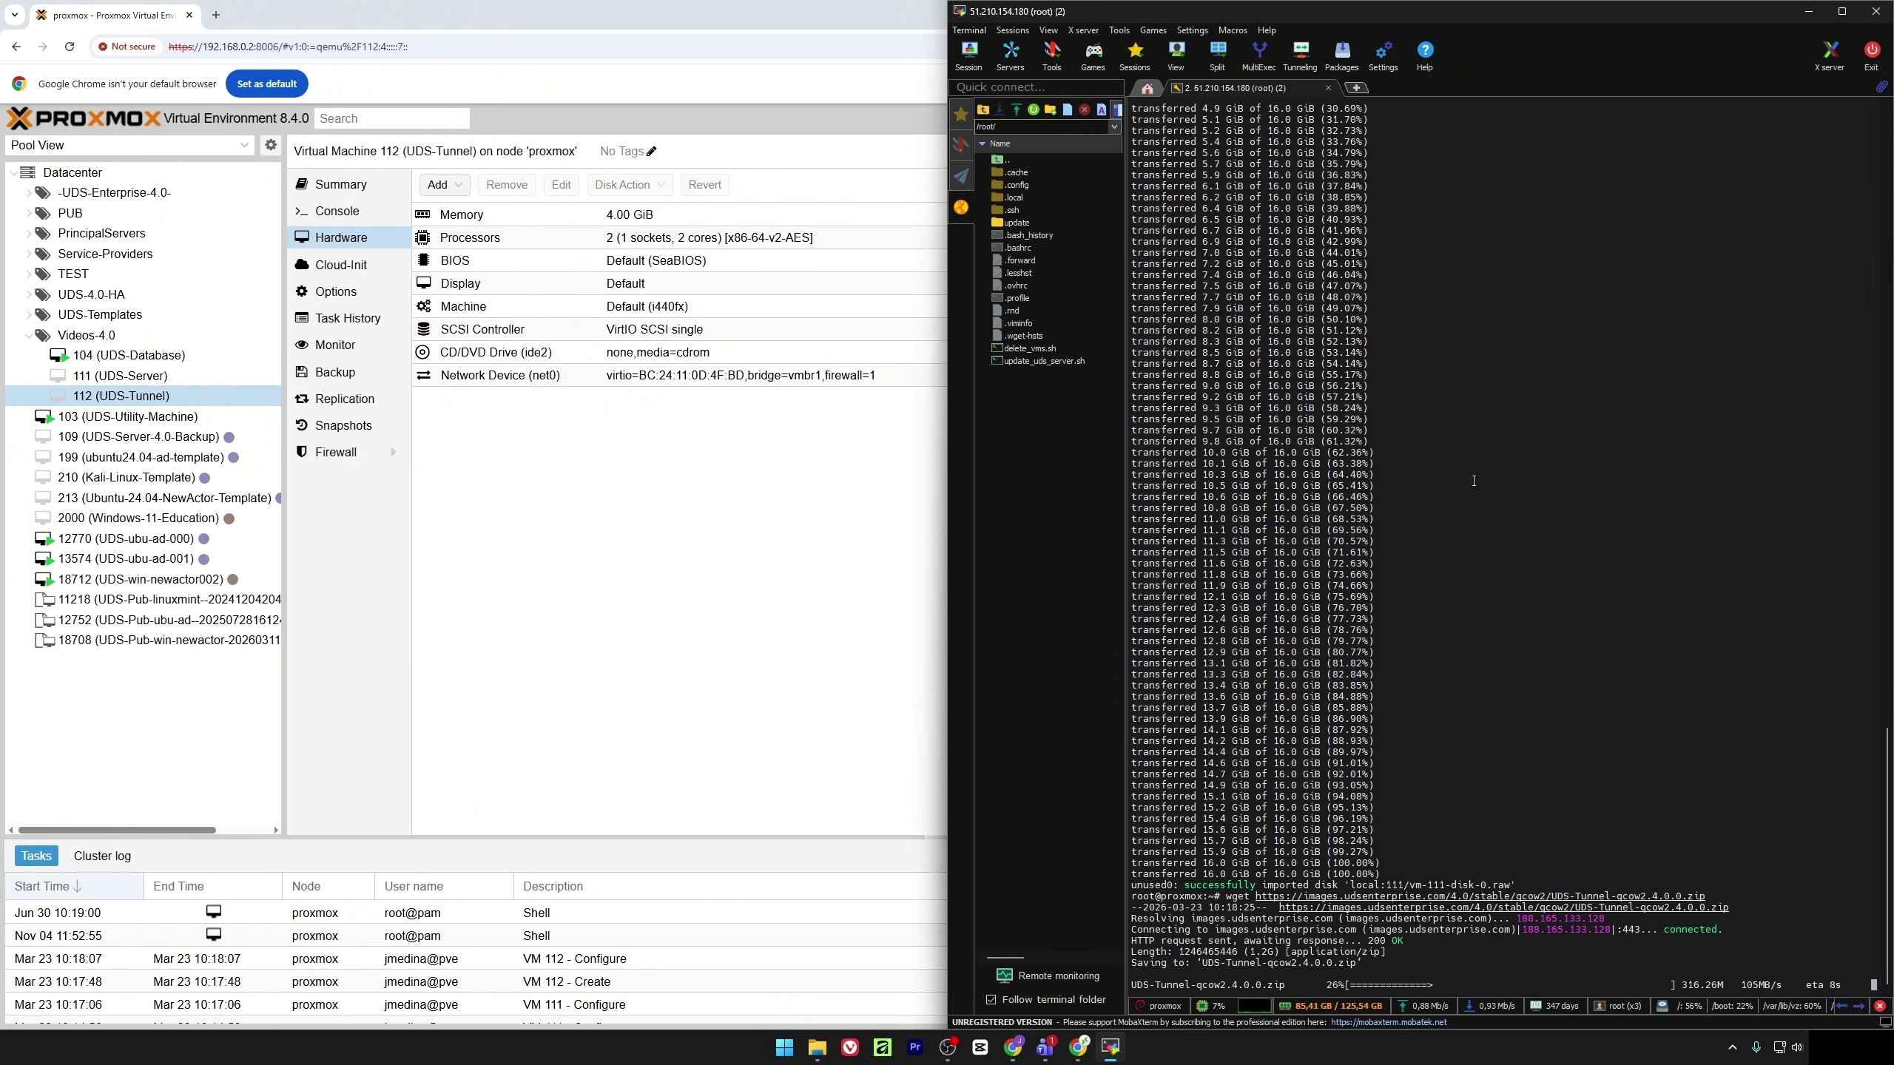
type("unzip UDS-Tunnel-qcow2.4.0.0.zip")
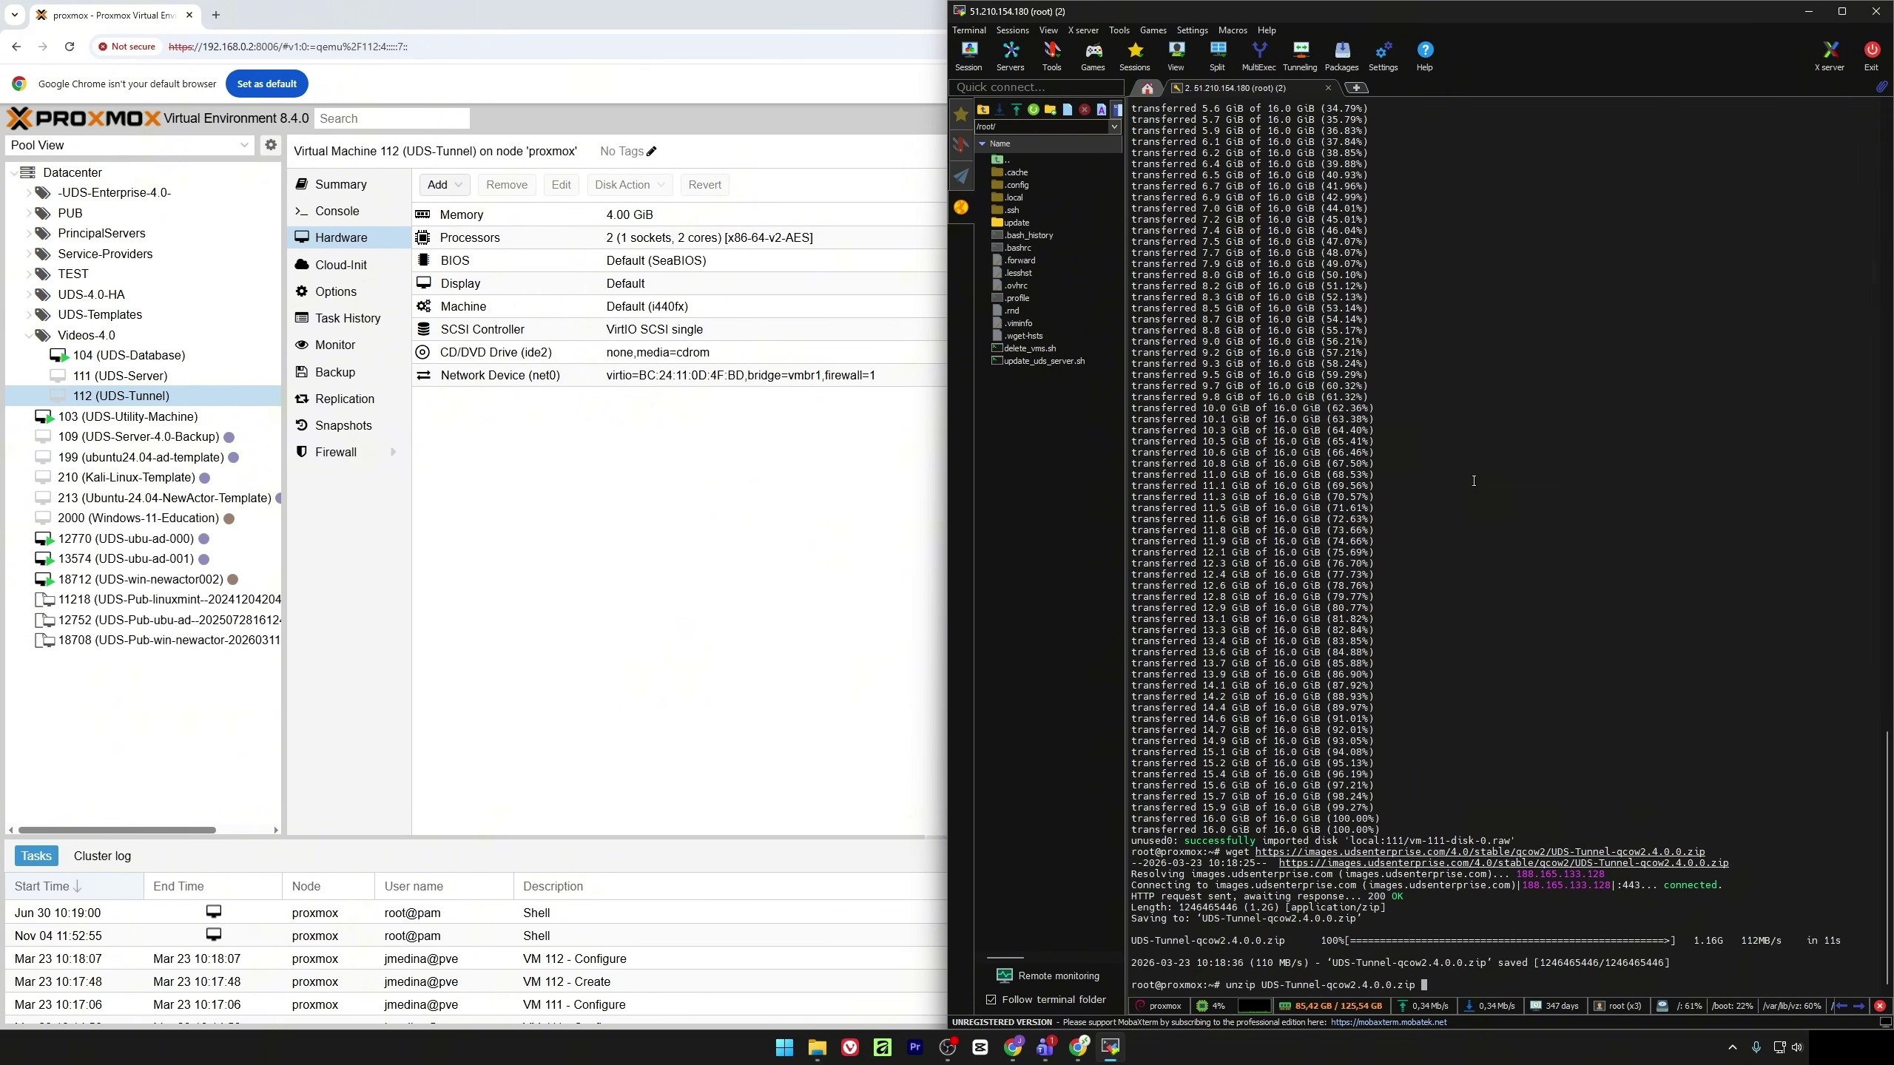
key("Return")
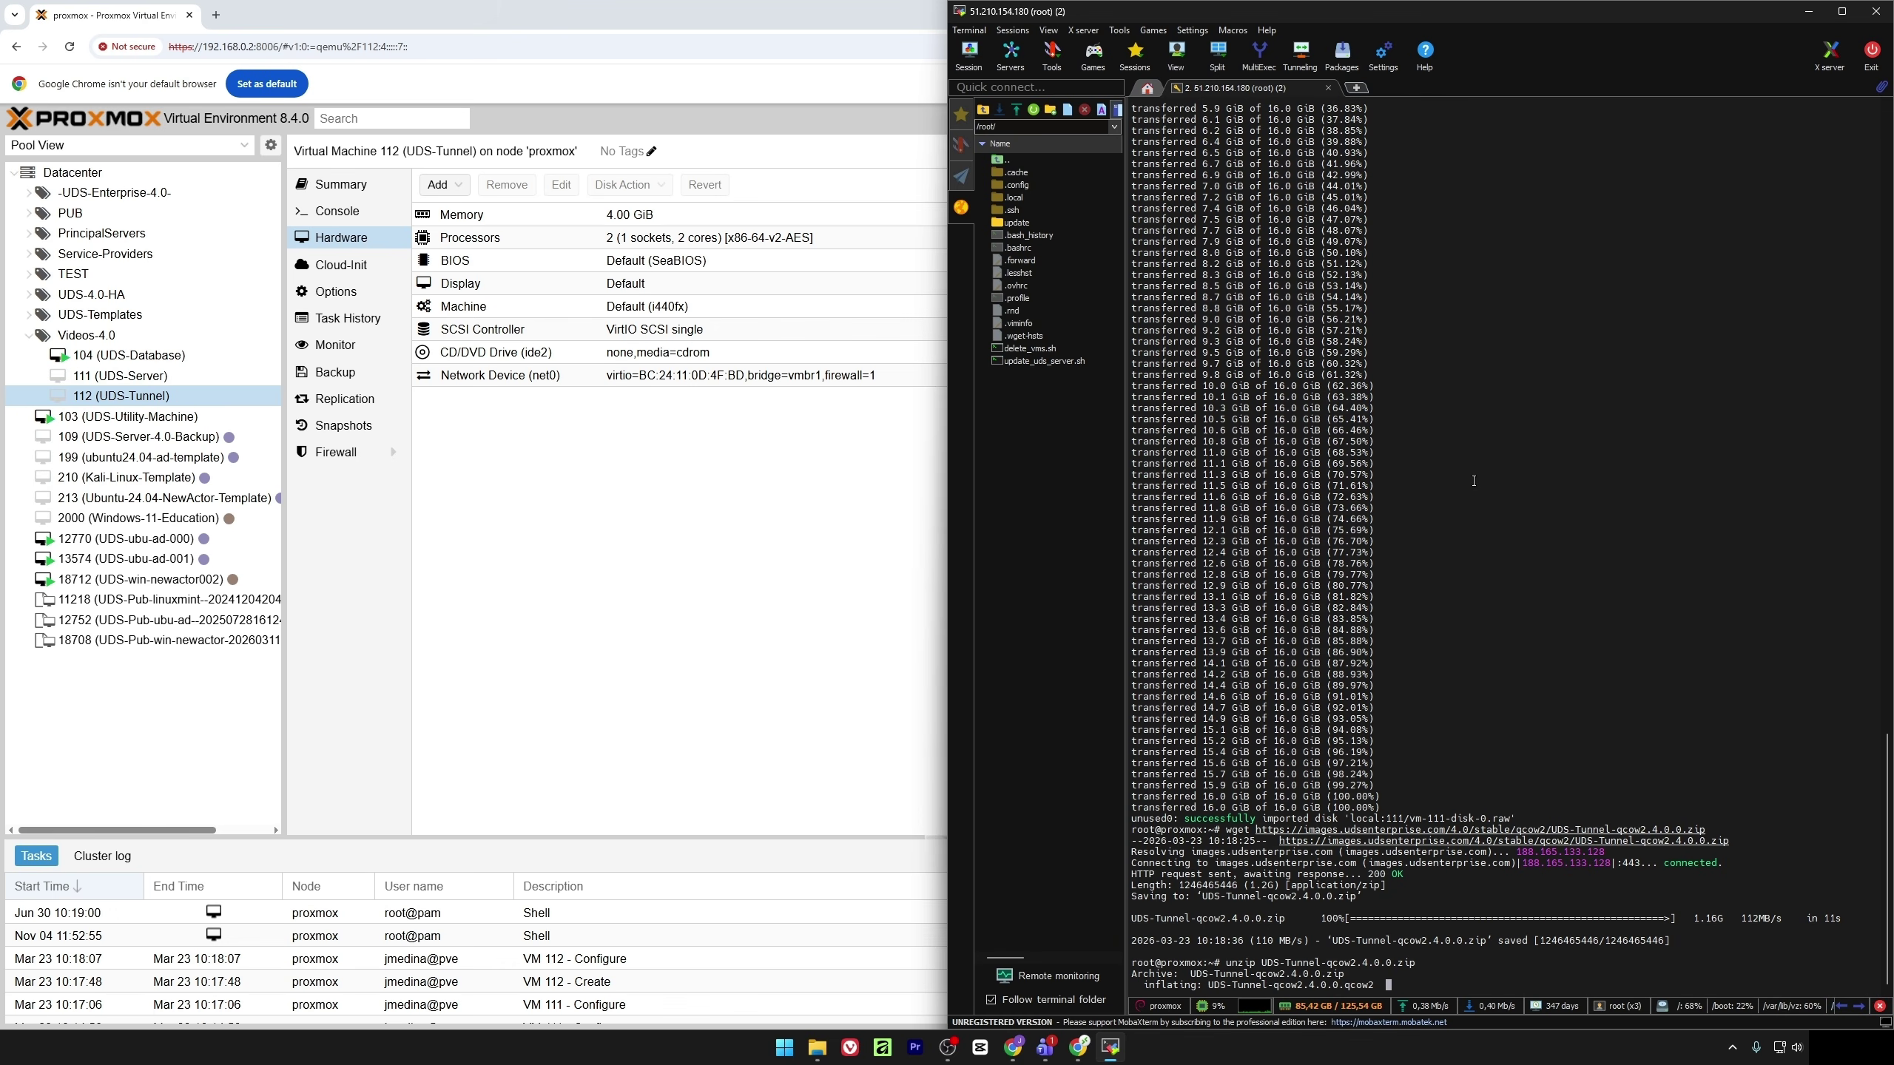
Import UDS-Tunnel-qcow2.4.0.0.qcow2 into VM 112 on local storage with qm importdisk
key("alt+Tab")
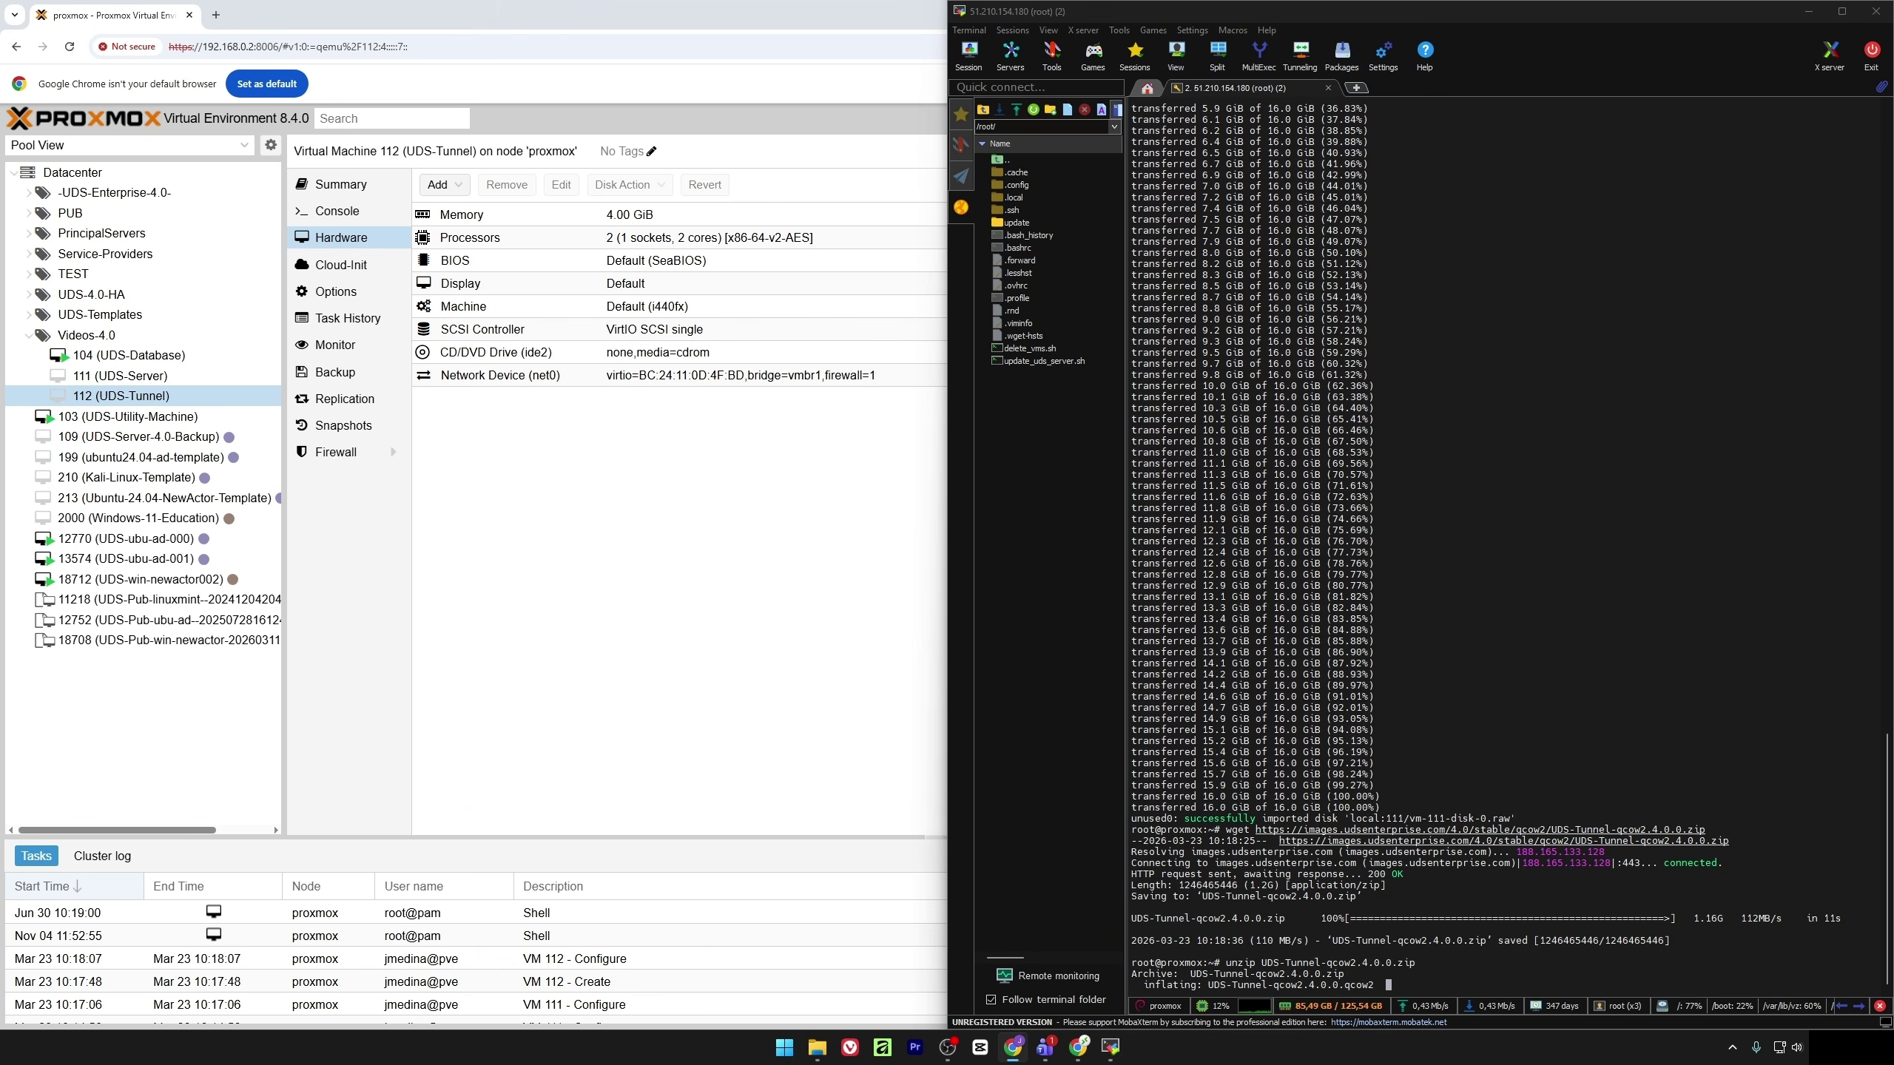
key("alt+Tab")
key("Up")
key("Up")
key("Up")
key("Left")
key("Left")
key("Left")
key("Left")
key("Left")
key("Left")
double_click(1355, 974)
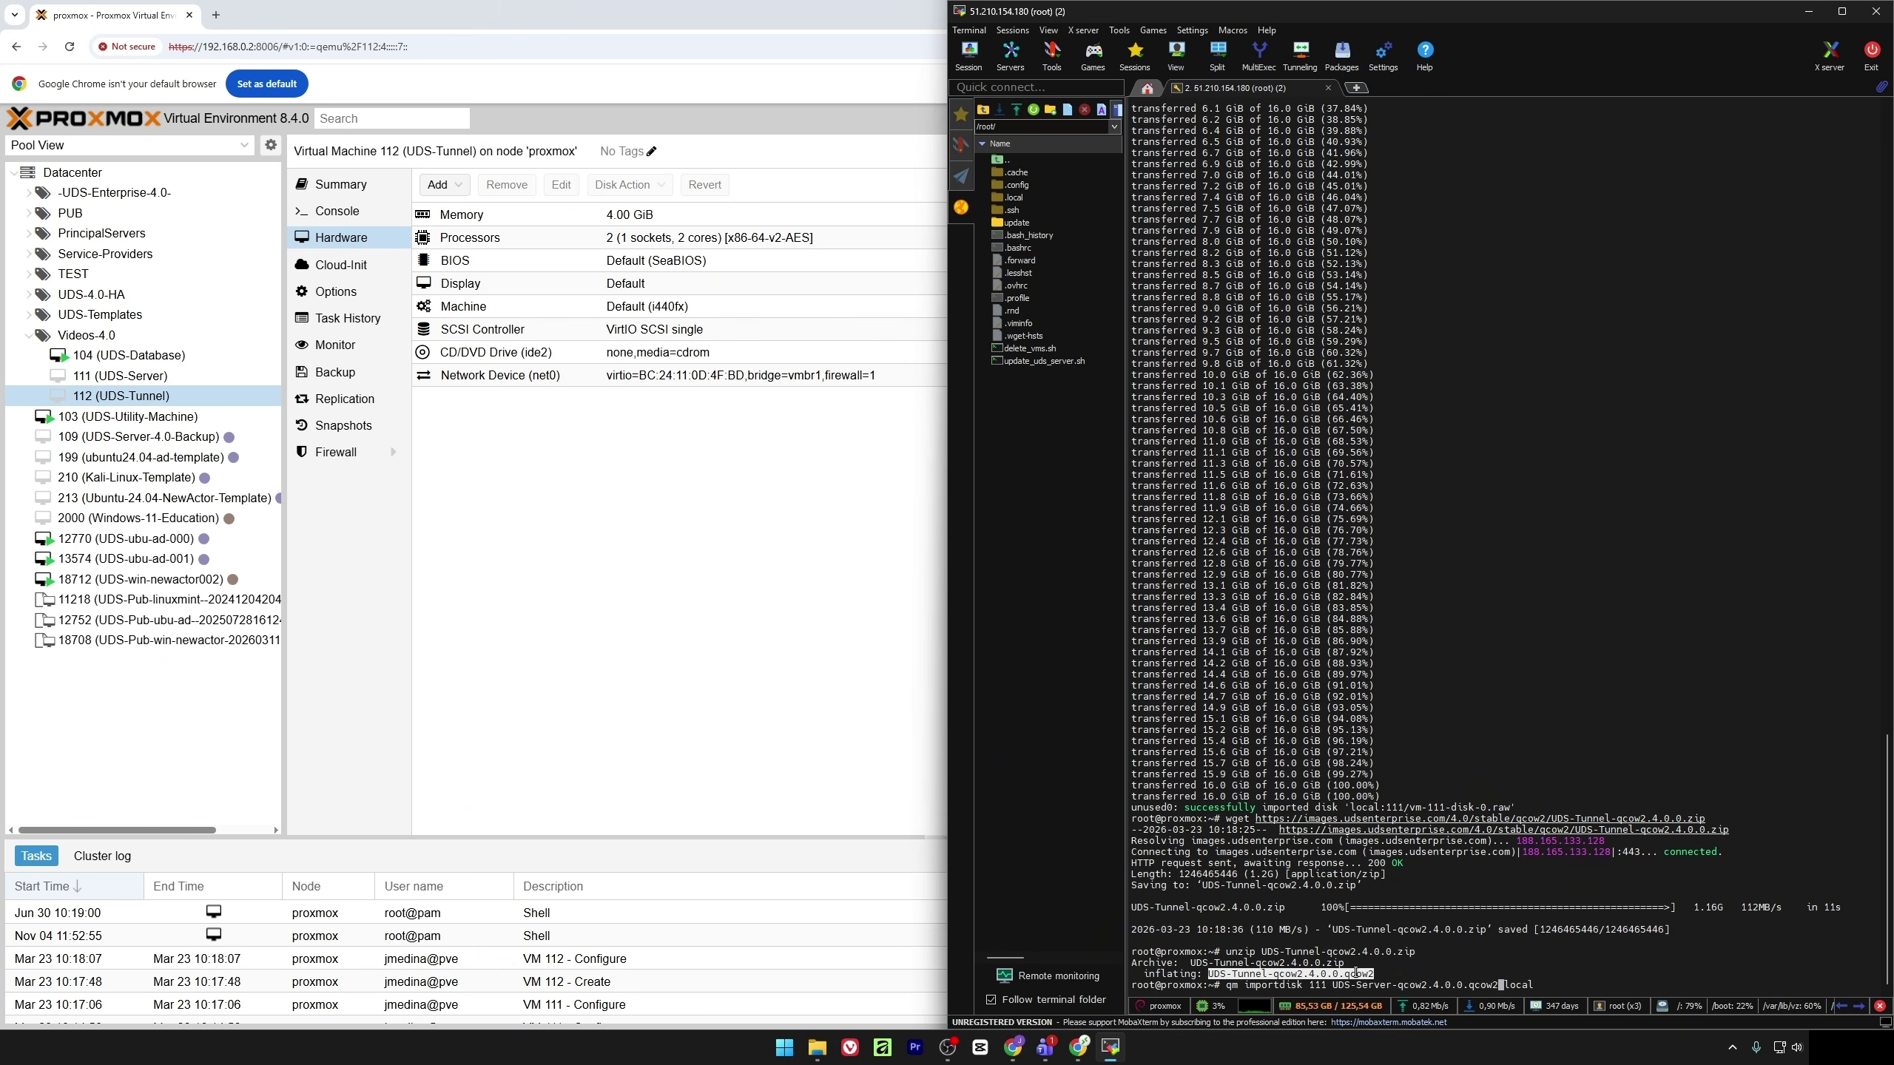
key("BackSpace")
key("BackSpace")
key("BackSpace")
key("BackSpace")
key("BackSpace")
key("BackSpace")
key("BackSpace")
key("BackSpace")
key("BackSpace")
key("BackSpace")
key("BackSpace")
key("BackSpace")
key("BackSpace")
key("BackSpace")
key("BackSpace")
key("BackSpace")
key("BackSpace")
key("BackSpace")
key("BackSpace")
key("BackSpace")
type("2 UDS-Tunnel-qcow2.4.0.0.qcow2")
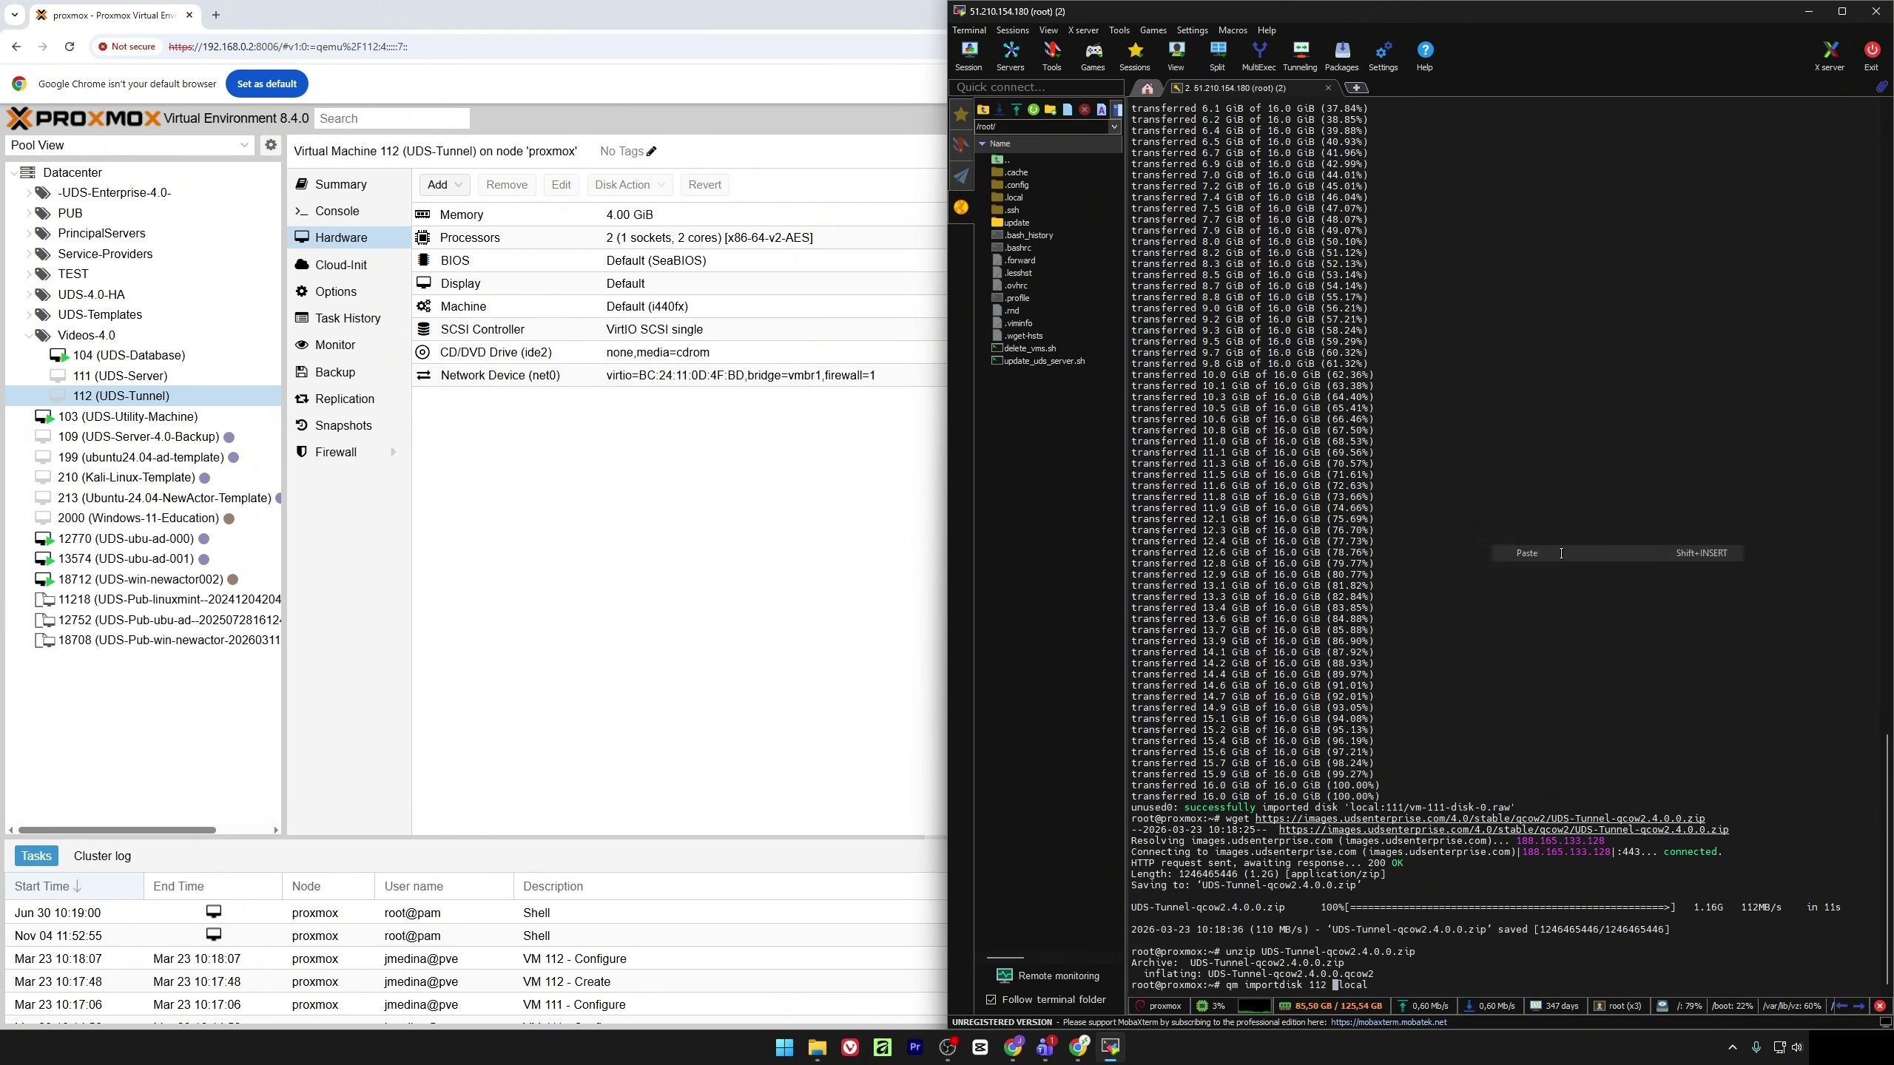
key("Return")
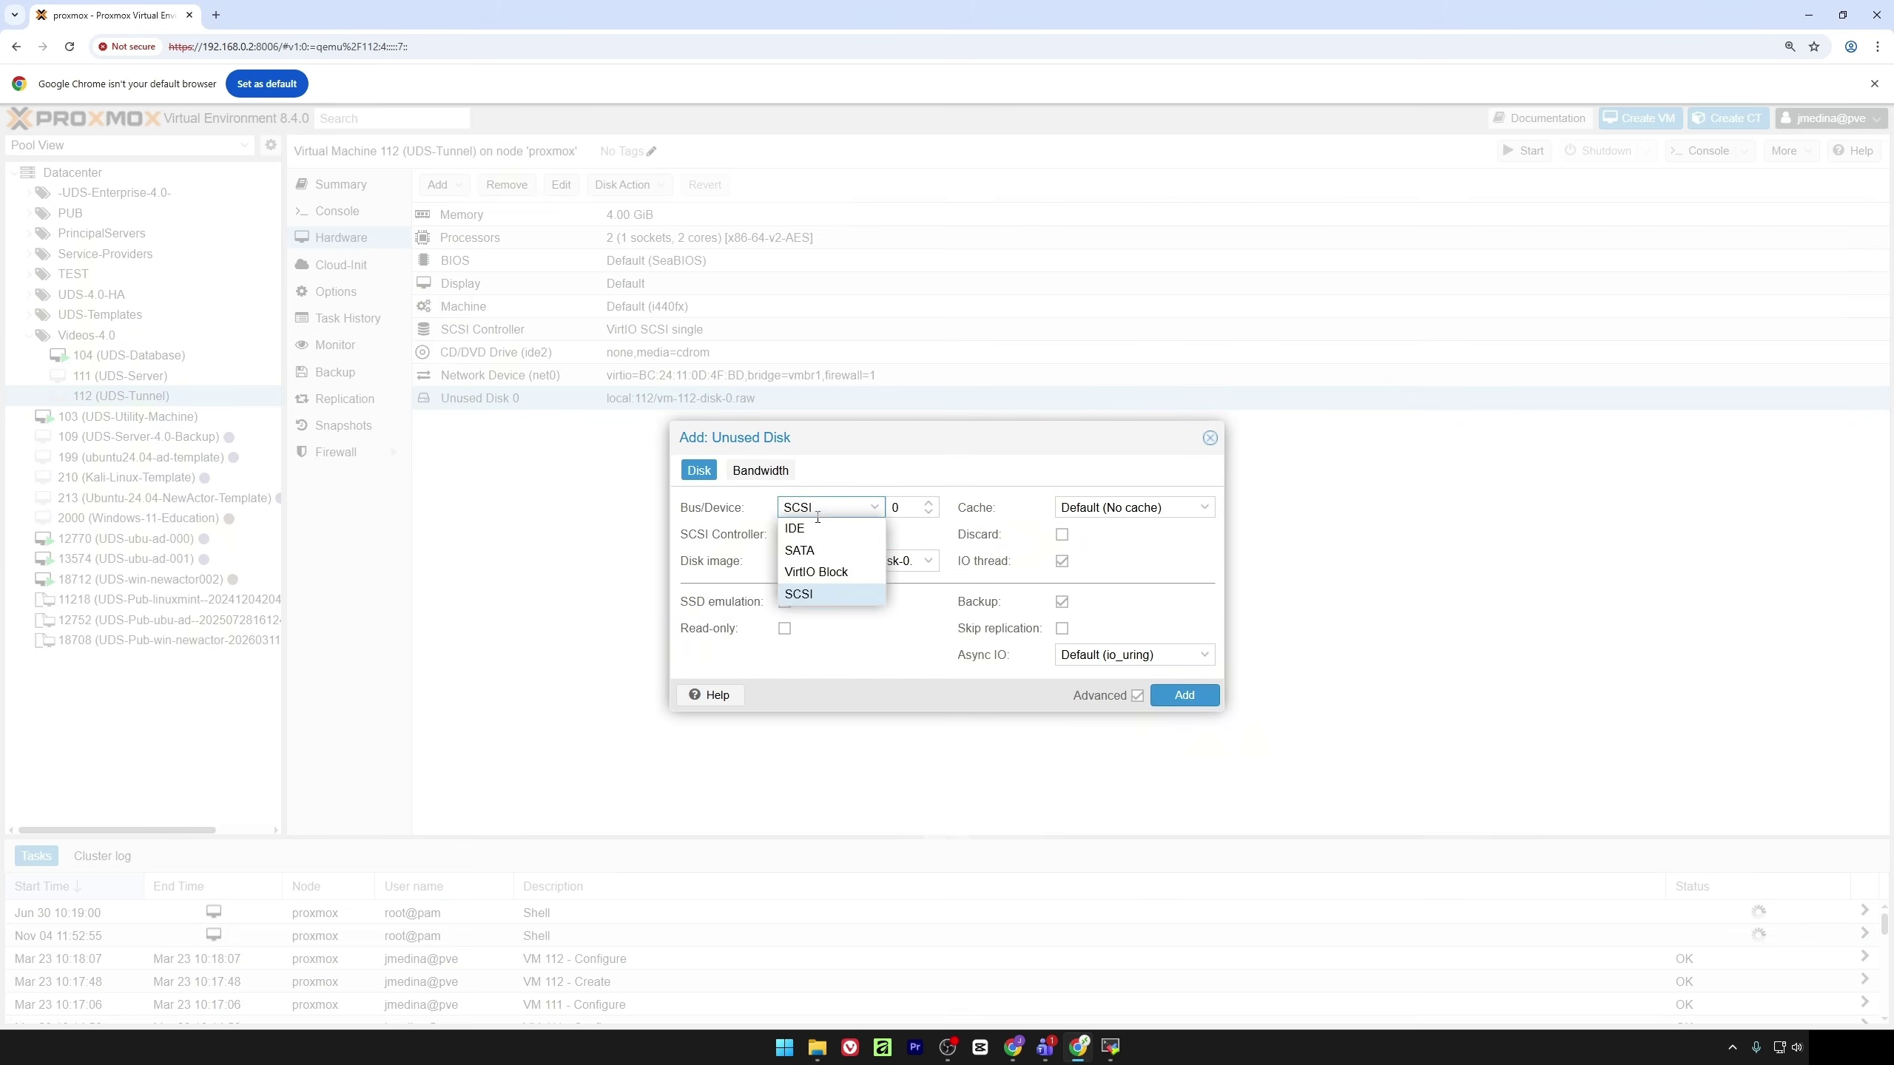
Attach VM 112's imported disk as IDE, boot from ide0 first, then select VM 104
left_click(802, 518)
left_click(1186, 700)
double_click(523, 316)
left_click(760, 554)
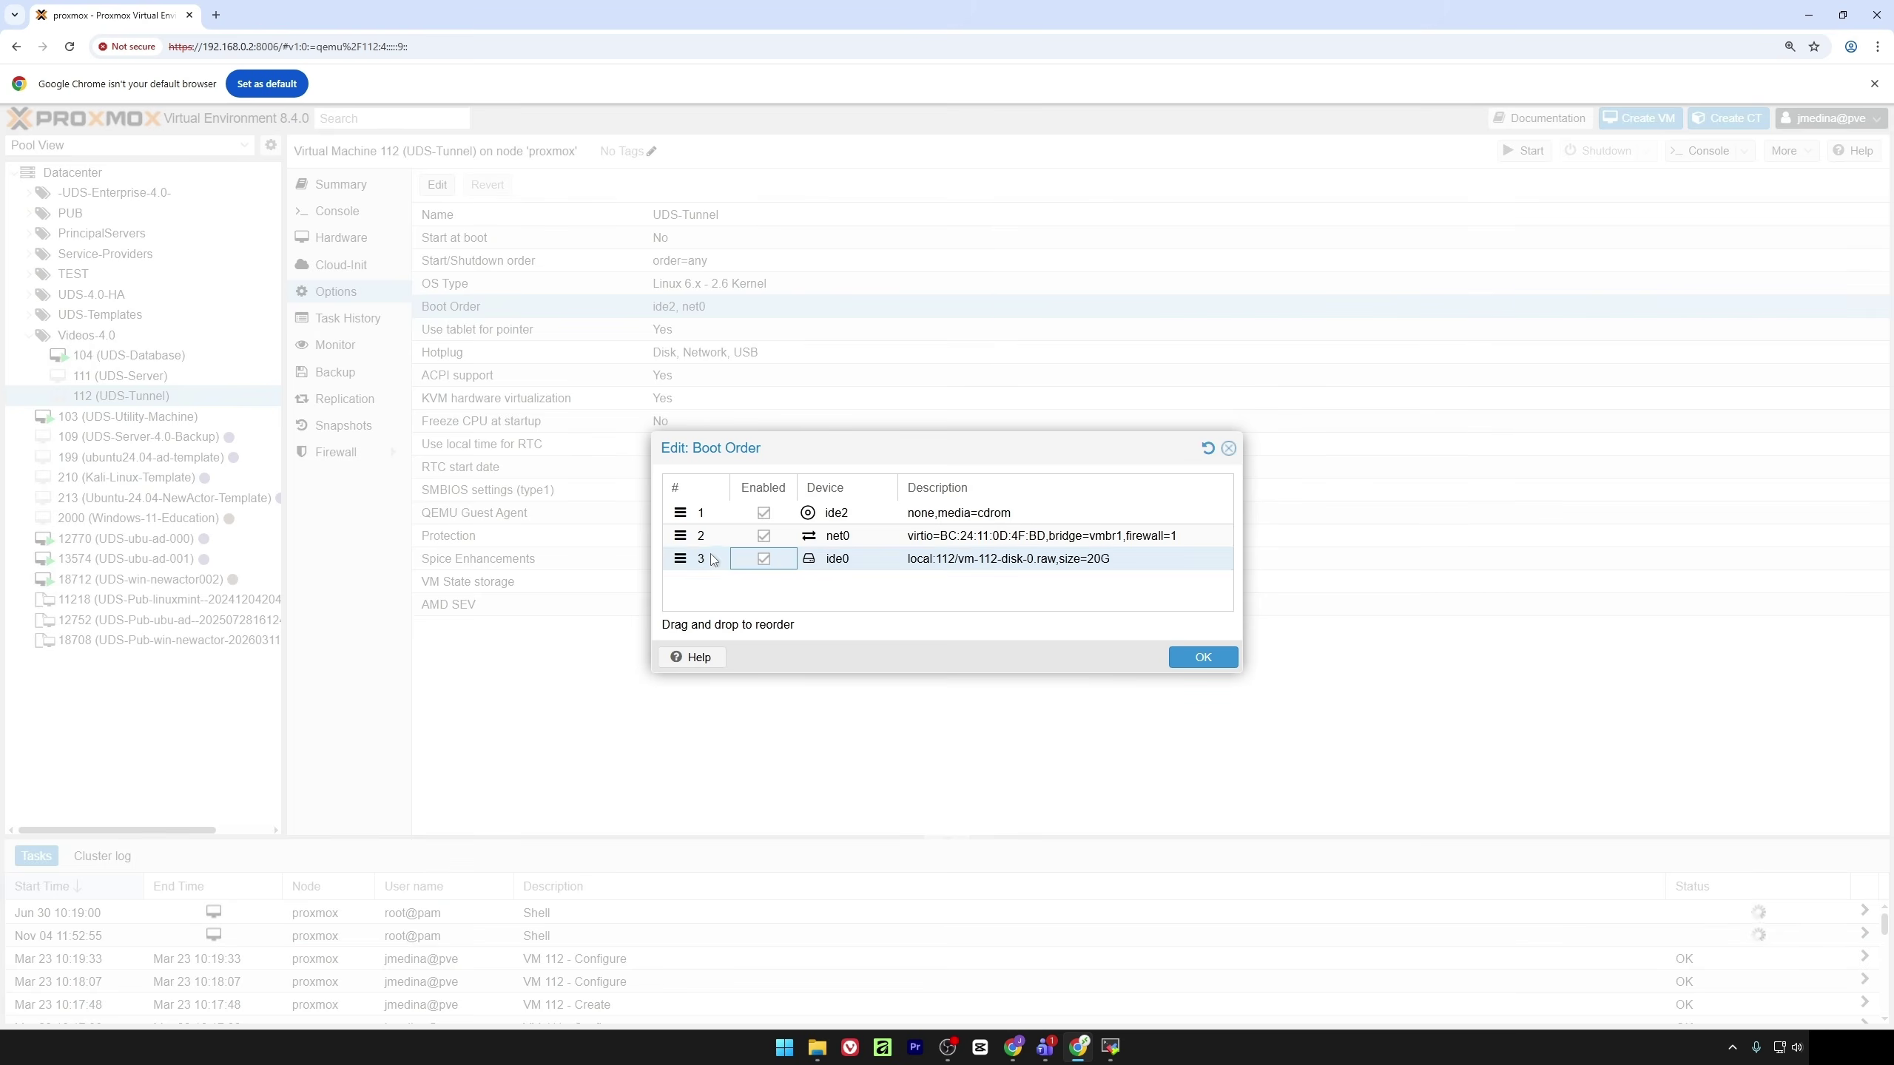
left_click_drag(685, 554, 684, 495)
left_click(1190, 661)
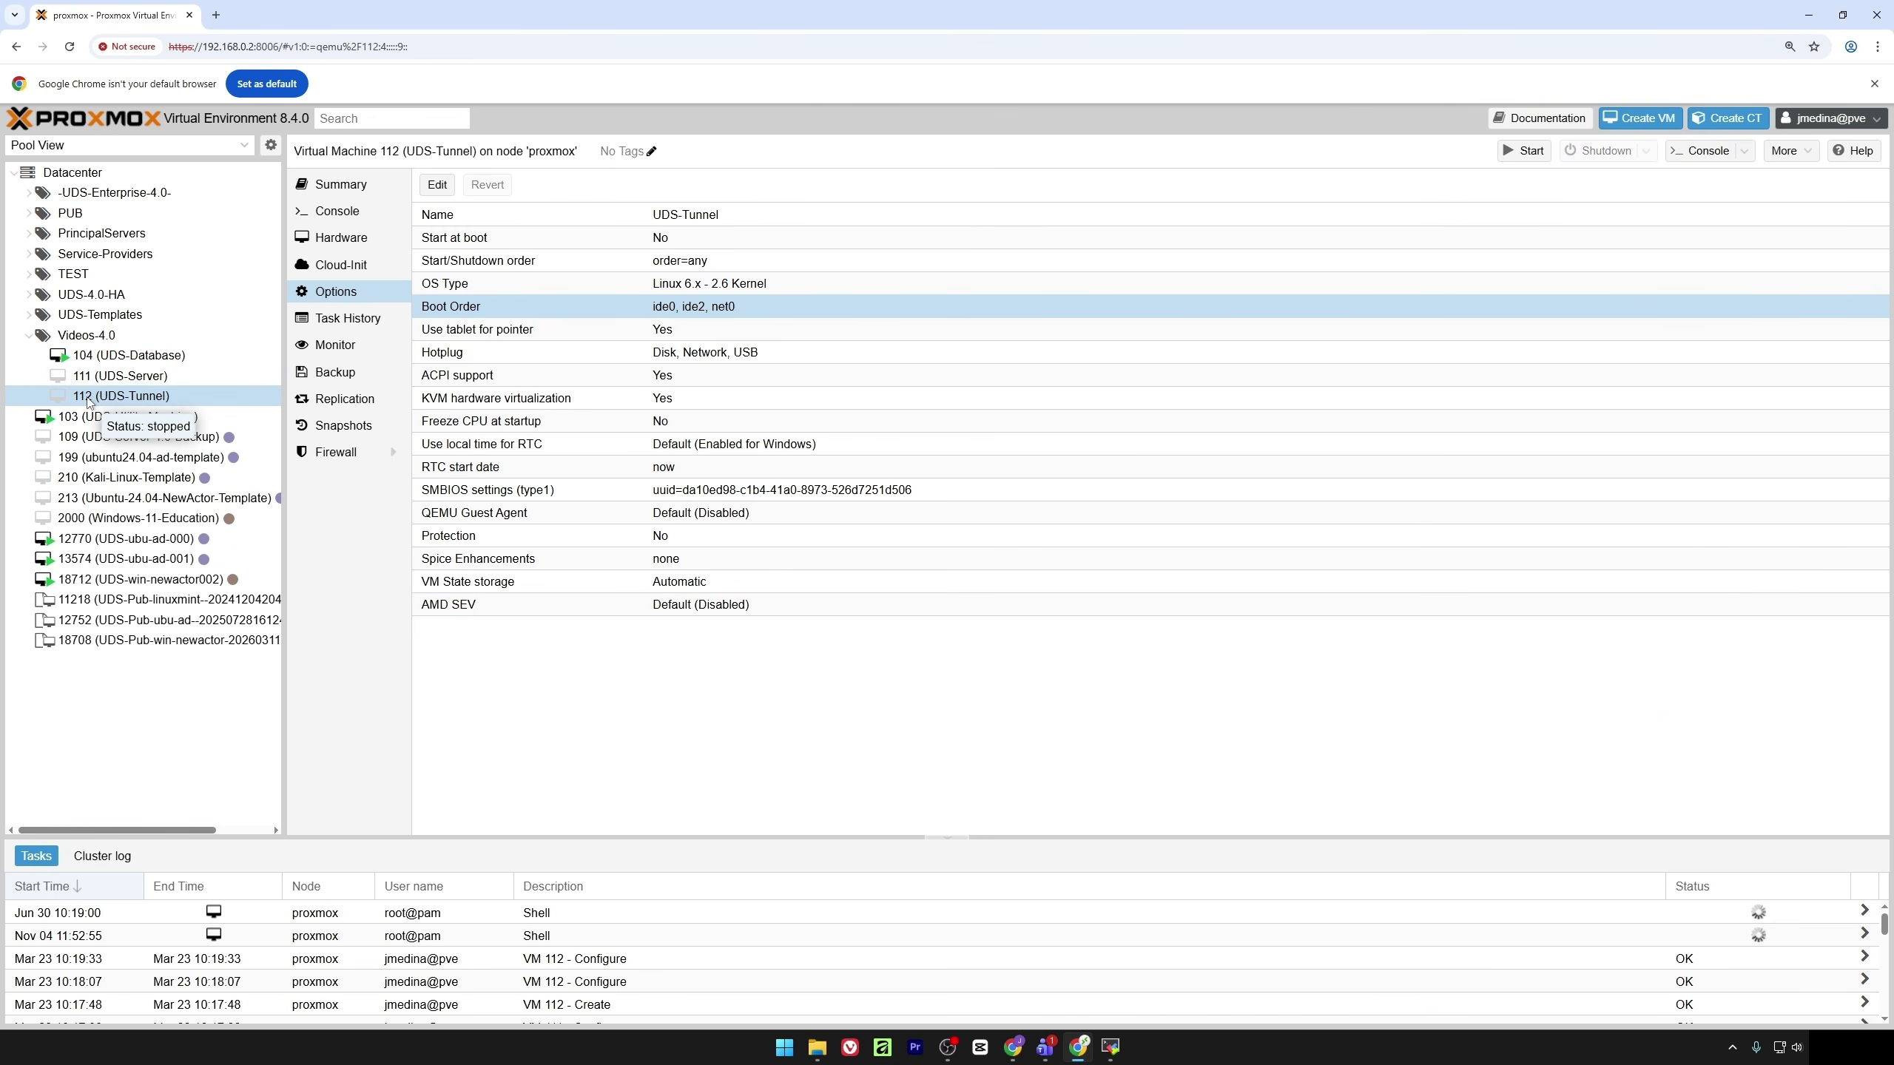
left_click(122, 356)
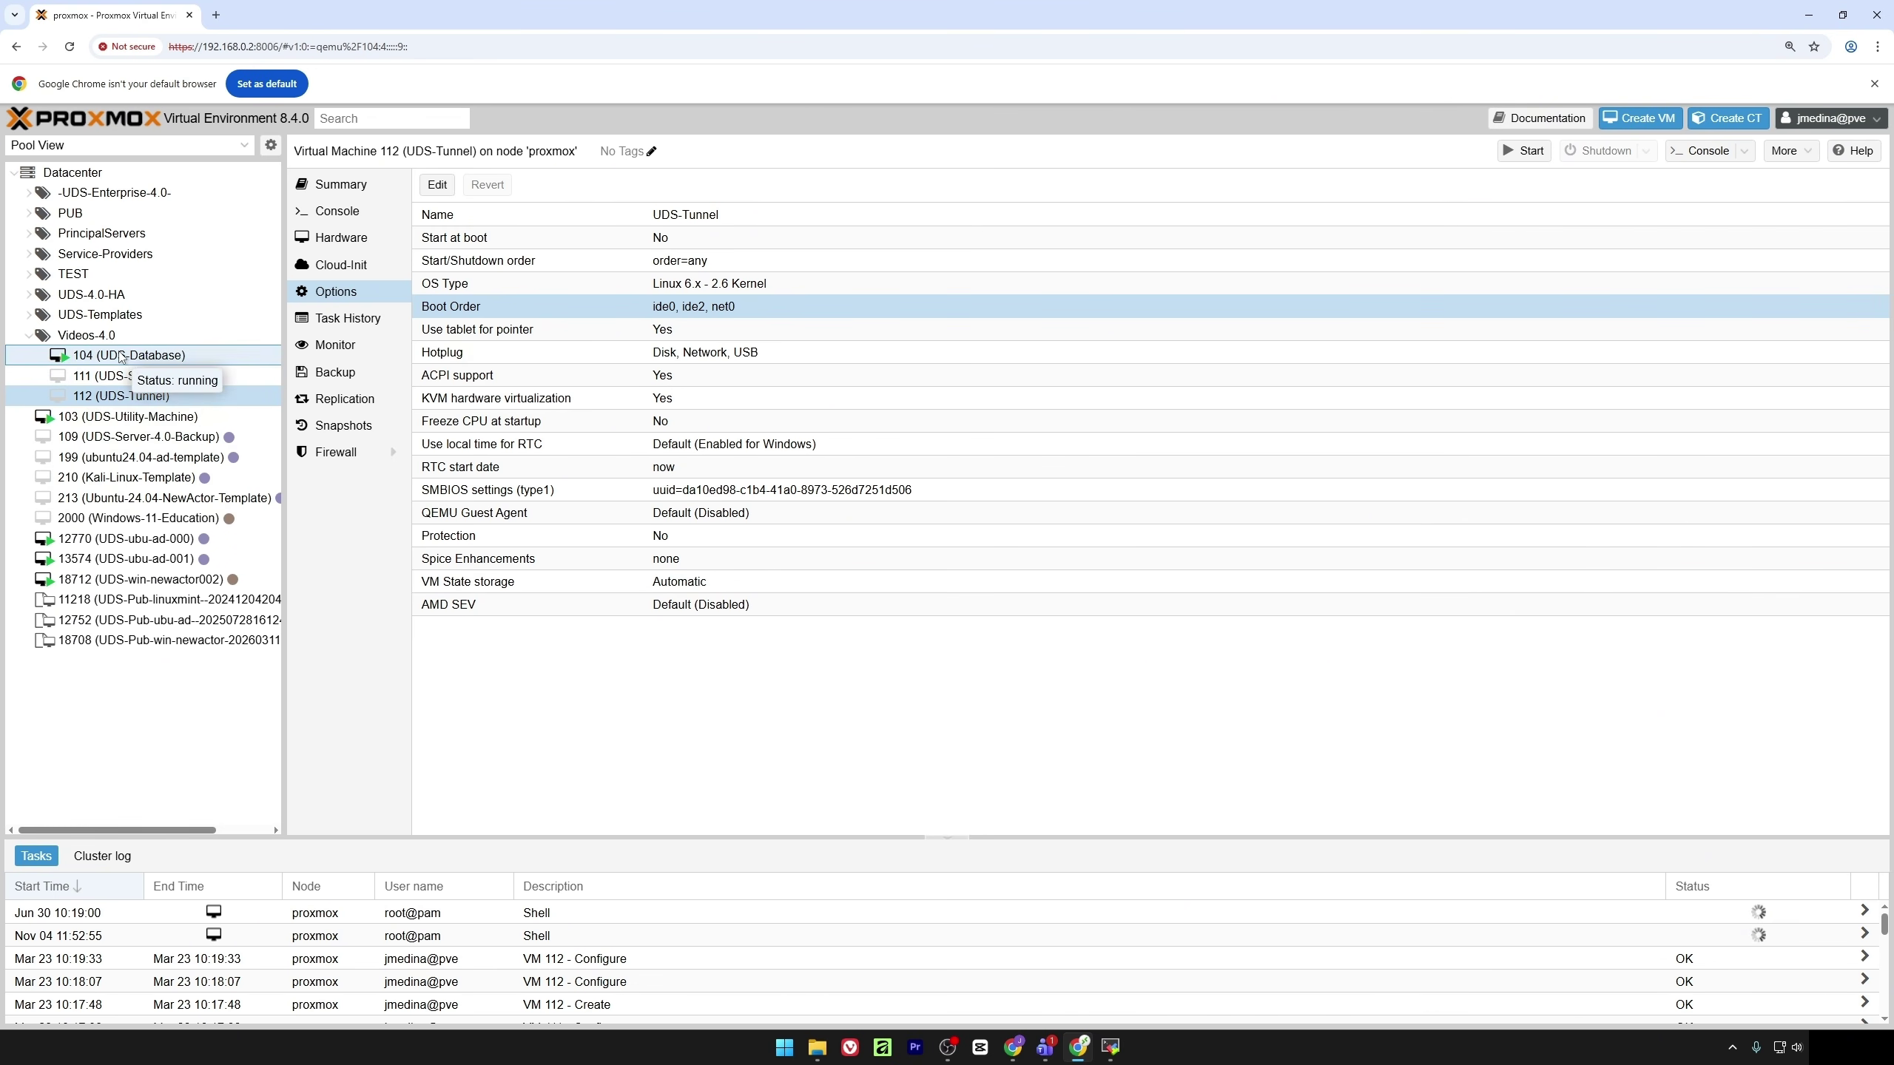
Open VM 104's console and enter root as the login user name
left_click(357, 218)
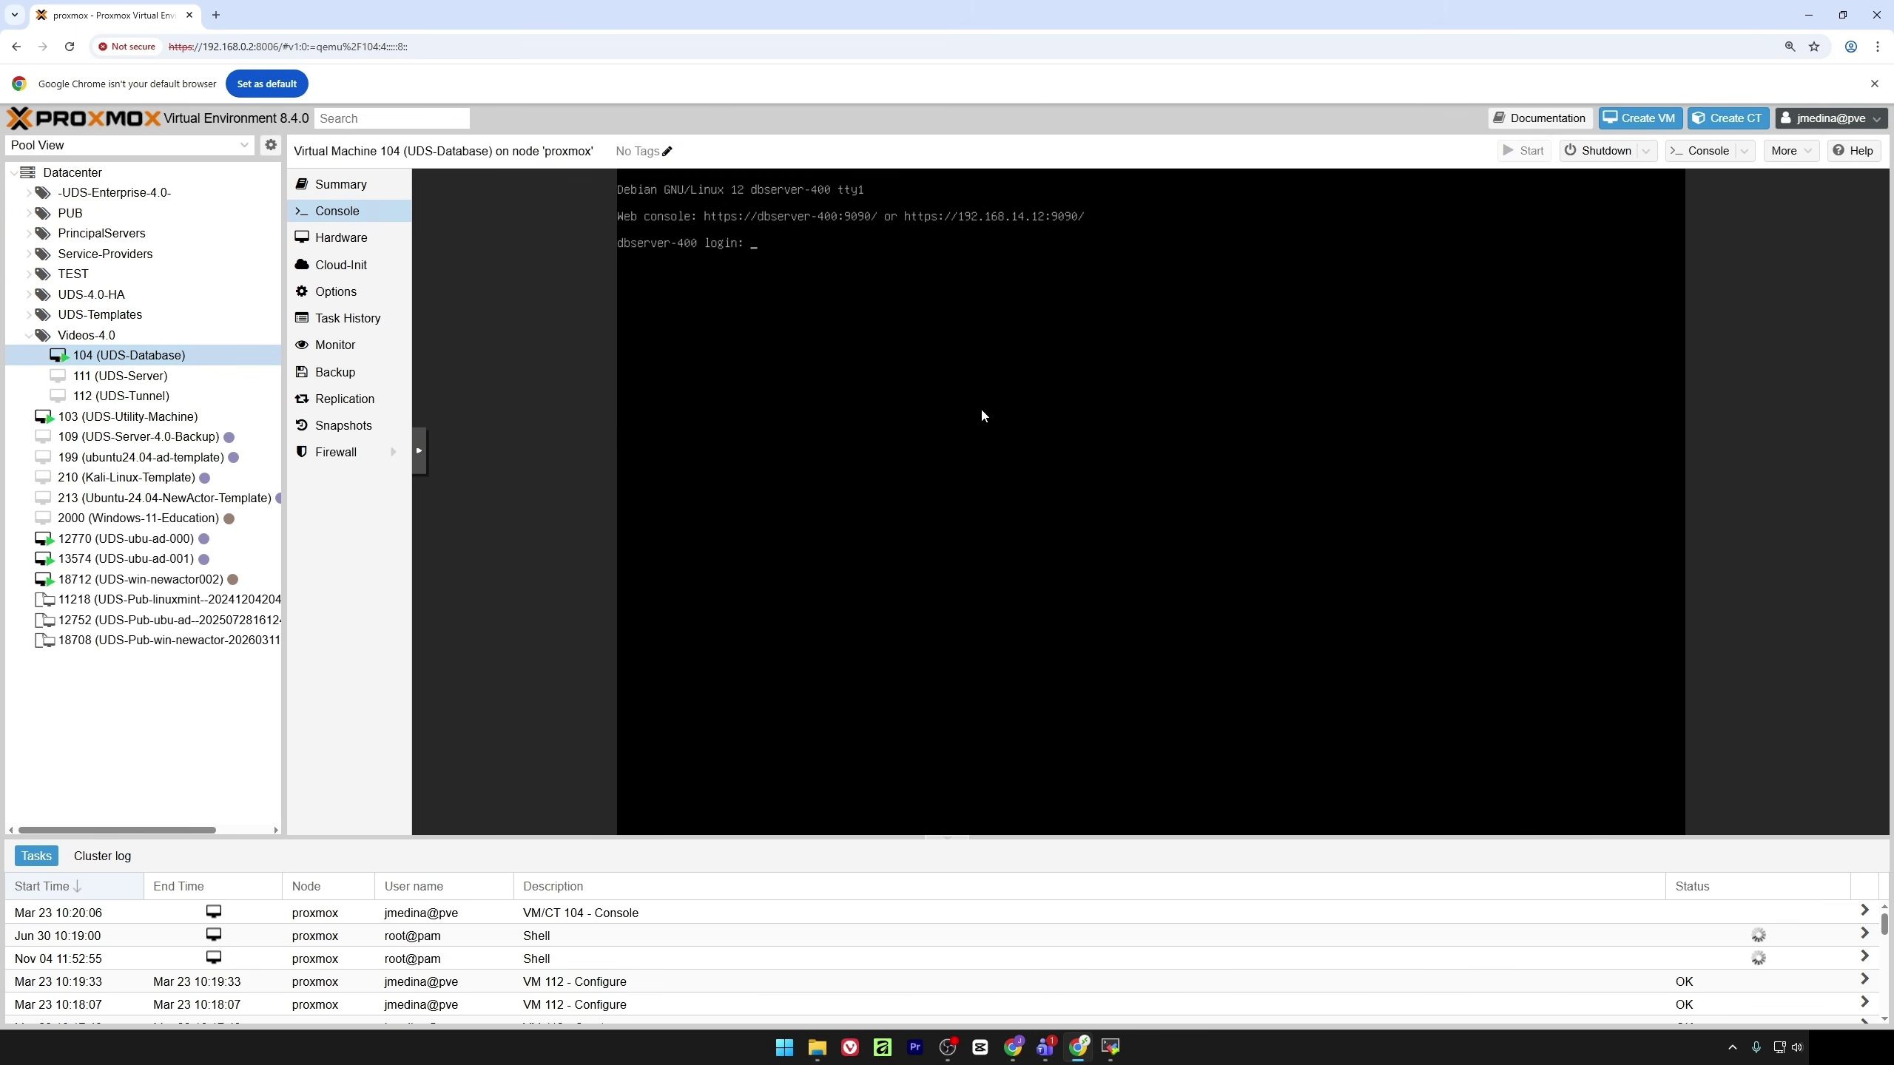
type("root")
key("Return")
key("Return")
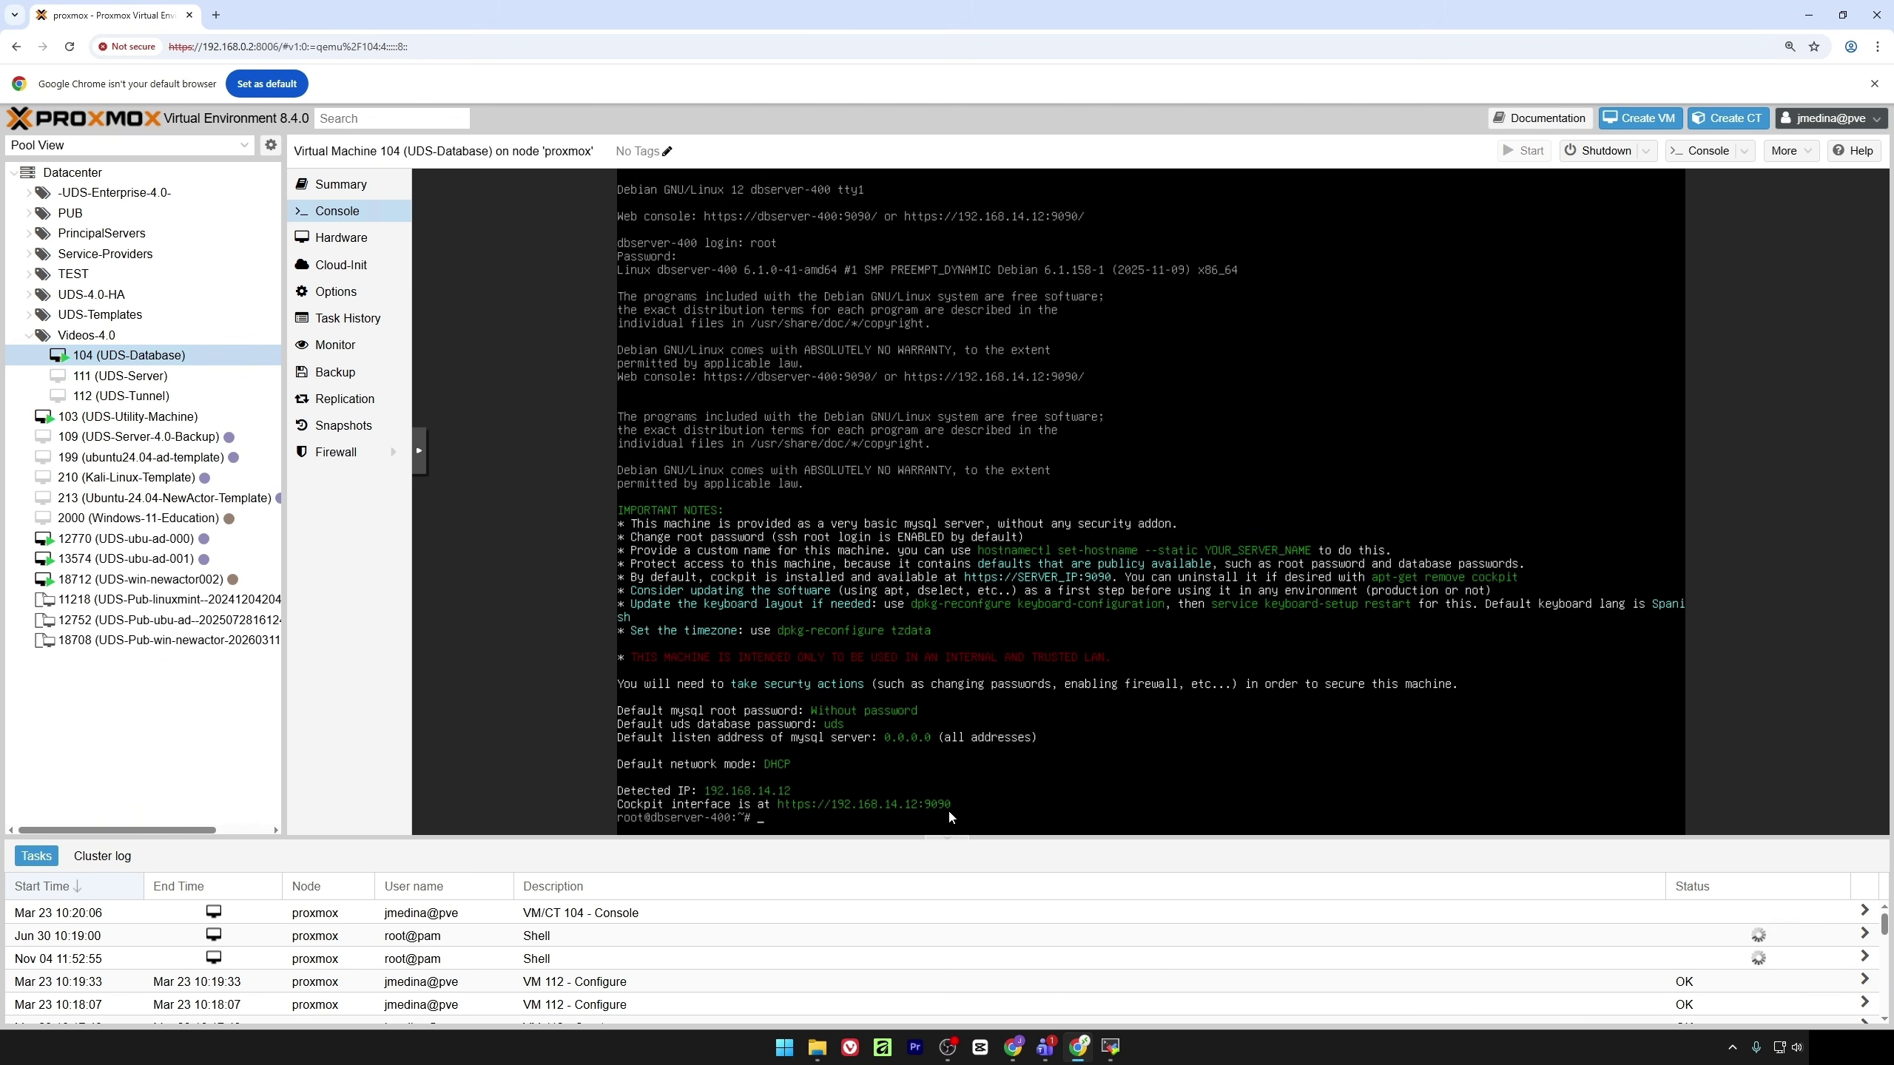
Load 192.168.14.12:9090 in a new tab and proceed past the certificate warning
left_click(215, 15)
type("192")
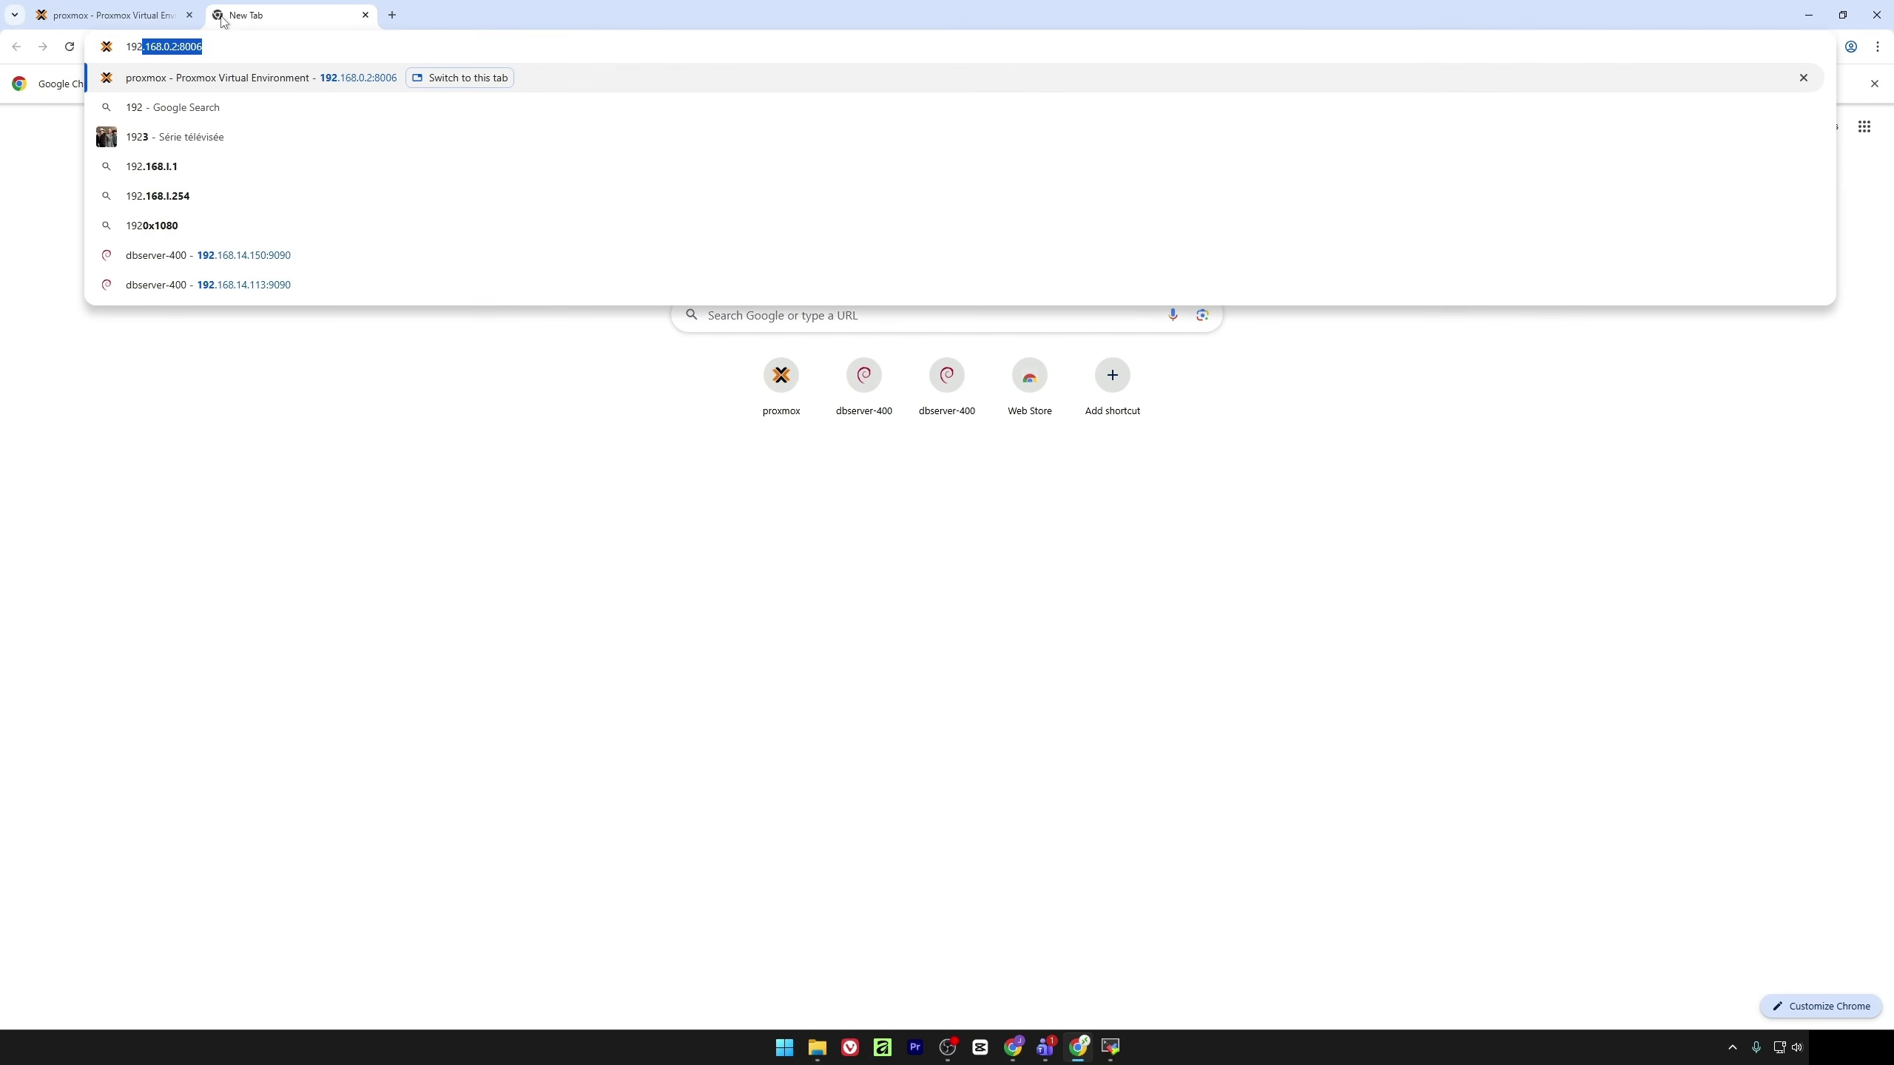
type(".168.11")
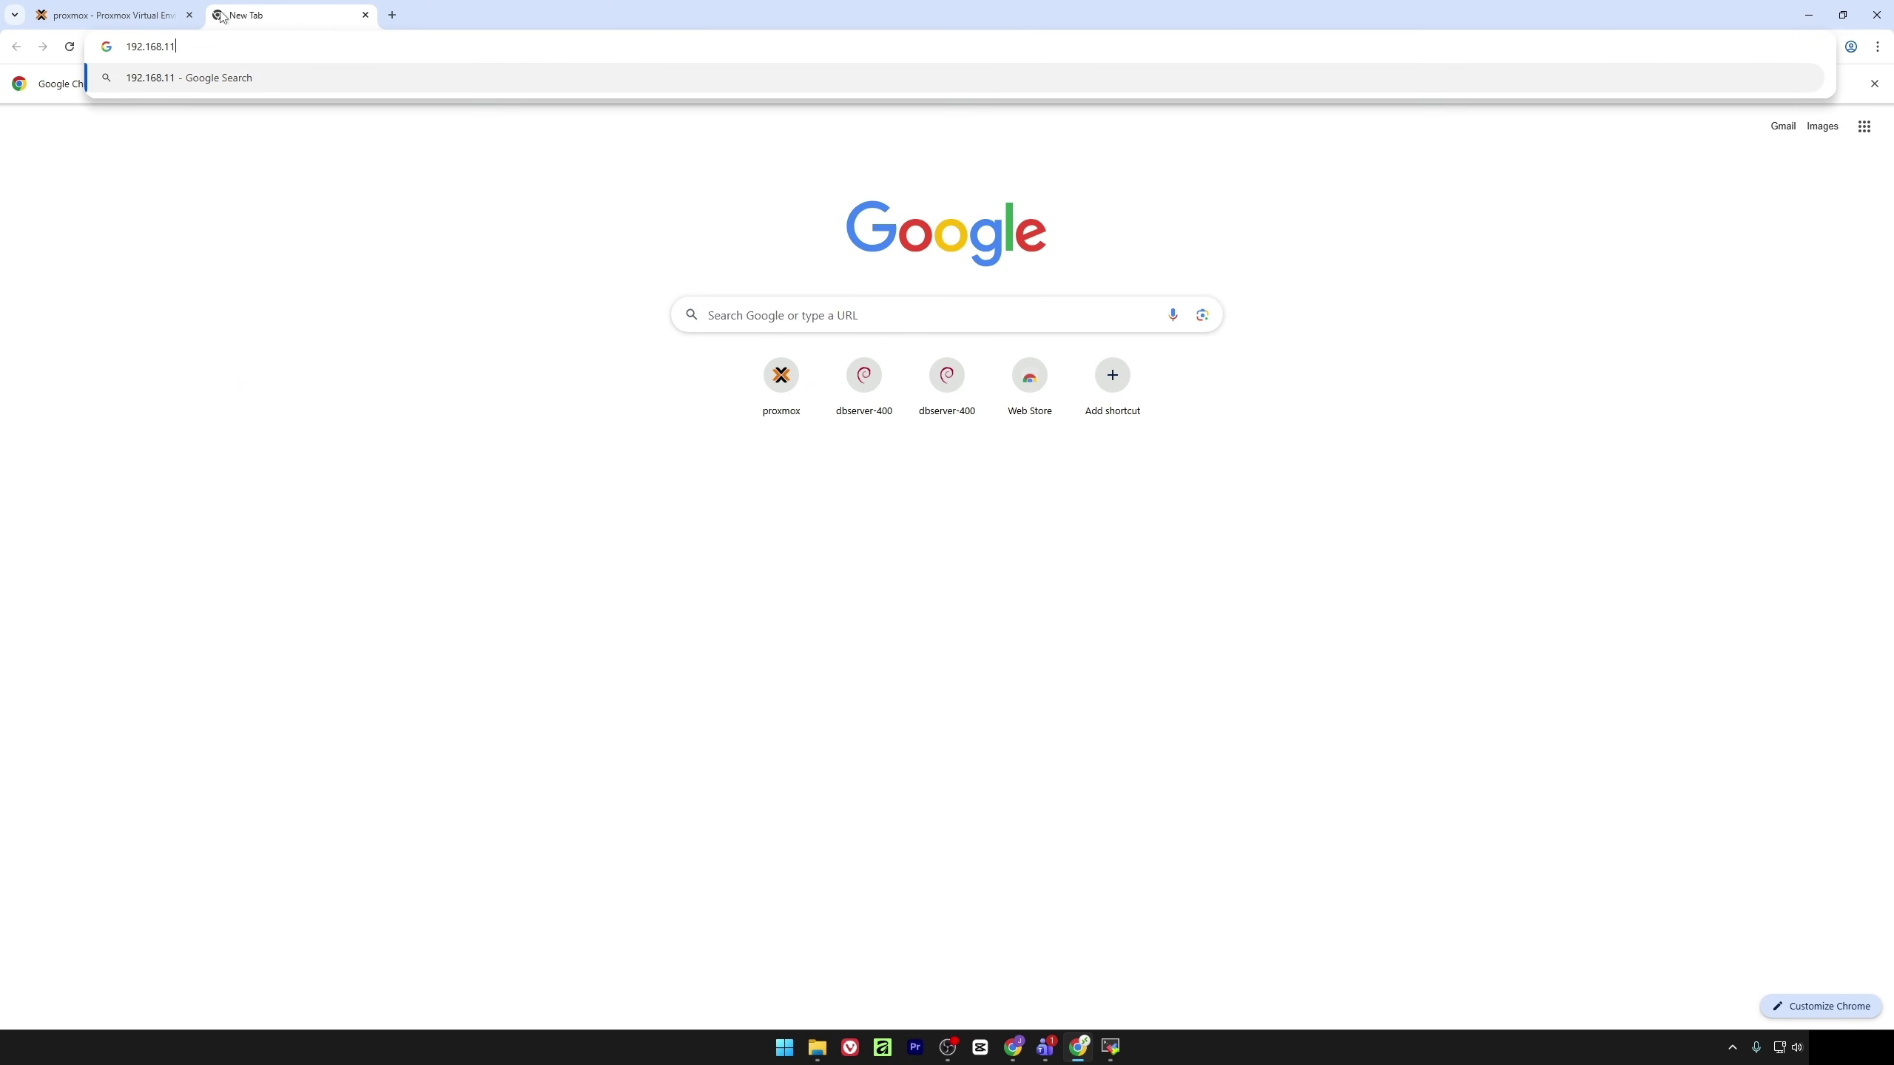
left_click(108, 9)
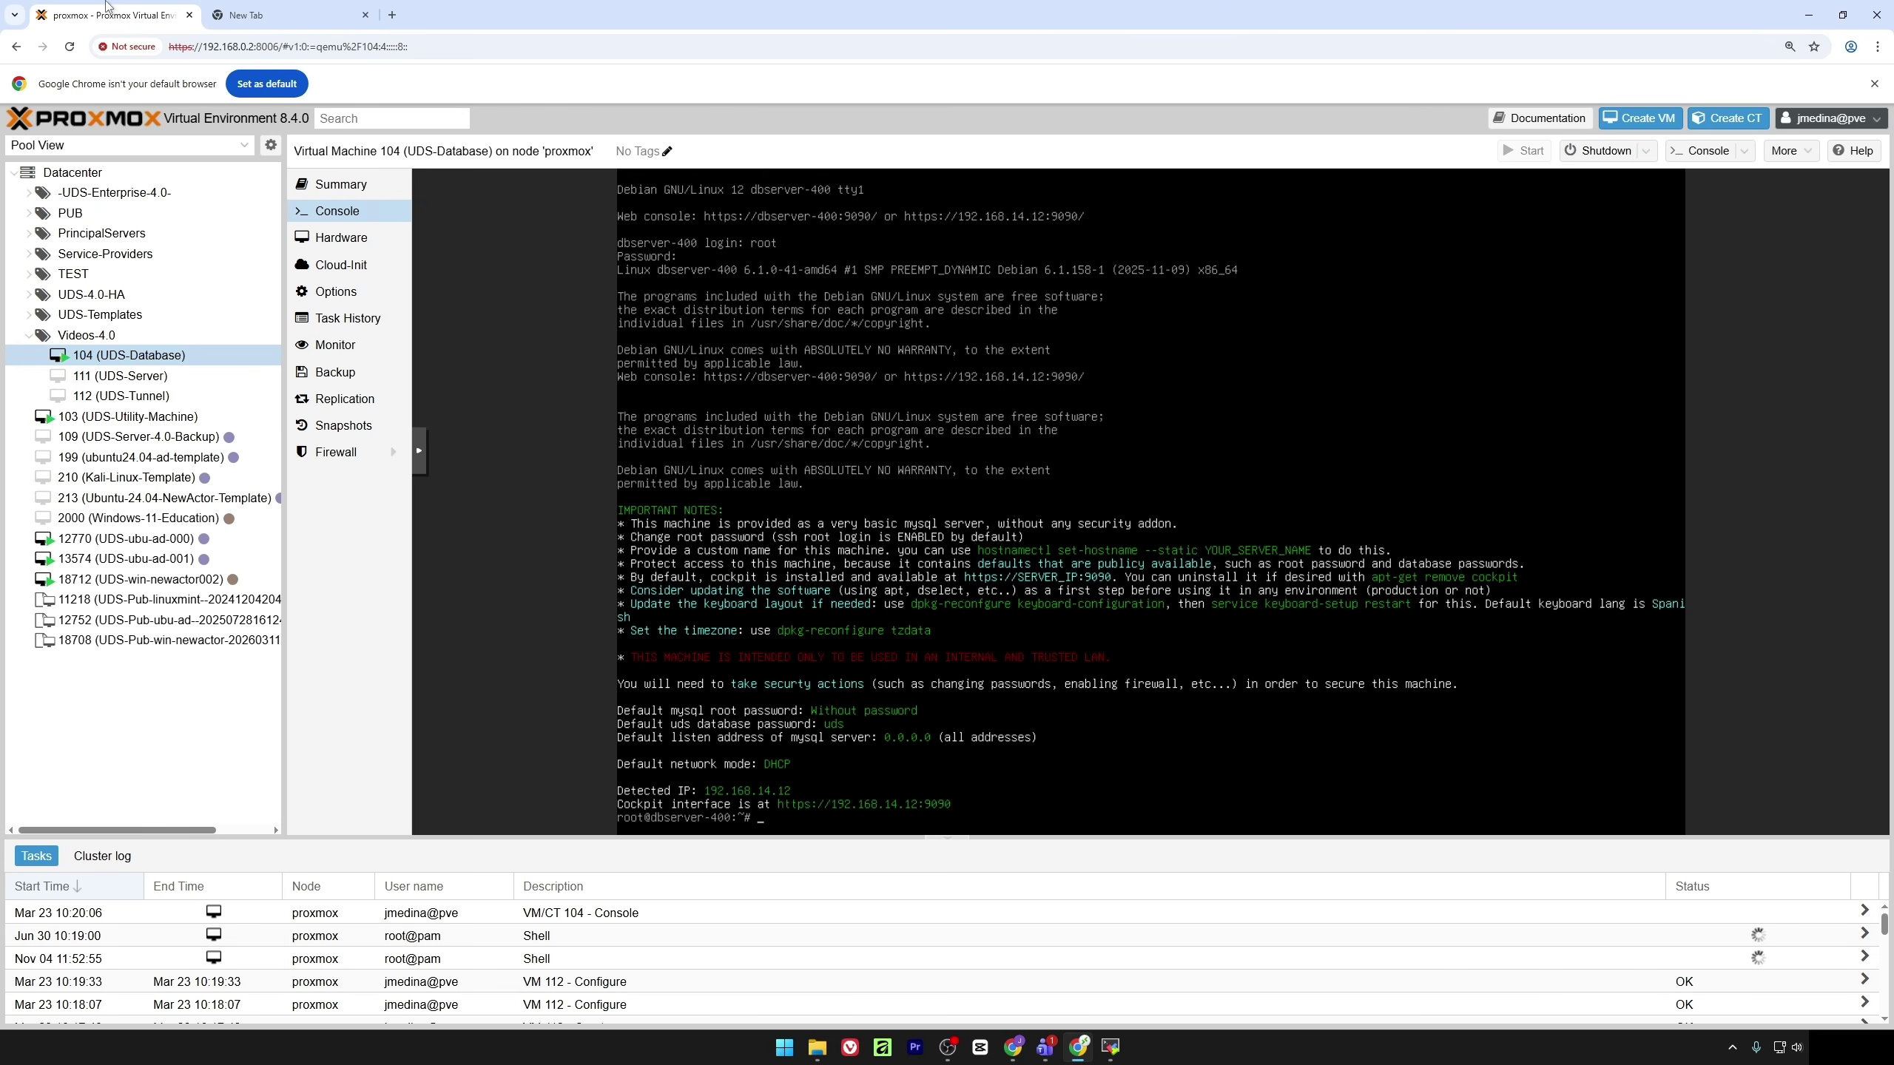
left_click(276, 9)
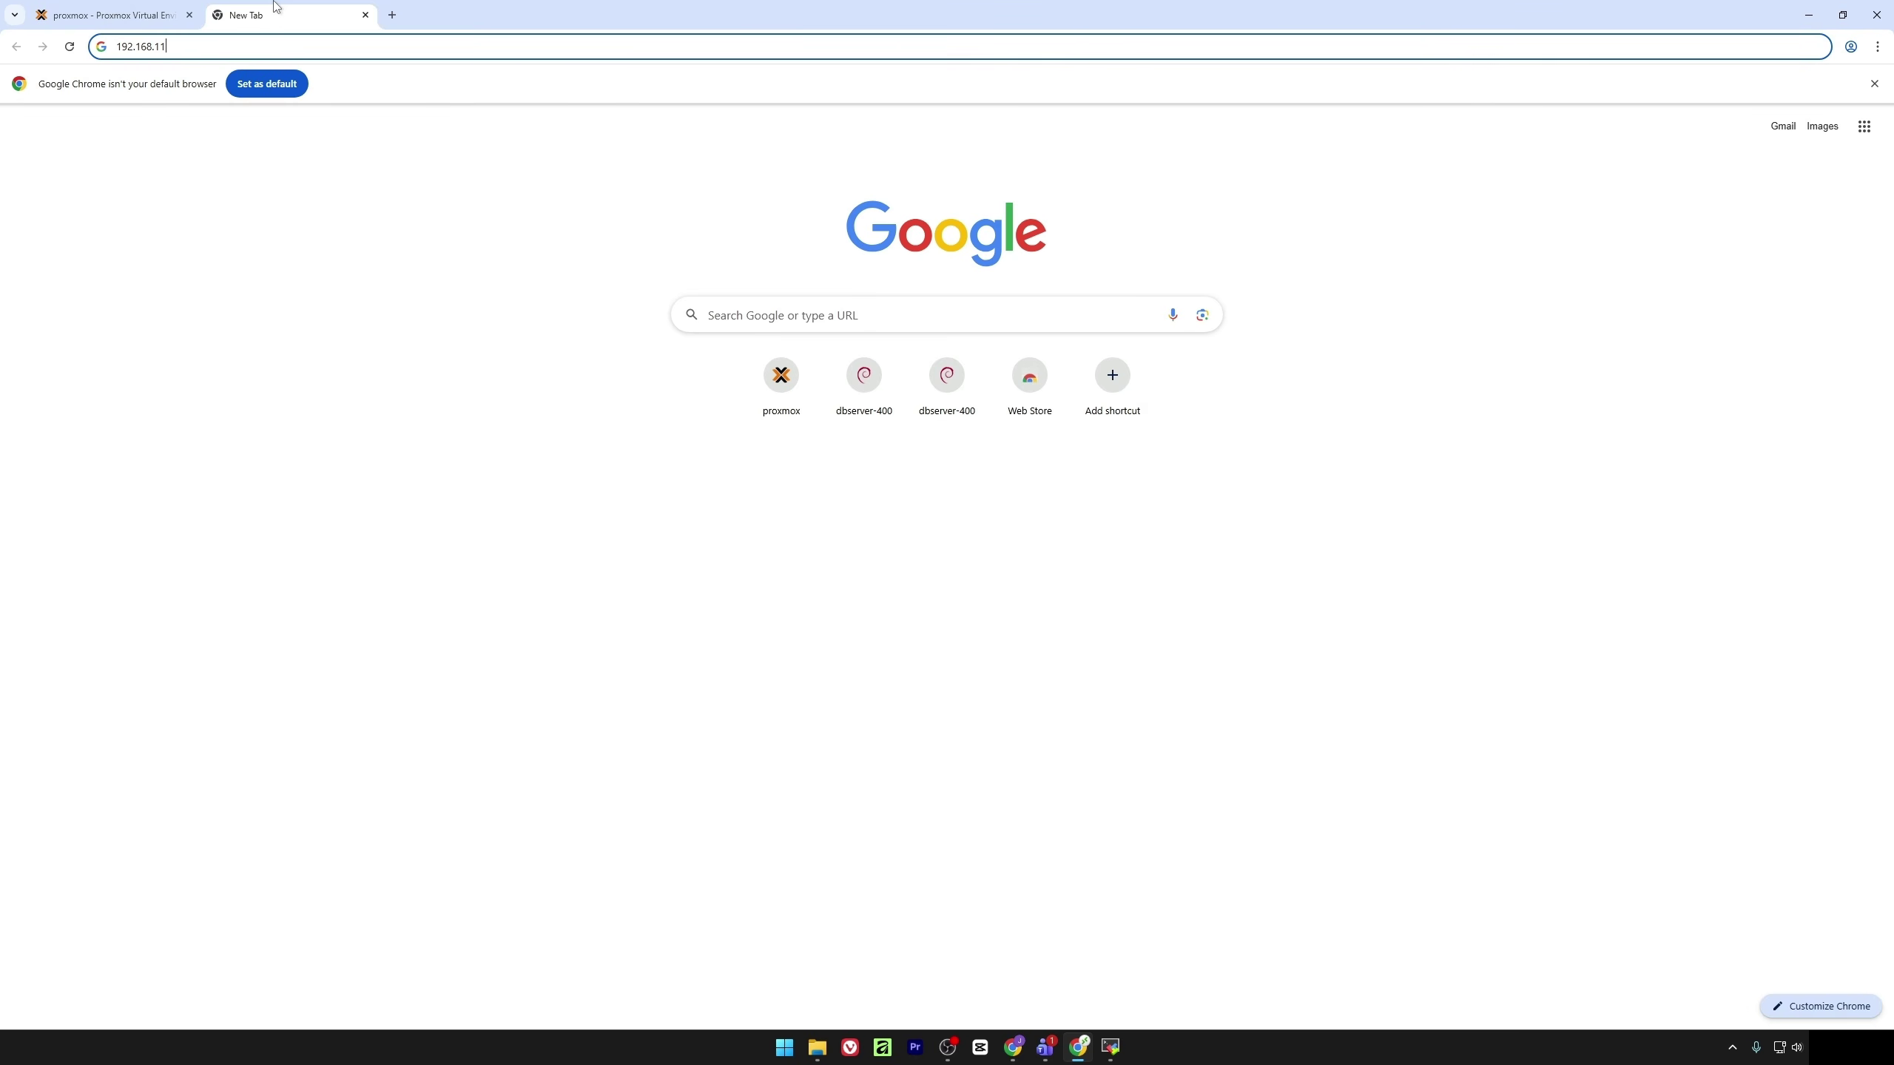
type("11")
key("BackSpace")
type("4.12")
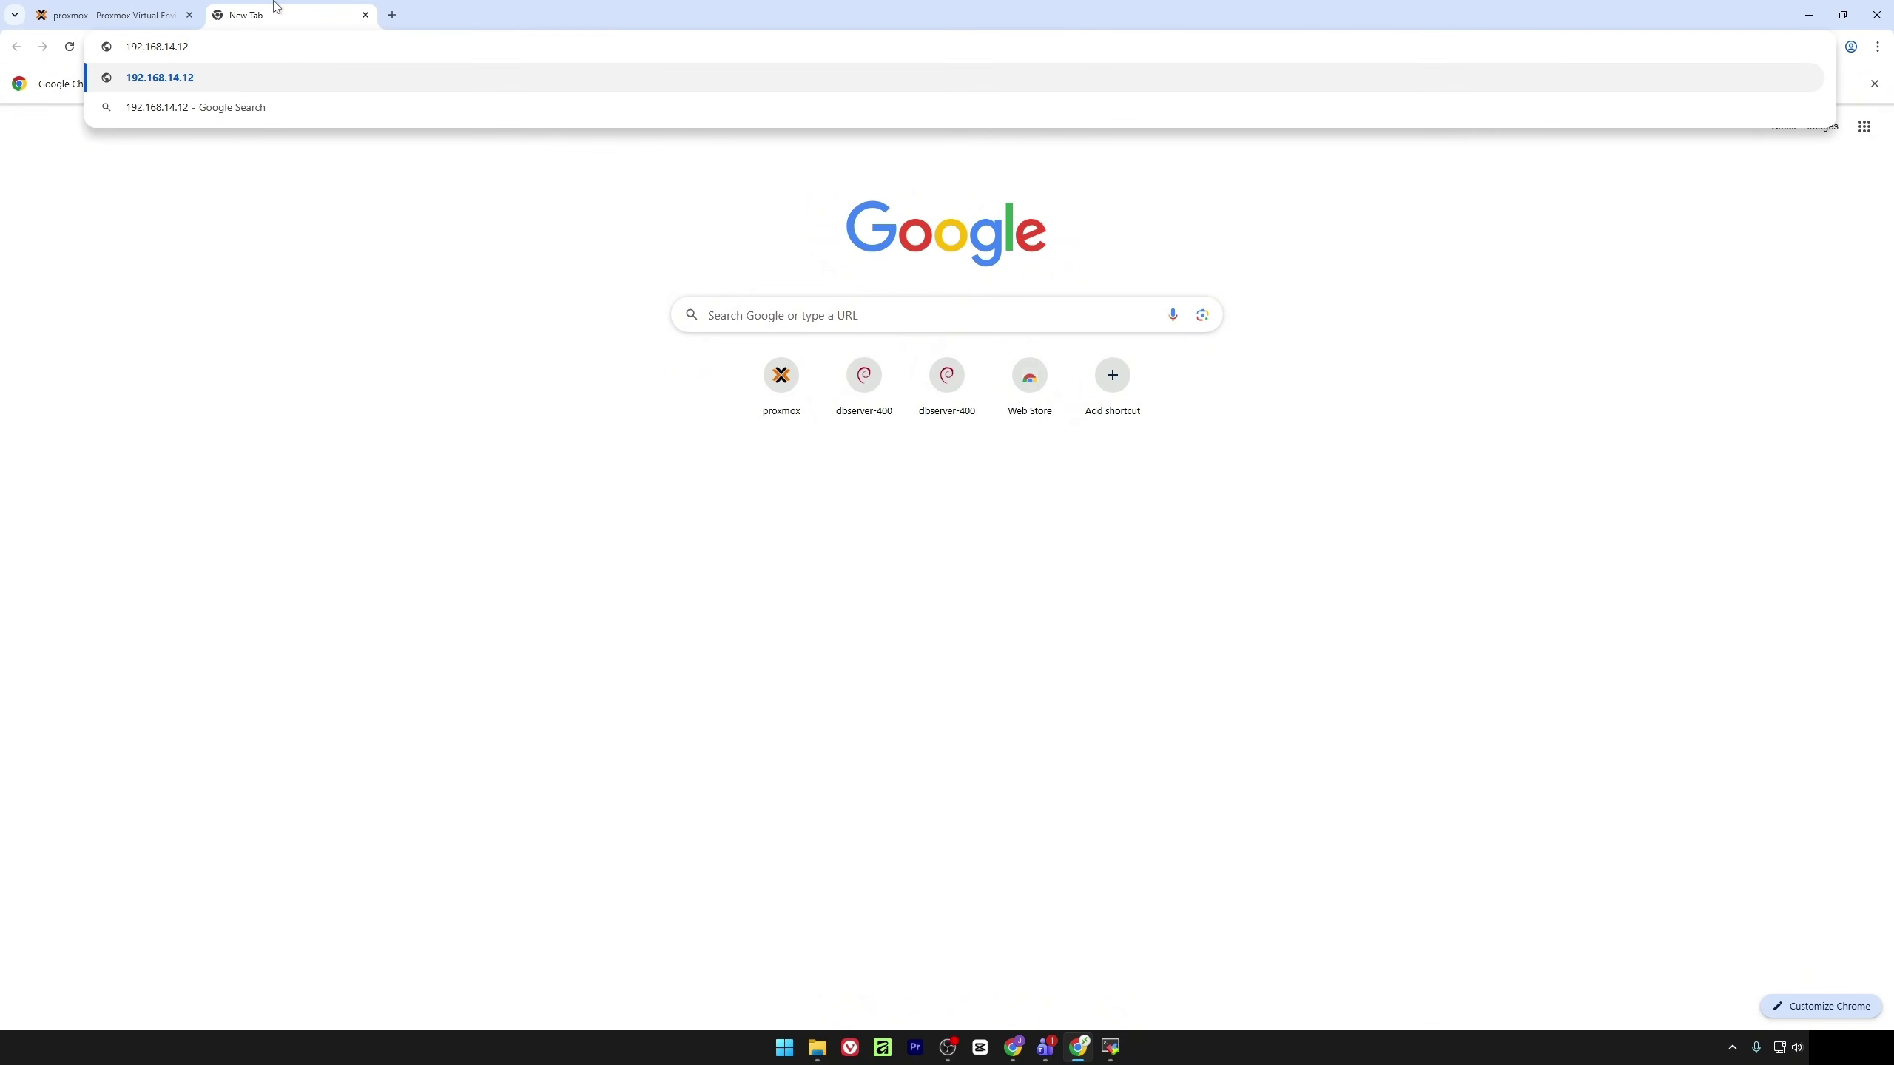
type(":9090")
key("Return")
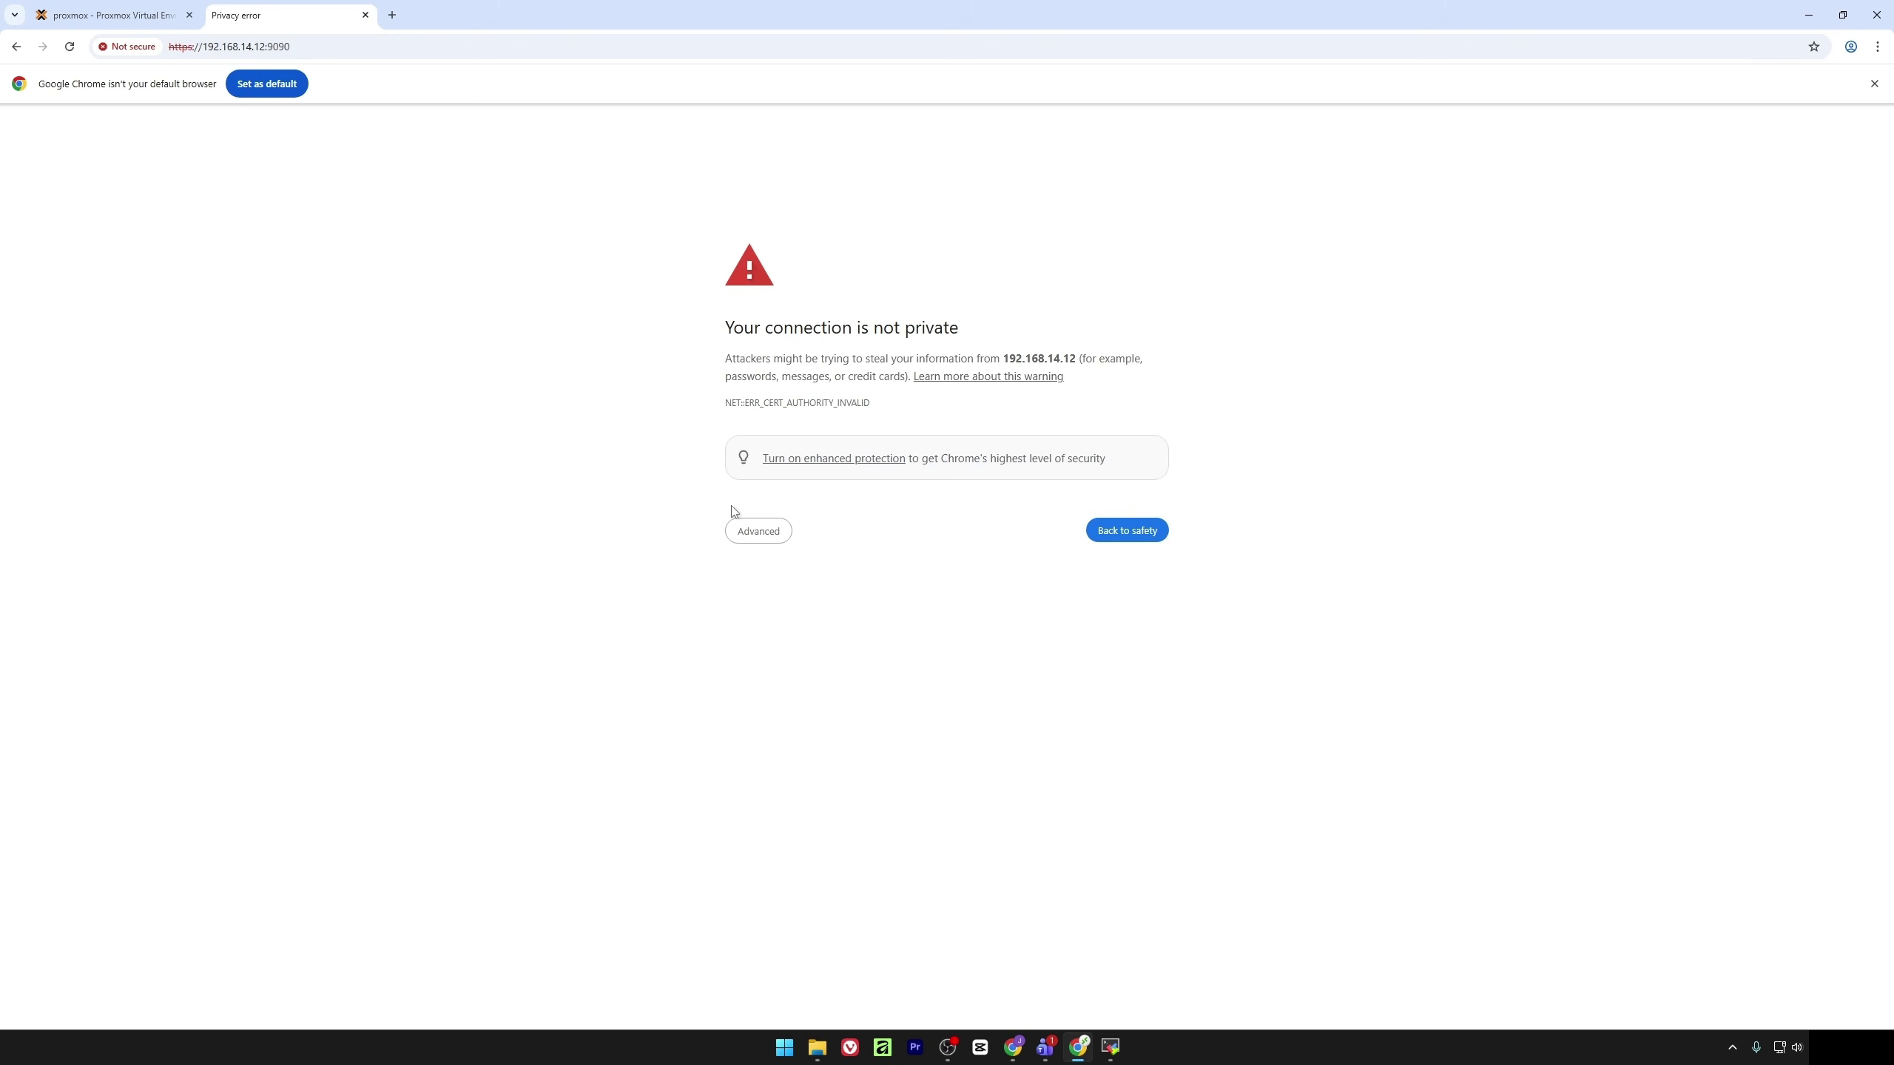
left_click(753, 531)
left_click(850, 646)
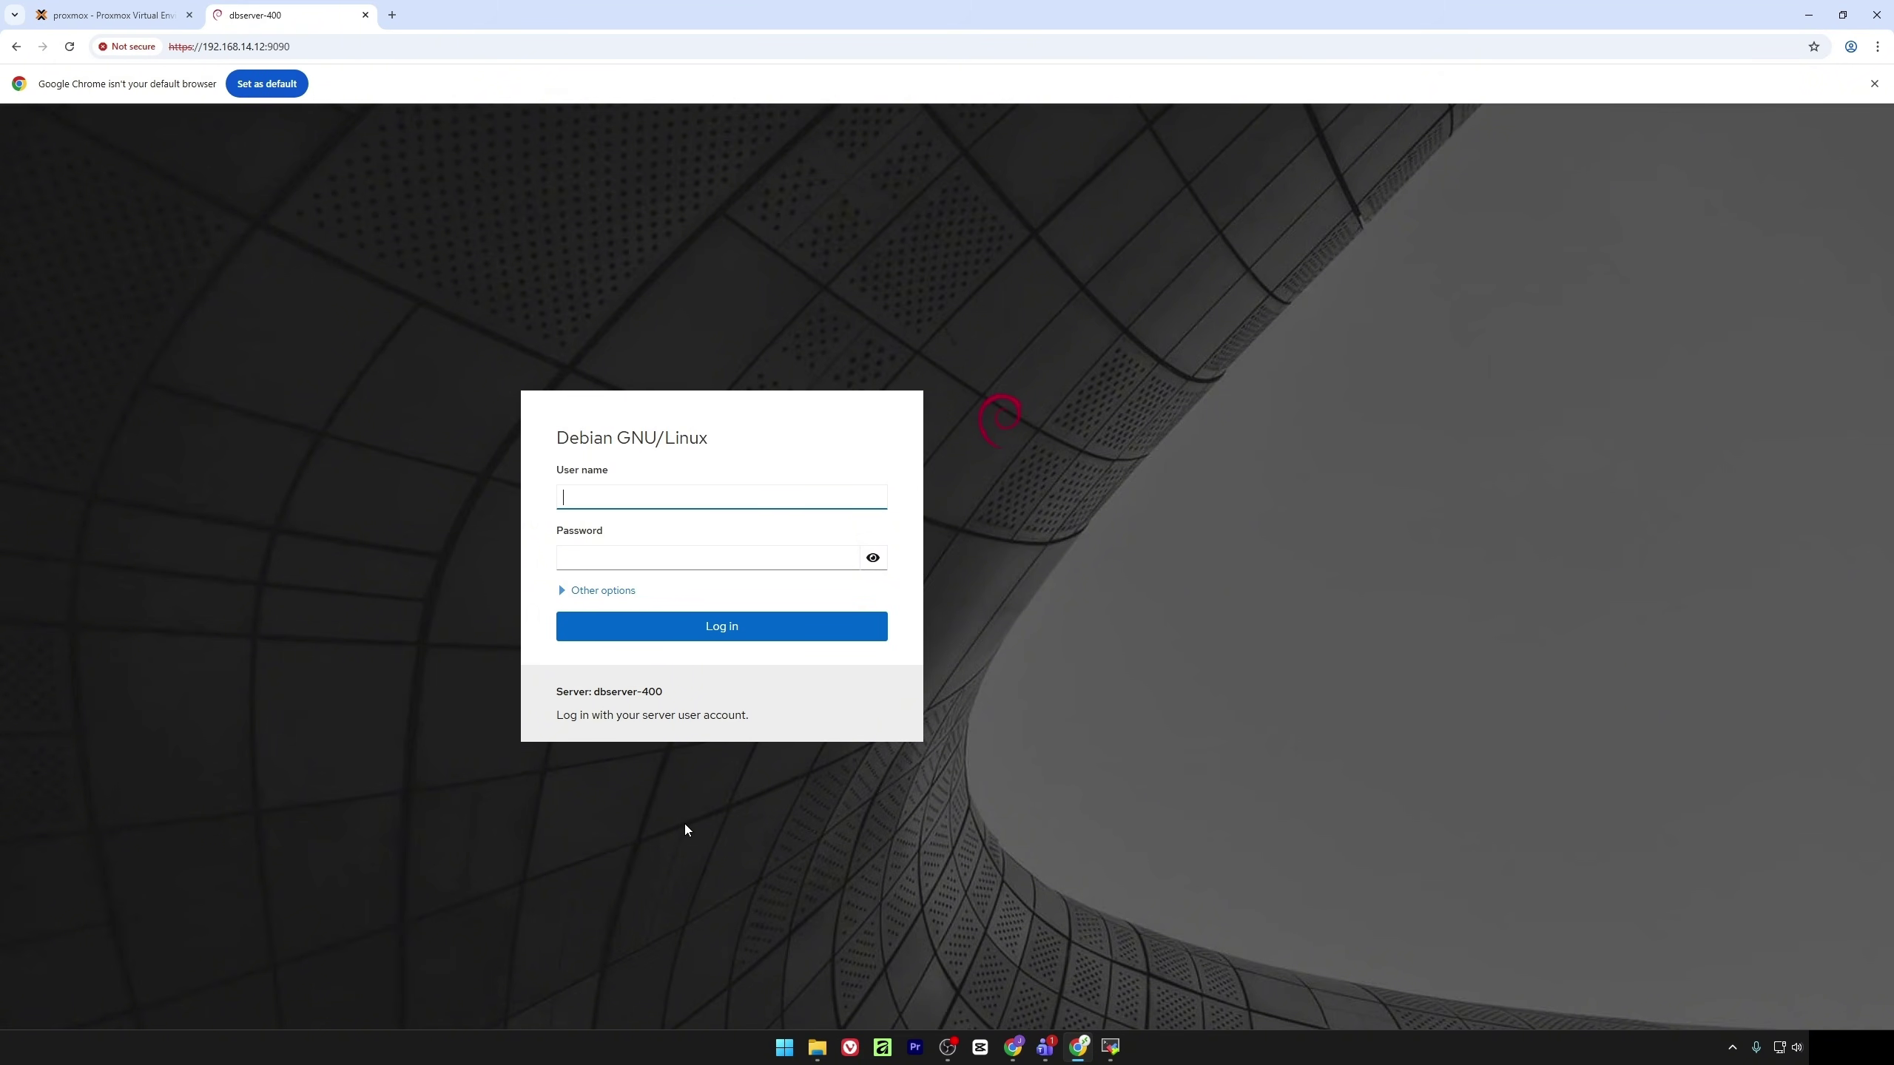
left_click(118, 7)
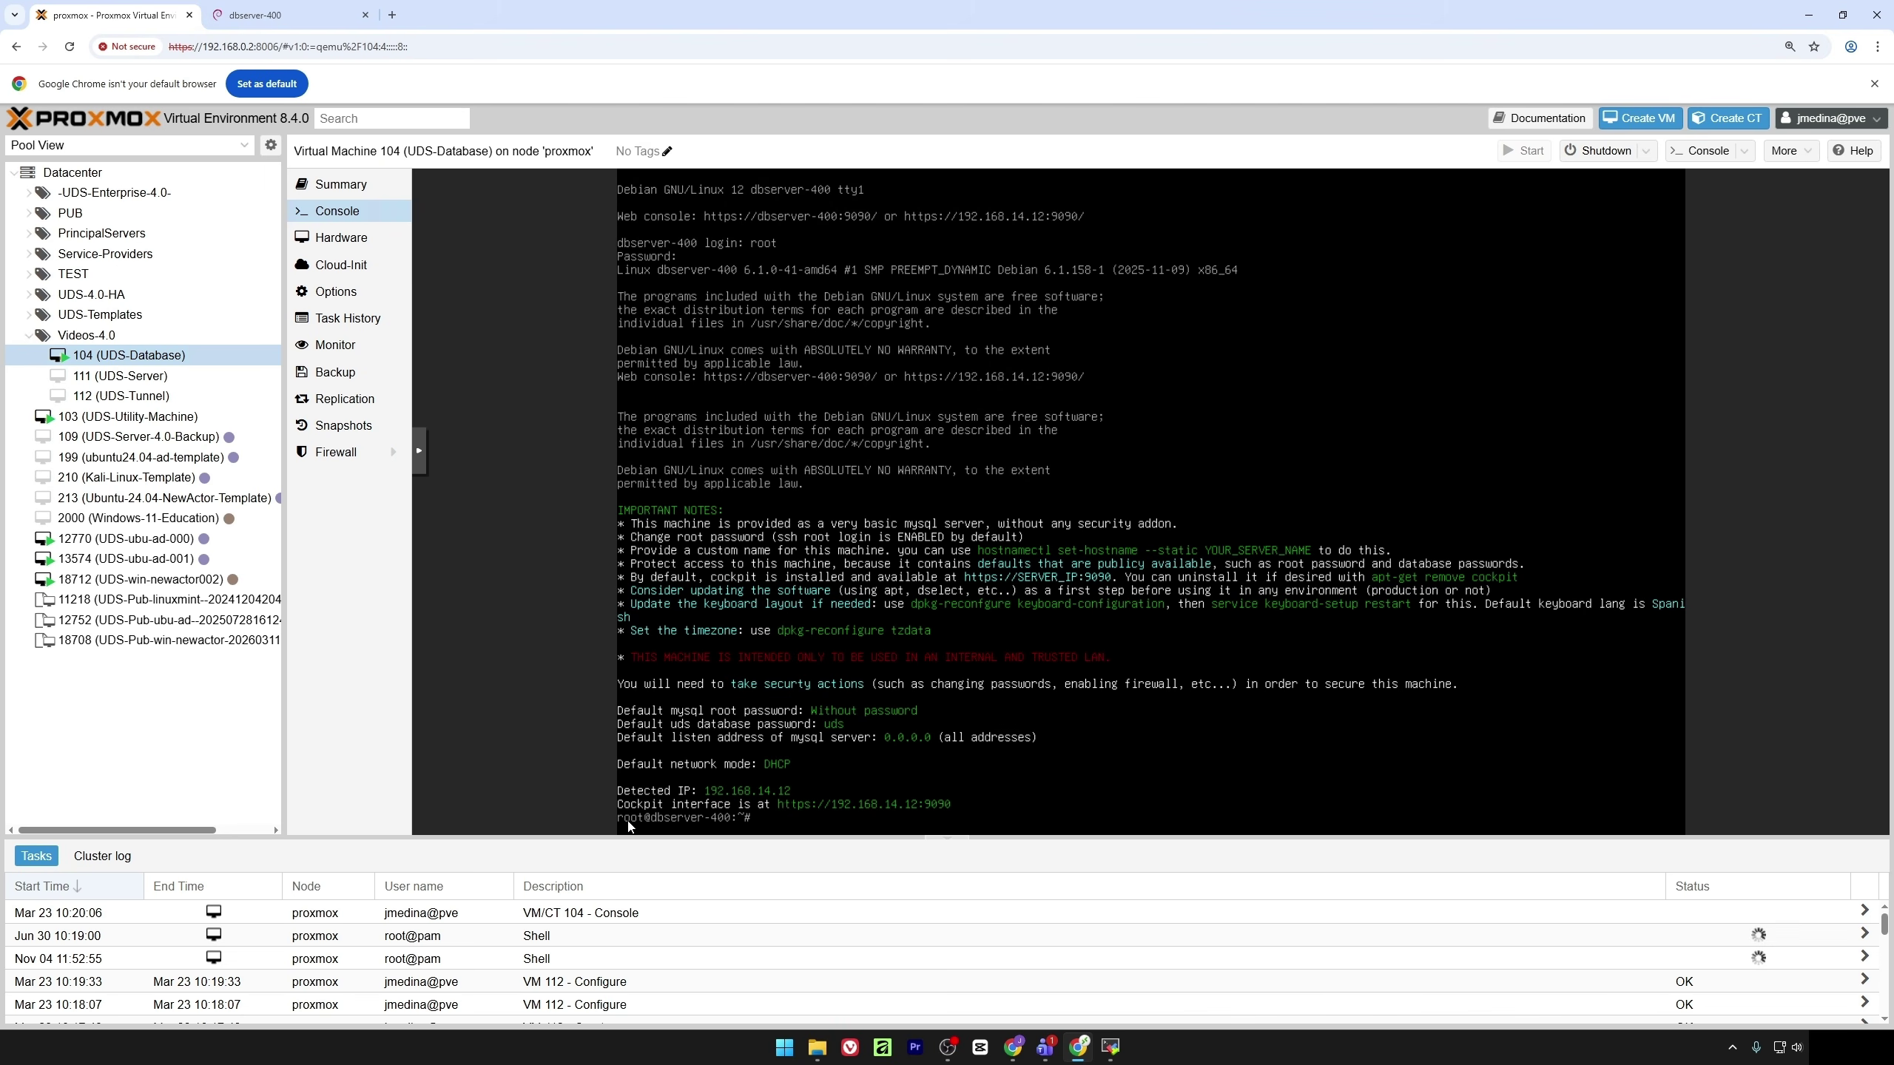
Edit /etc/network/interfaces in nano, switching eth0 from dhcp to static with address 192.168.0.46
type("nano /etc/network/interfaces")
key("Return")
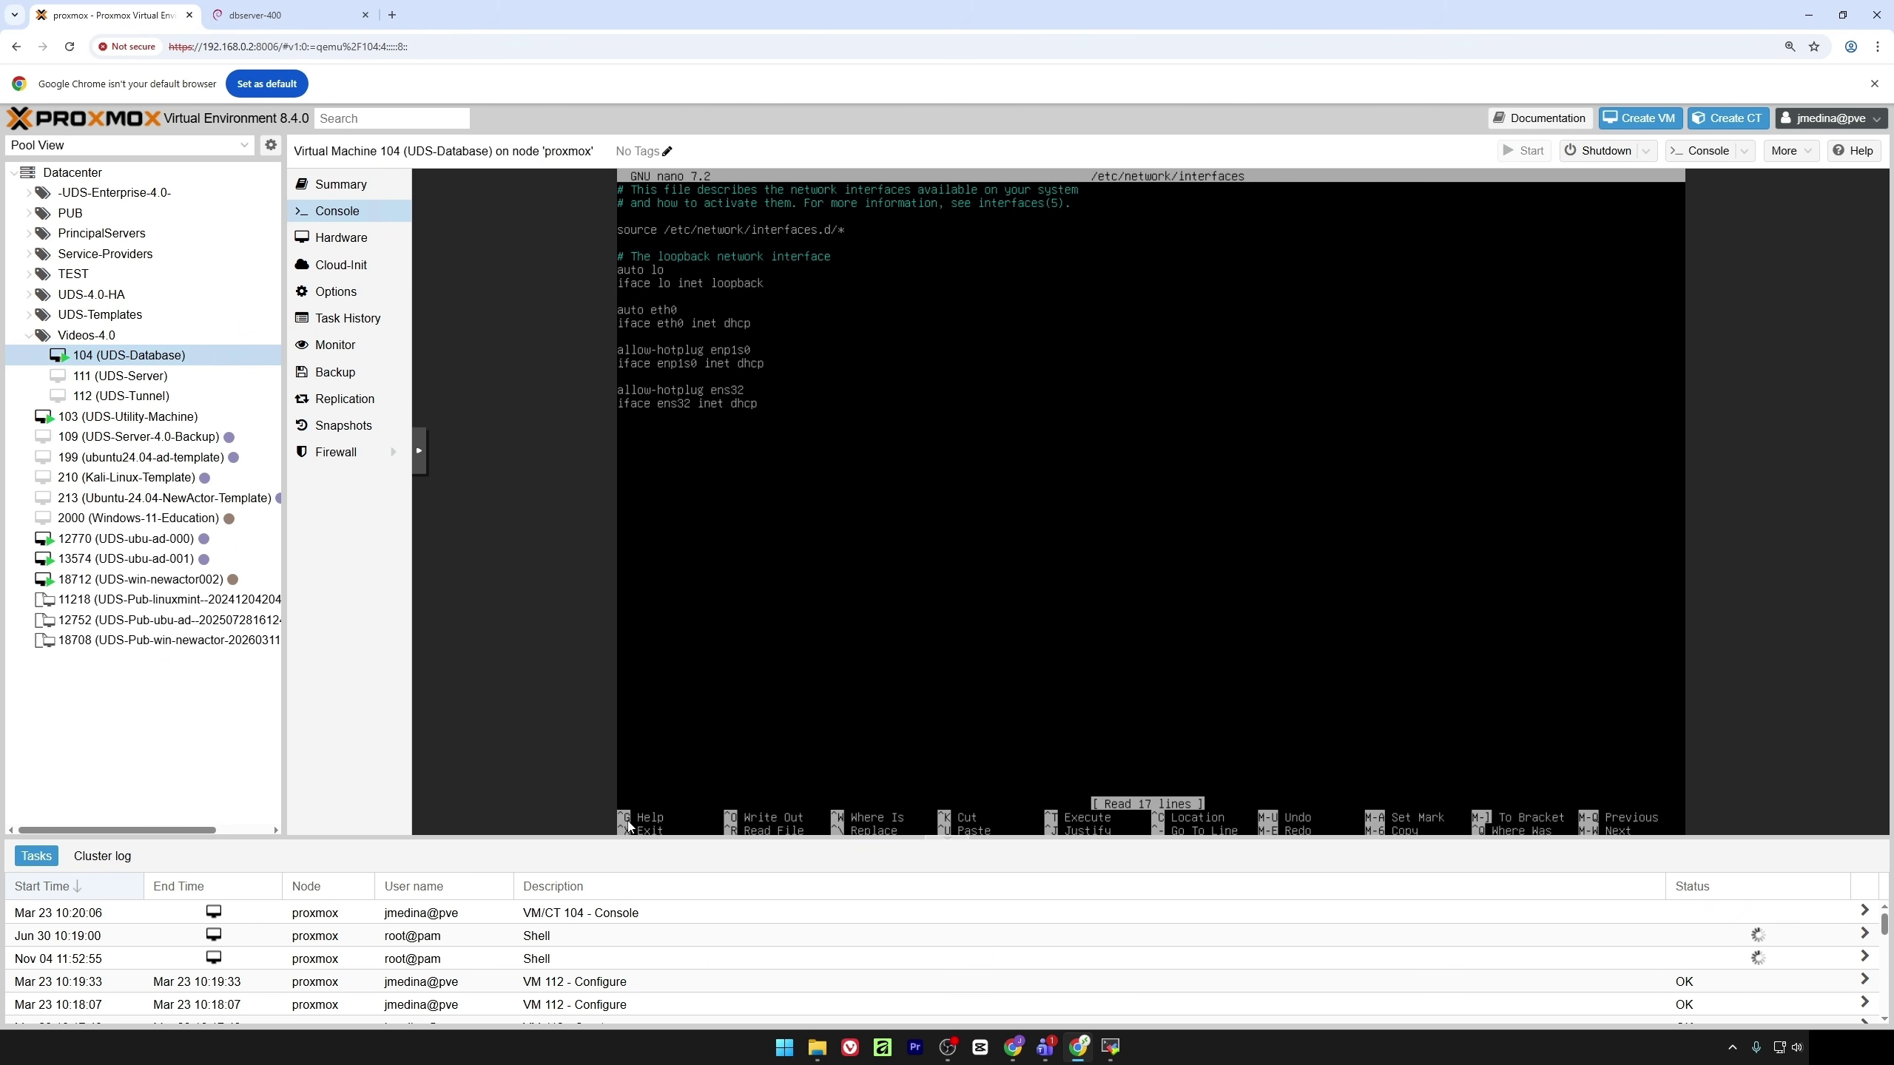
key("BackSpace")
key("BackSpace")
key("BackSpace")
type("stati")
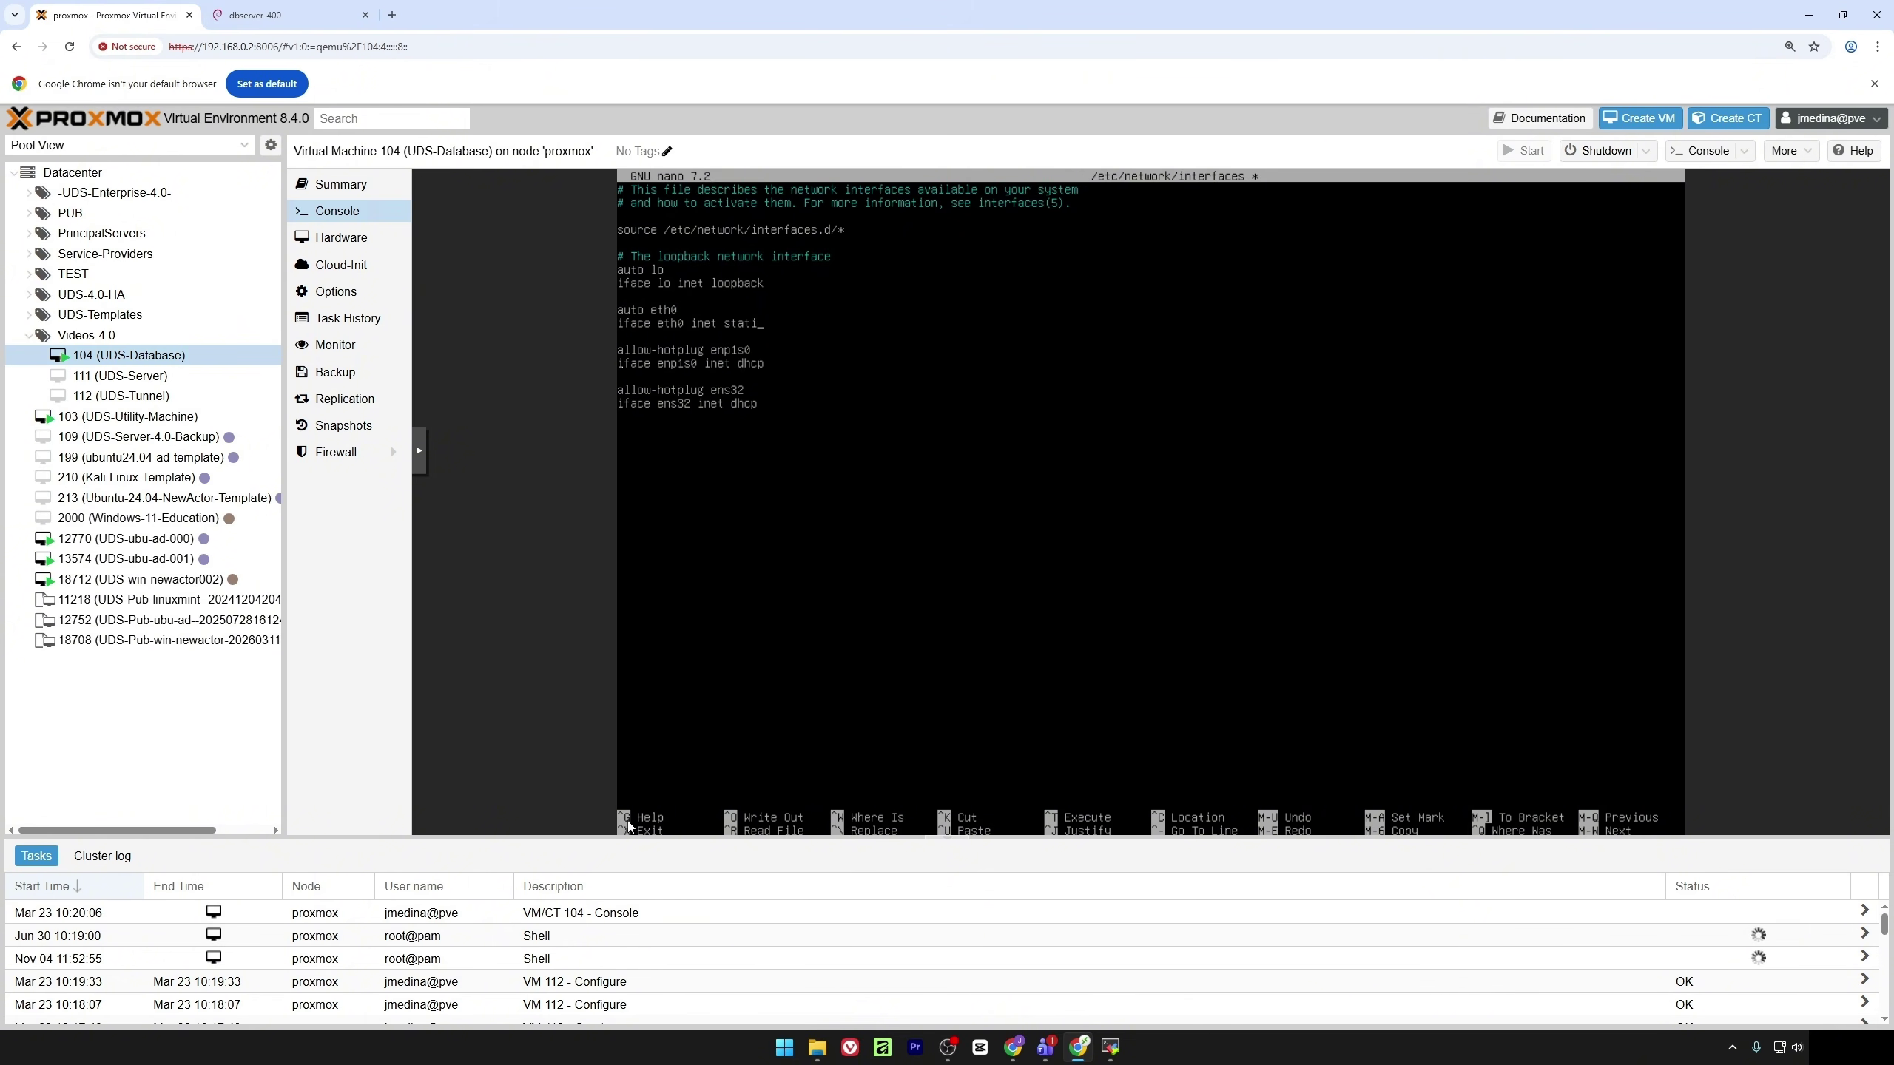
type("c")
key("Return")
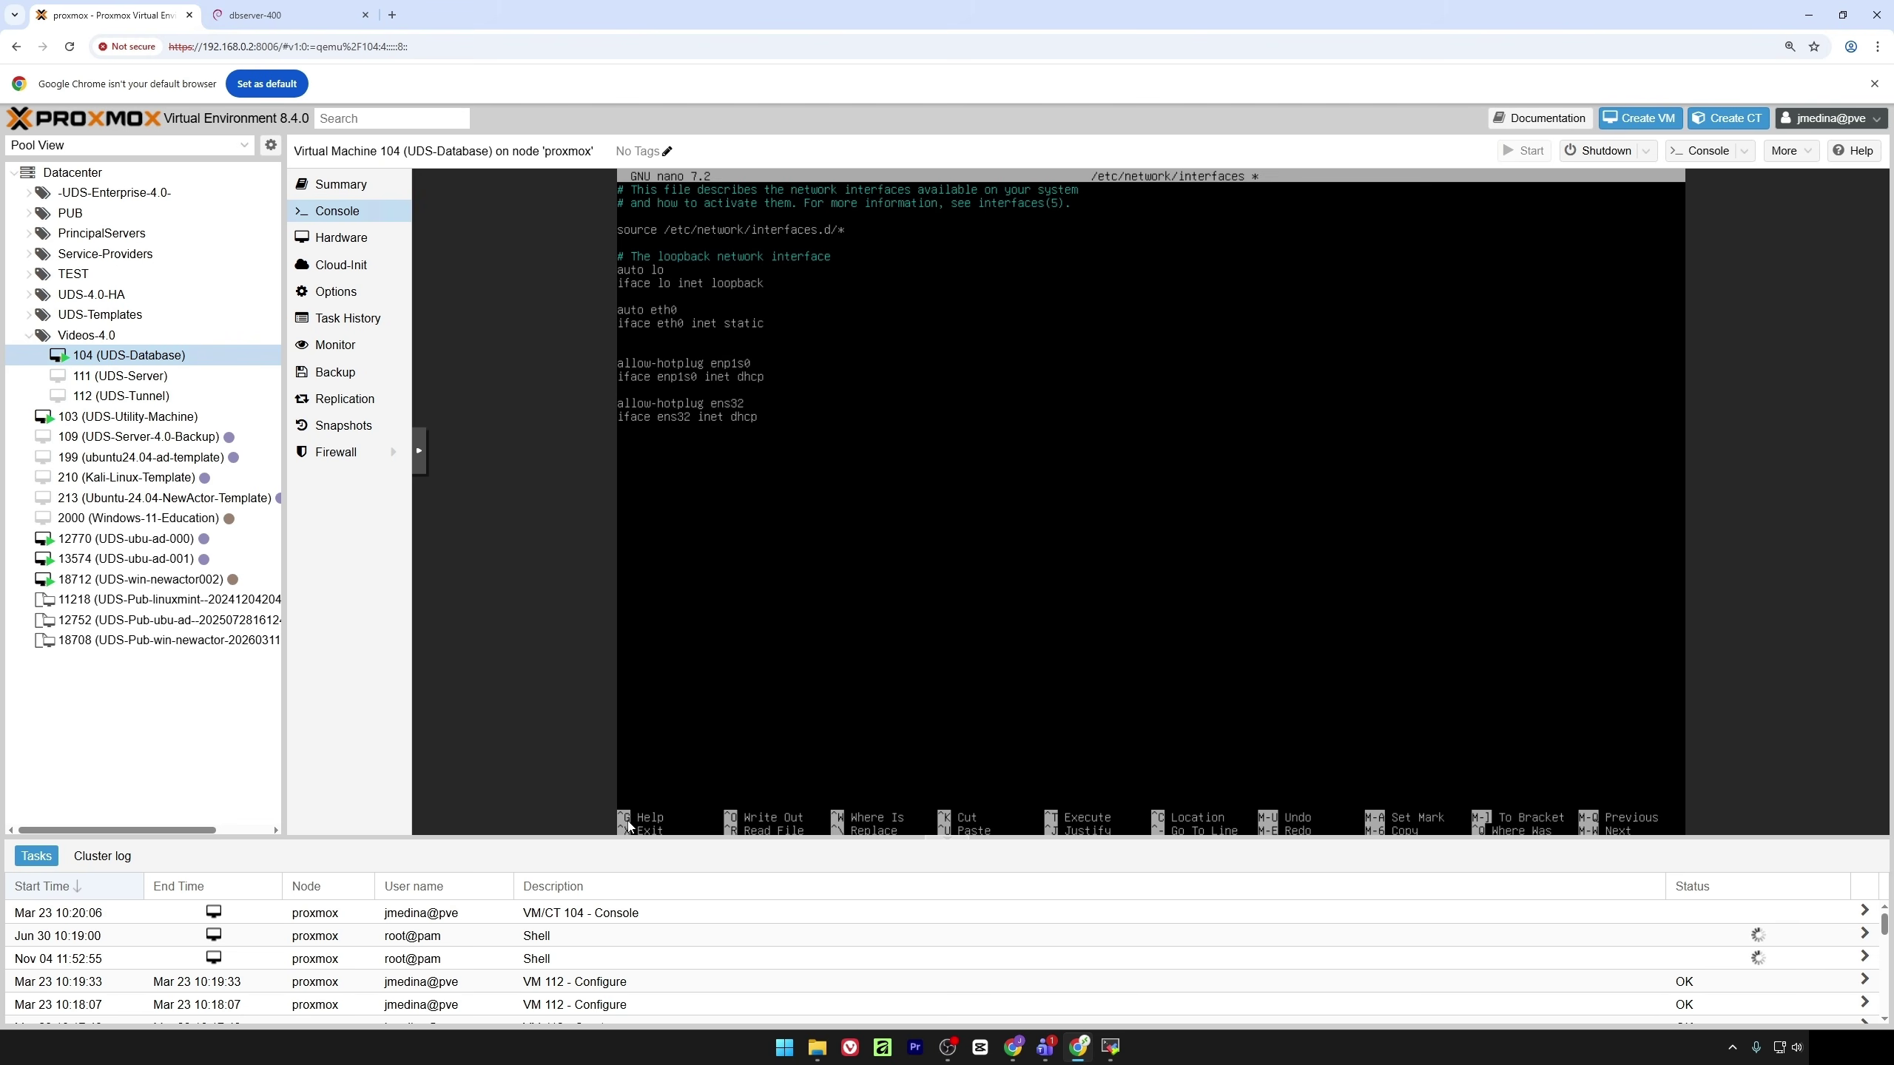
type("address 192.168.0.46")
Add netmask 255.255.240.0 and gateway 192.168.0.1, then save the file and exit nano
key("Return")
type("netmask")
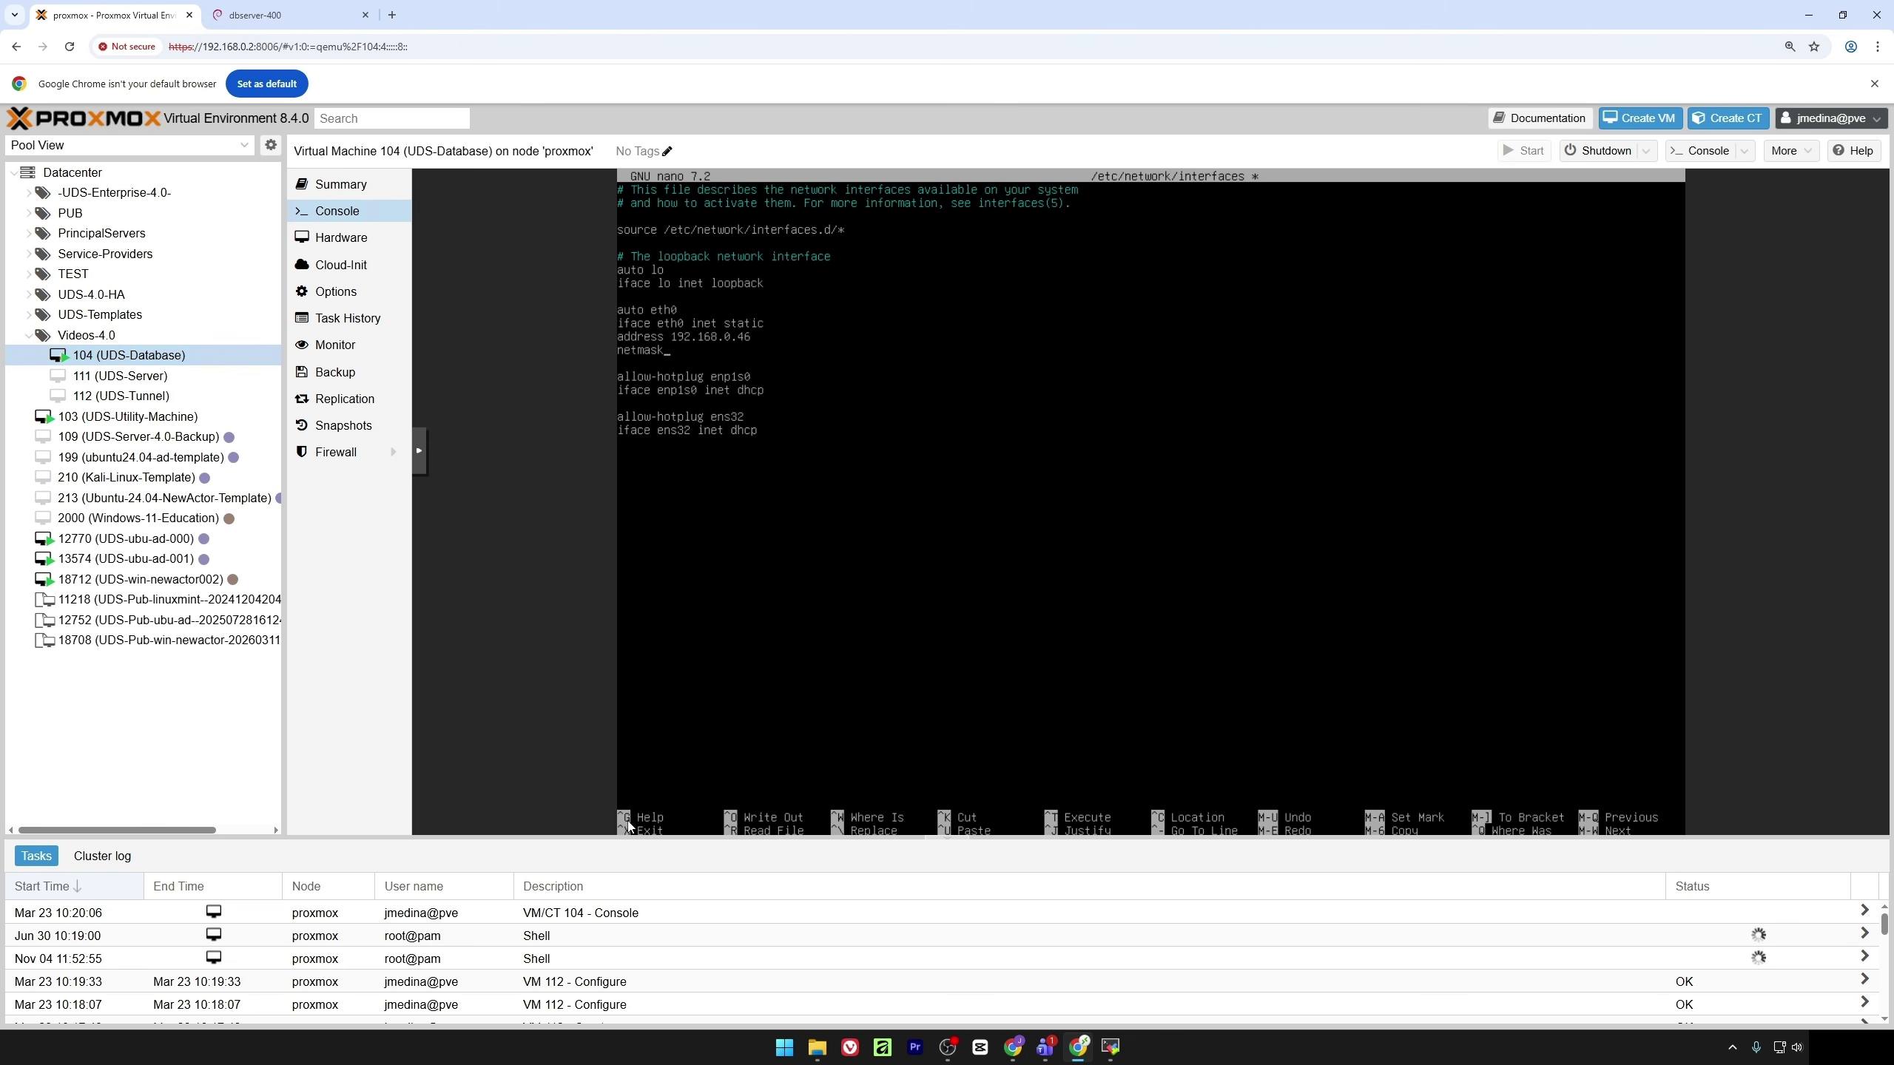
type(" 2552.255.240.0")
key("Return")
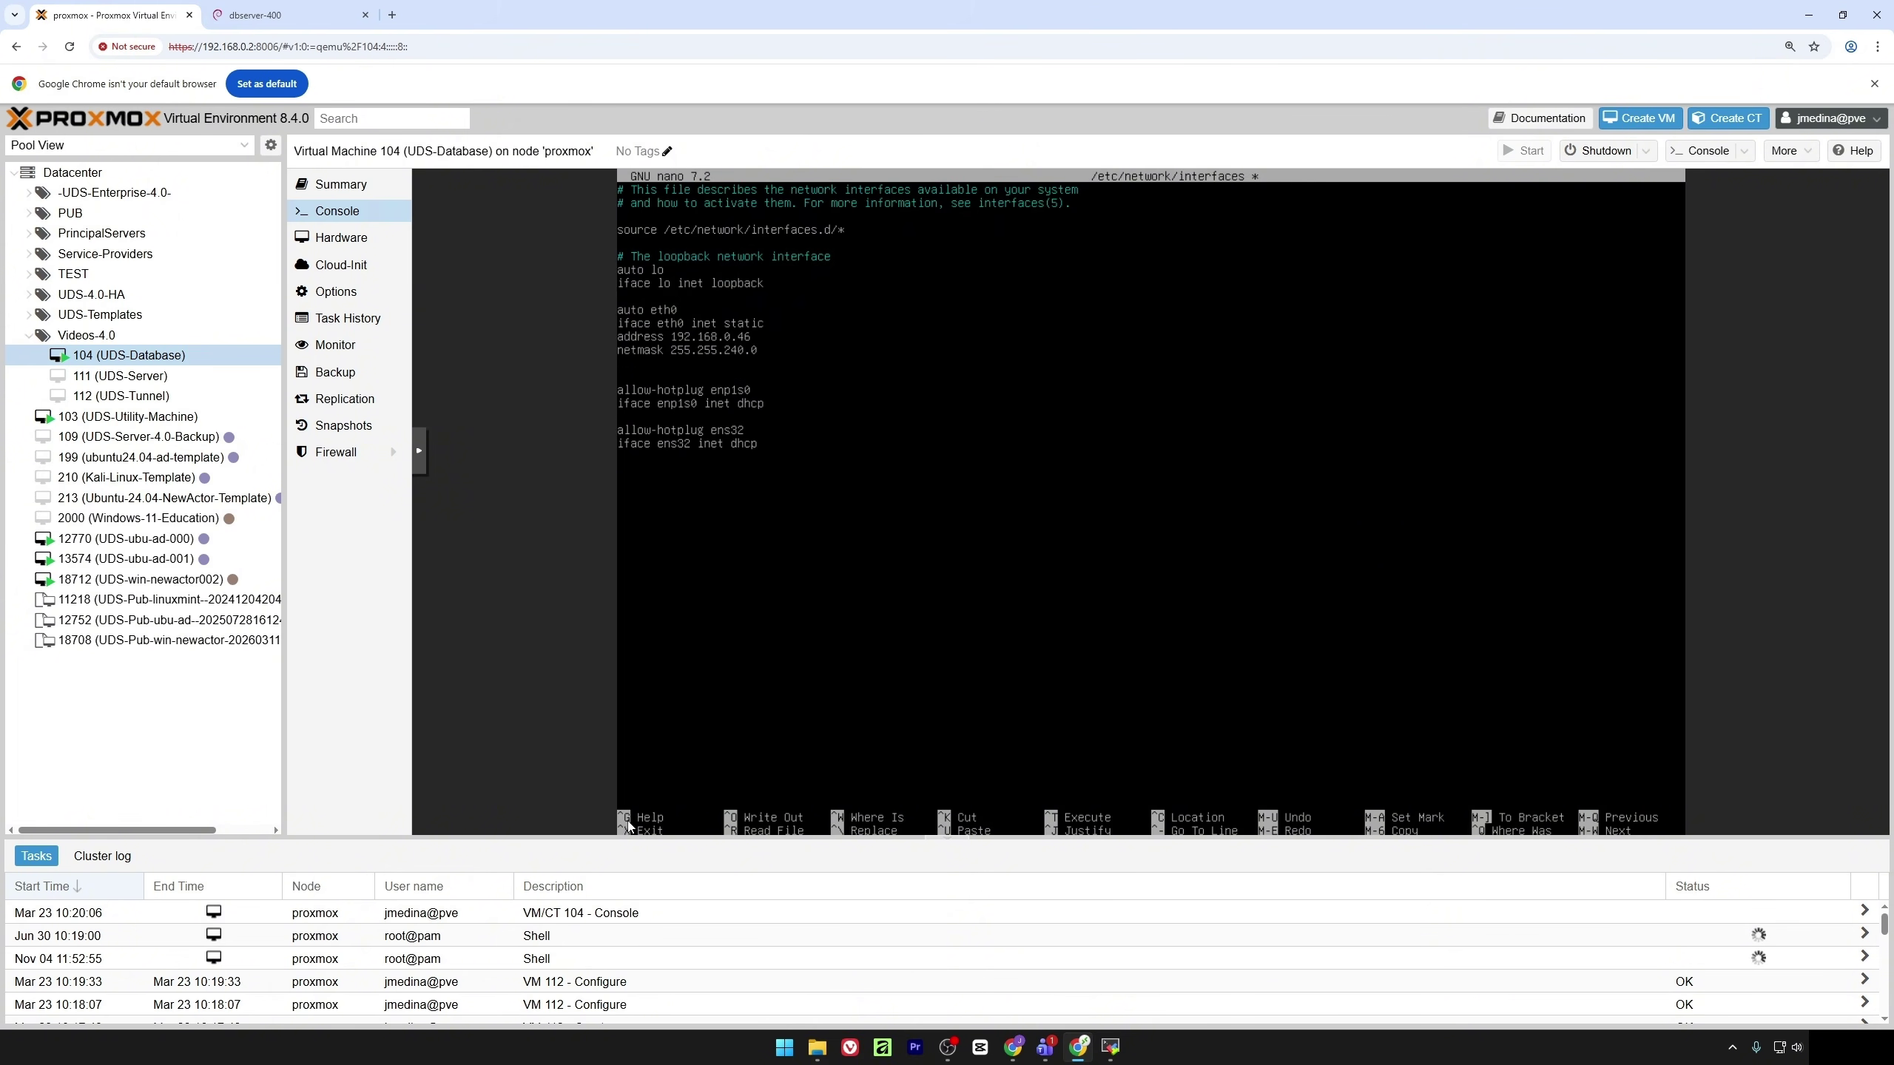
type("gateway 192.168.0.1")
key("ctrl+x")
key("y")
key("Return")
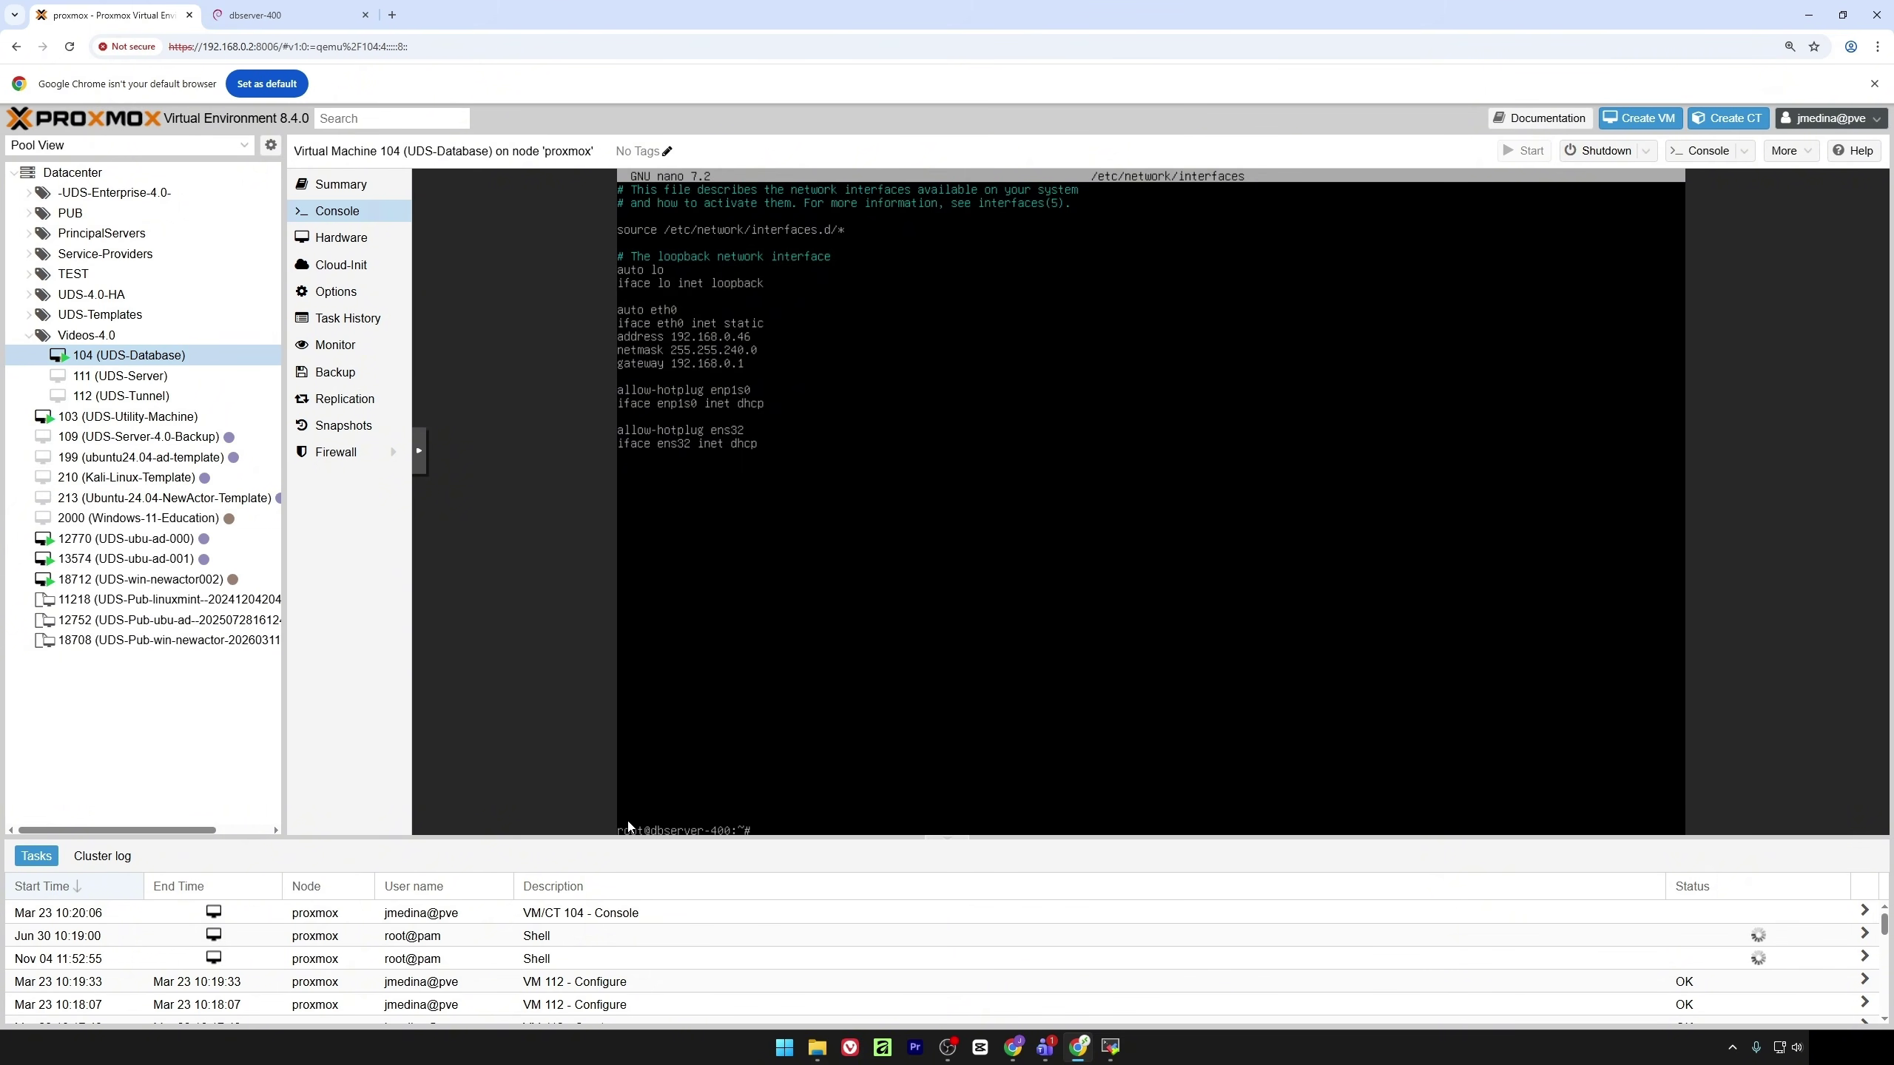
Reboot VM 104, boot the default GRUB entry and log in as root
type("reboot")
key("Return")
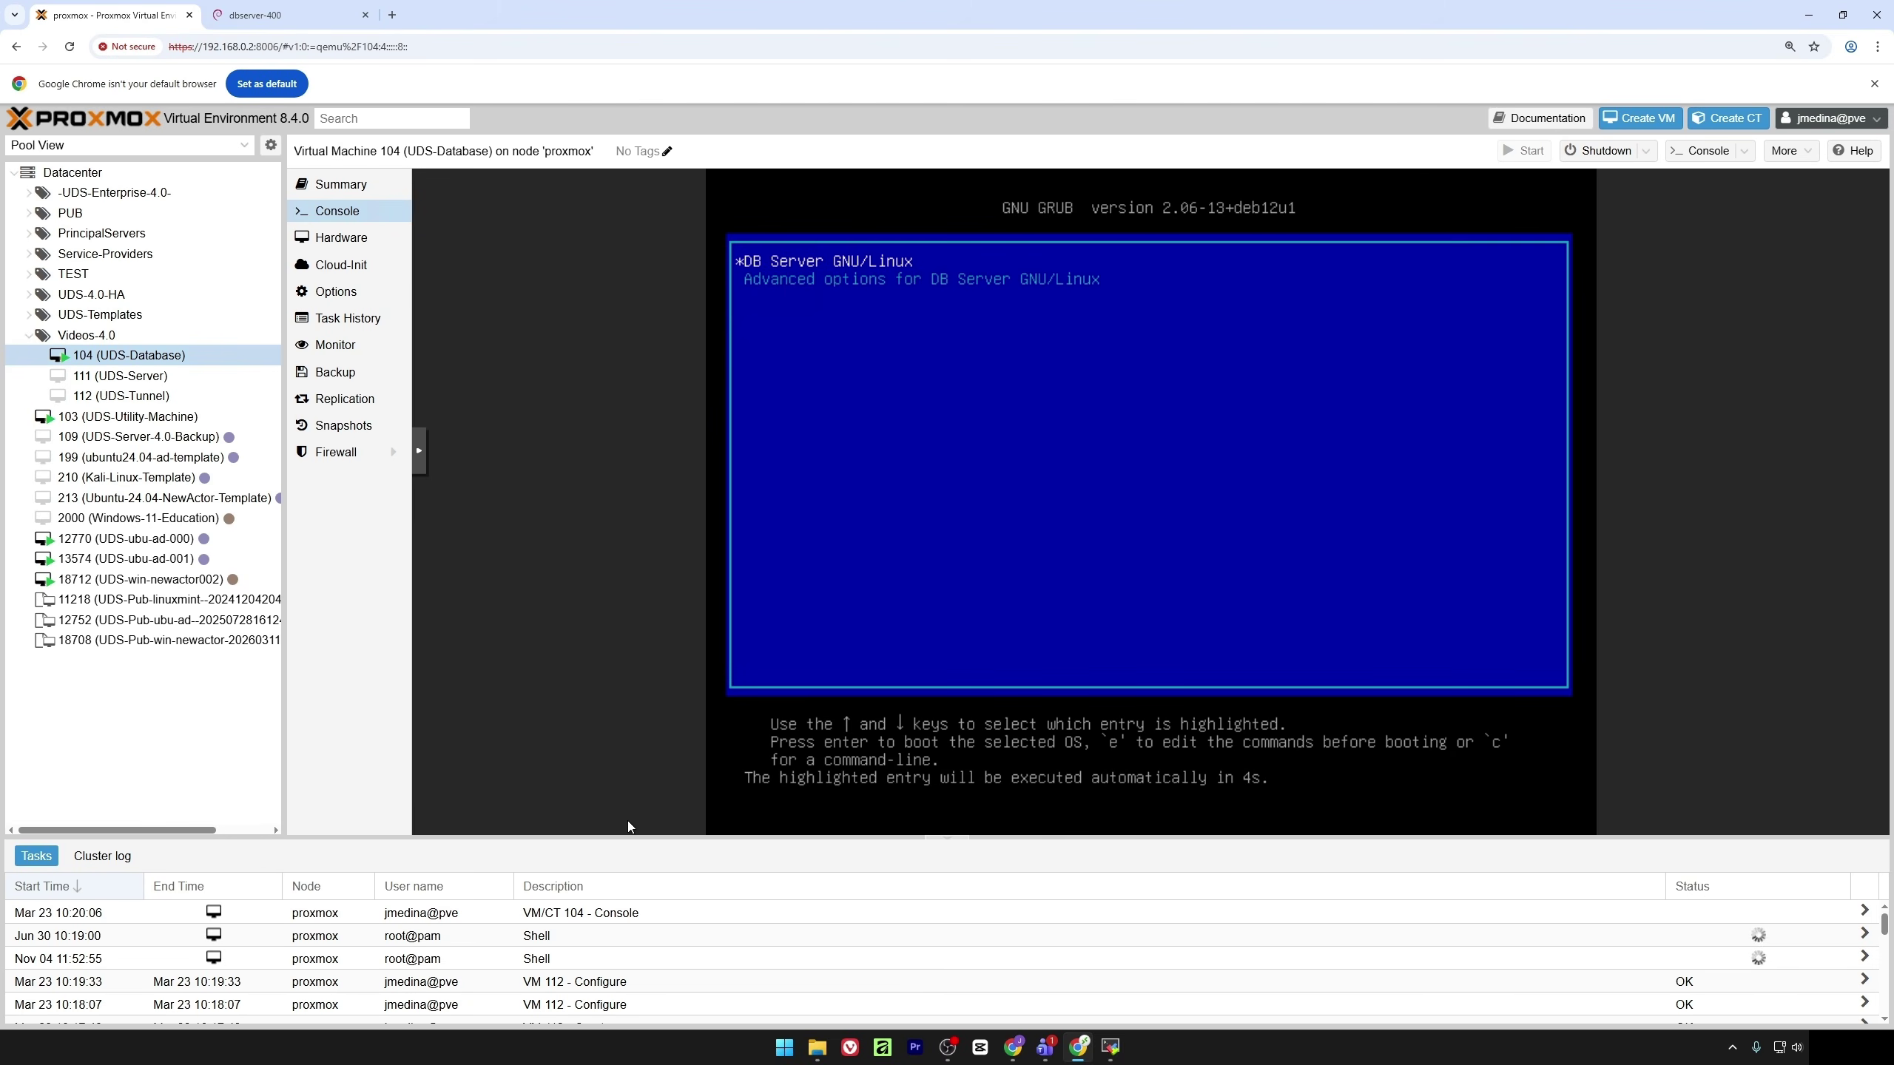
key("Return")
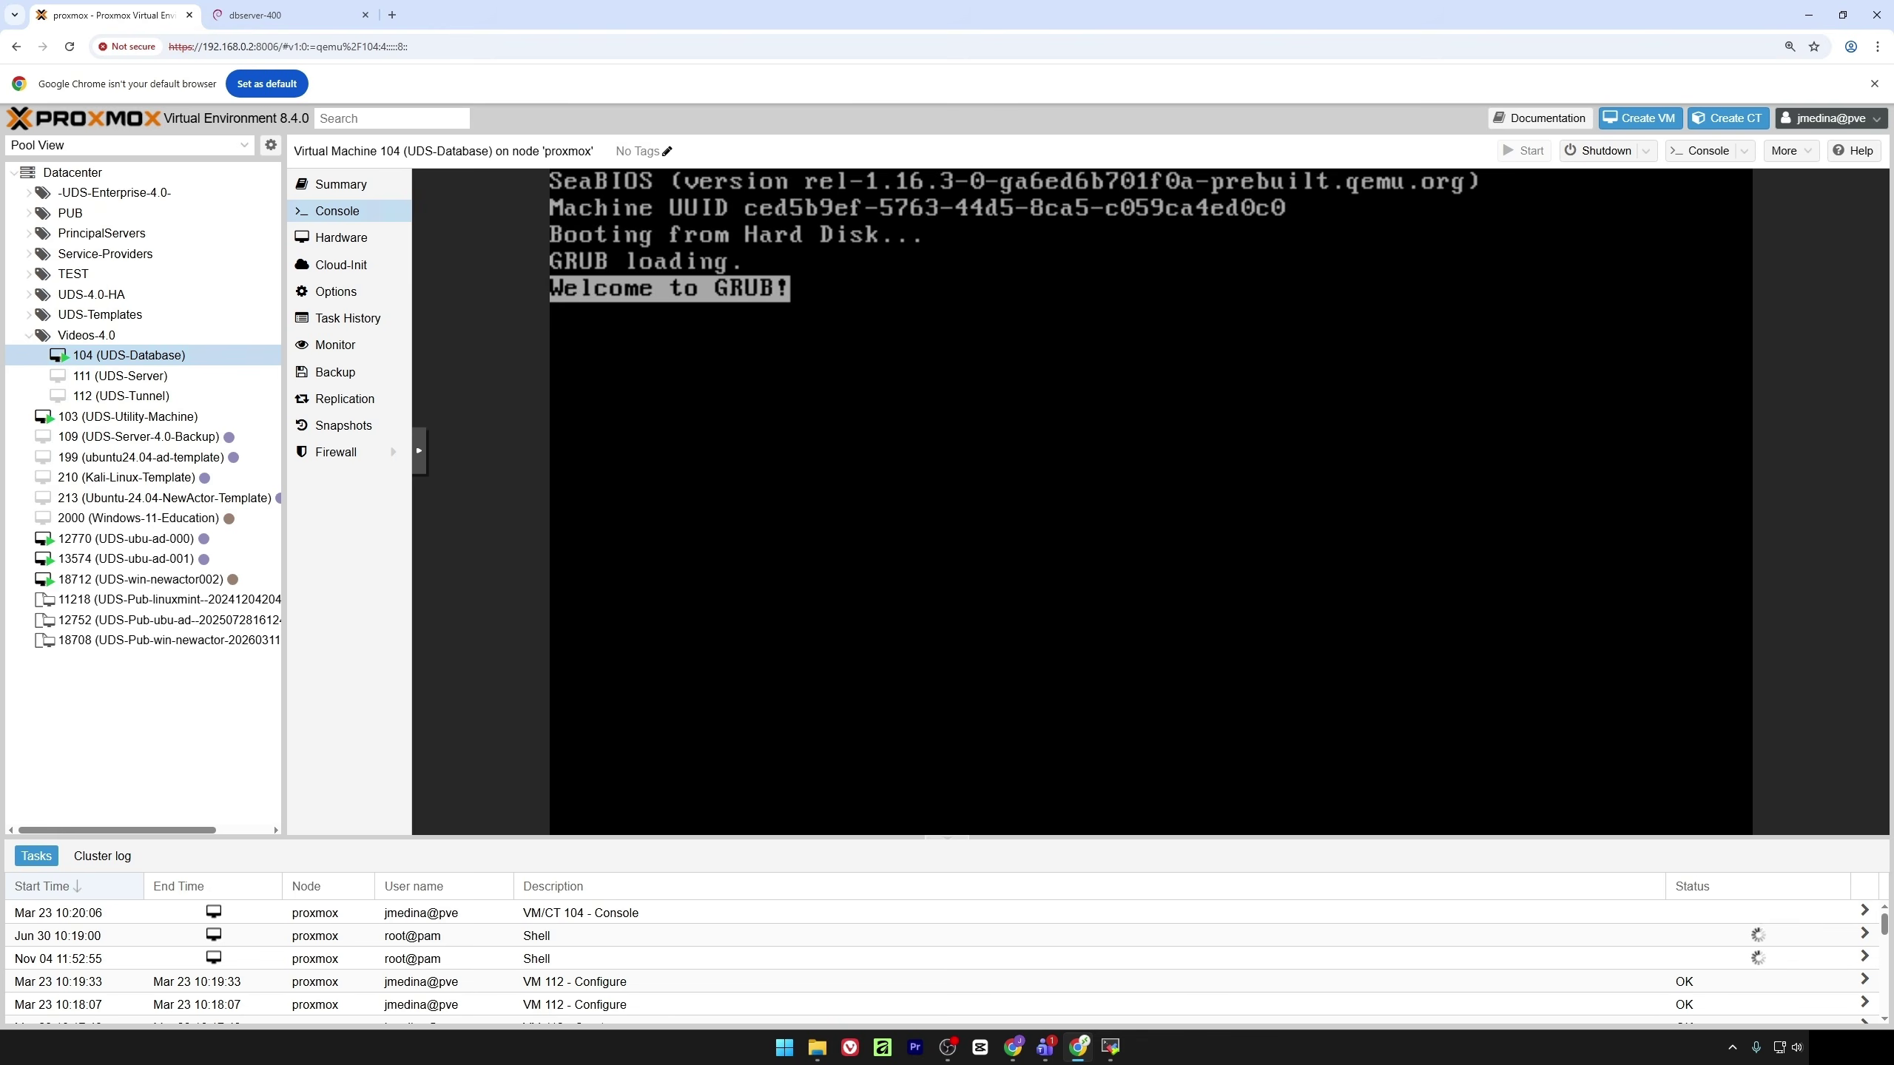
type("root")
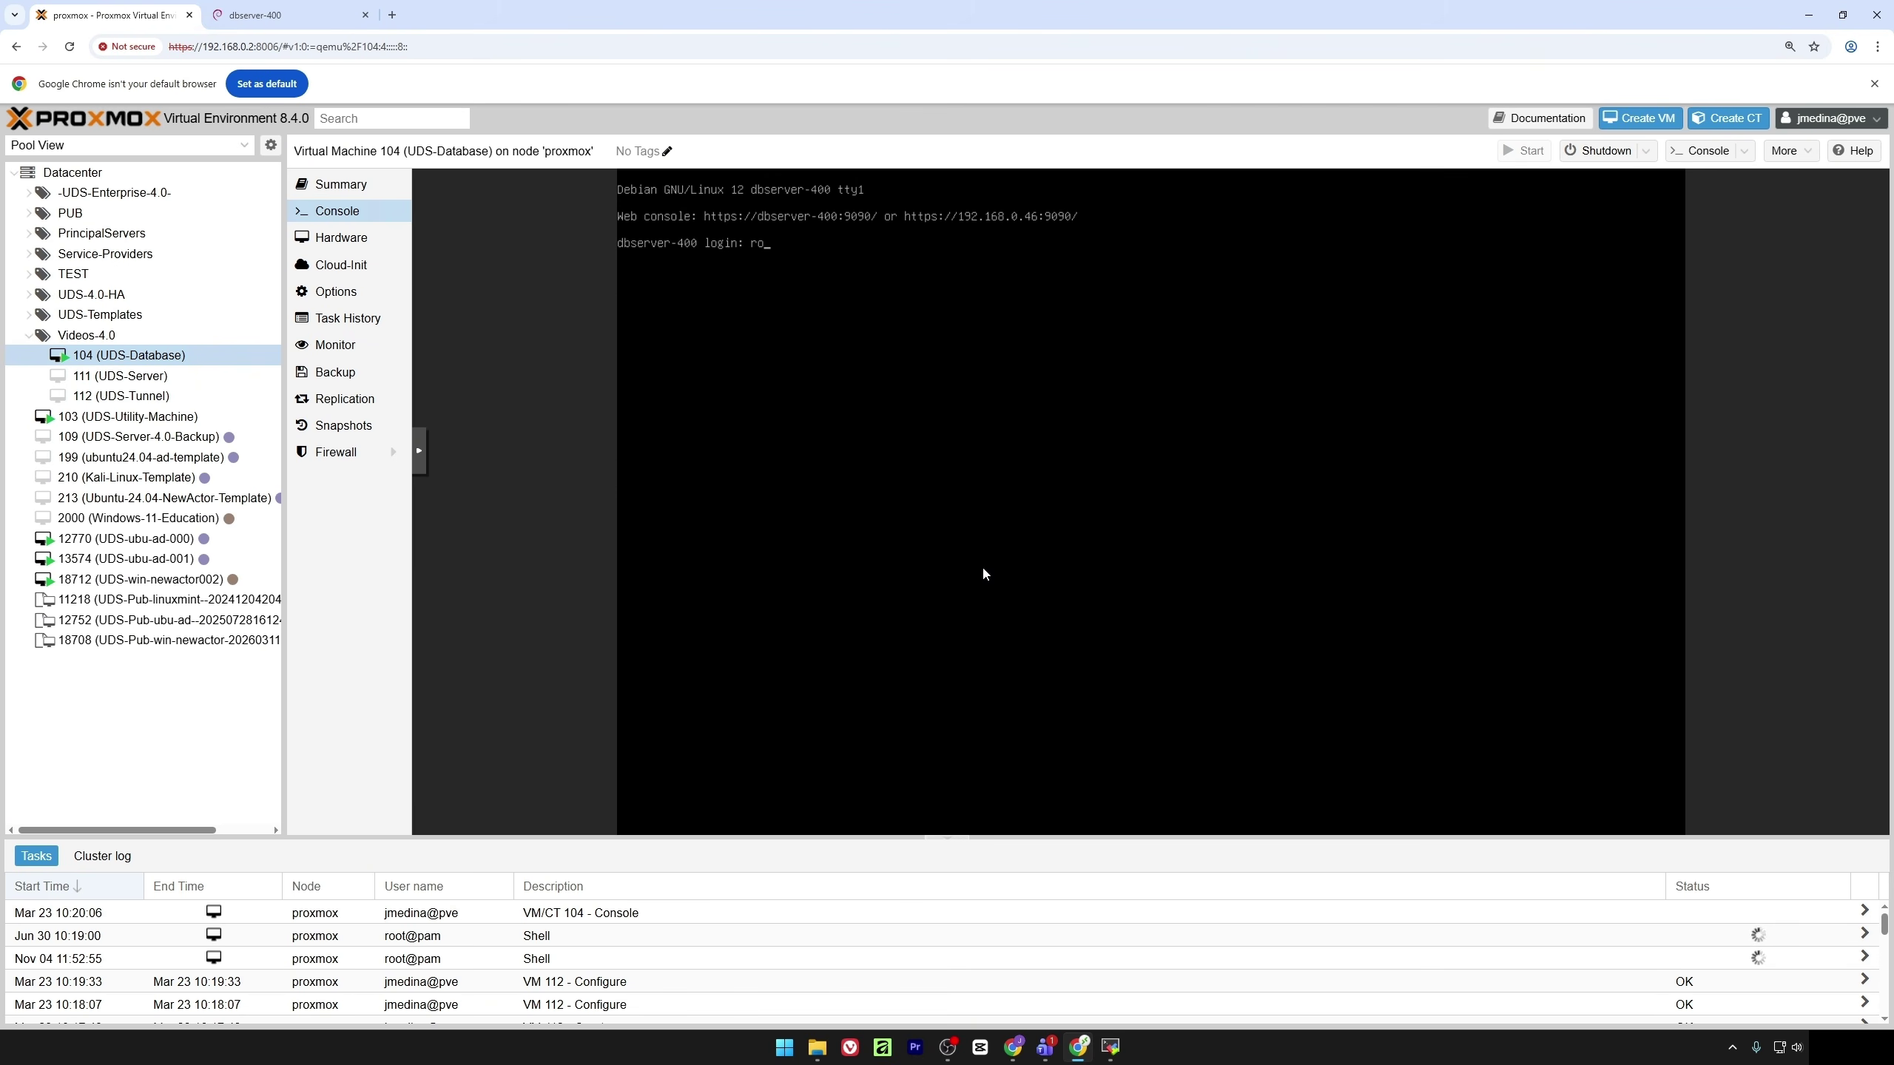
key("Return")
key("Return")
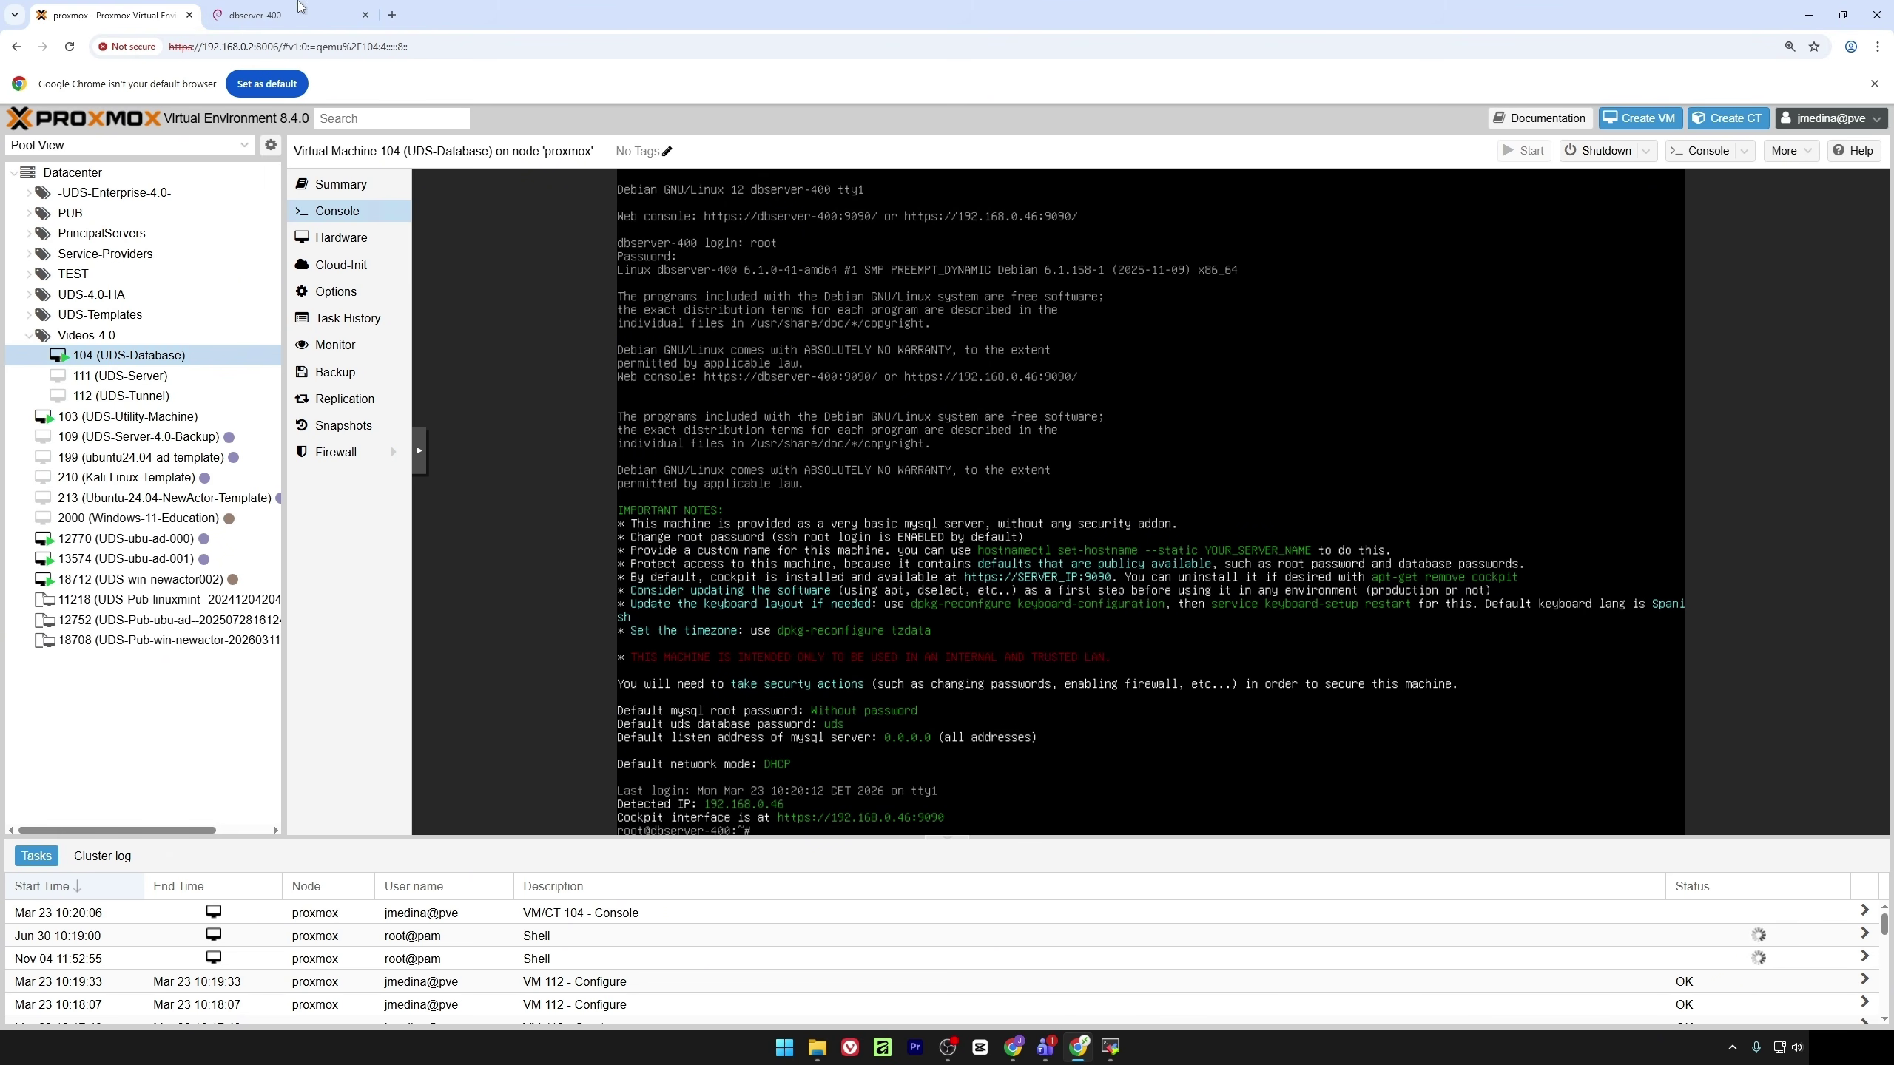
left_click(261, 15)
left_click(391, 15)
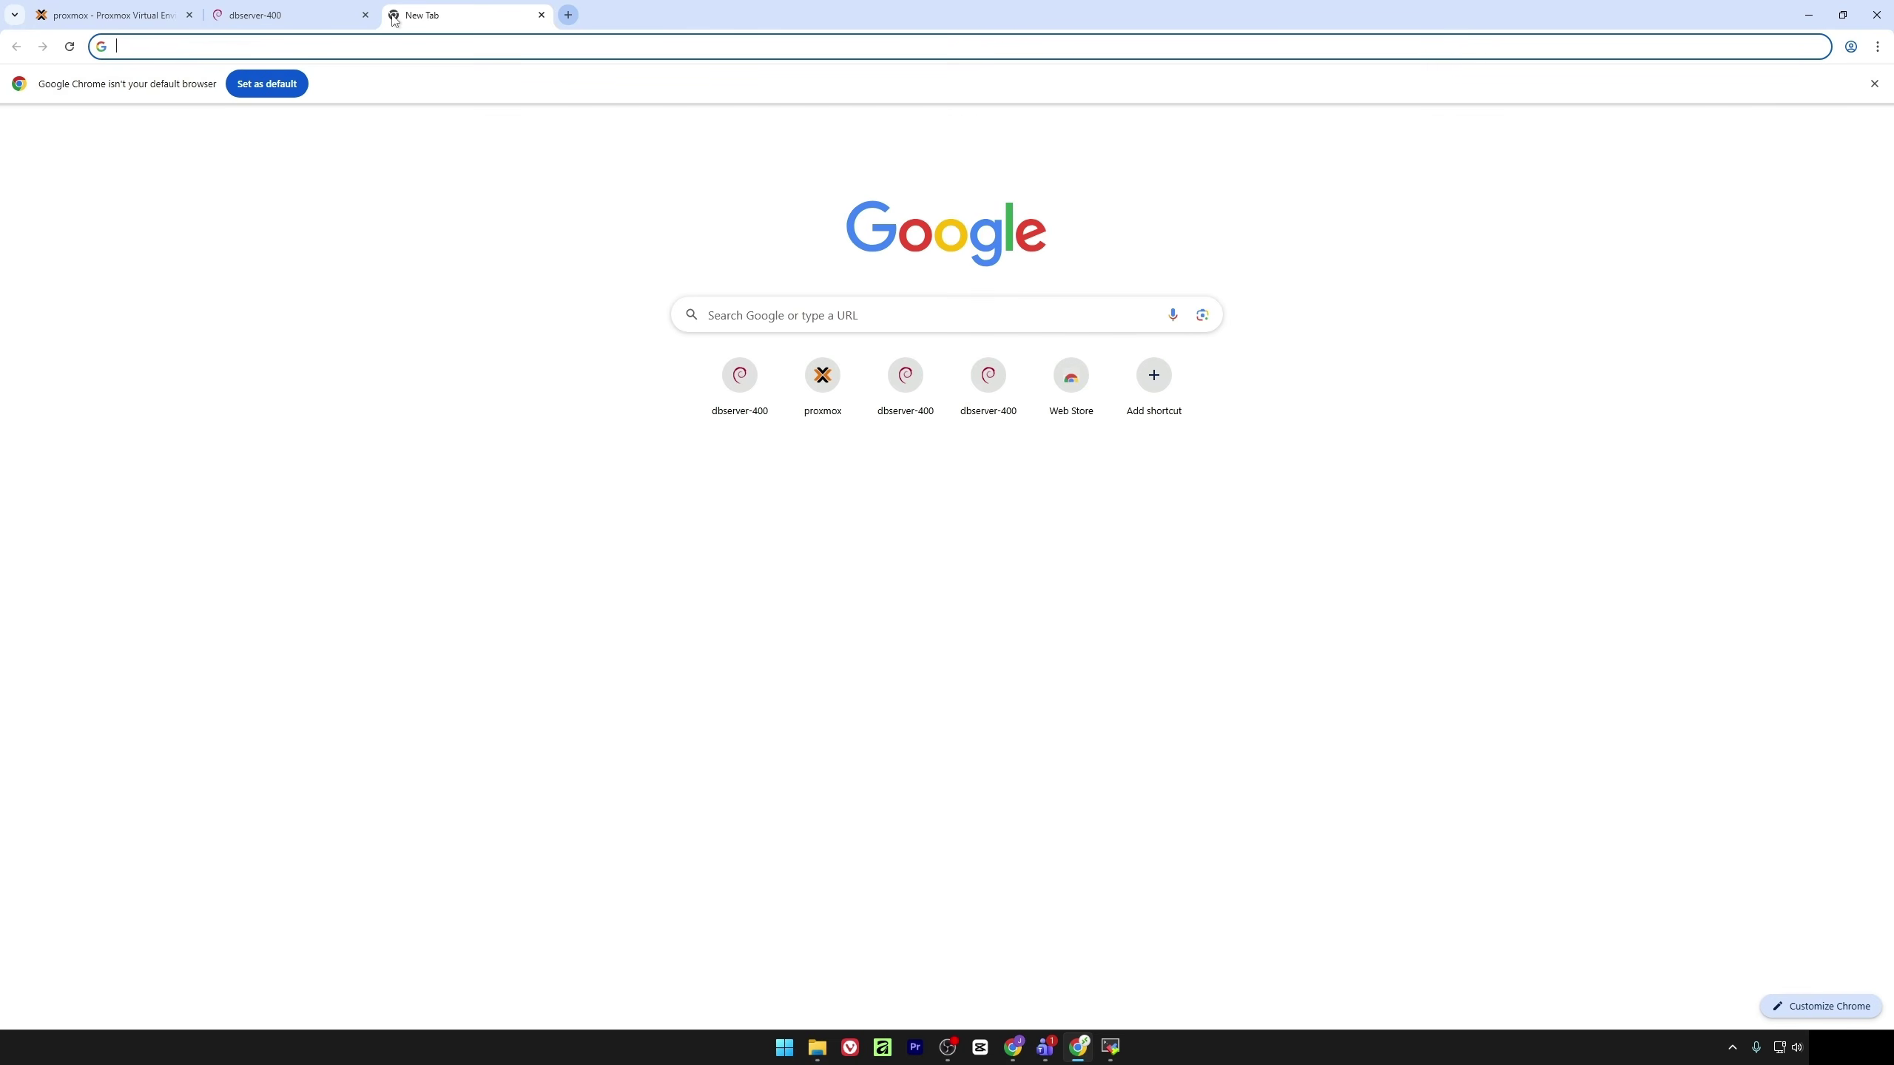
type("192.168.")
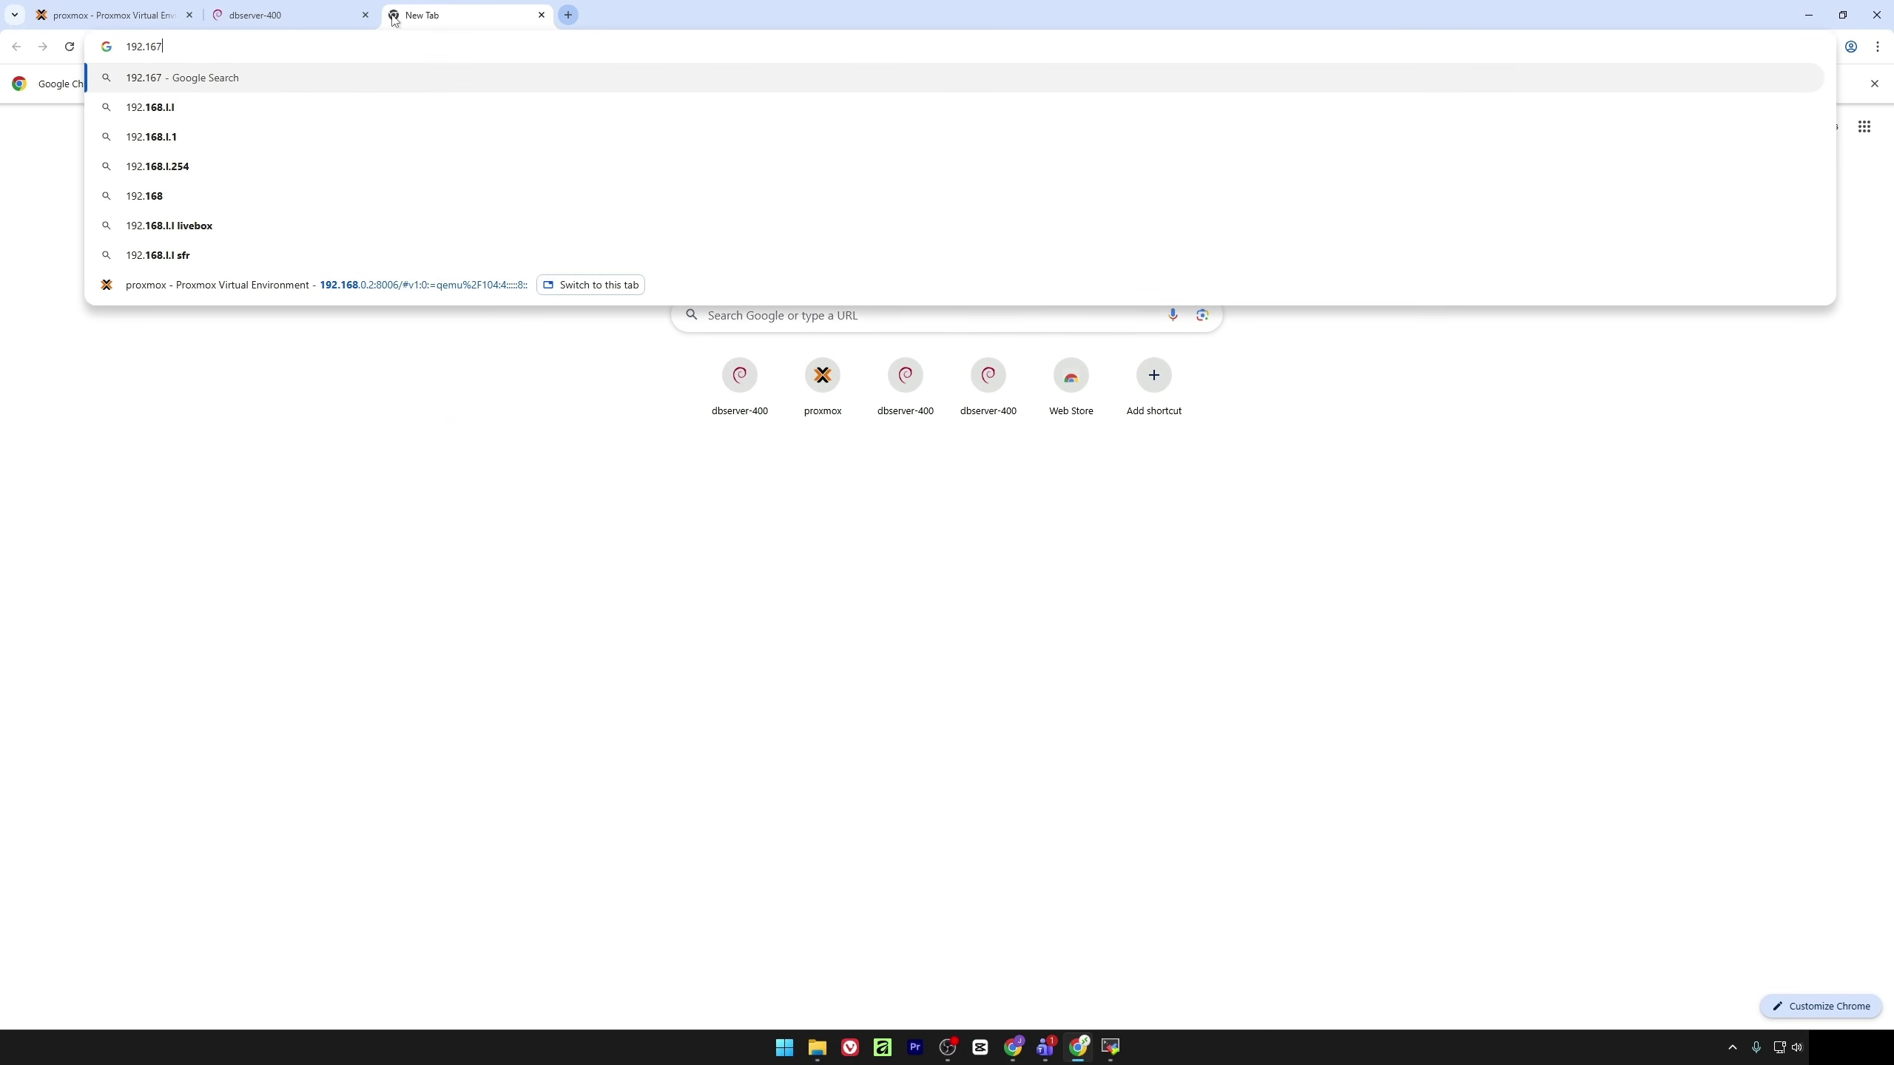
type("0.47")
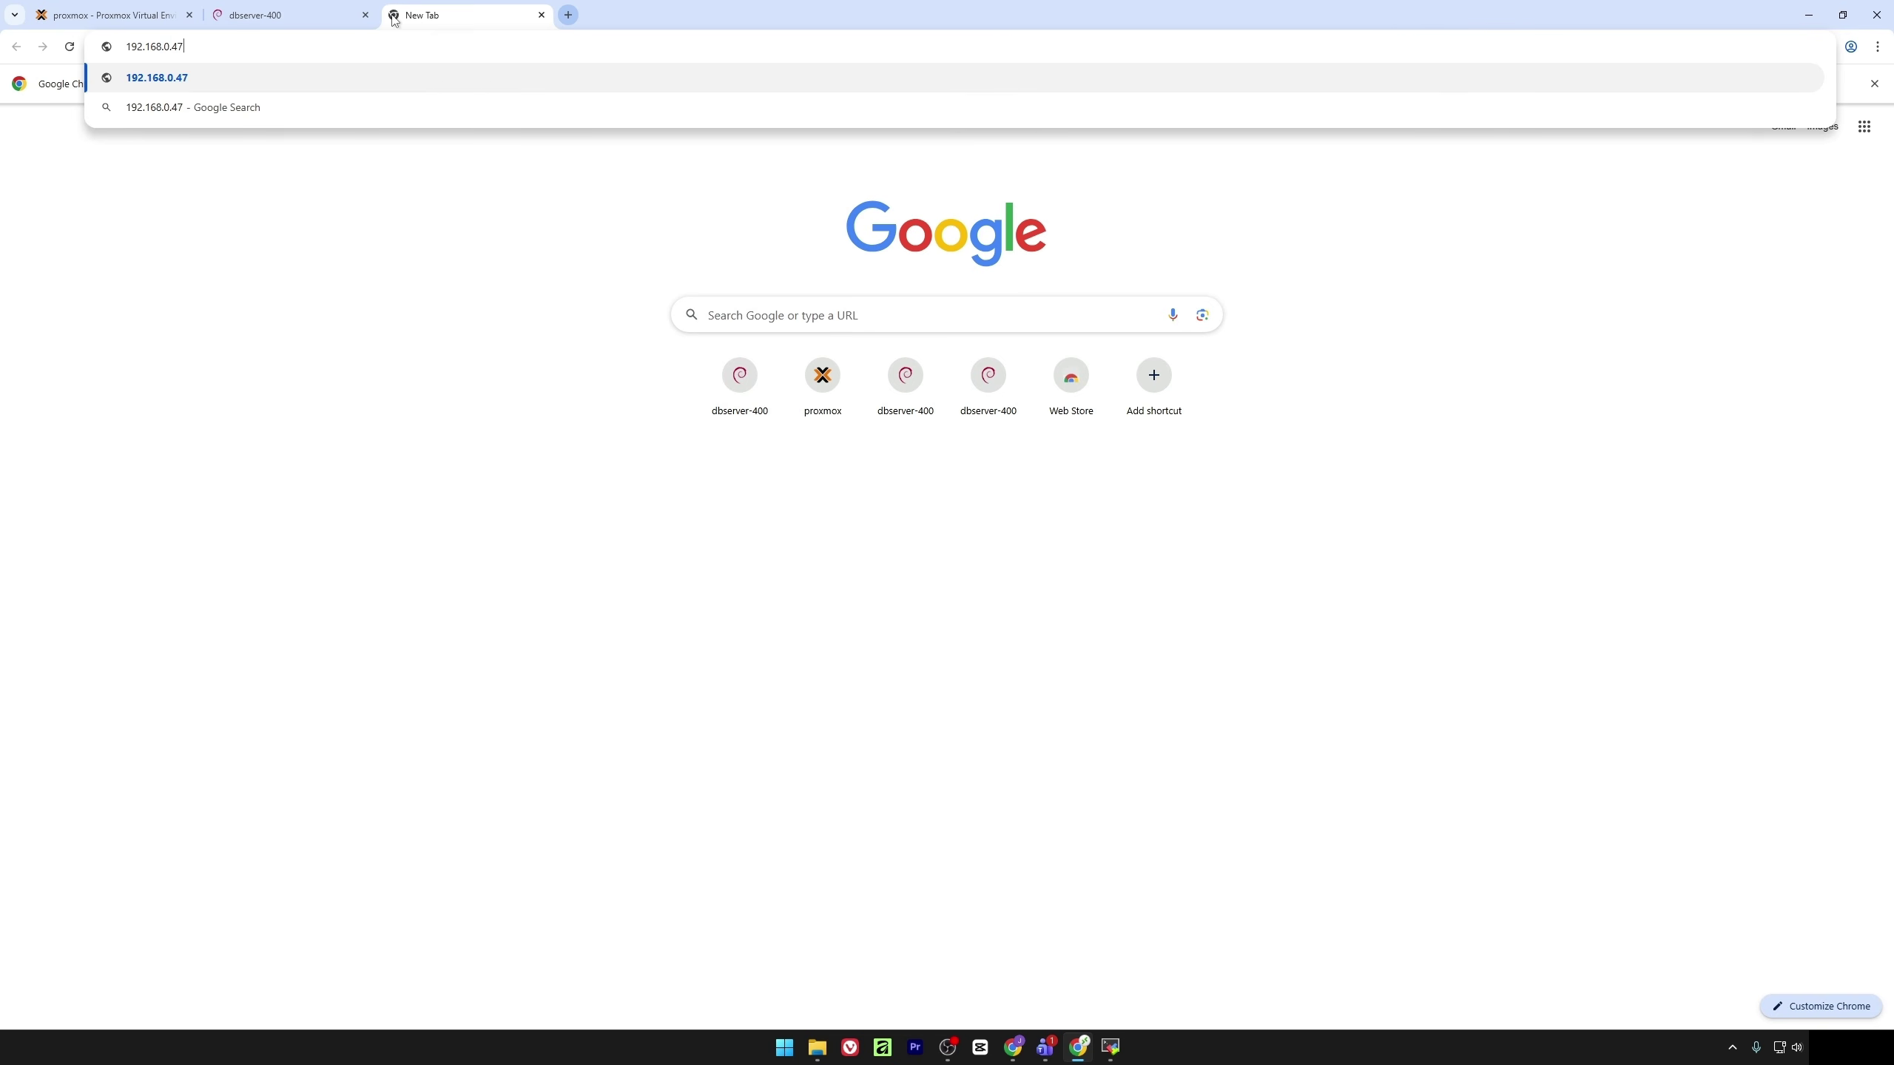
key("BackSpace")
type("6:9090")
key("Return")
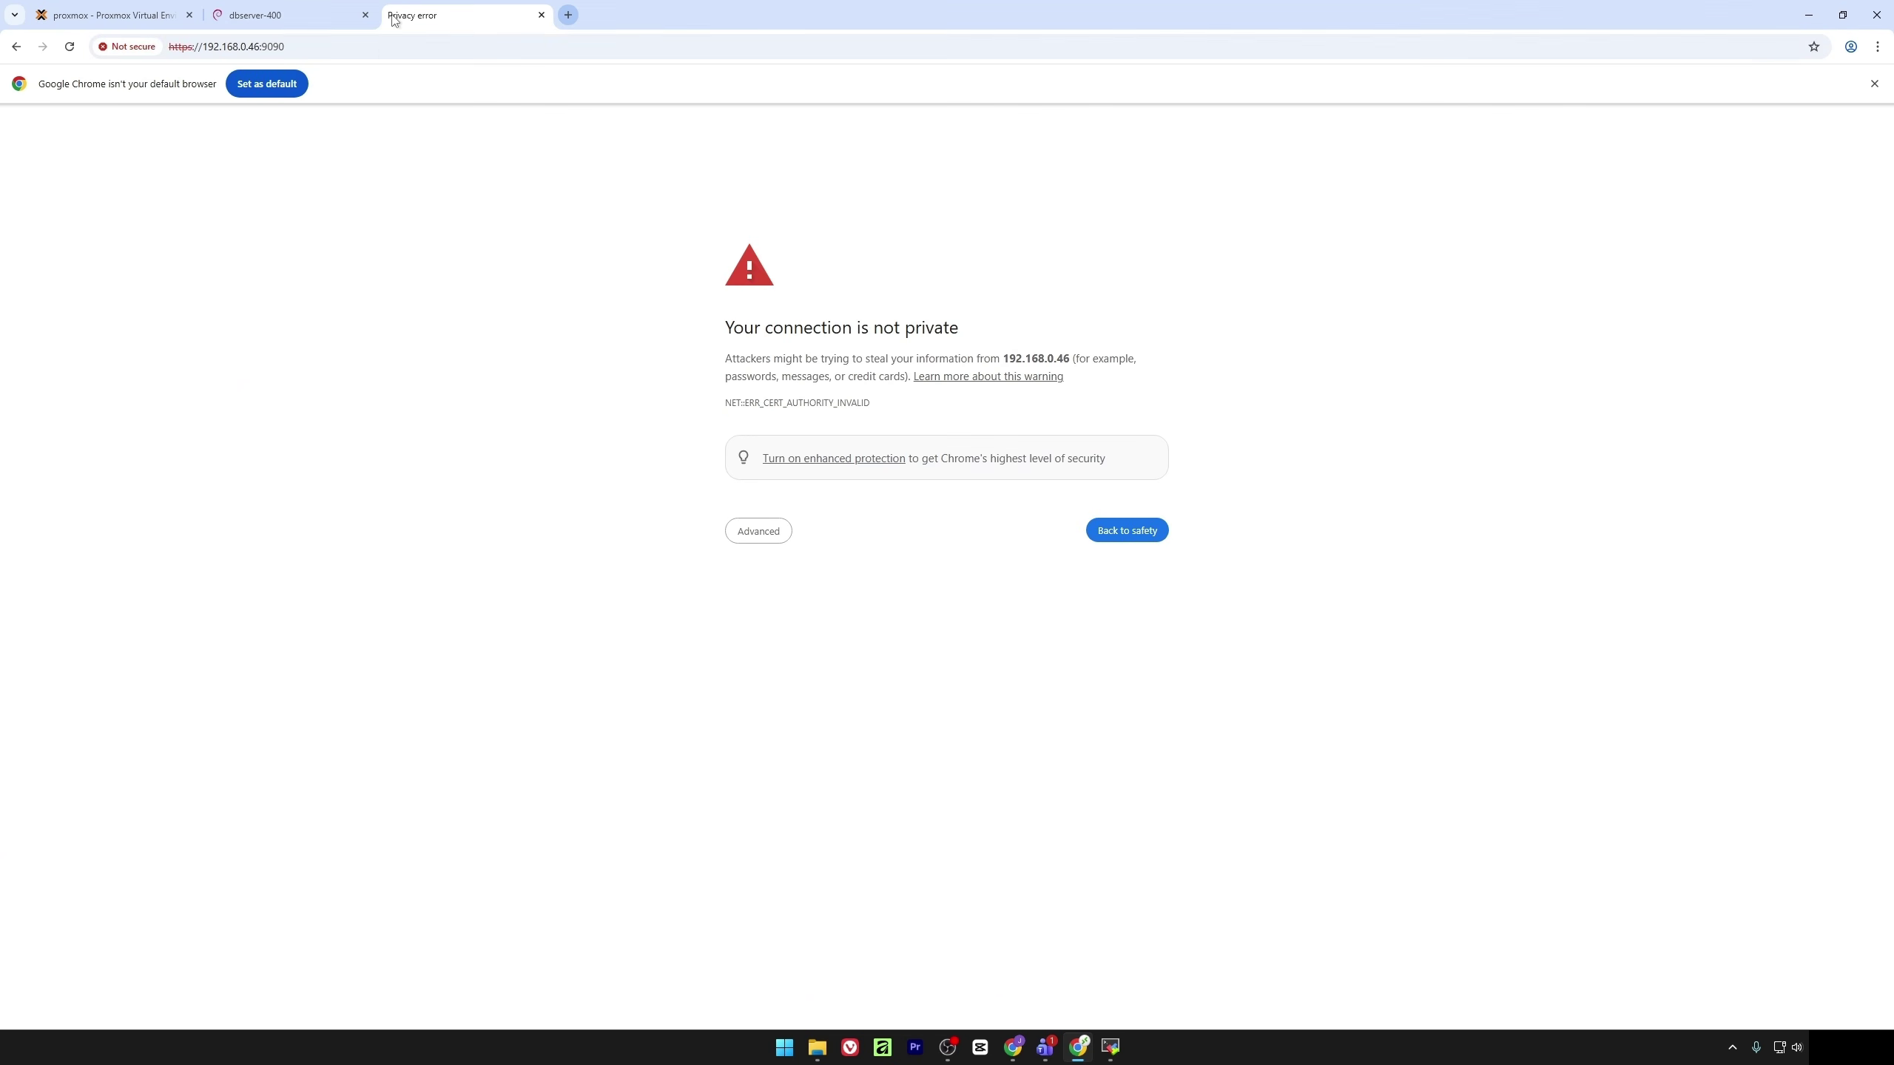
right_click(393, 15)
left_click(786, 532)
left_click(798, 643)
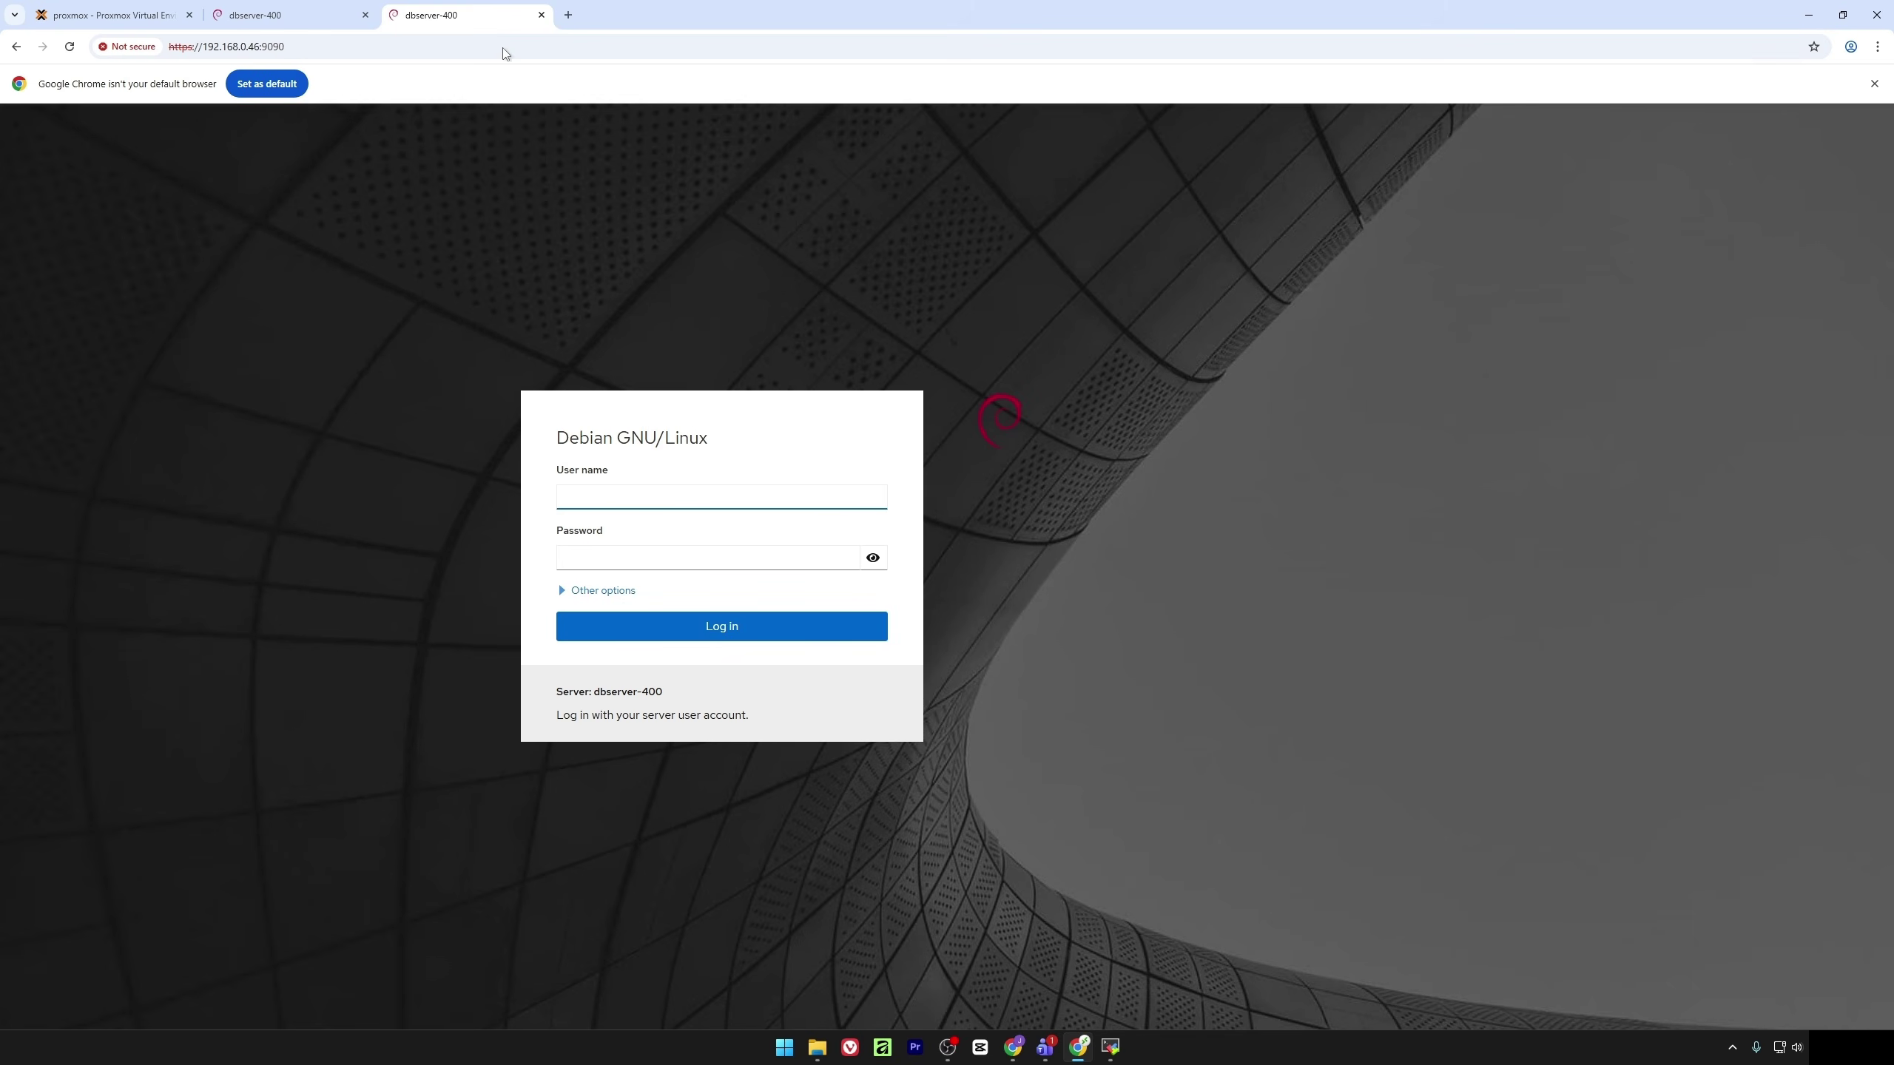
left_click(542, 16)
left_click(366, 15)
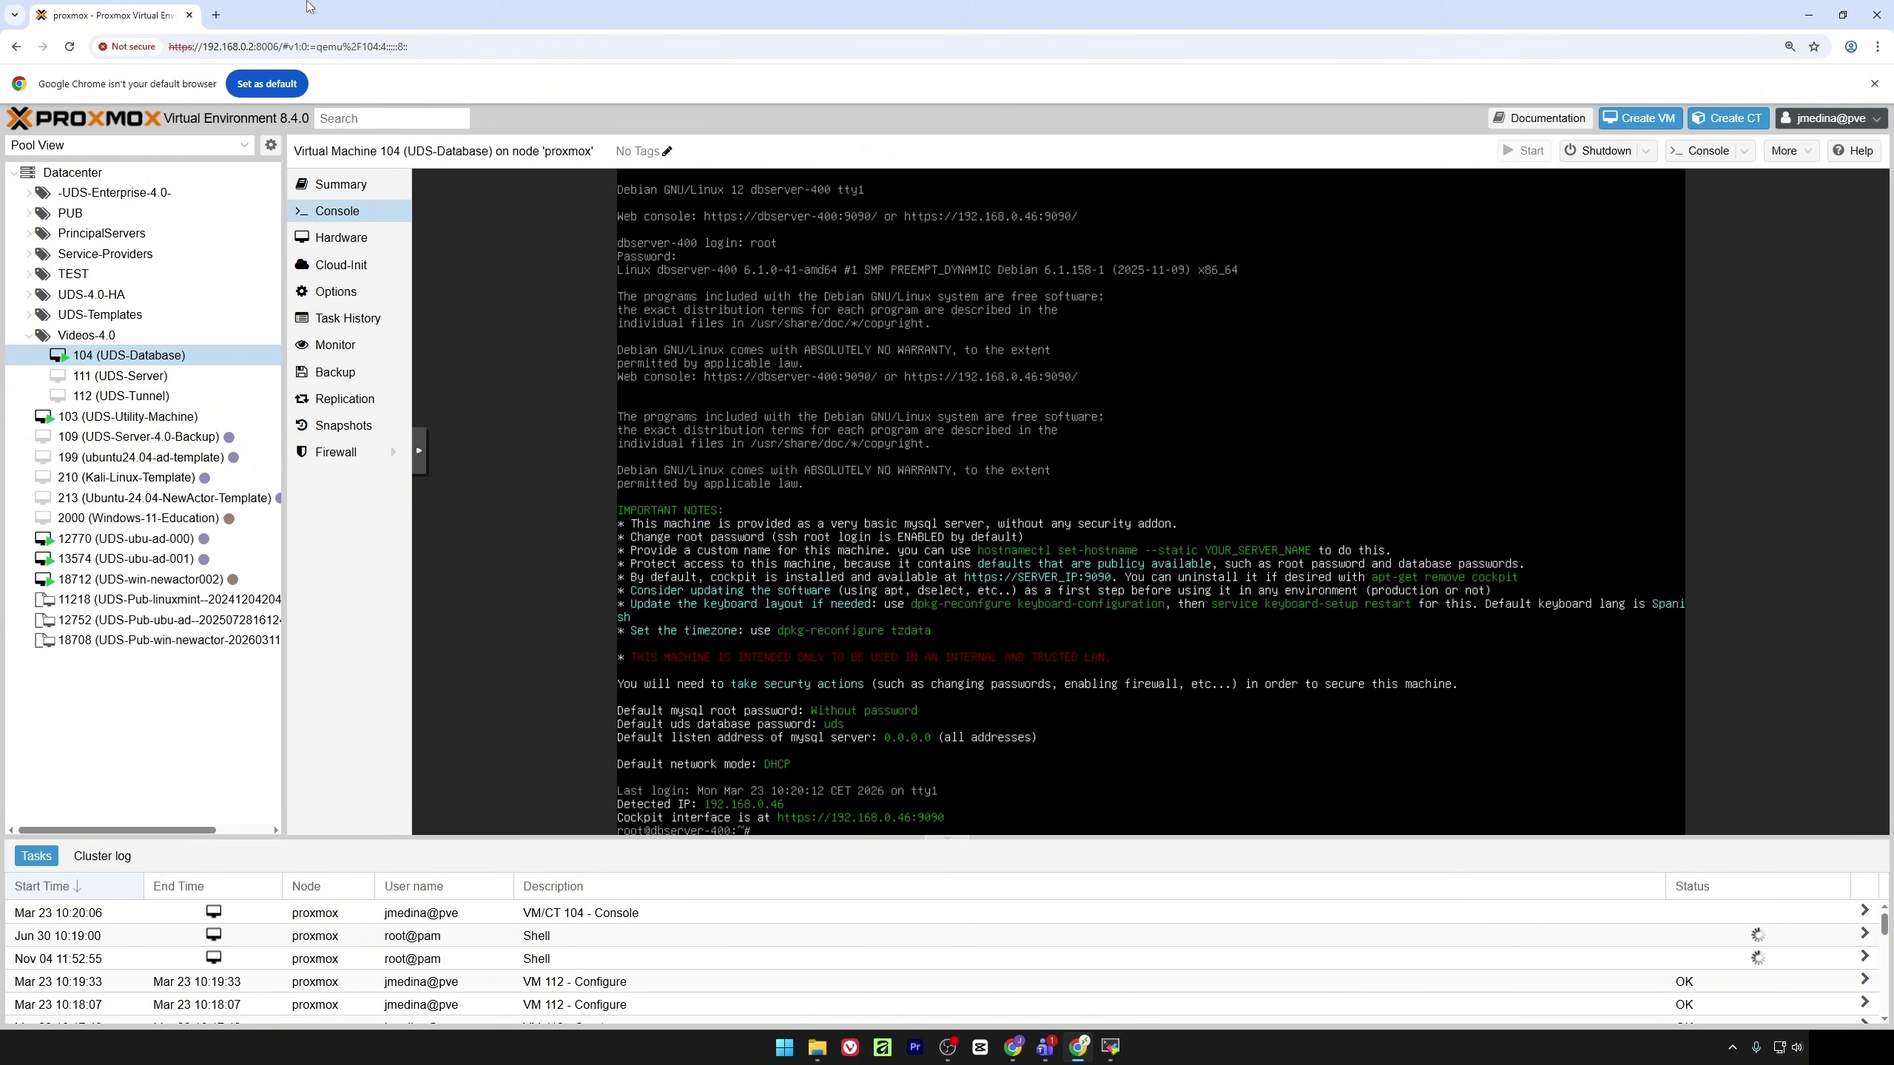
Open VM 111 UDS-Server's console and start the virtual machine
left_click(123, 375)
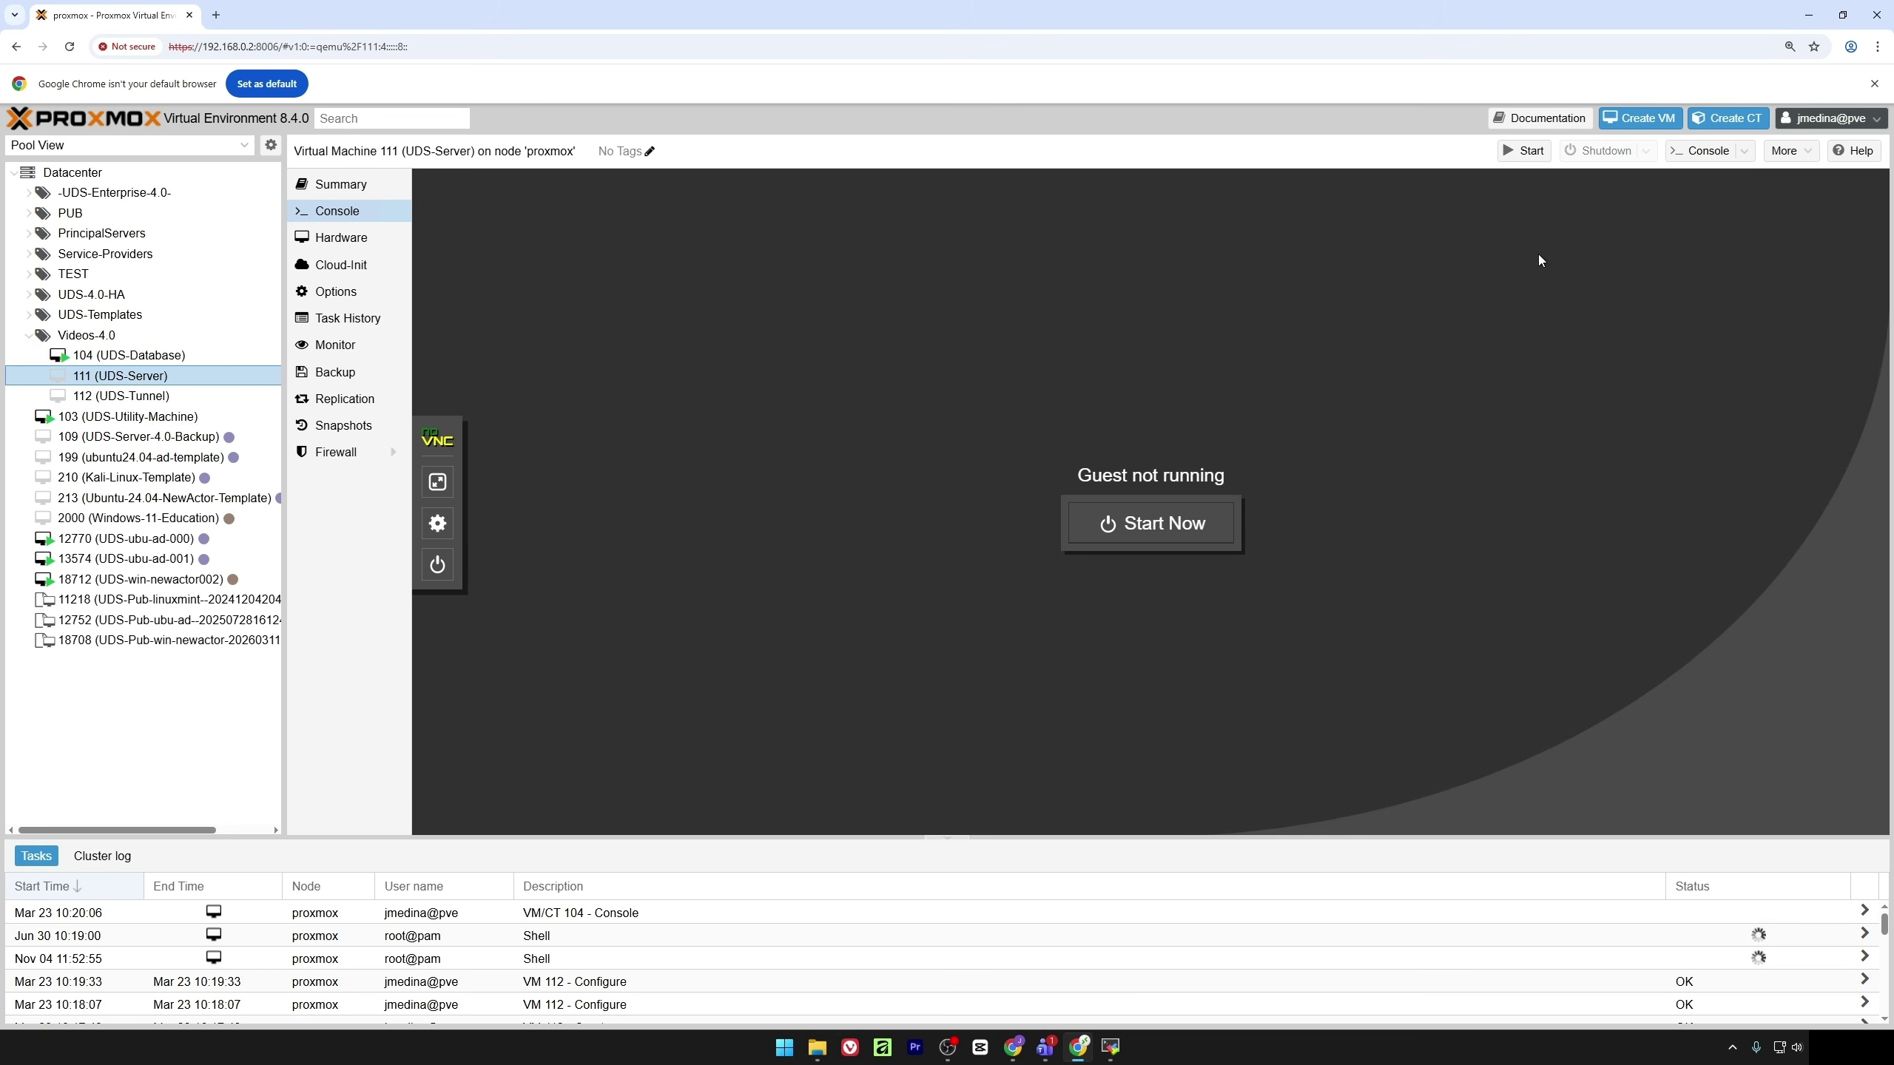
left_click(1513, 152)
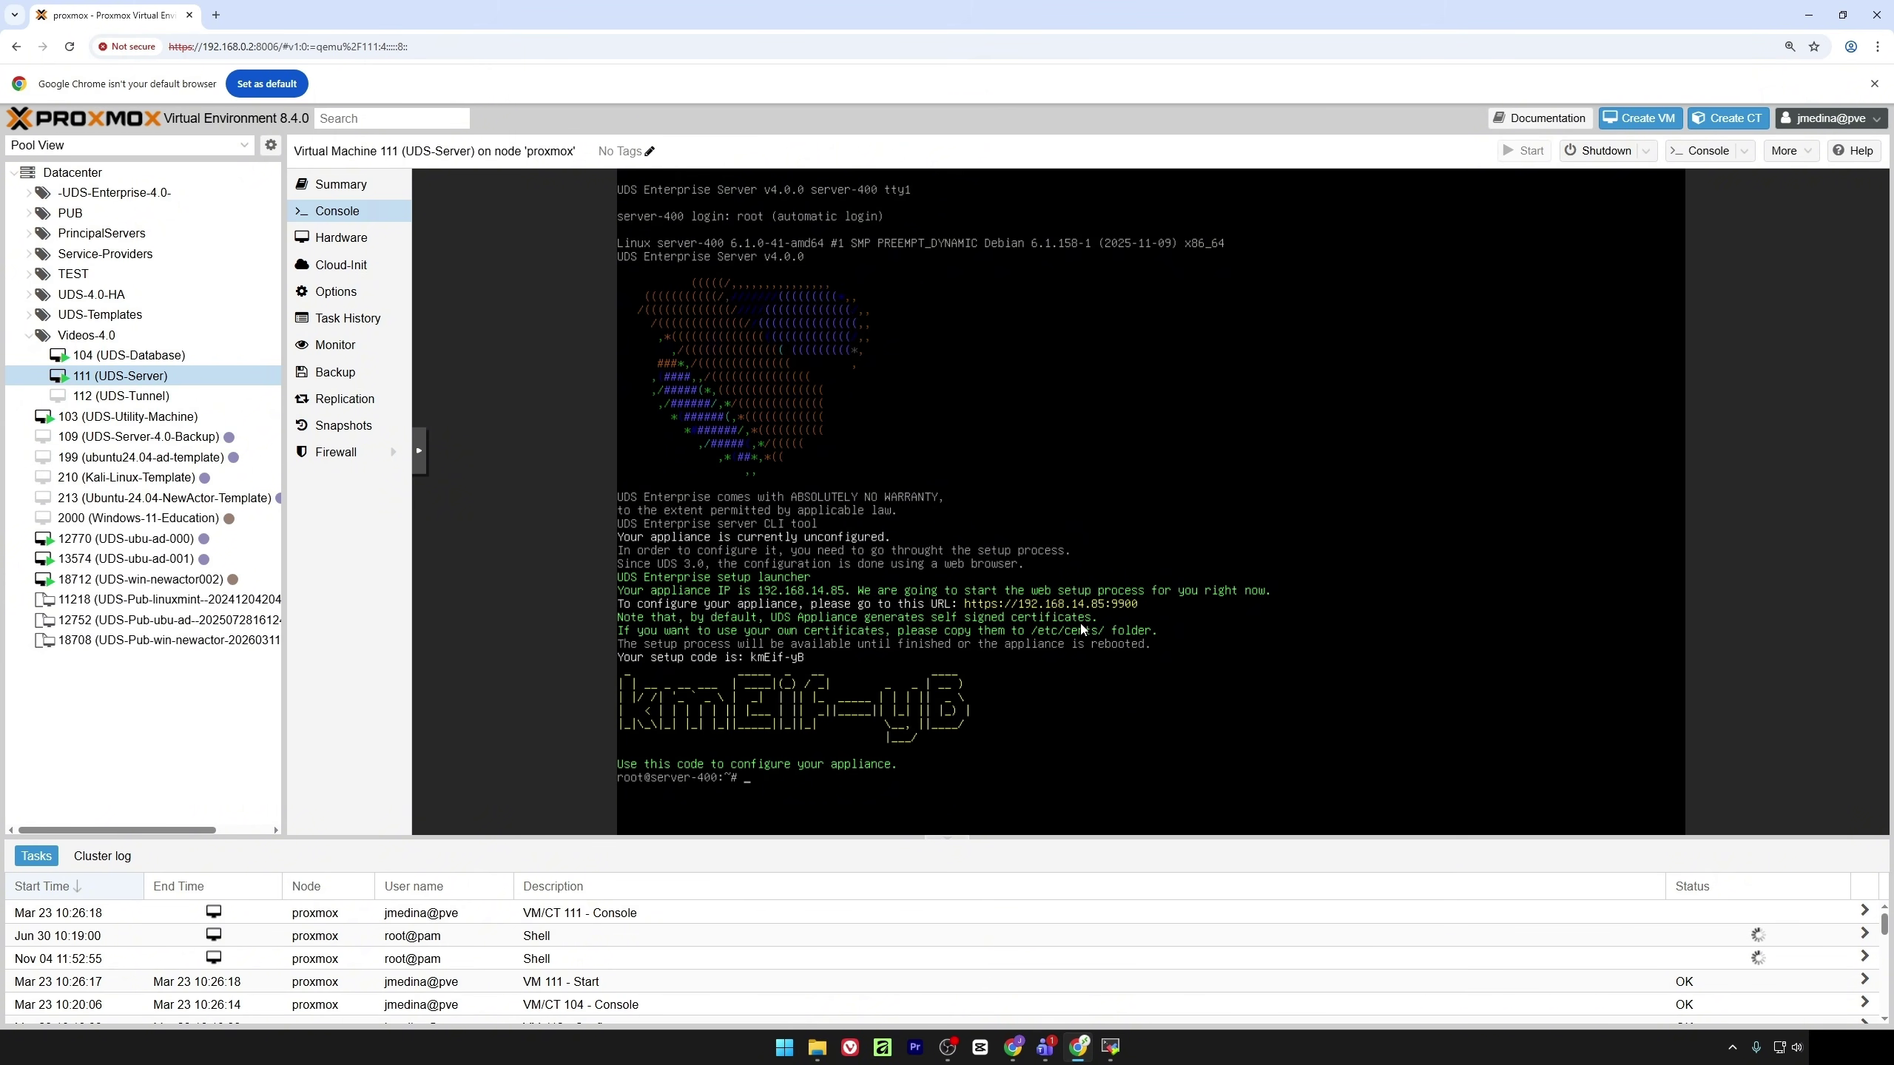
Run uds ip set 192.168.0.47/20 192.168.0.1 server40 --dns 192.168.0.4 in the appliance console
key("Return")
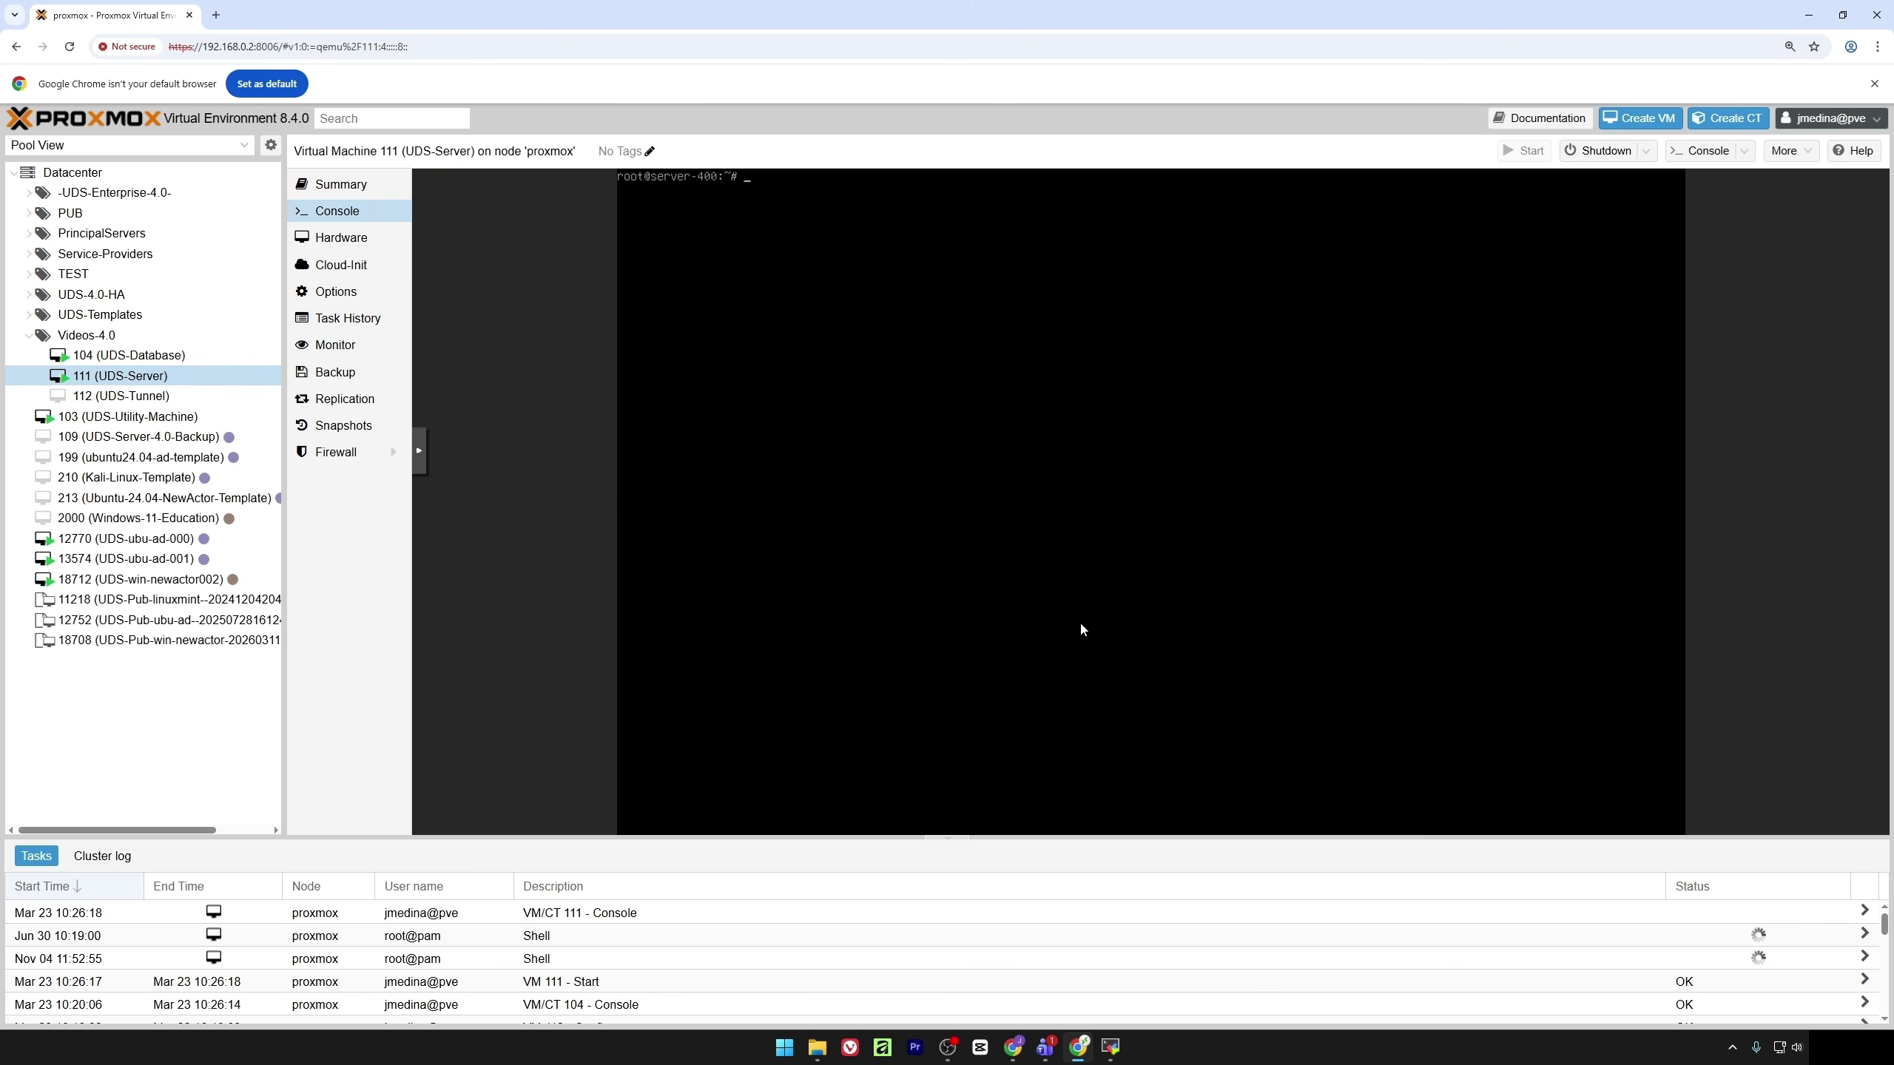
type("uds ip set -h")
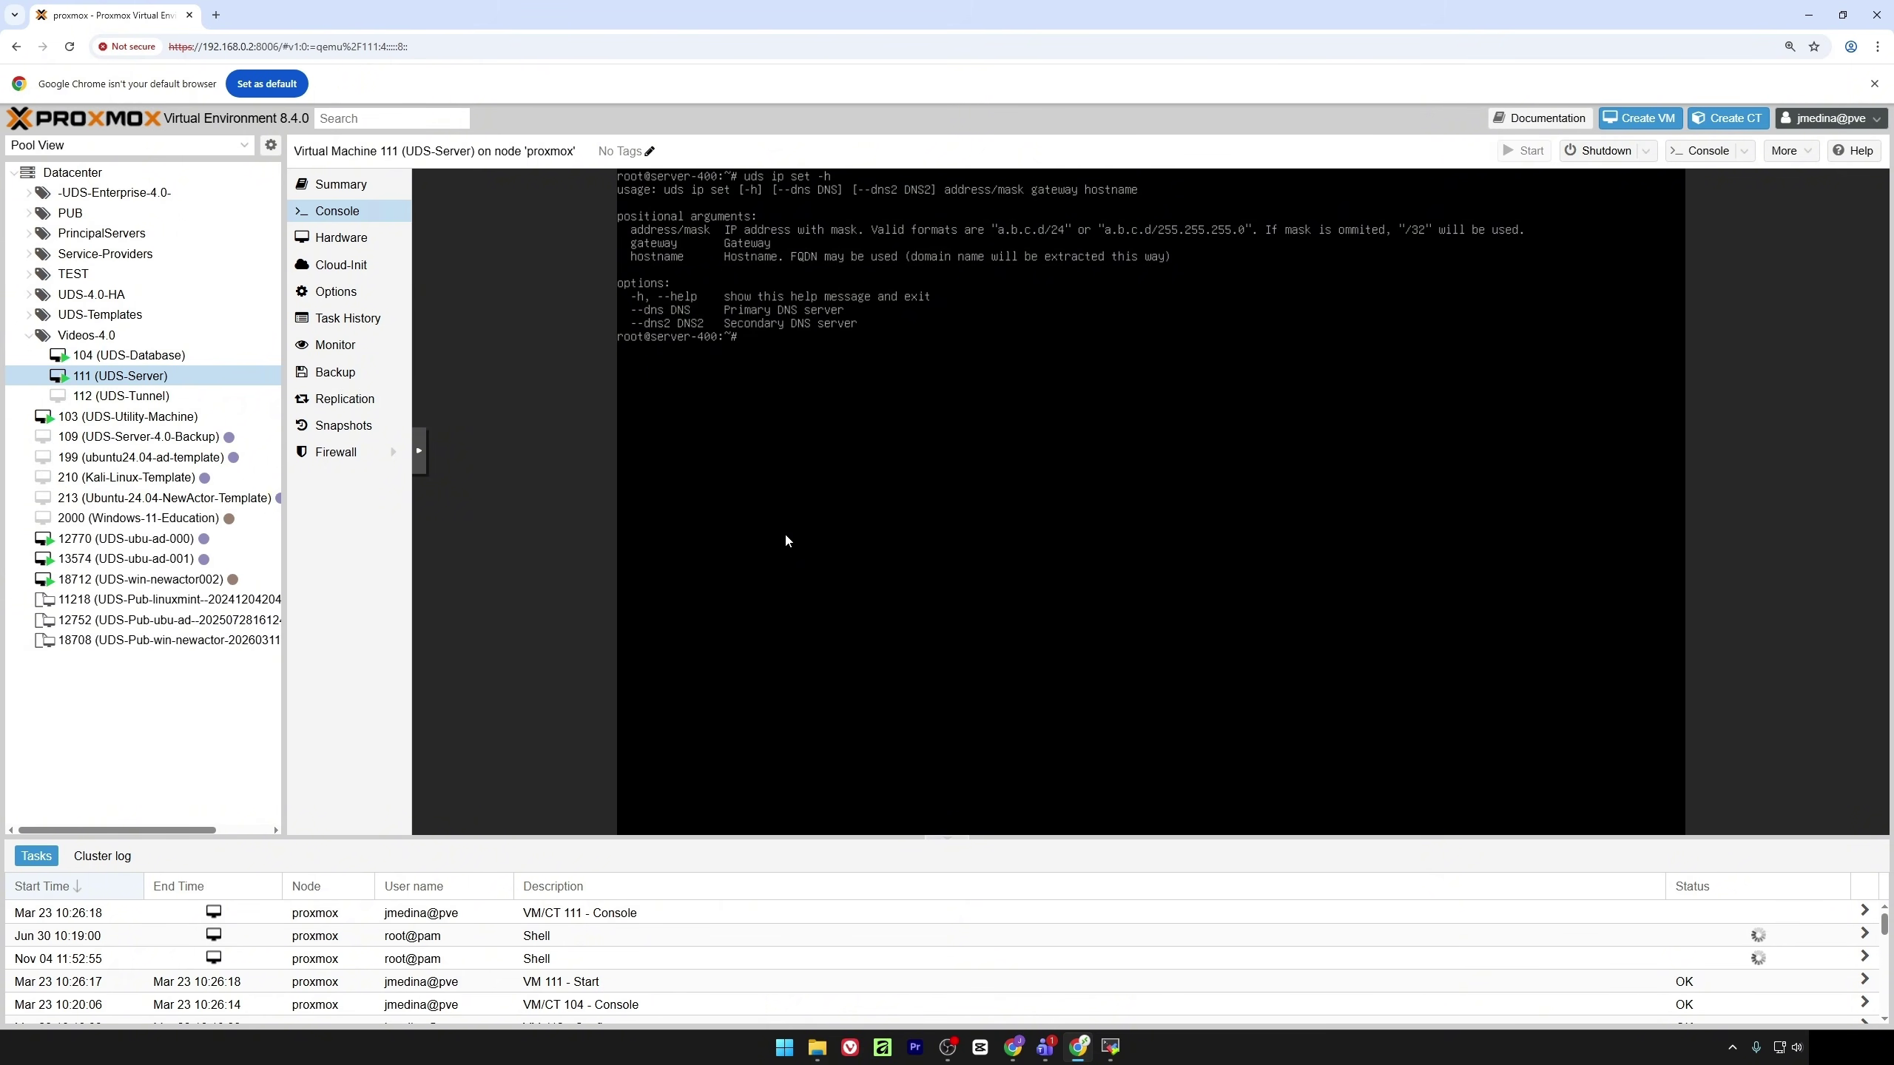
type("uds ip set 192.168.0.47/20 192.168.0.1 ")
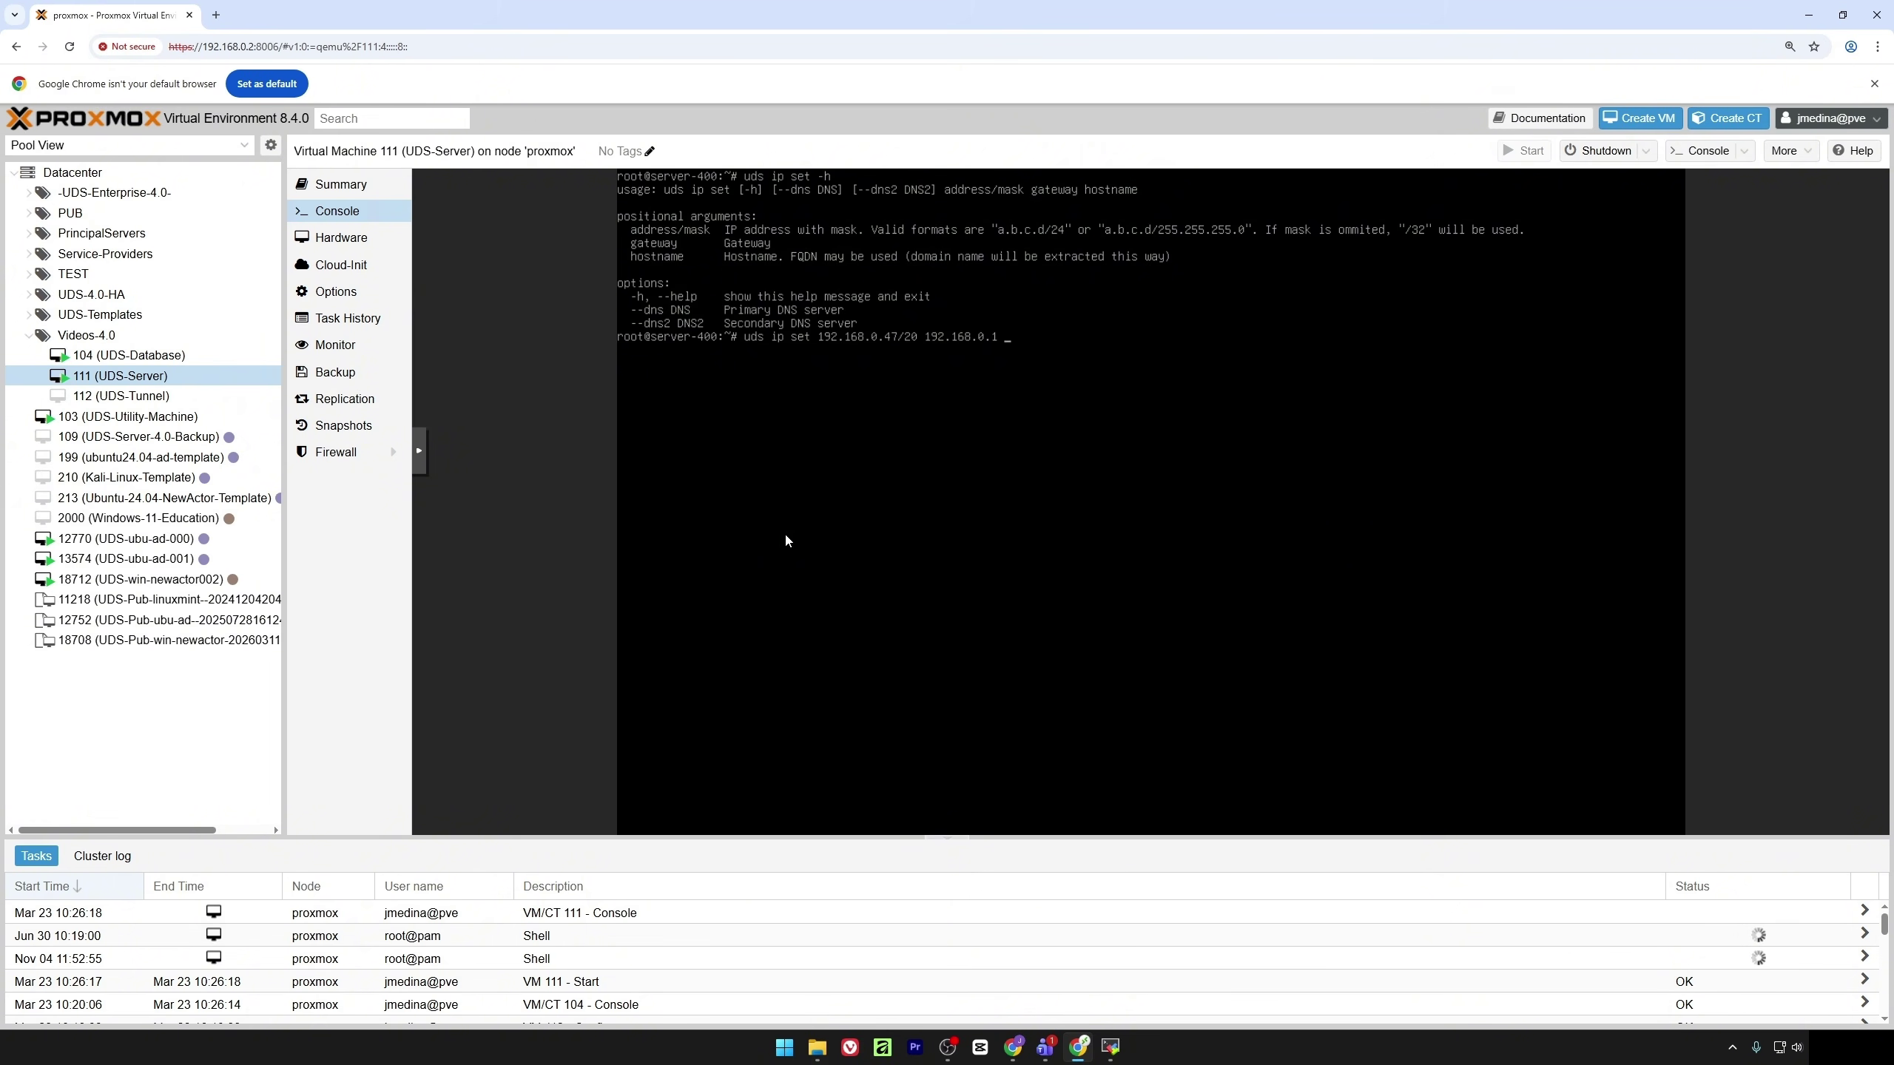
type("server40 --dns 192.168.0.4")
key("Return")
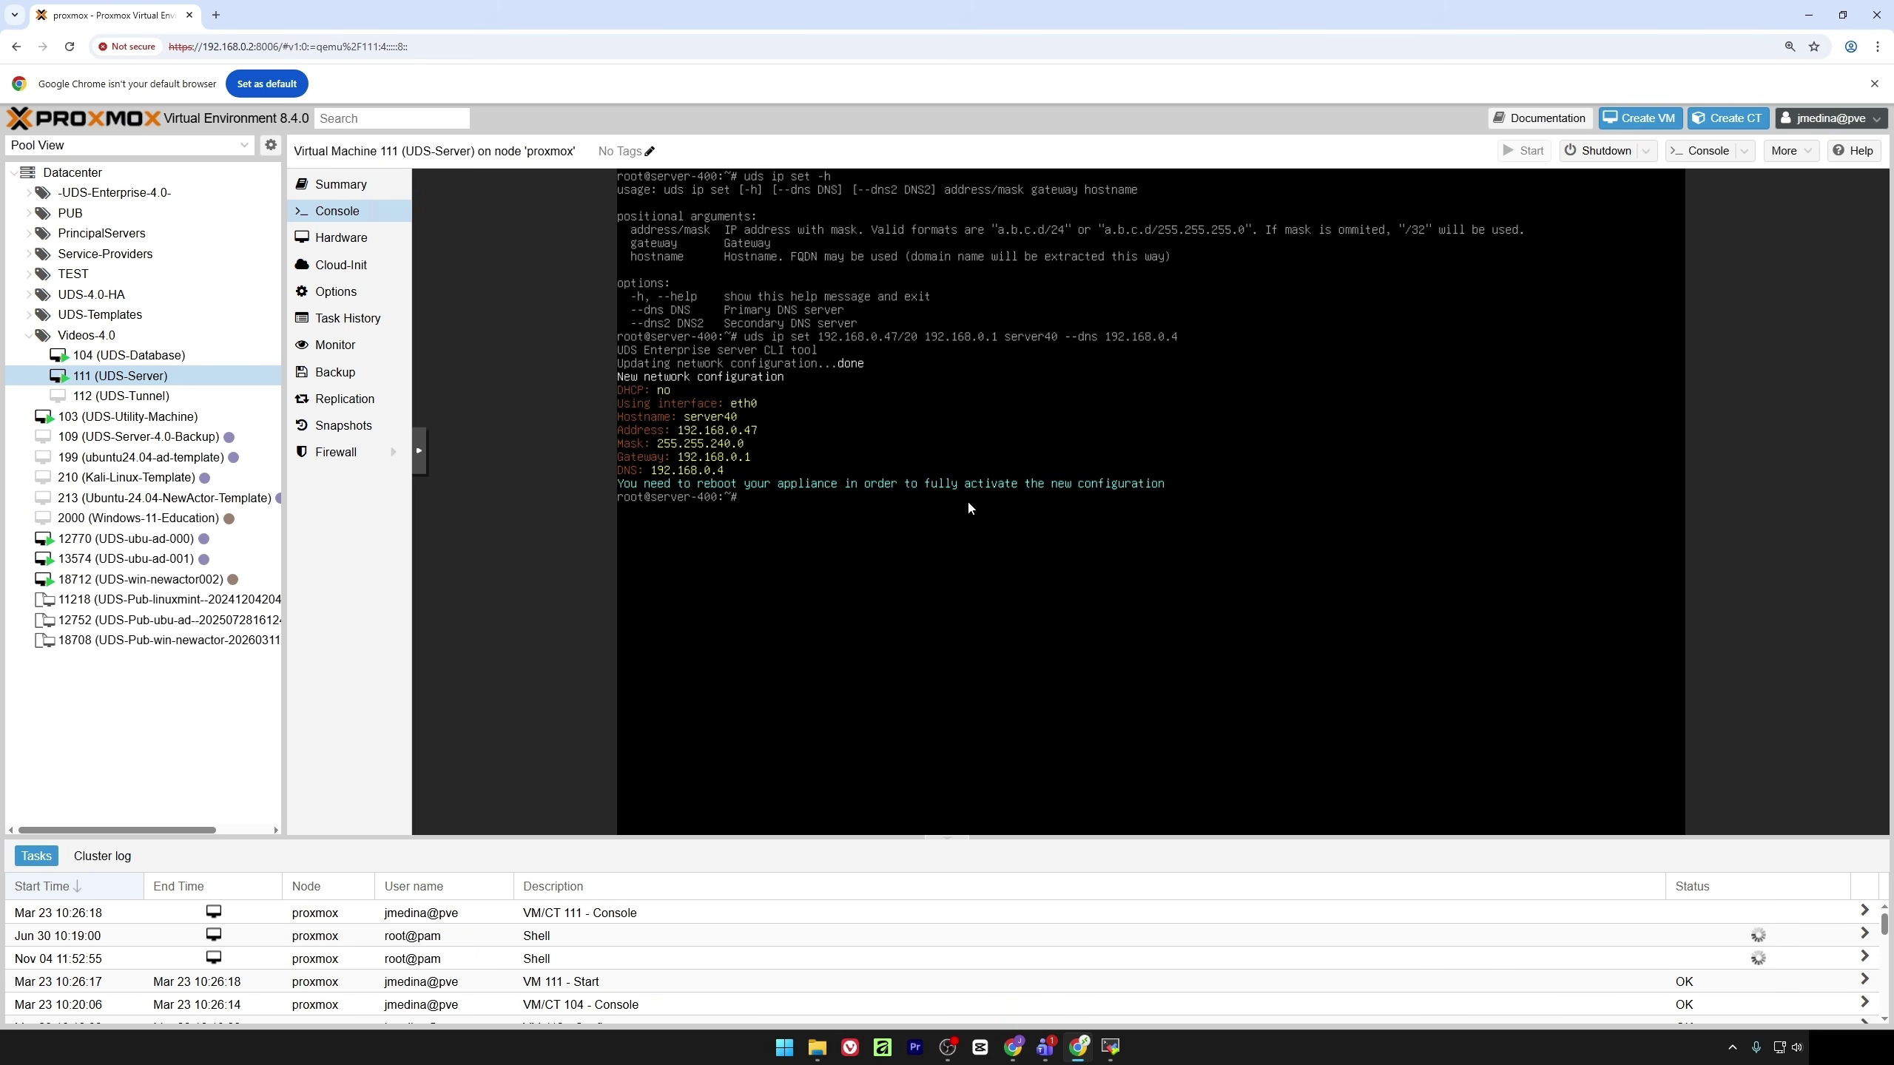
Reboot the UDS-Server appliance from its console to apply the network settings
type("reboot")
key("Return")
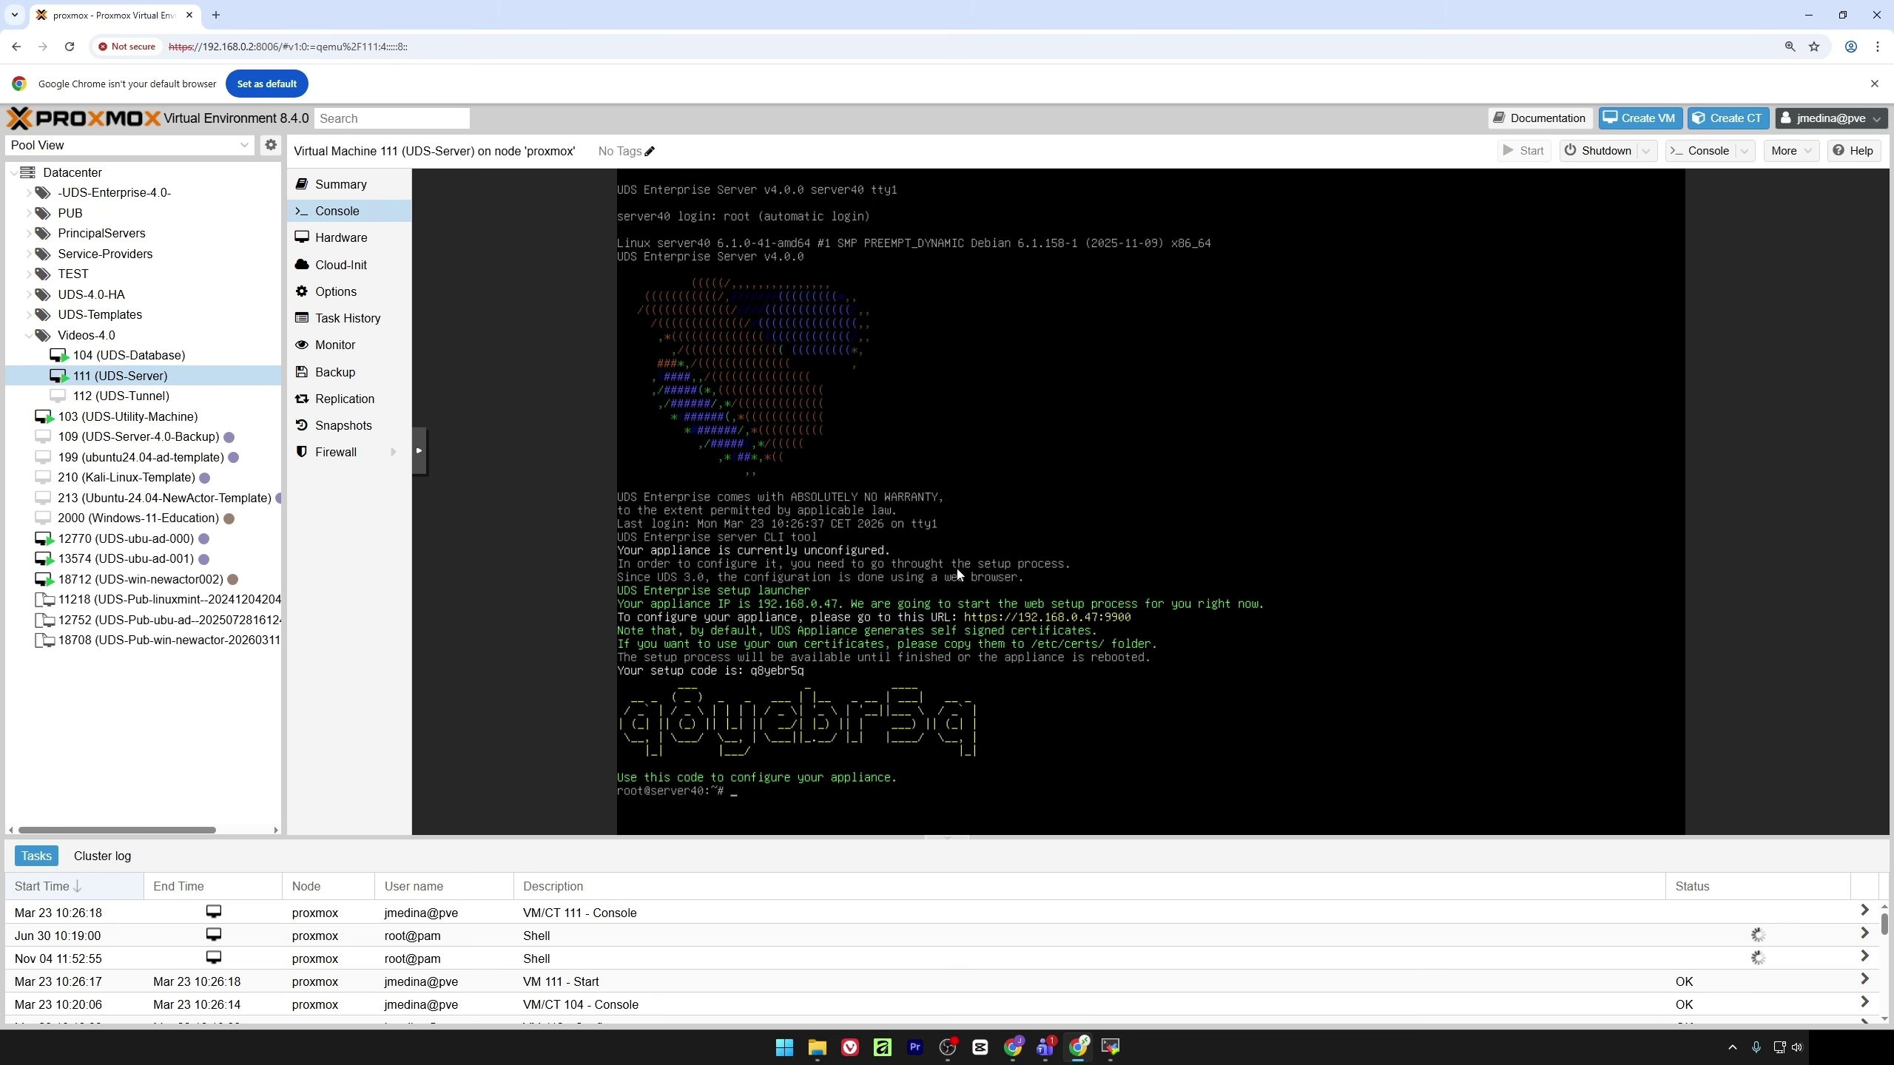
left_click(218, 14)
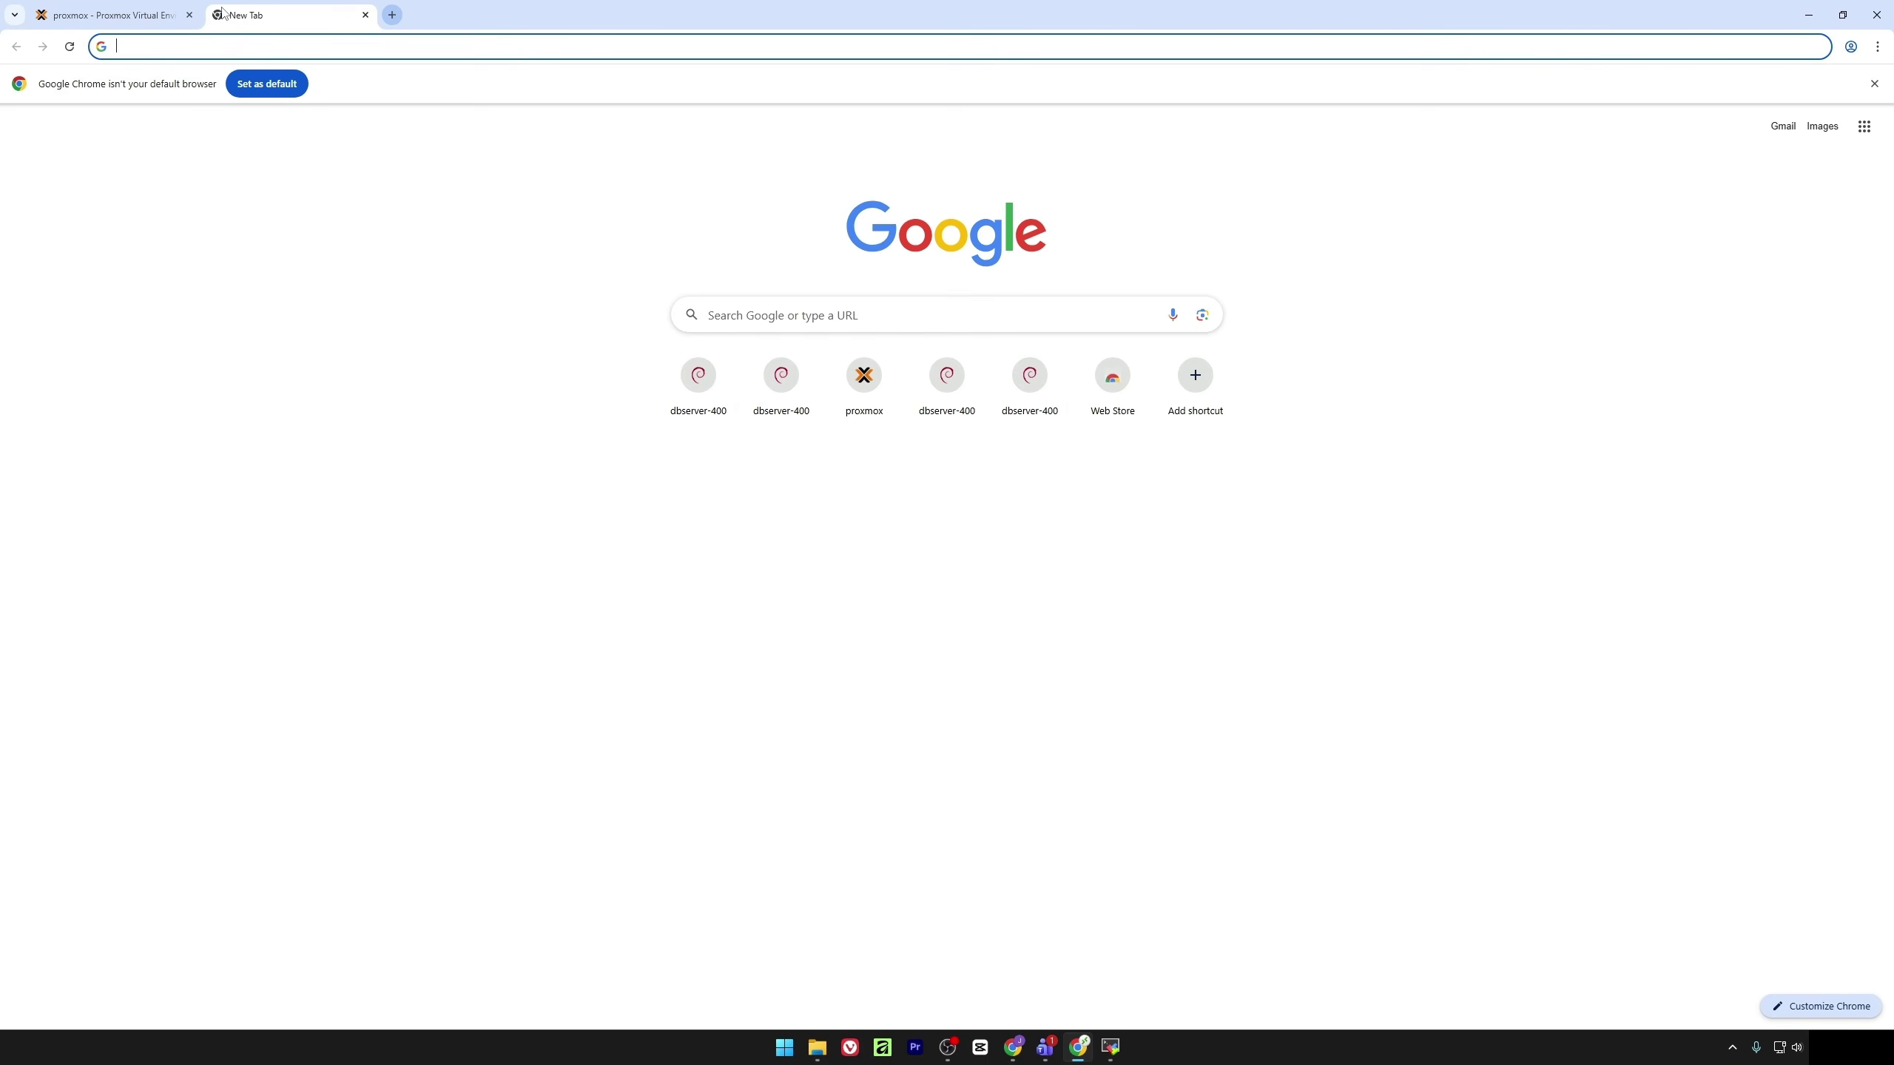
type("https")
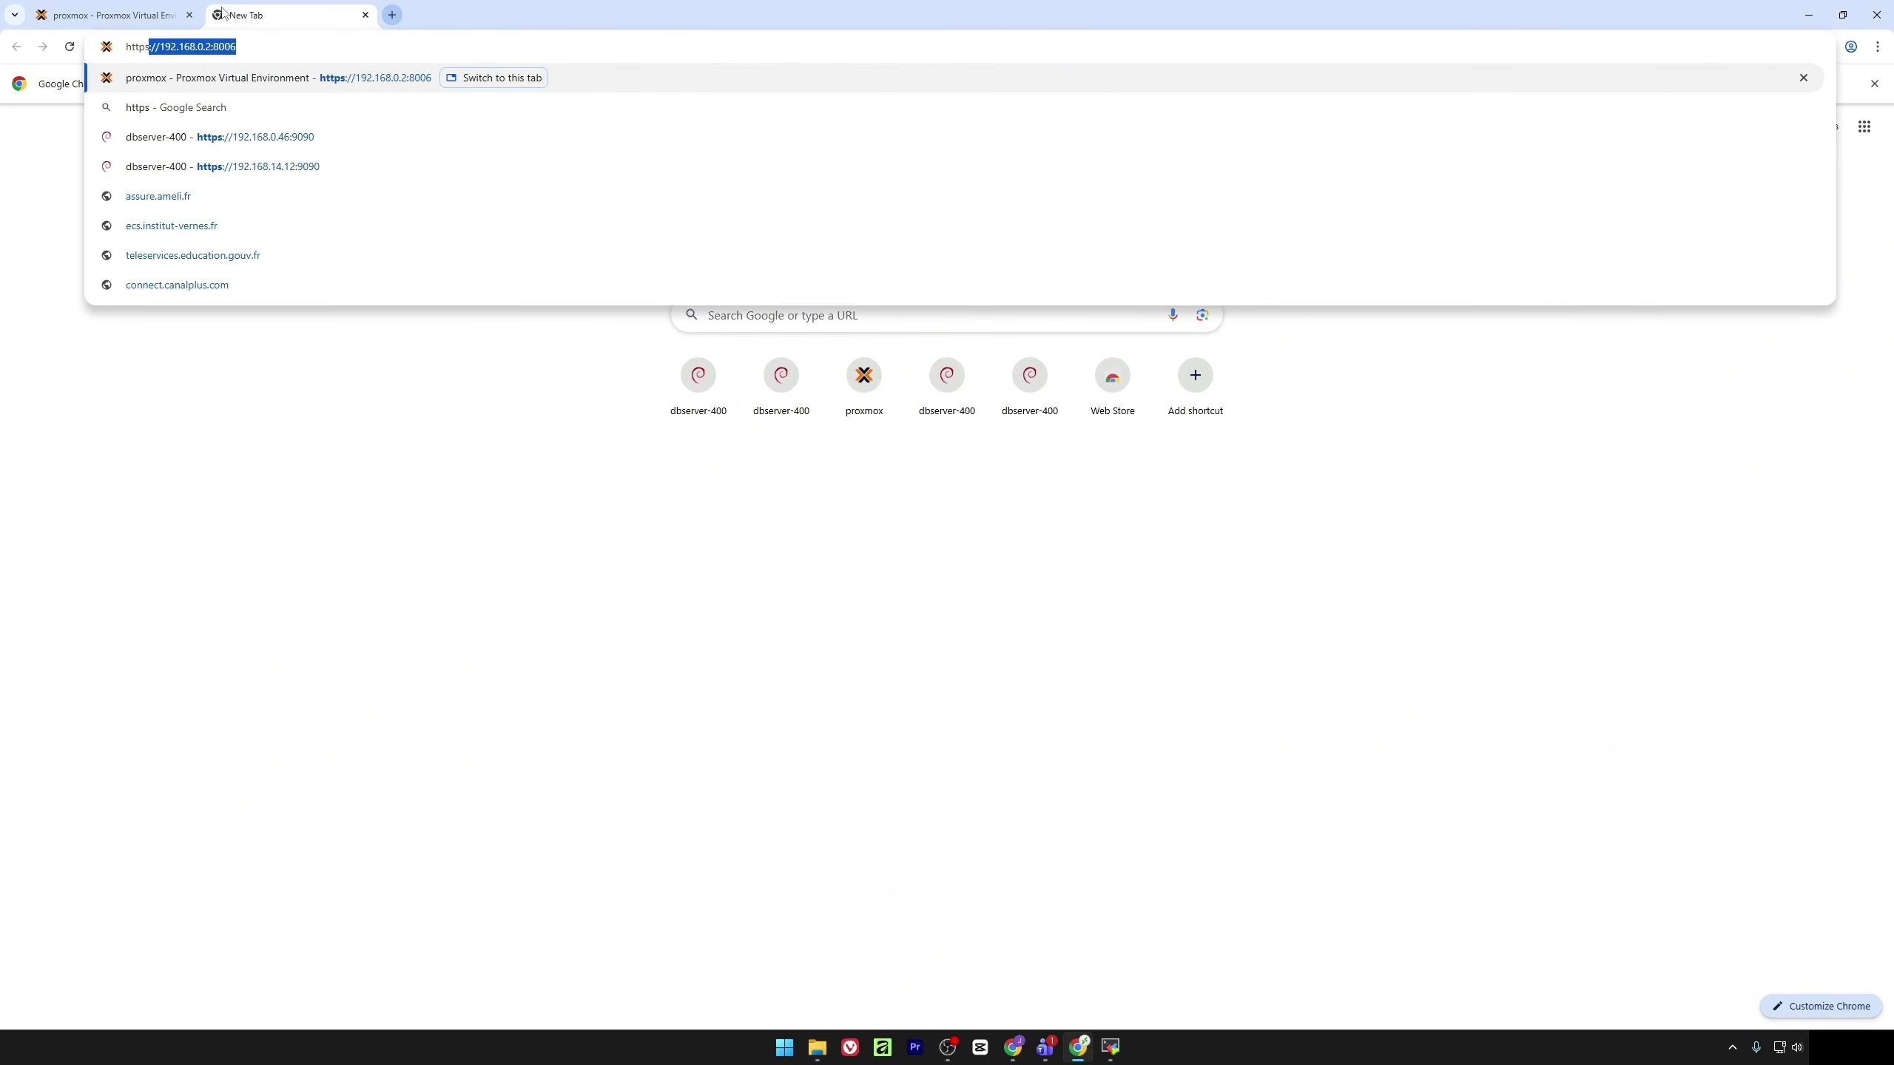
type("://")
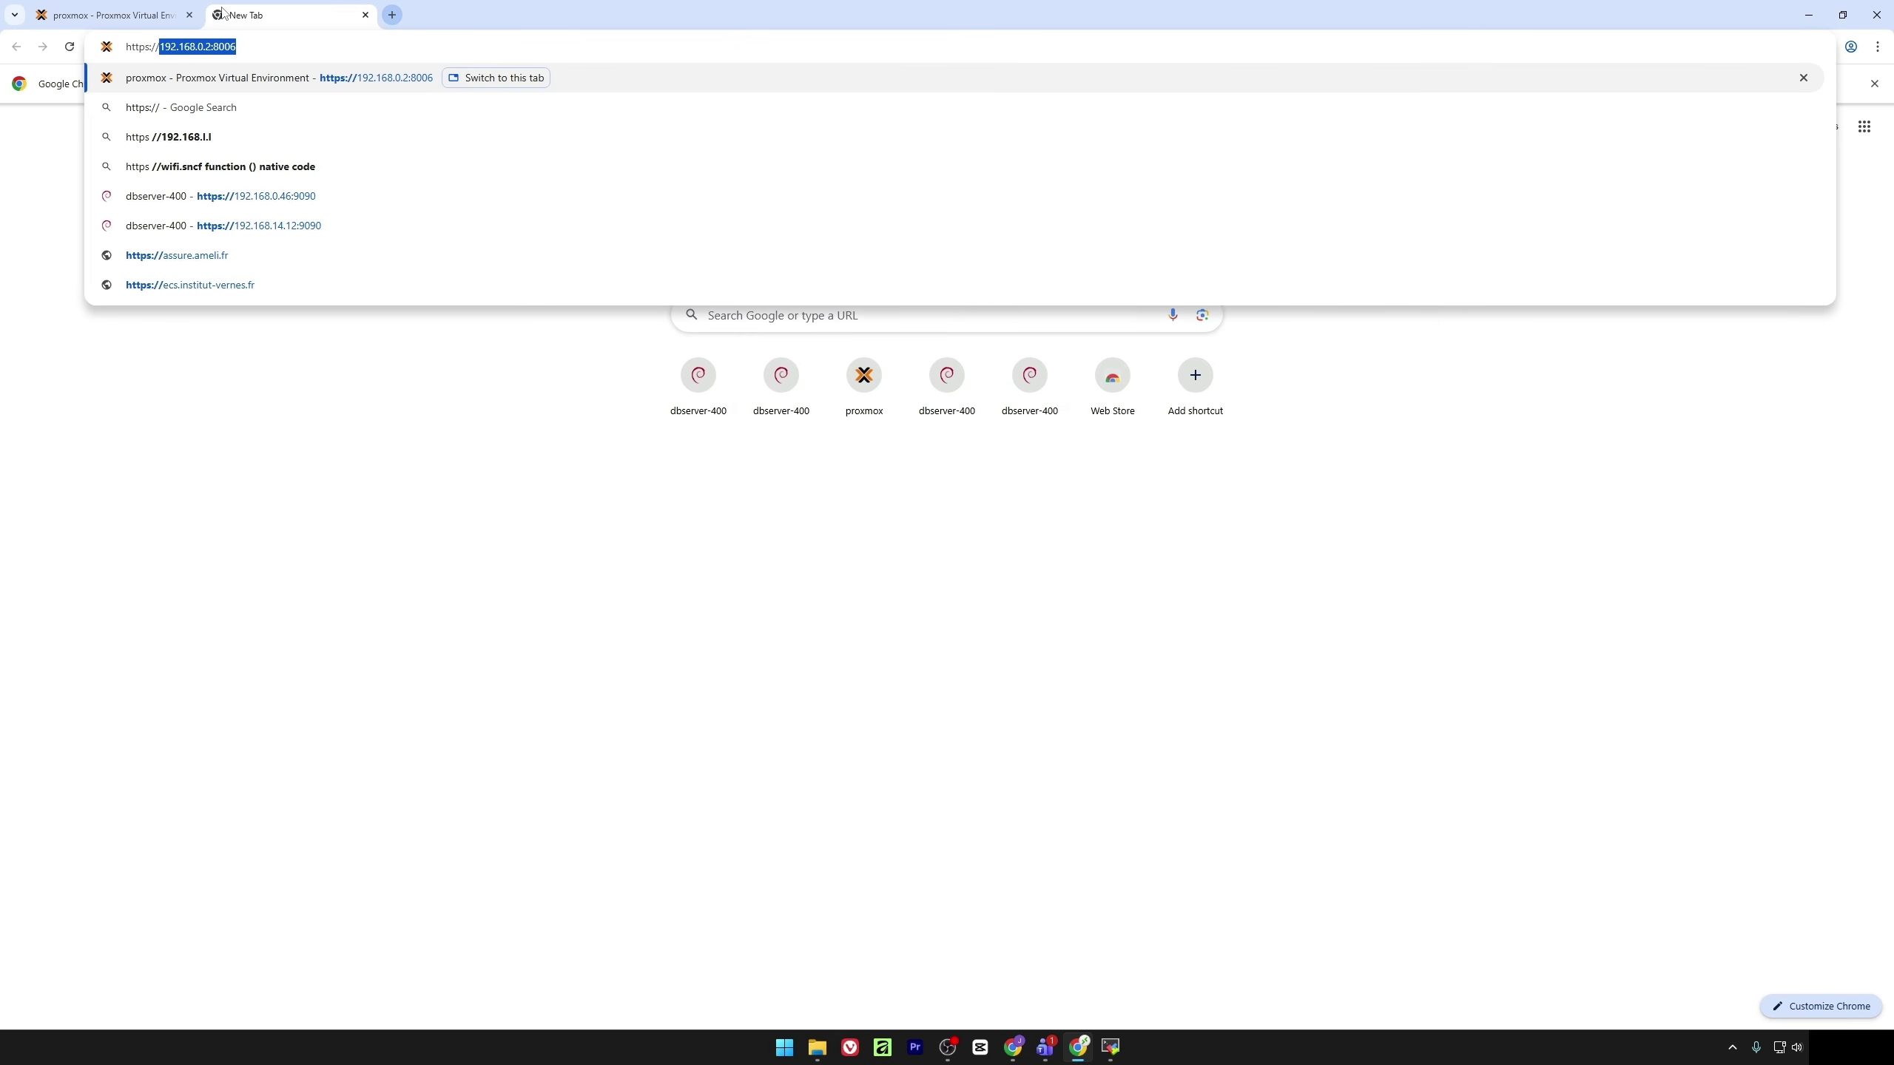
type("192.15")
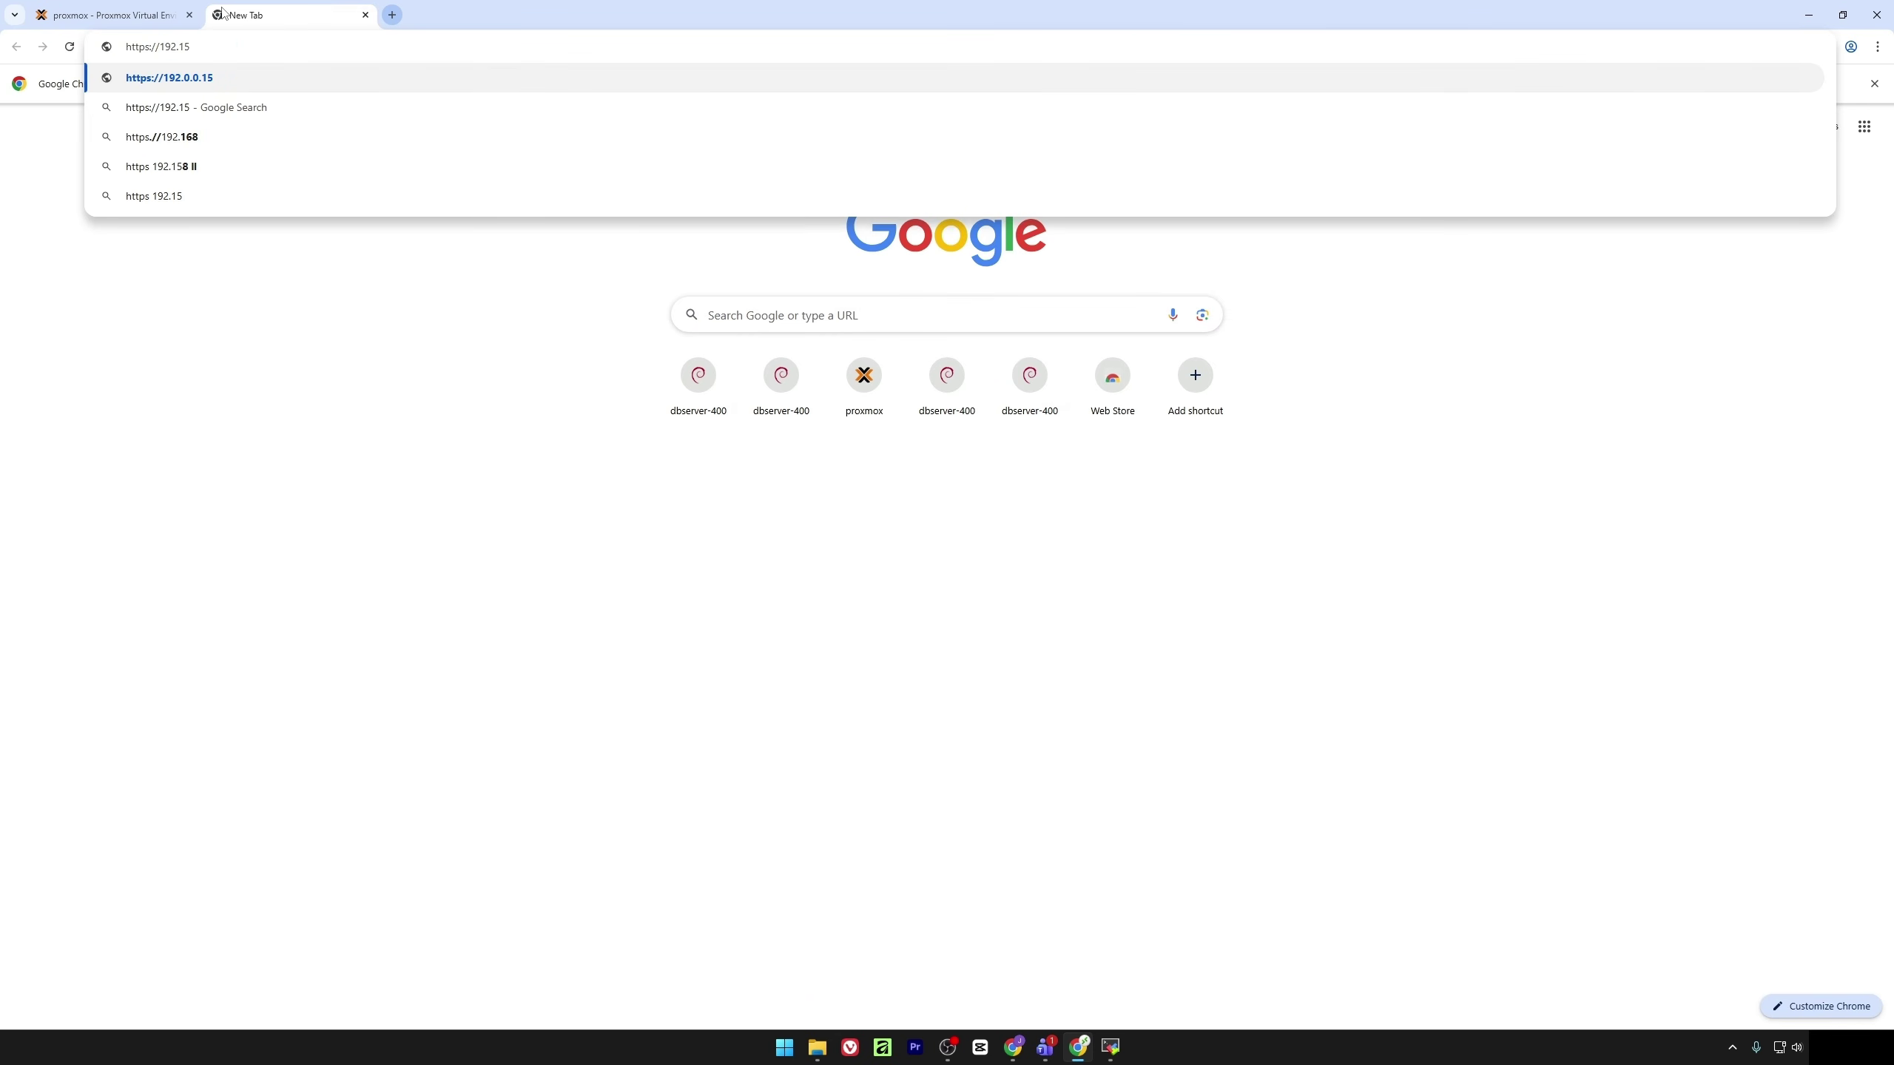
key("BackSpace")
type("68.")
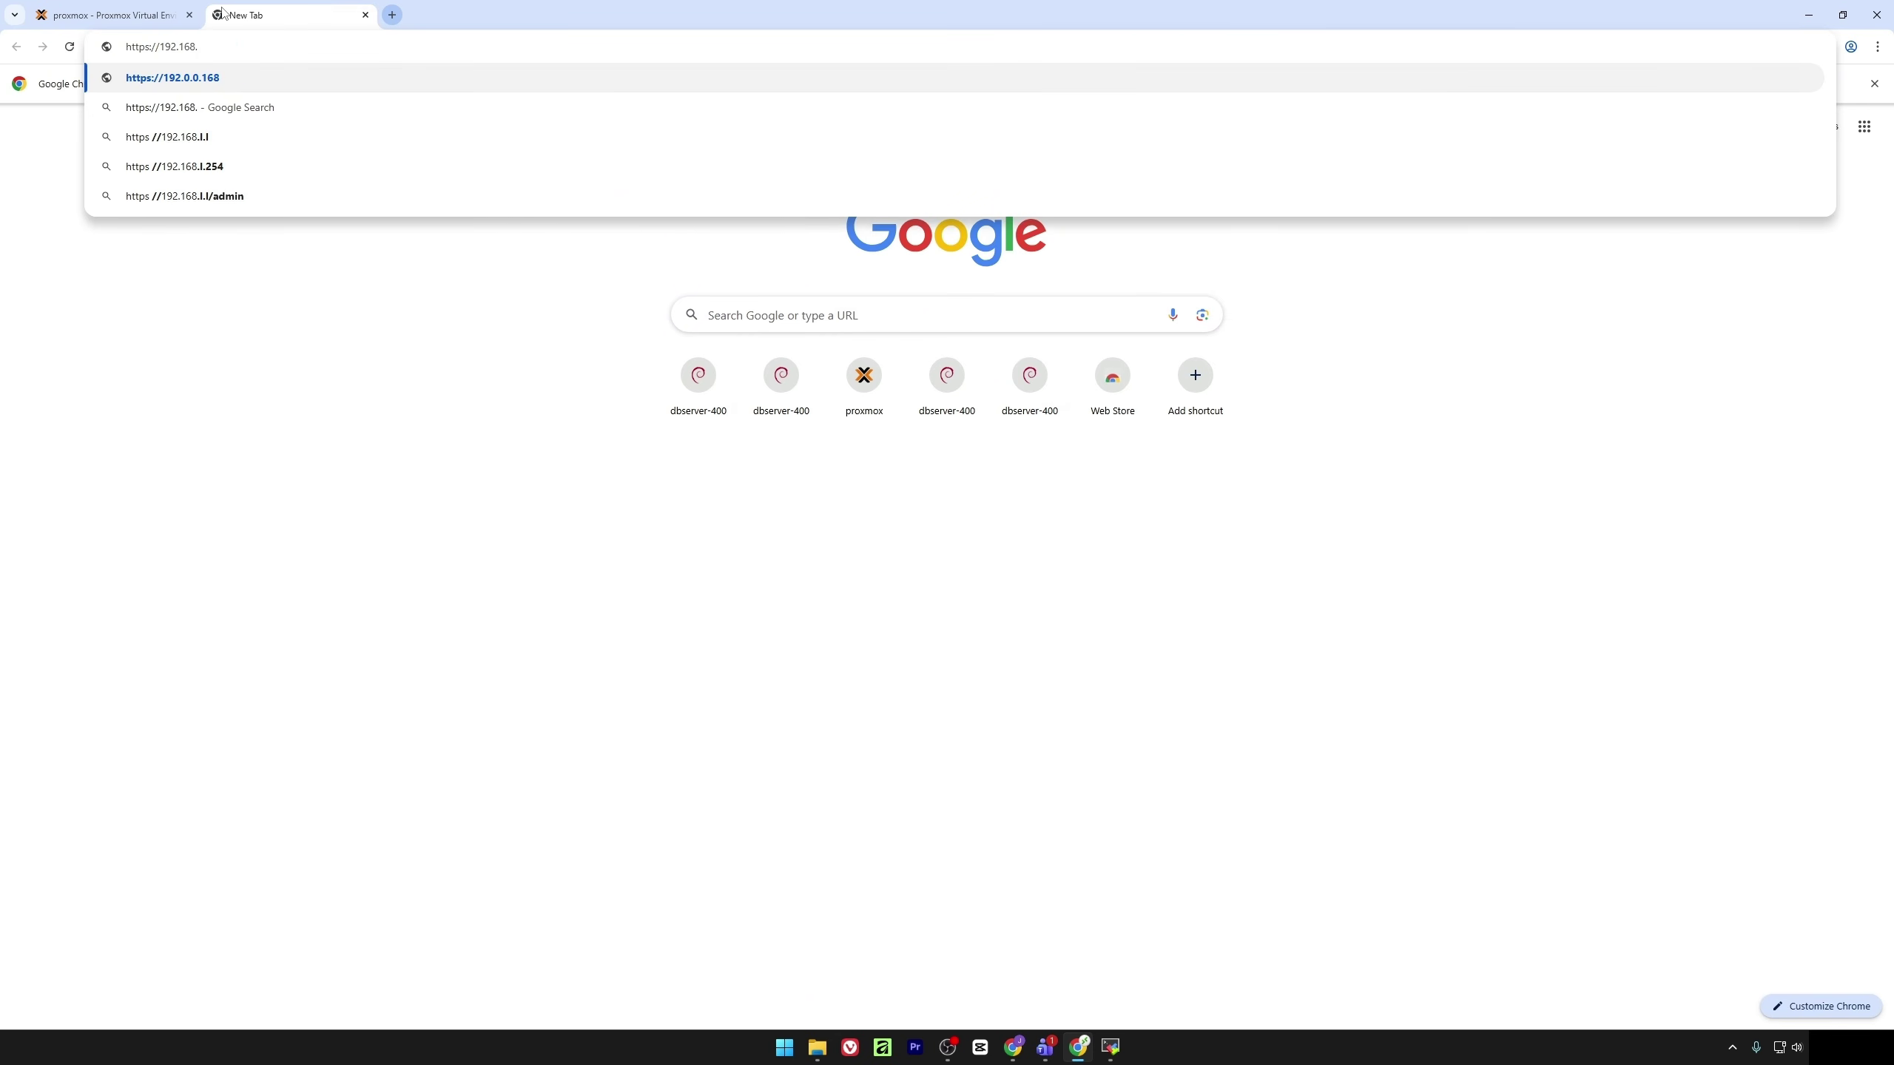
type("0.4")
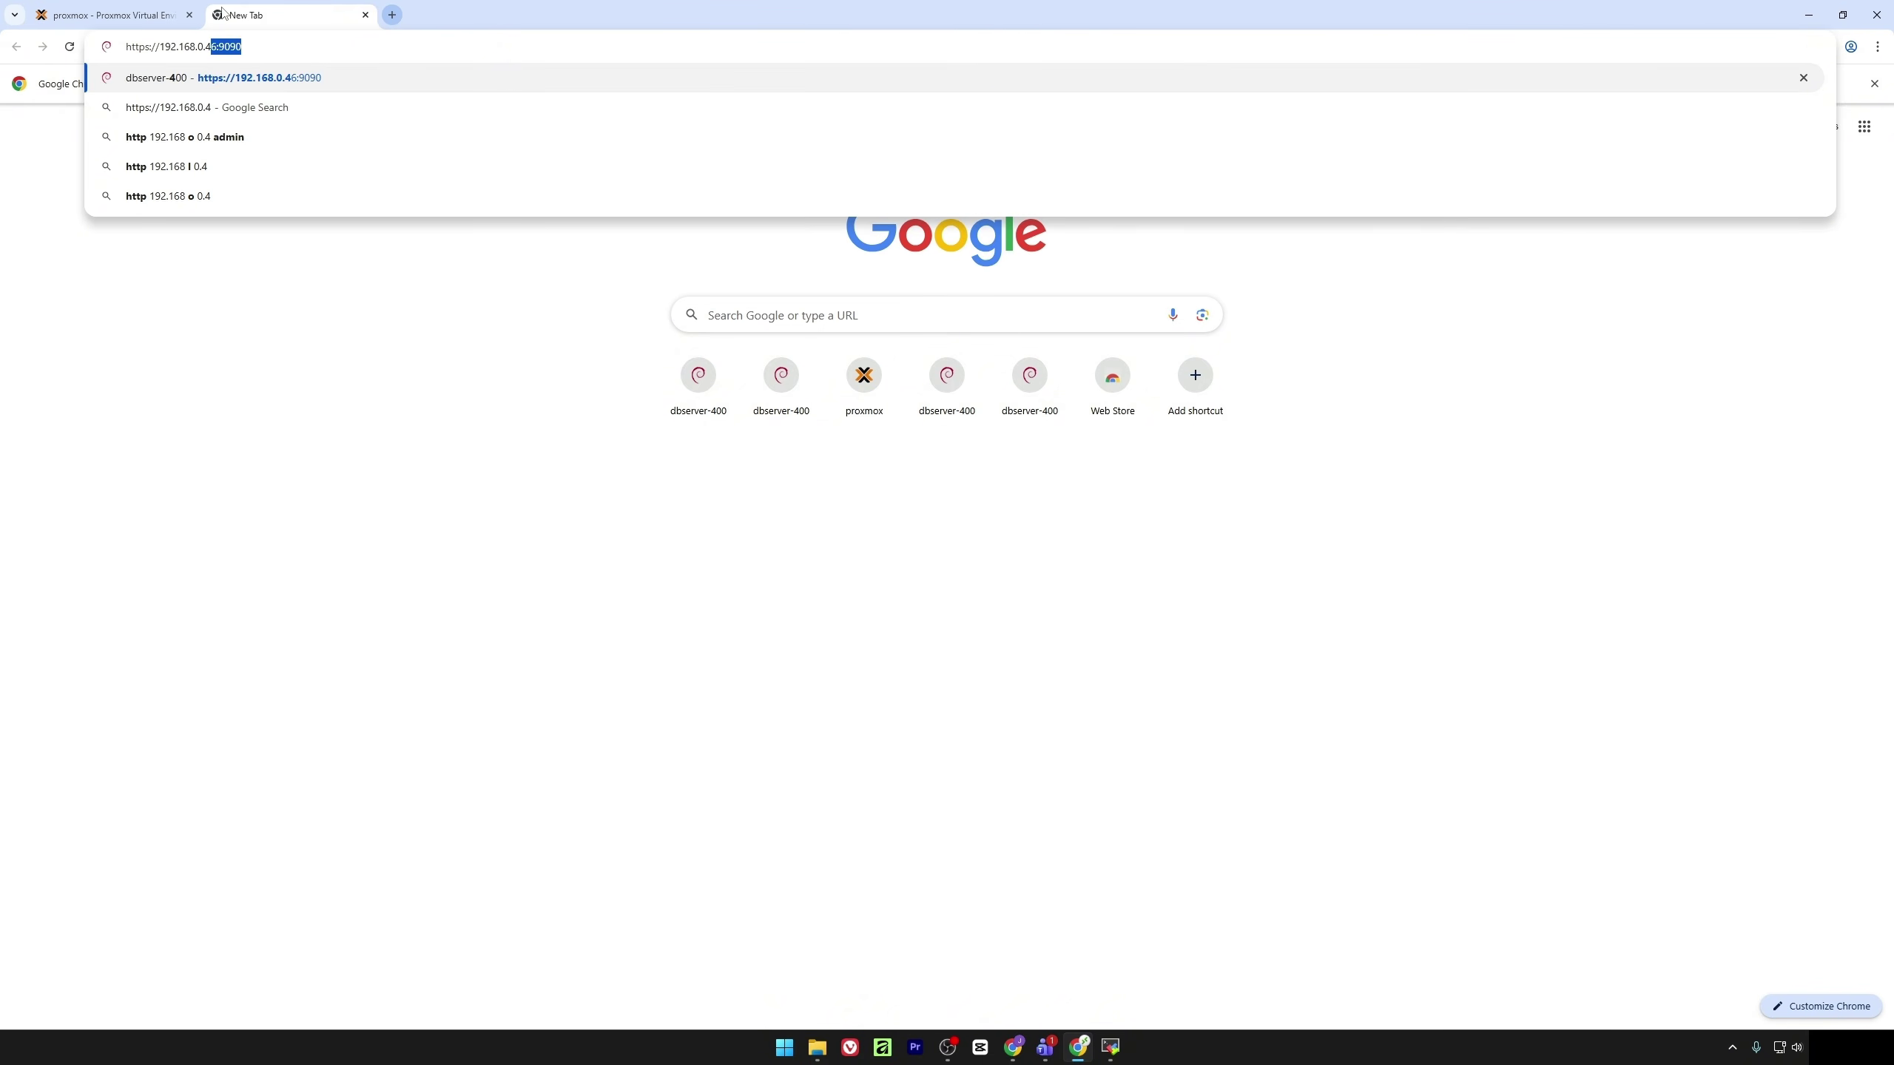
type("7:")
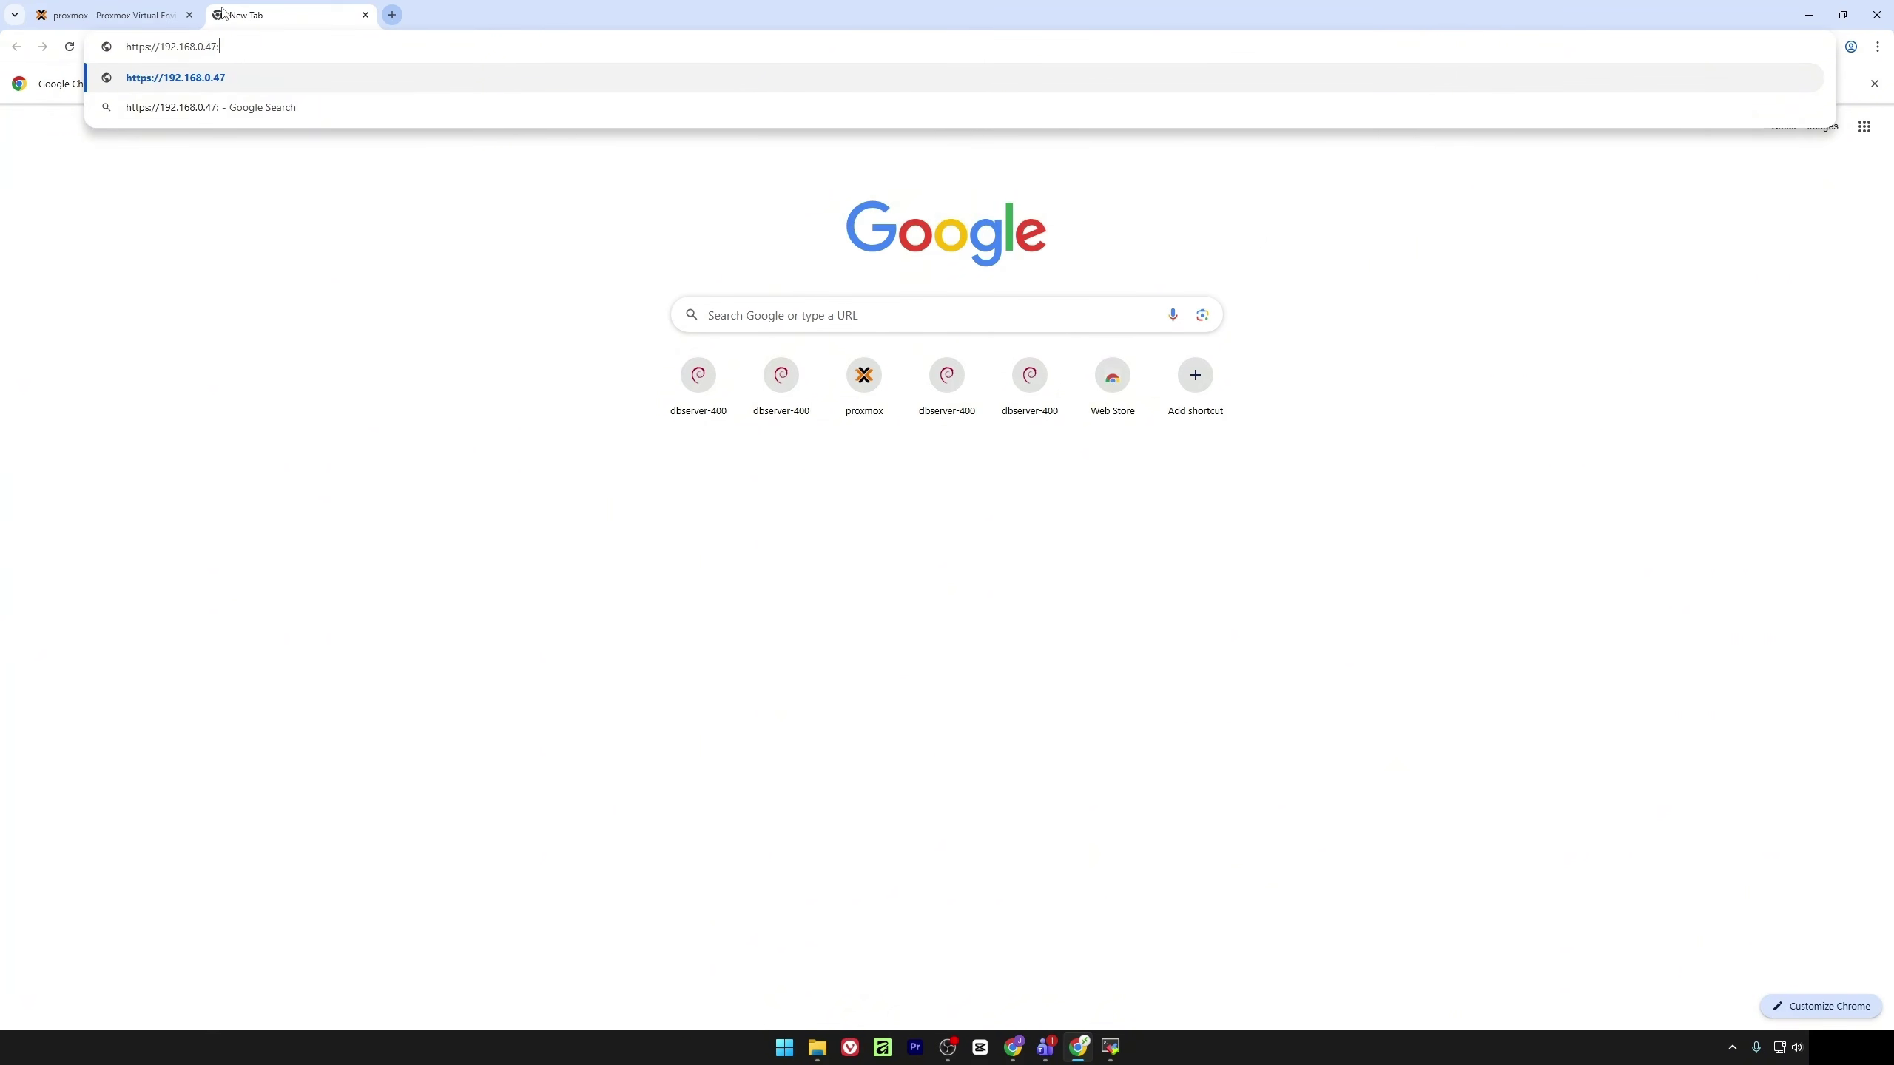
type("9900")
key("Return")
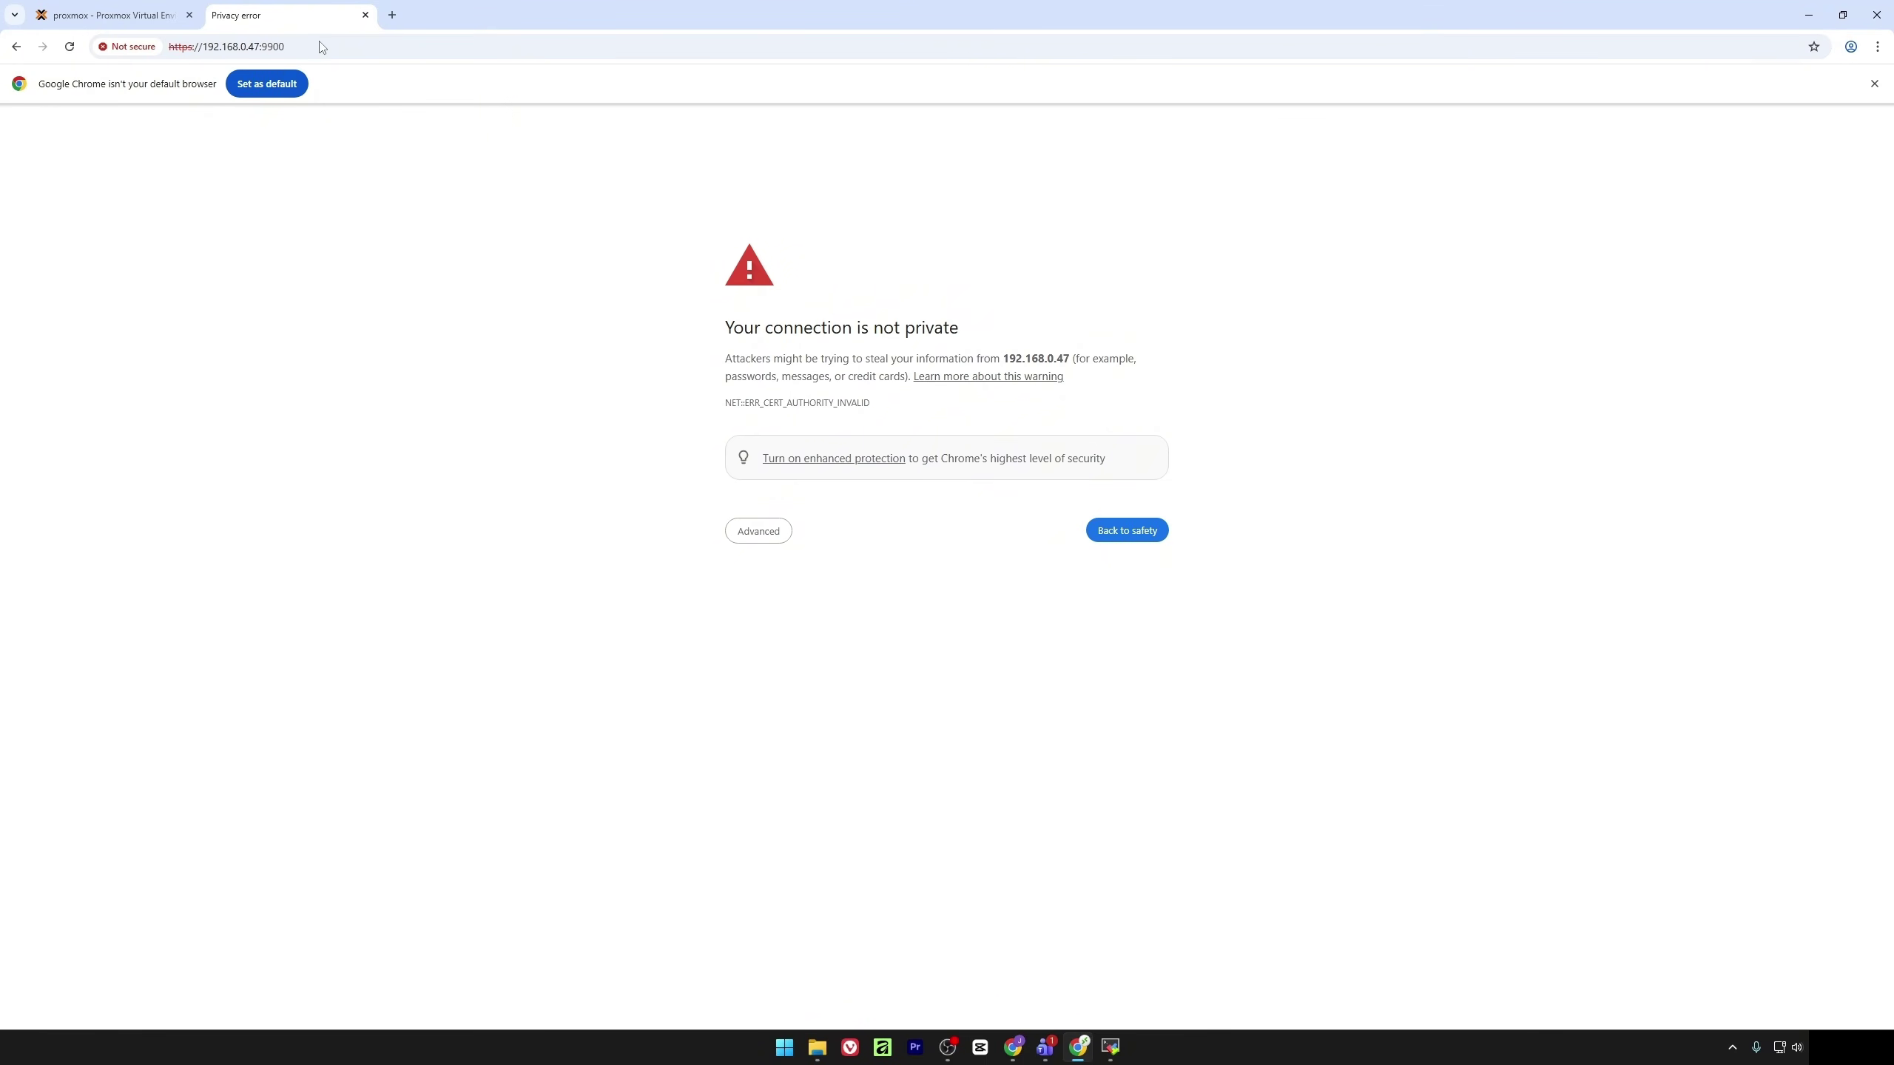
left_click(735, 528)
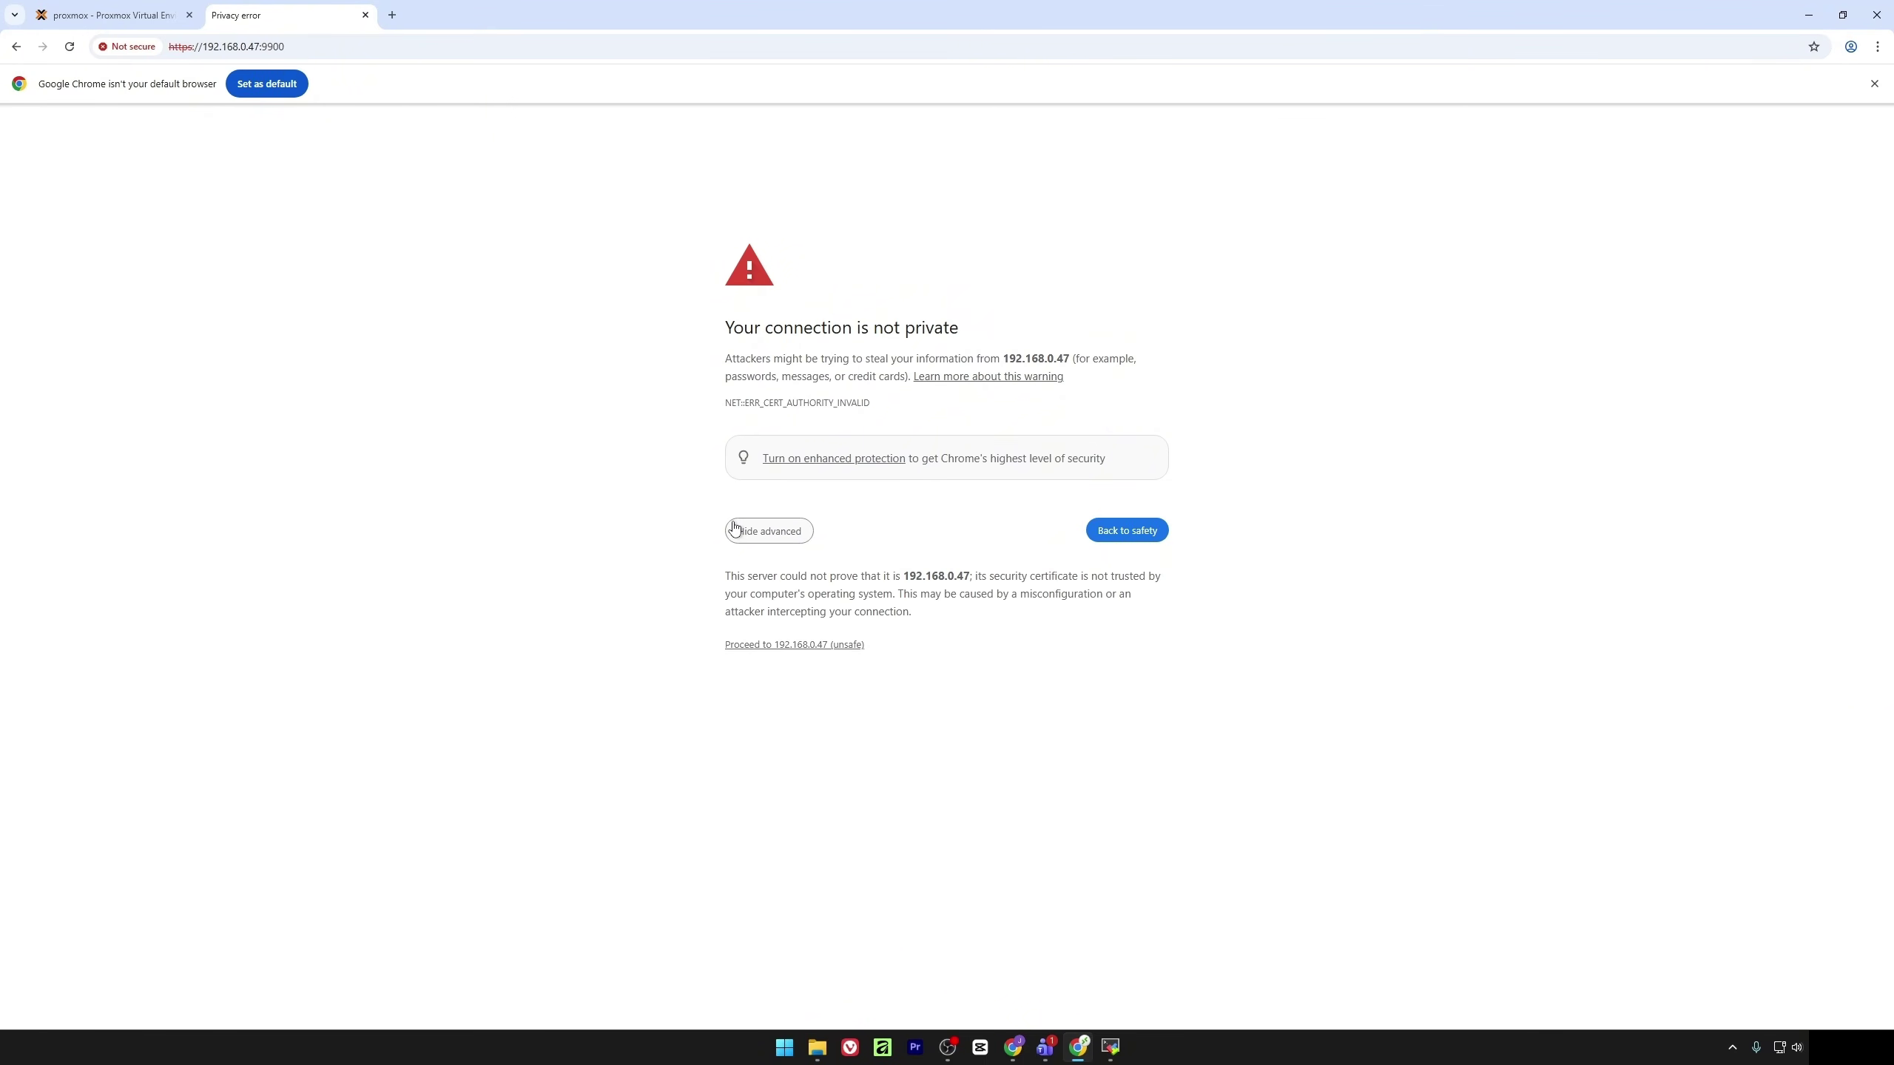
left_click(838, 643)
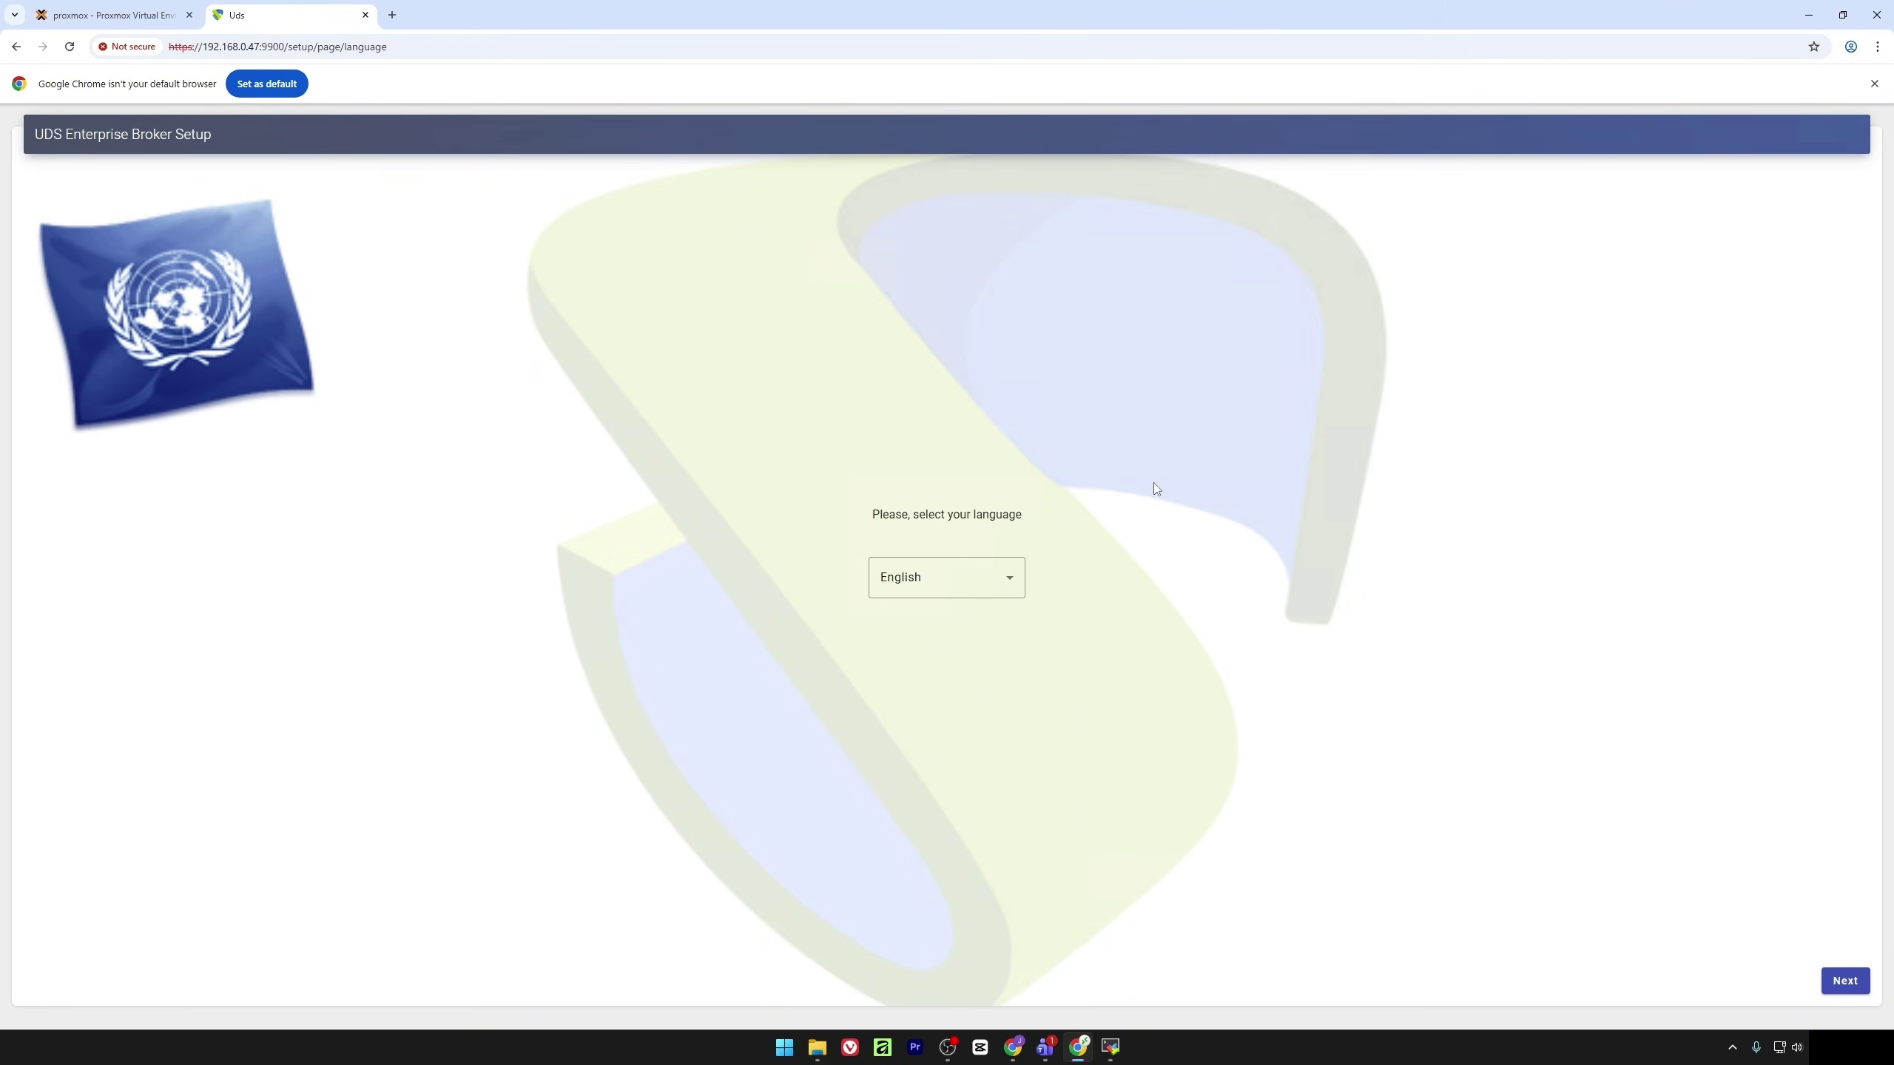
Keep English and advance past the welcome and EULA pages
left_click(1855, 981)
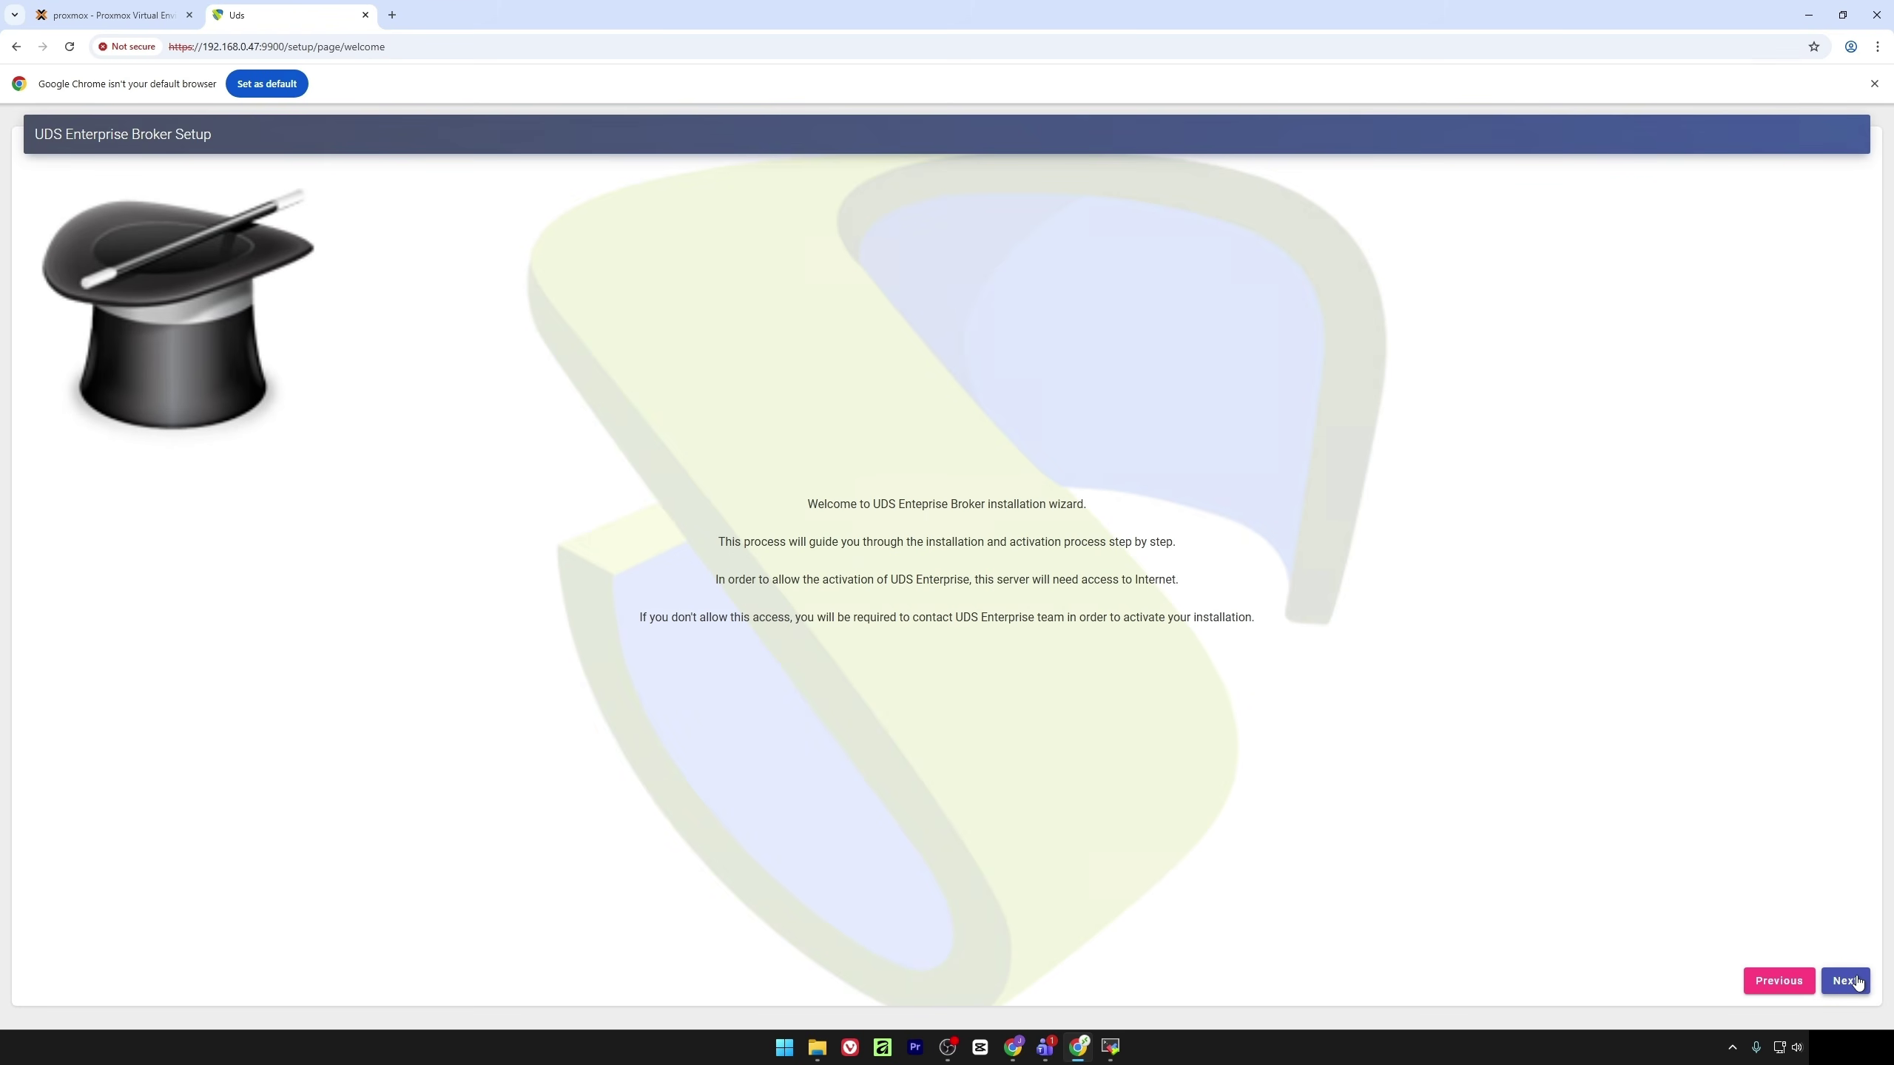
left_click(1857, 981)
left_click(1857, 982)
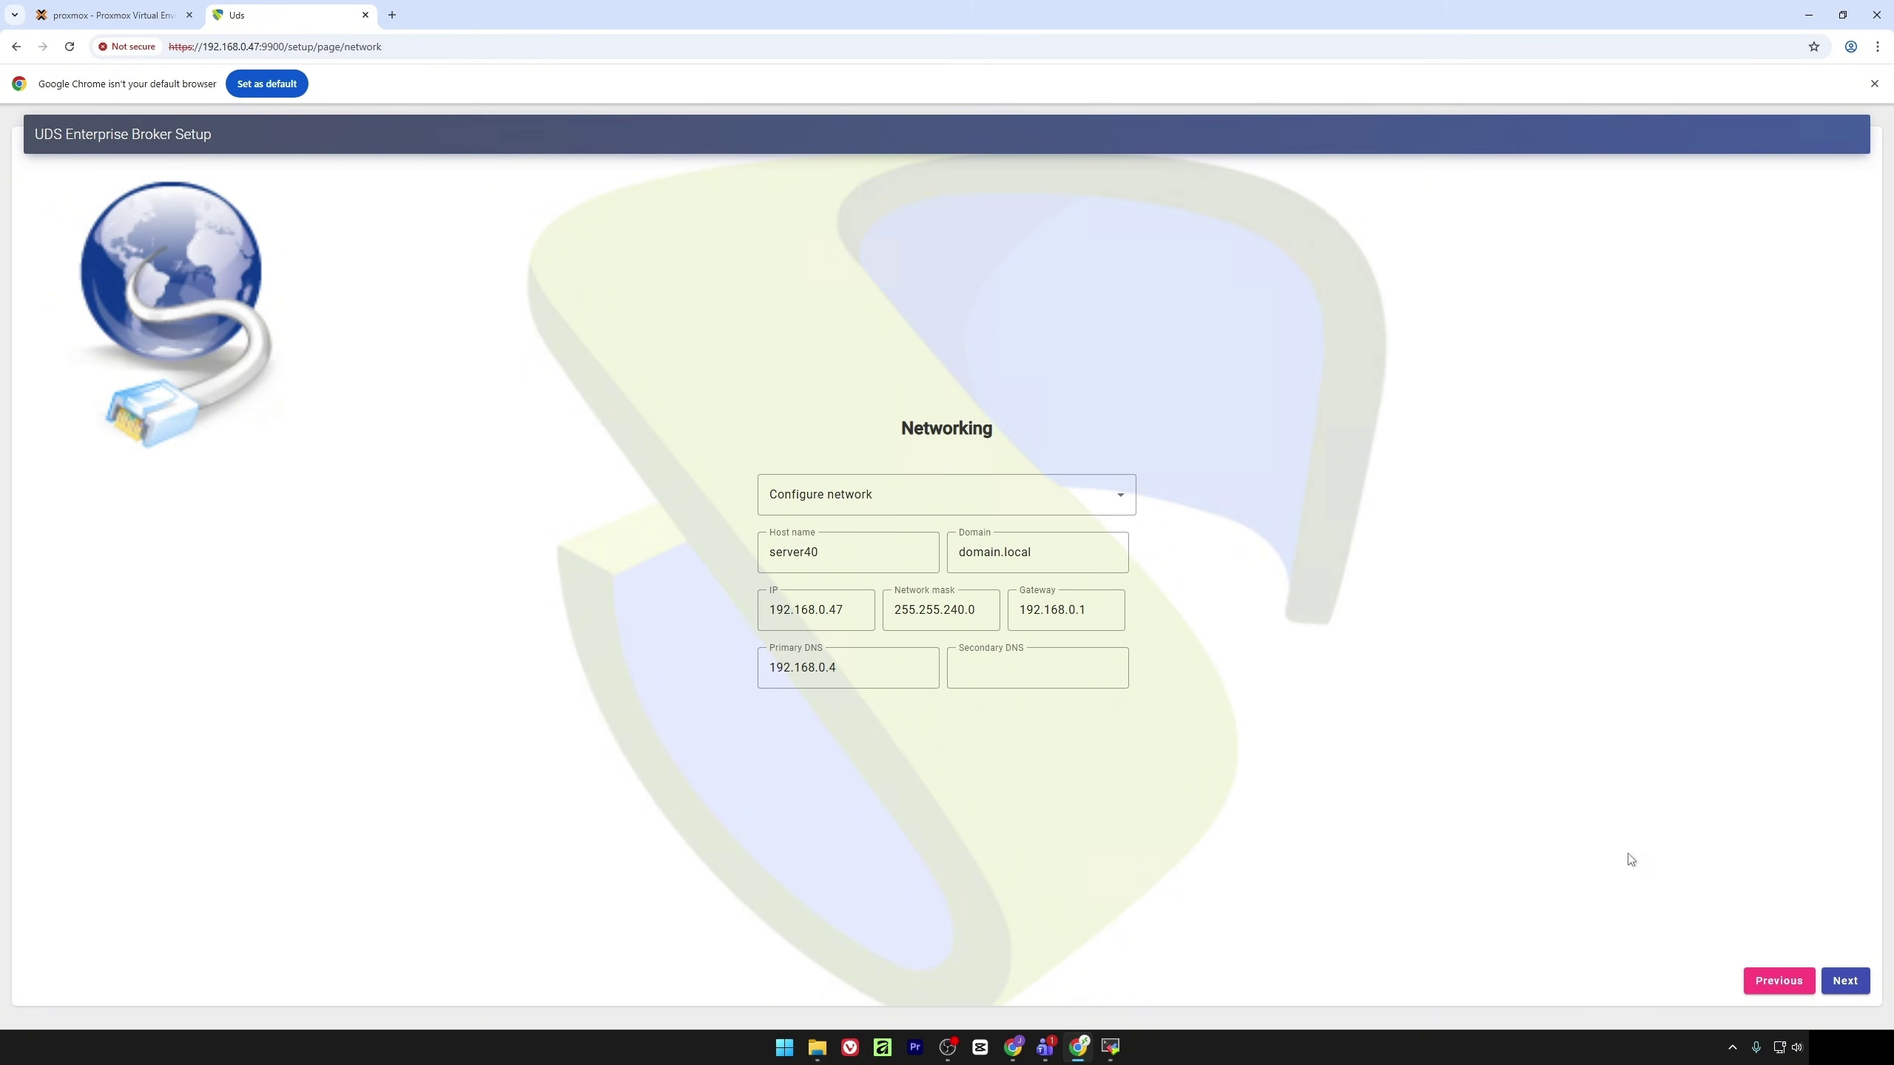
Choose Skip network config on the Networking page and continue
left_click(919, 505)
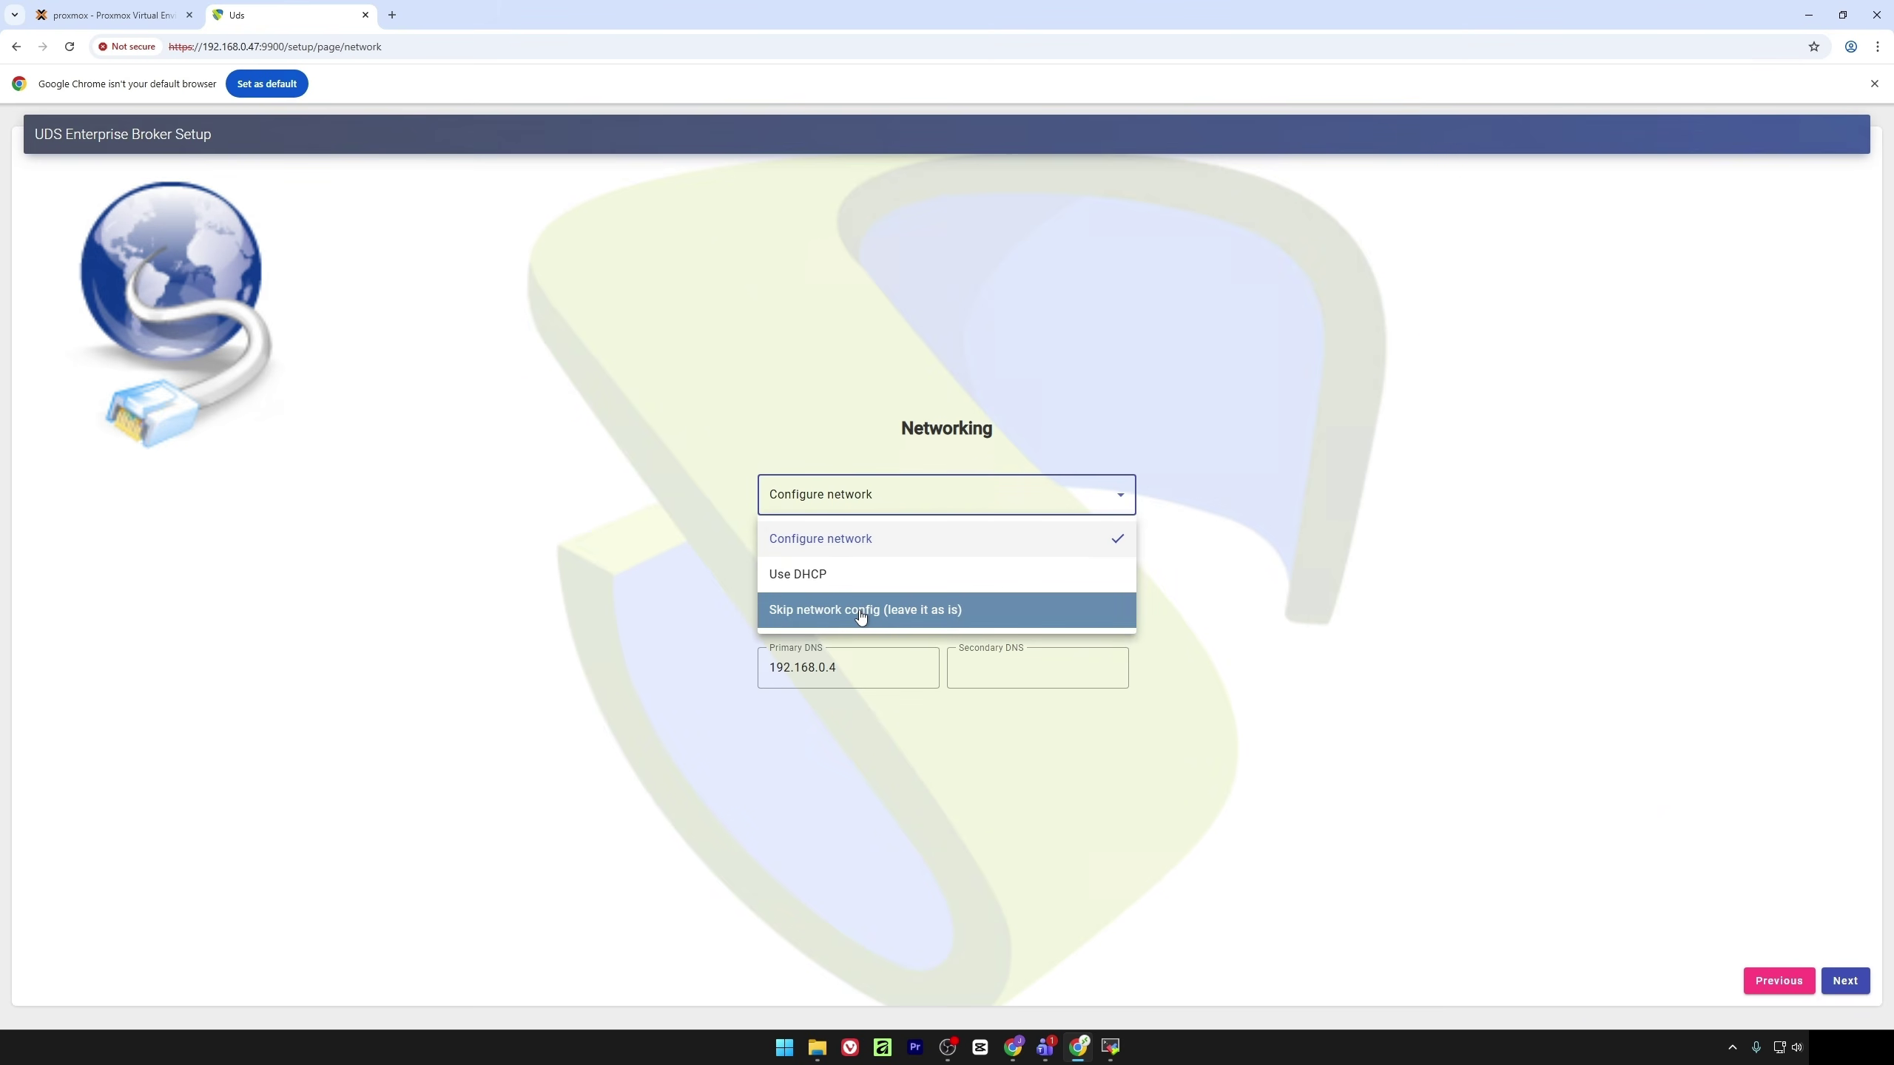
left_click(862, 614)
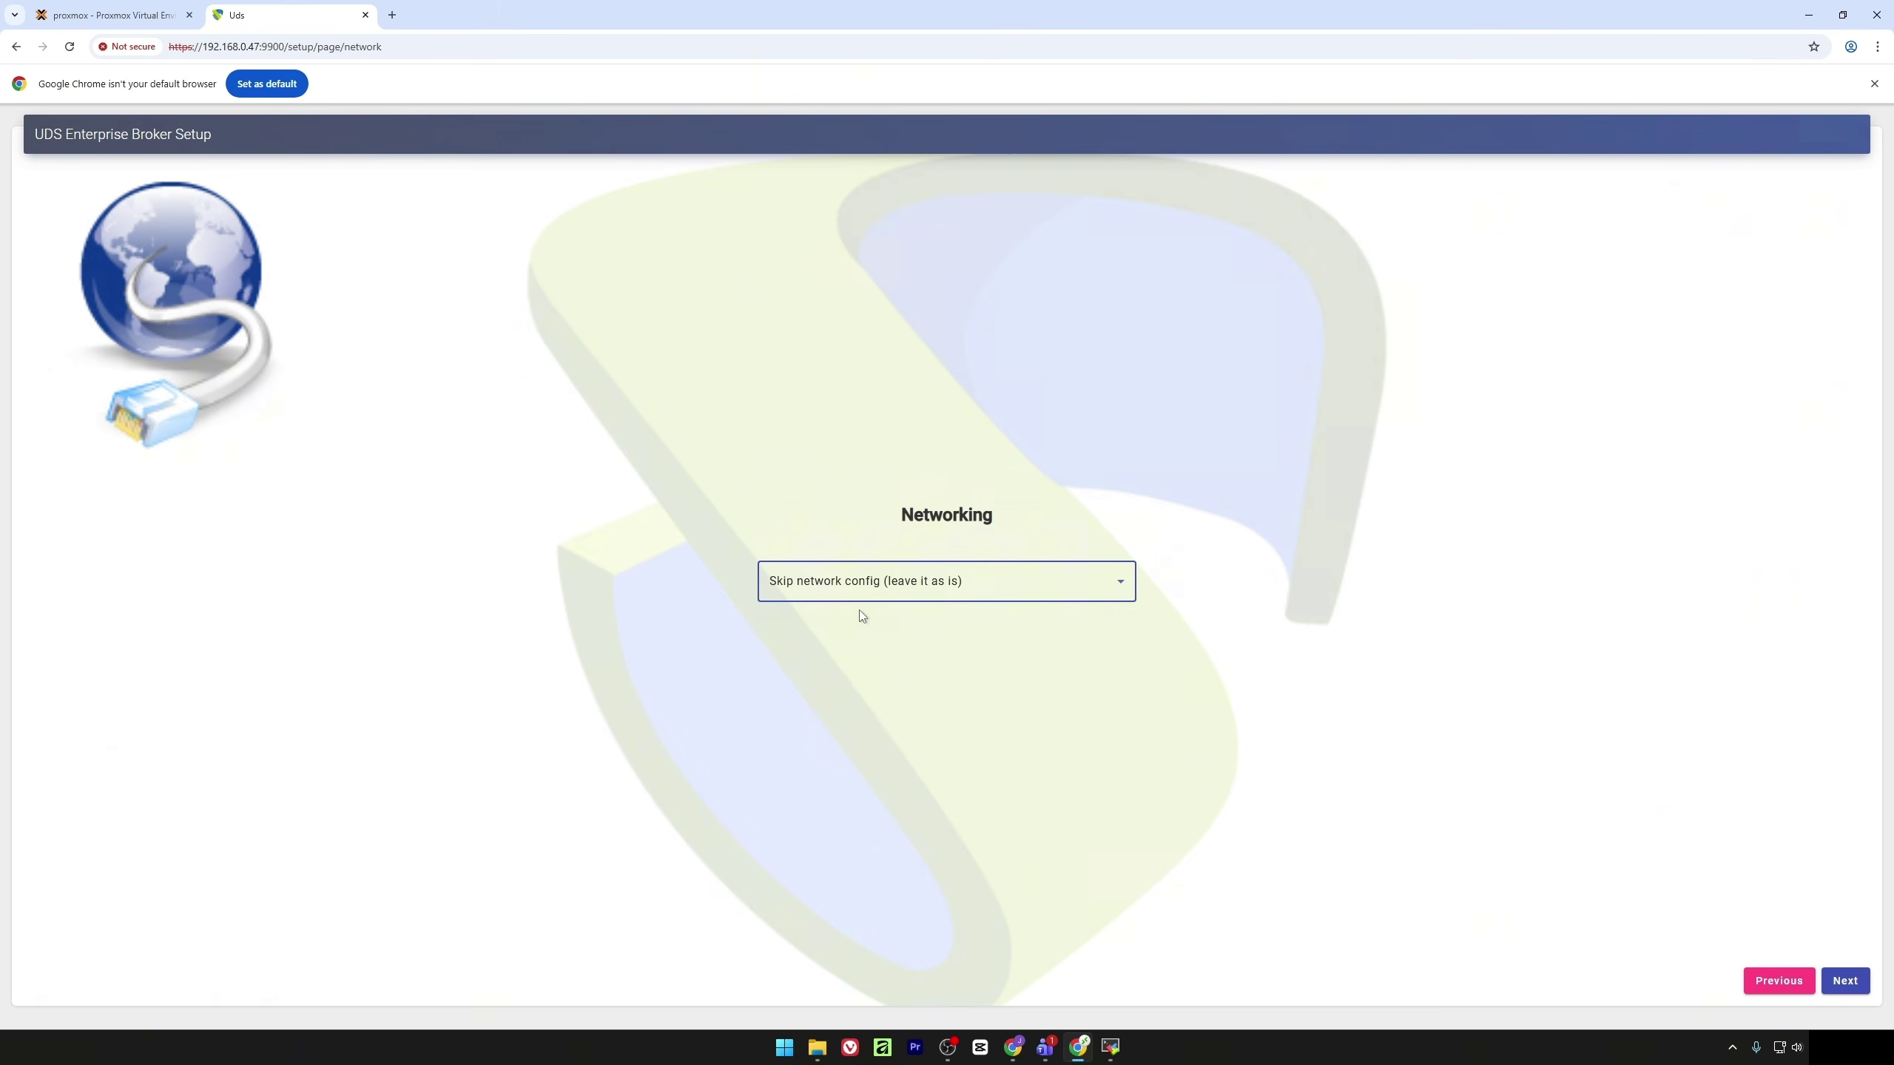
left_click(1846, 981)
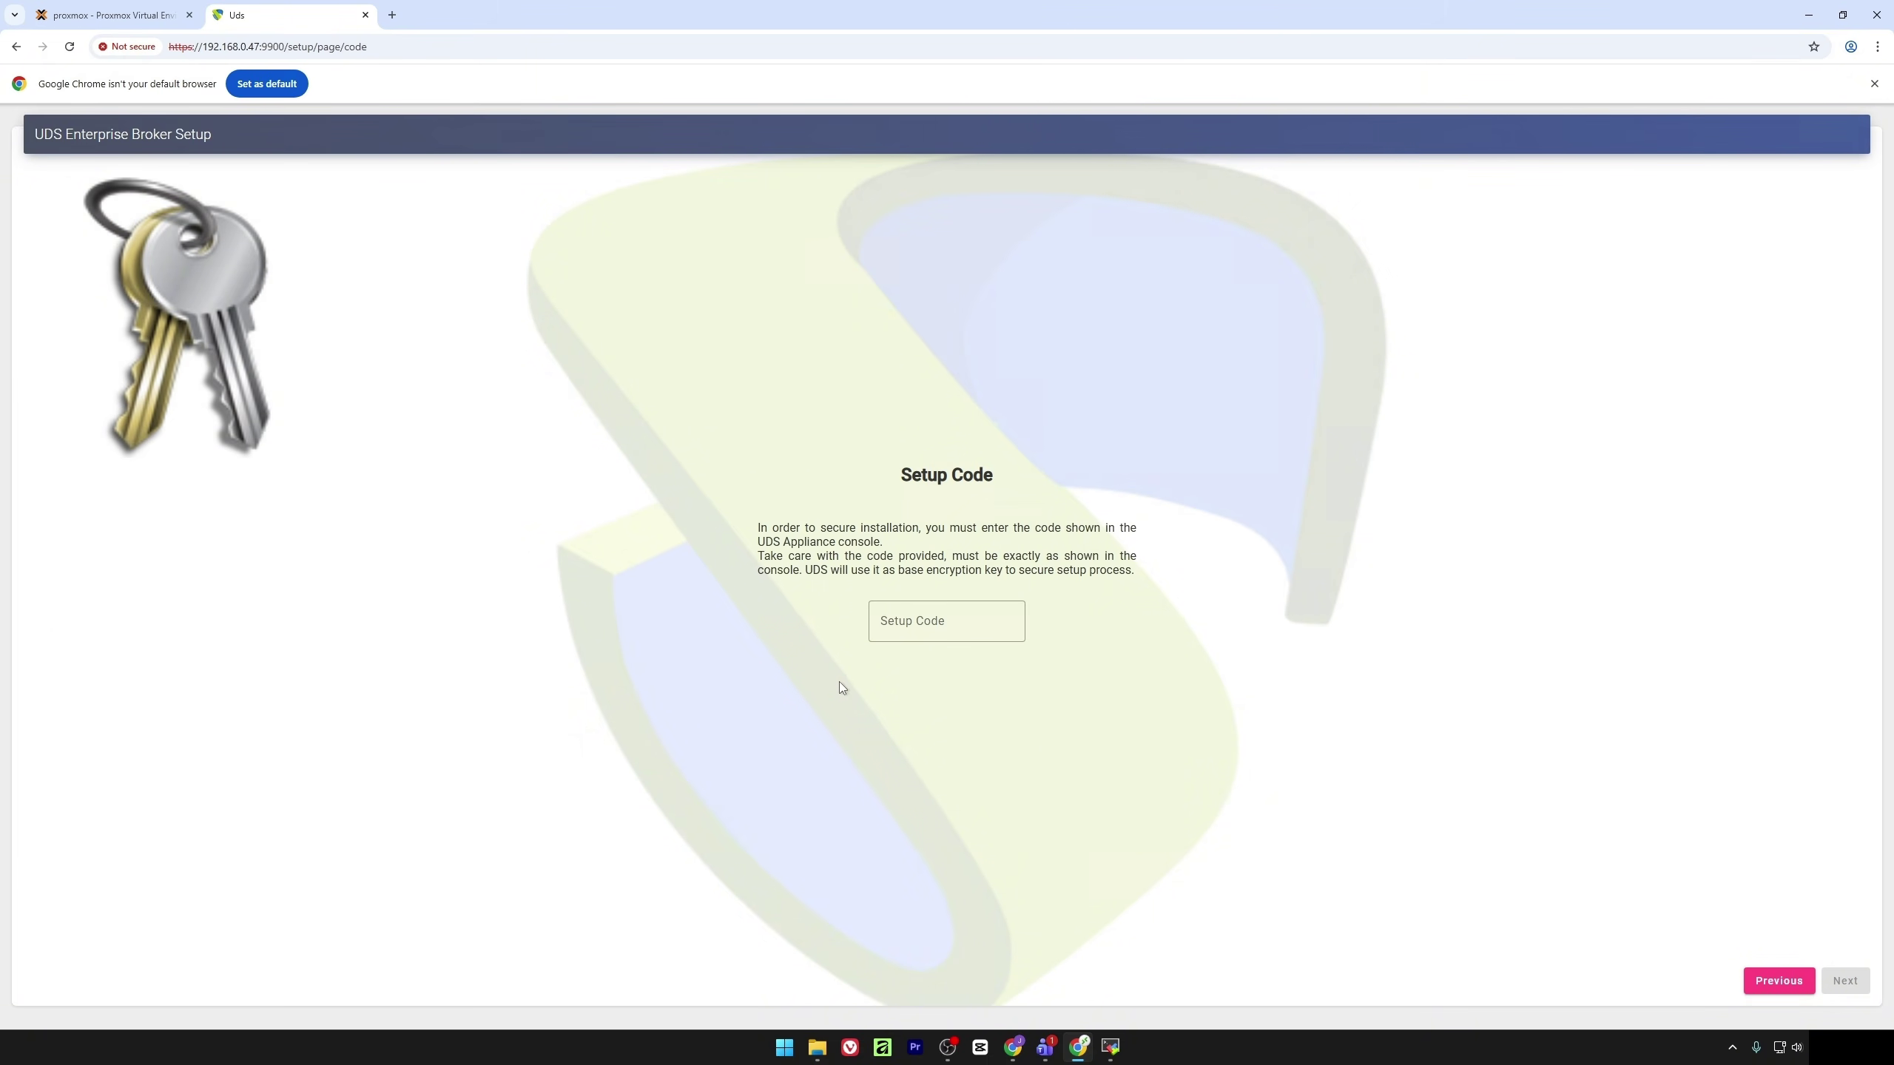
Enter the setup code read from VM 111's Proxmox console into the Setup Code field
left_click(149, 6)
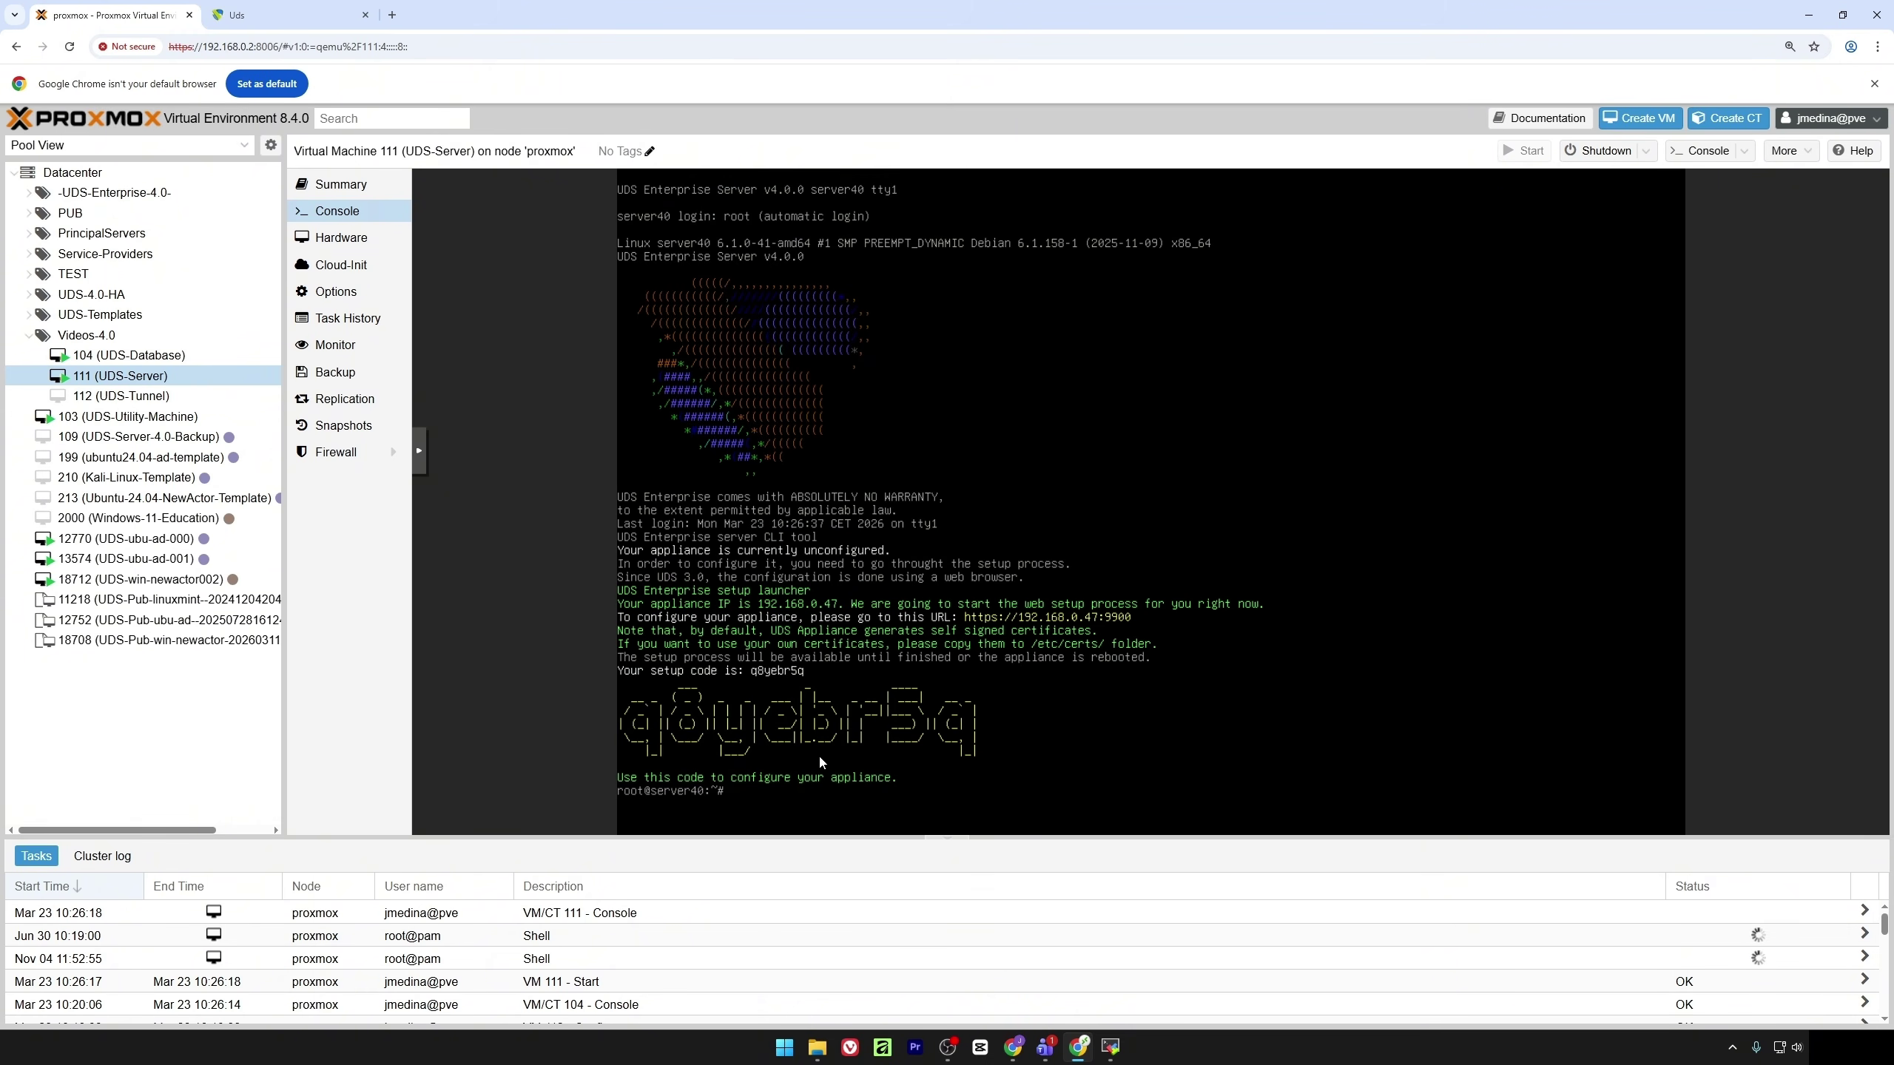
left_click(291, 15)
left_click(906, 623)
type("q")
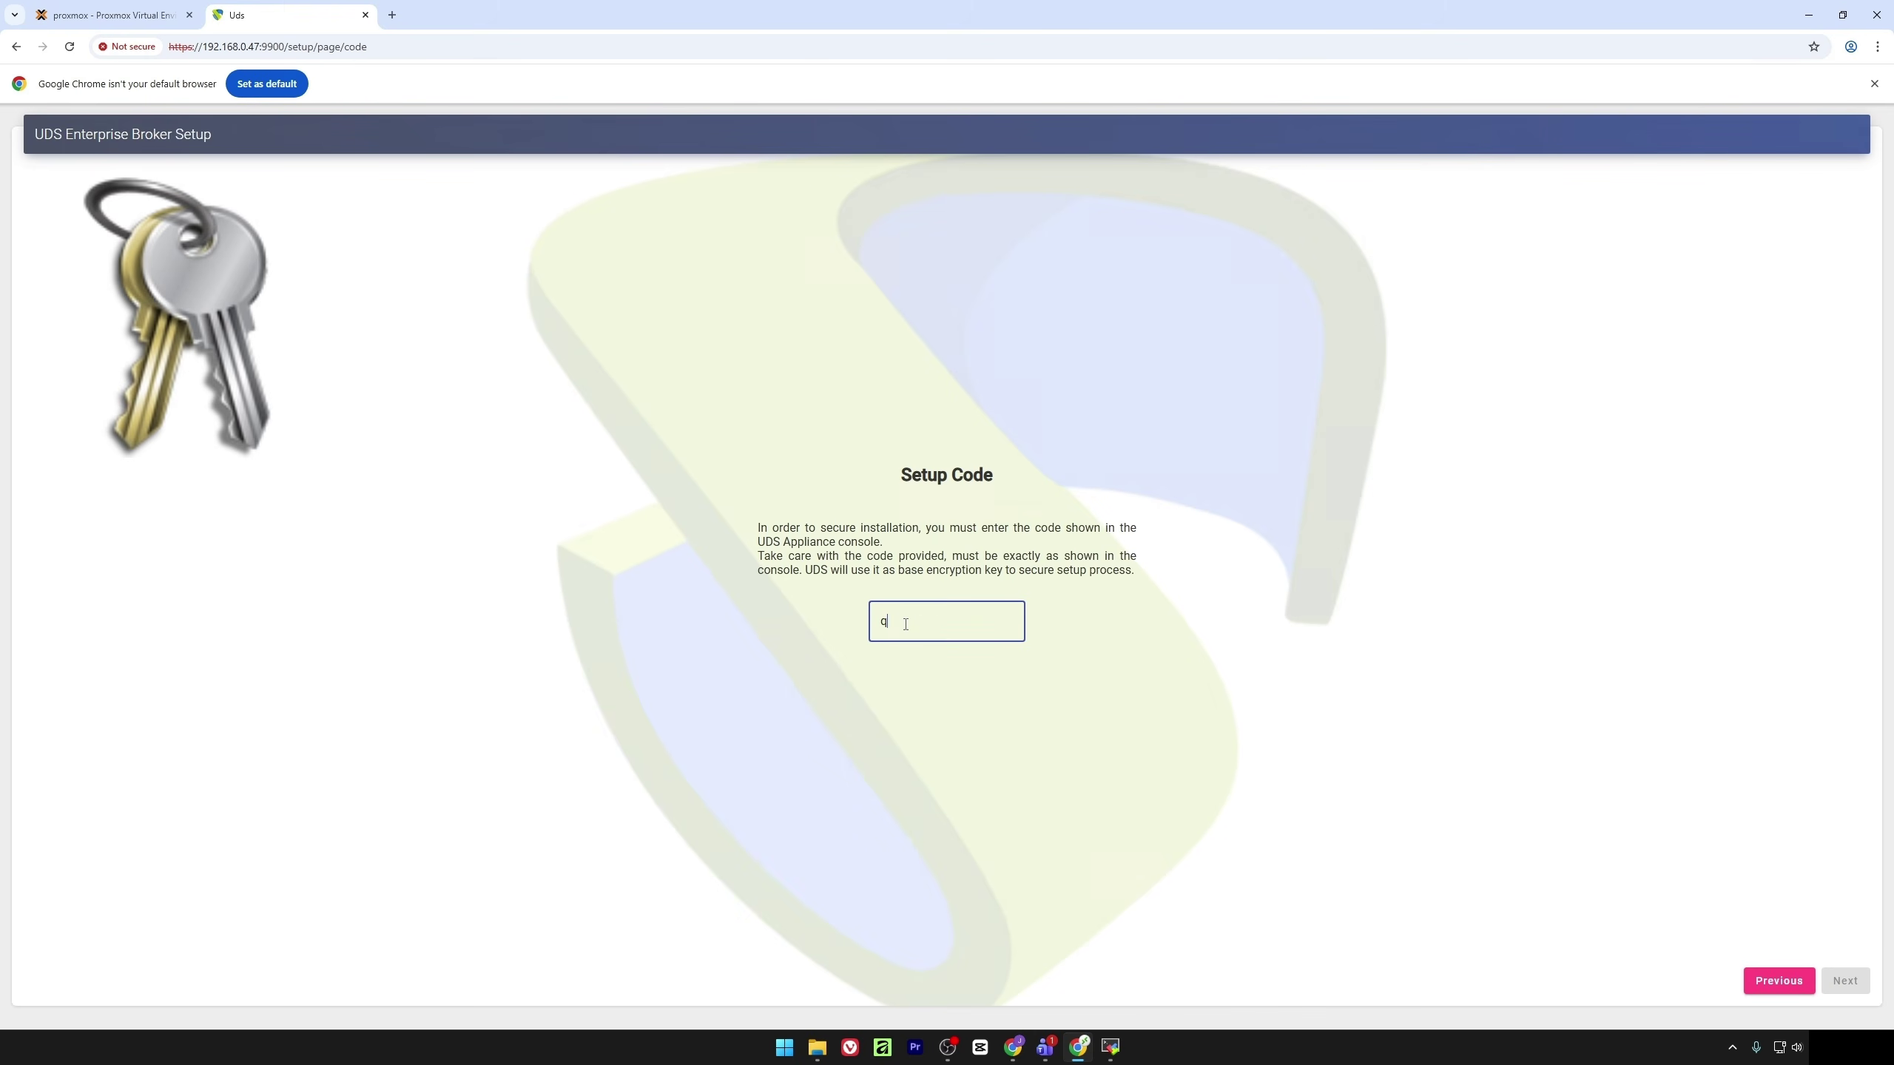
type("8")
left_click(149, 9)
left_click(325, 7)
type("yebr")
left_click(112, 15)
left_click(291, 15)
type("5q")
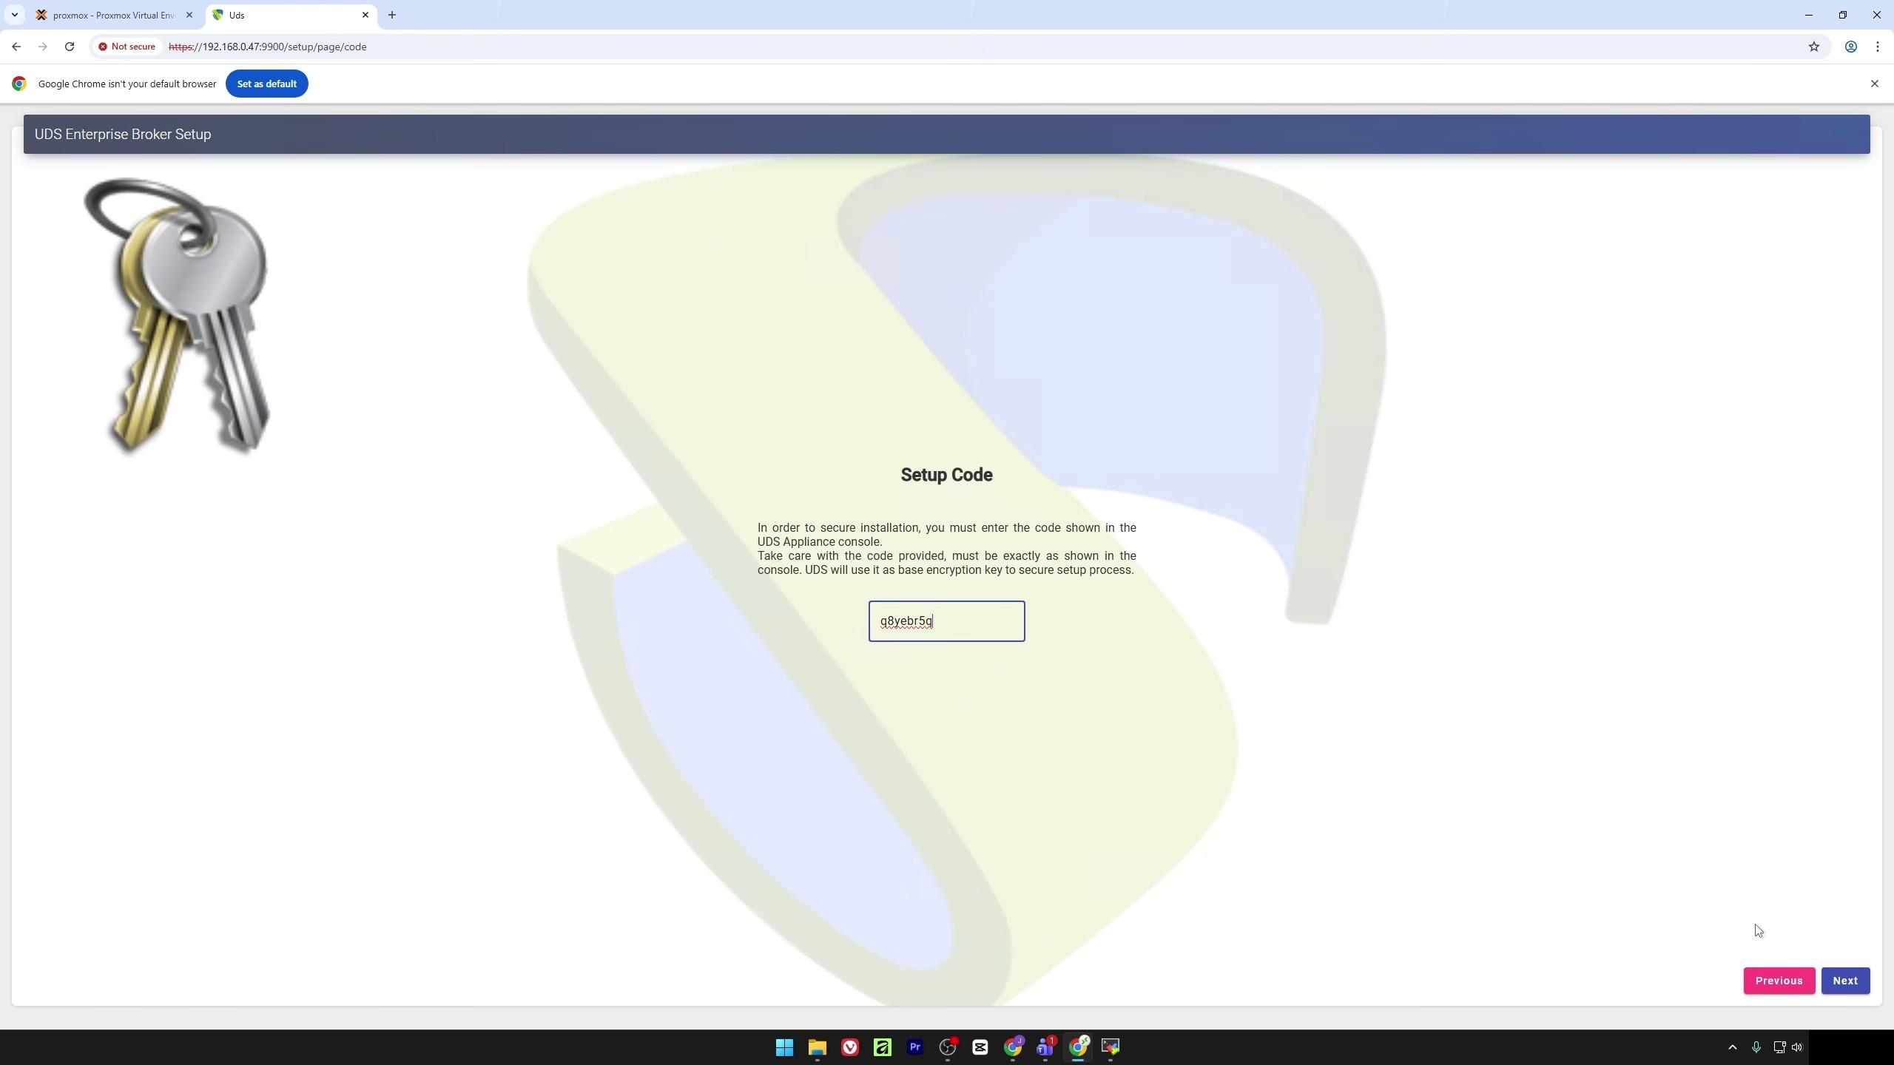
Confirm the setup code and choose the Spanish Linux console keyboard layout
left_click(1838, 983)
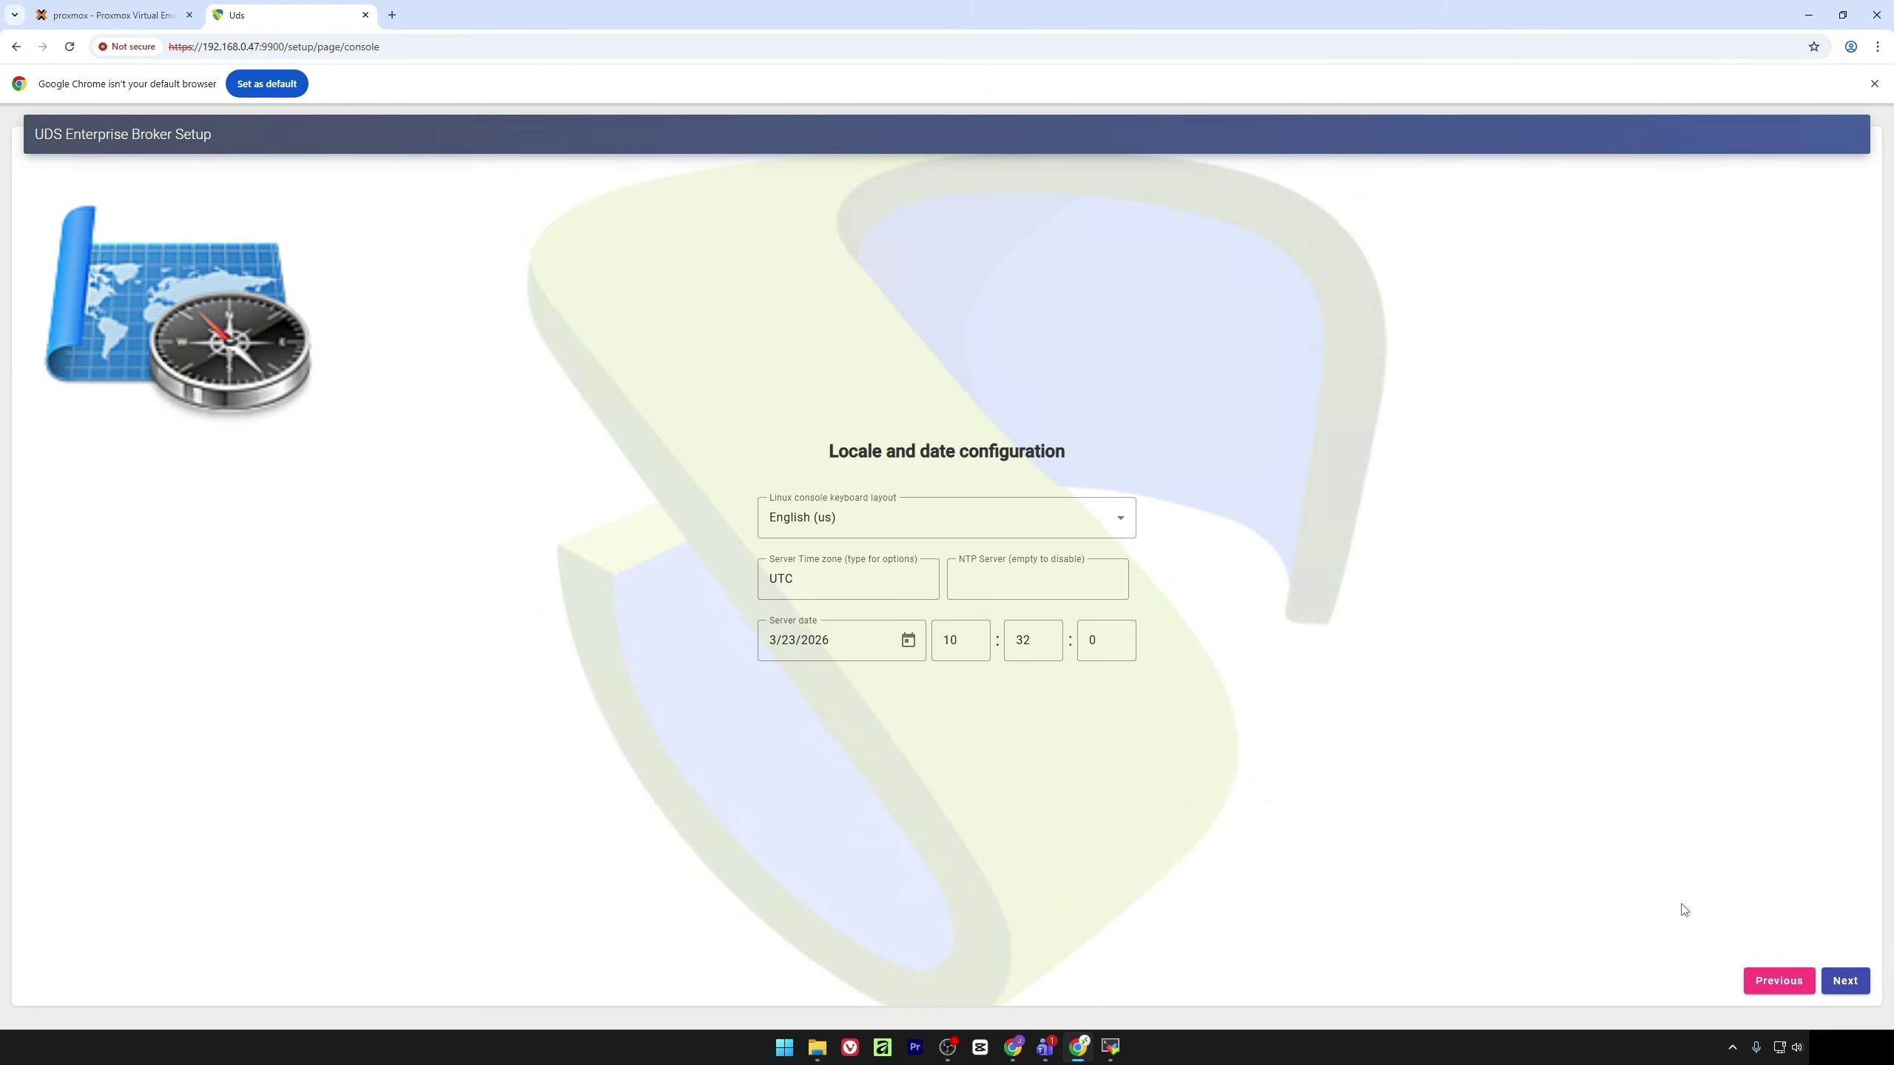
left_click(1000, 527)
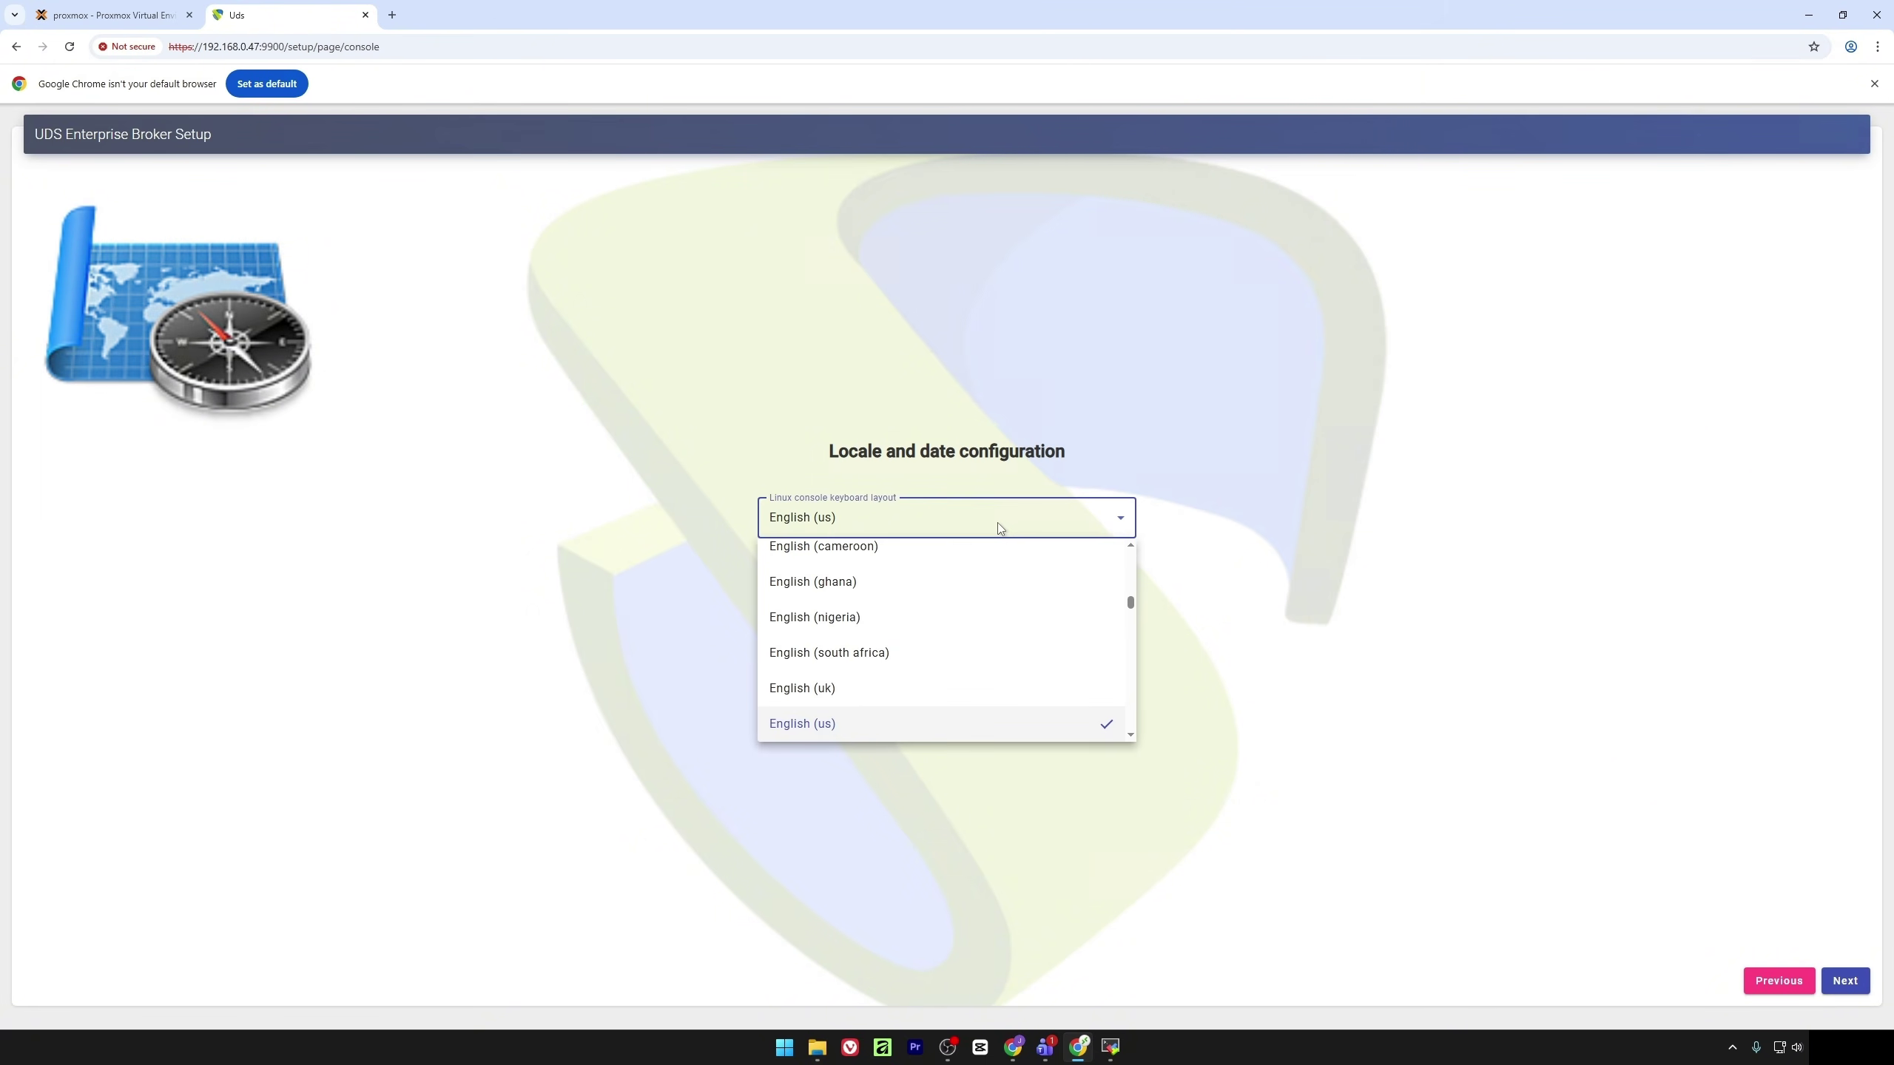
key("p")
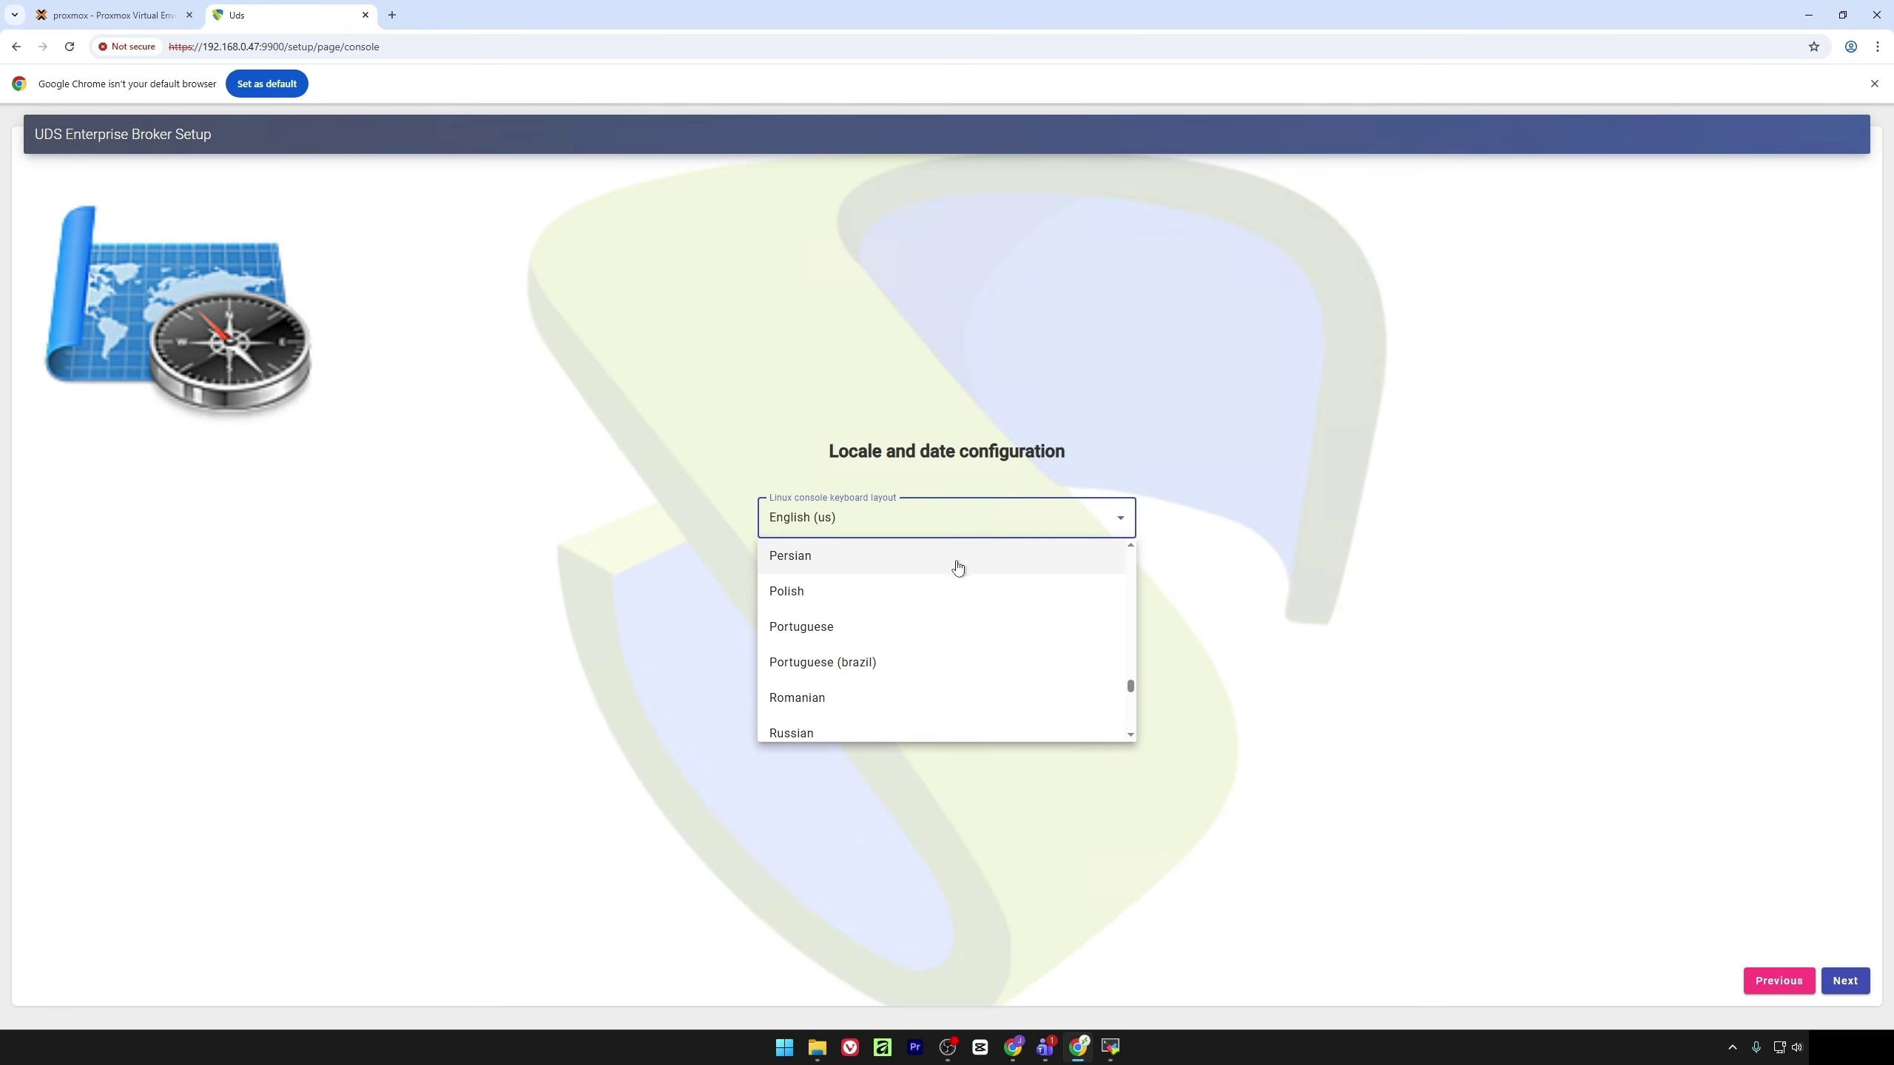
key("Up")
key("s")
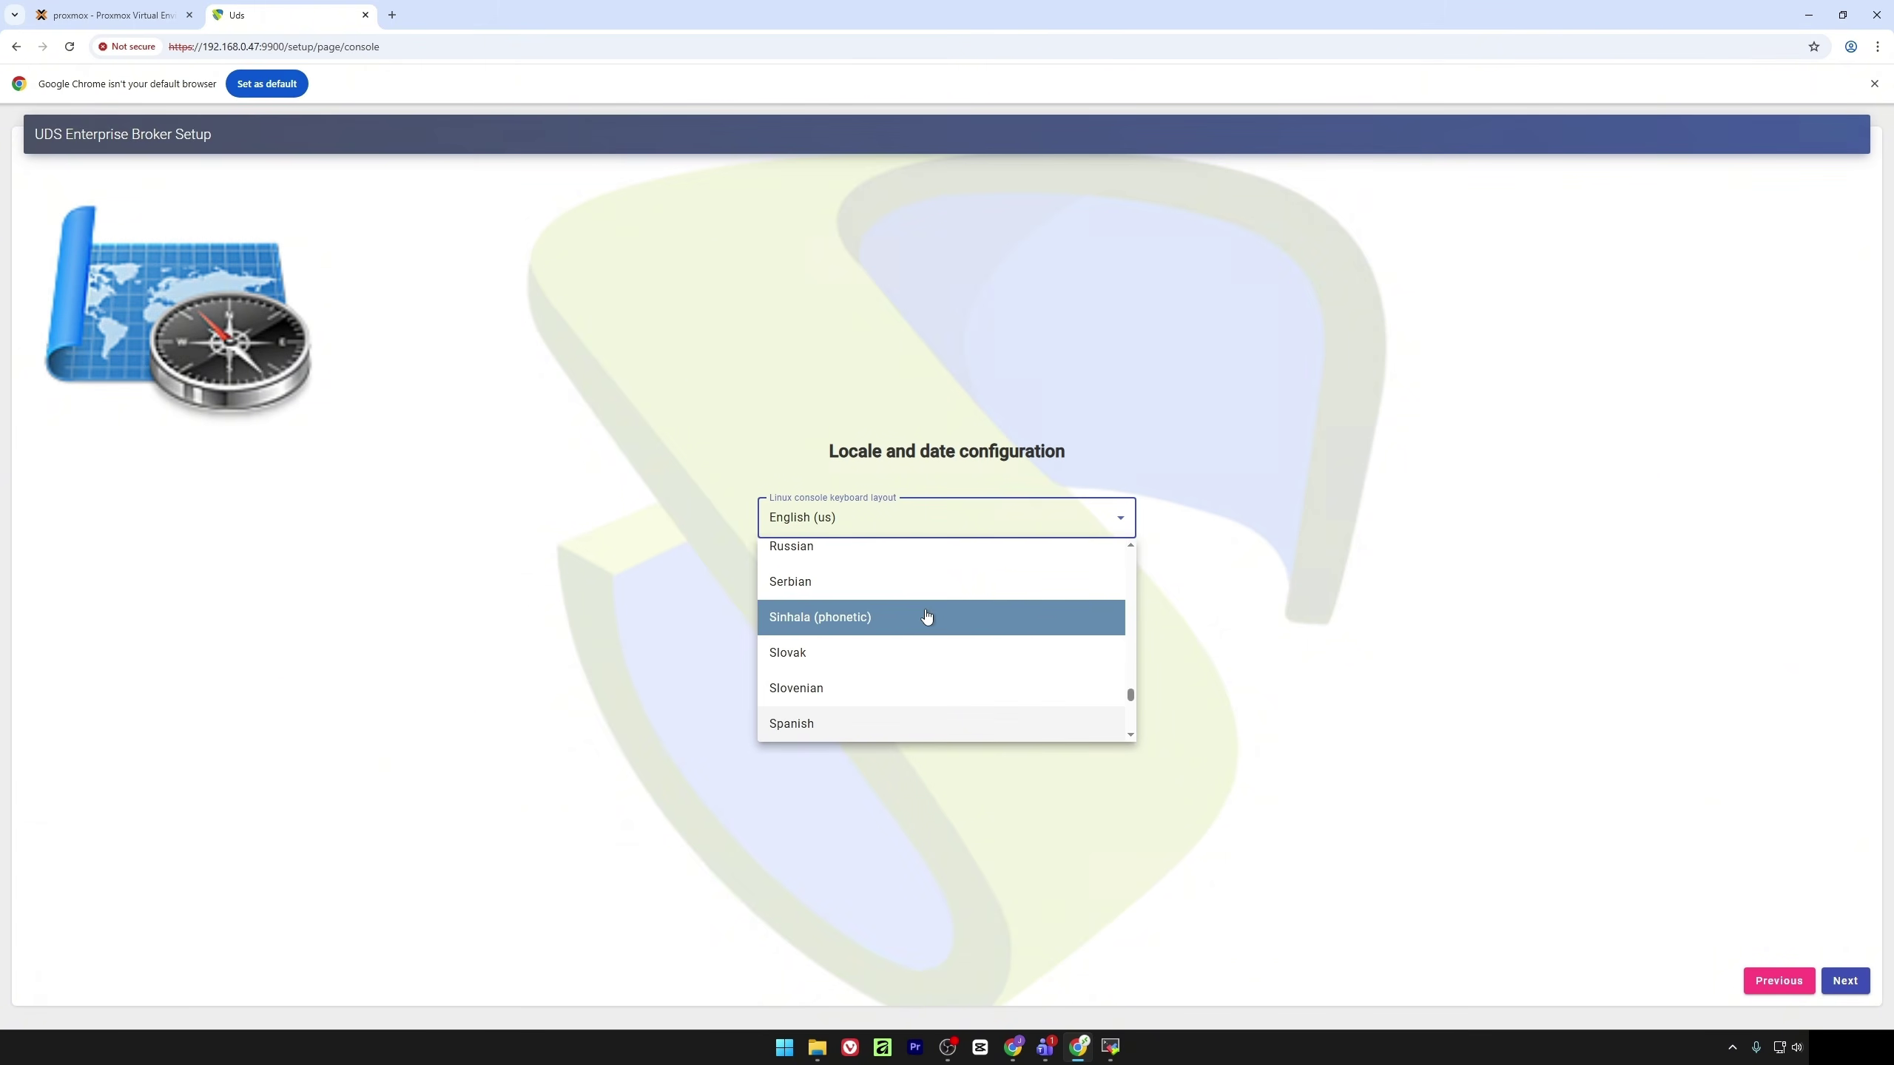
left_click(881, 722)
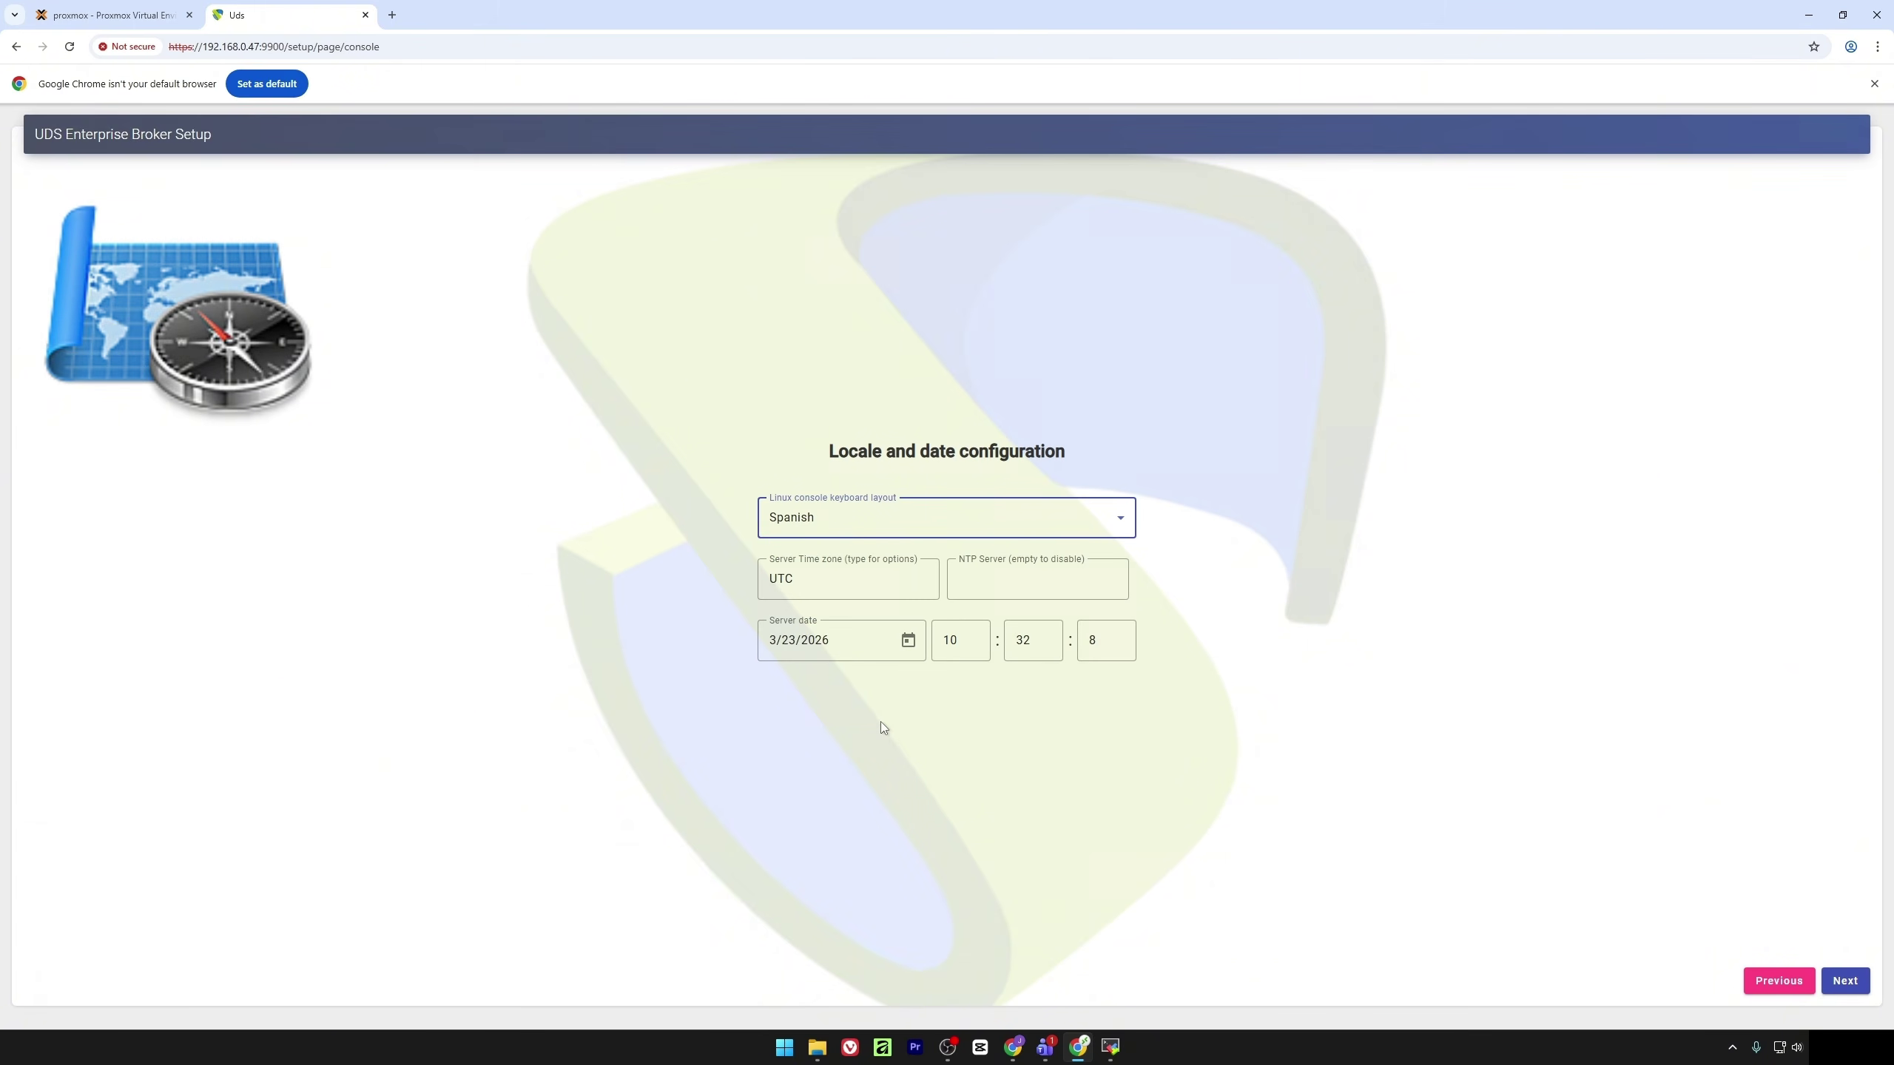
Set the server time zone to Europe/Madrid and continue to Database configuration
left_click(815, 582)
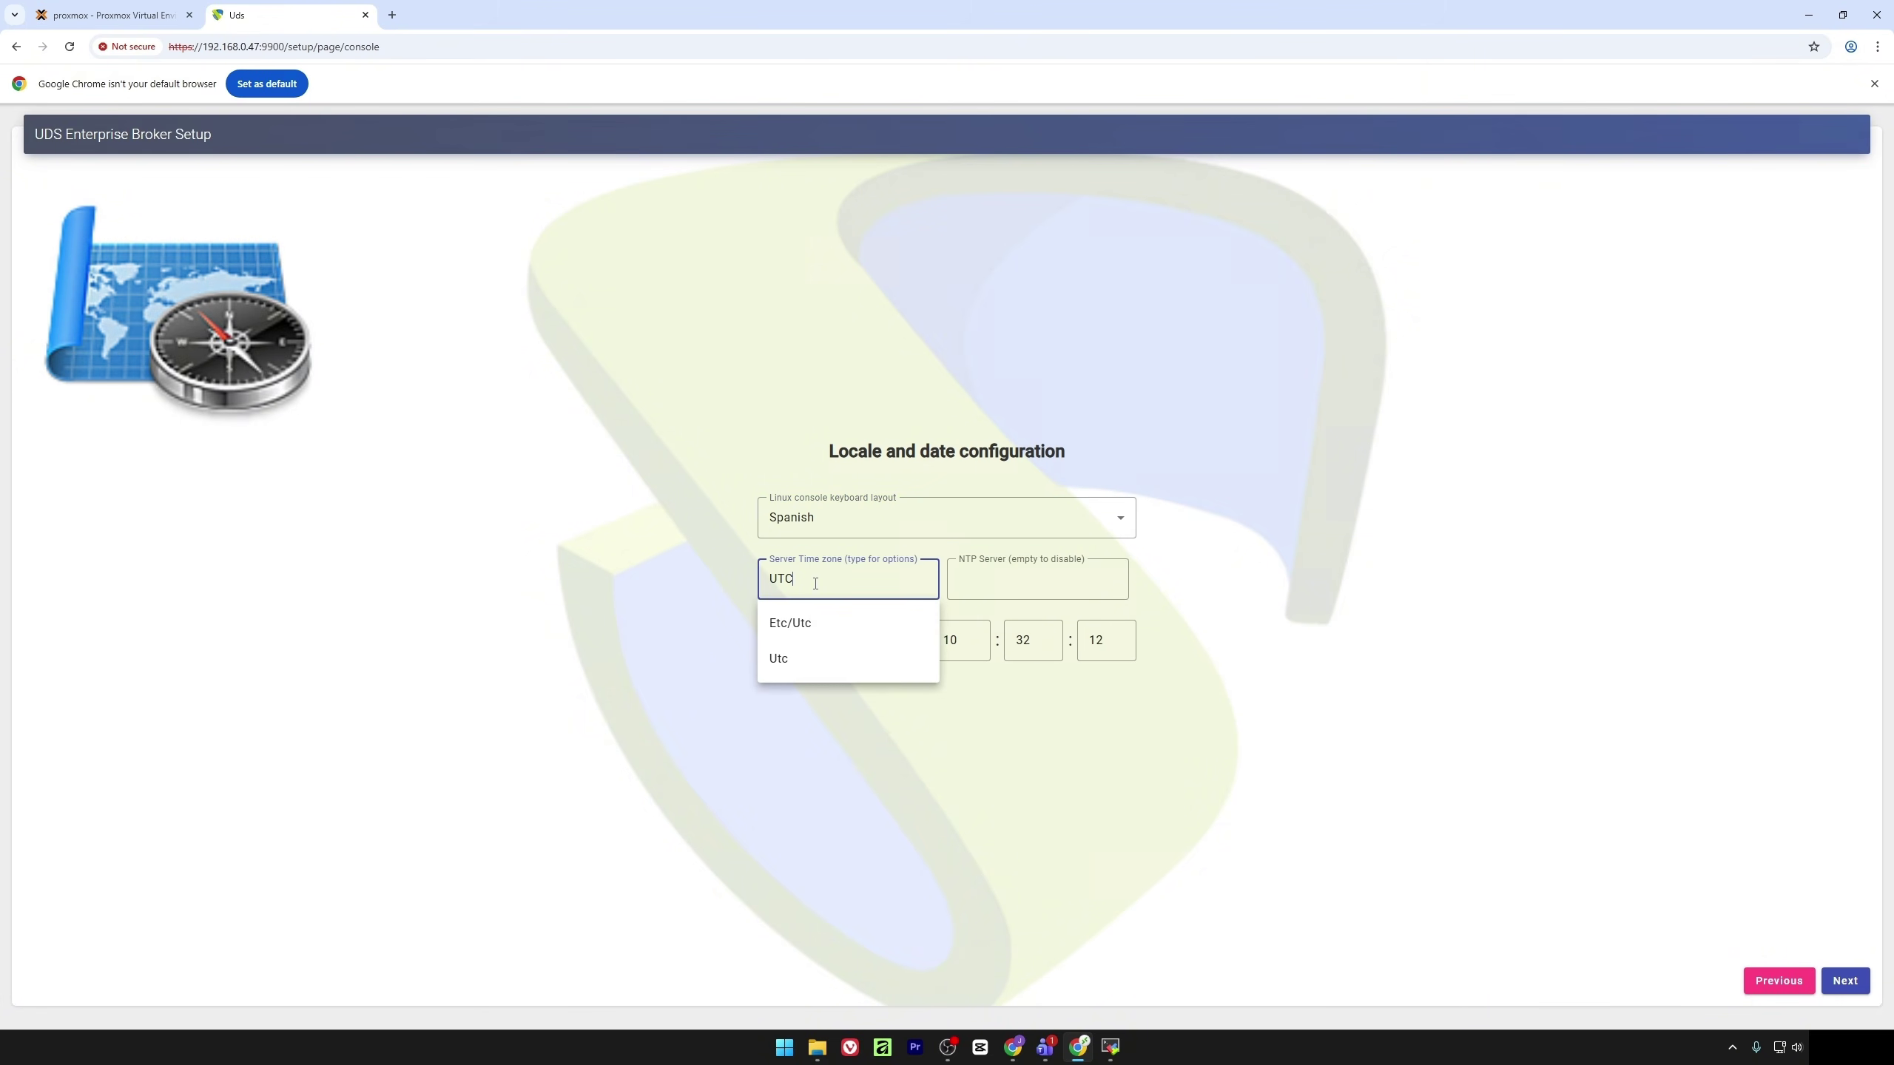
key("BackSpace")
key("BackSpace")
key("BackSpace")
type("madr")
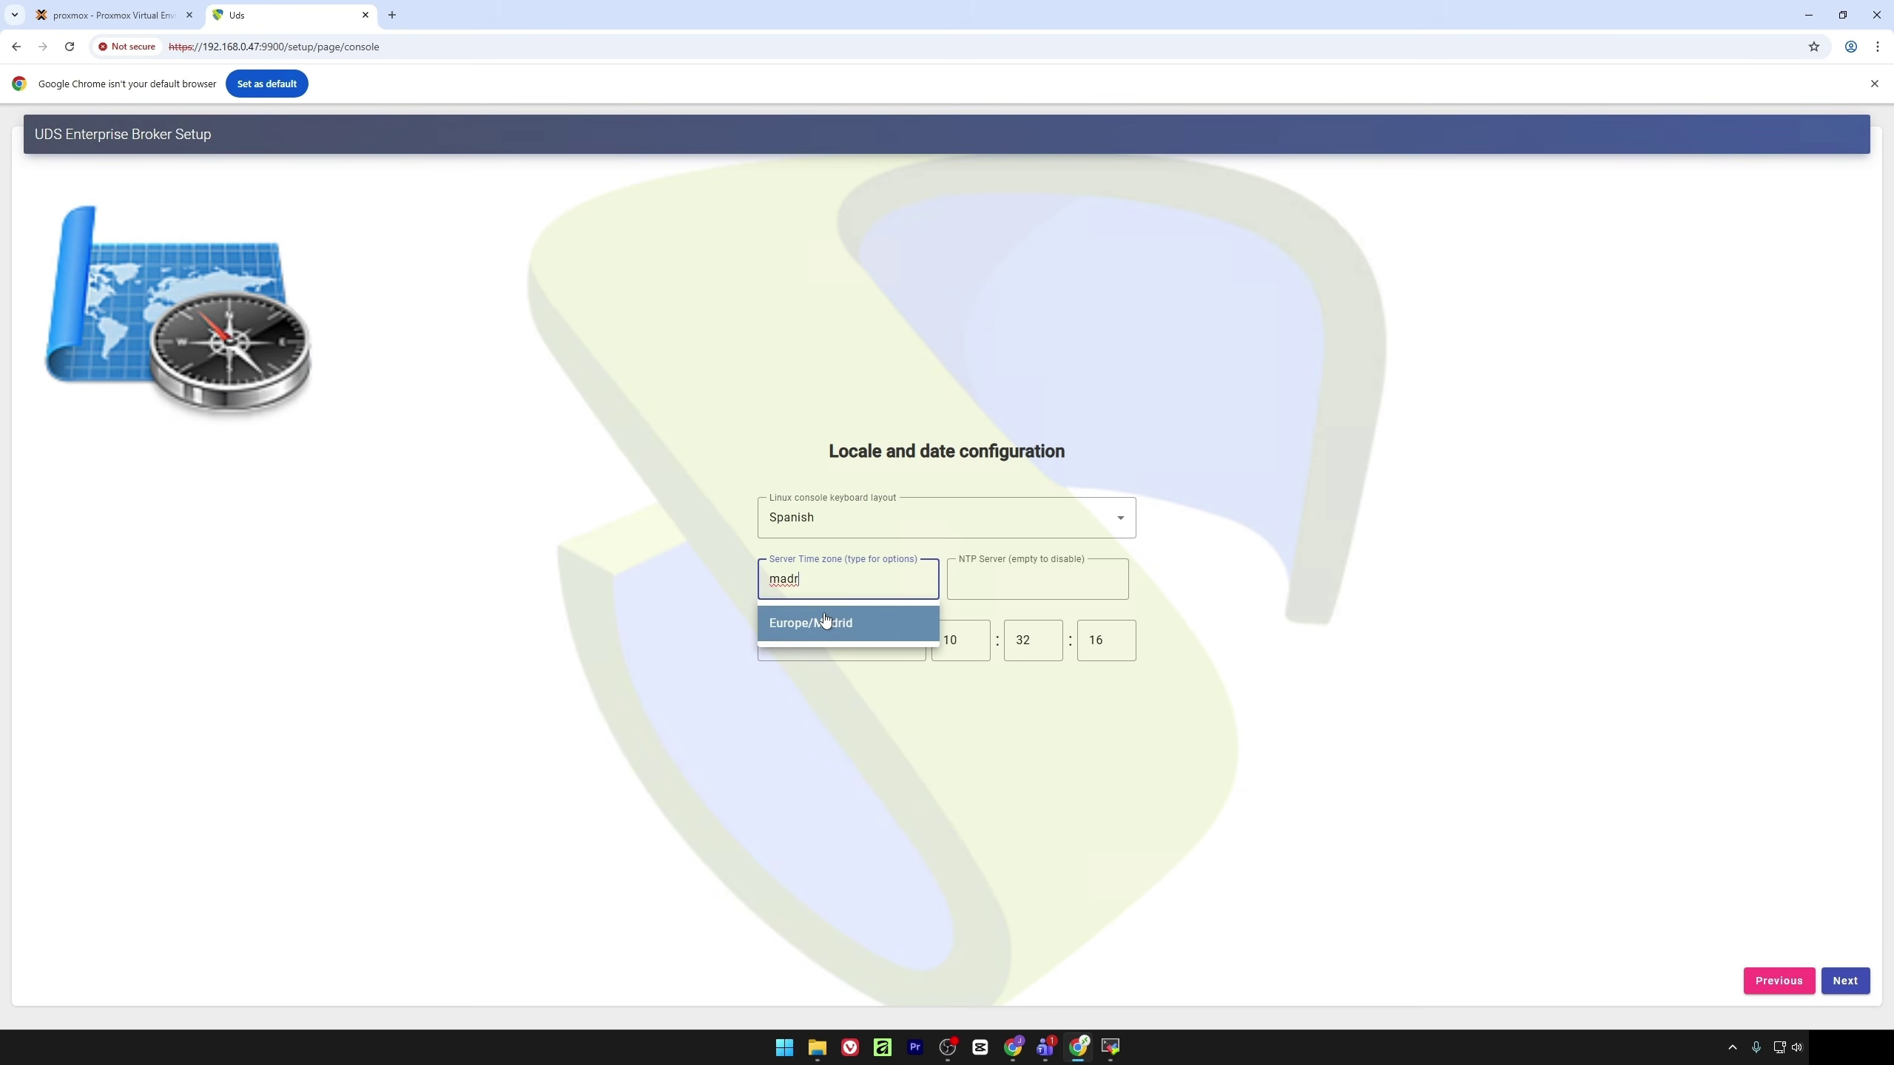
left_click(825, 620)
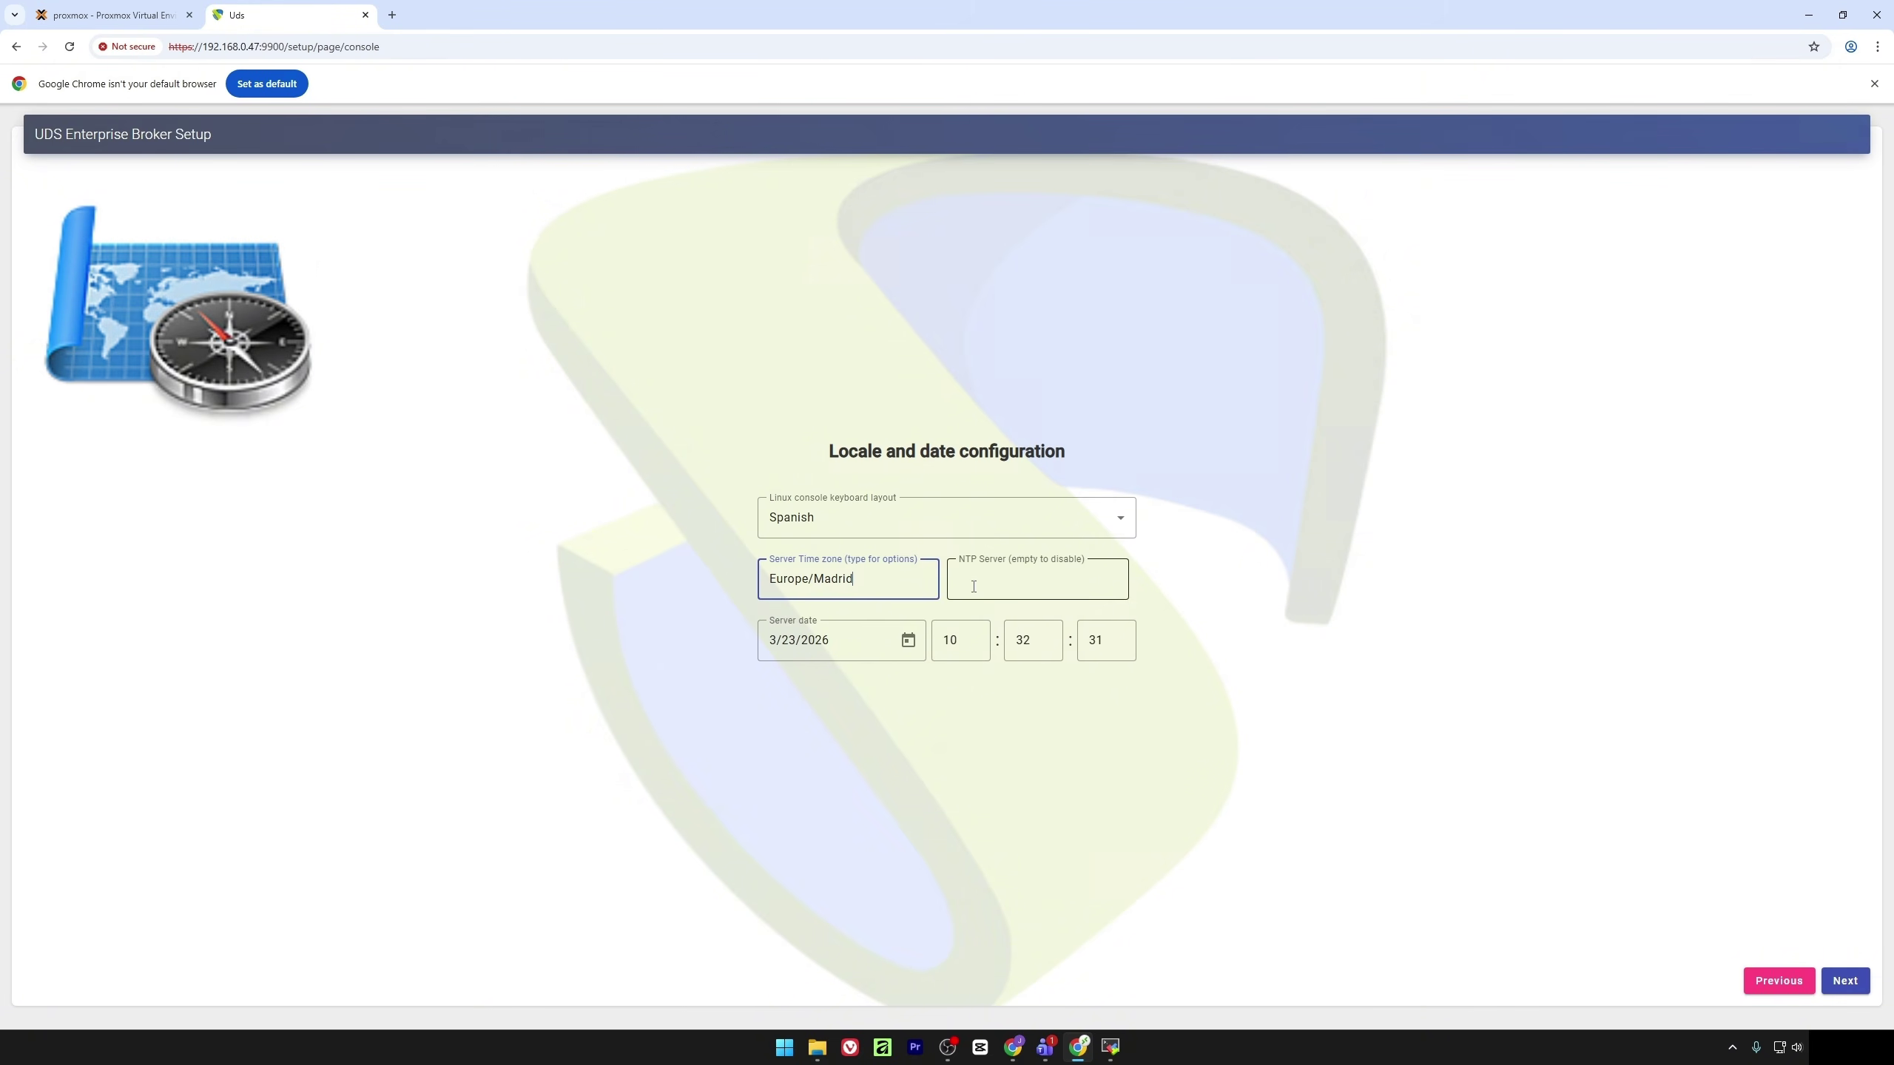
left_click(1844, 980)
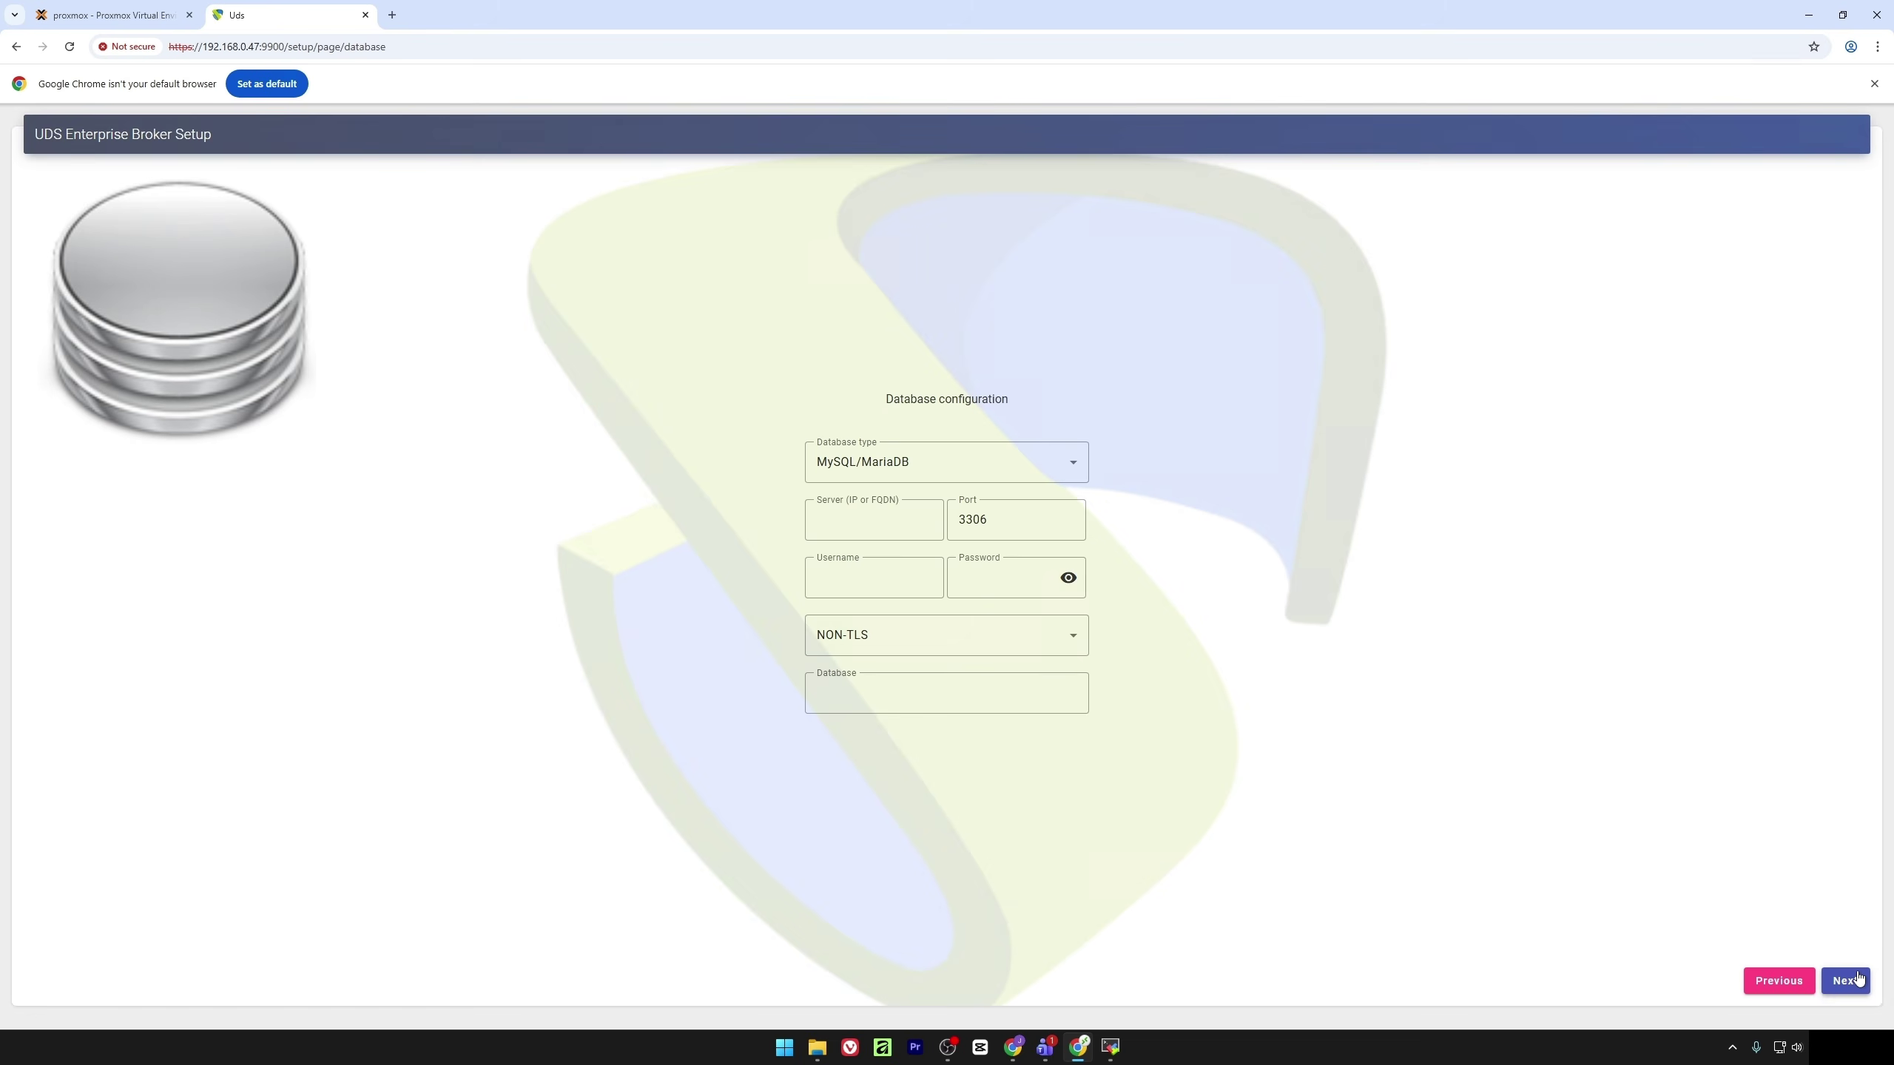
Connect the broker to the MySQL/MariaDB server 192.168.0.46 with user uds, its password, and database uds
left_click(847, 521)
type("192.168.0.46")
left_click(889, 583)
type("uds")
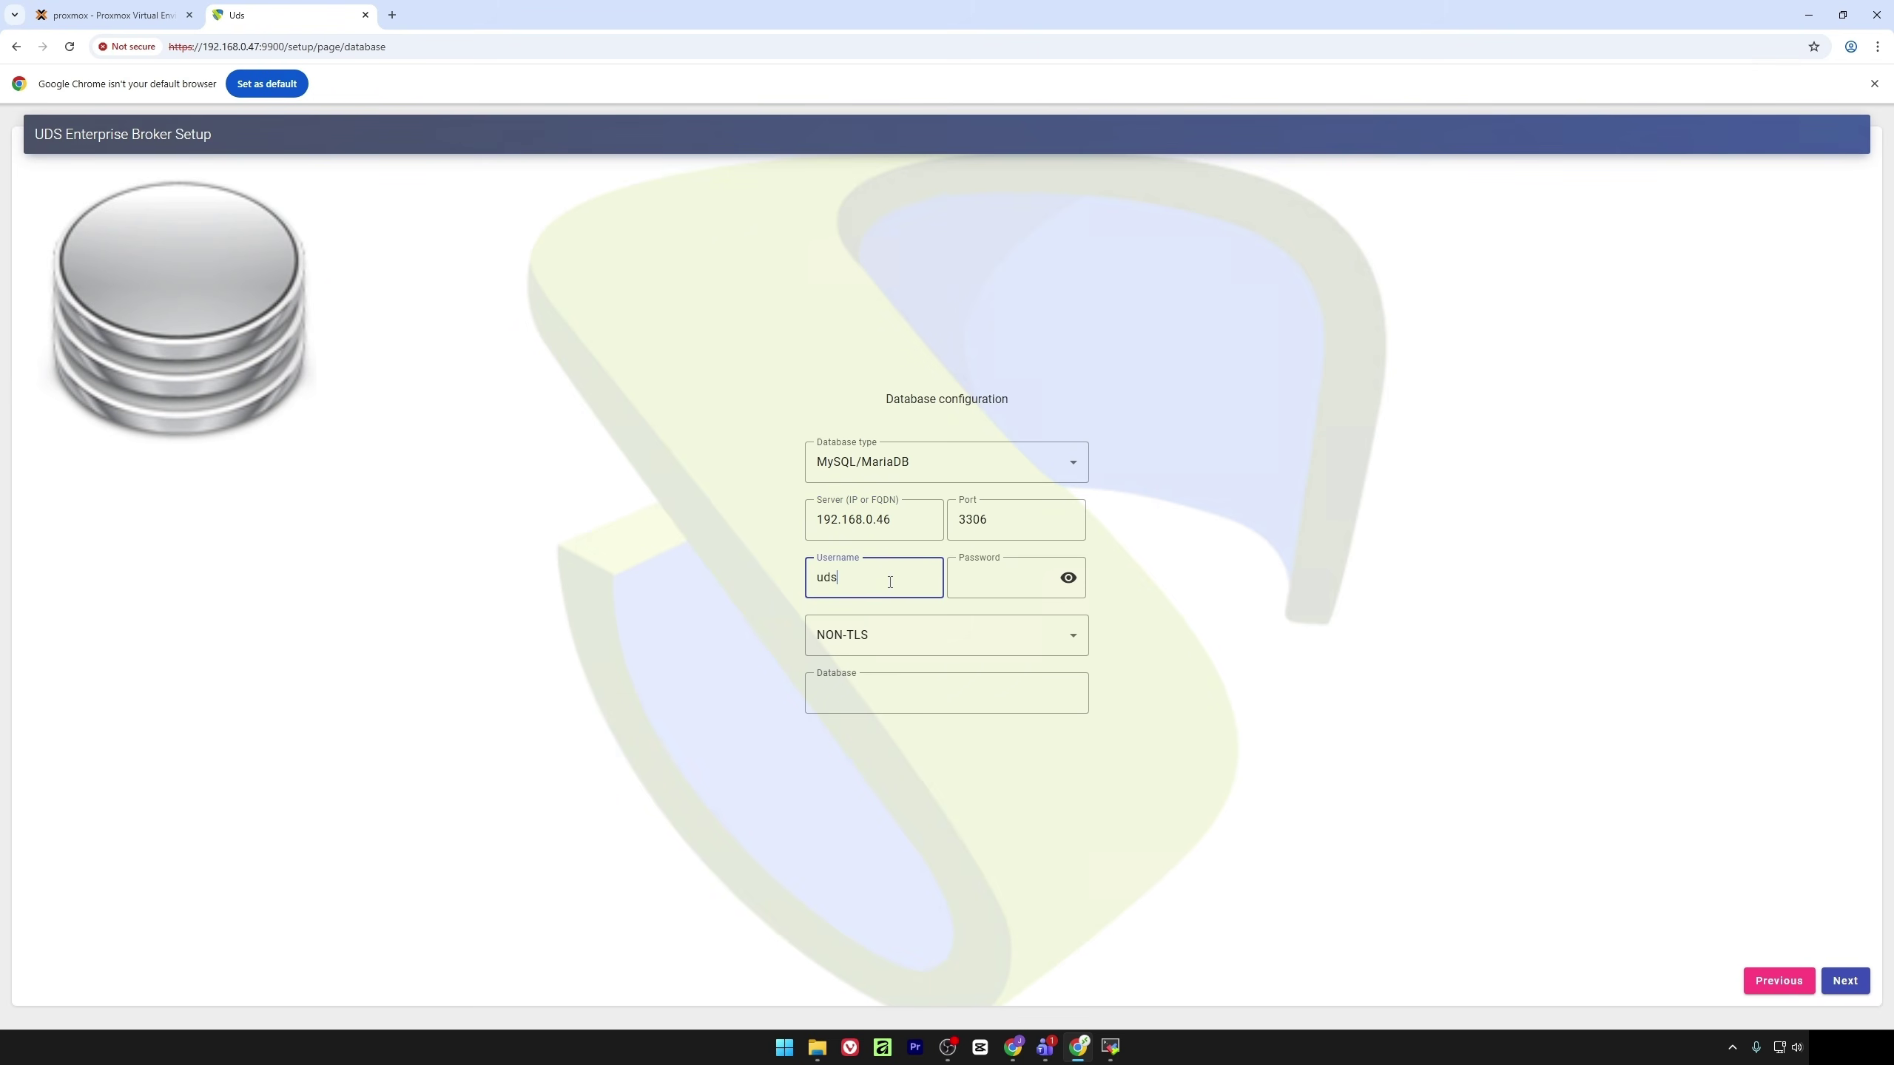
key("Tab")
type("u")
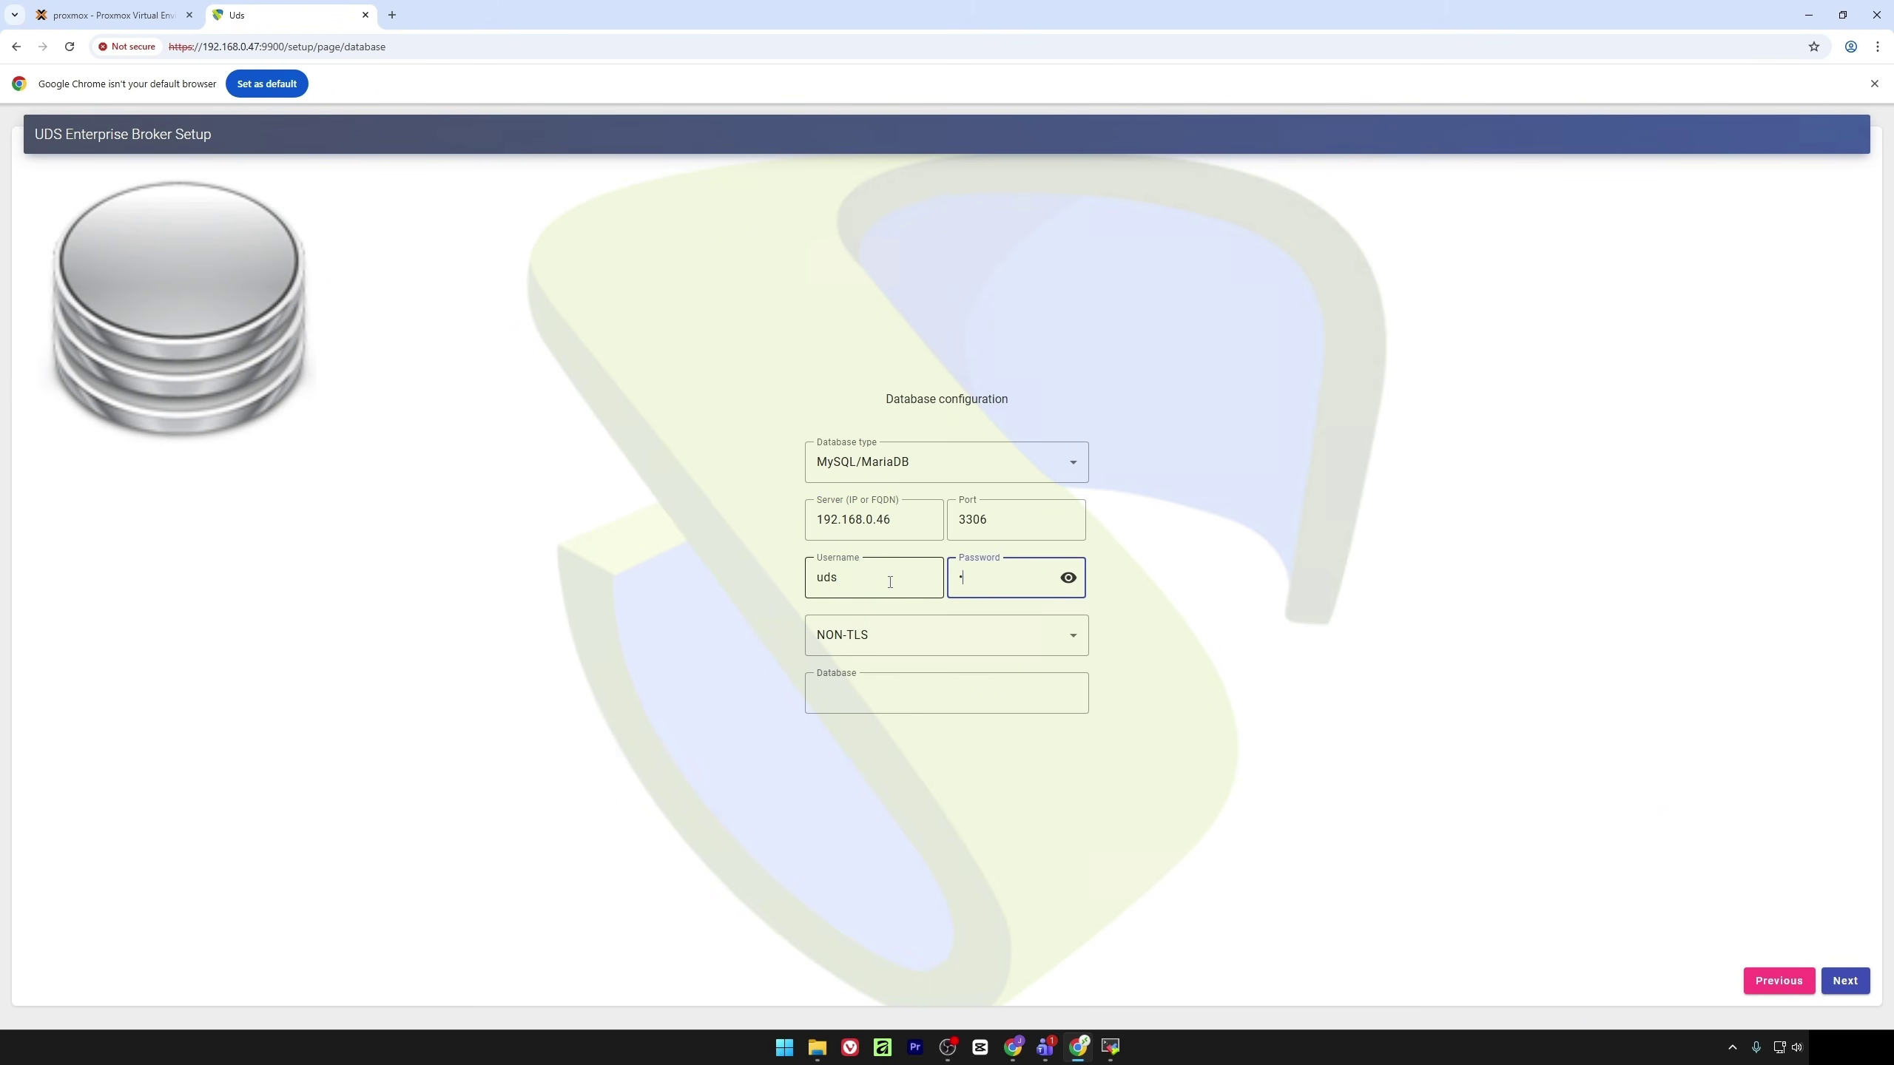
type("ds")
left_click(908, 690)
type("uds")
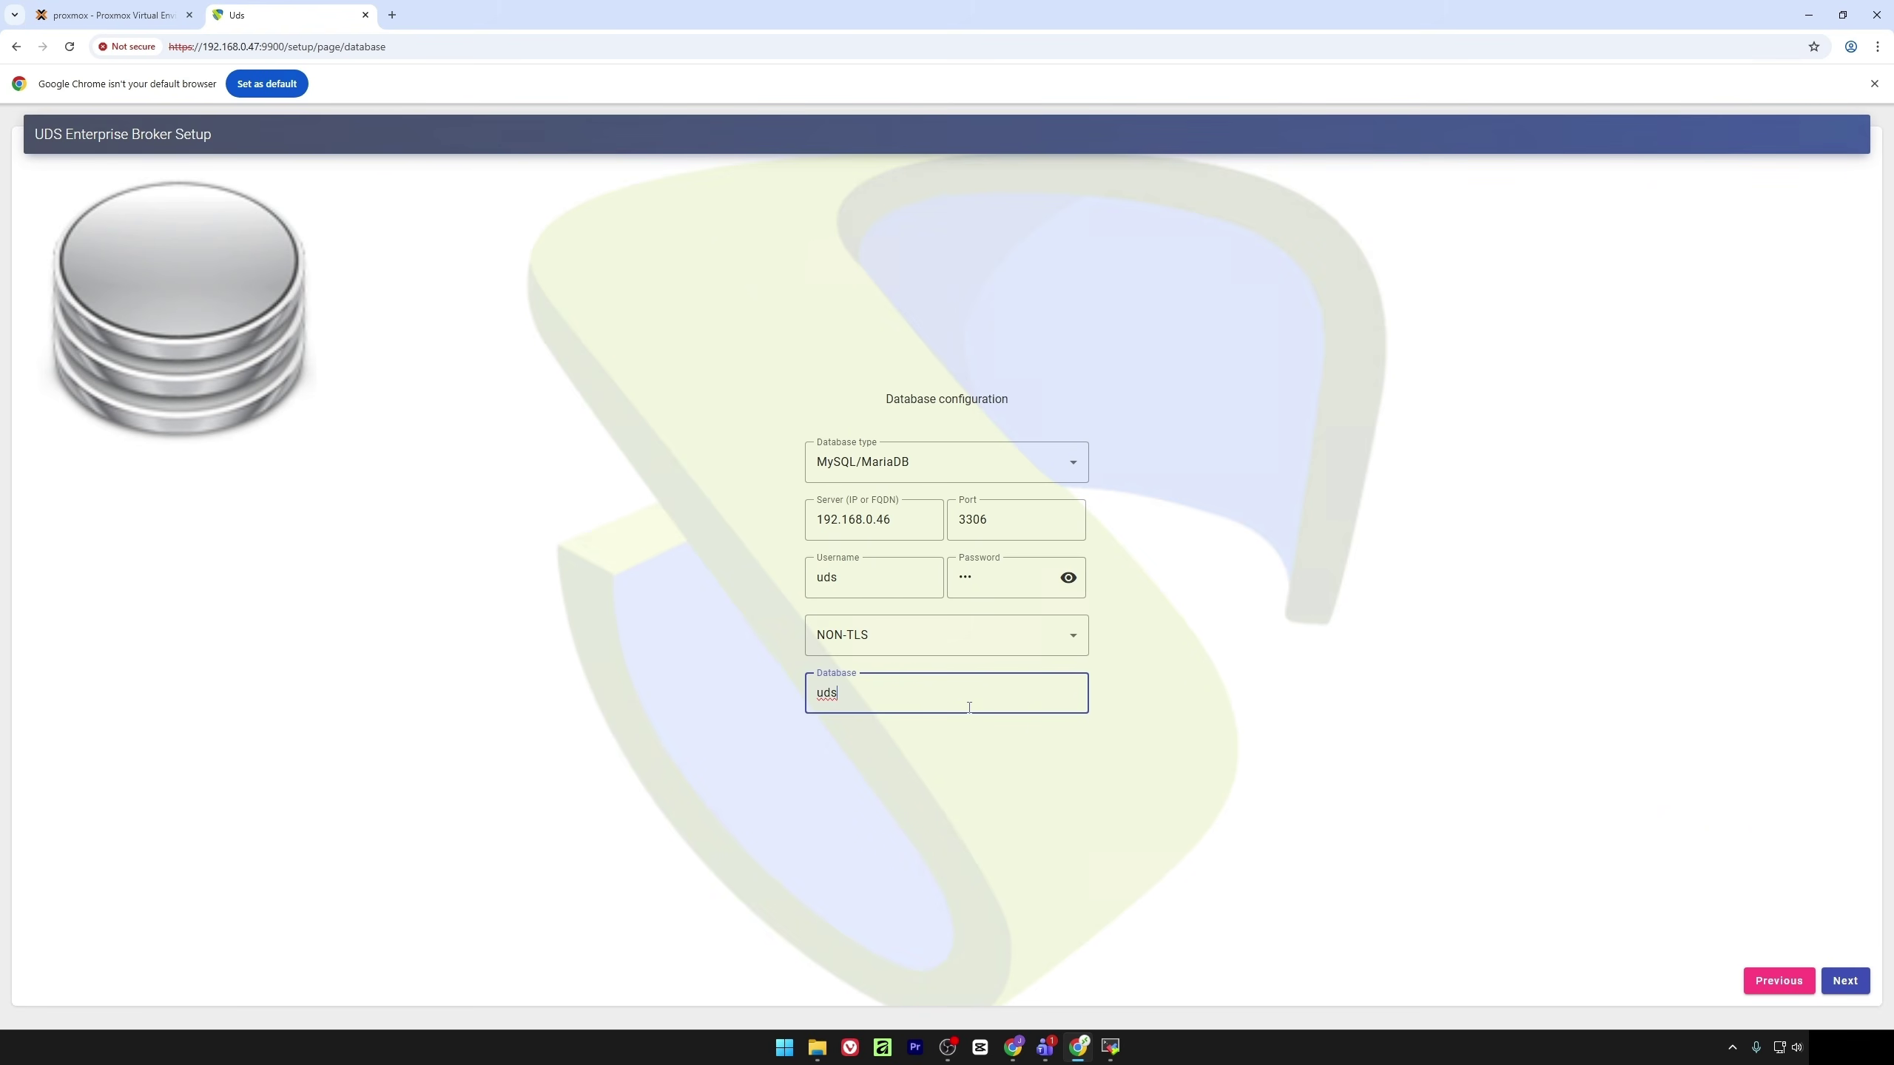
left_click(1844, 981)
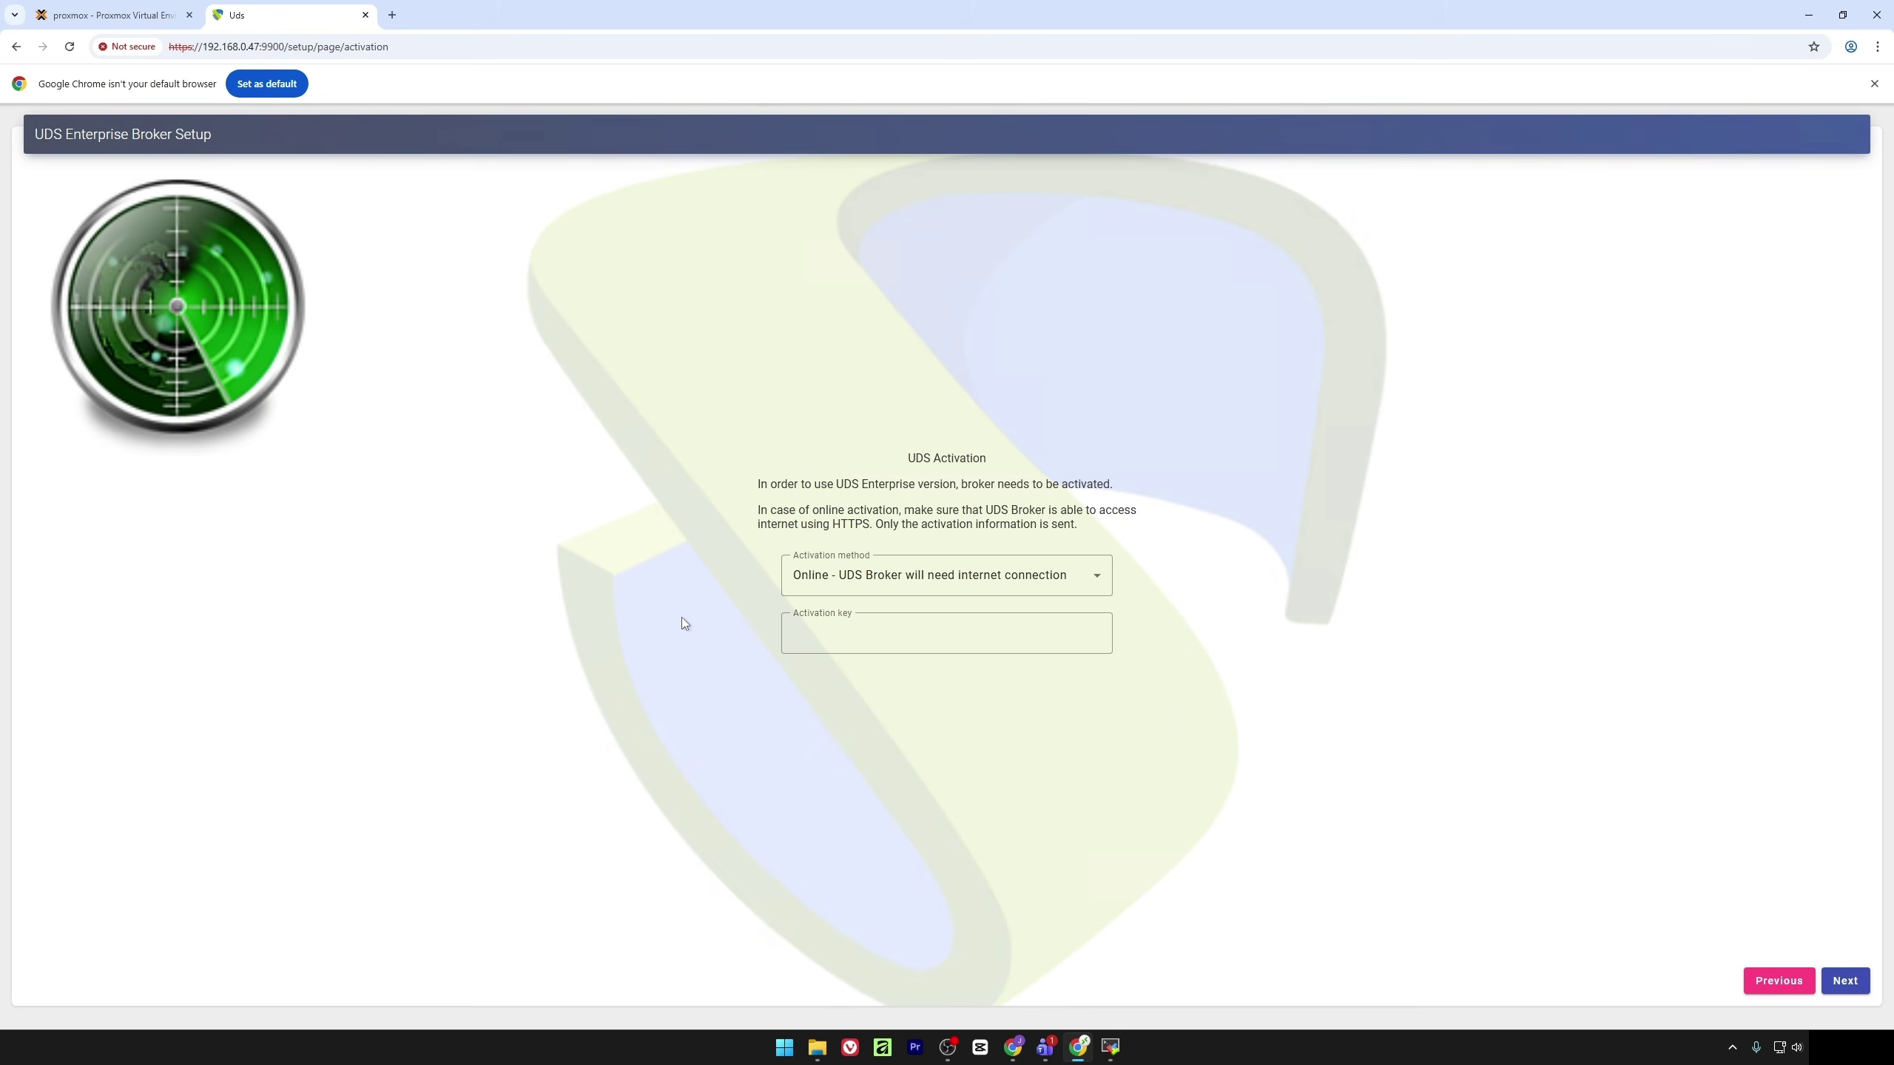
Keep Online activation and paste in the licence key to activate the broker
left_click(918, 591)
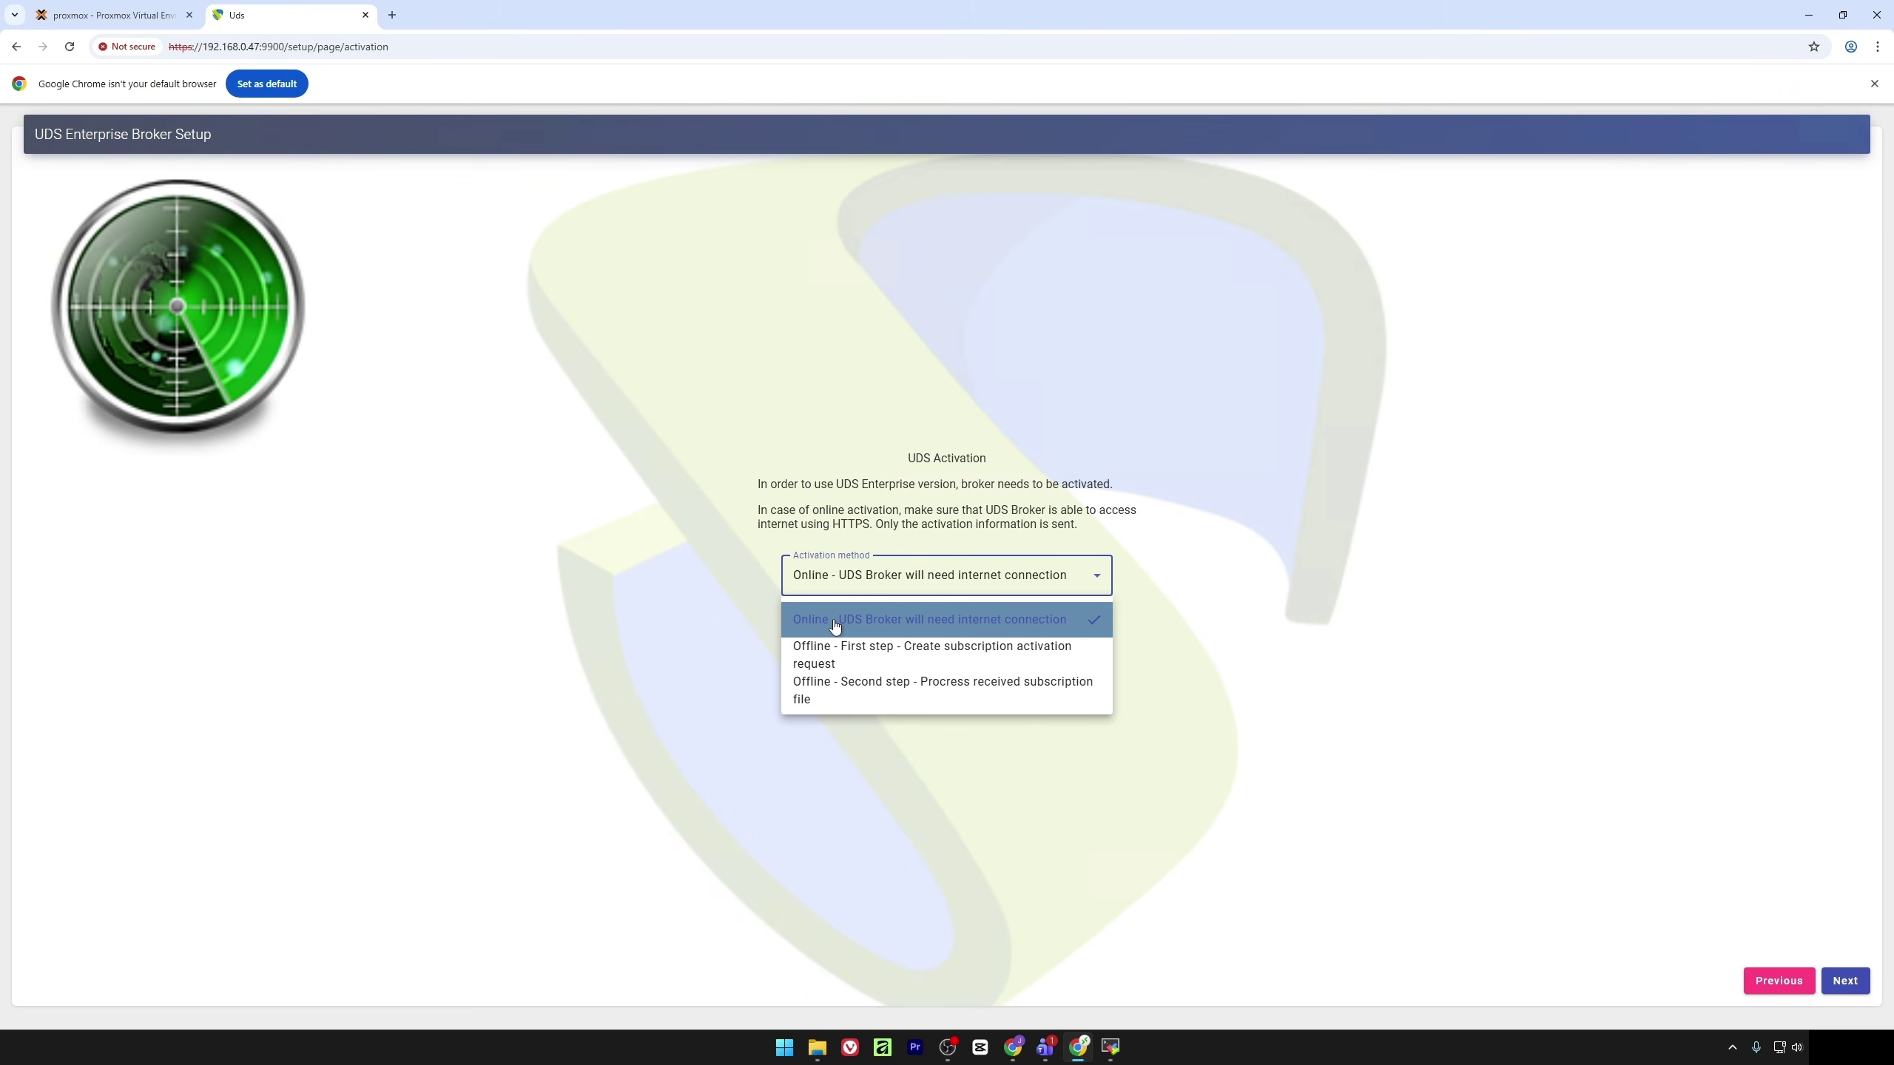
left_click(833, 623)
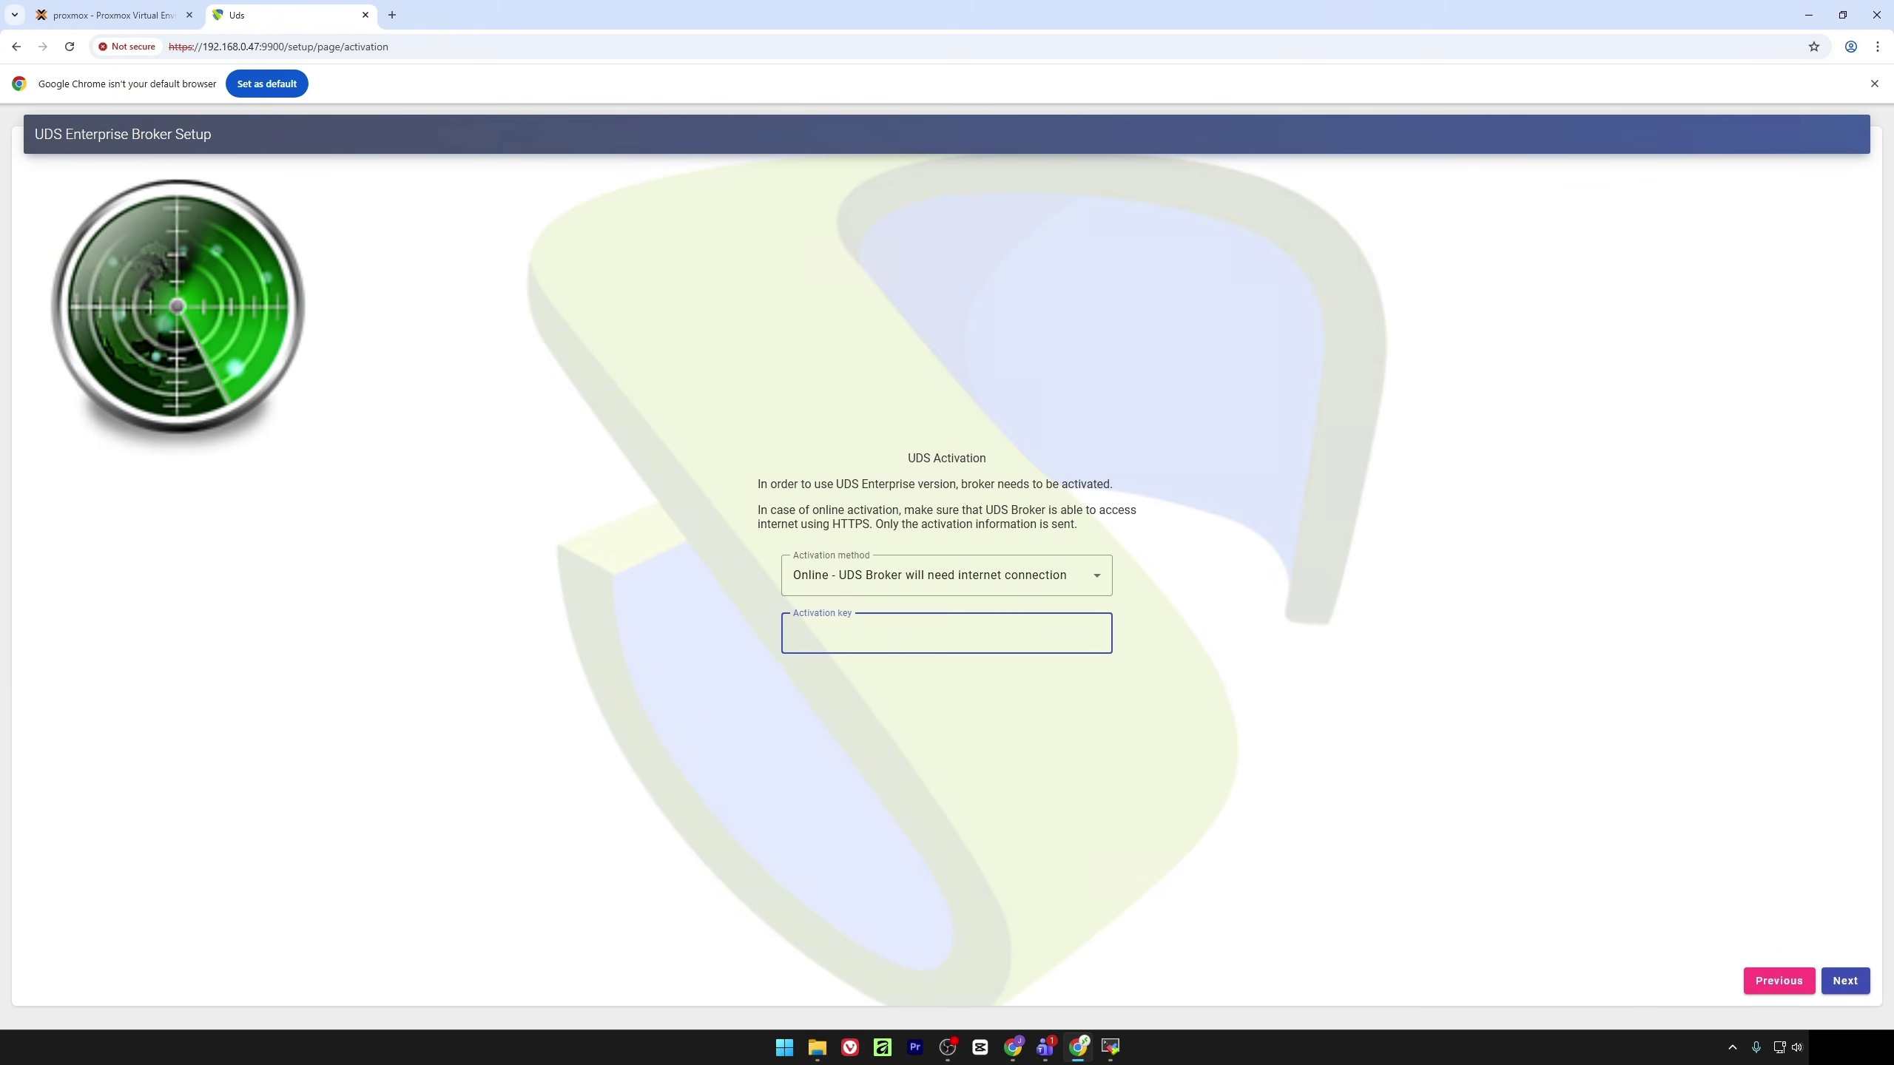
key("alt+Tab")
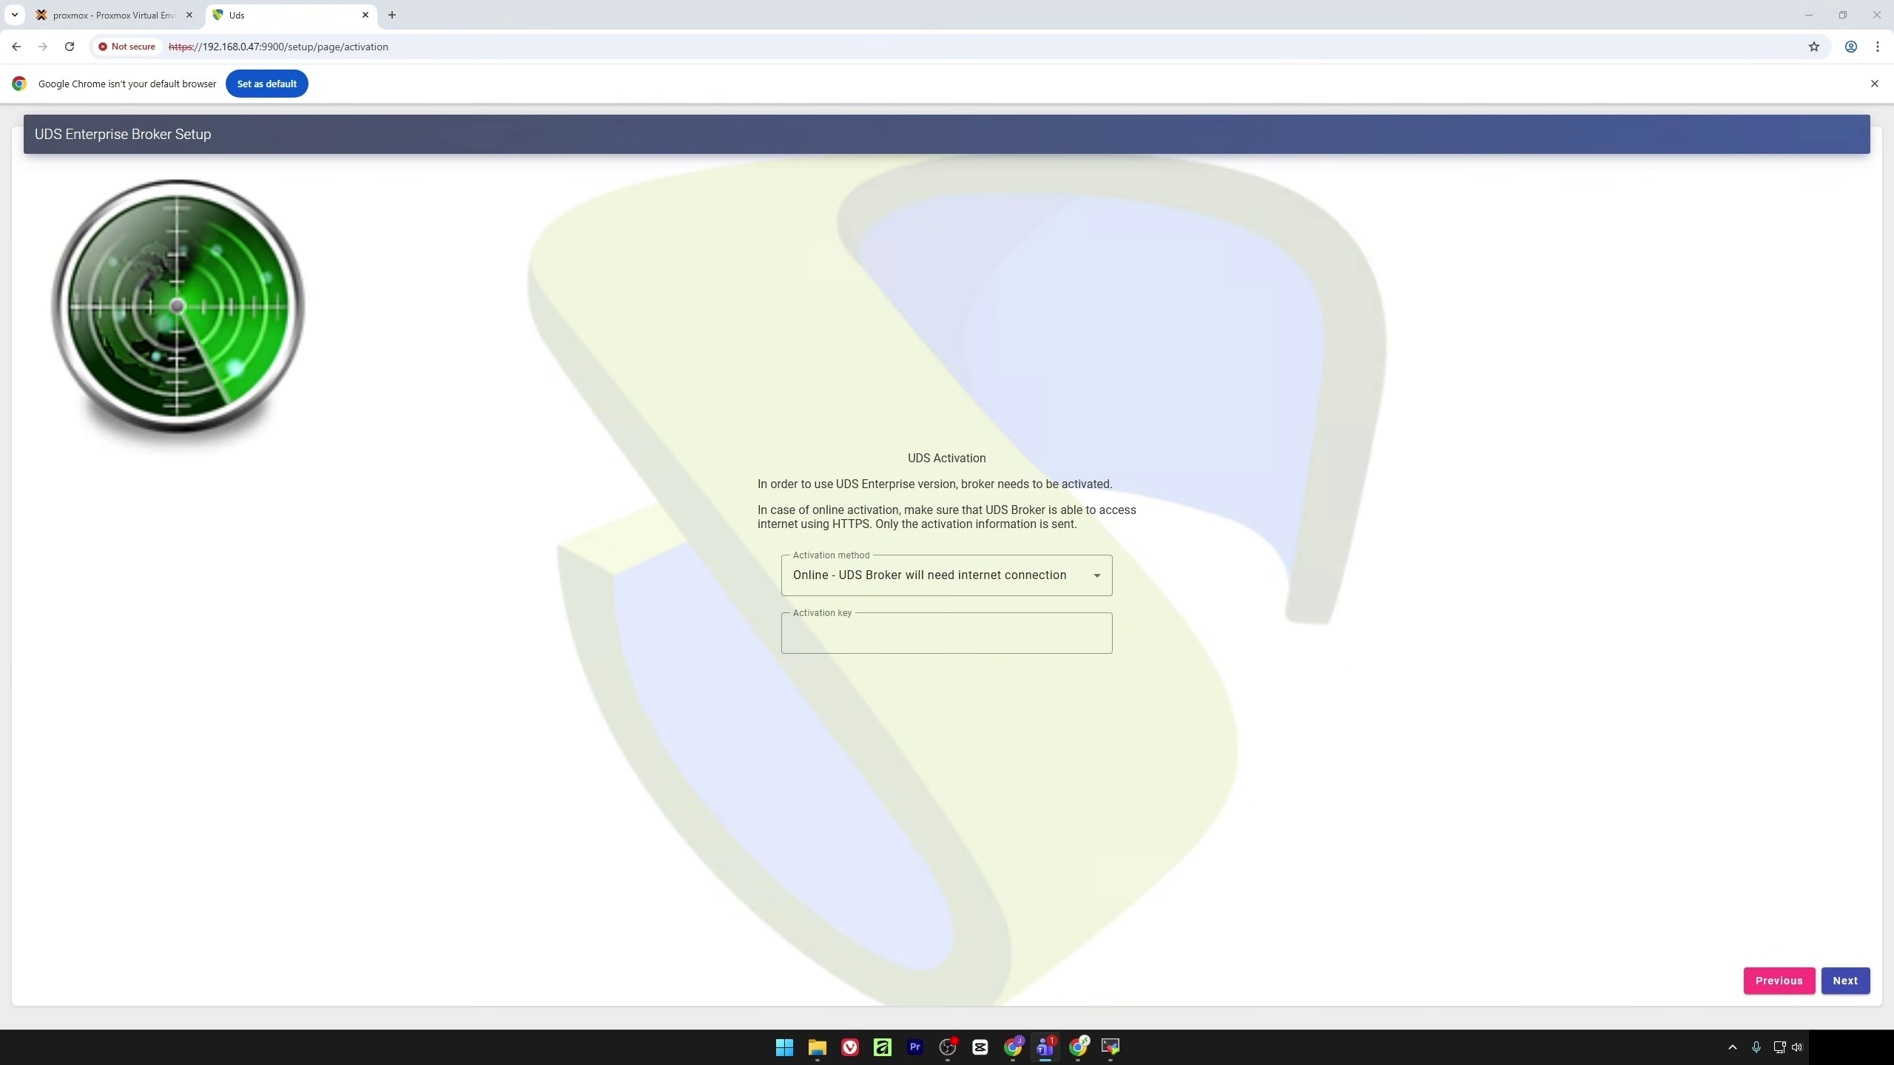
left_click(955, 638)
key("ctrl+v")
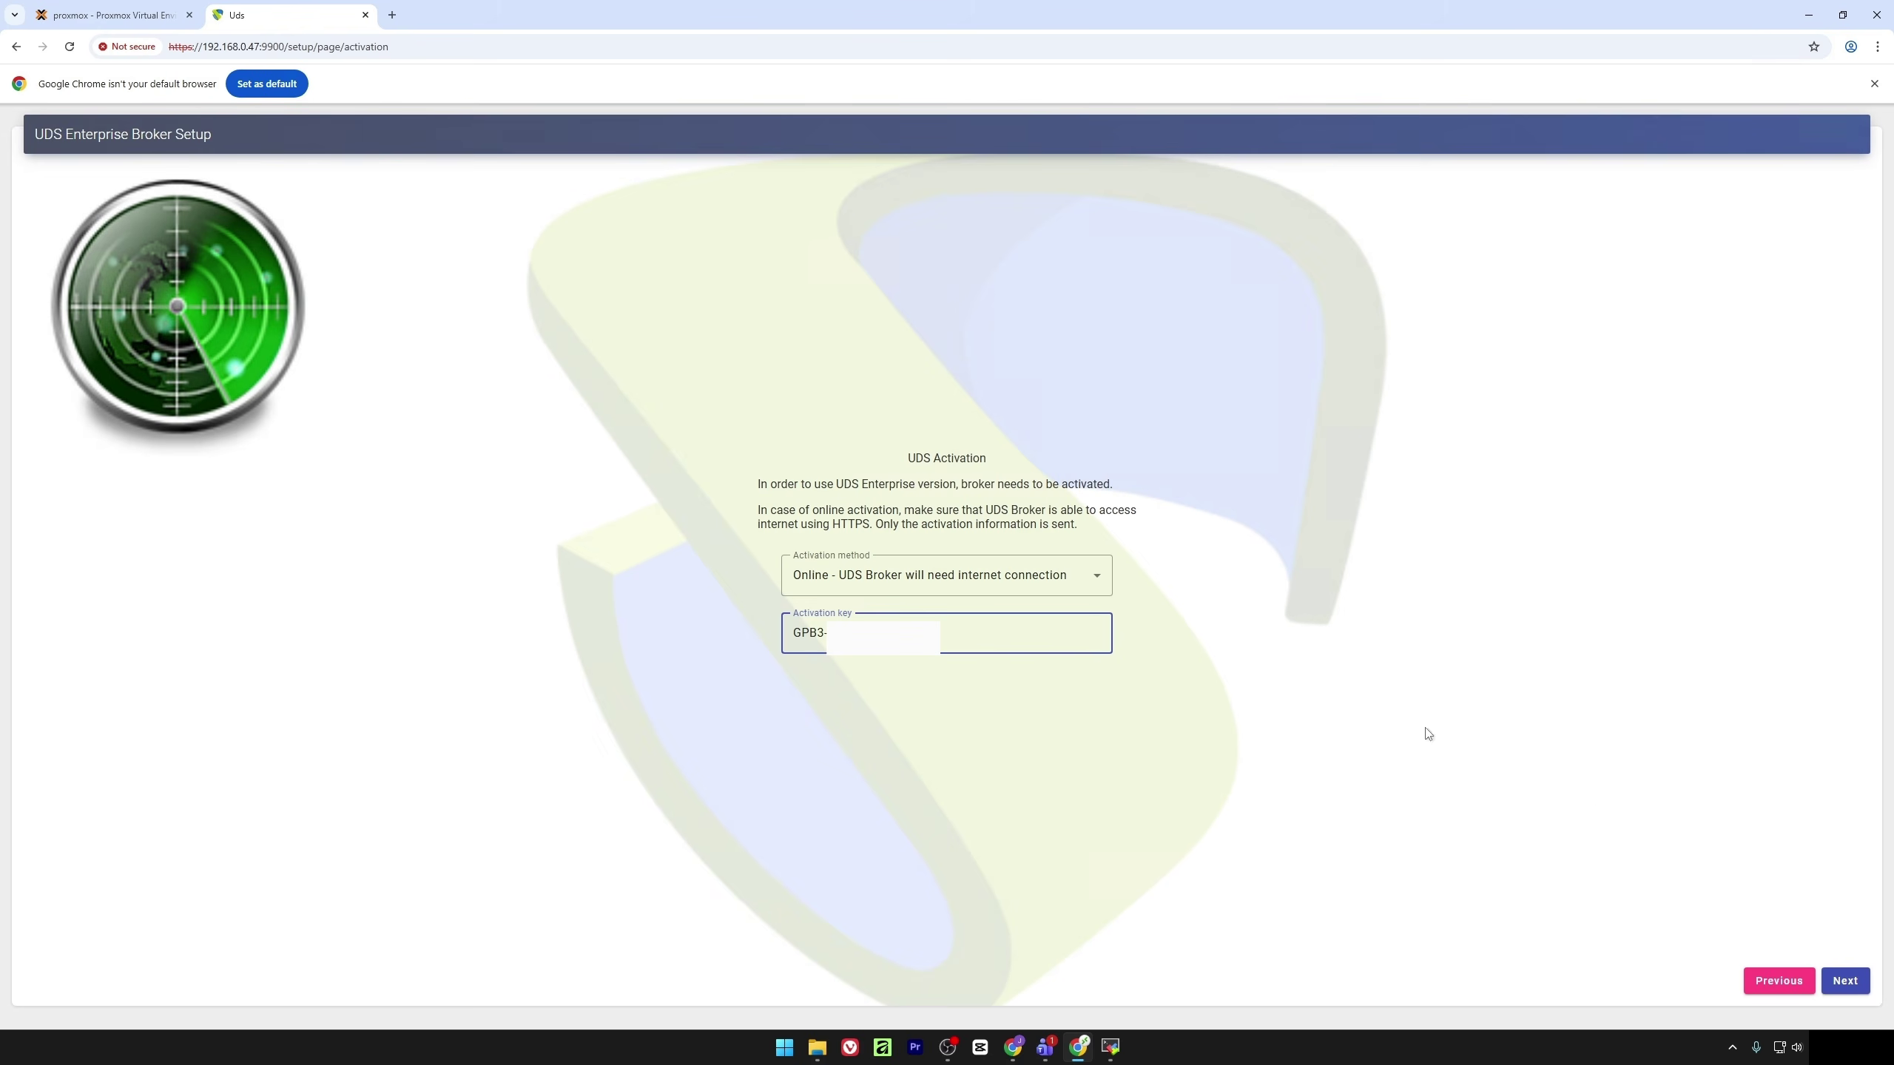
left_click(1848, 973)
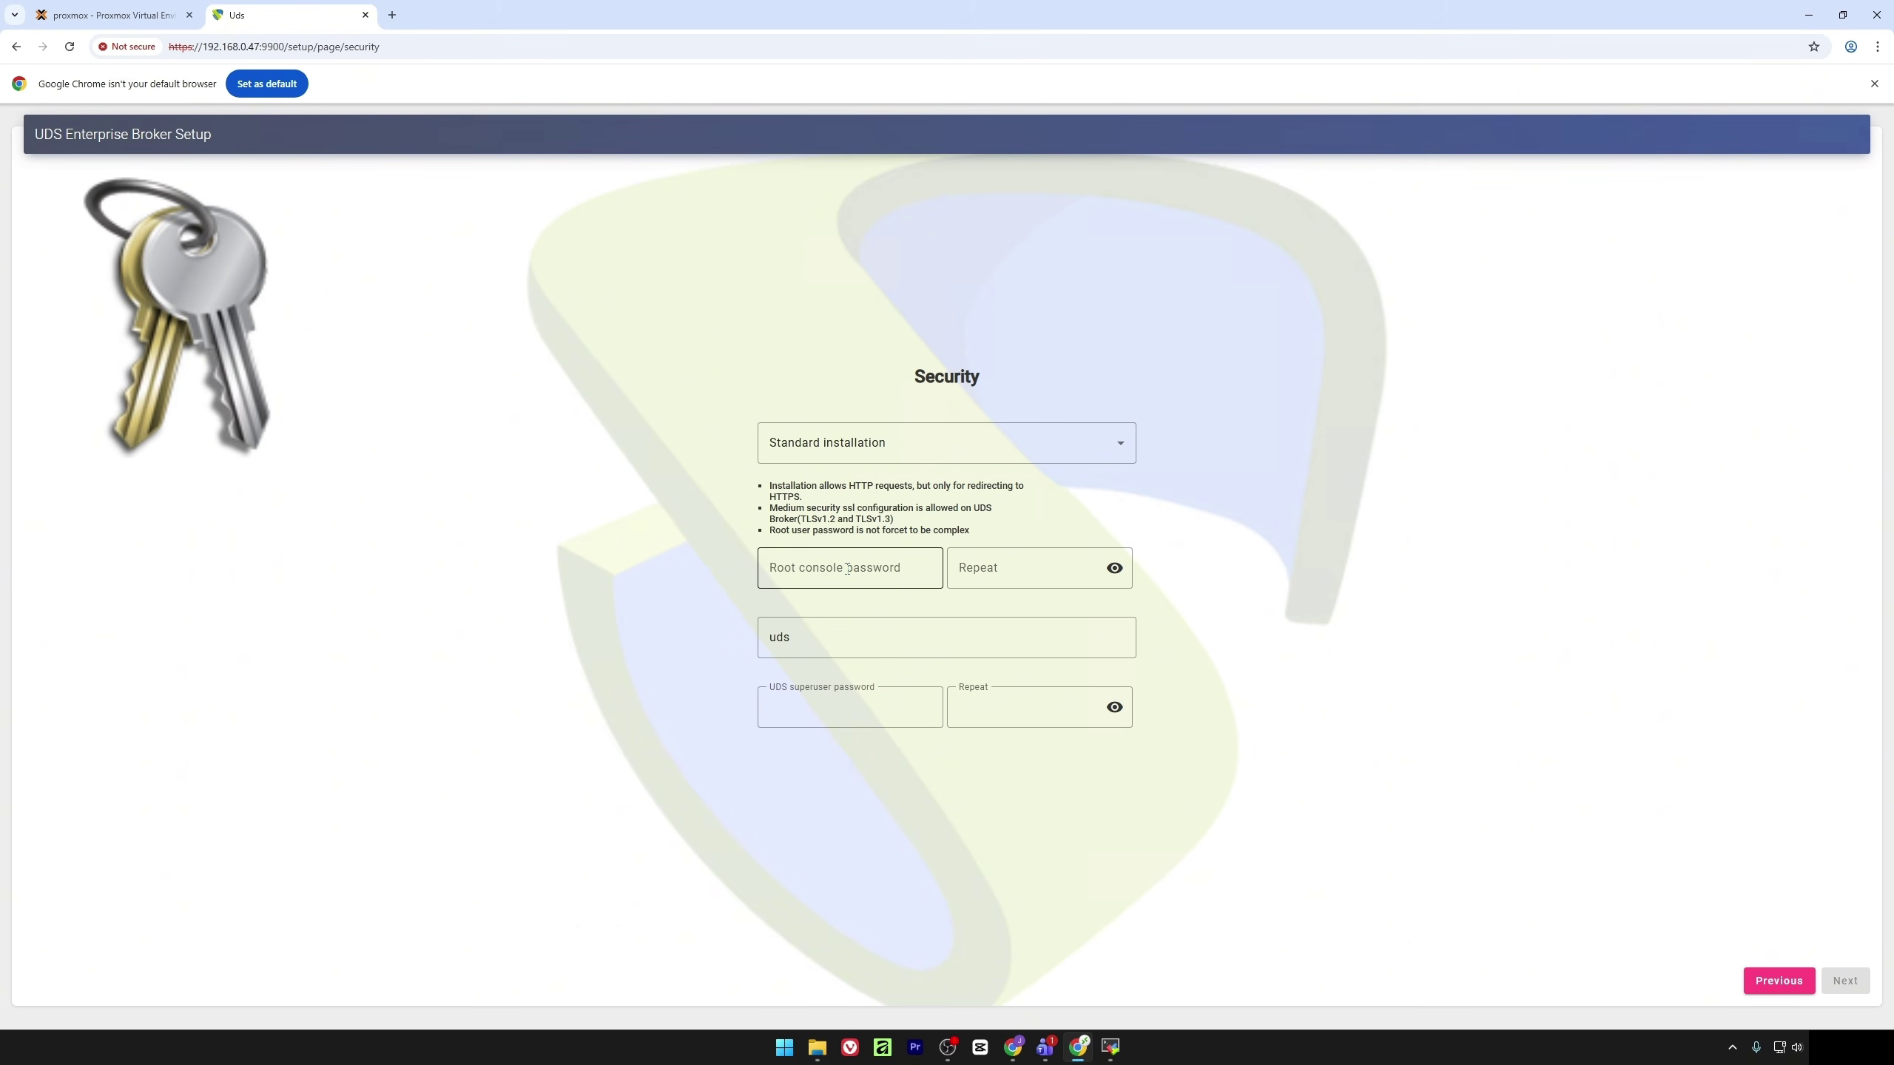
Enter the root console and UDS superuser passwords, showing each in plain text, and continue
left_click(847, 568)
type("uds")
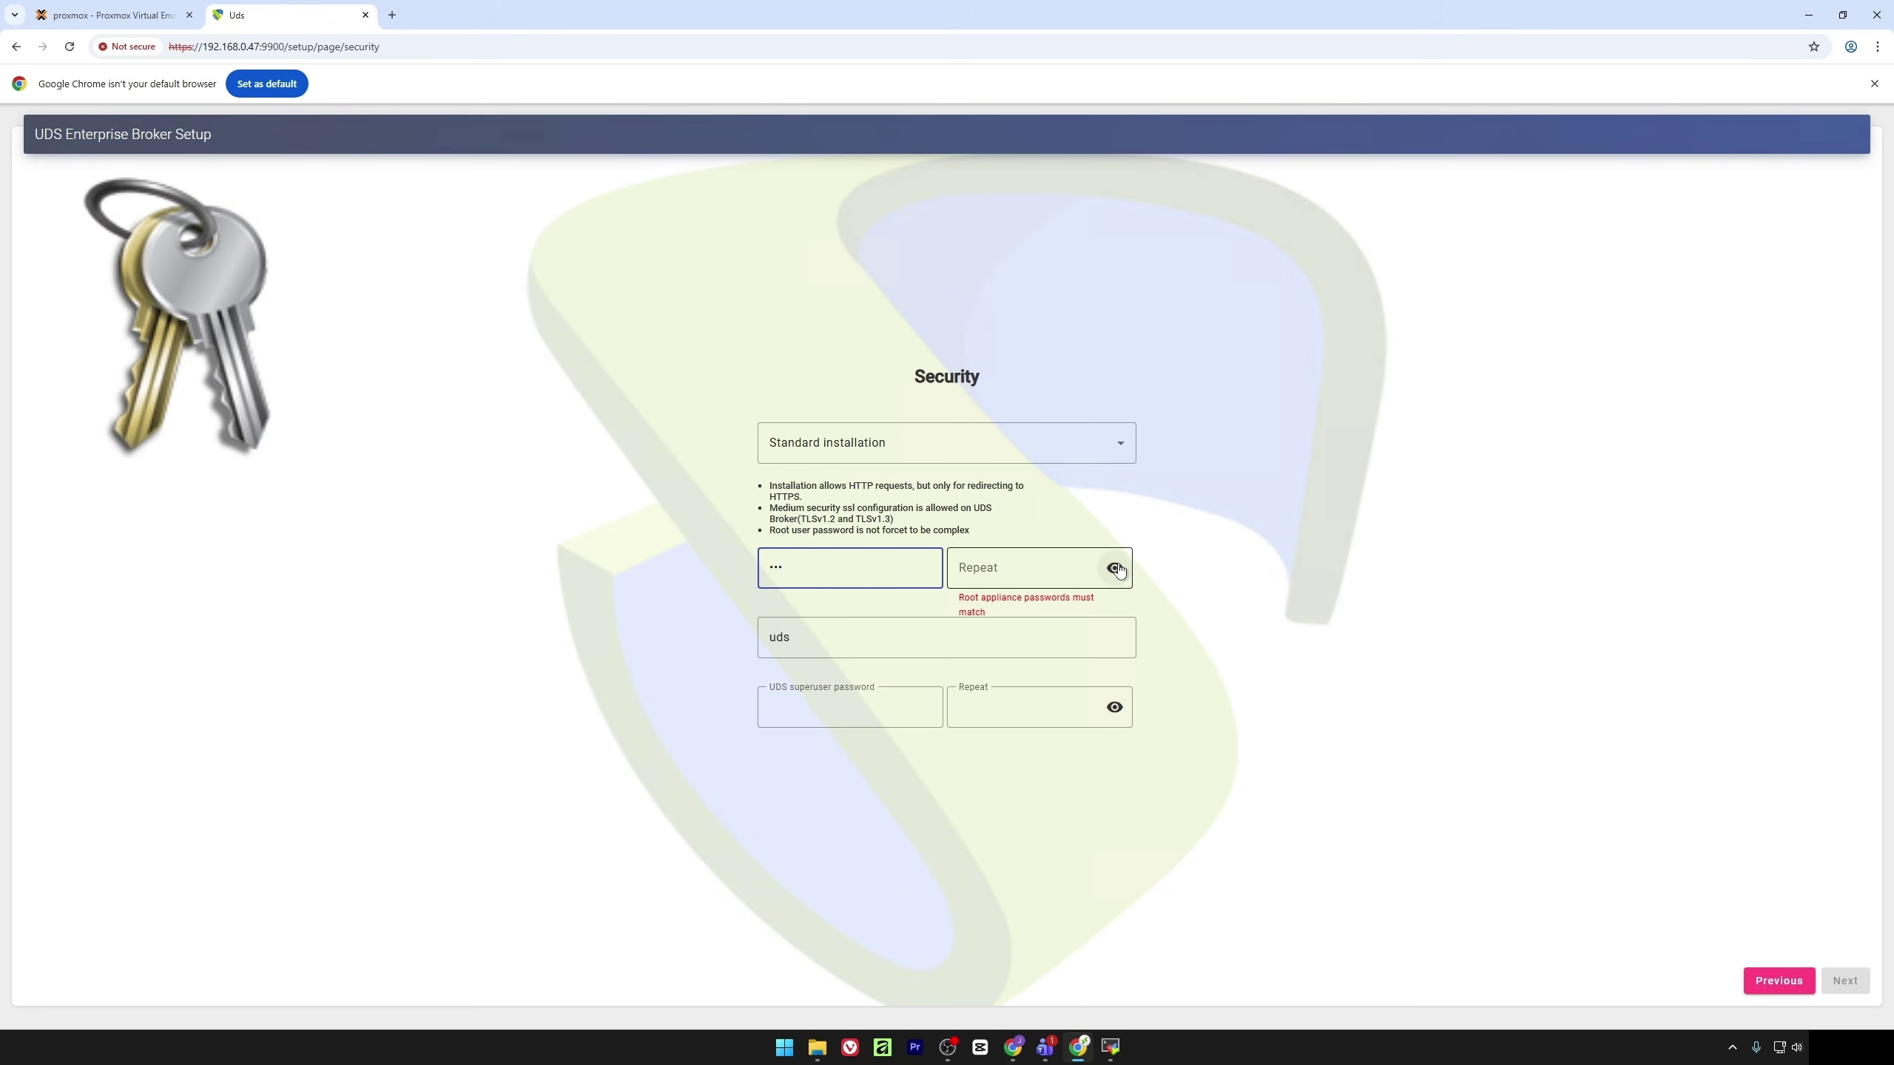
left_click(1116, 568)
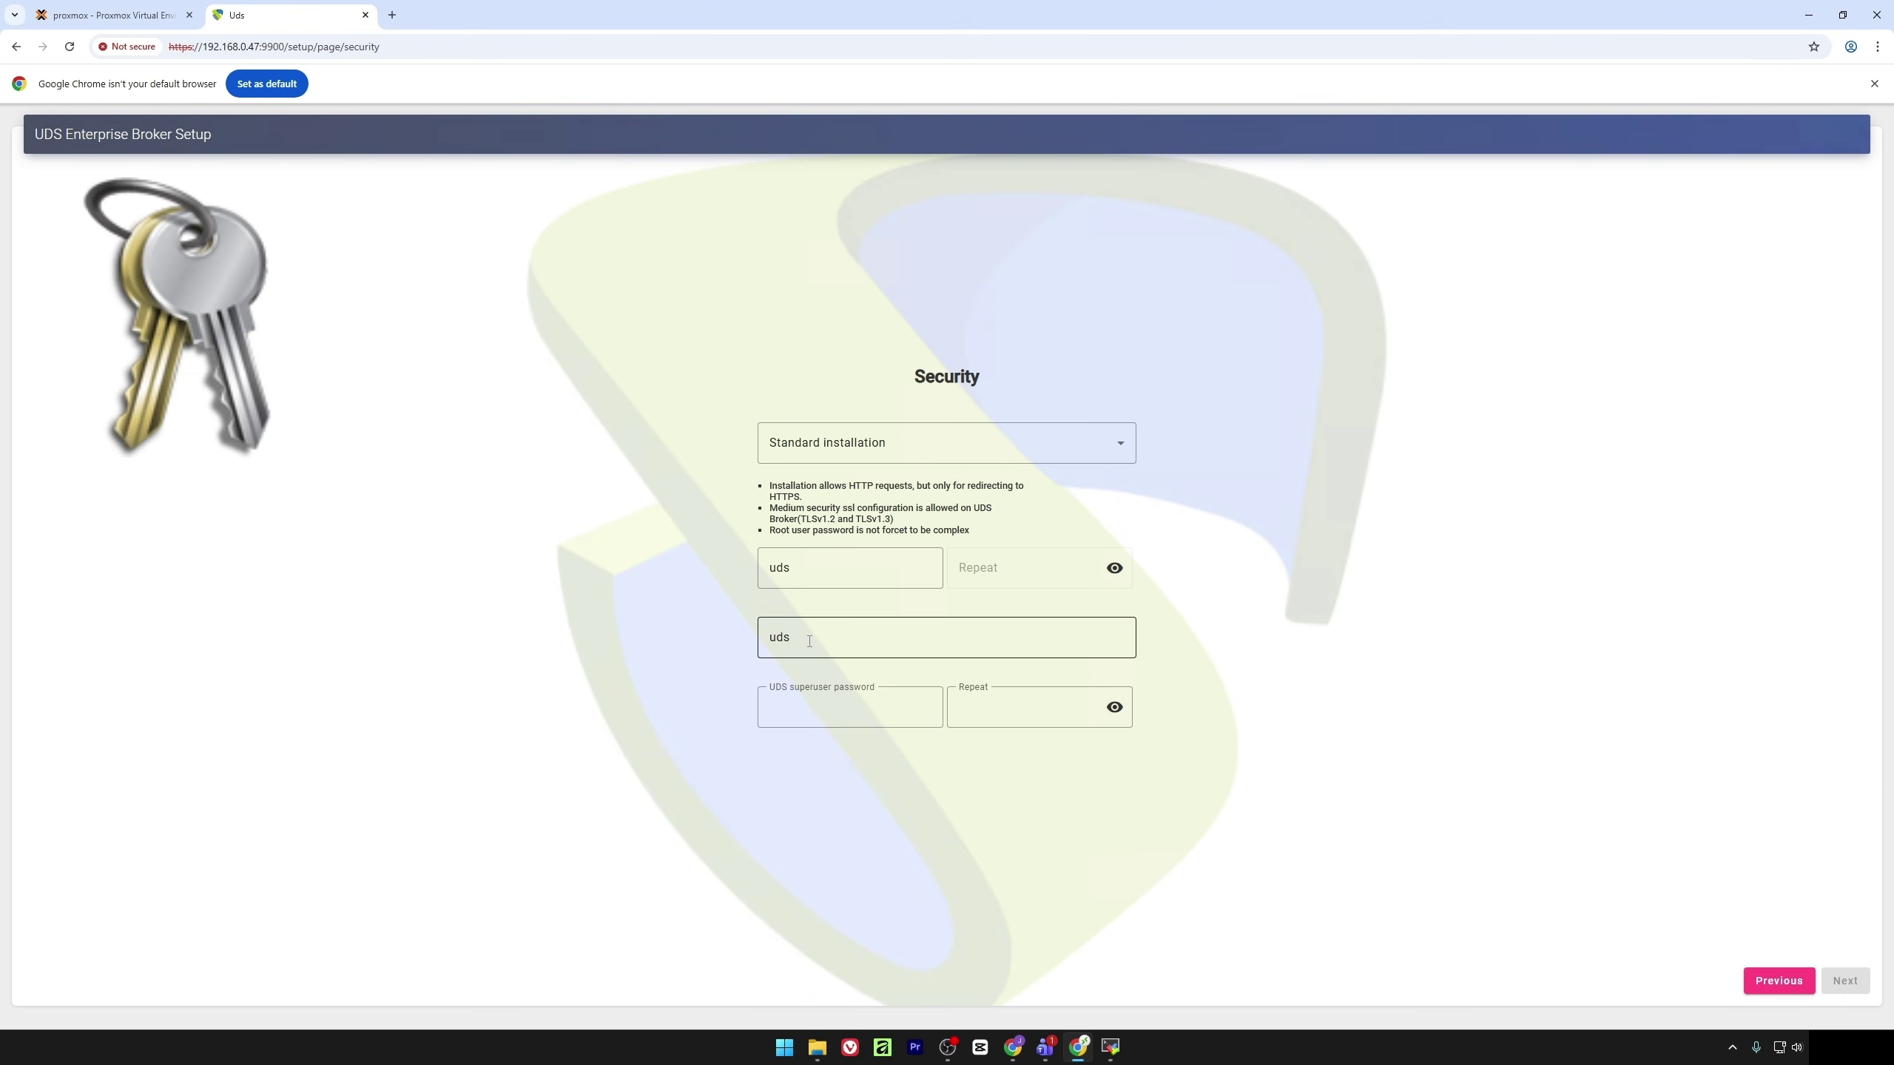
left_click(833, 711)
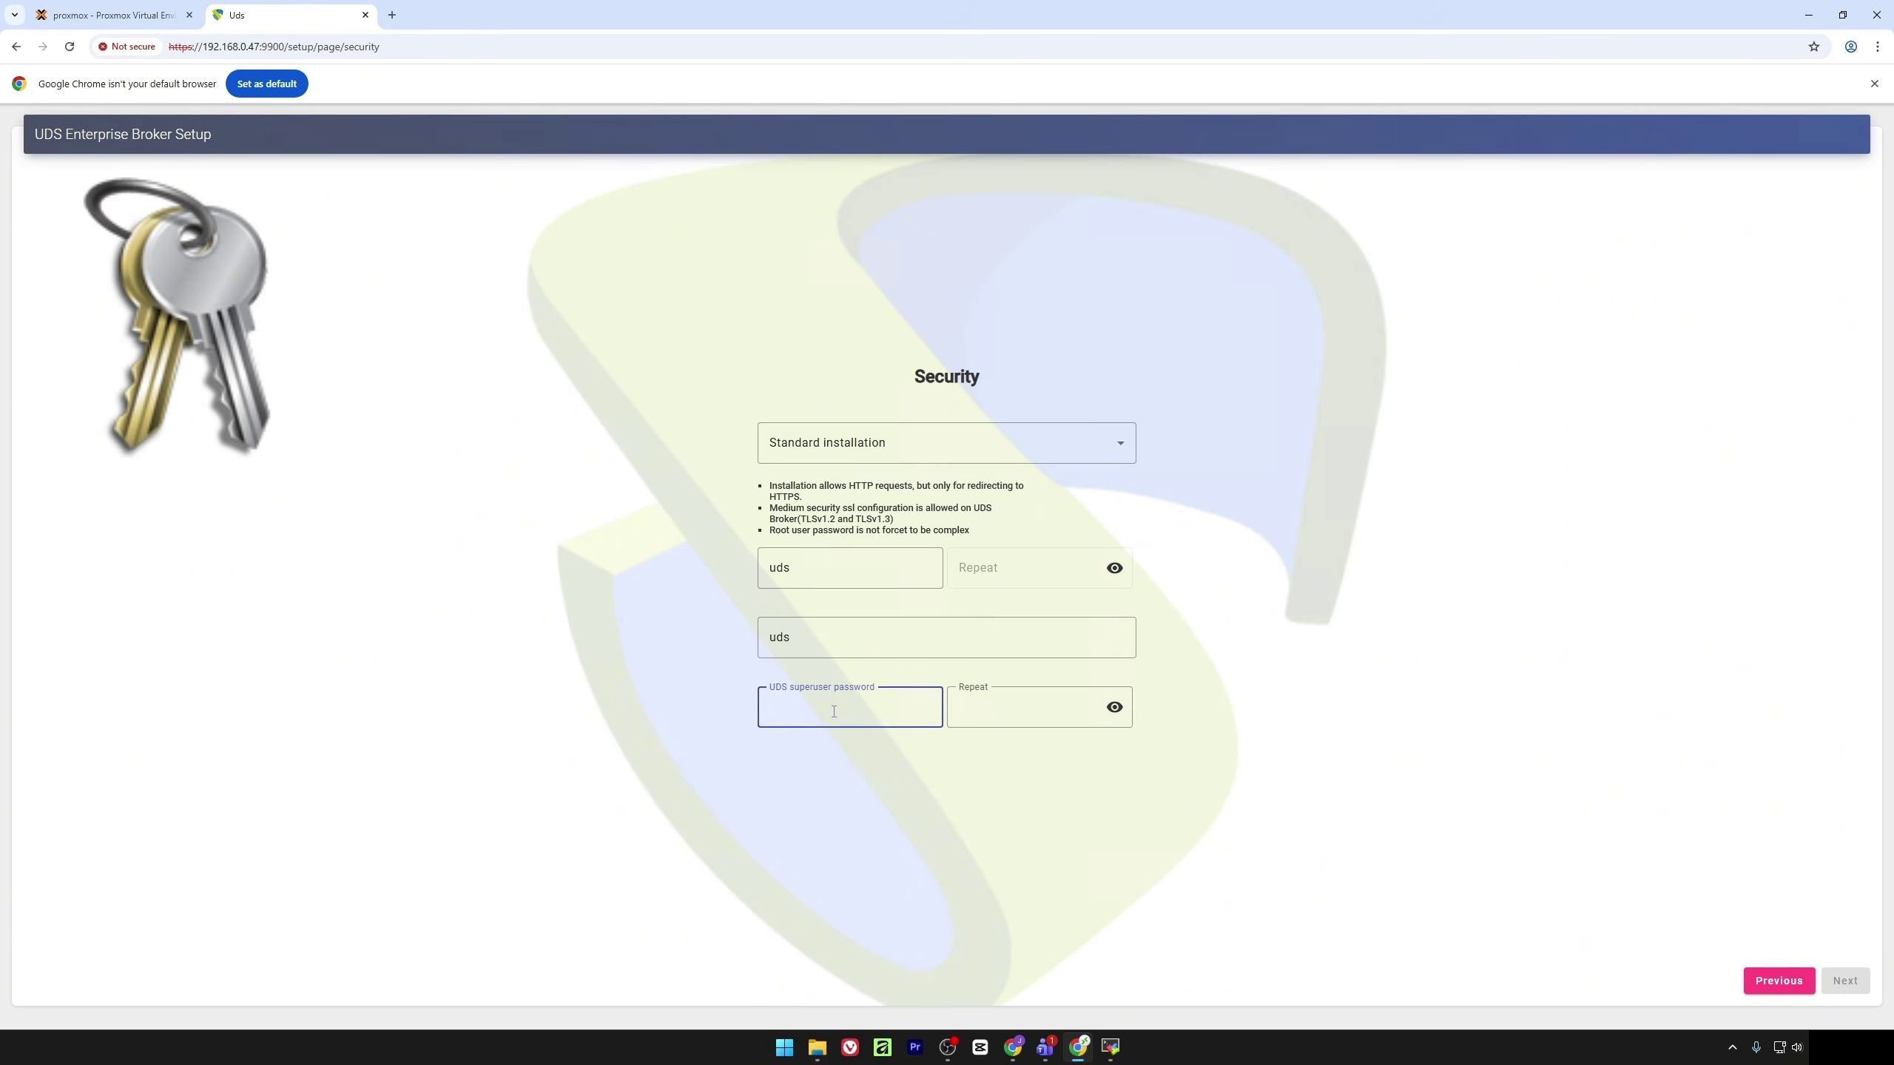
type("uds")
left_click(1114, 707)
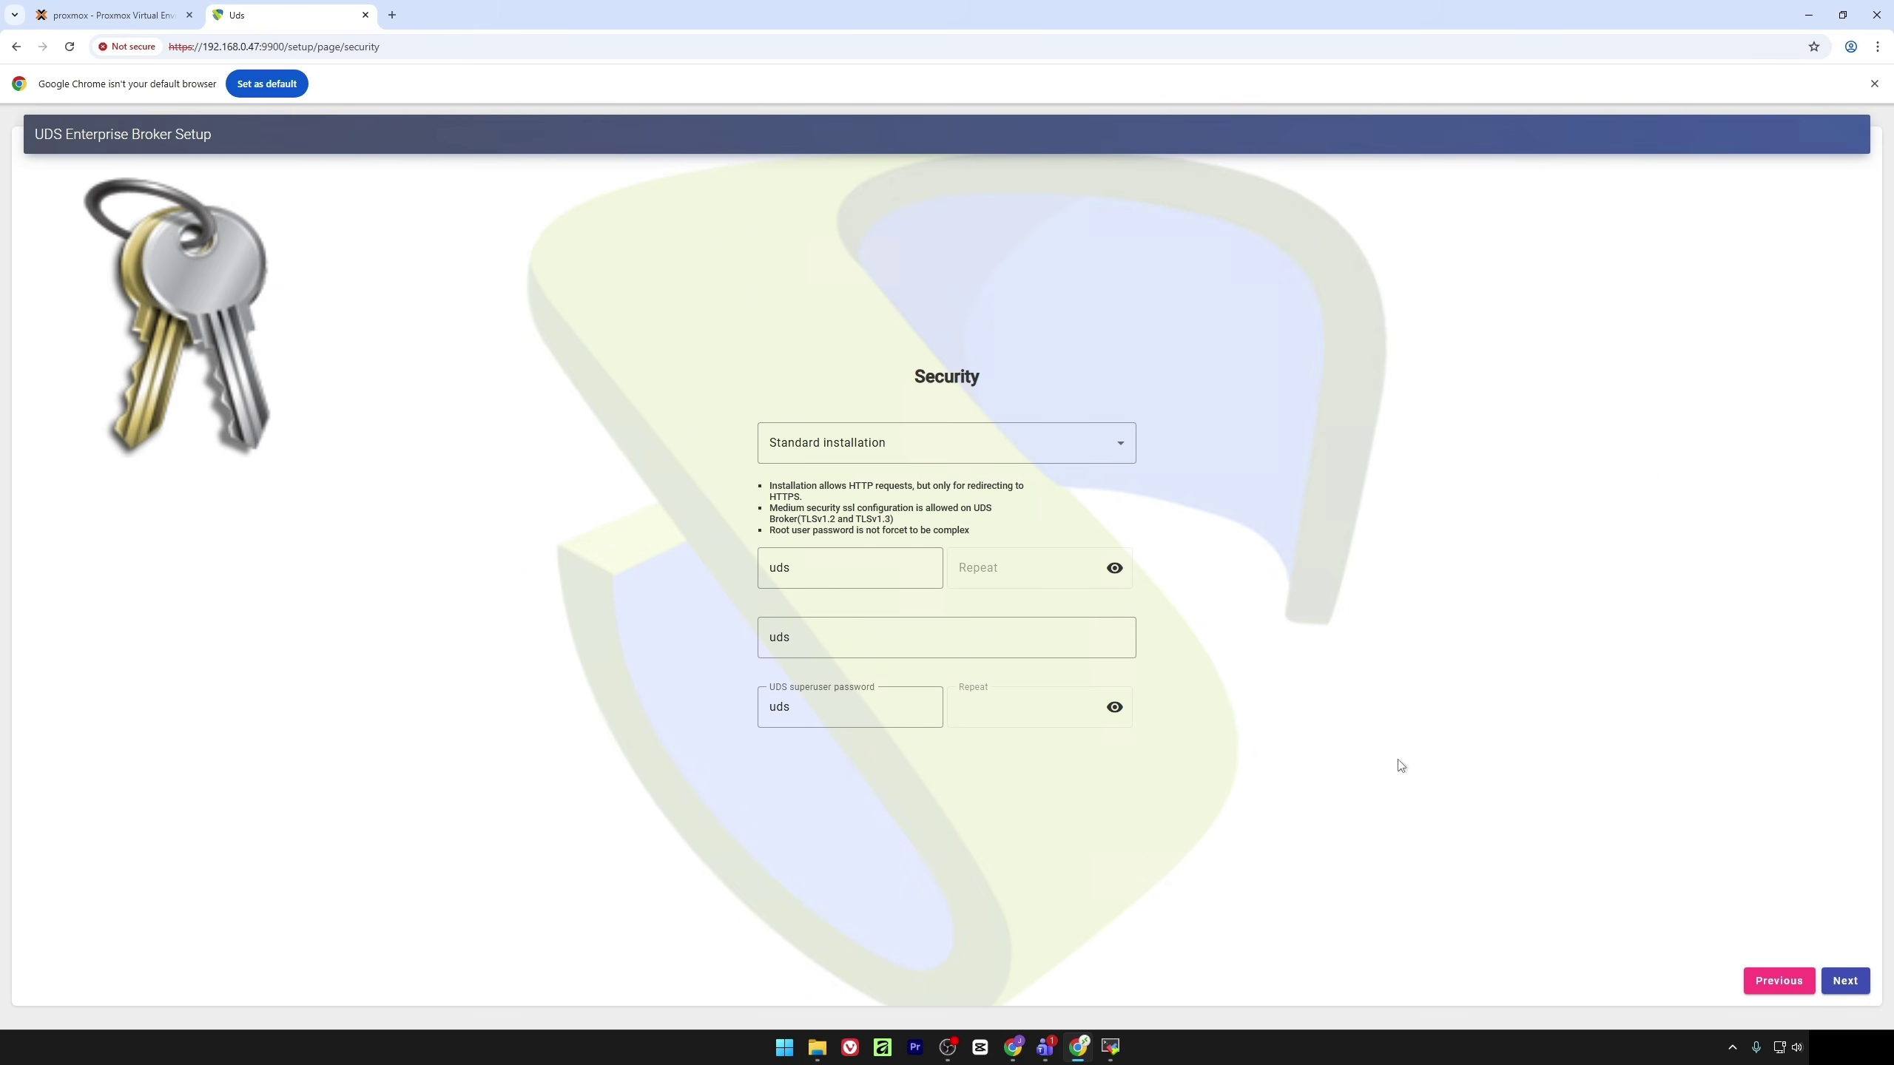
left_click(1852, 980)
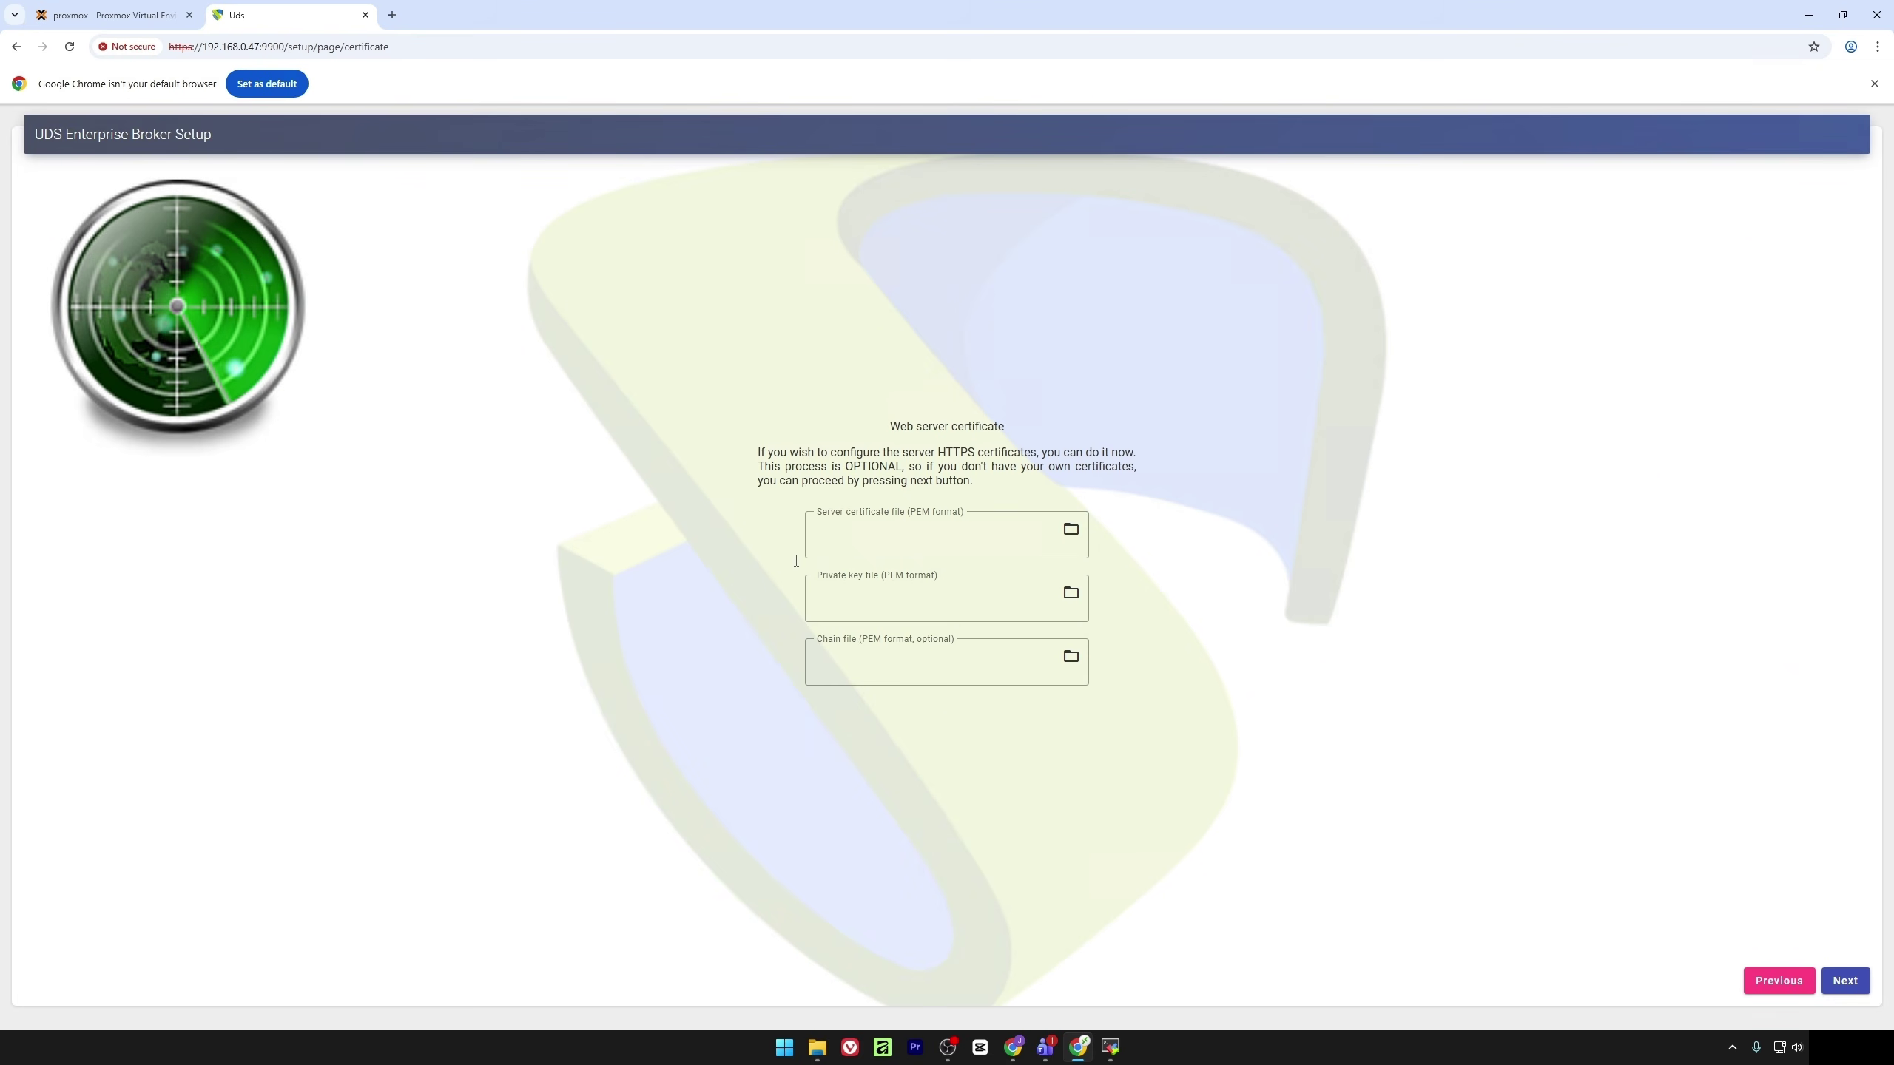
Skip the web server certificates, reboot the appliance, and return to the Proxmox console
left_click(1861, 981)
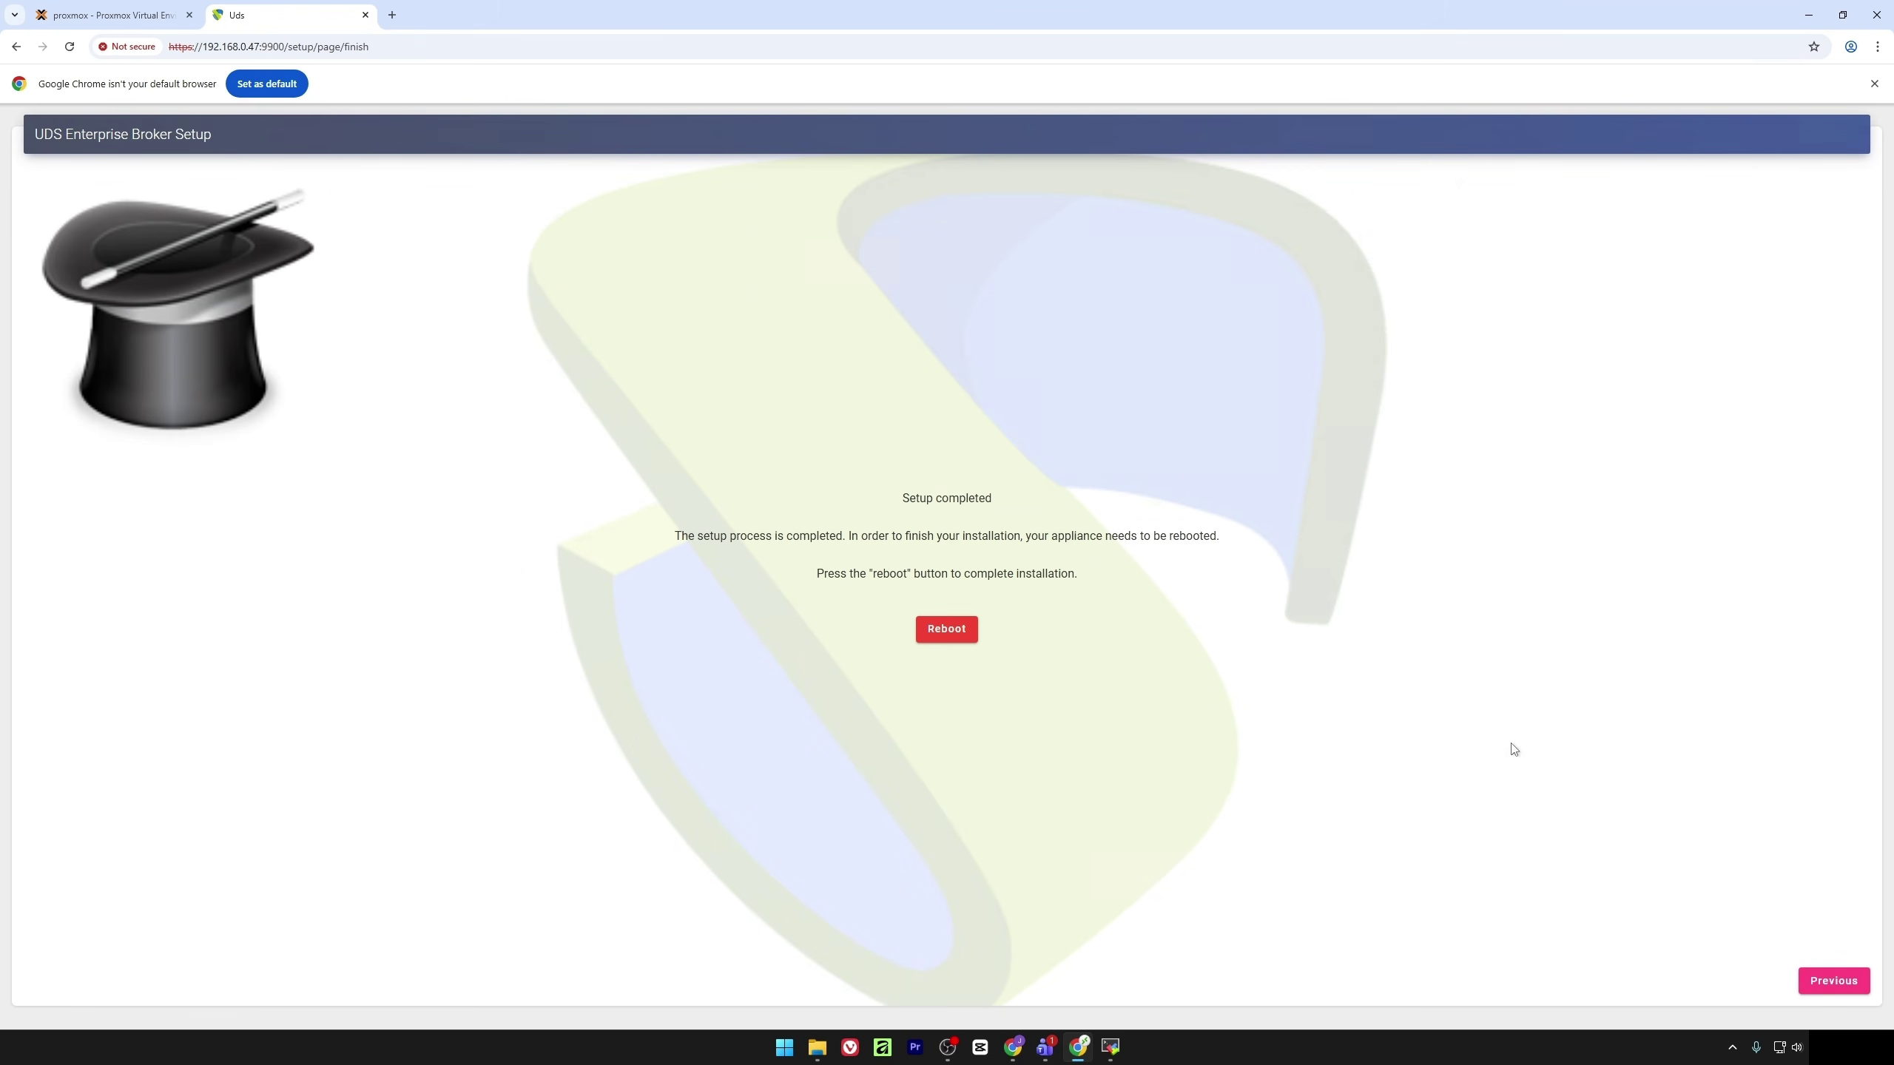
left_click(937, 630)
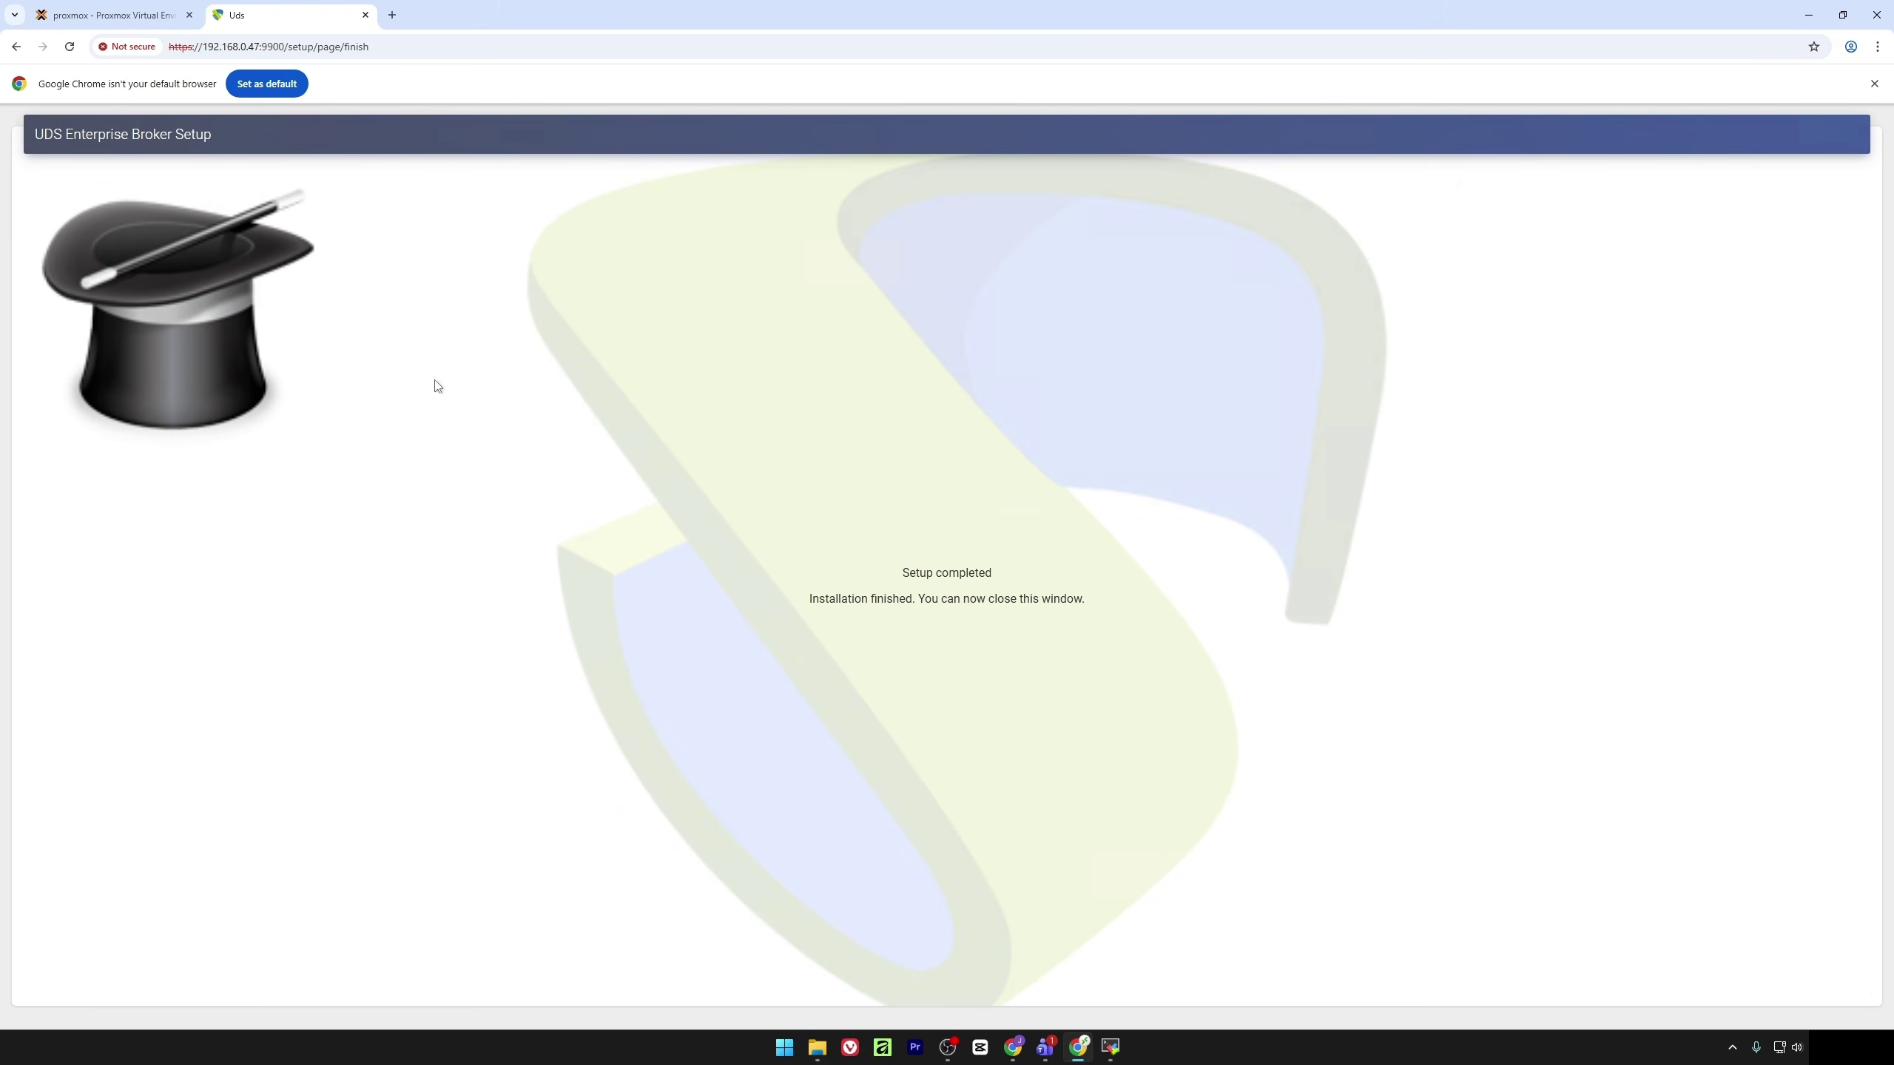
left_click(131, 7)
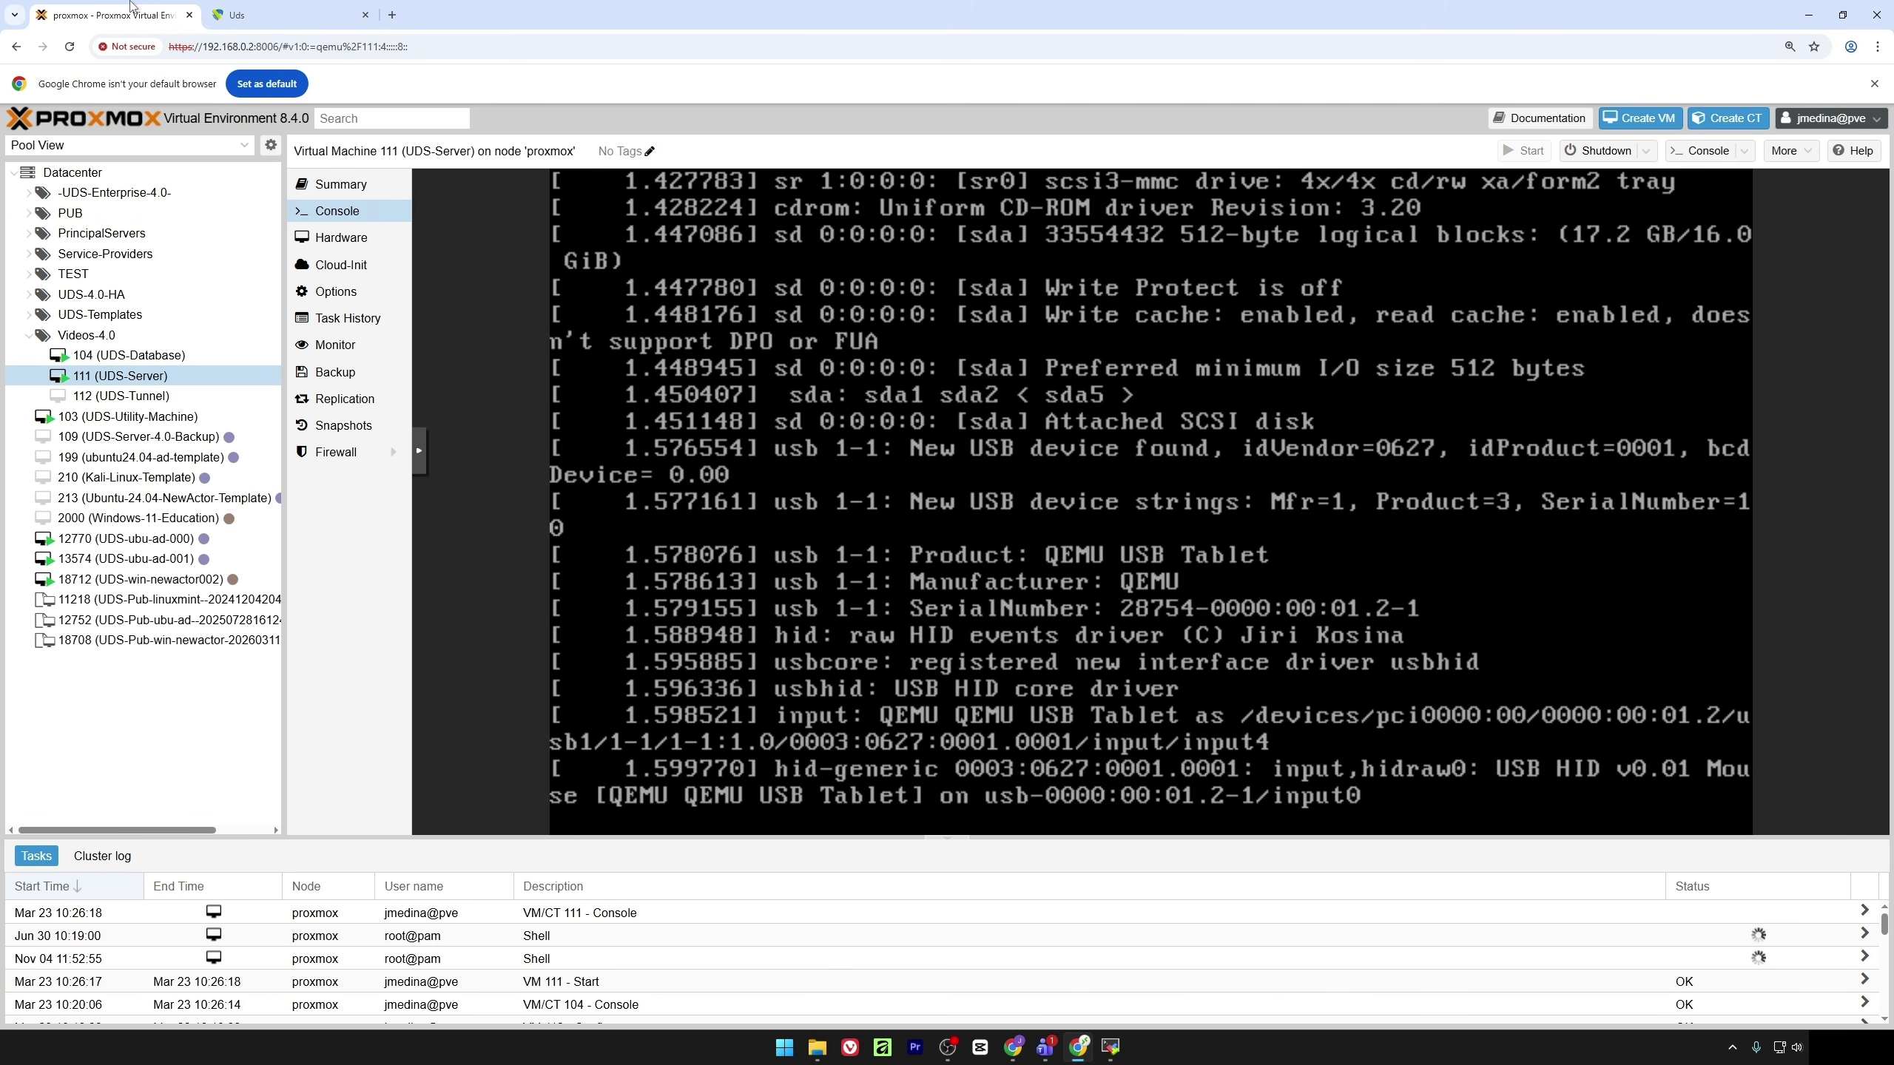
Log in as root on the rebooted VM 111 console
type("root")
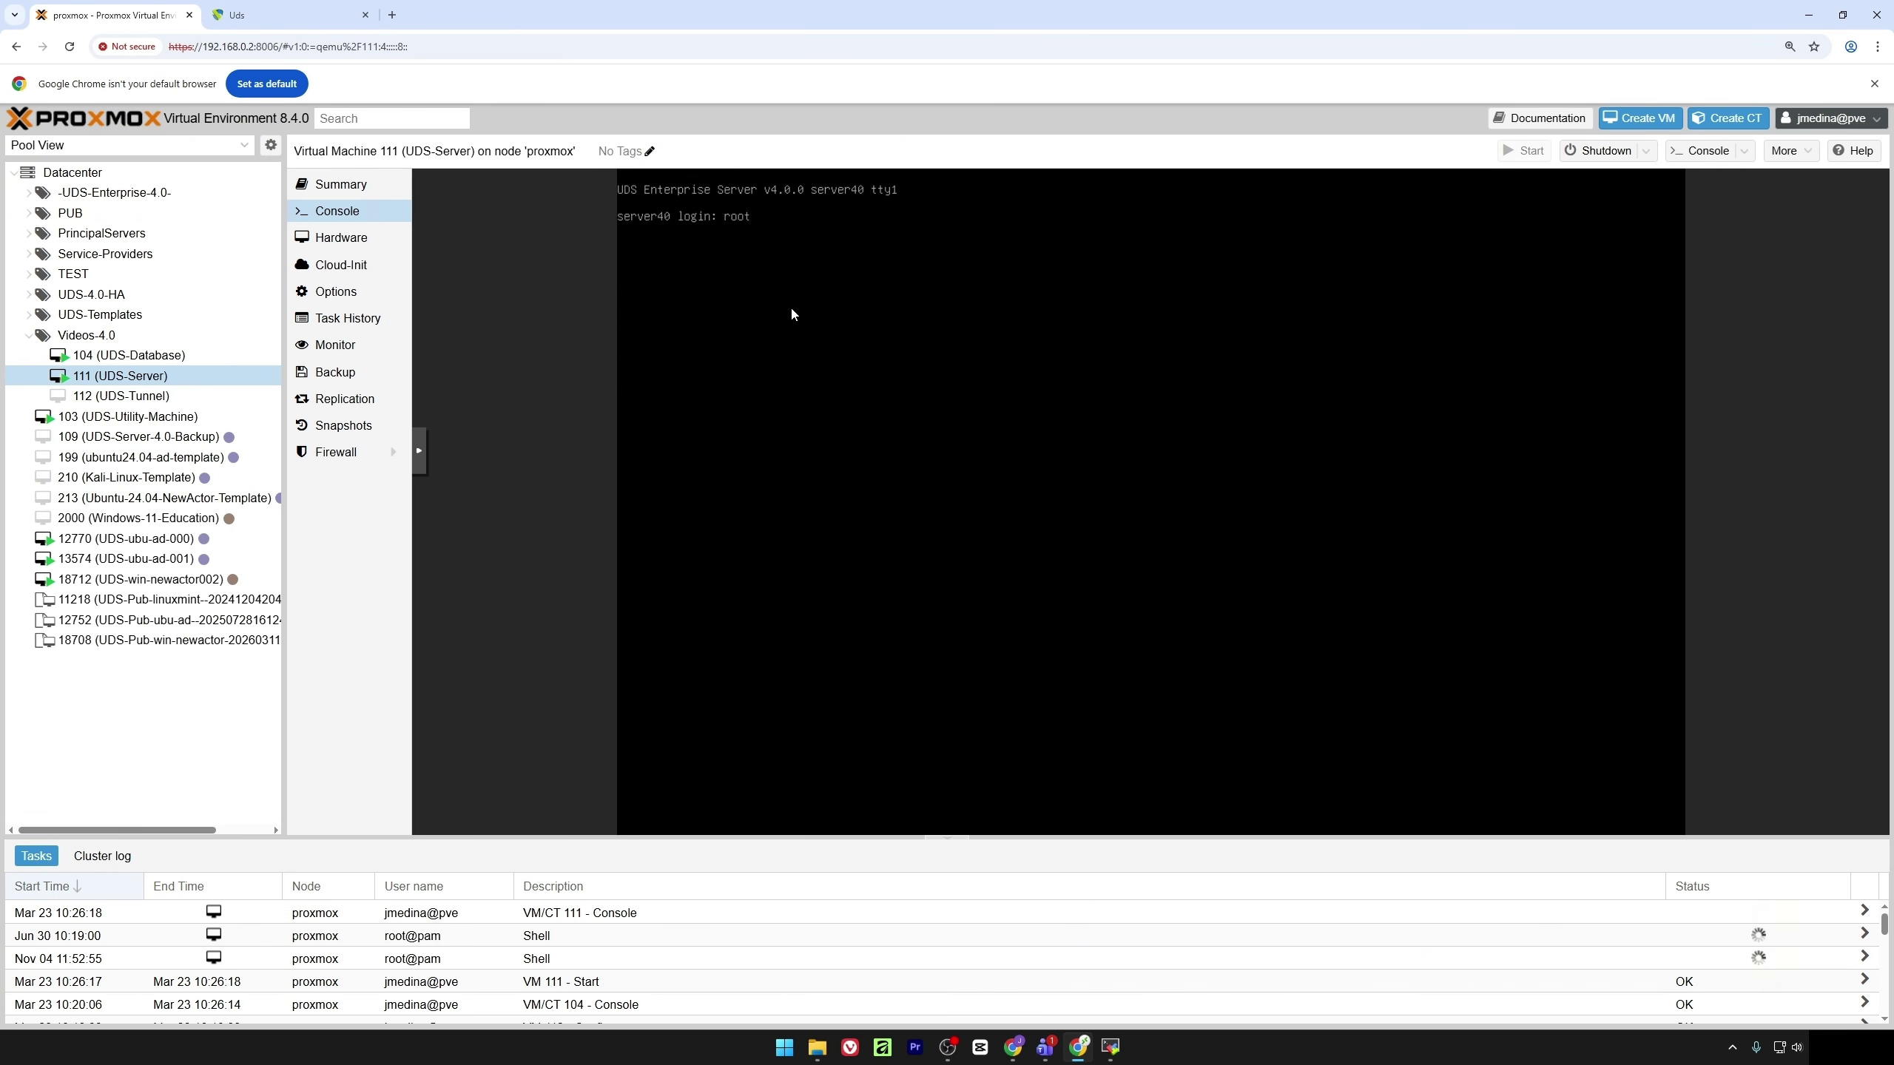
key("Return")
key("Return")
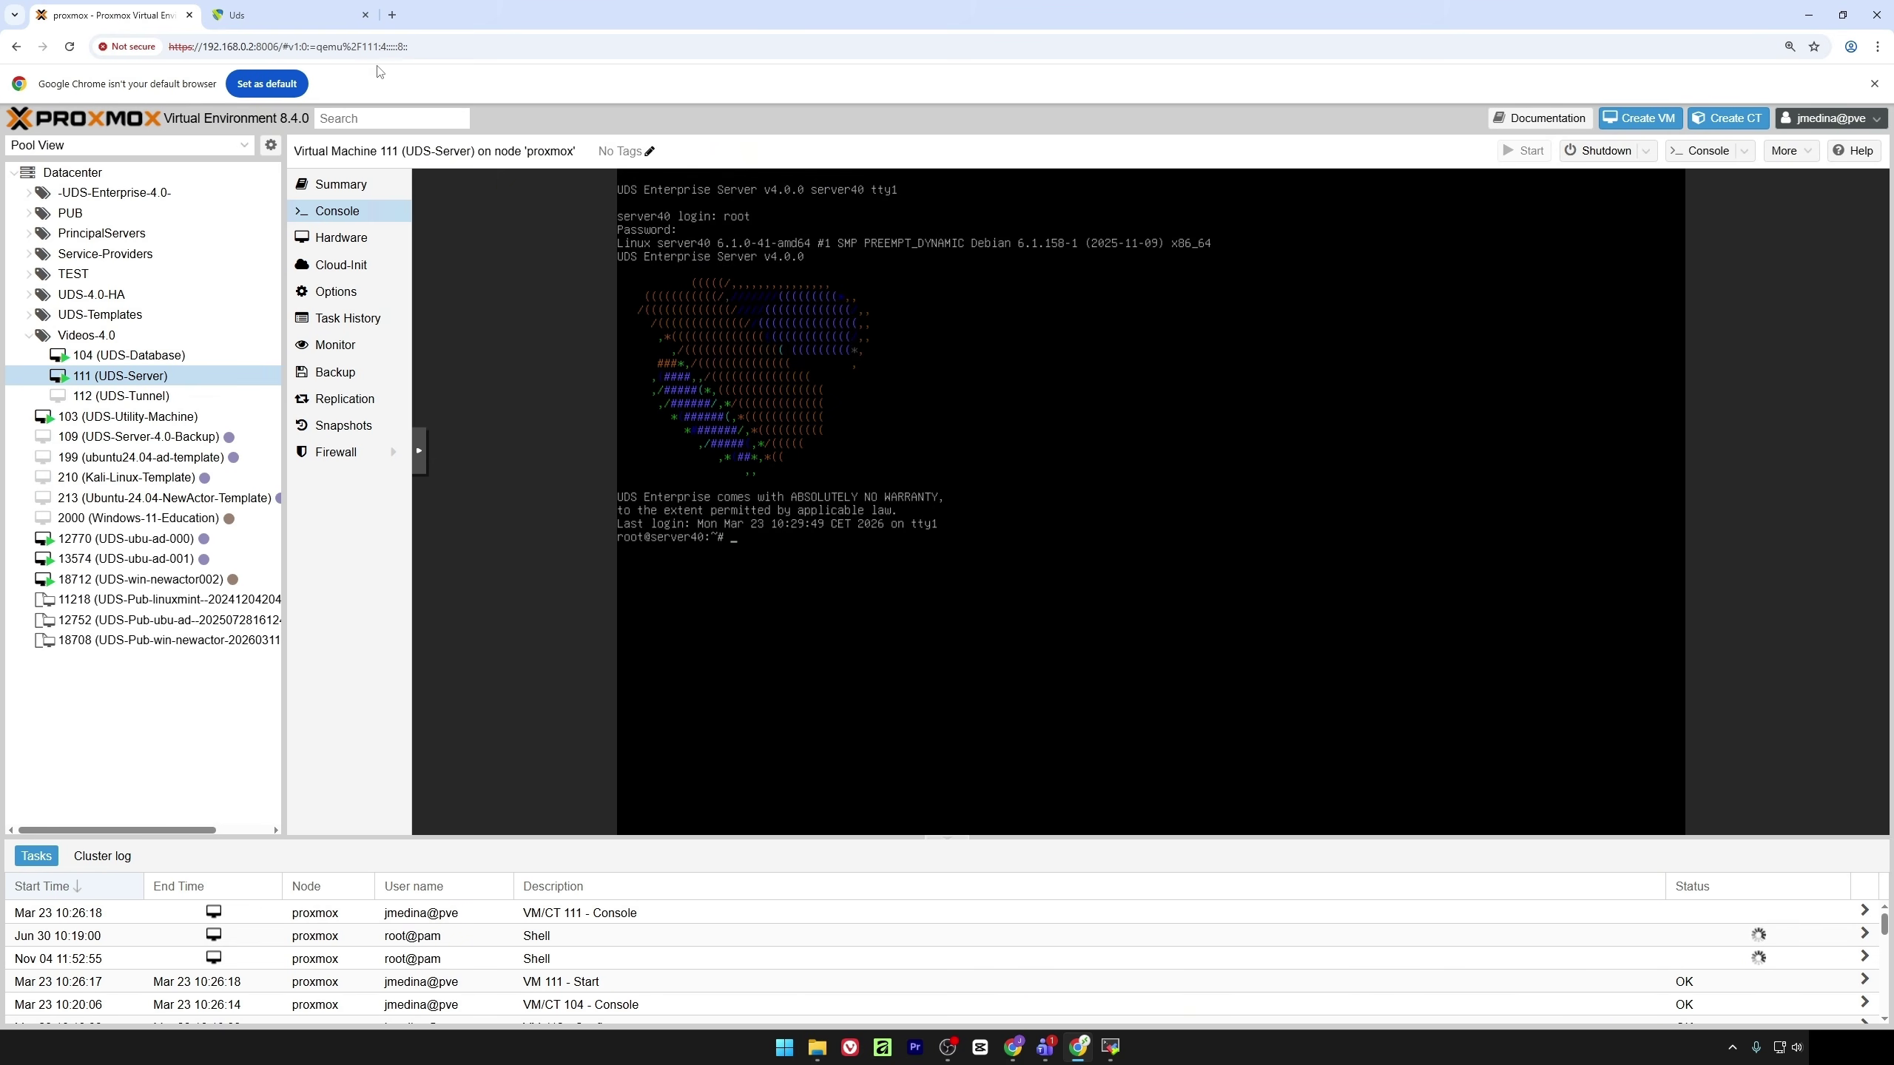
left_click(391, 14)
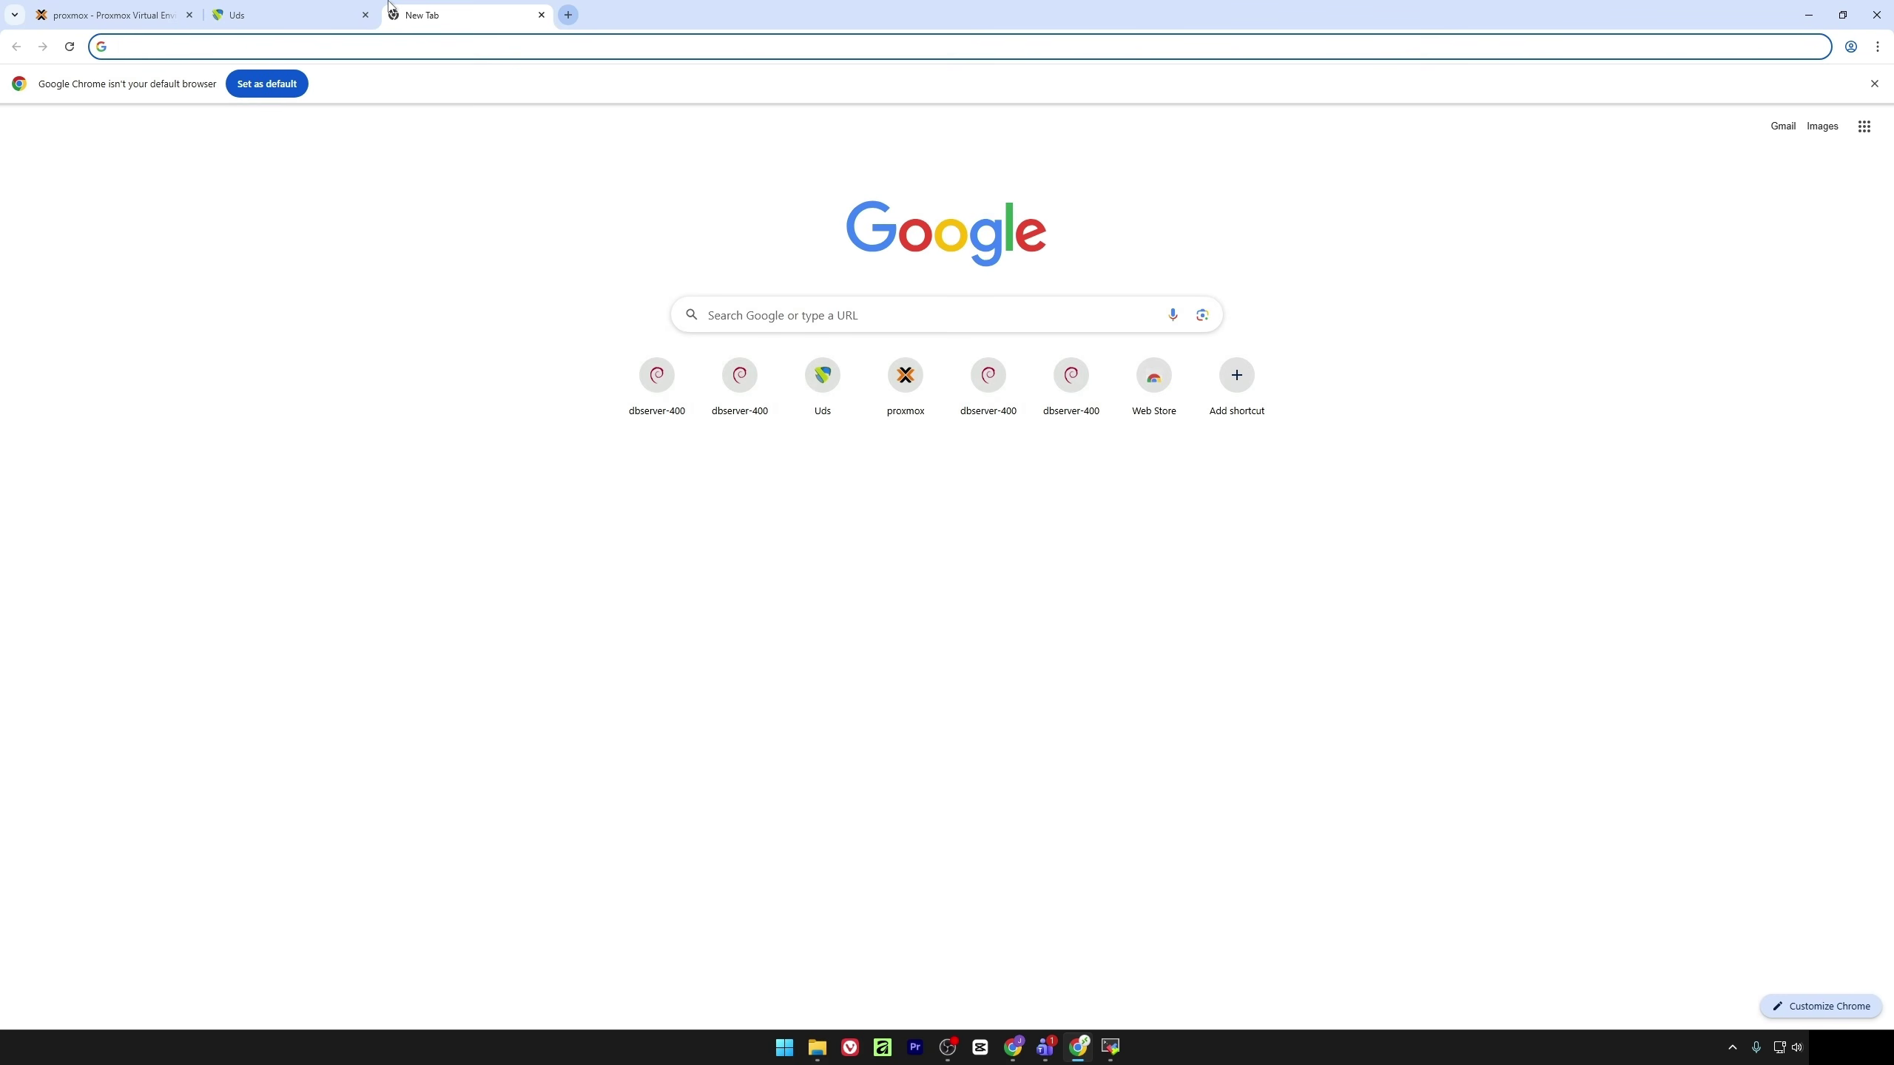
type("https")
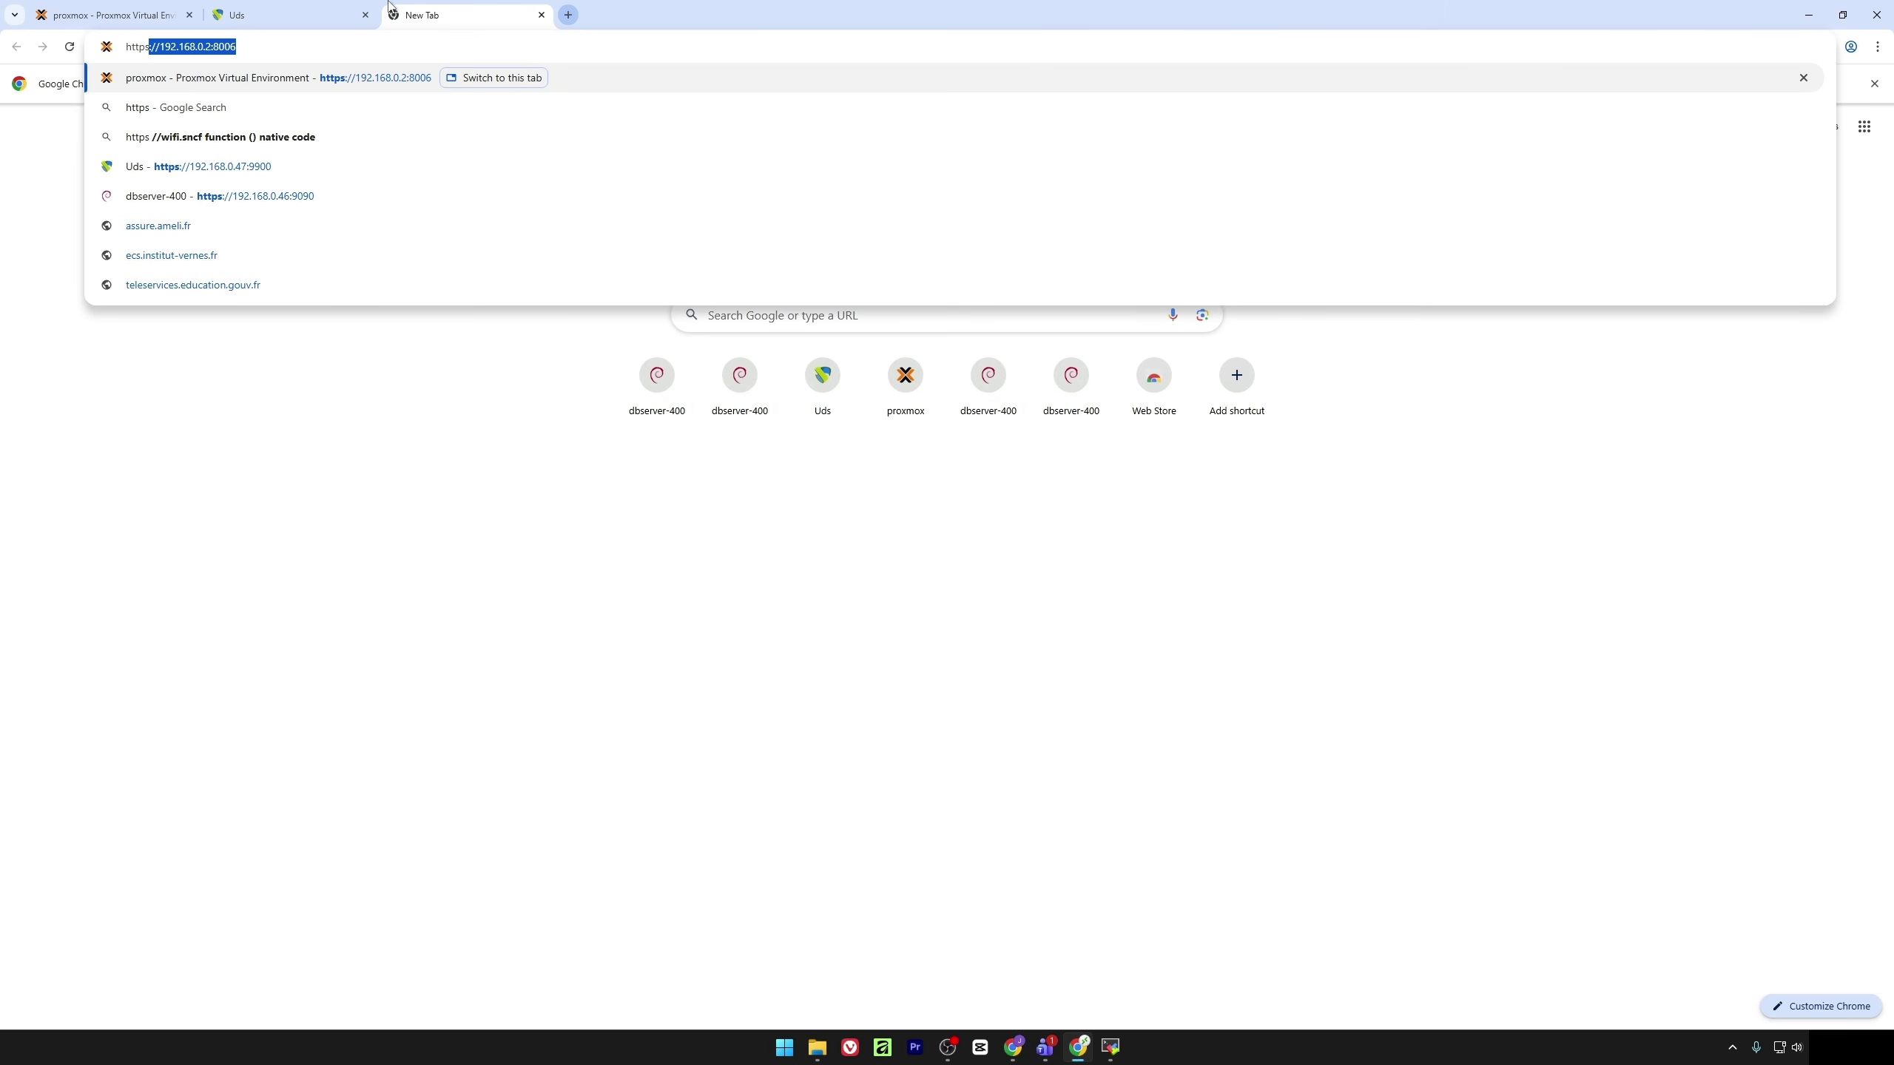
type("://192.")
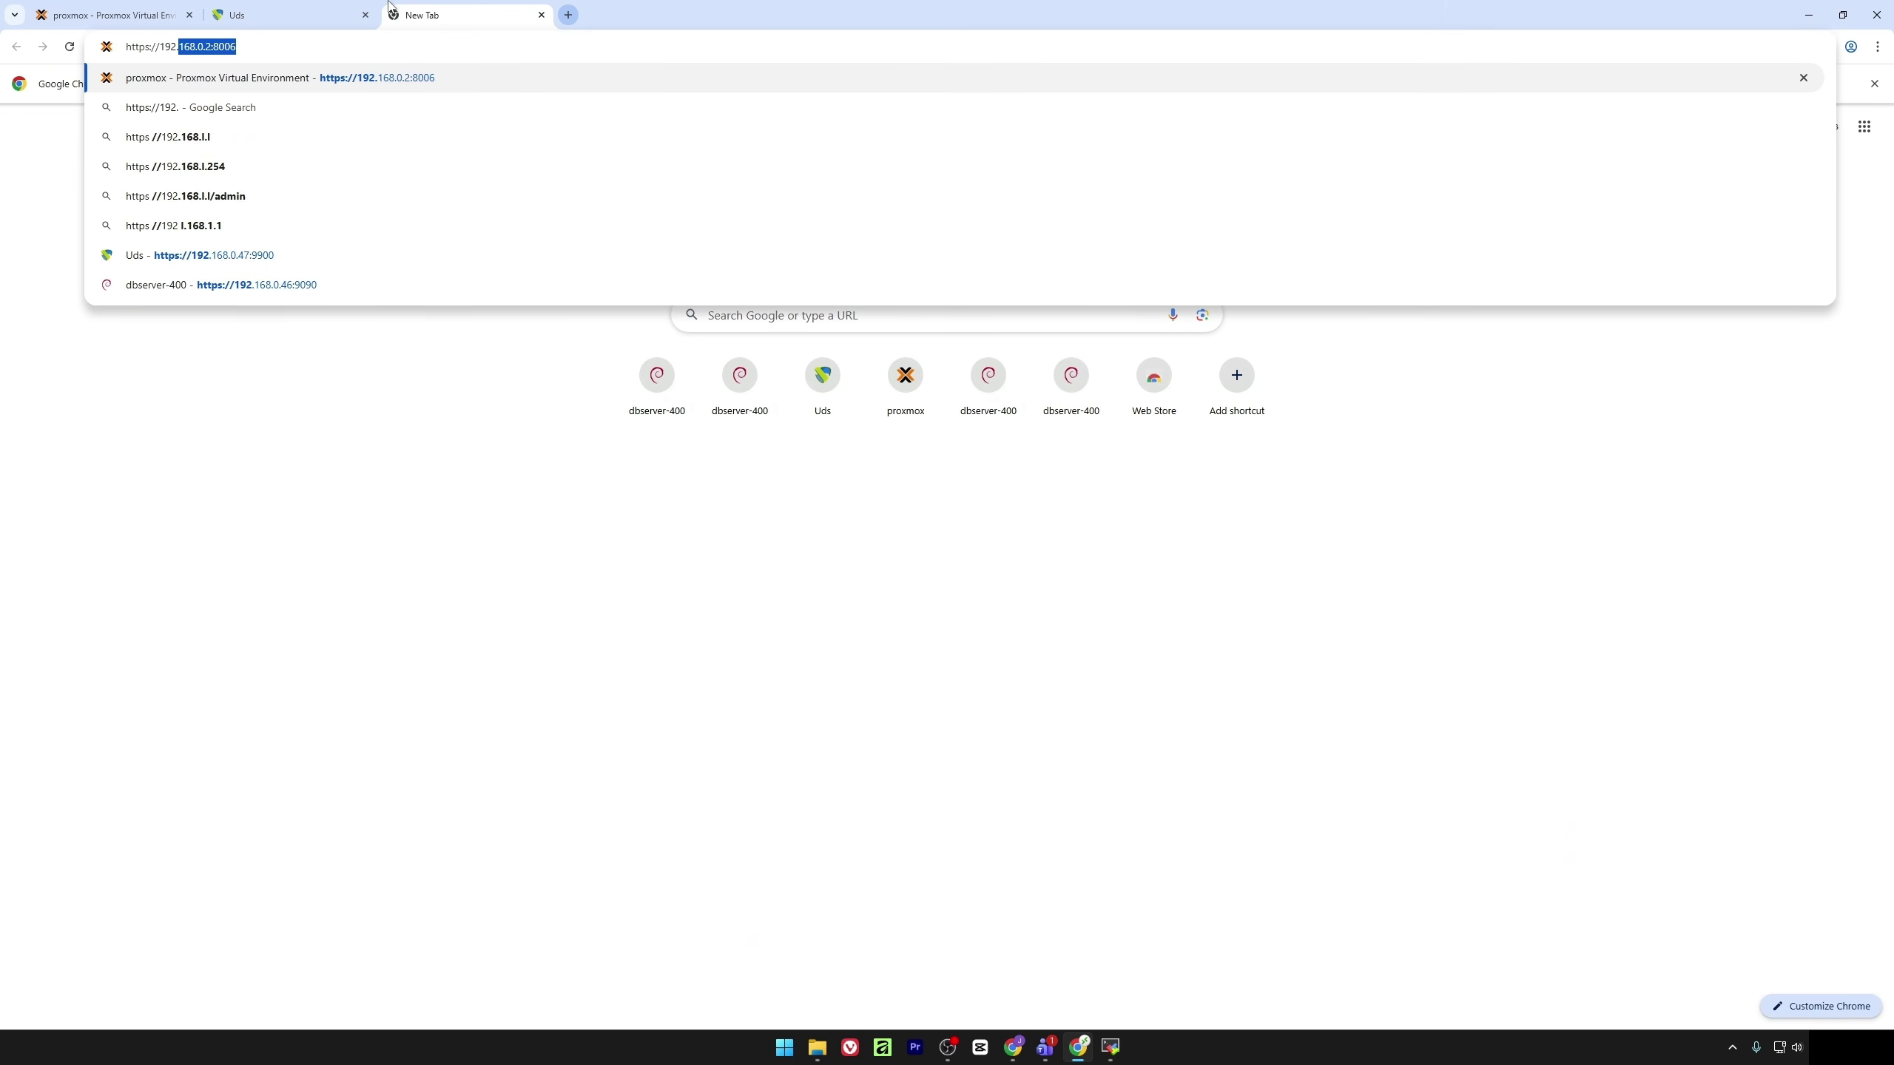
type("168.0.2")
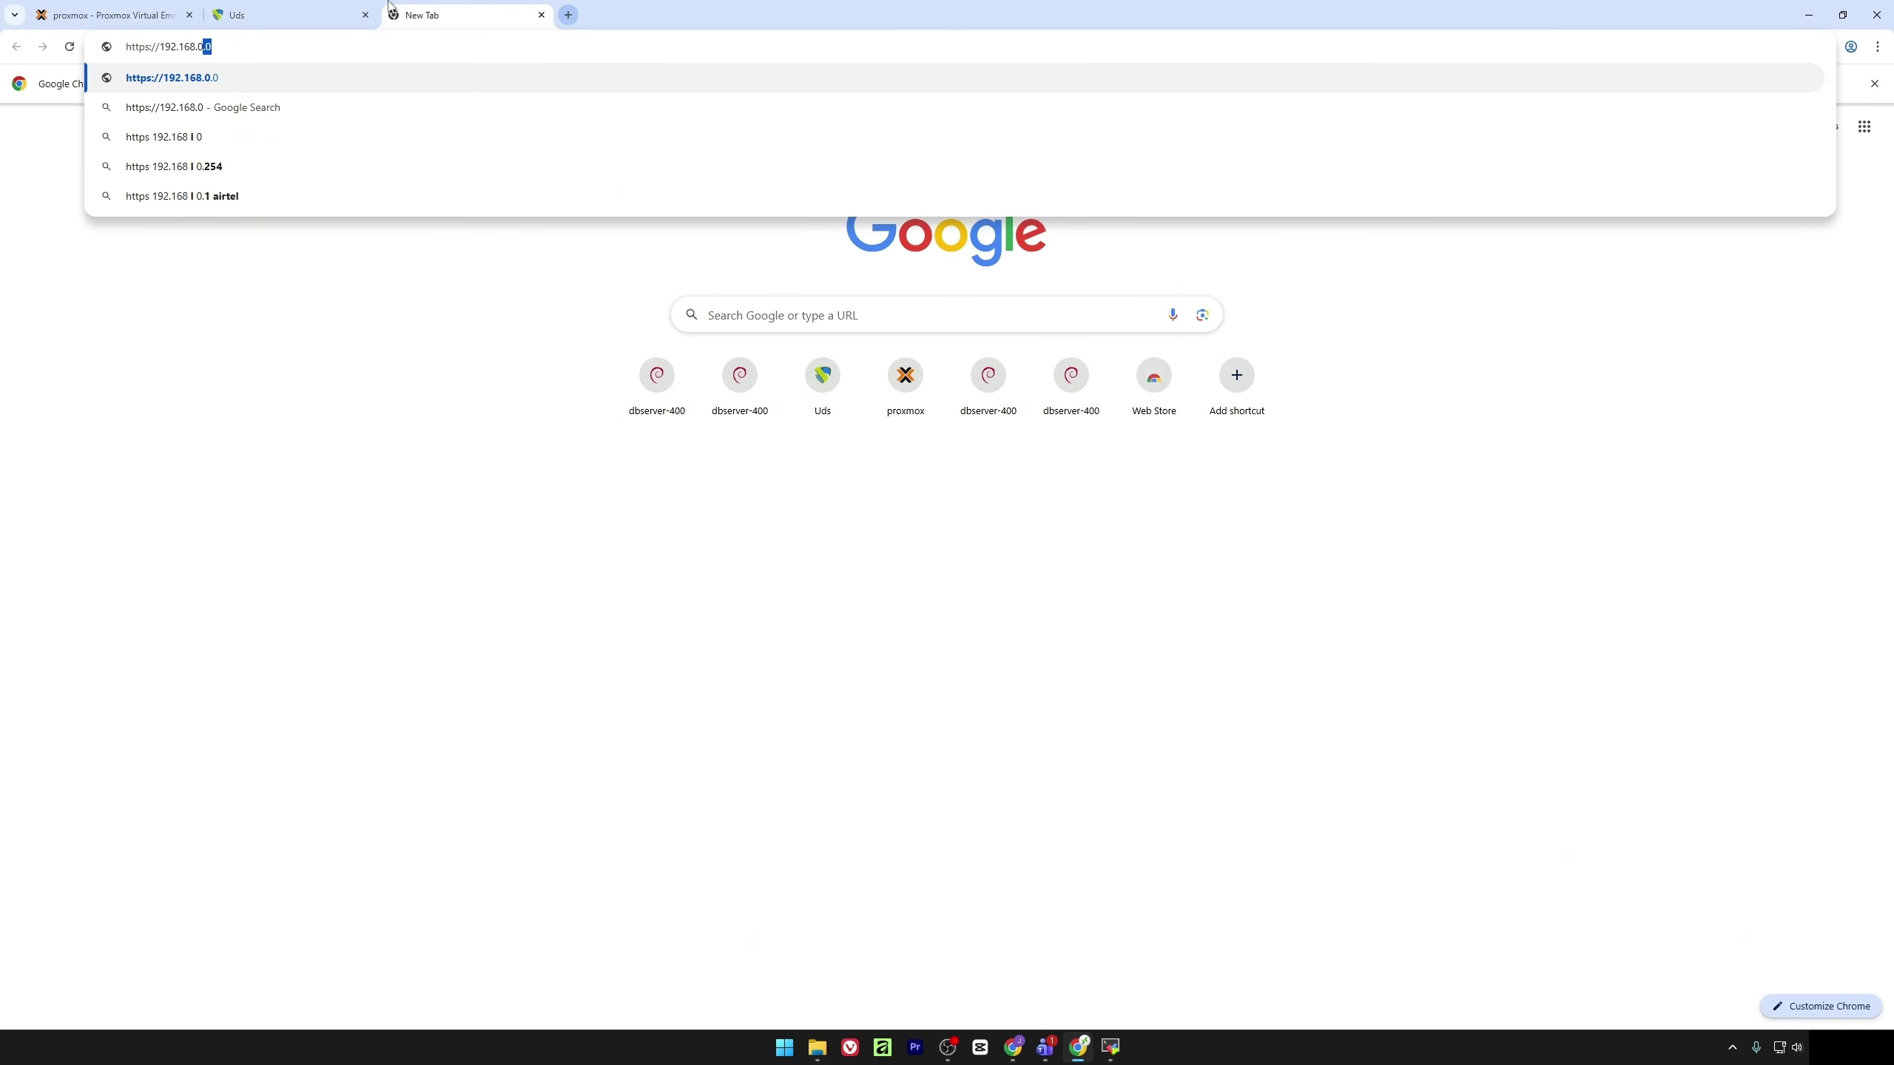
type("4")
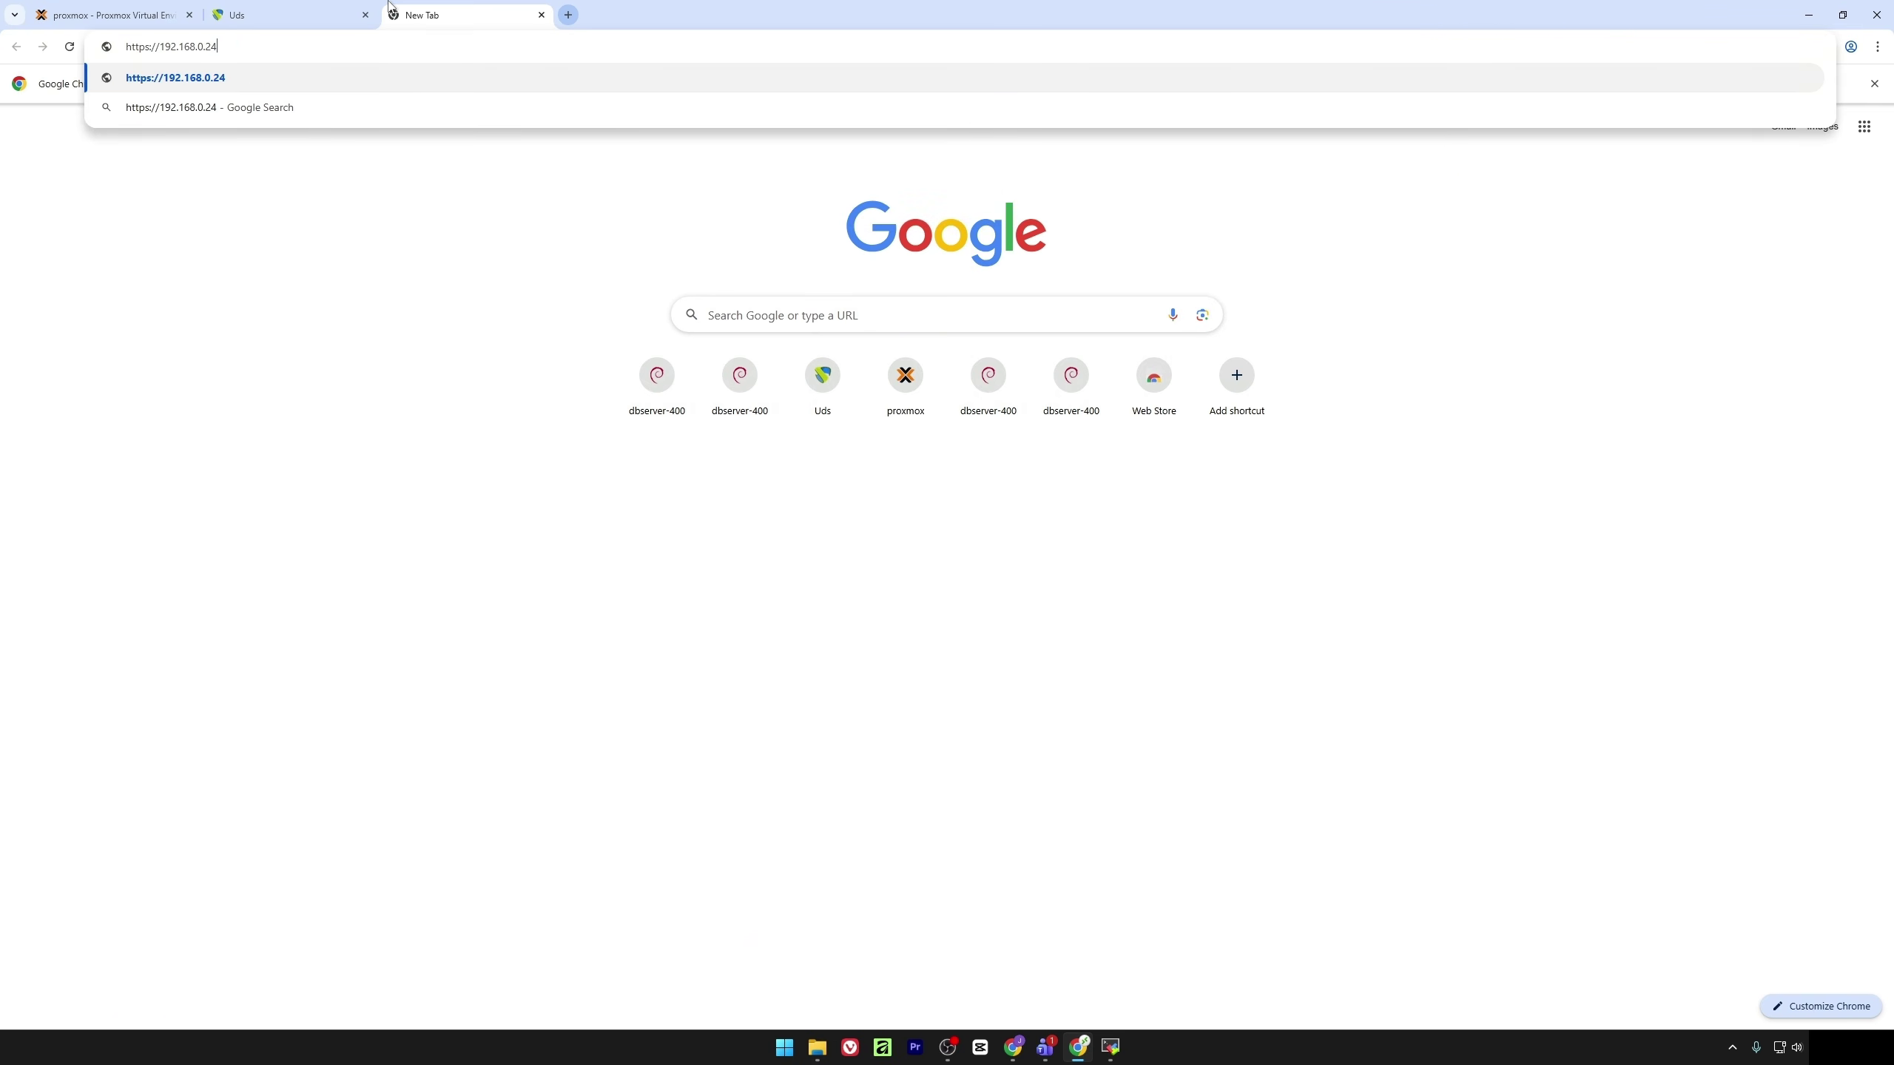
key("BackSpace")
key("BackSpace")
type("47")
key("Delete")
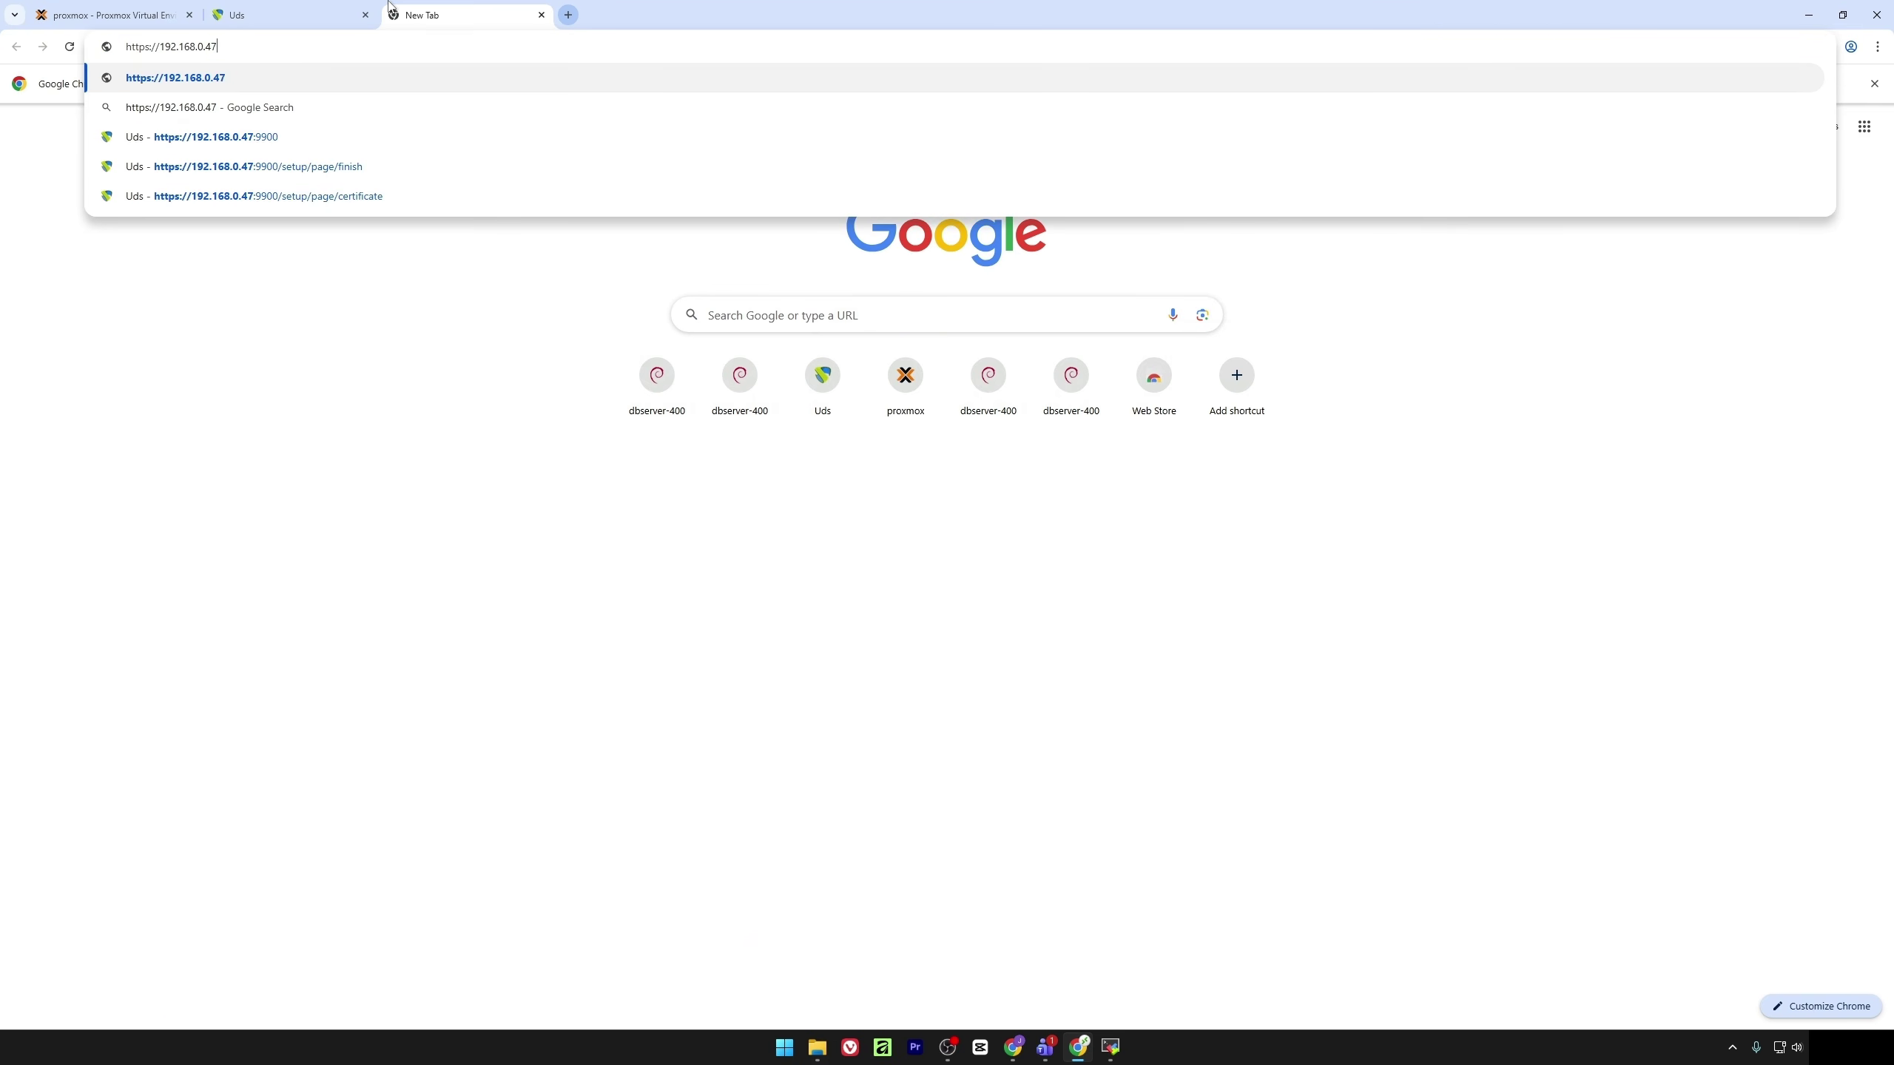
key("Return")
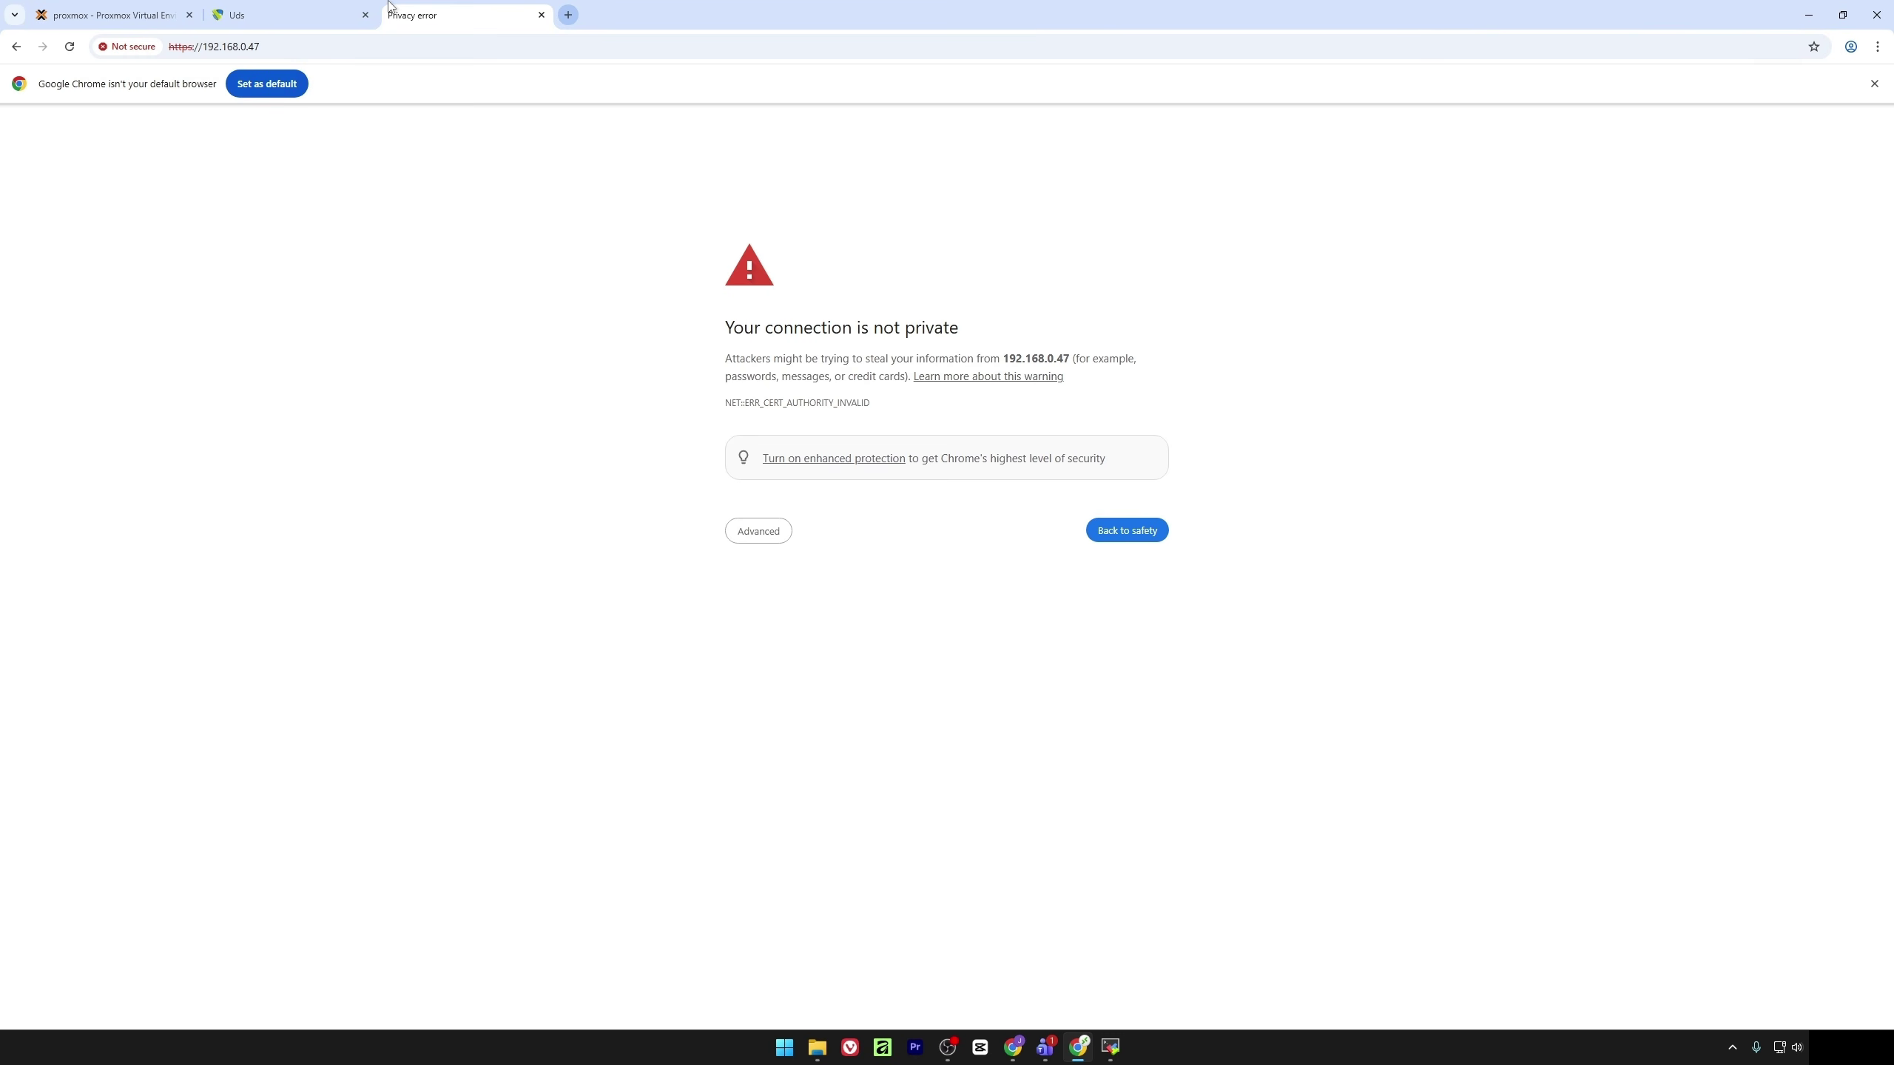
left_click(759, 531)
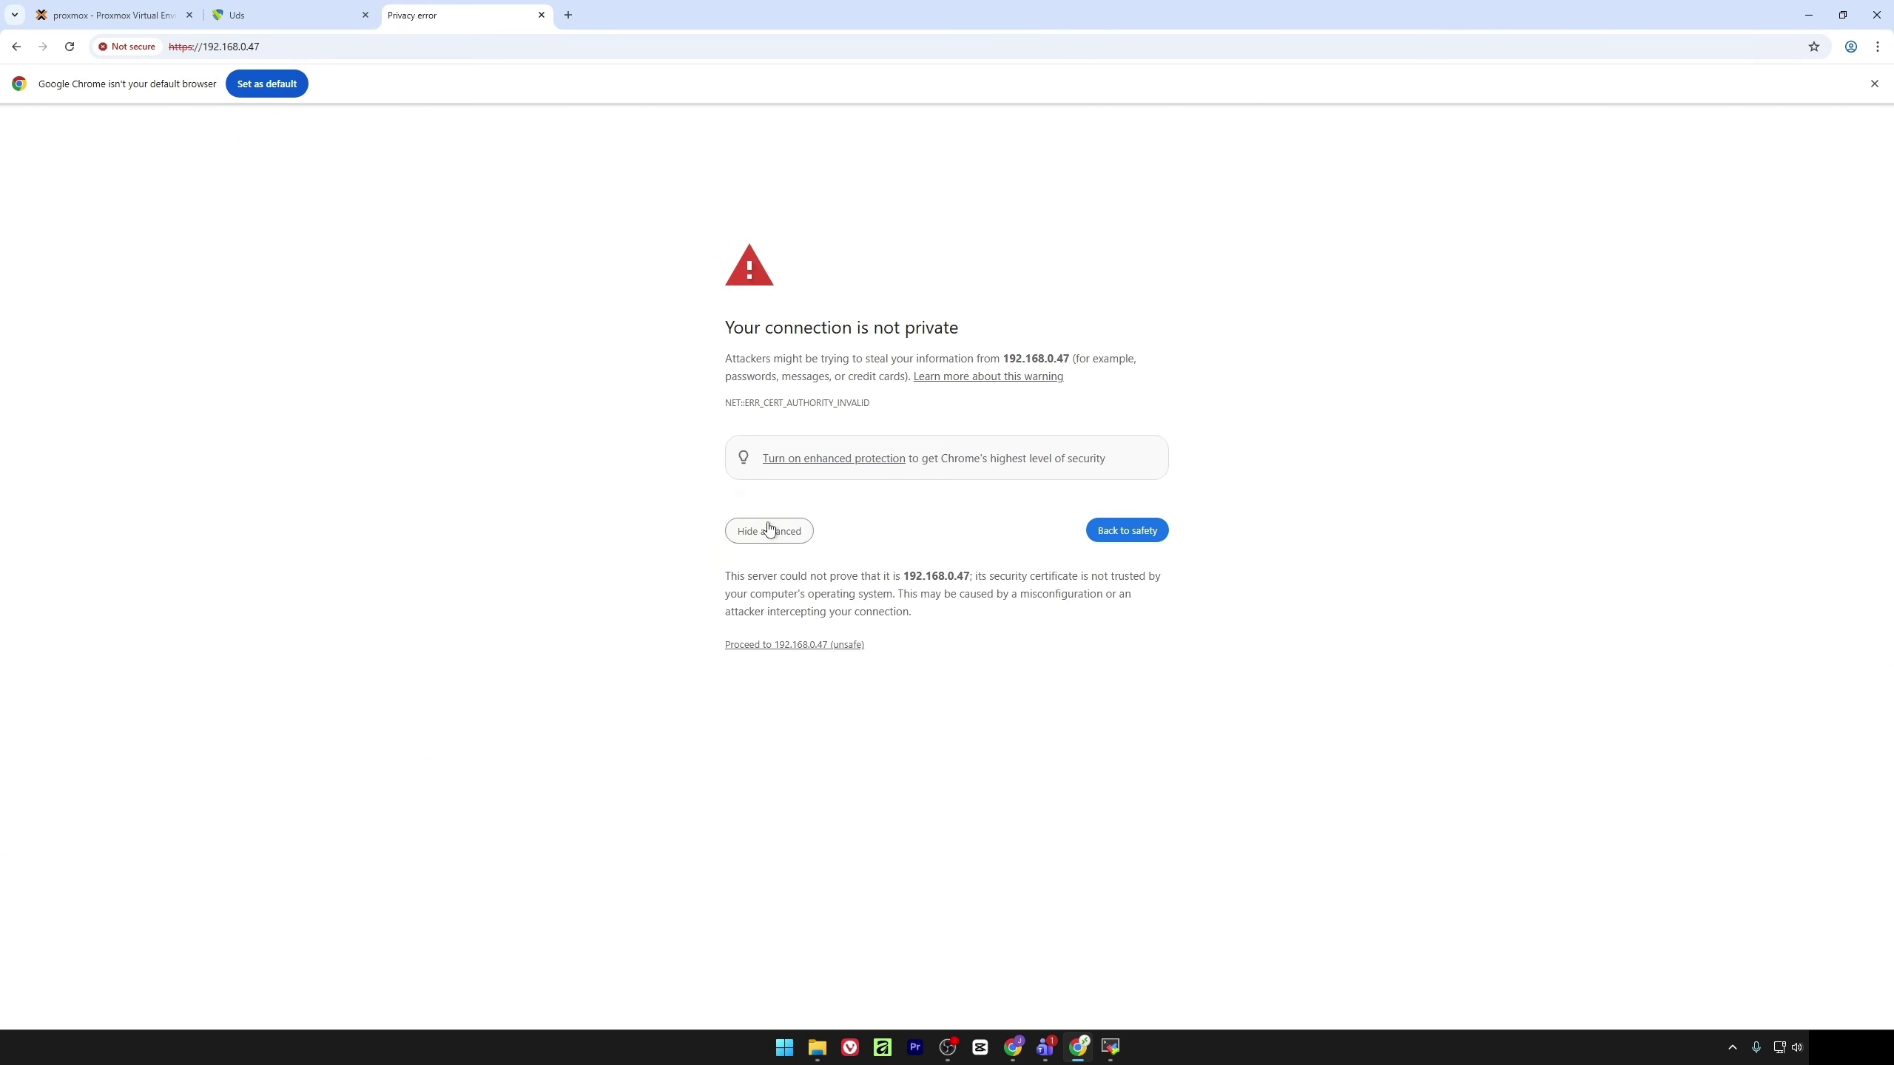
left_click(799, 646)
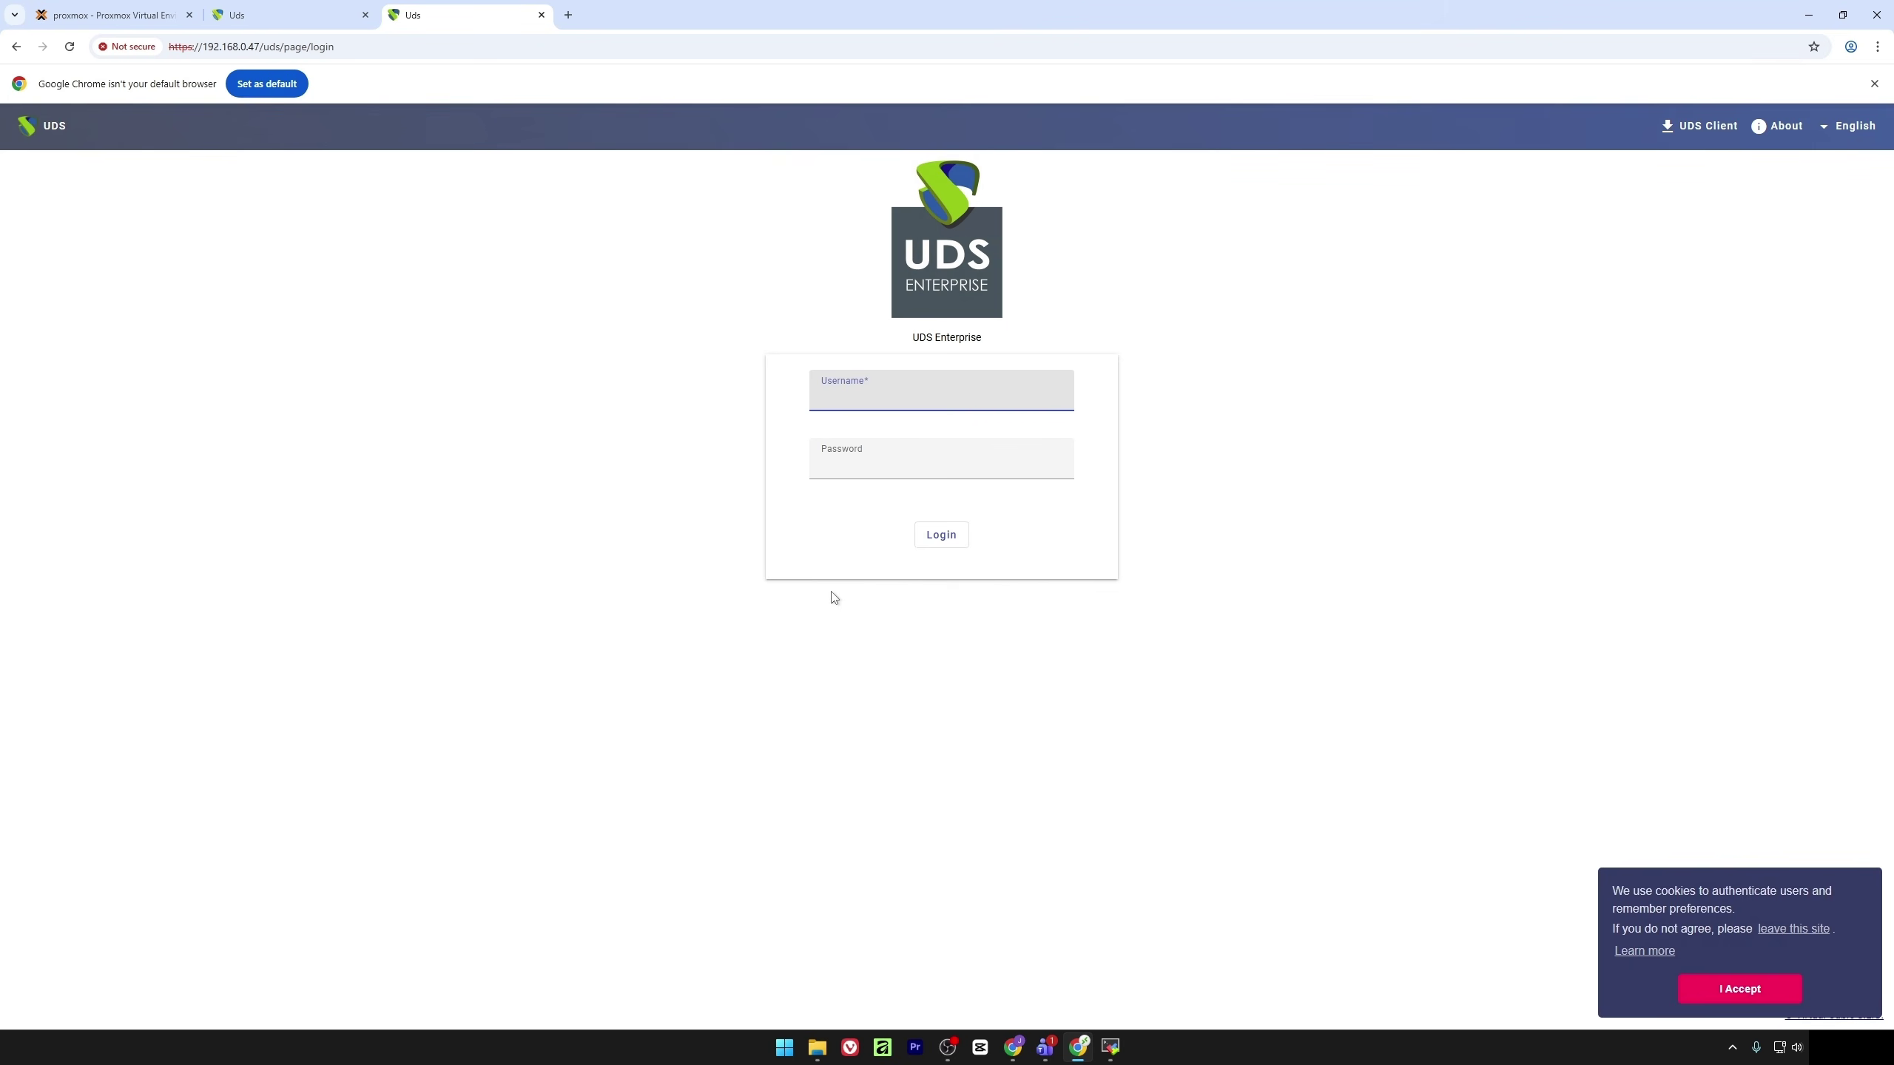
Sign in to UDS Enterprise as uds with its password and go to the admin Dashboard
type("uds")
key("Tab")
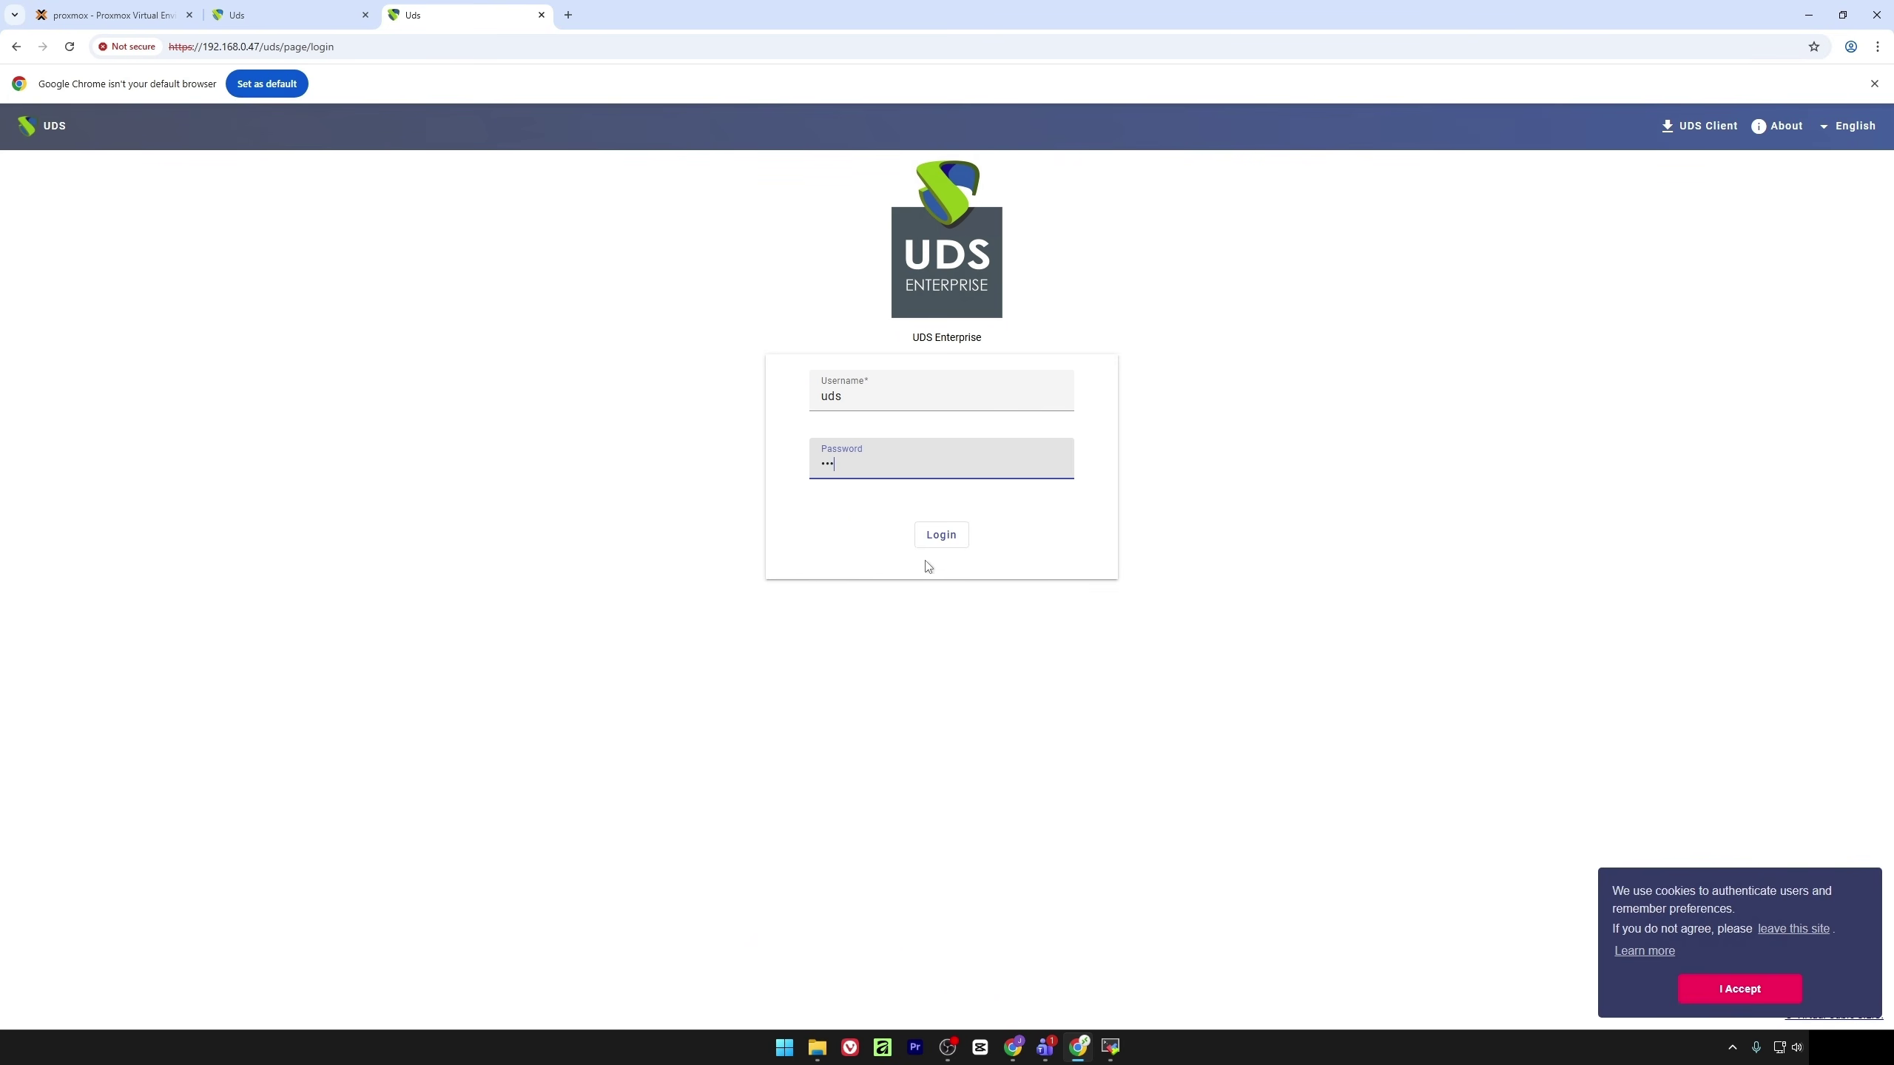
left_click(940, 536)
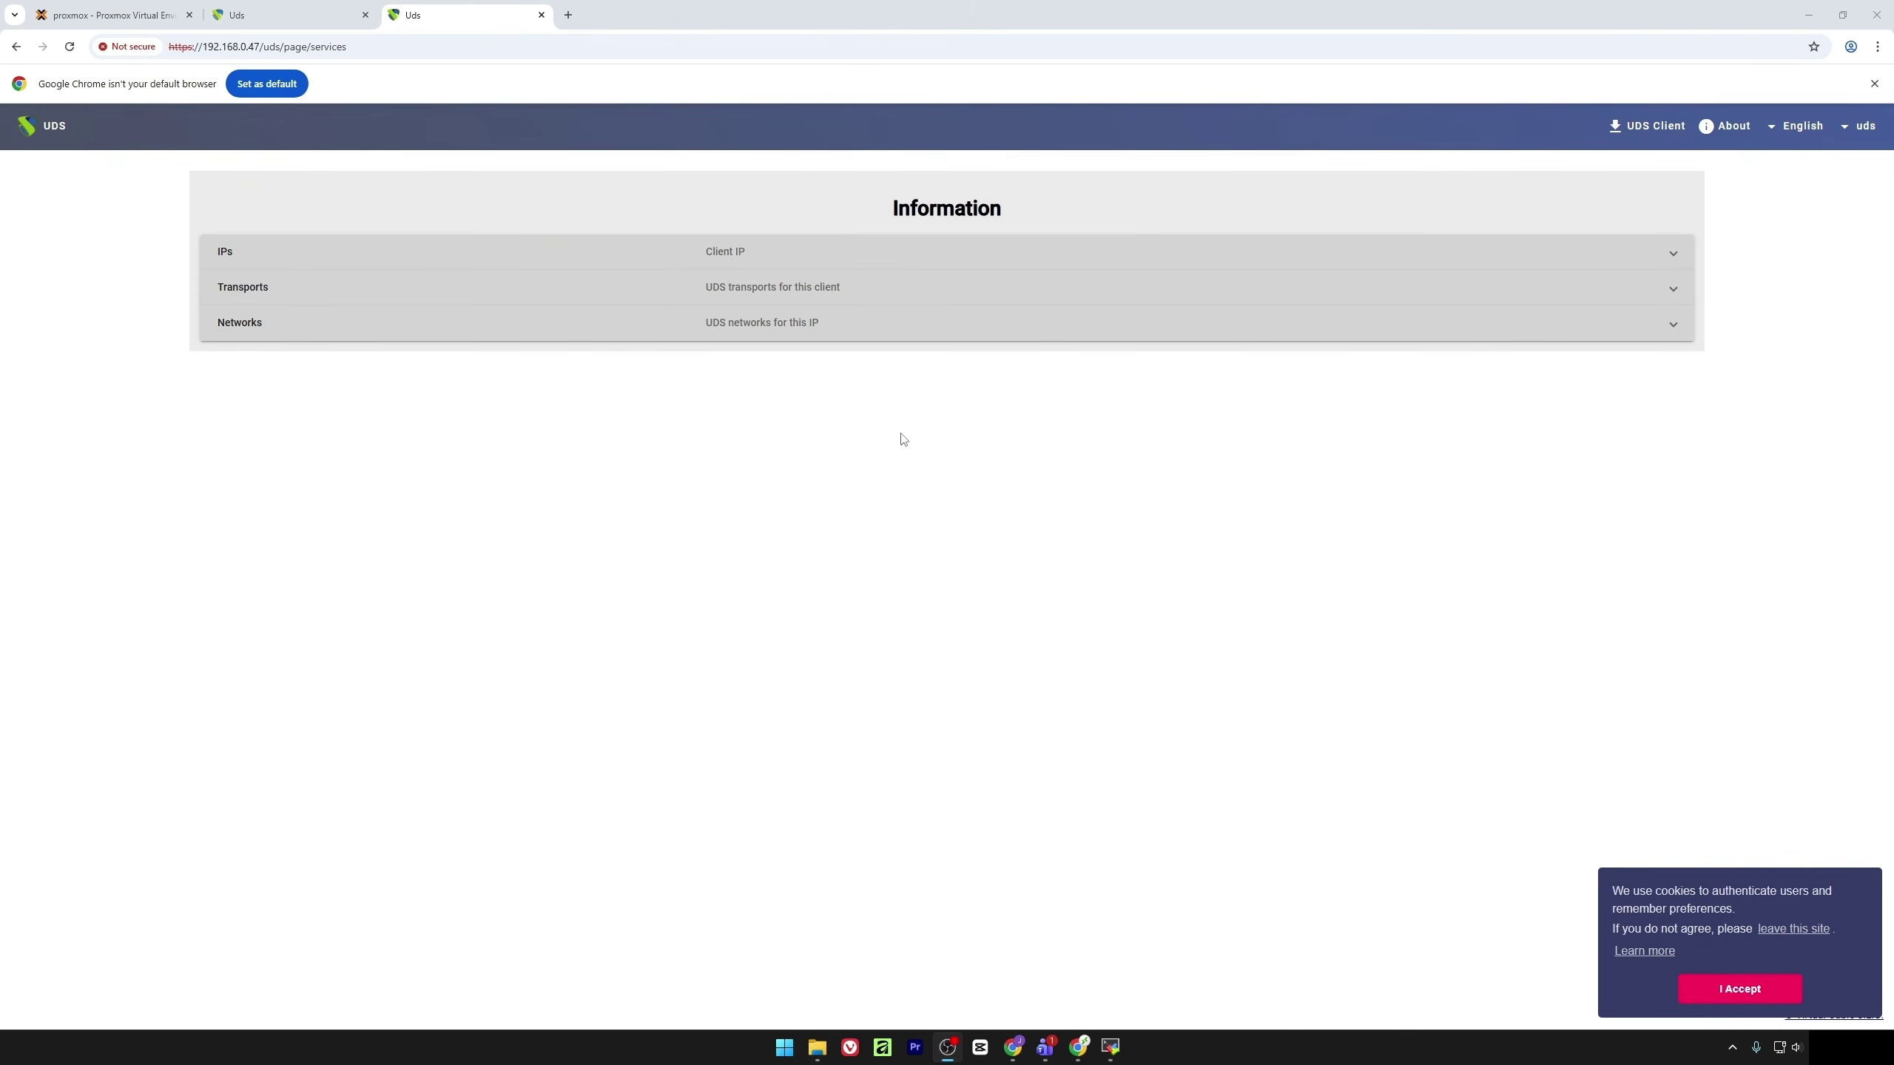
left_click(1861, 126)
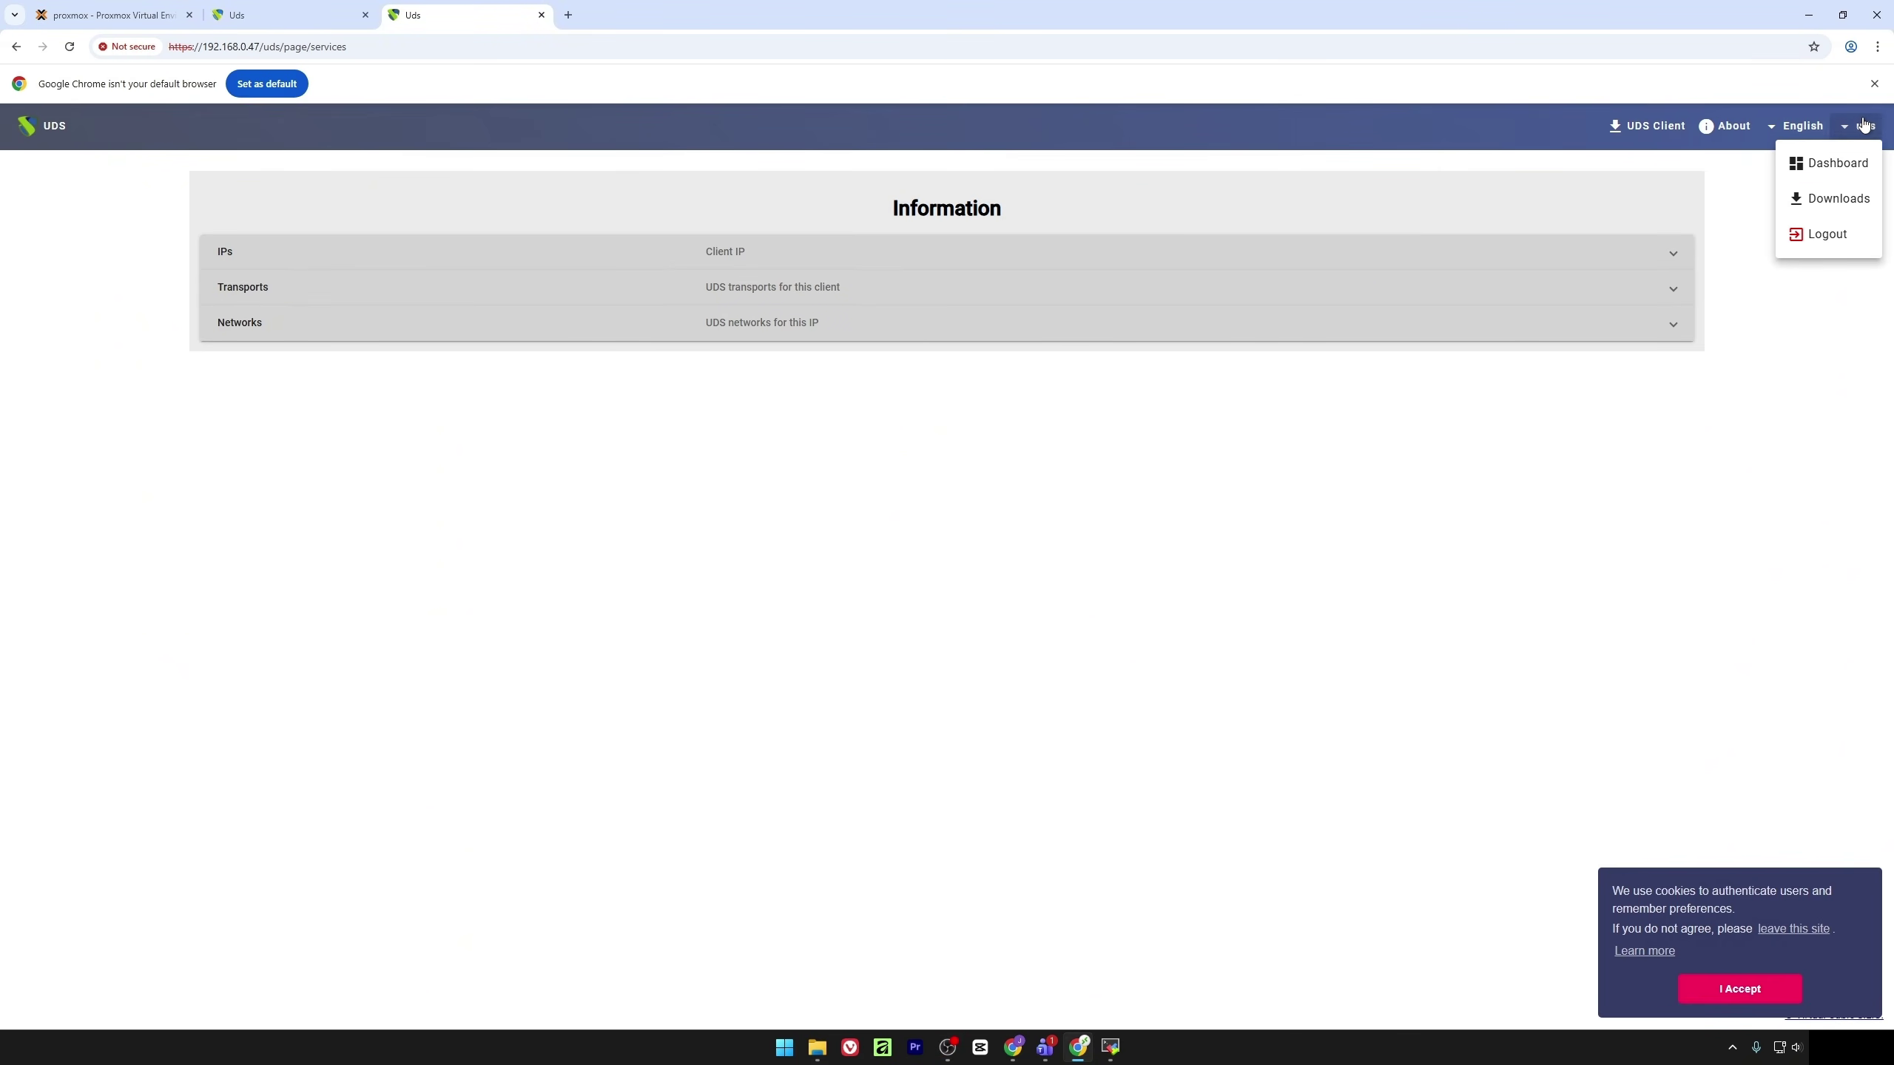
left_click(1822, 163)
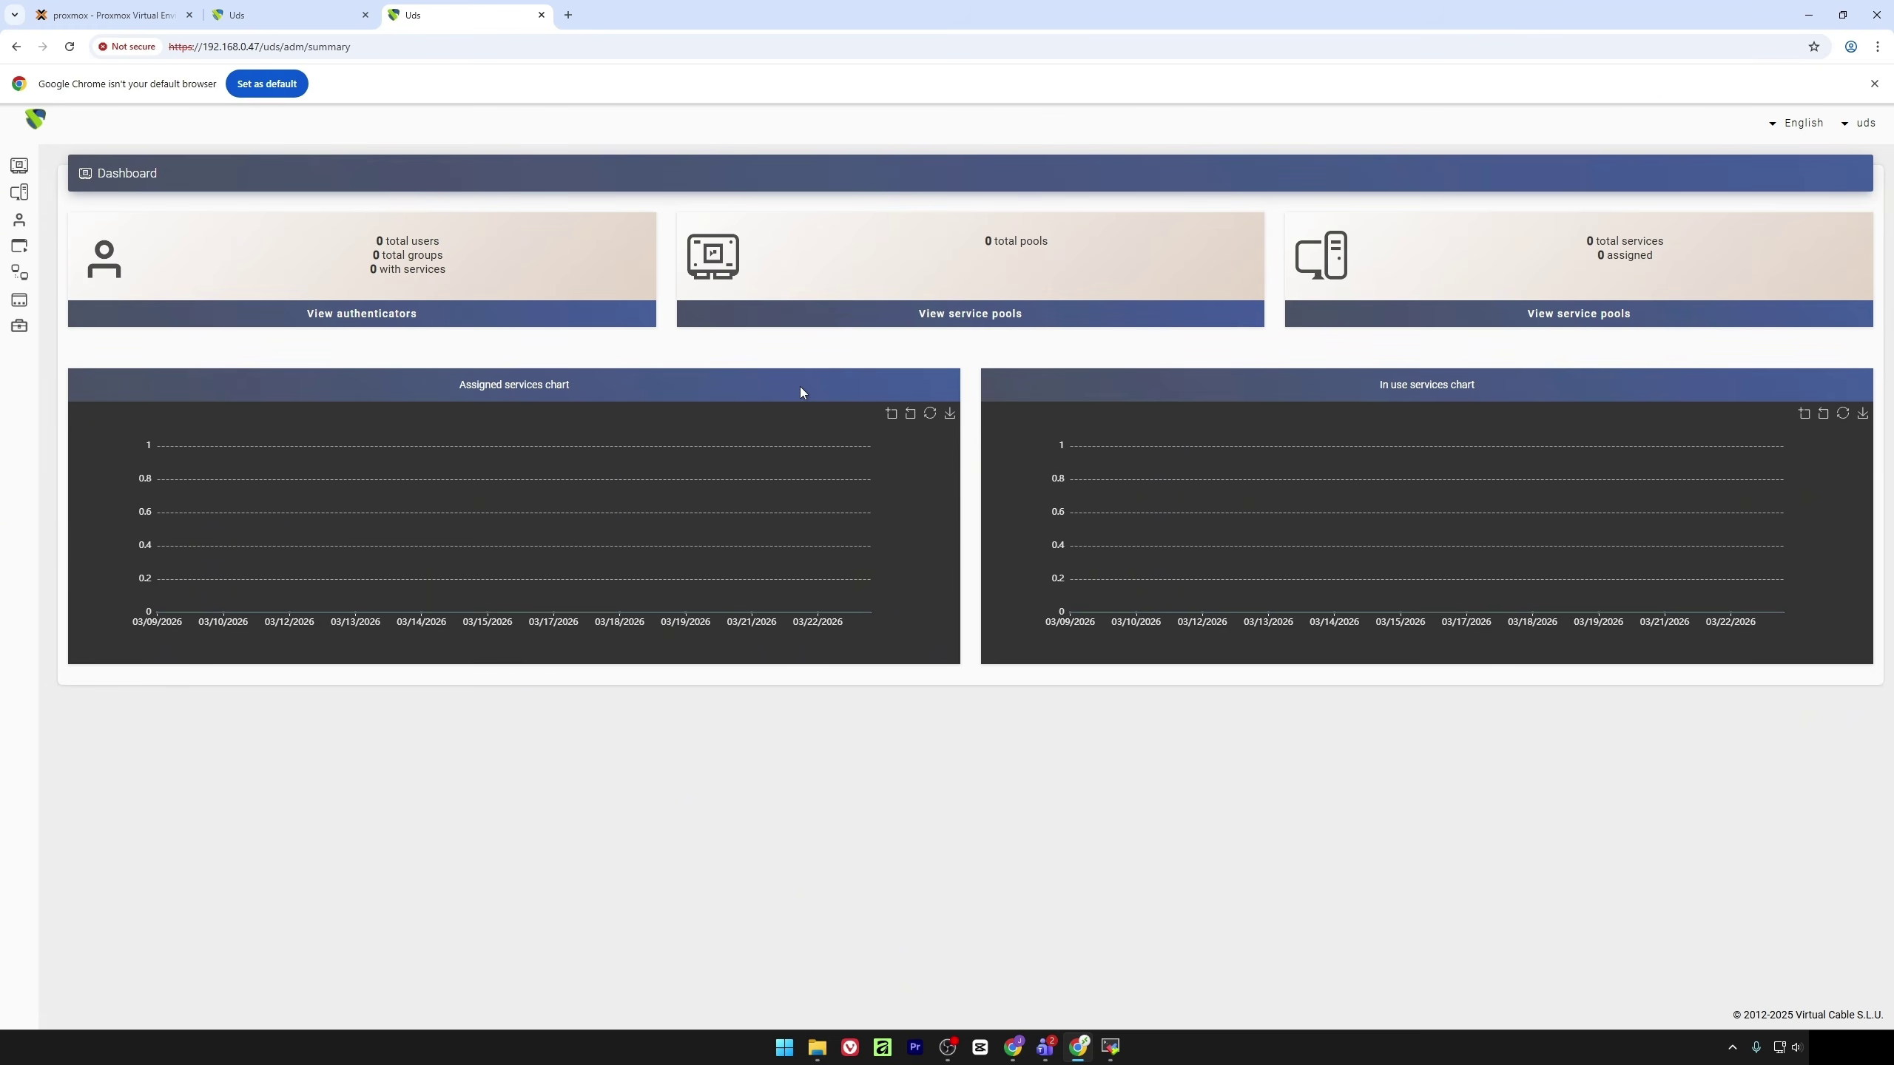
Add an Internal Database authenticator 'interna' labelled 'int' and open its details
left_click(21, 225)
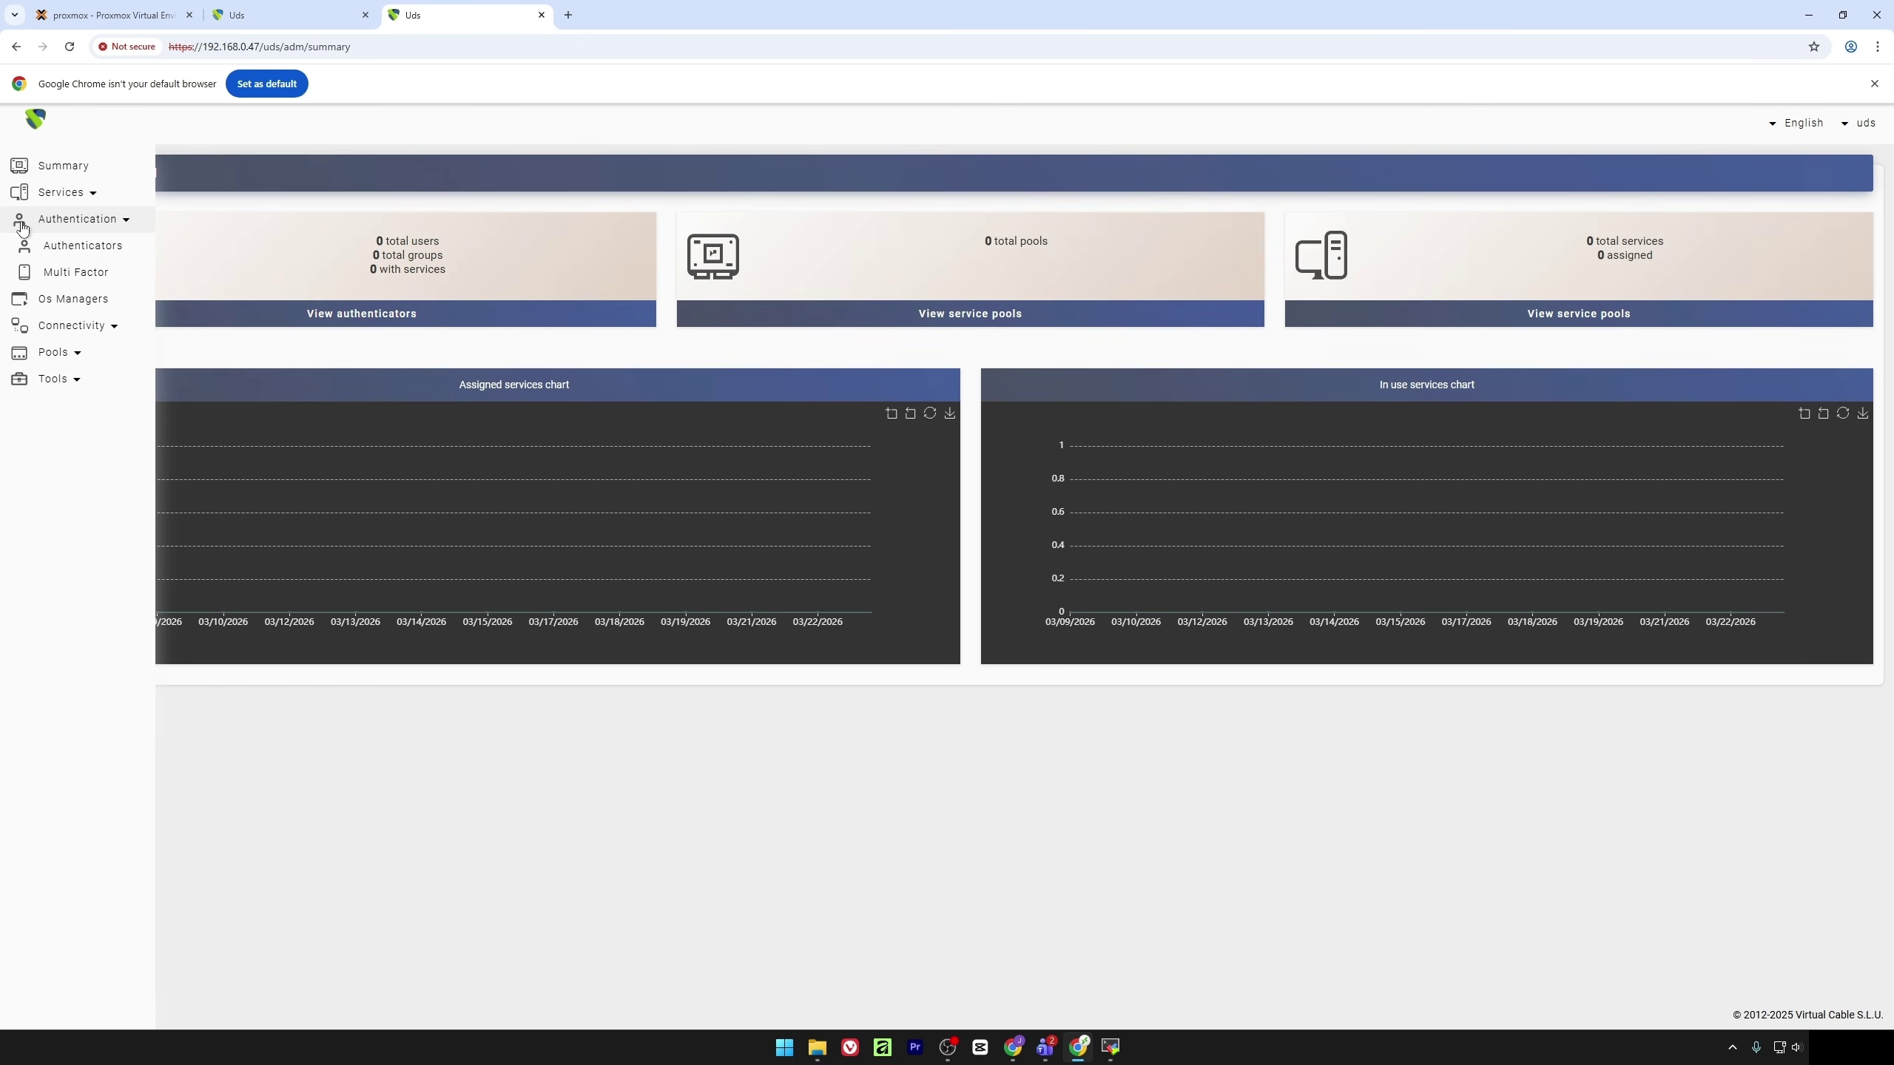
left_click(52, 246)
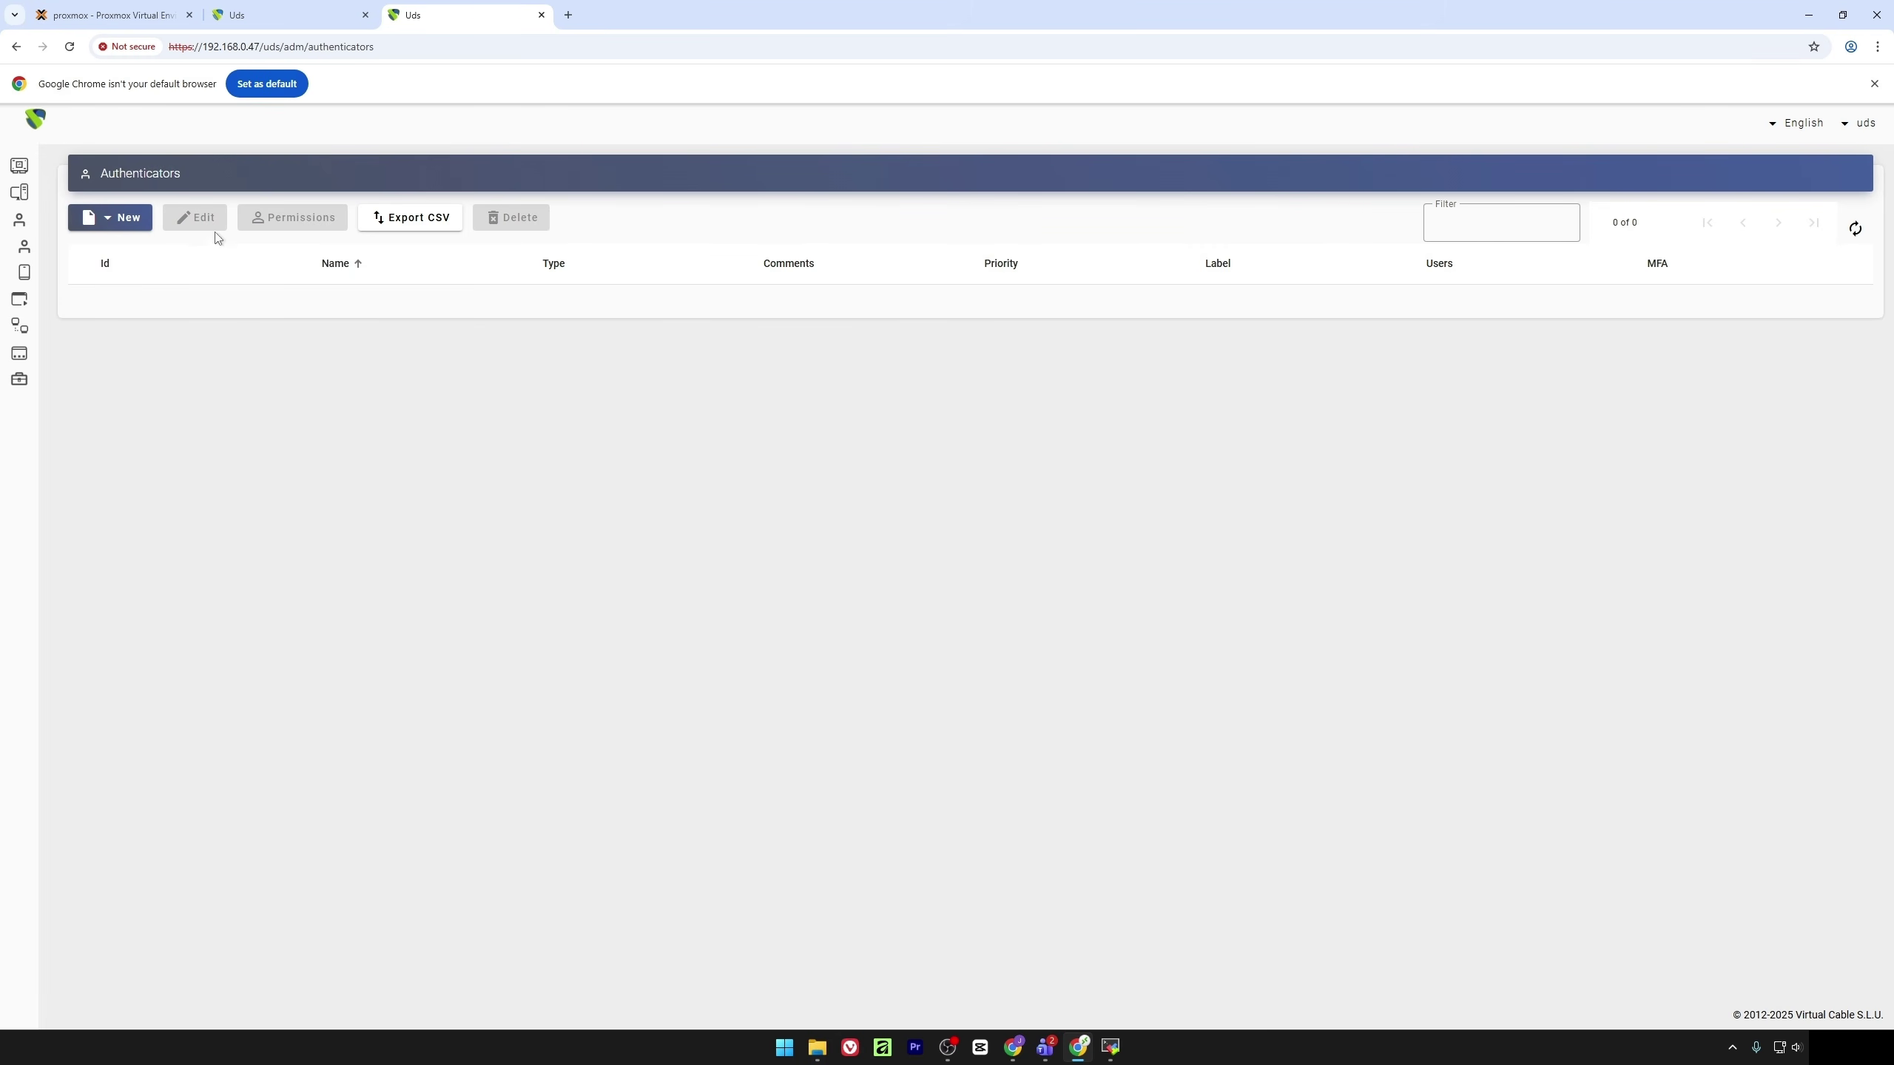
left_click(115, 217)
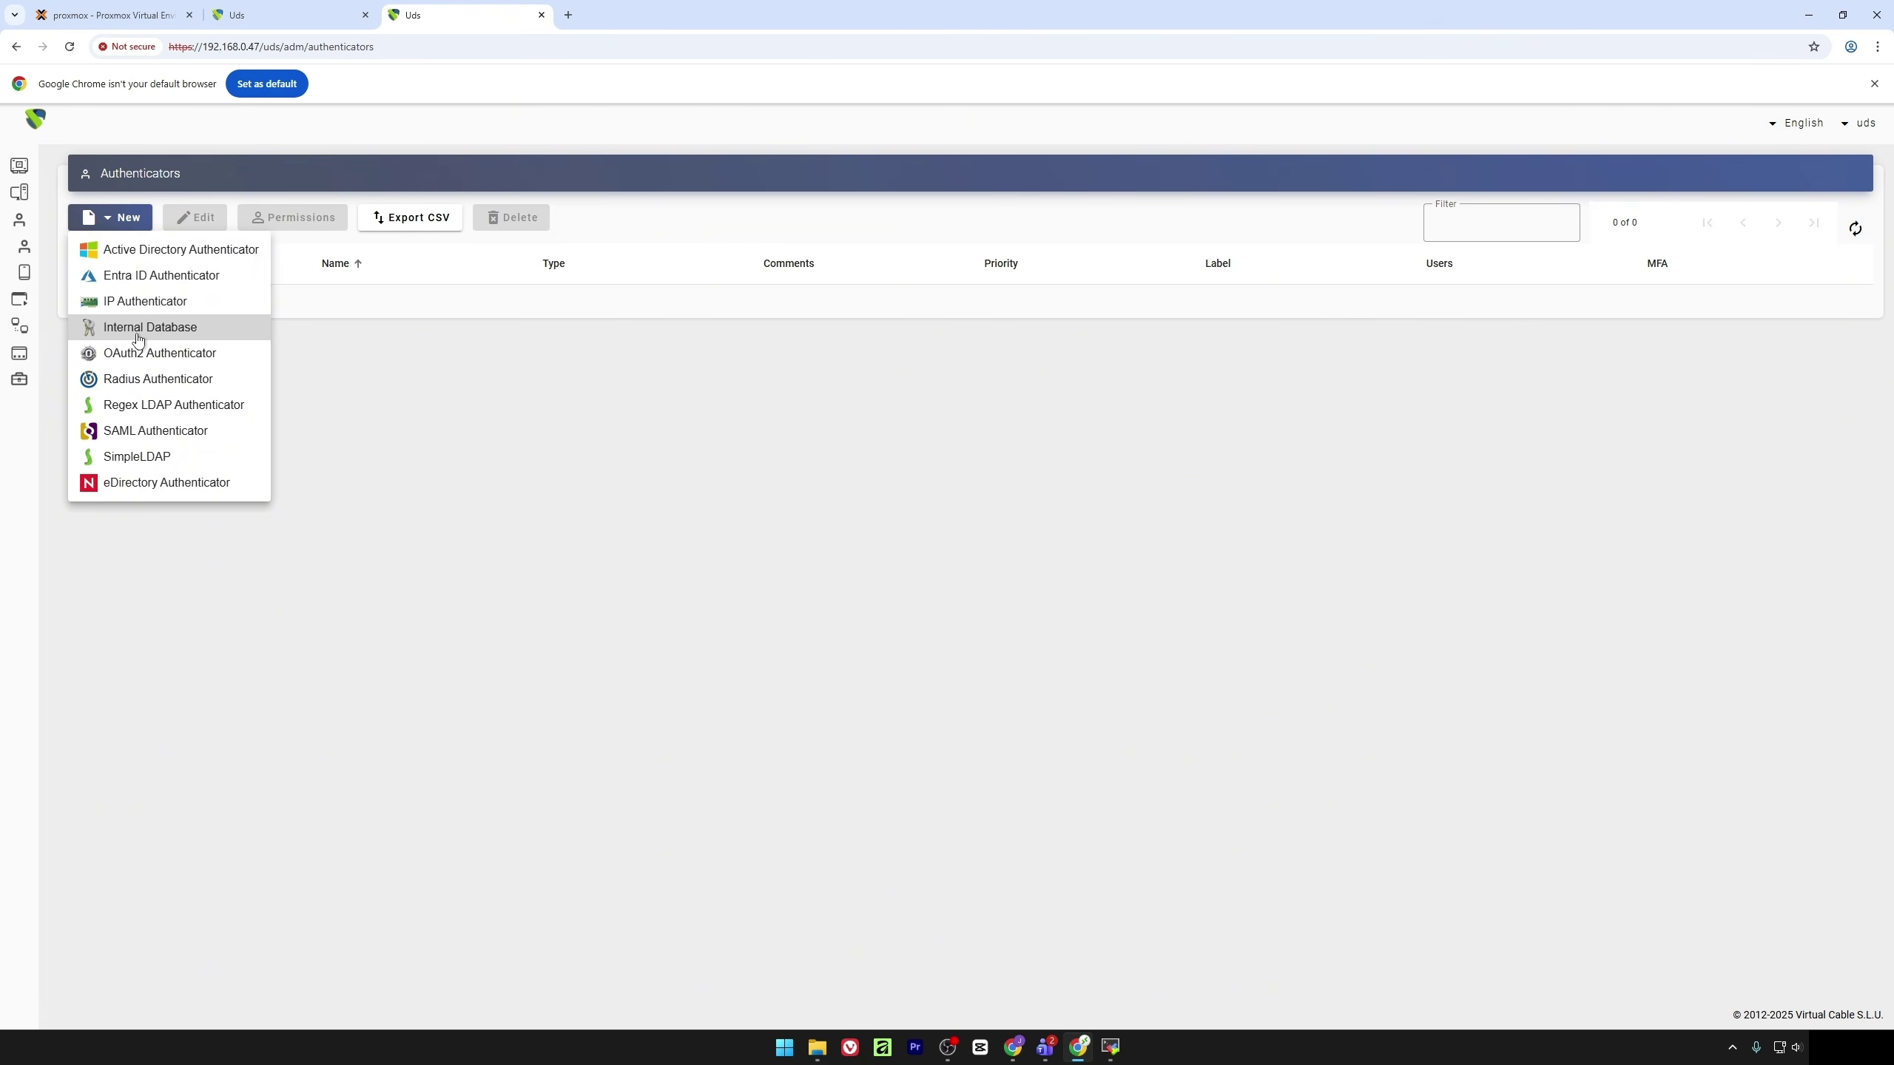
left_click(138, 333)
left_click(717, 319)
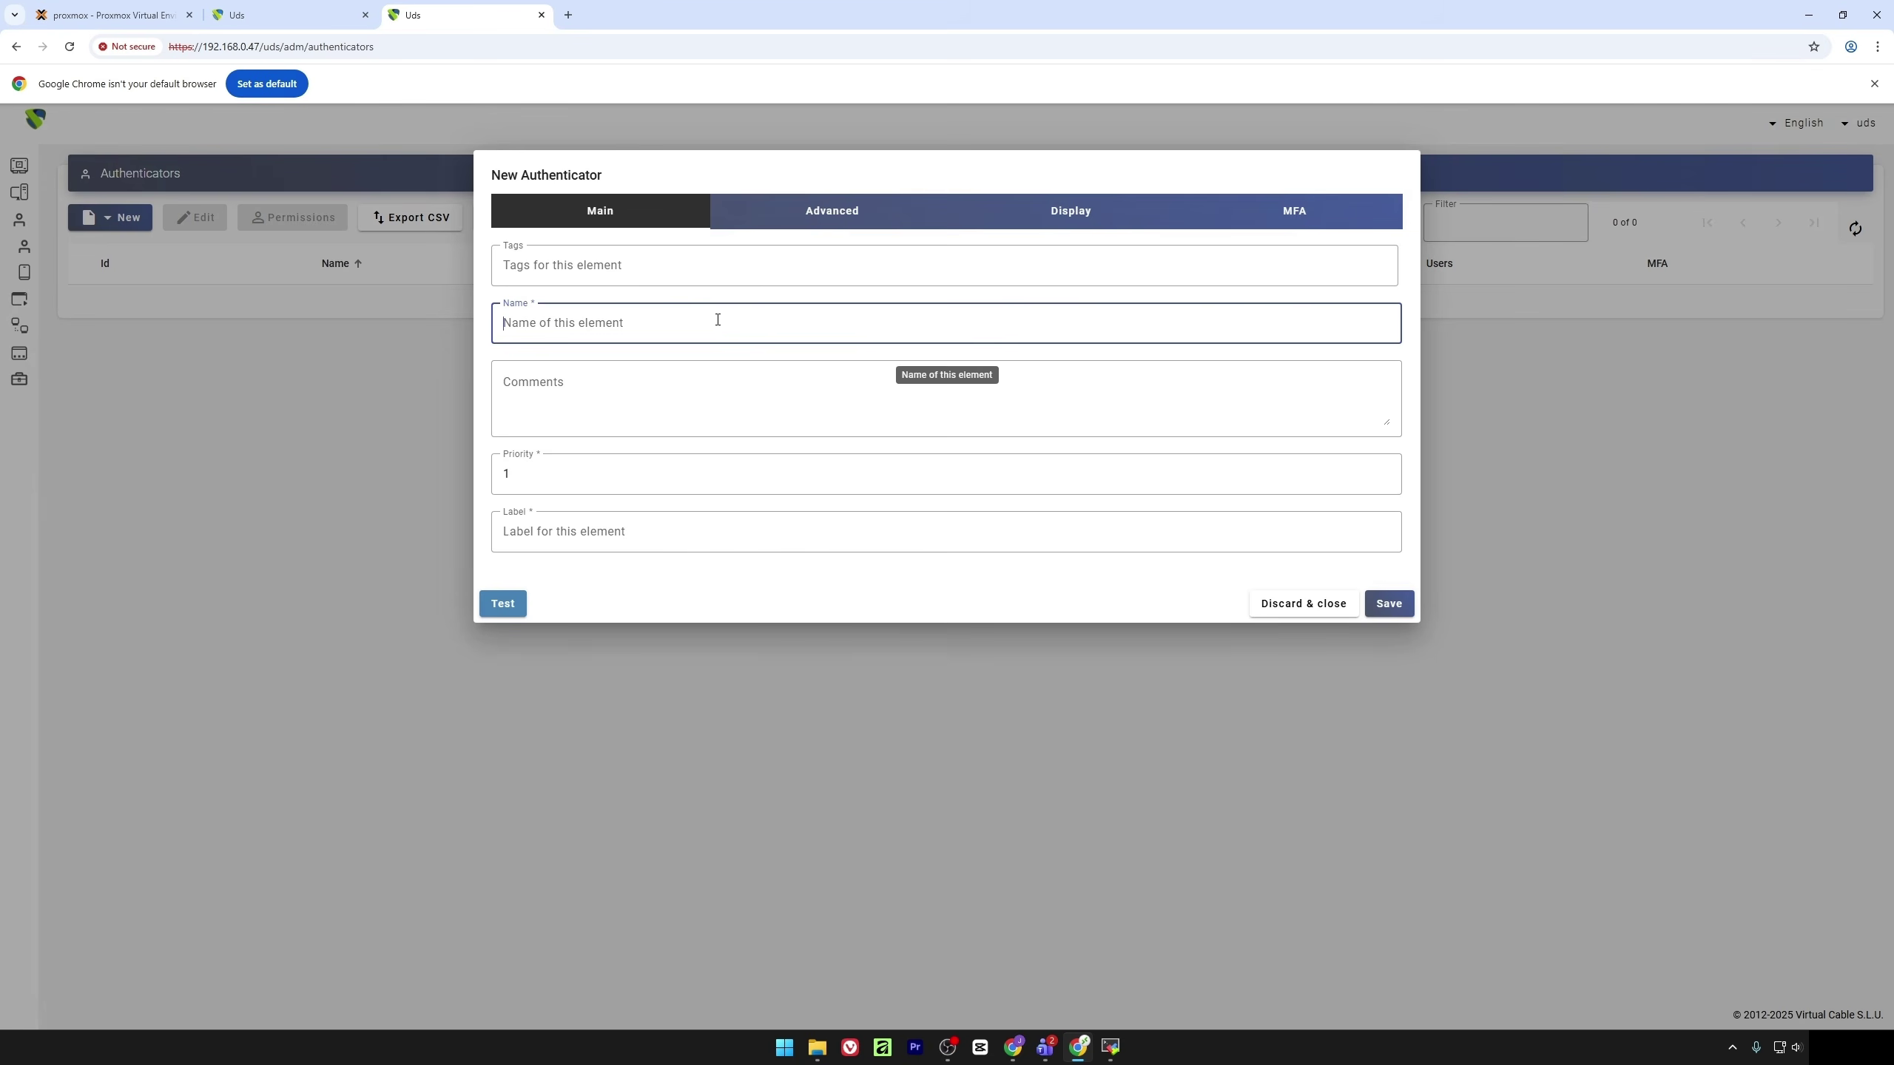
type("interna")
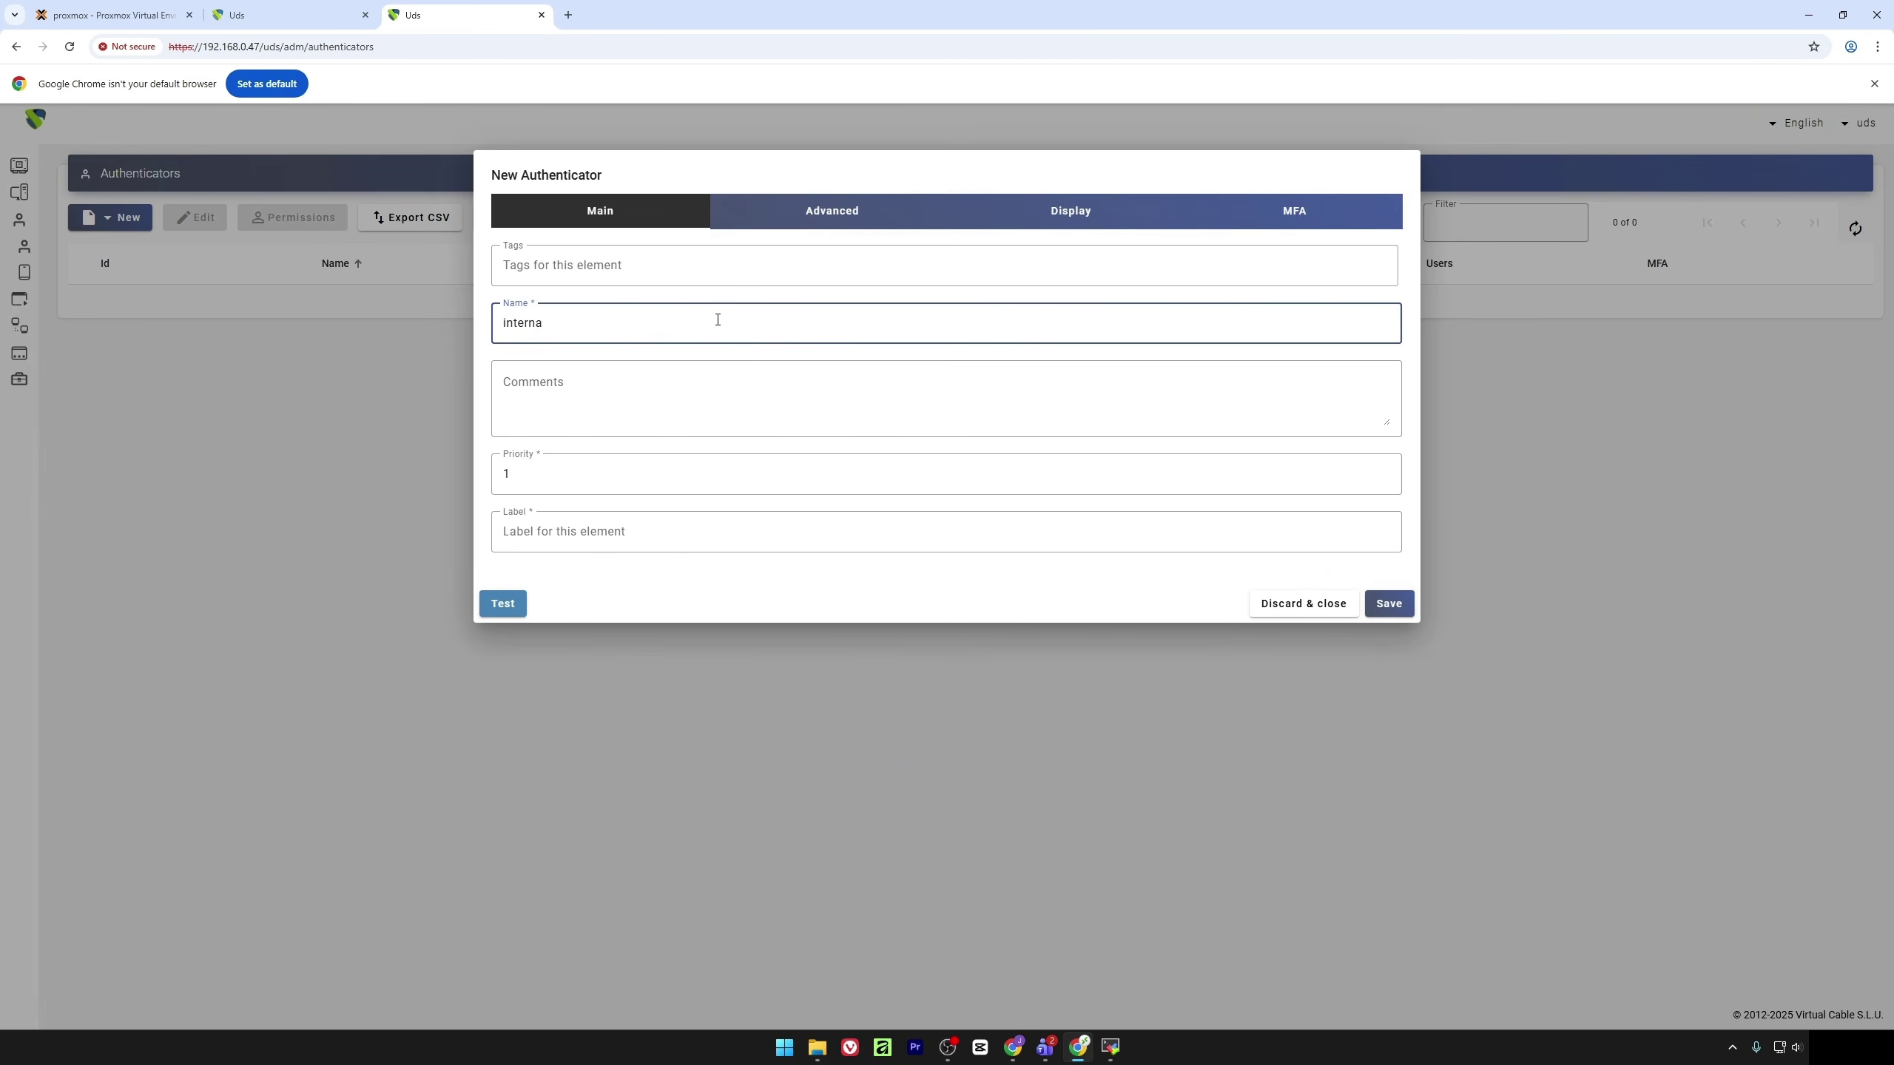
left_click(639, 533)
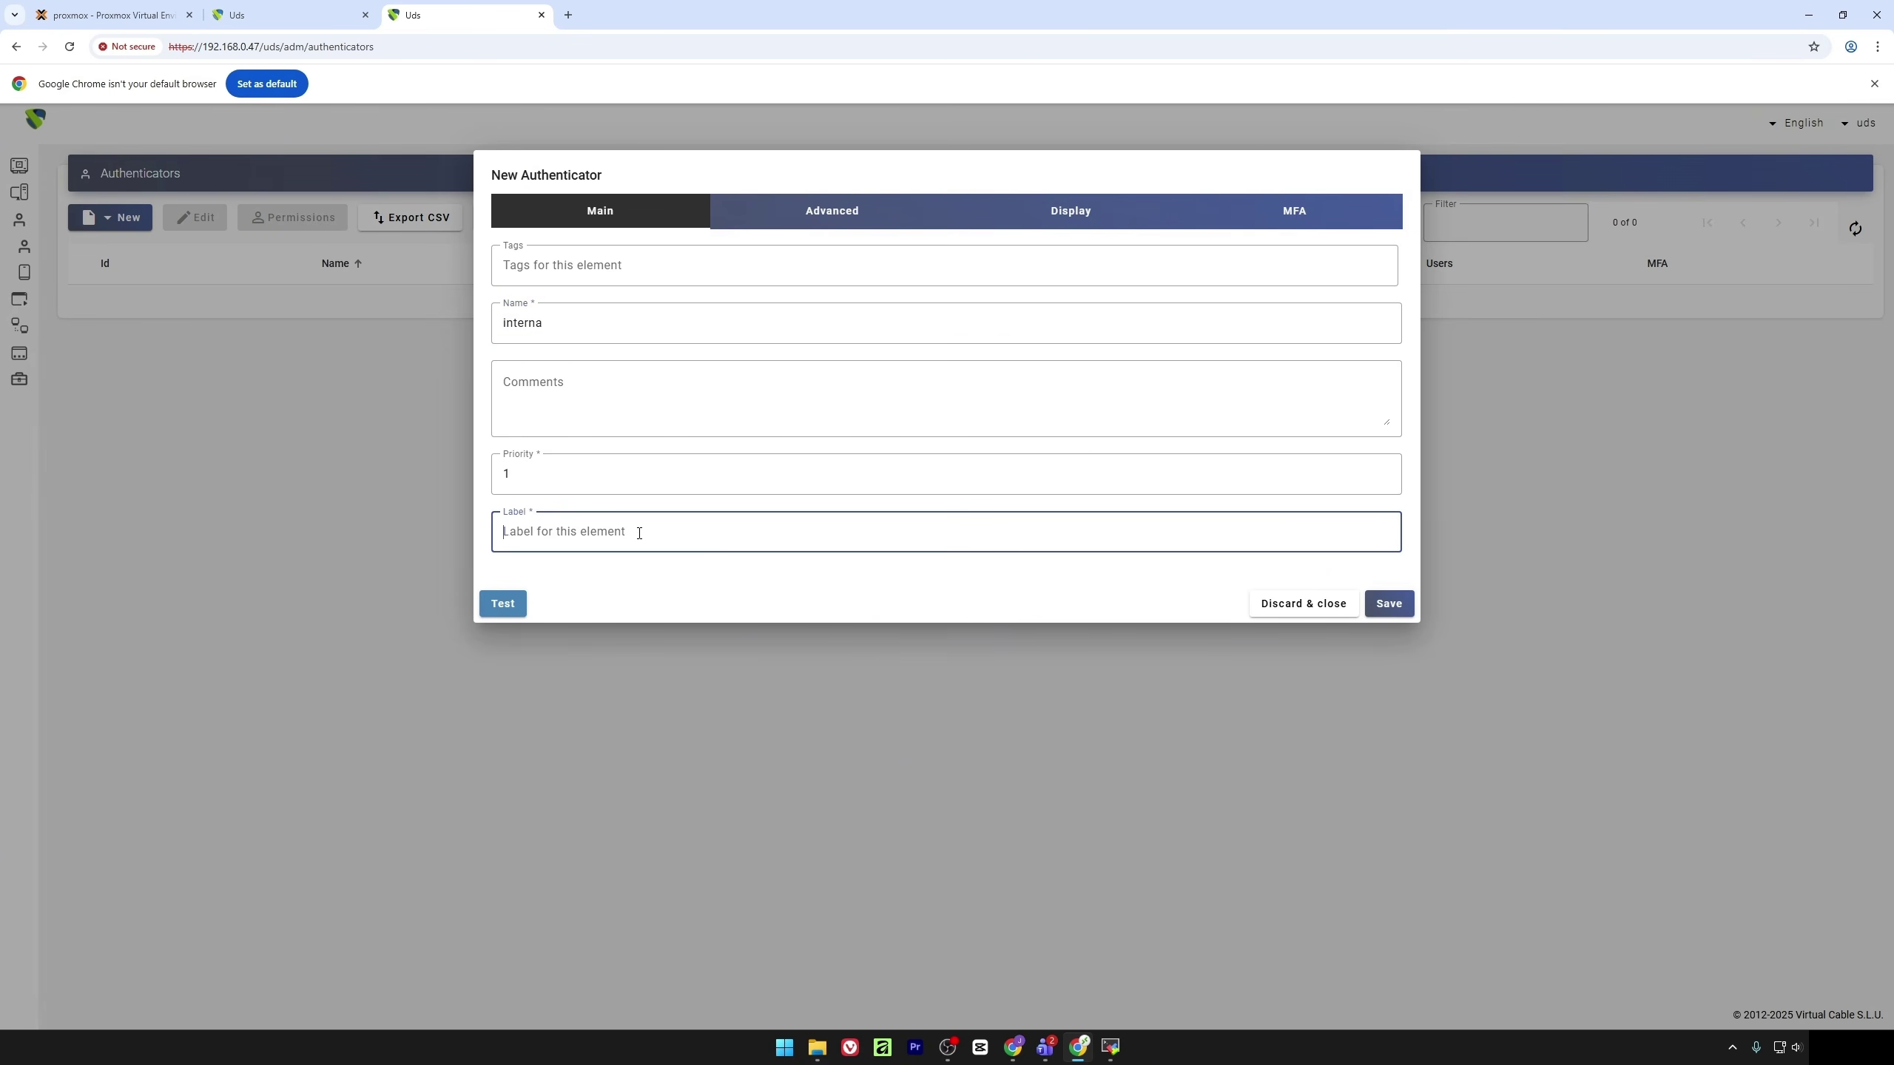
type("in")
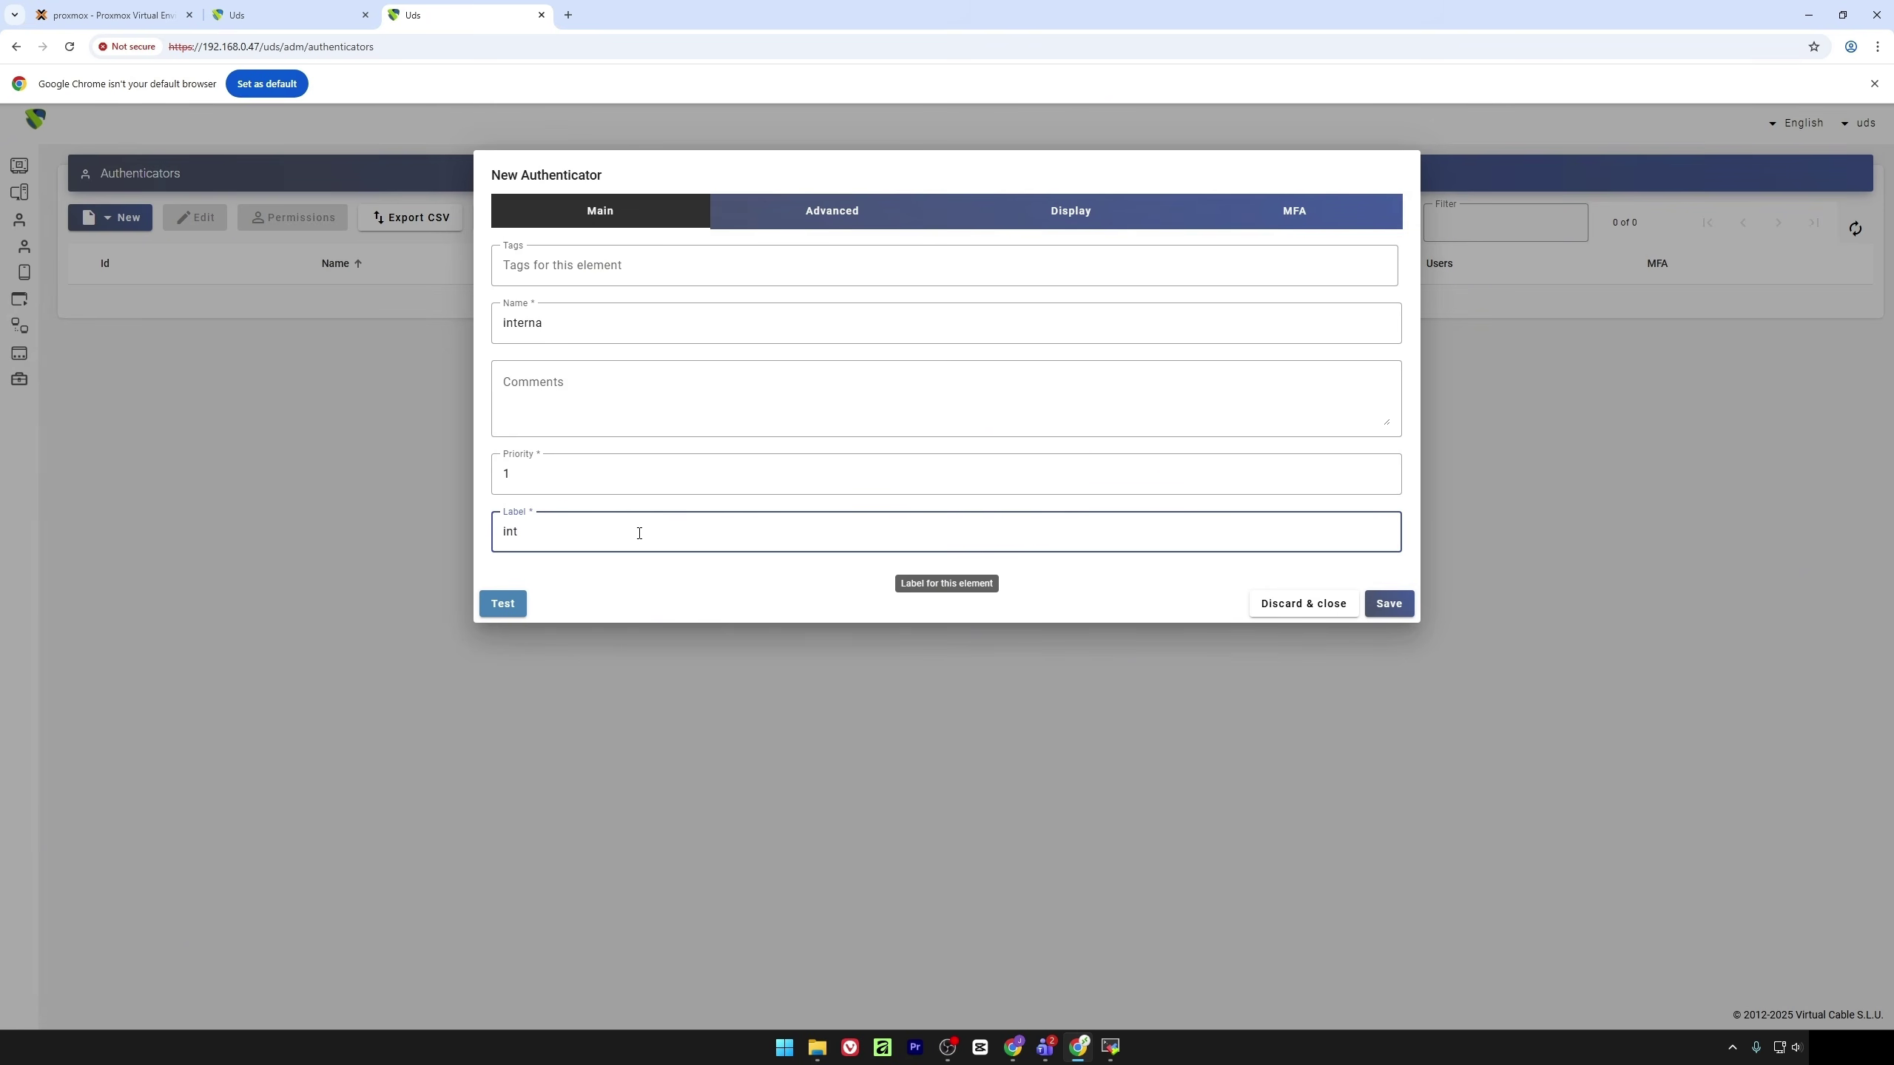
type("t")
left_click(1393, 604)
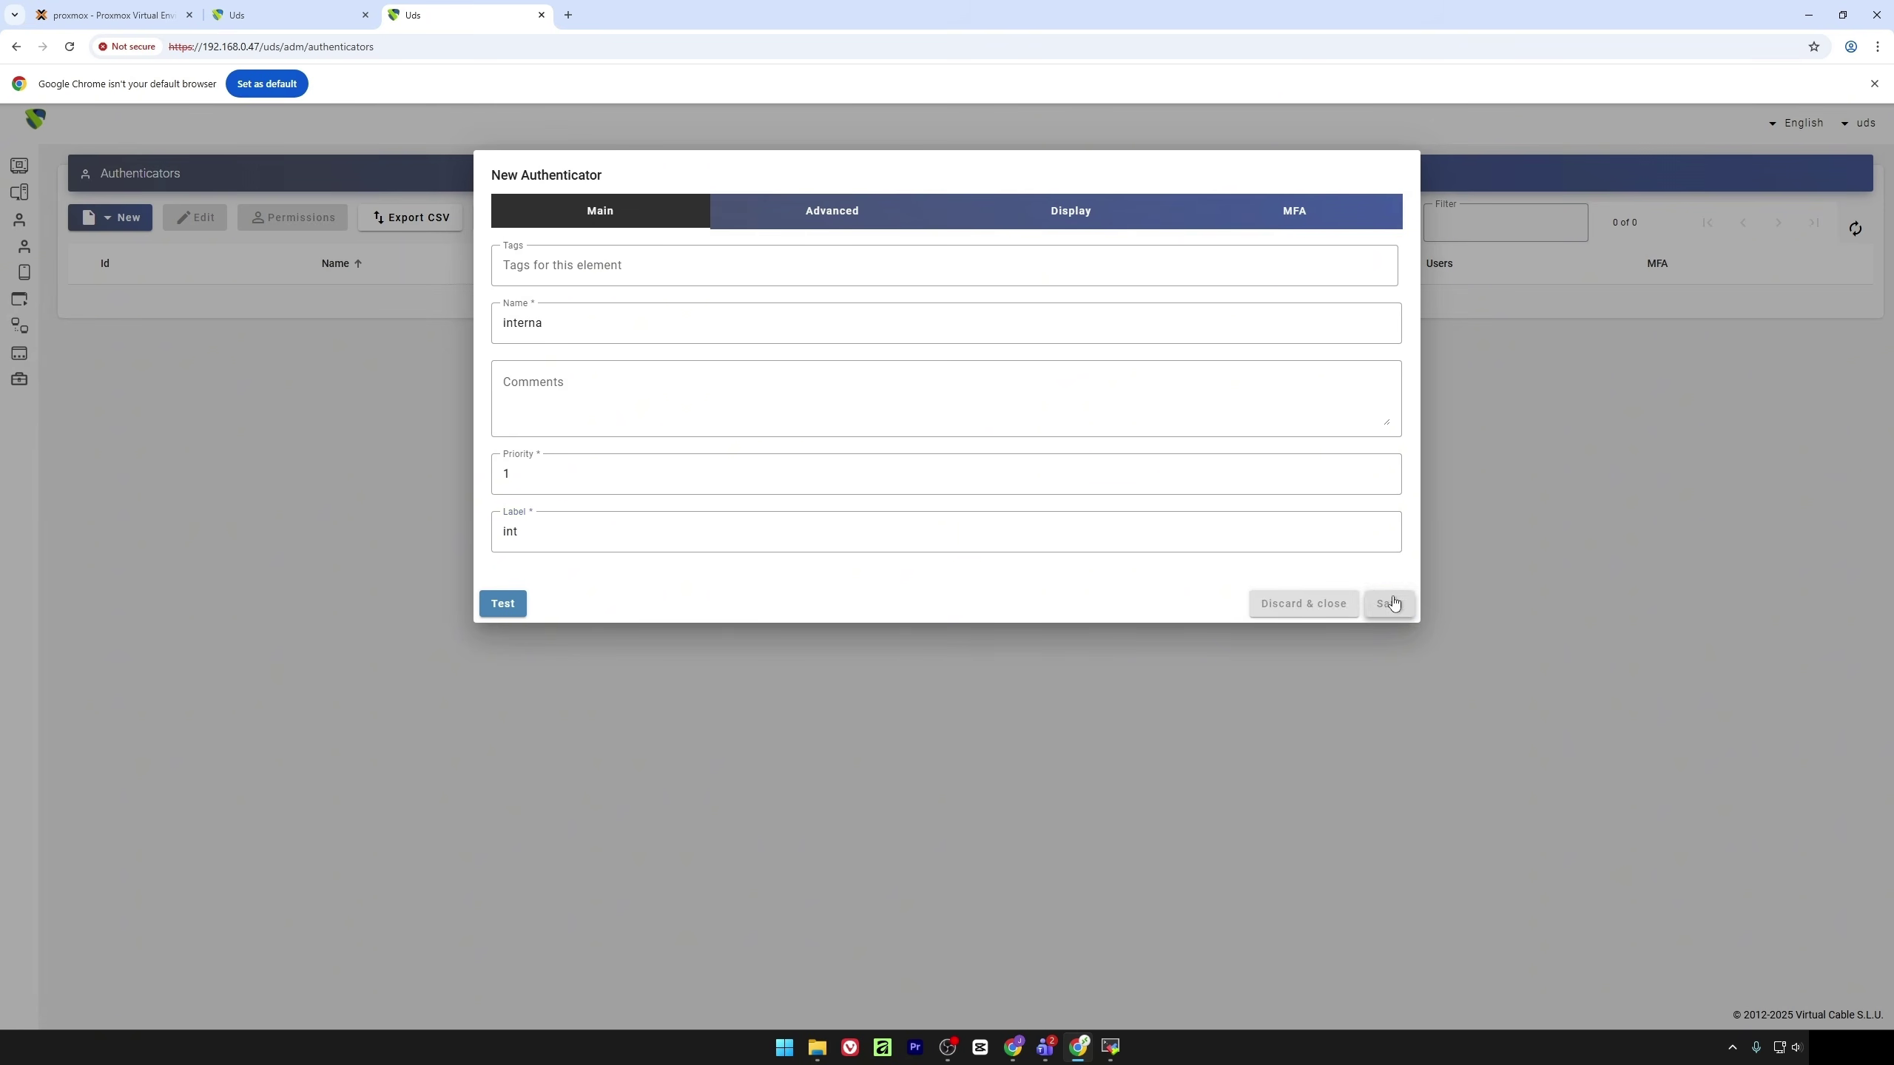
double_click(304, 298)
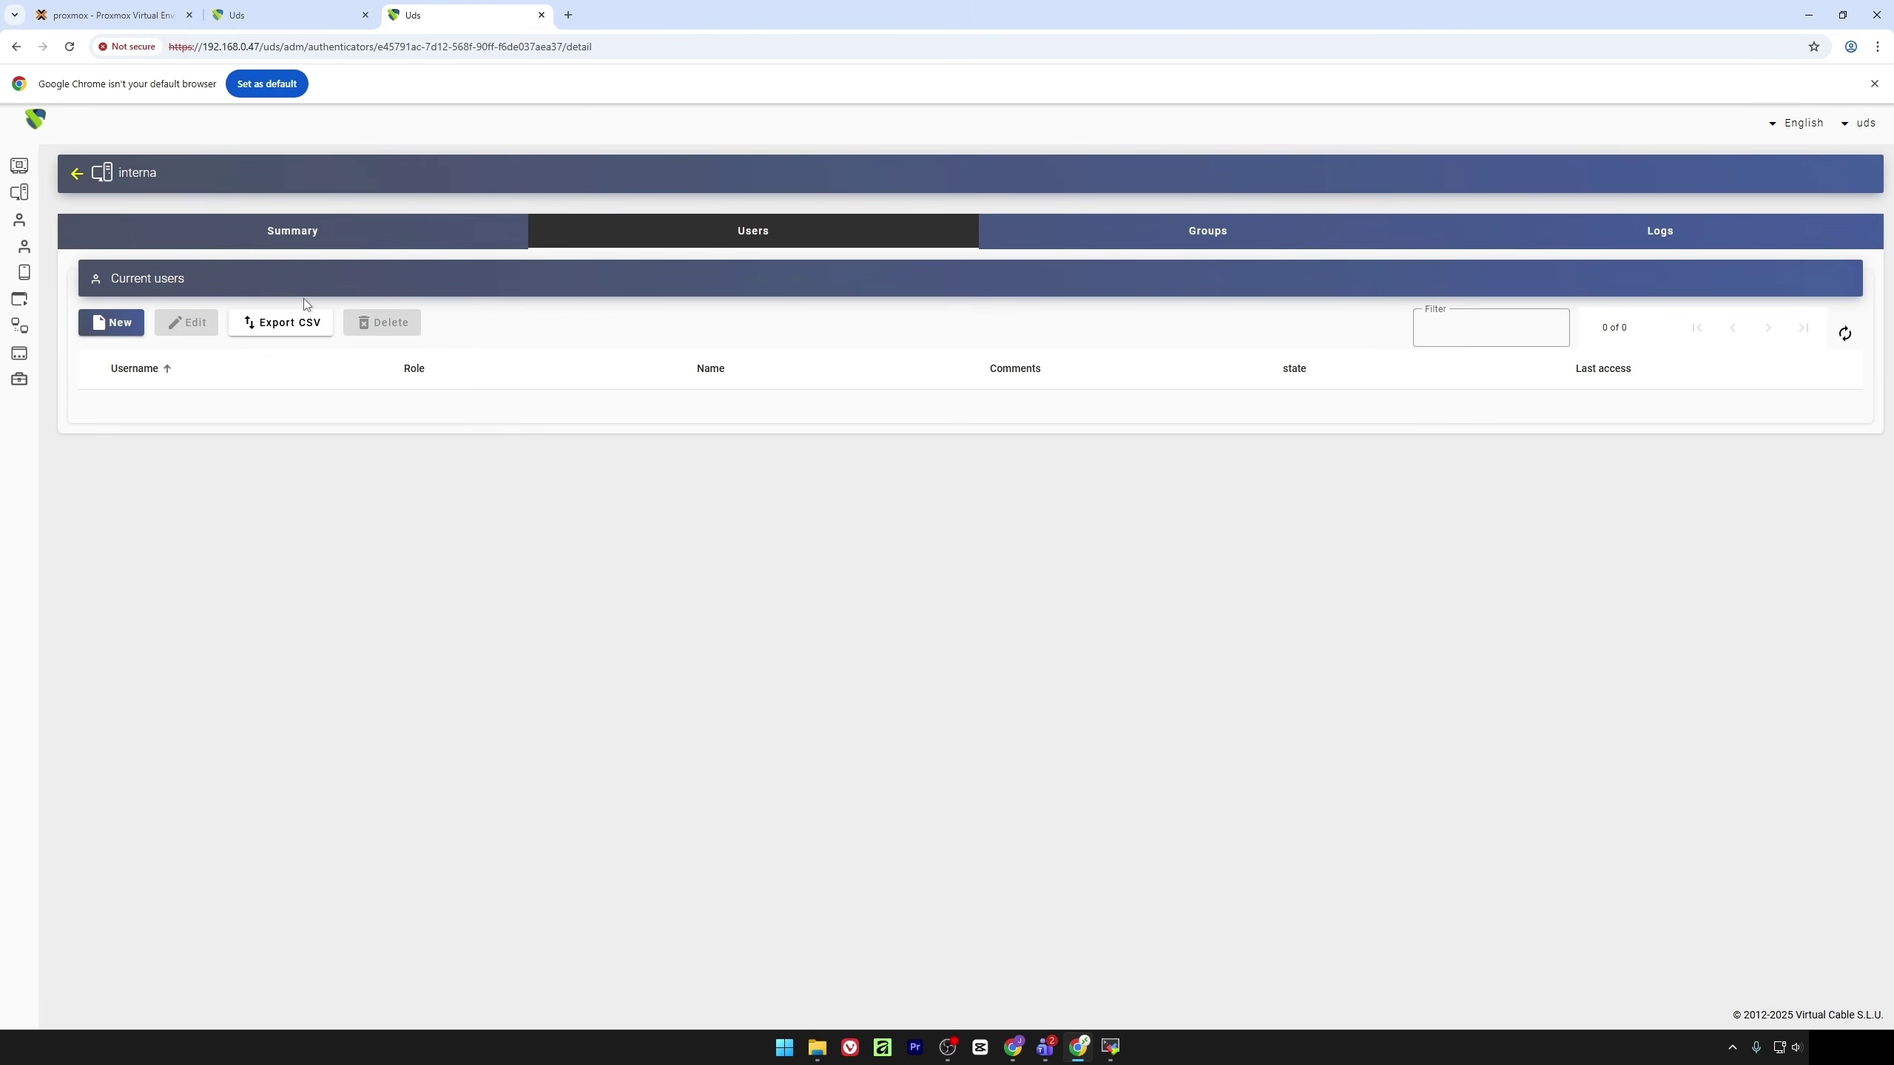
Create a group named admins in the interna authenticator
left_click(1124, 241)
left_click(108, 322)
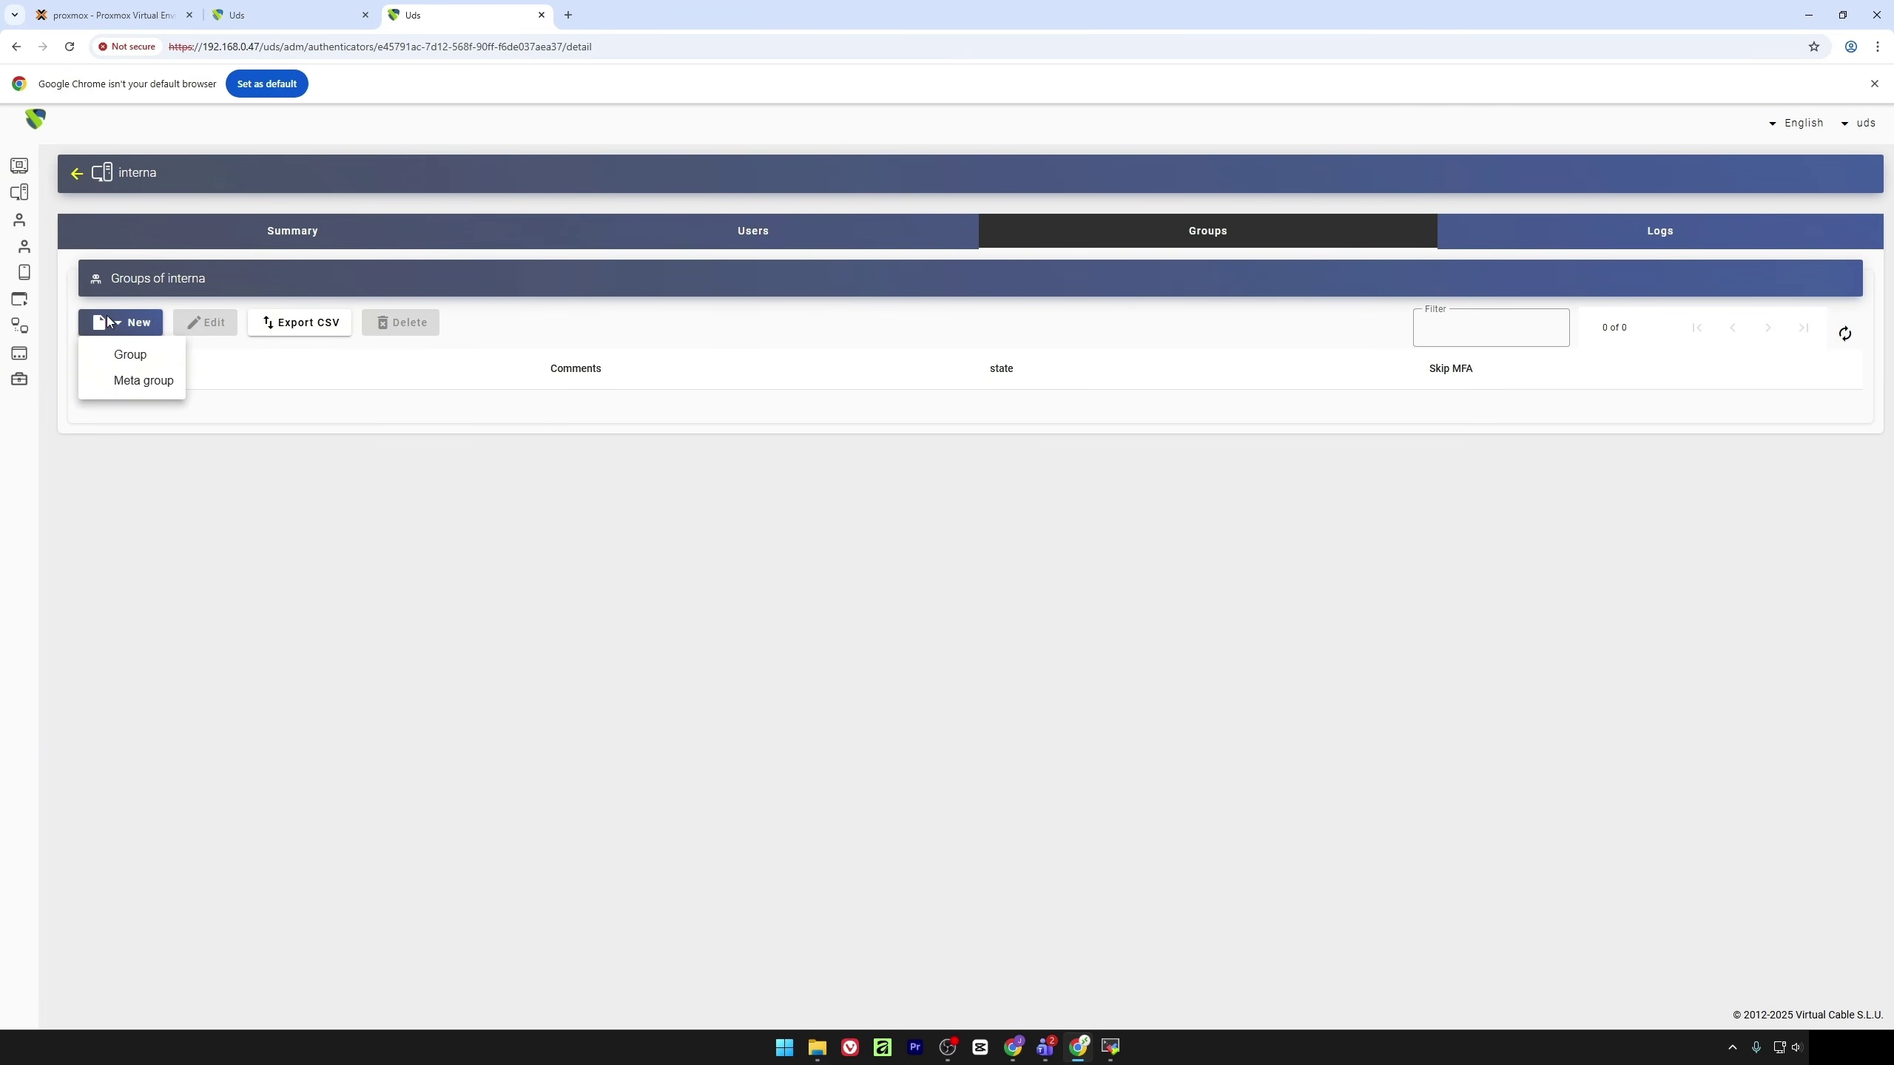
left_click(105, 356)
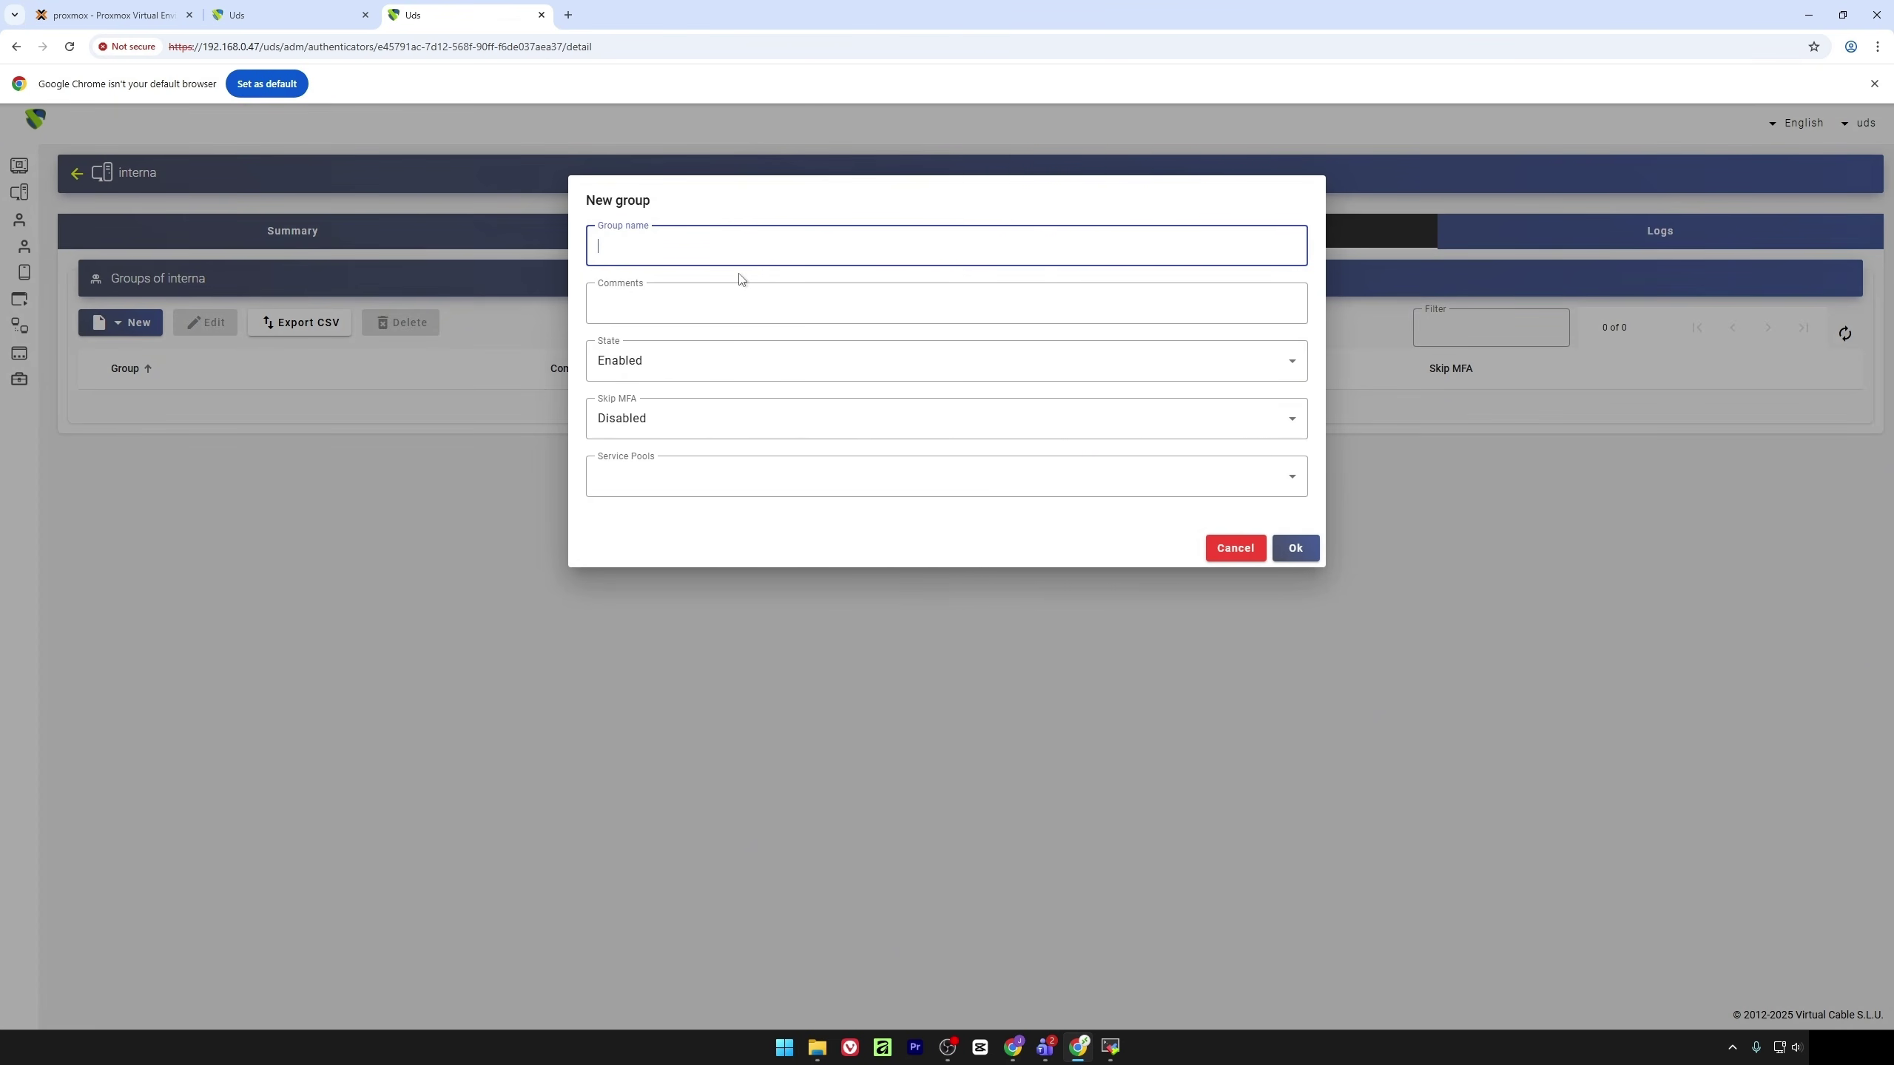
type("admius")
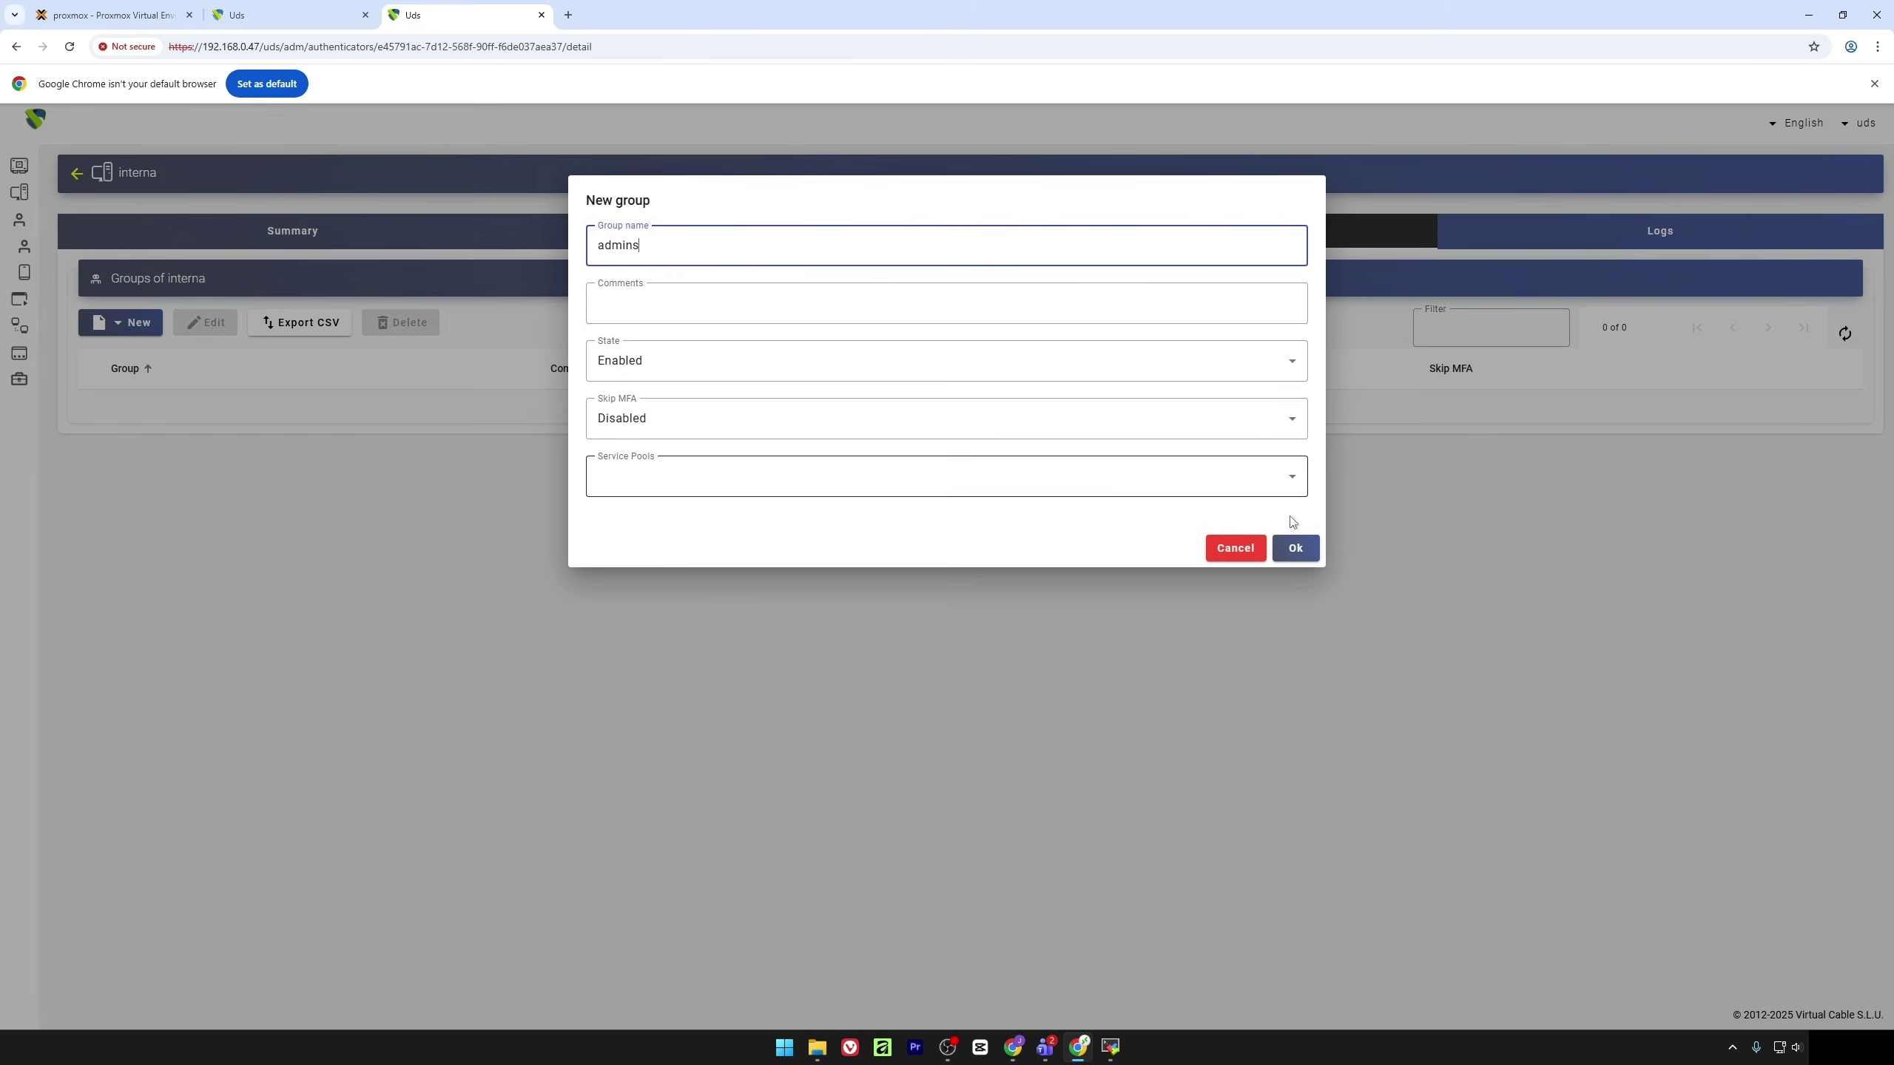
left_click(1295, 547)
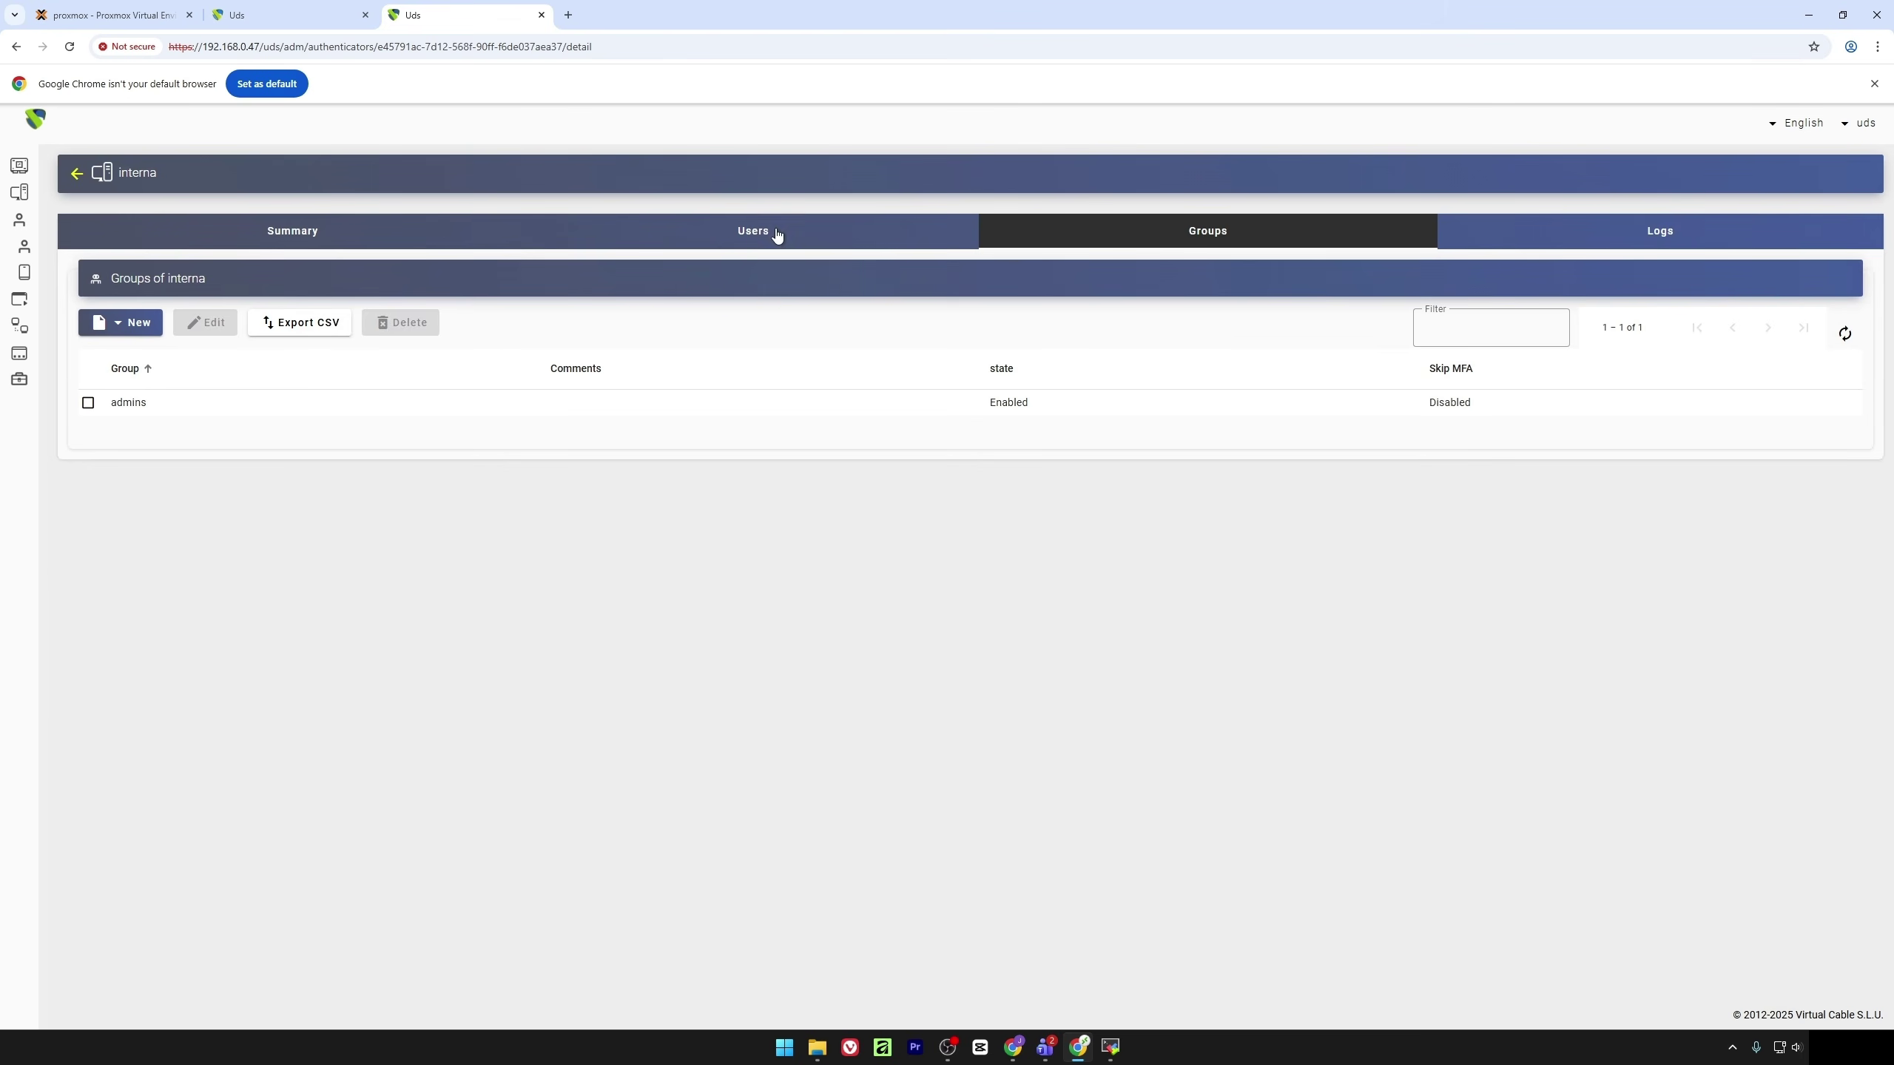
Add user udsadmin with the Admin role, a password, and membership in admins
left_click(773, 234)
left_click(123, 325)
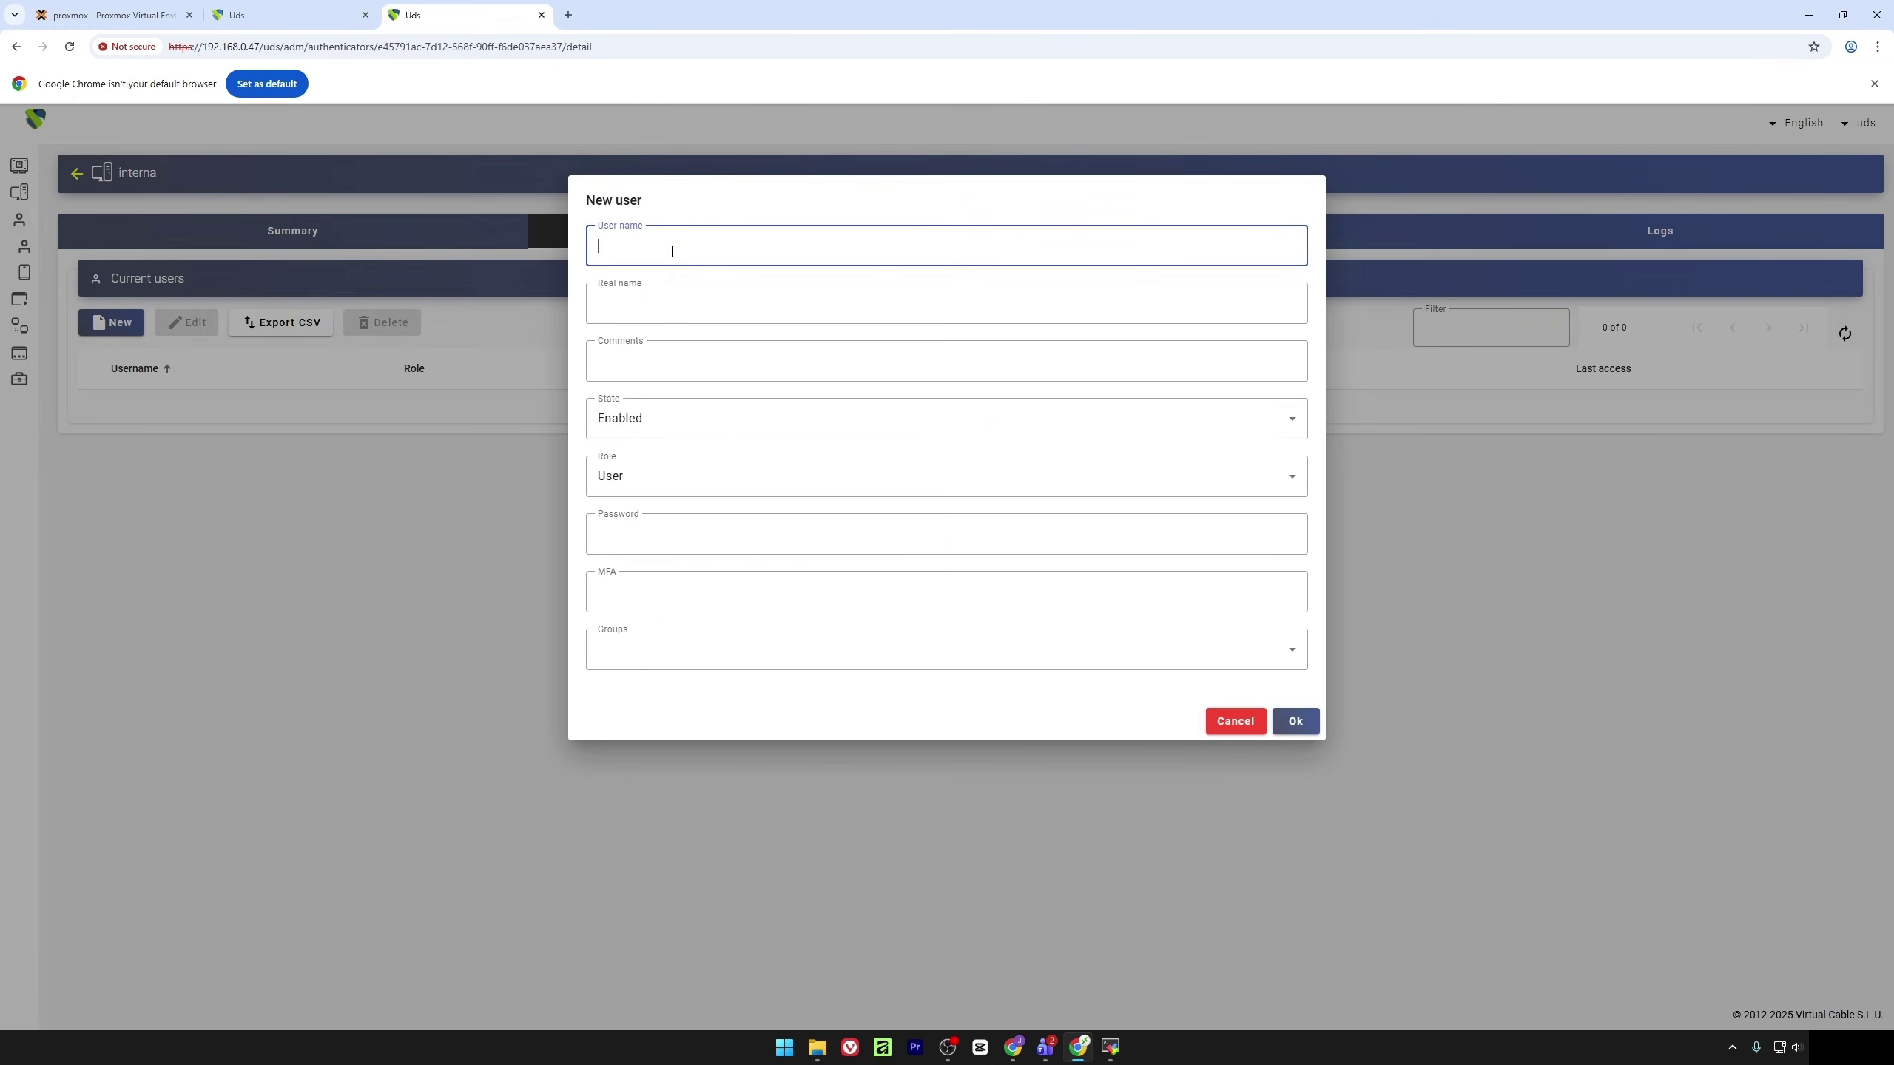
type("udsadmin")
left_click(678, 484)
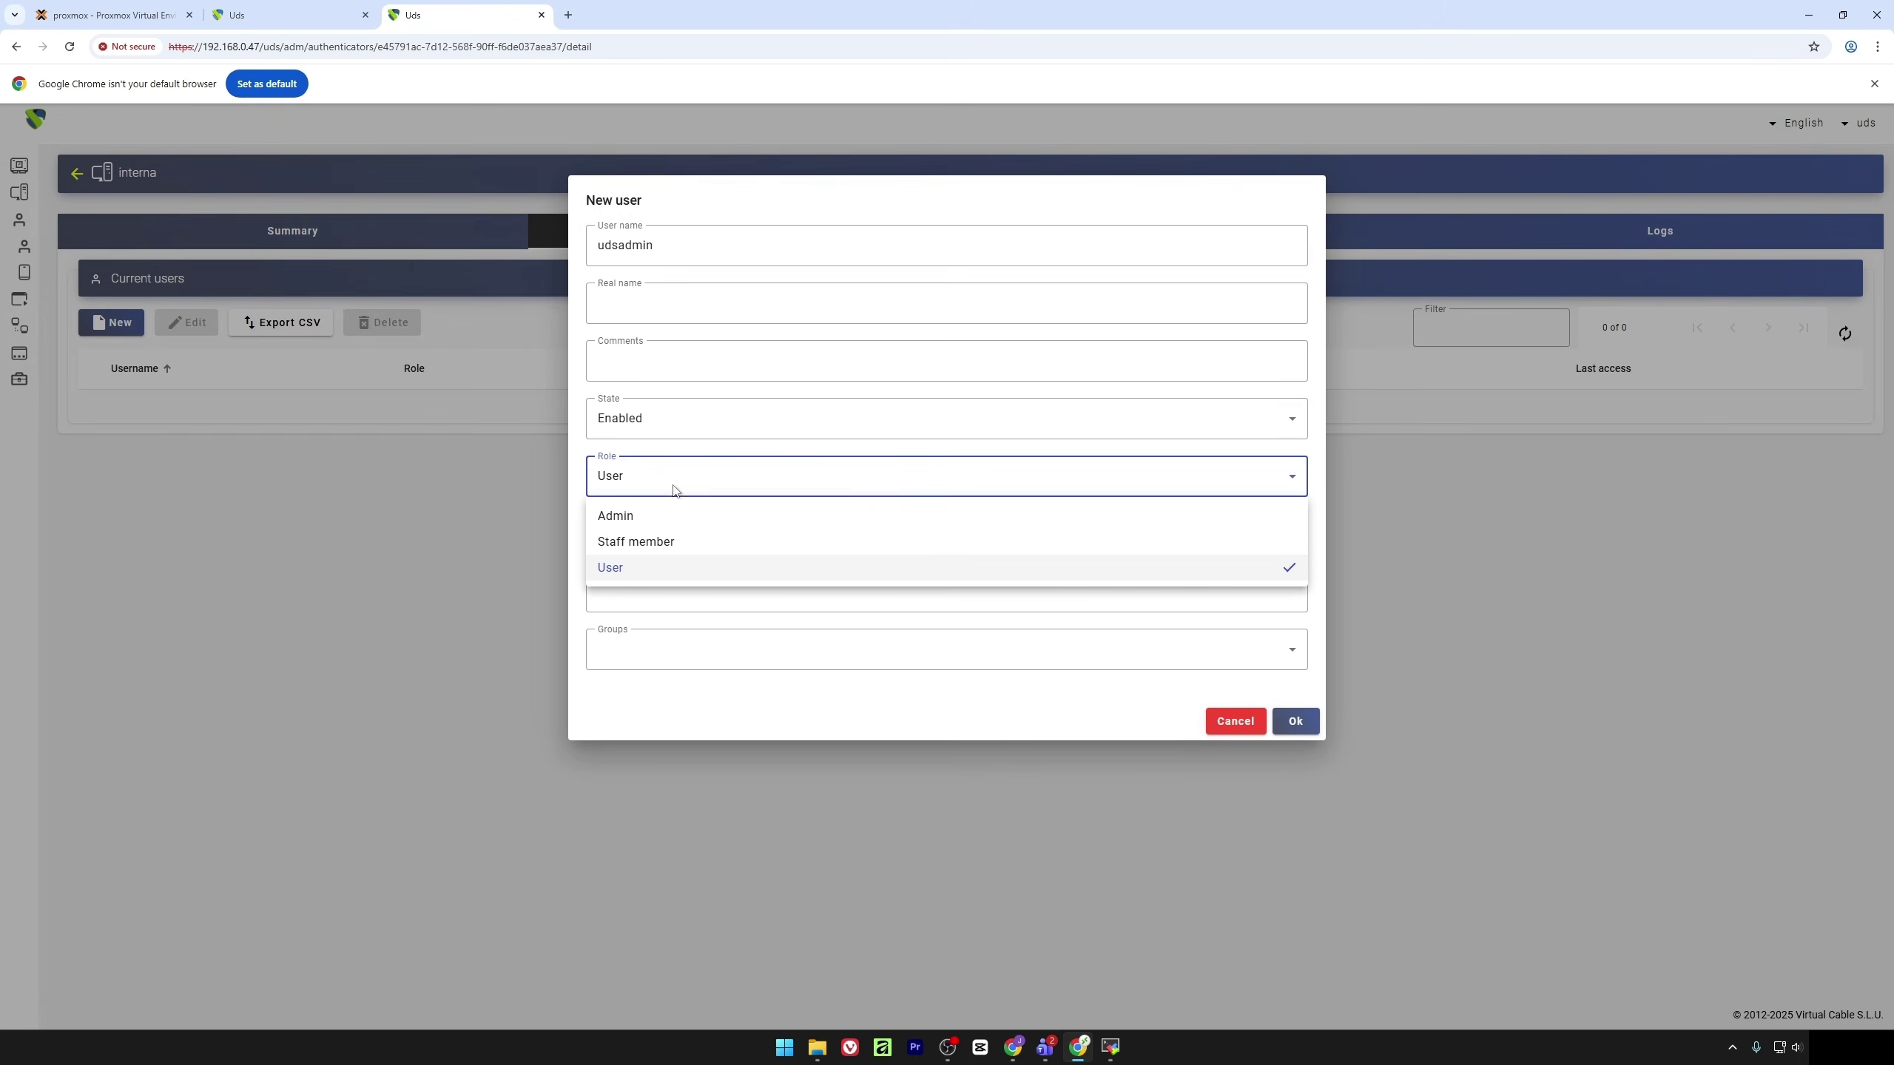
left_click(655, 516)
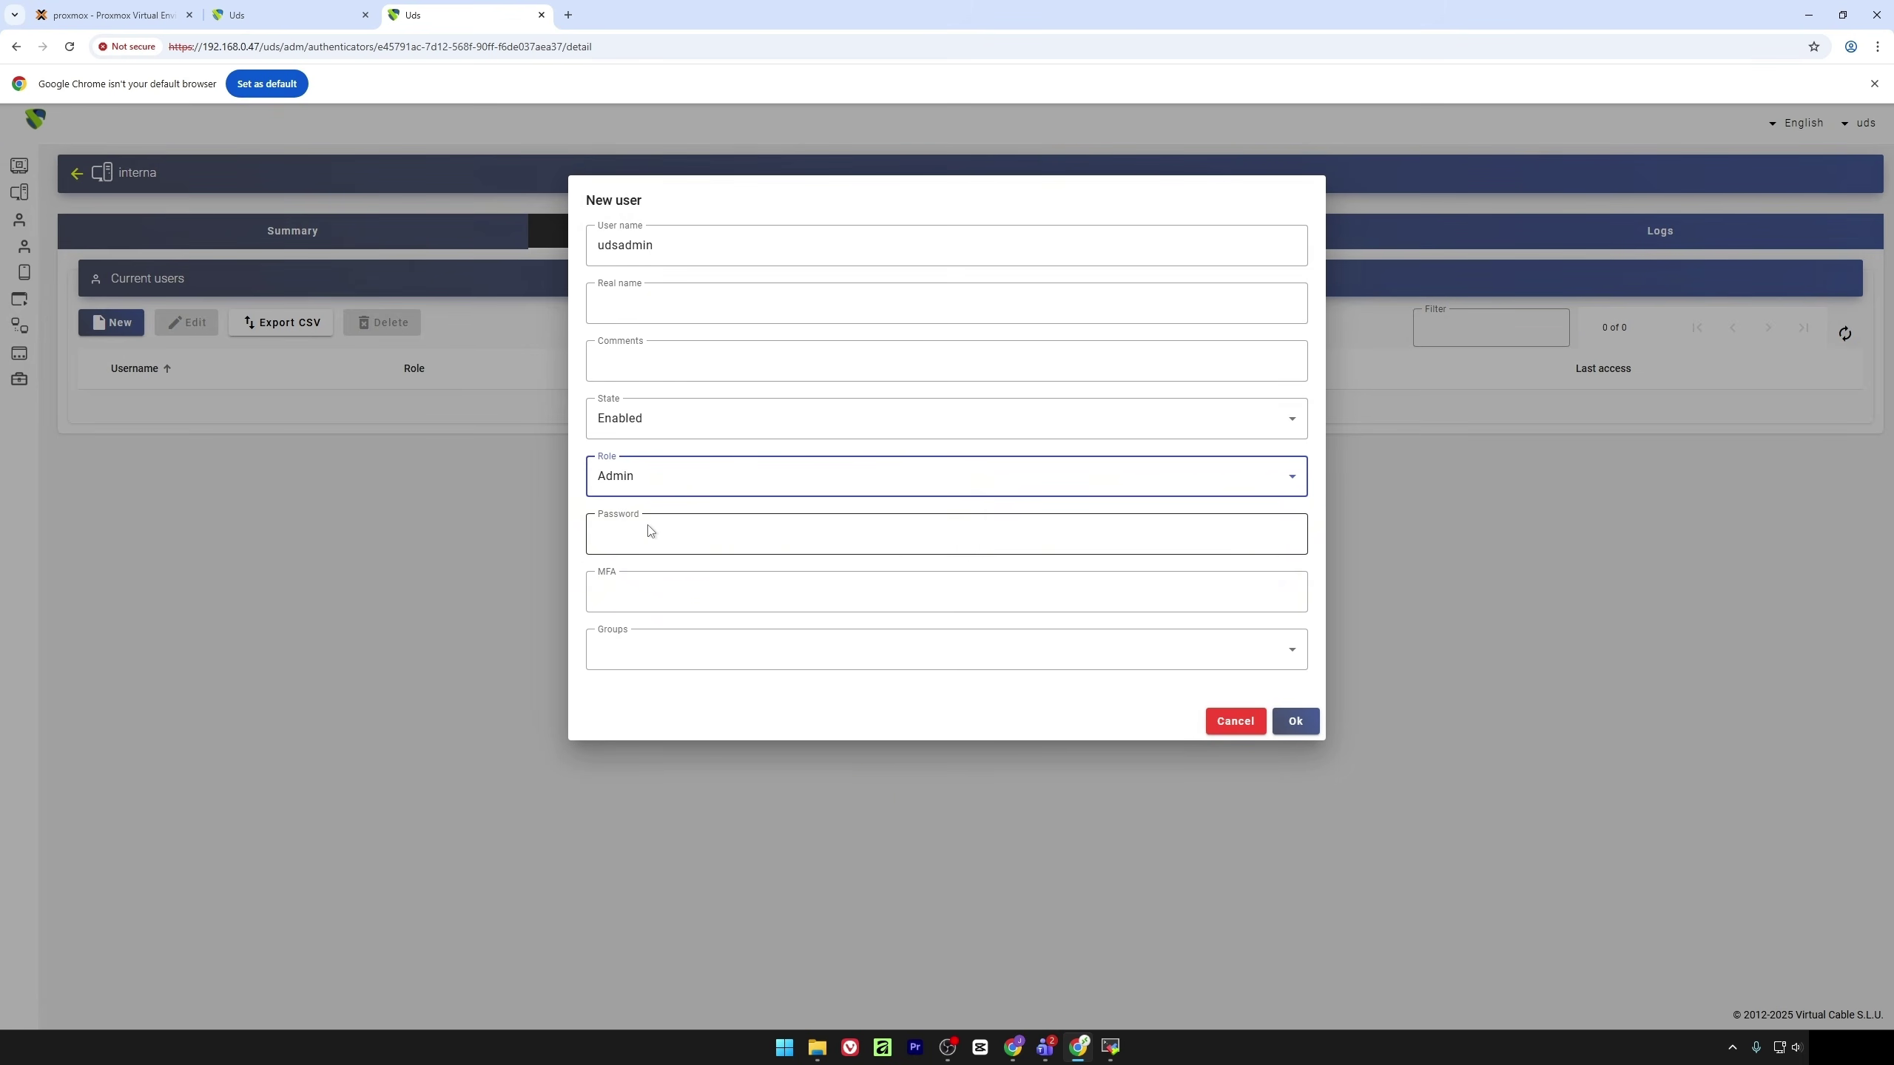
left_click(650, 531)
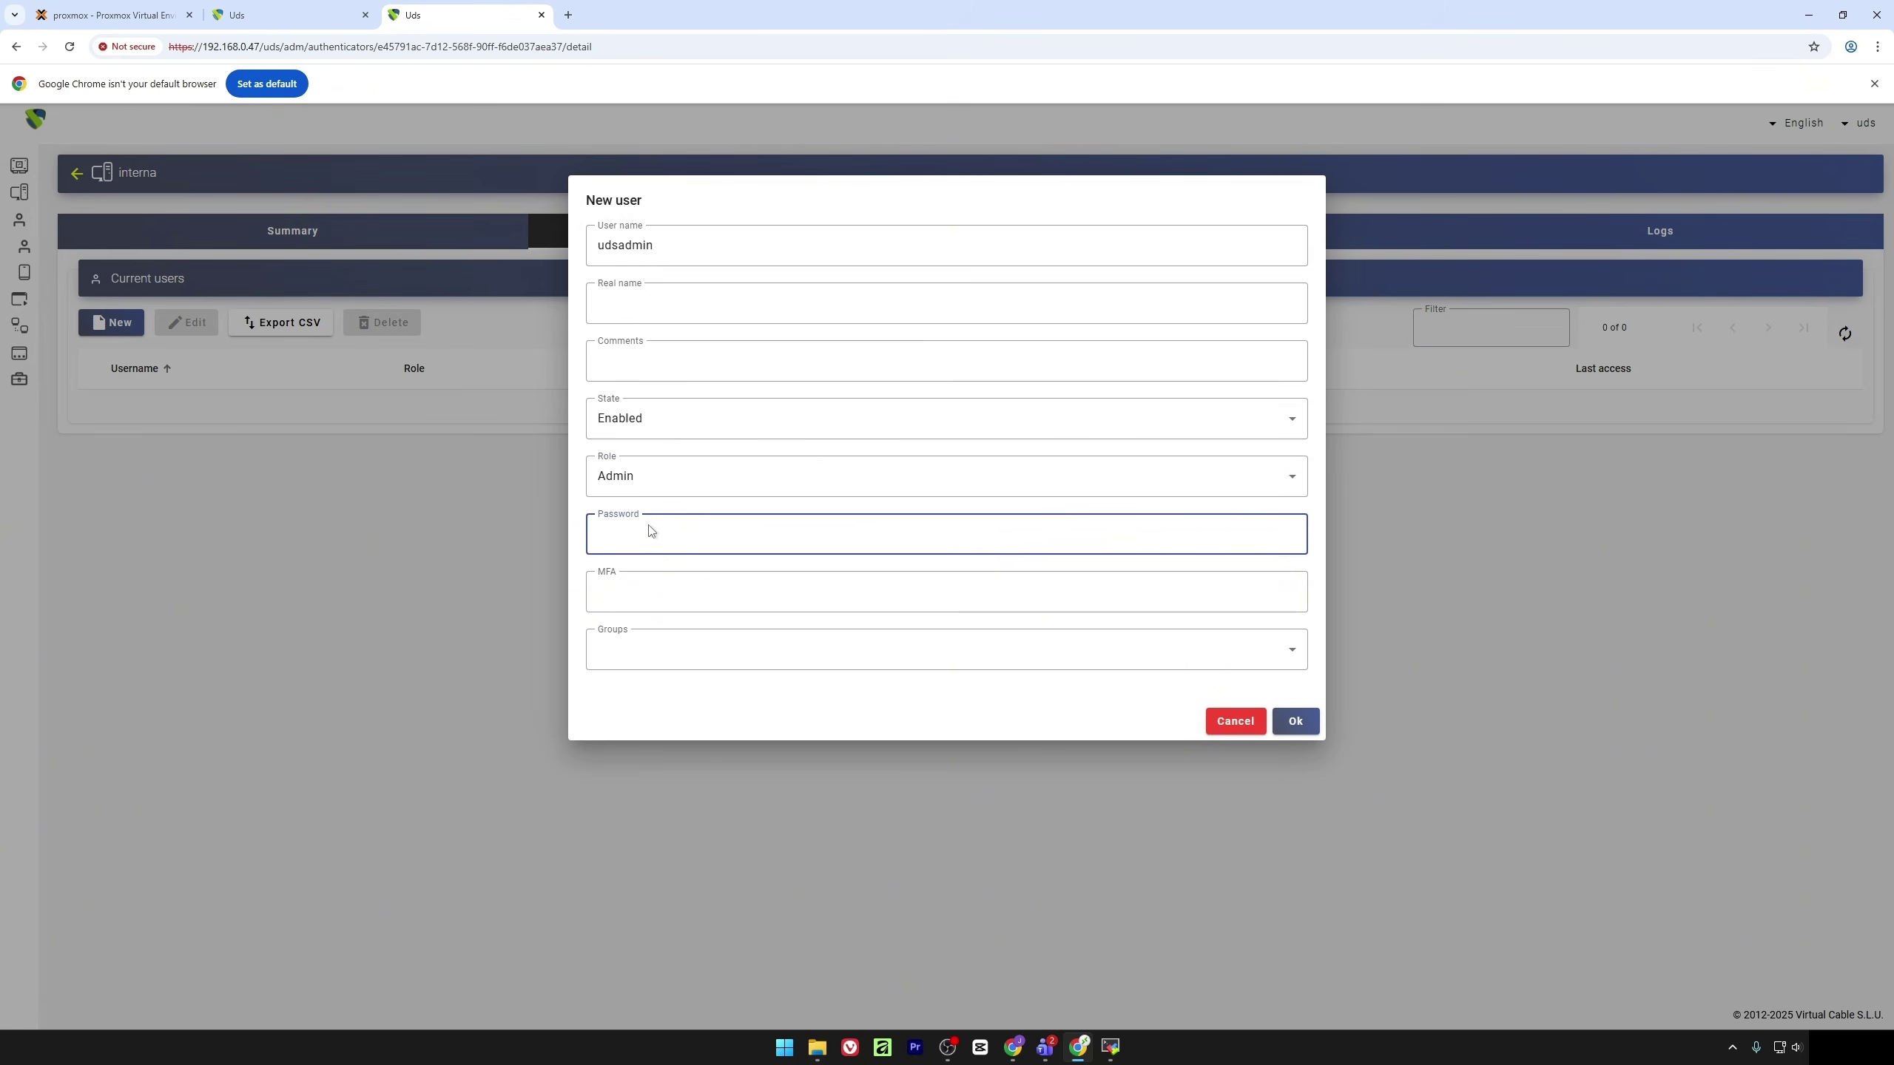
type("uds")
left_click(652, 655)
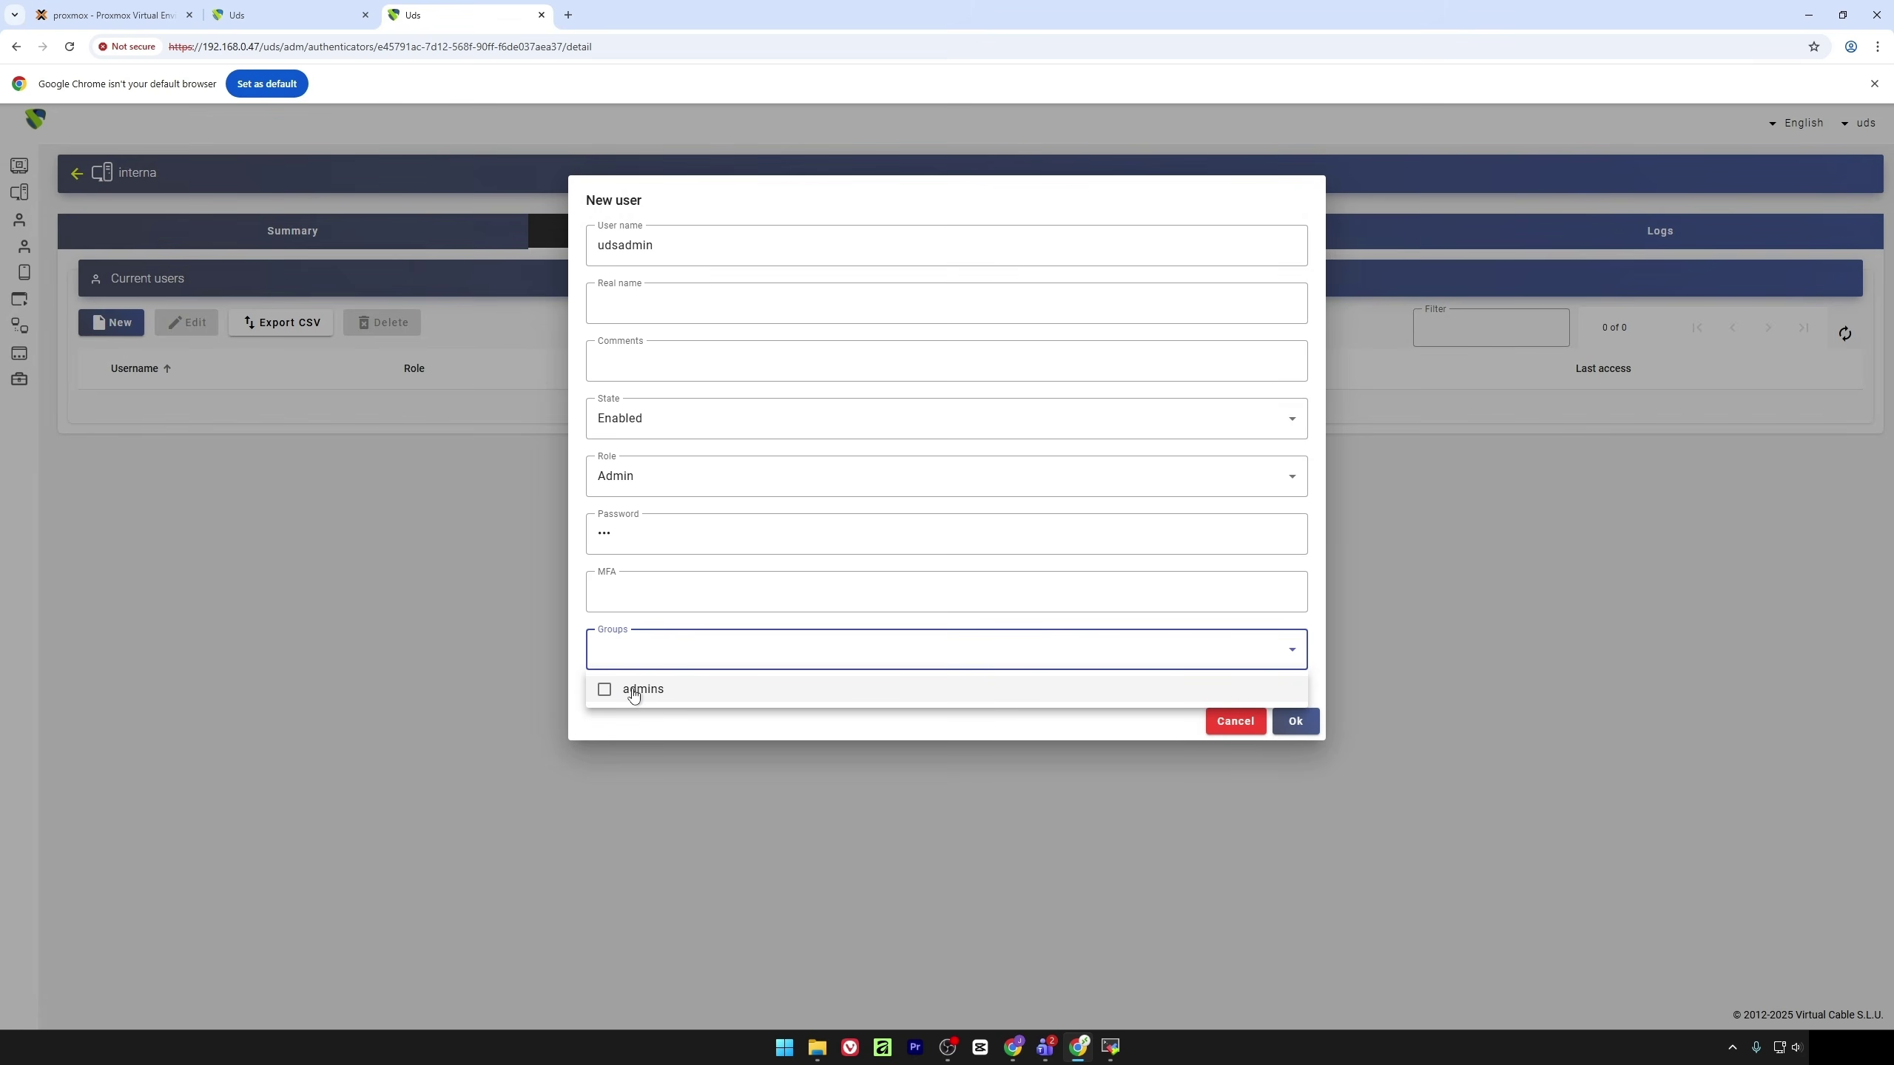
left_click(634, 691)
left_click(754, 727)
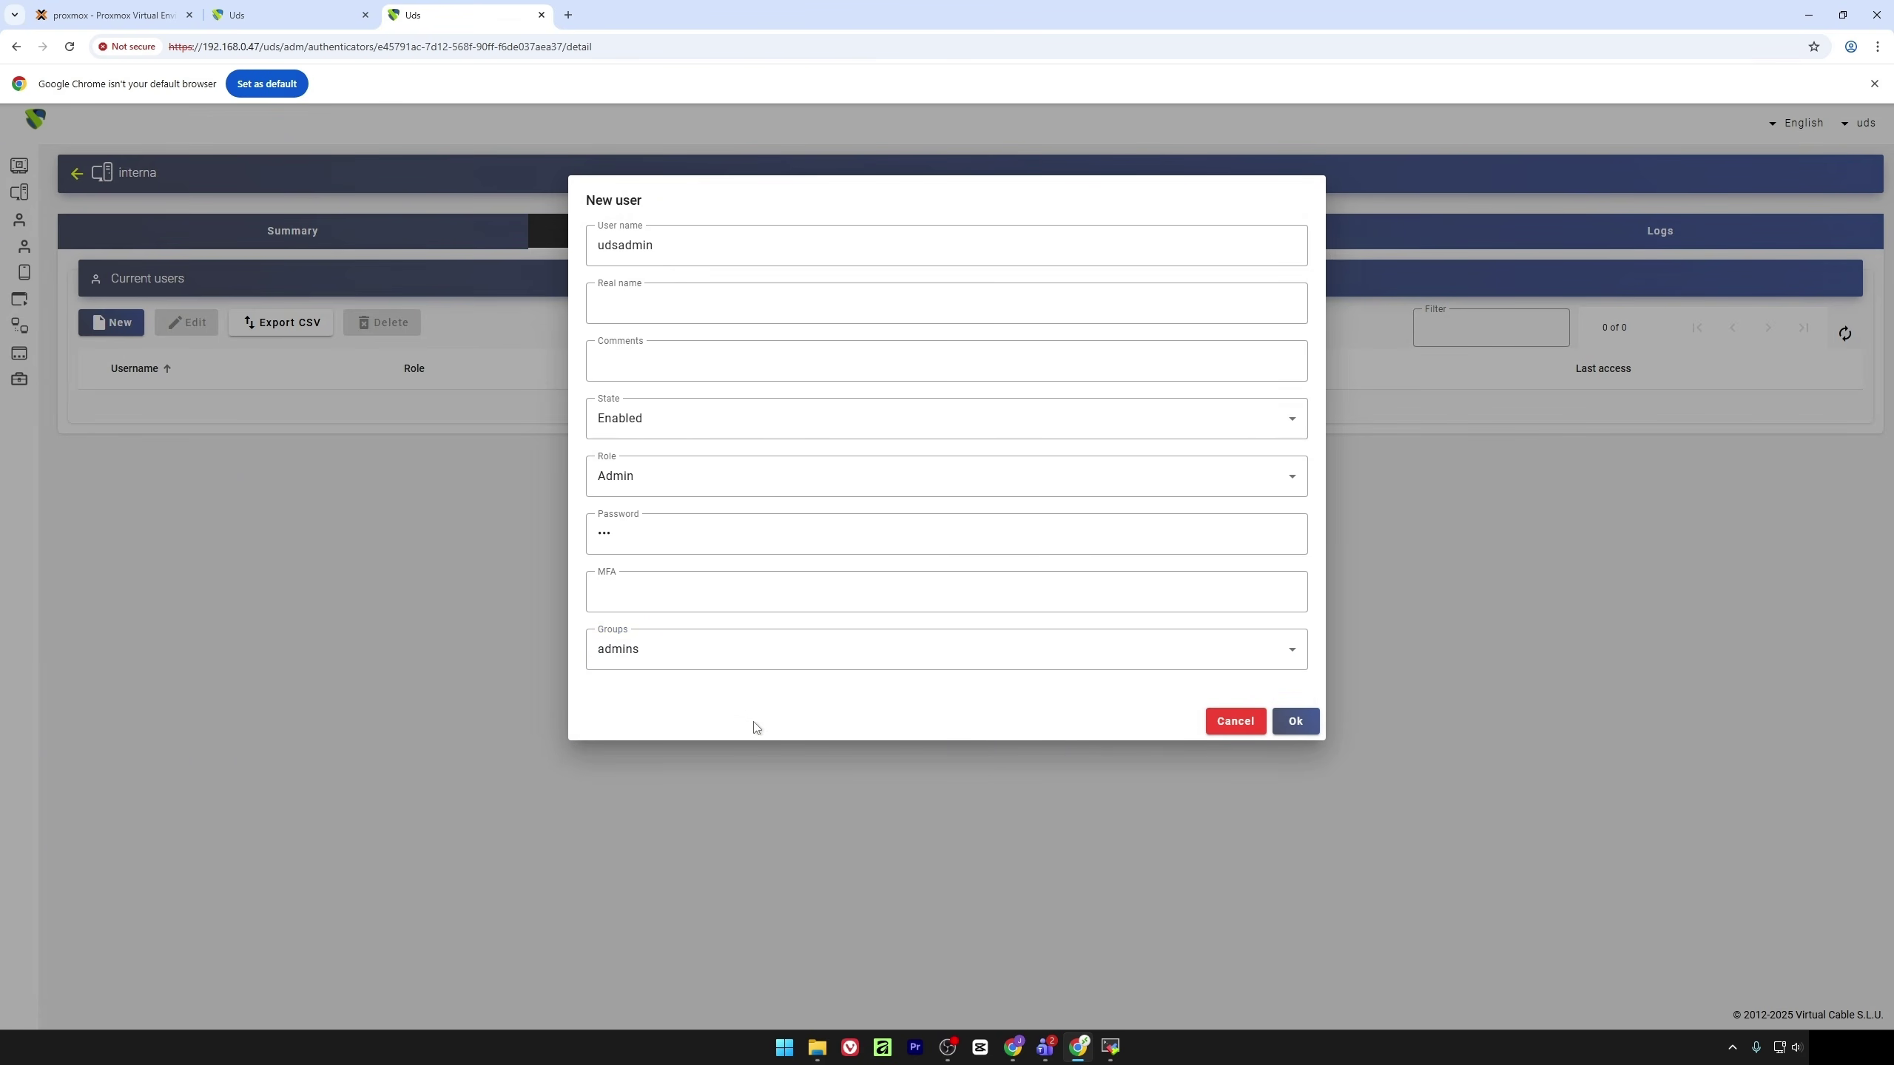
left_click(1304, 722)
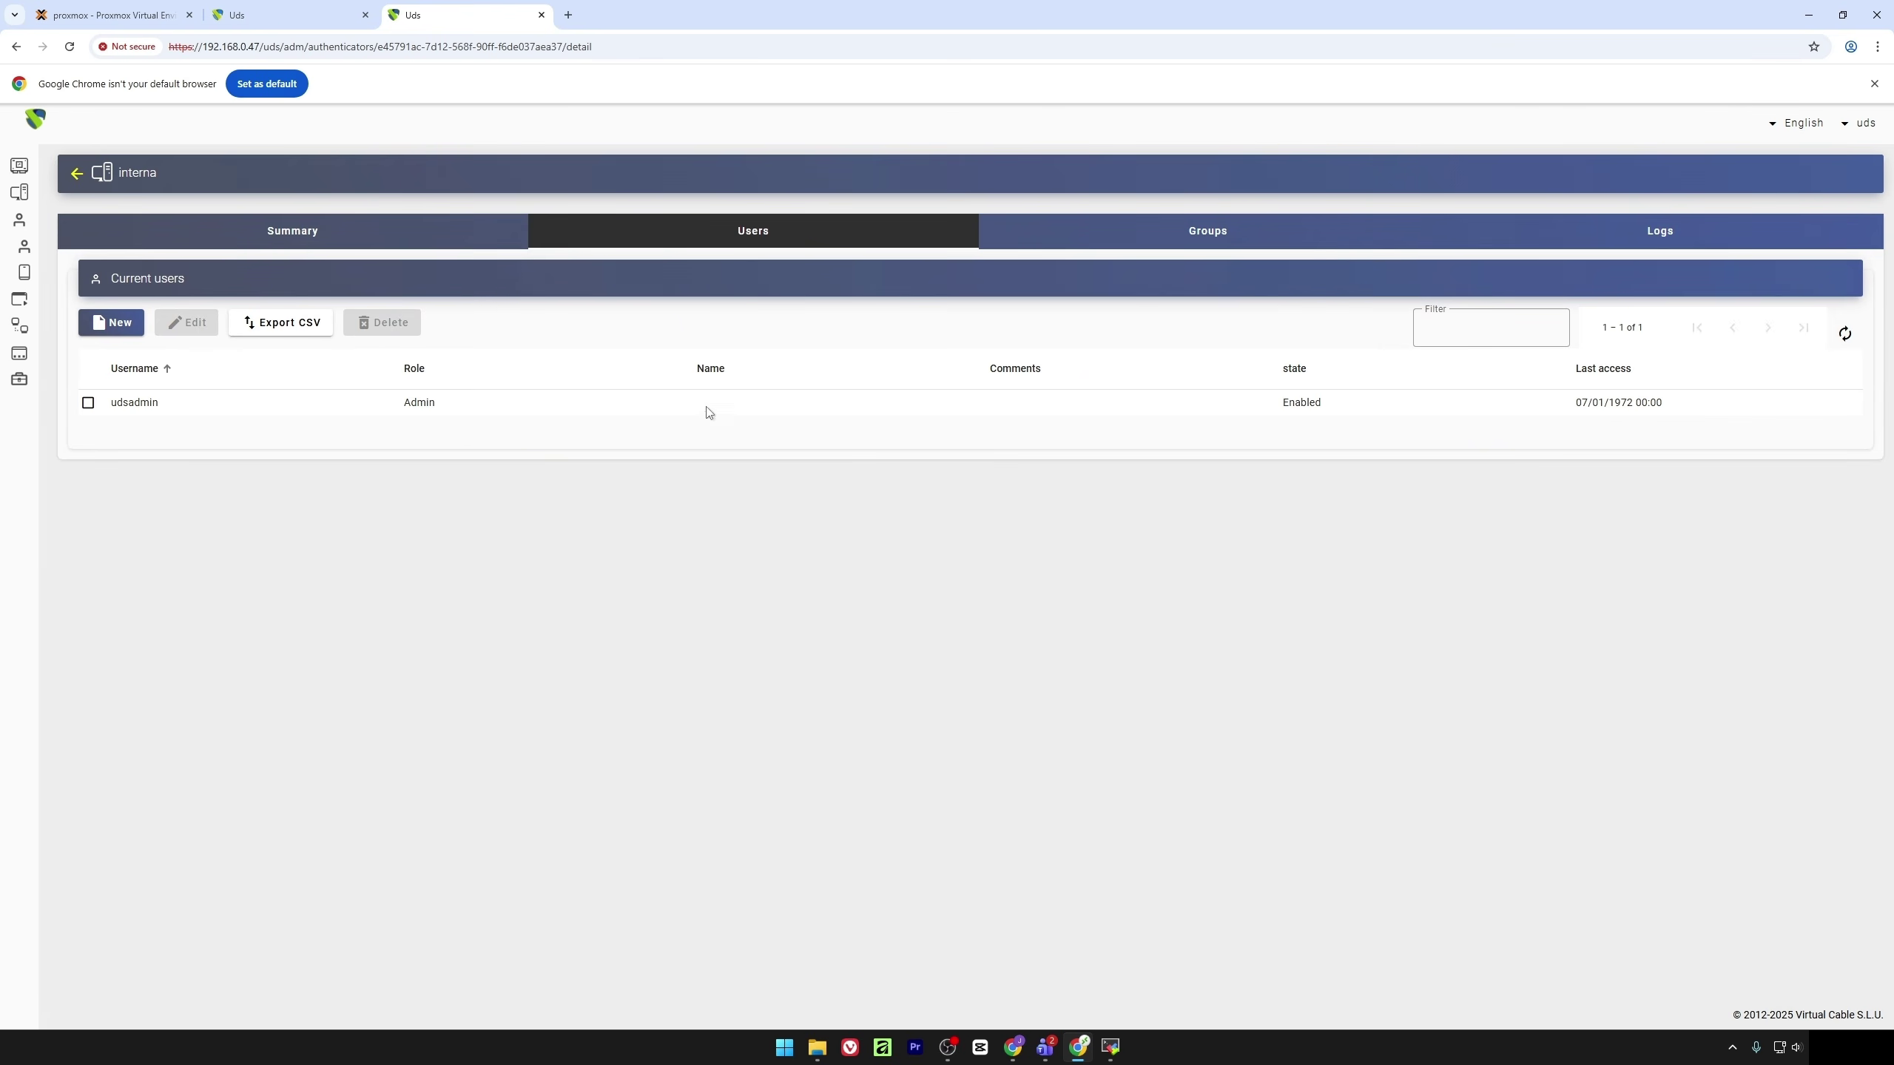
left_click(149, 10)
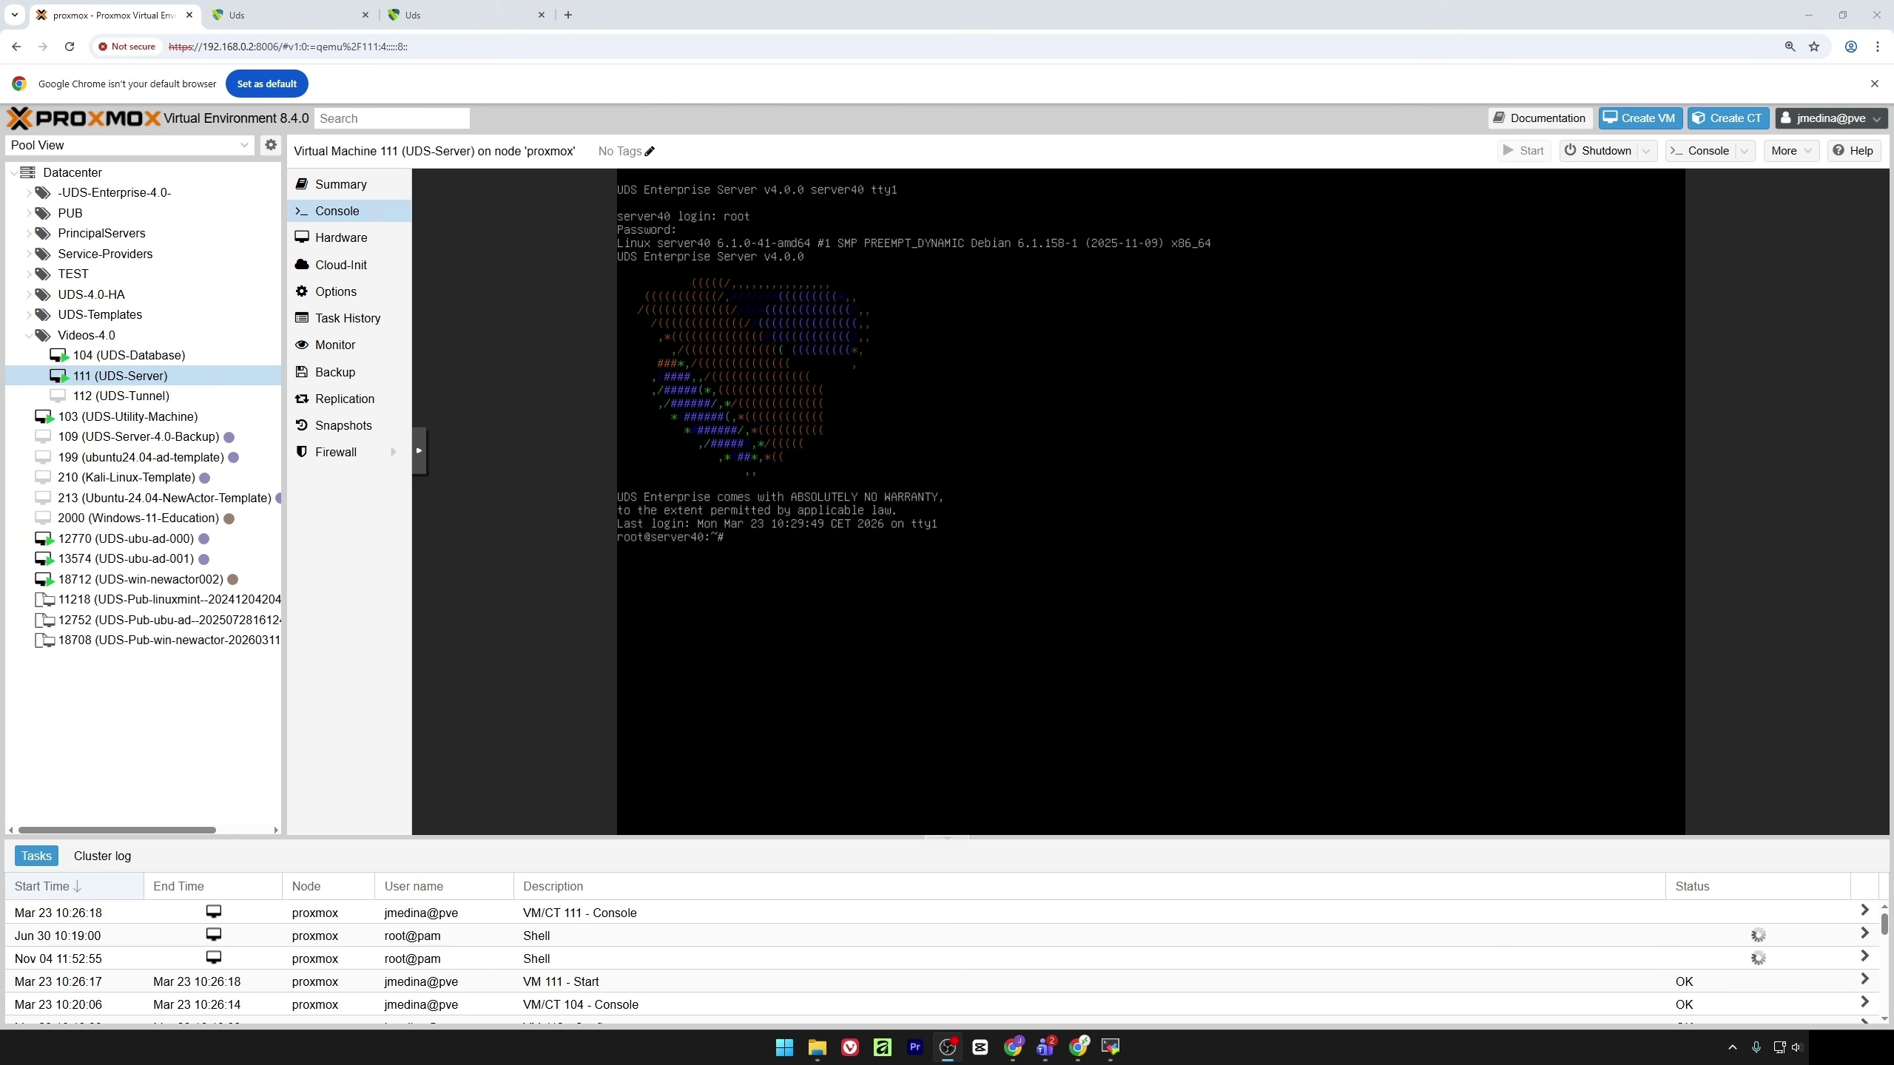
Start VM 112 (UDS-Tunnel) to bring up its setup address and code
left_click(222, 402)
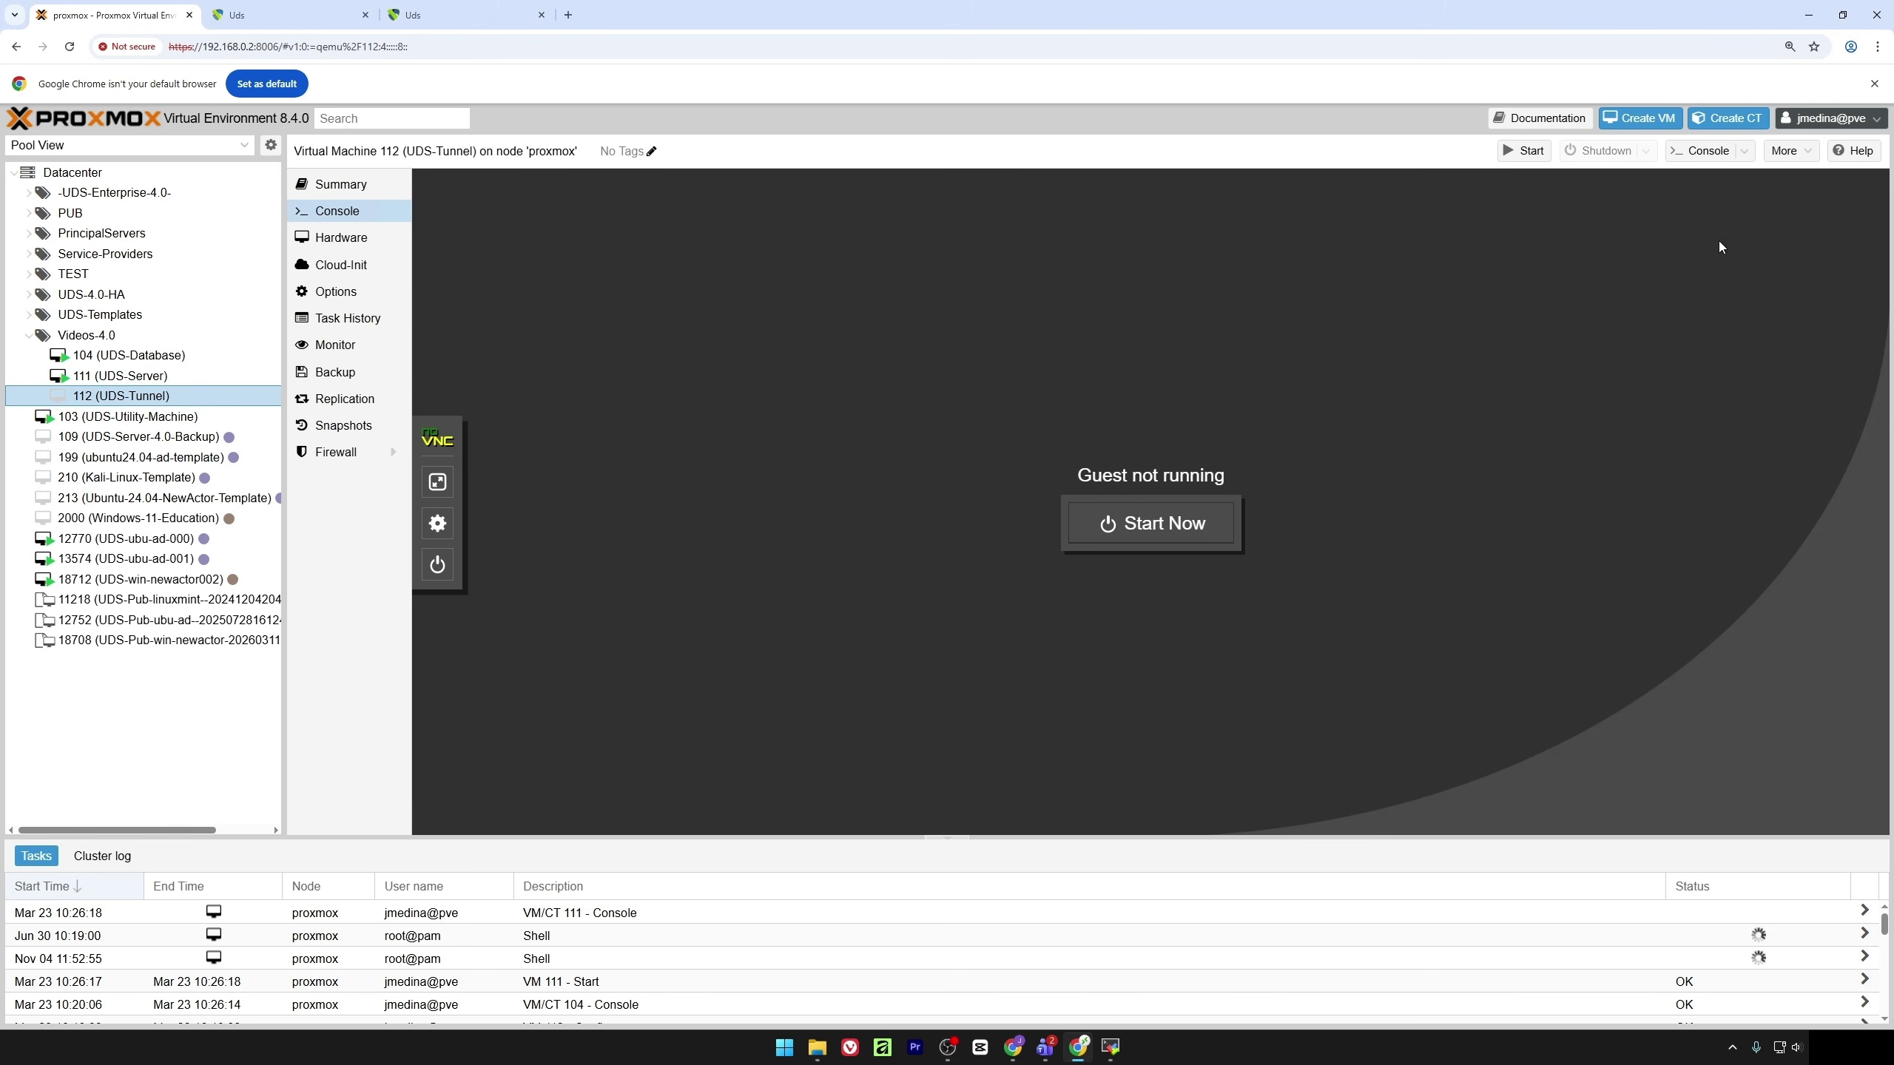
left_click(1523, 151)
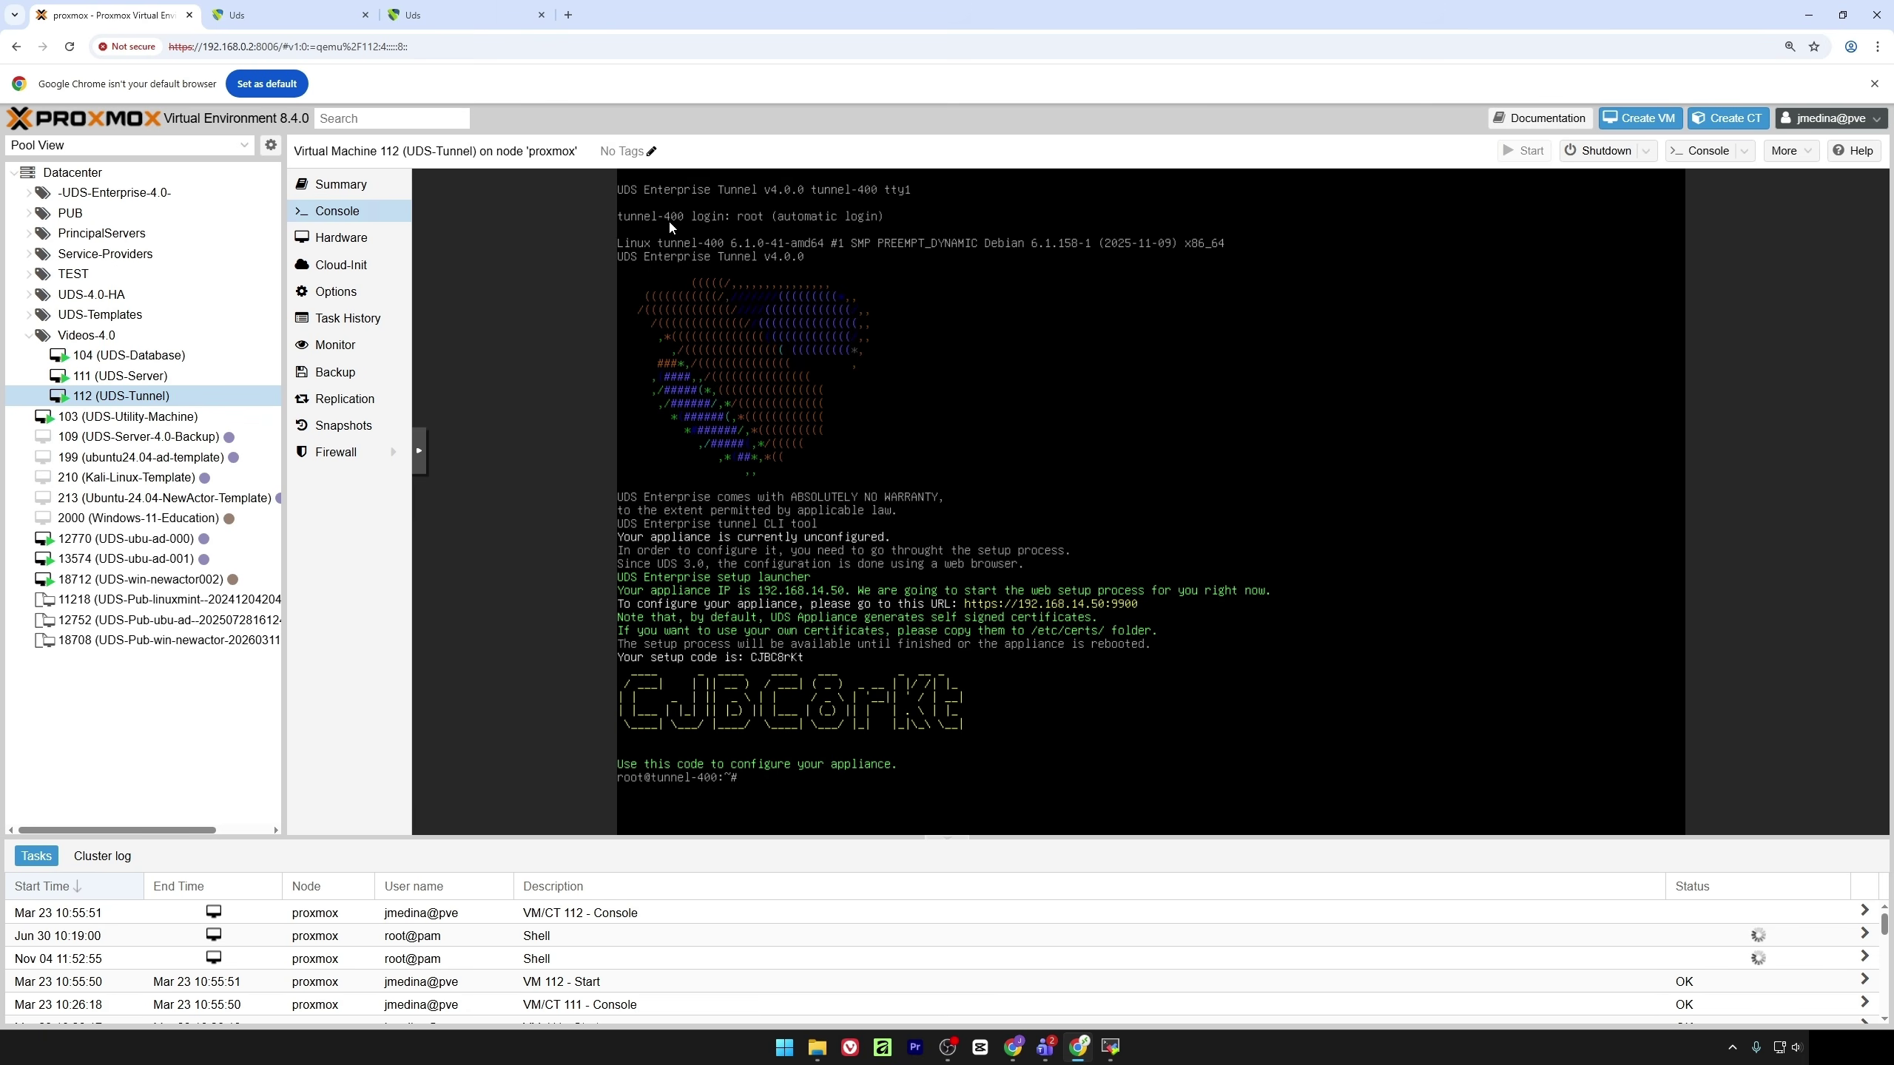
left_click(568, 14)
type("192")
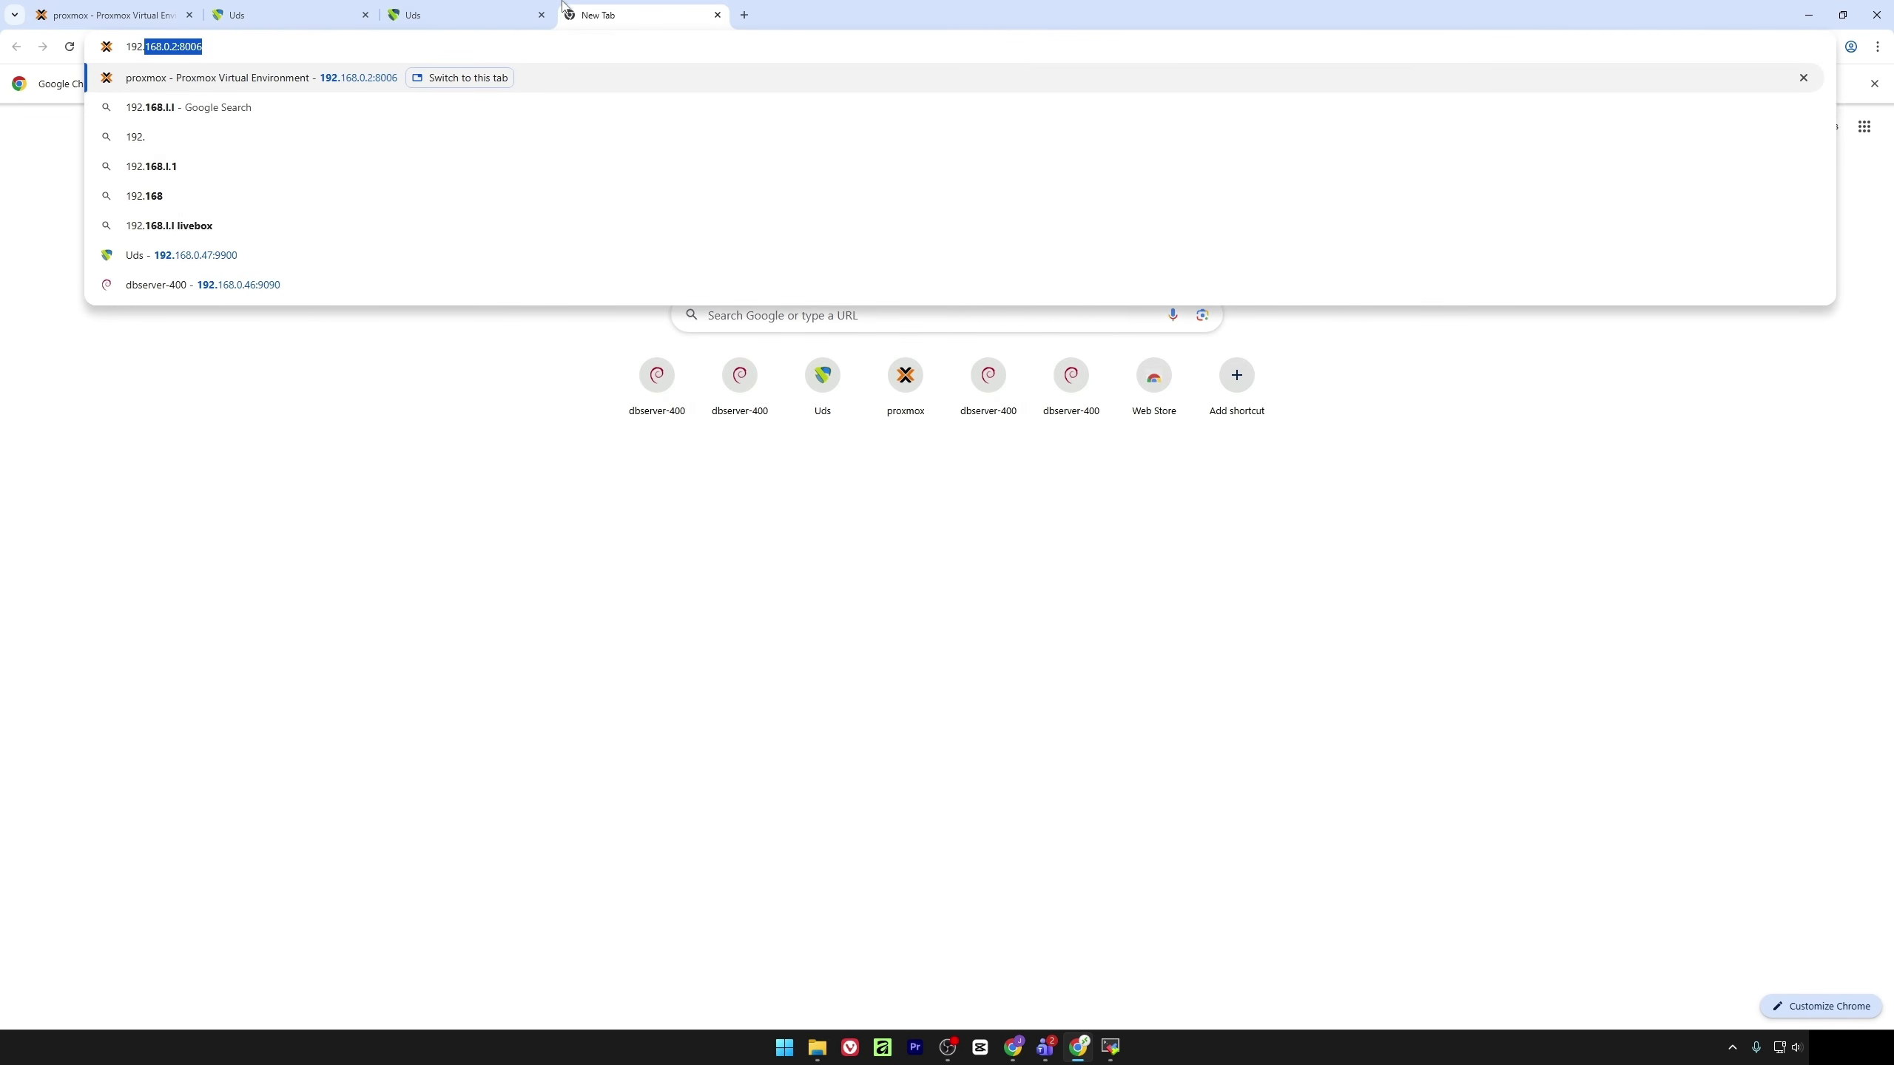
type(".168.15")
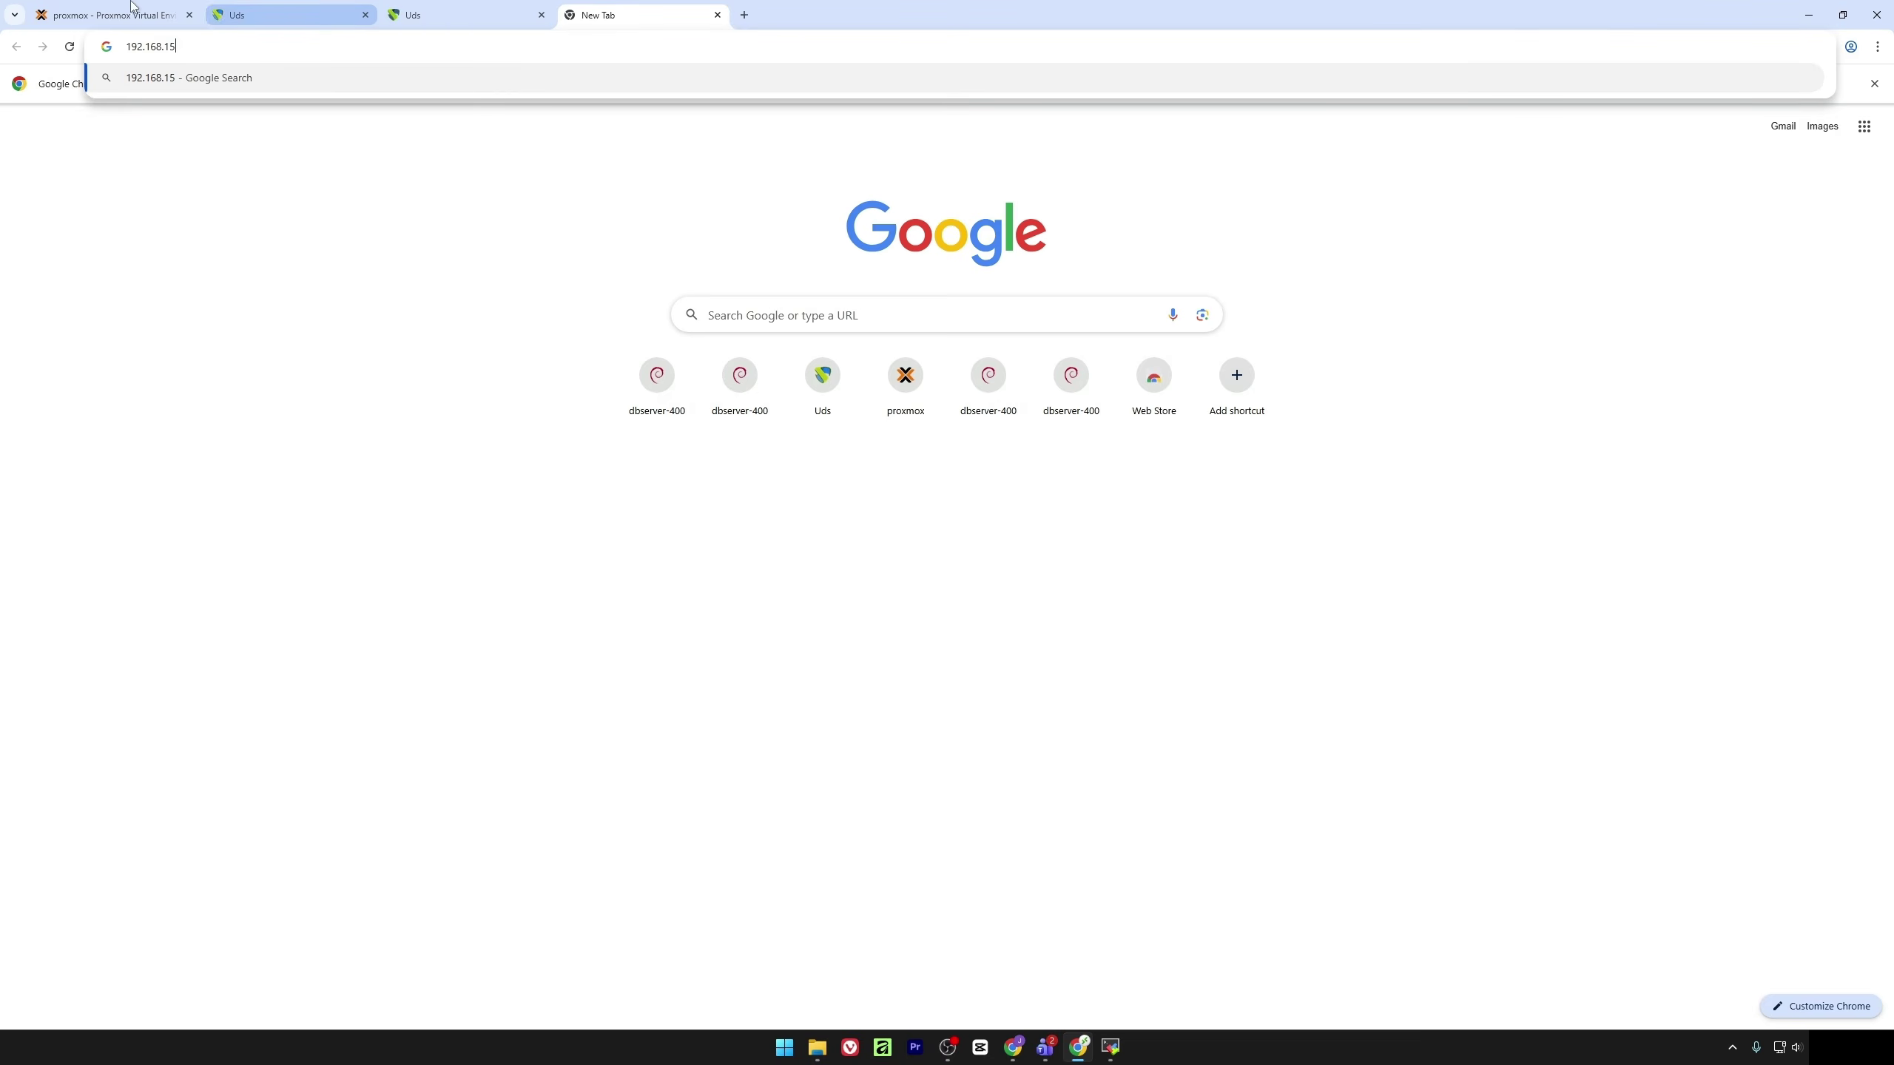
left_click(111, 15)
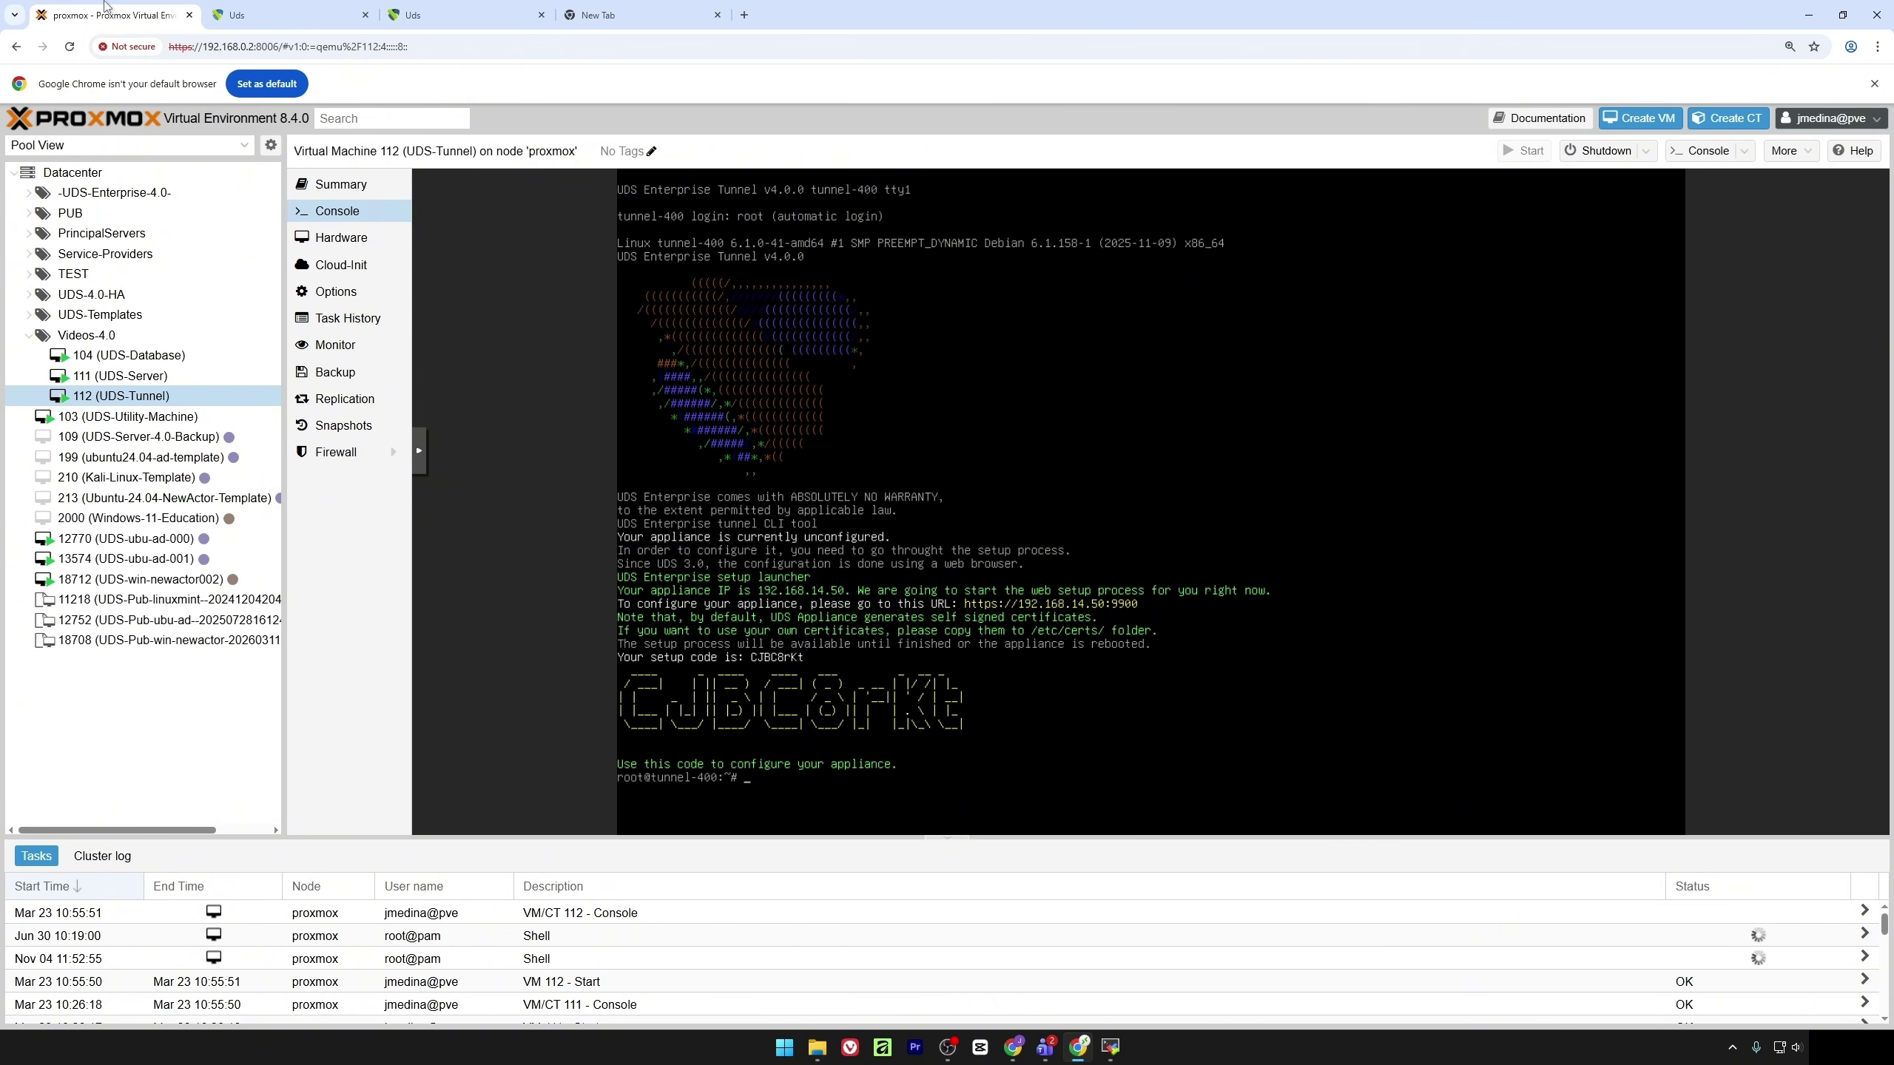
left_click(600, 14)
type("4.")
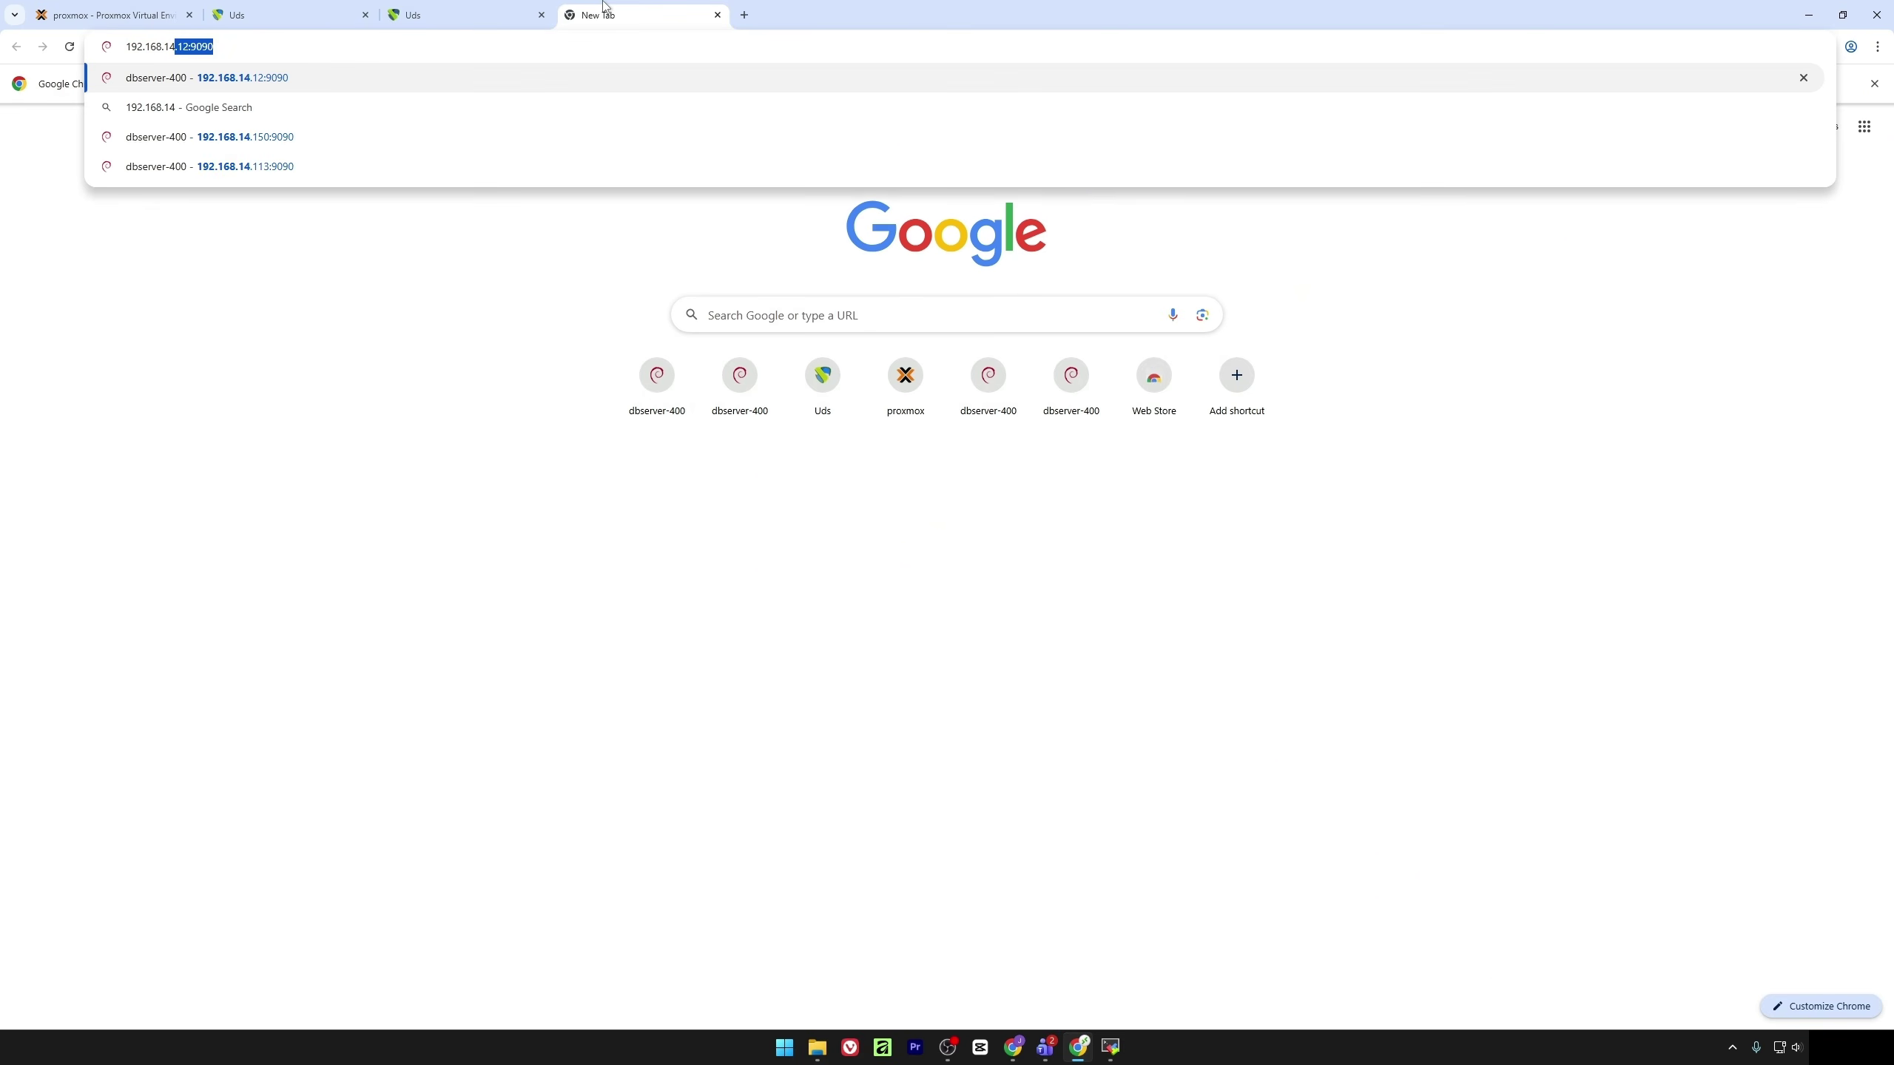
type("50")
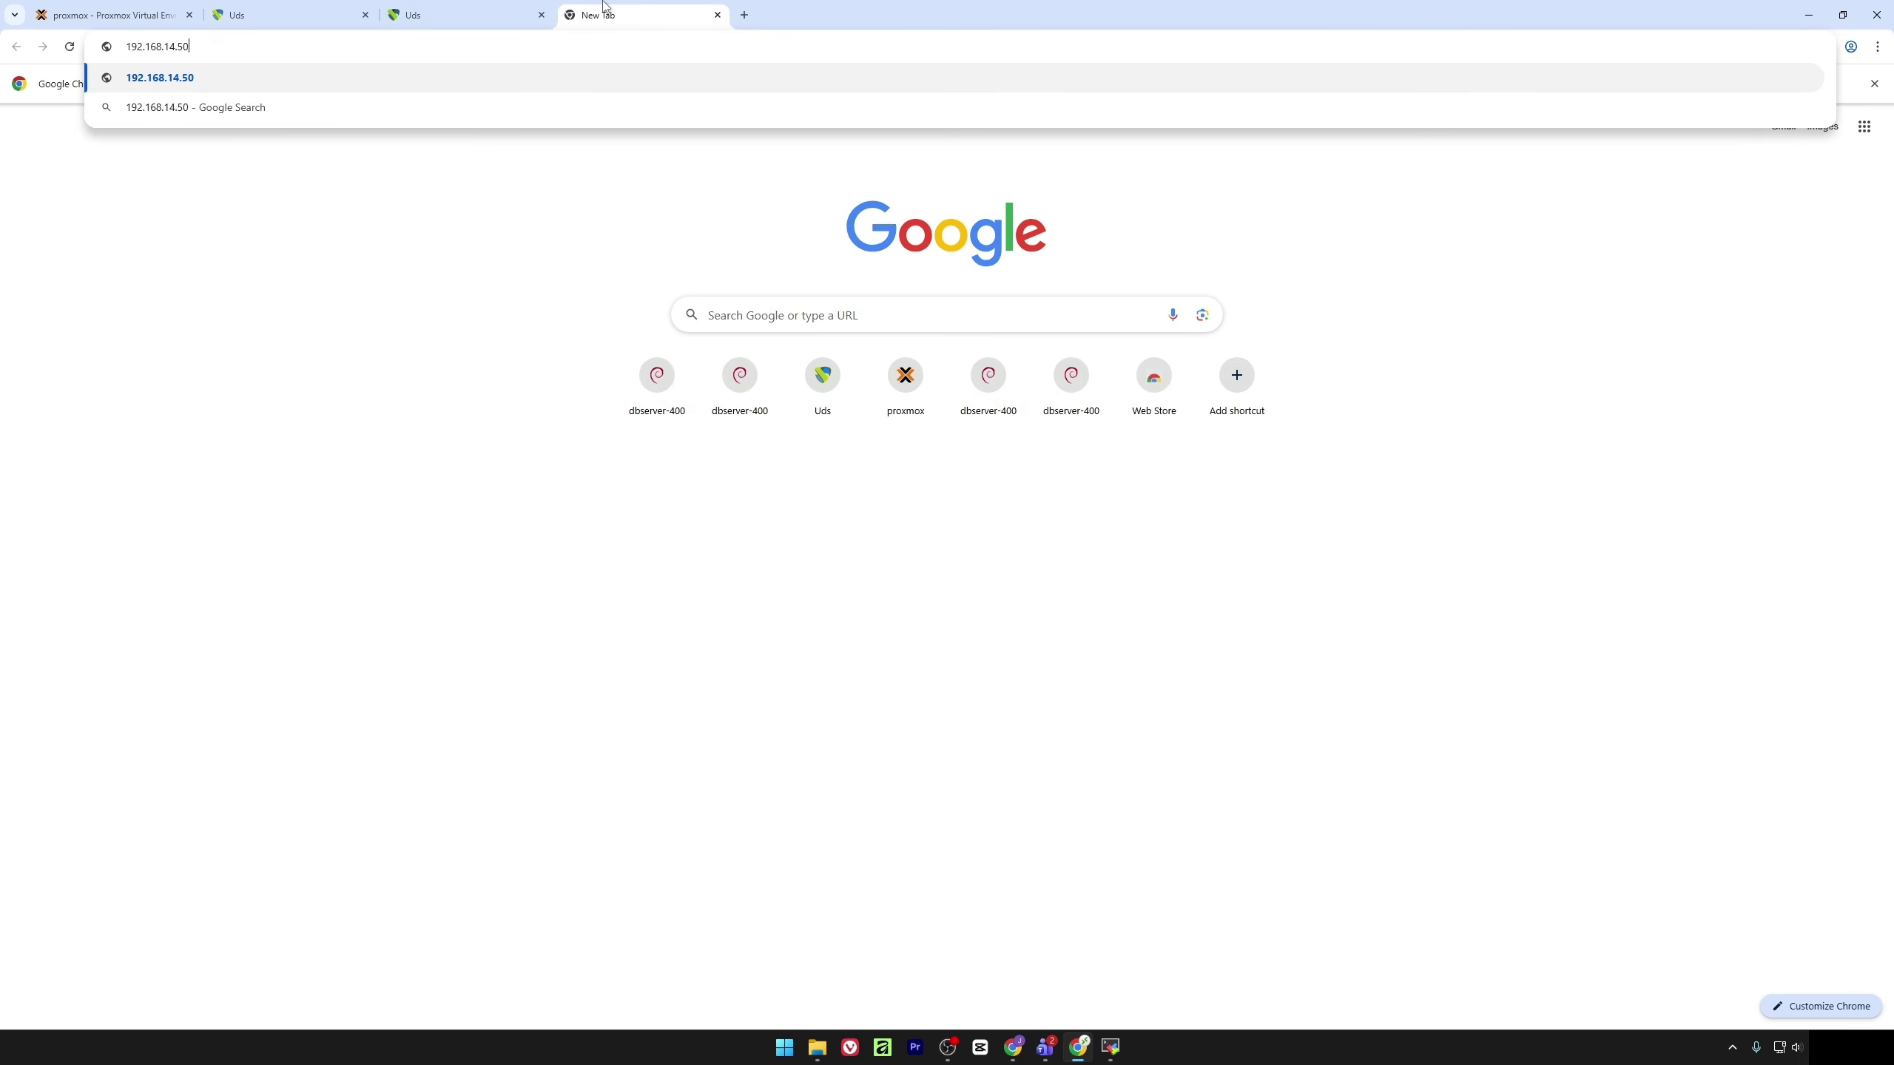
type(":9900")
key("Return")
left_click(131, 48)
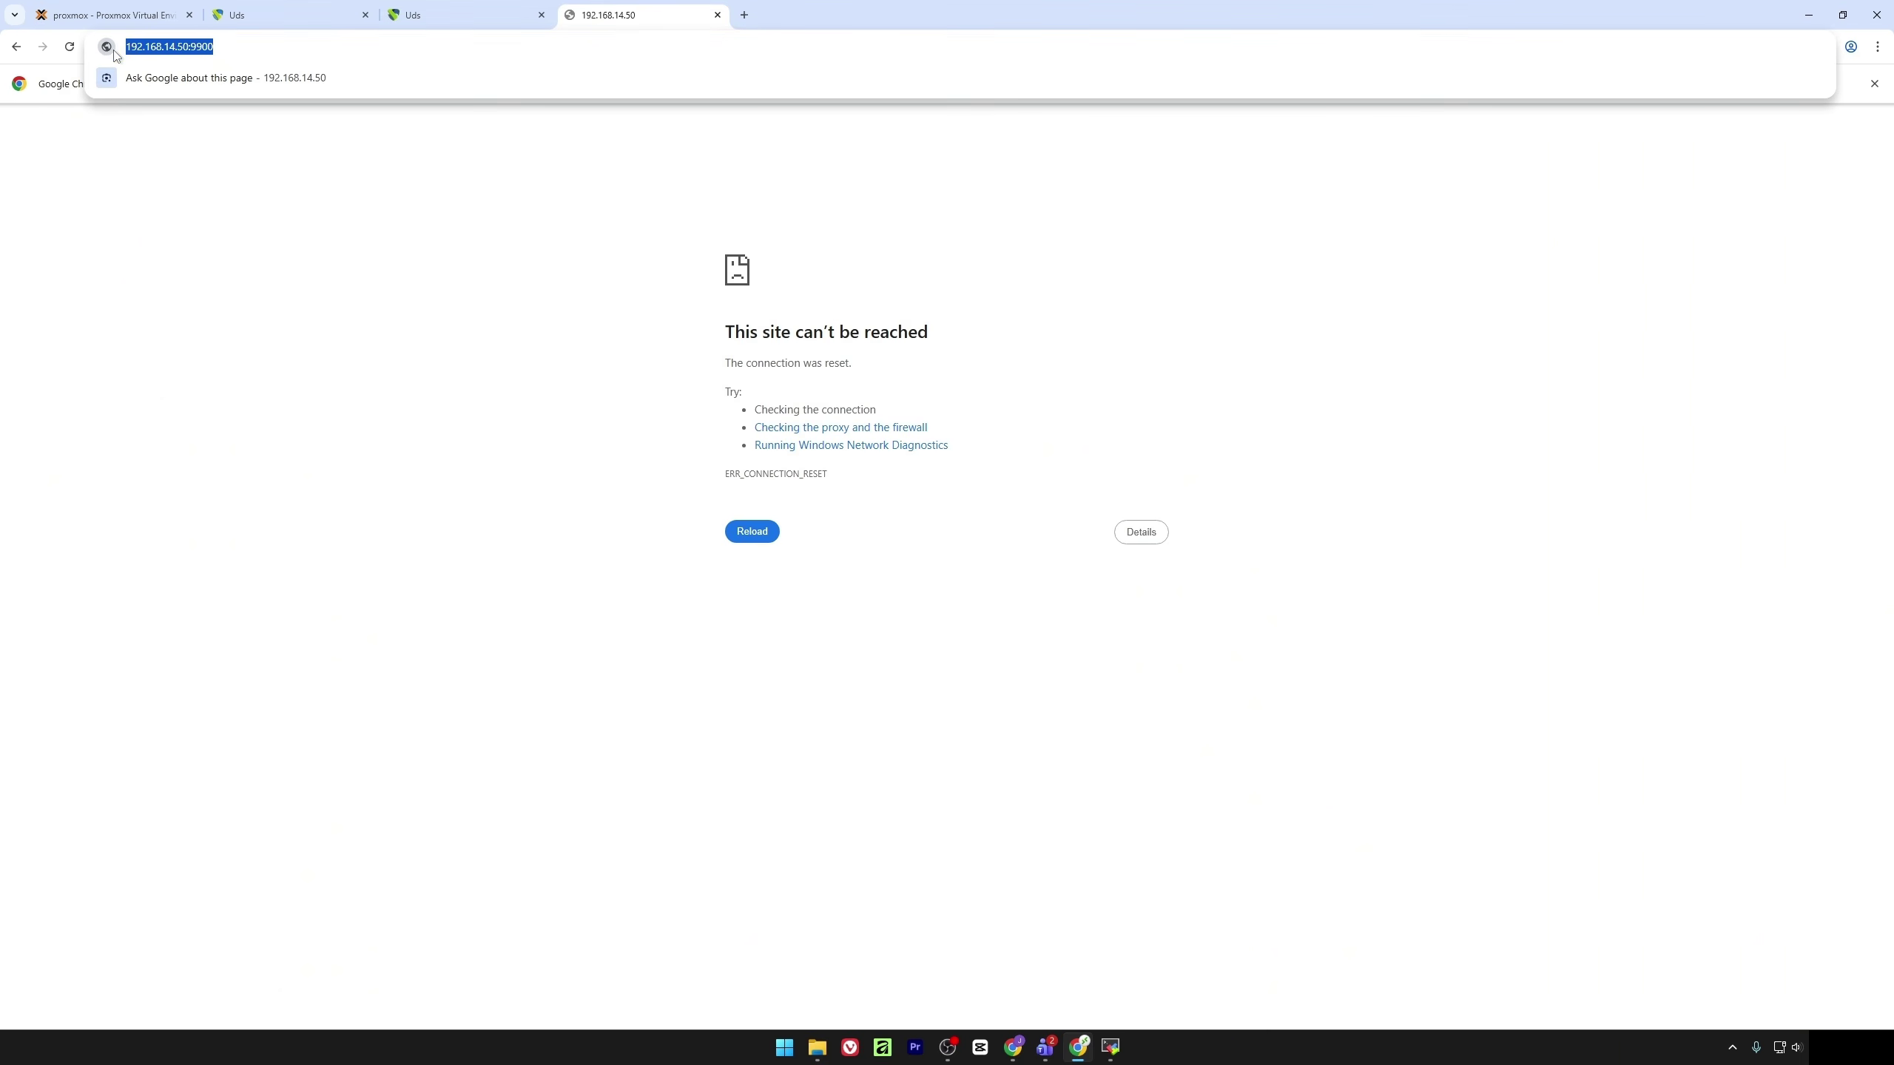
left_click(131, 48)
type("https:")
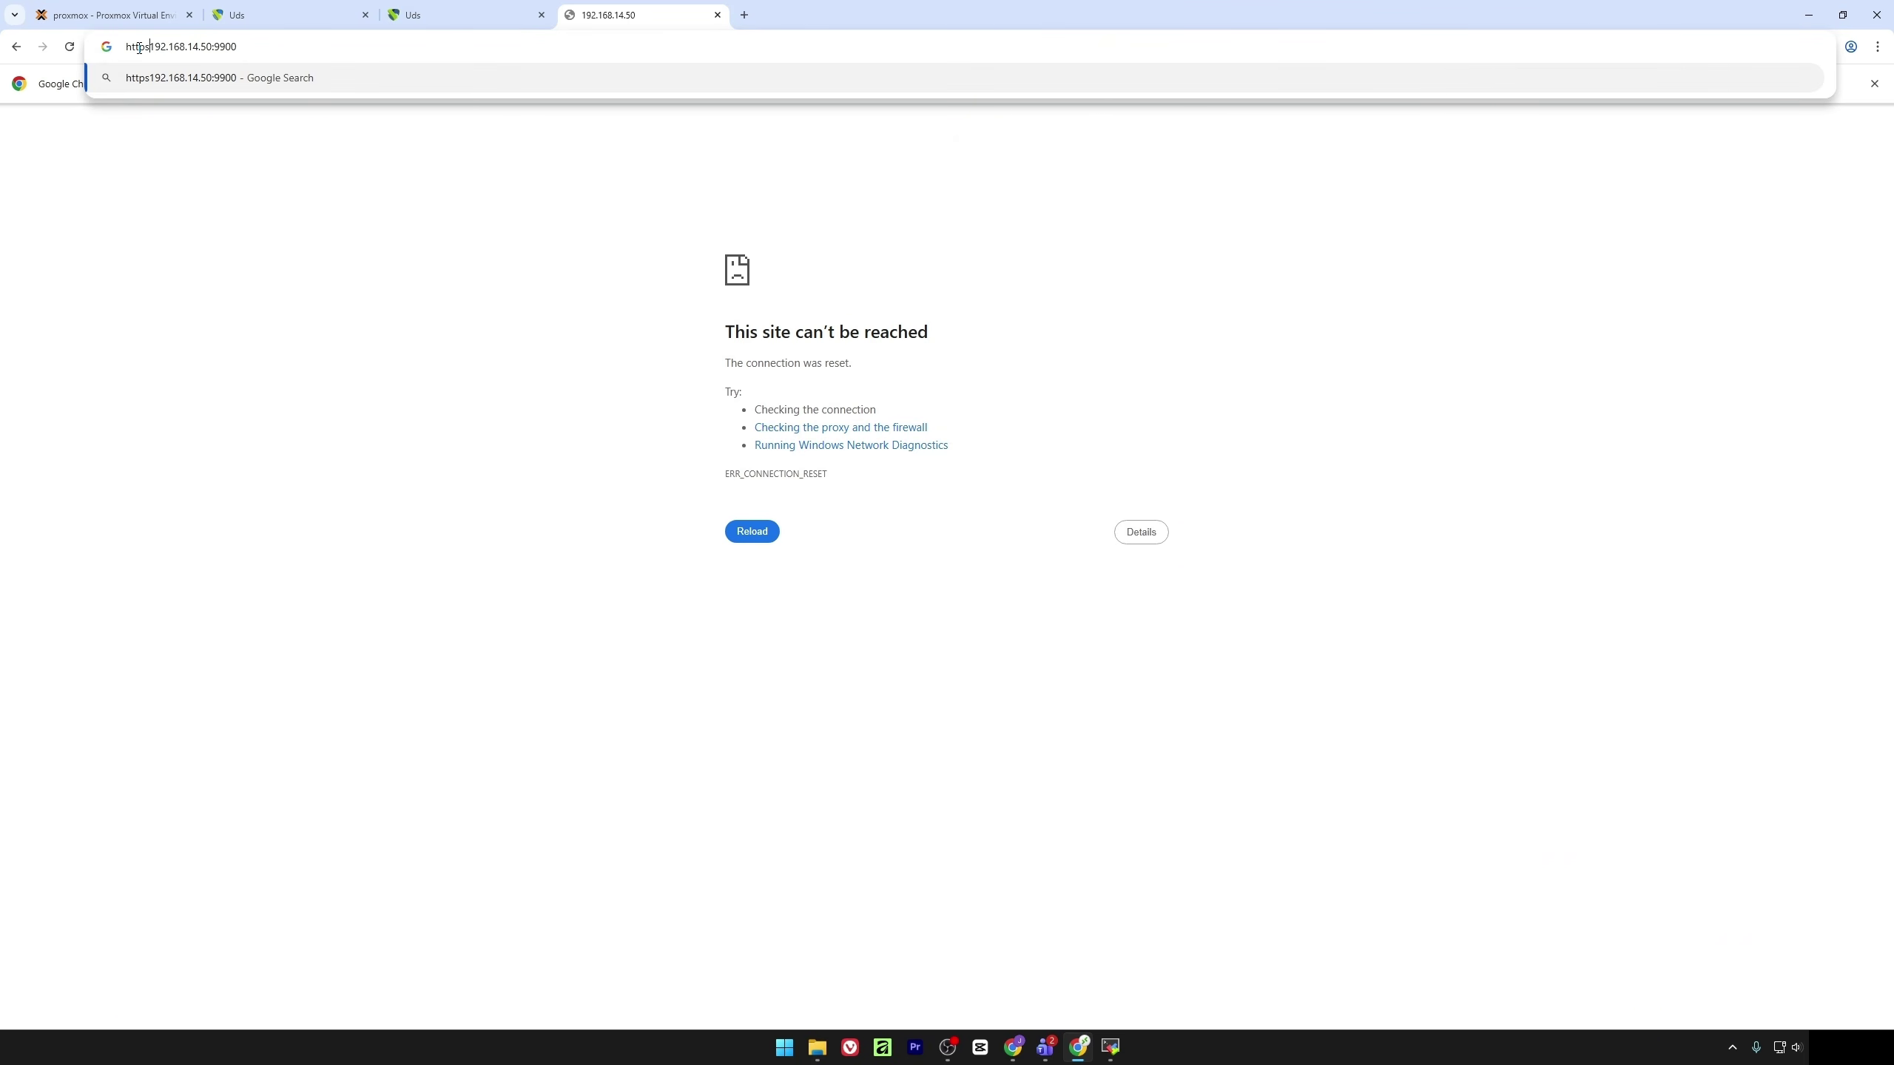
type("//")
key("Return")
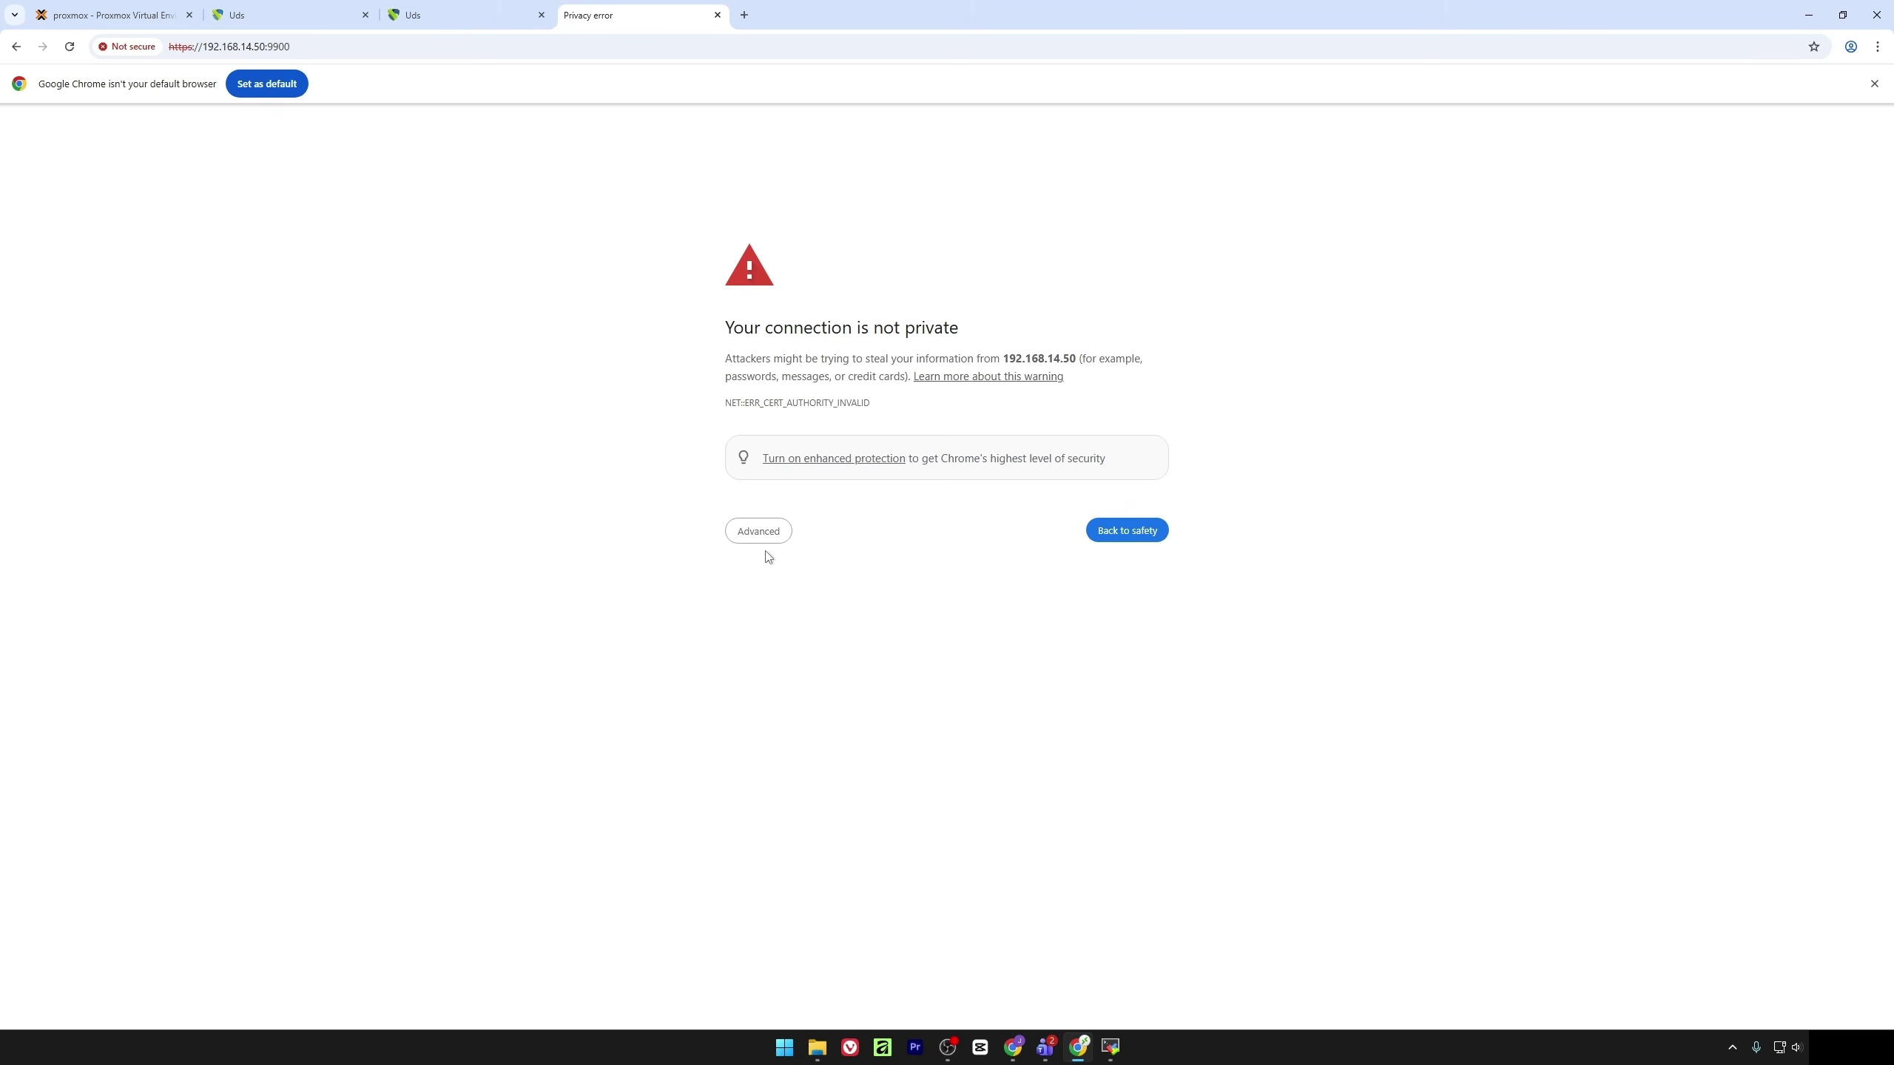
left_click(762, 542)
left_click(817, 645)
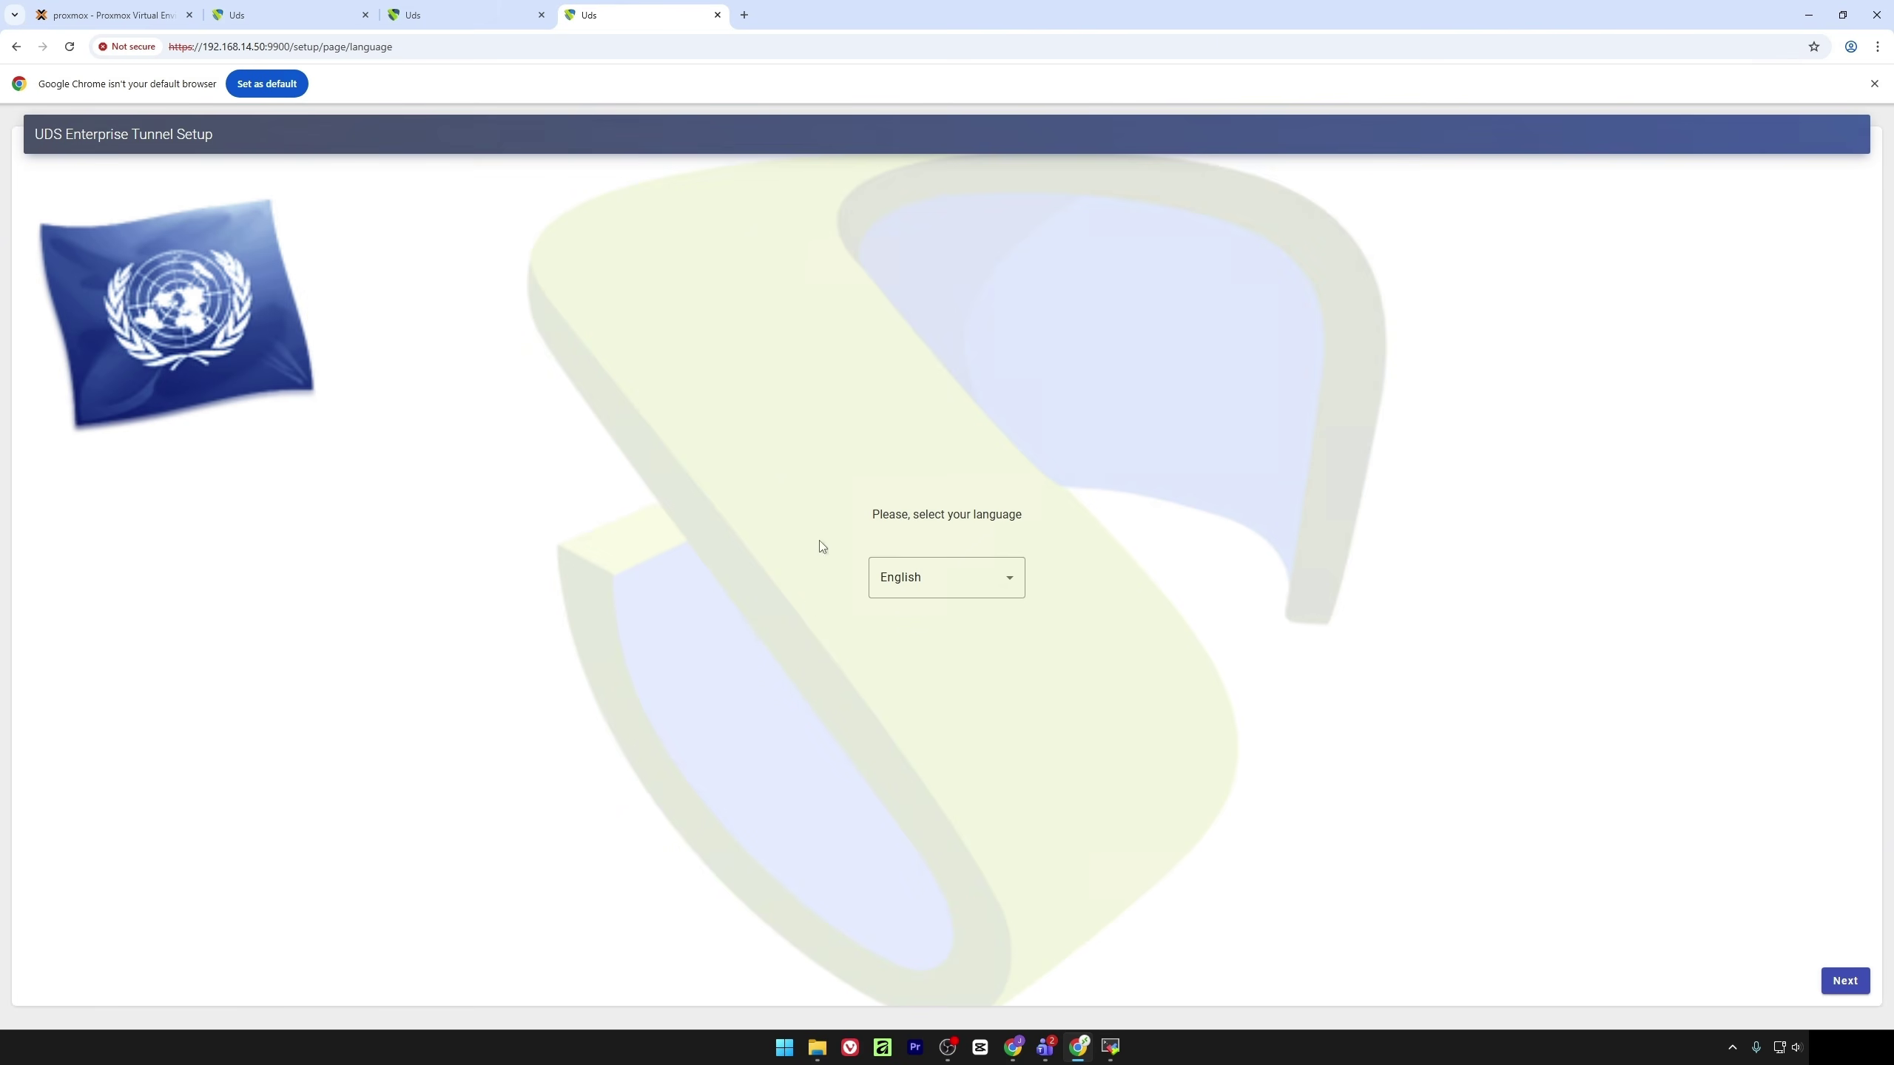
Keep English and move past the welcome and licence pages to the networking settings
left_click(1845, 983)
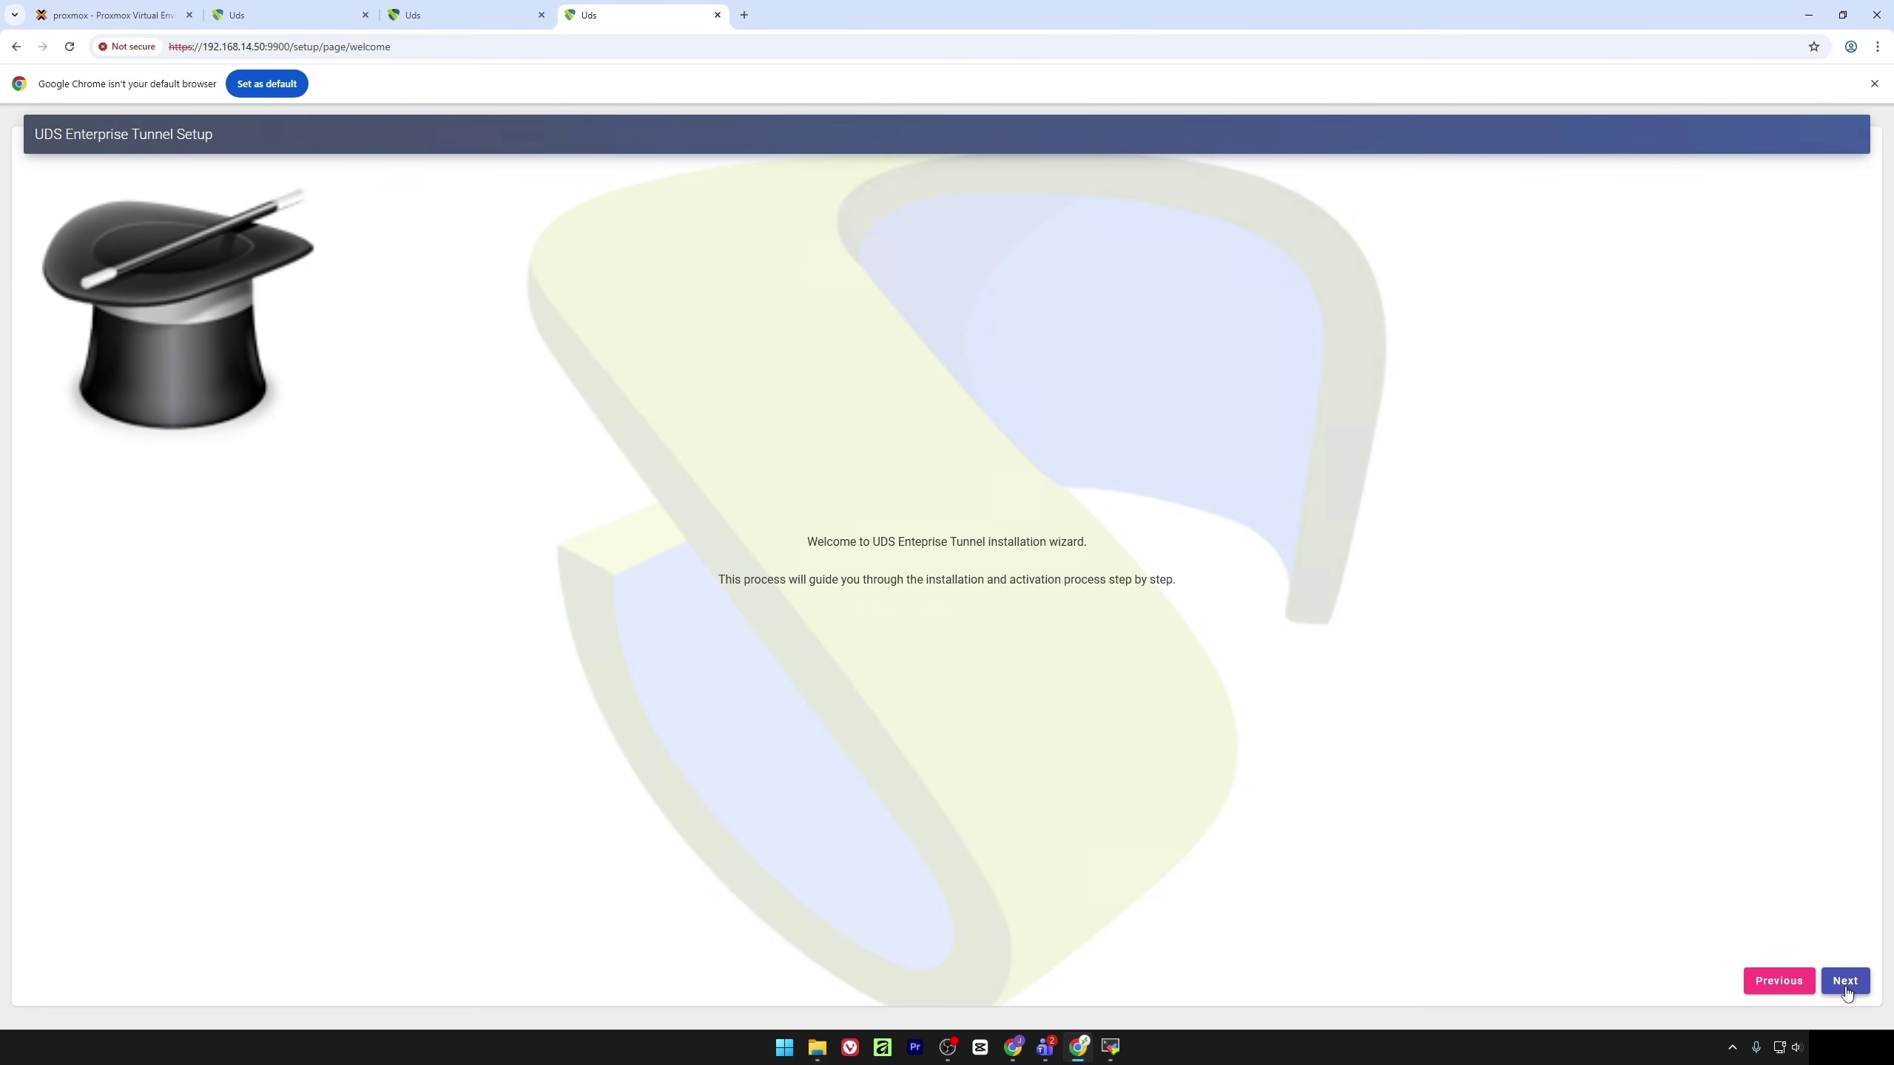
left_click(1845, 982)
left_click(1844, 982)
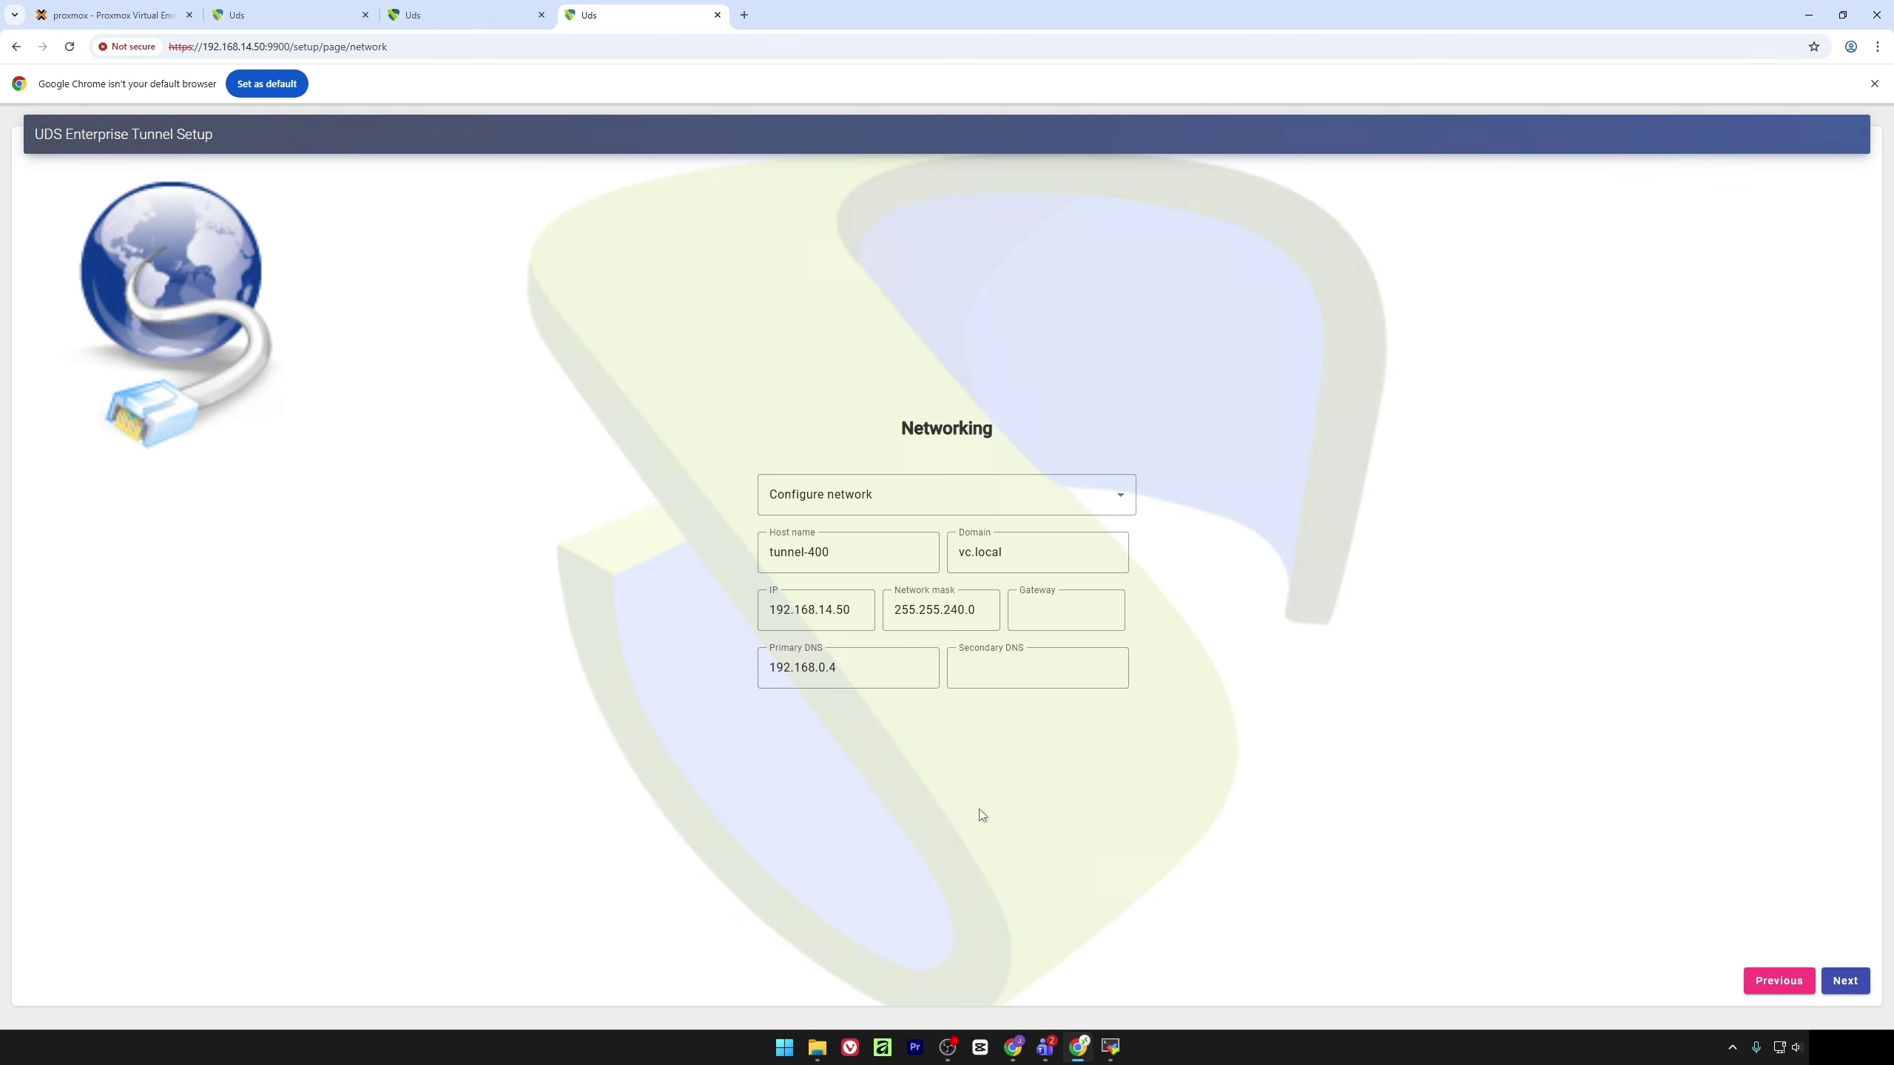
Change the IP to 192.168.0.48 and the gateway to 192.168.0.1, then submit them
left_click(859, 610)
key("BackSpace")
key("BackSpace")
key("BackSpace")
type("0.48")
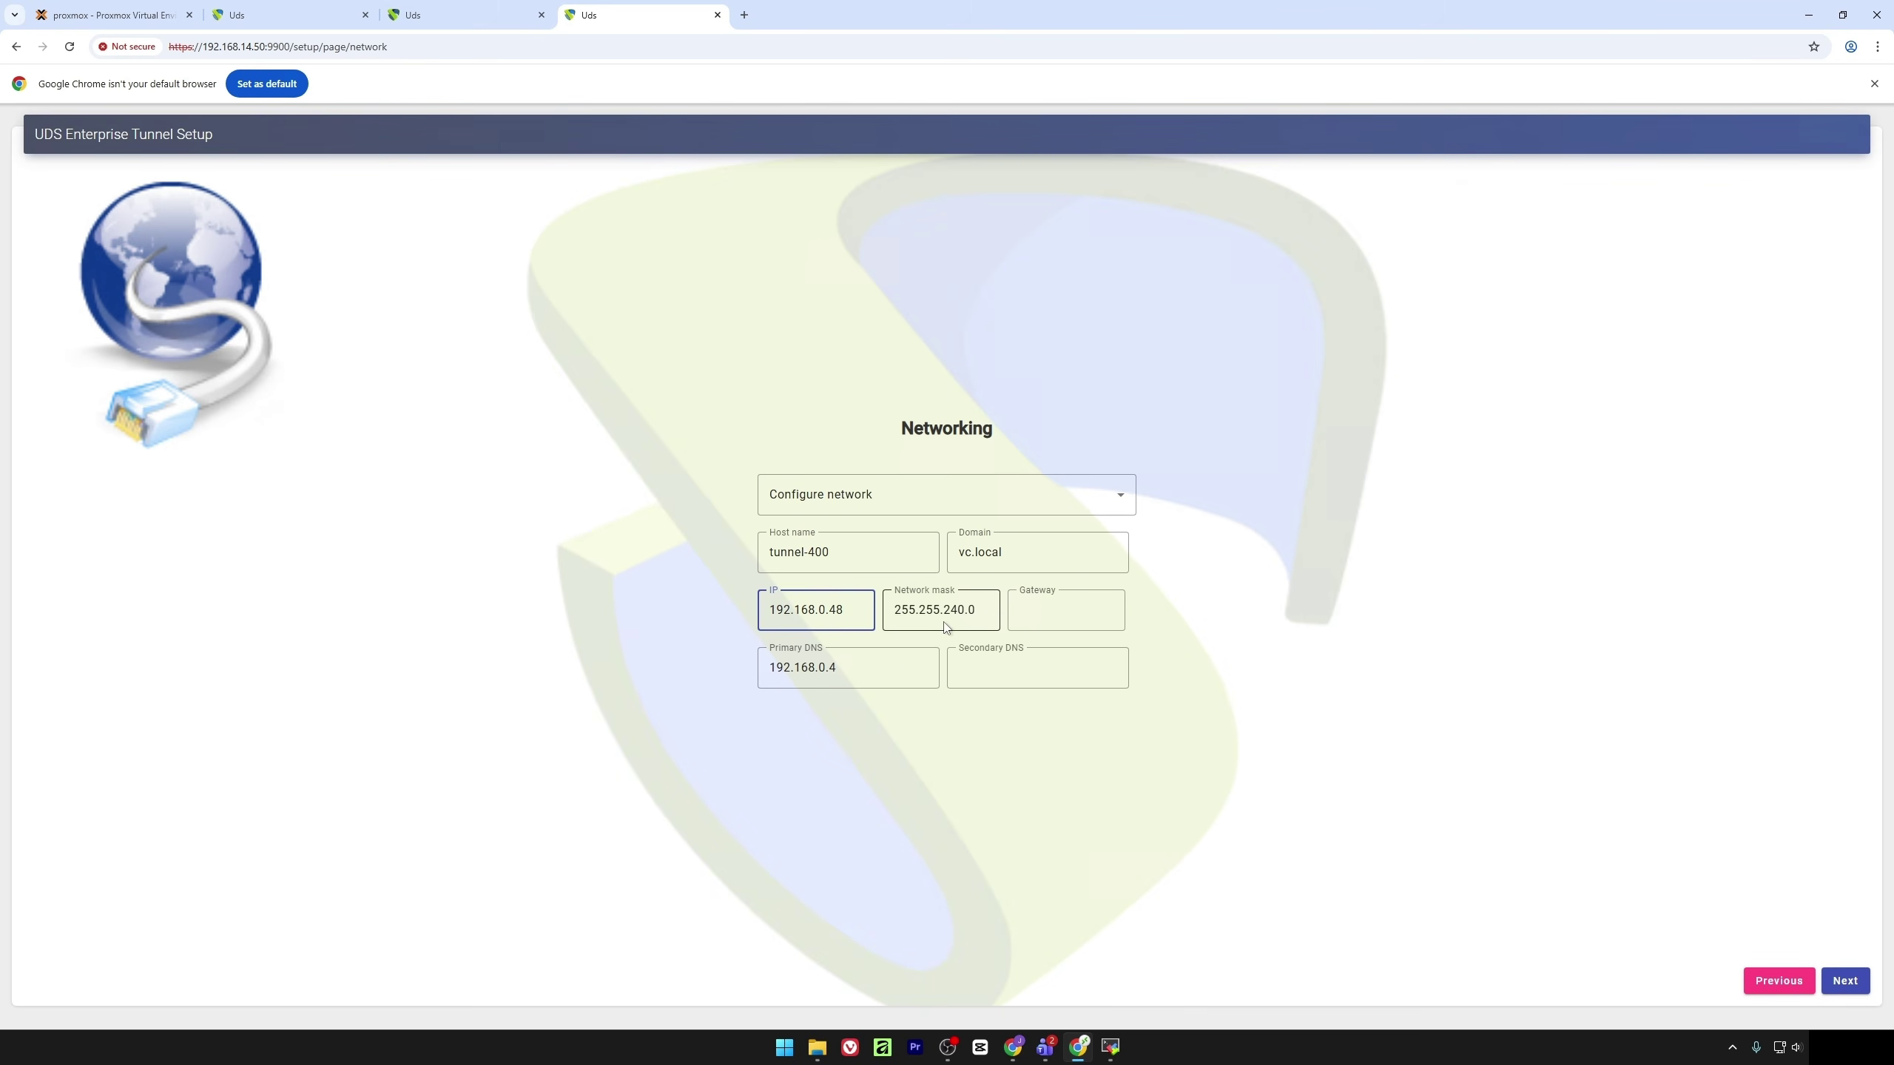
left_click(1033, 614)
type("1")
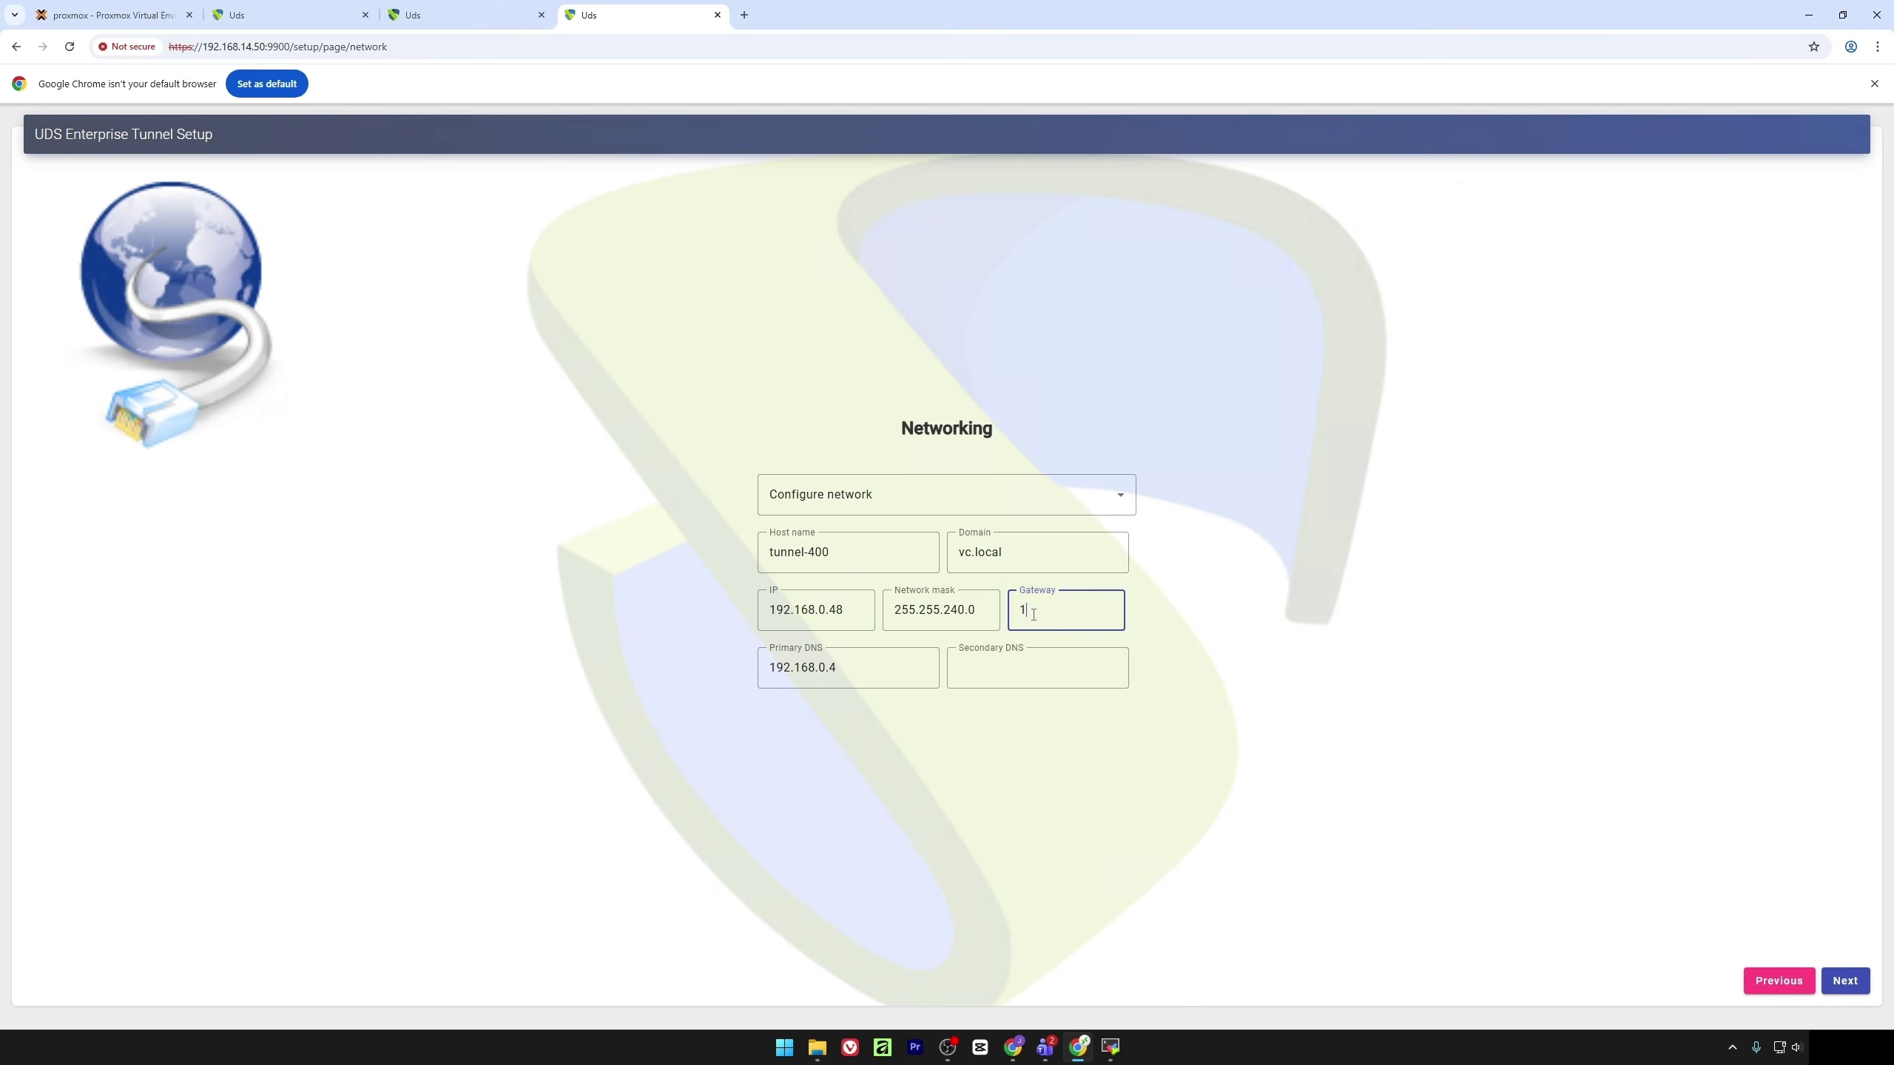
type("92.168.0.1")
left_click(1193, 613)
left_click(1835, 982)
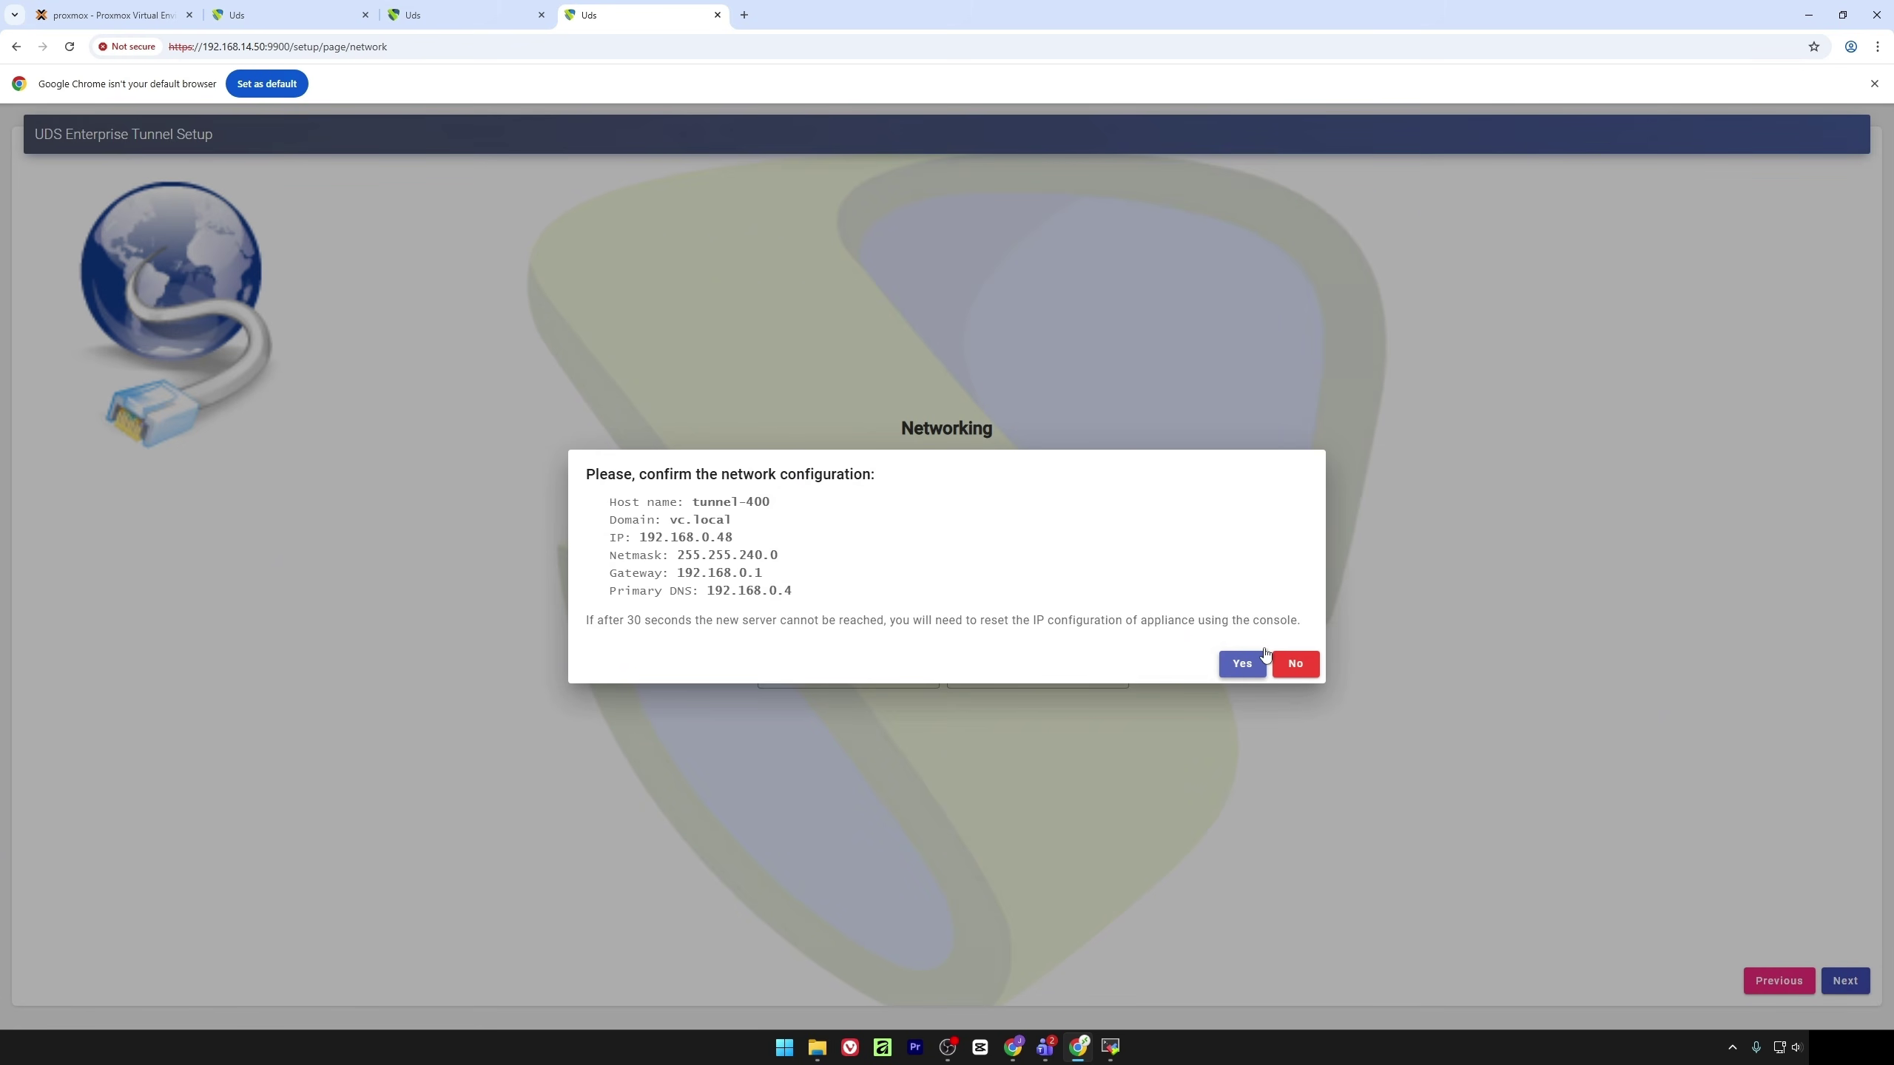
Confirm the network change, continue at 192.168.0.48, and enter the setup code shown in the VM console
left_click(1241, 665)
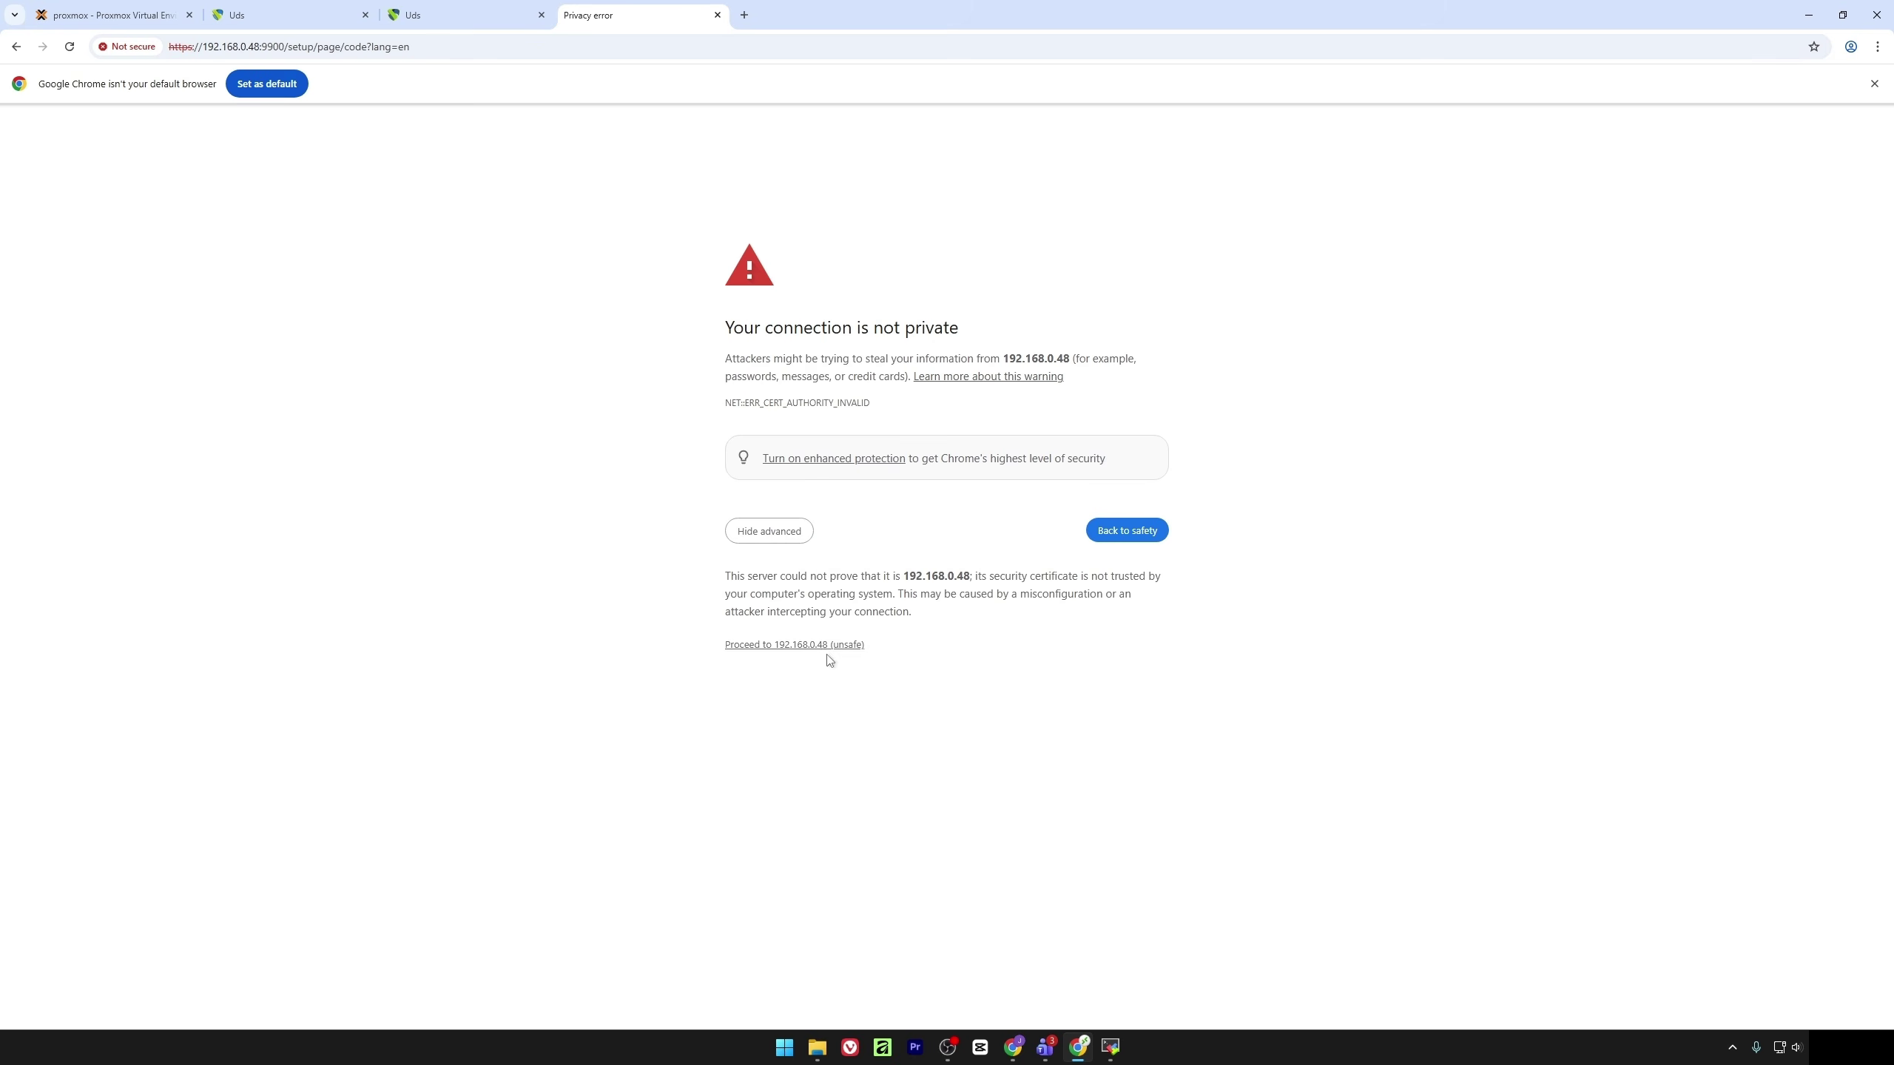
left_click(821, 645)
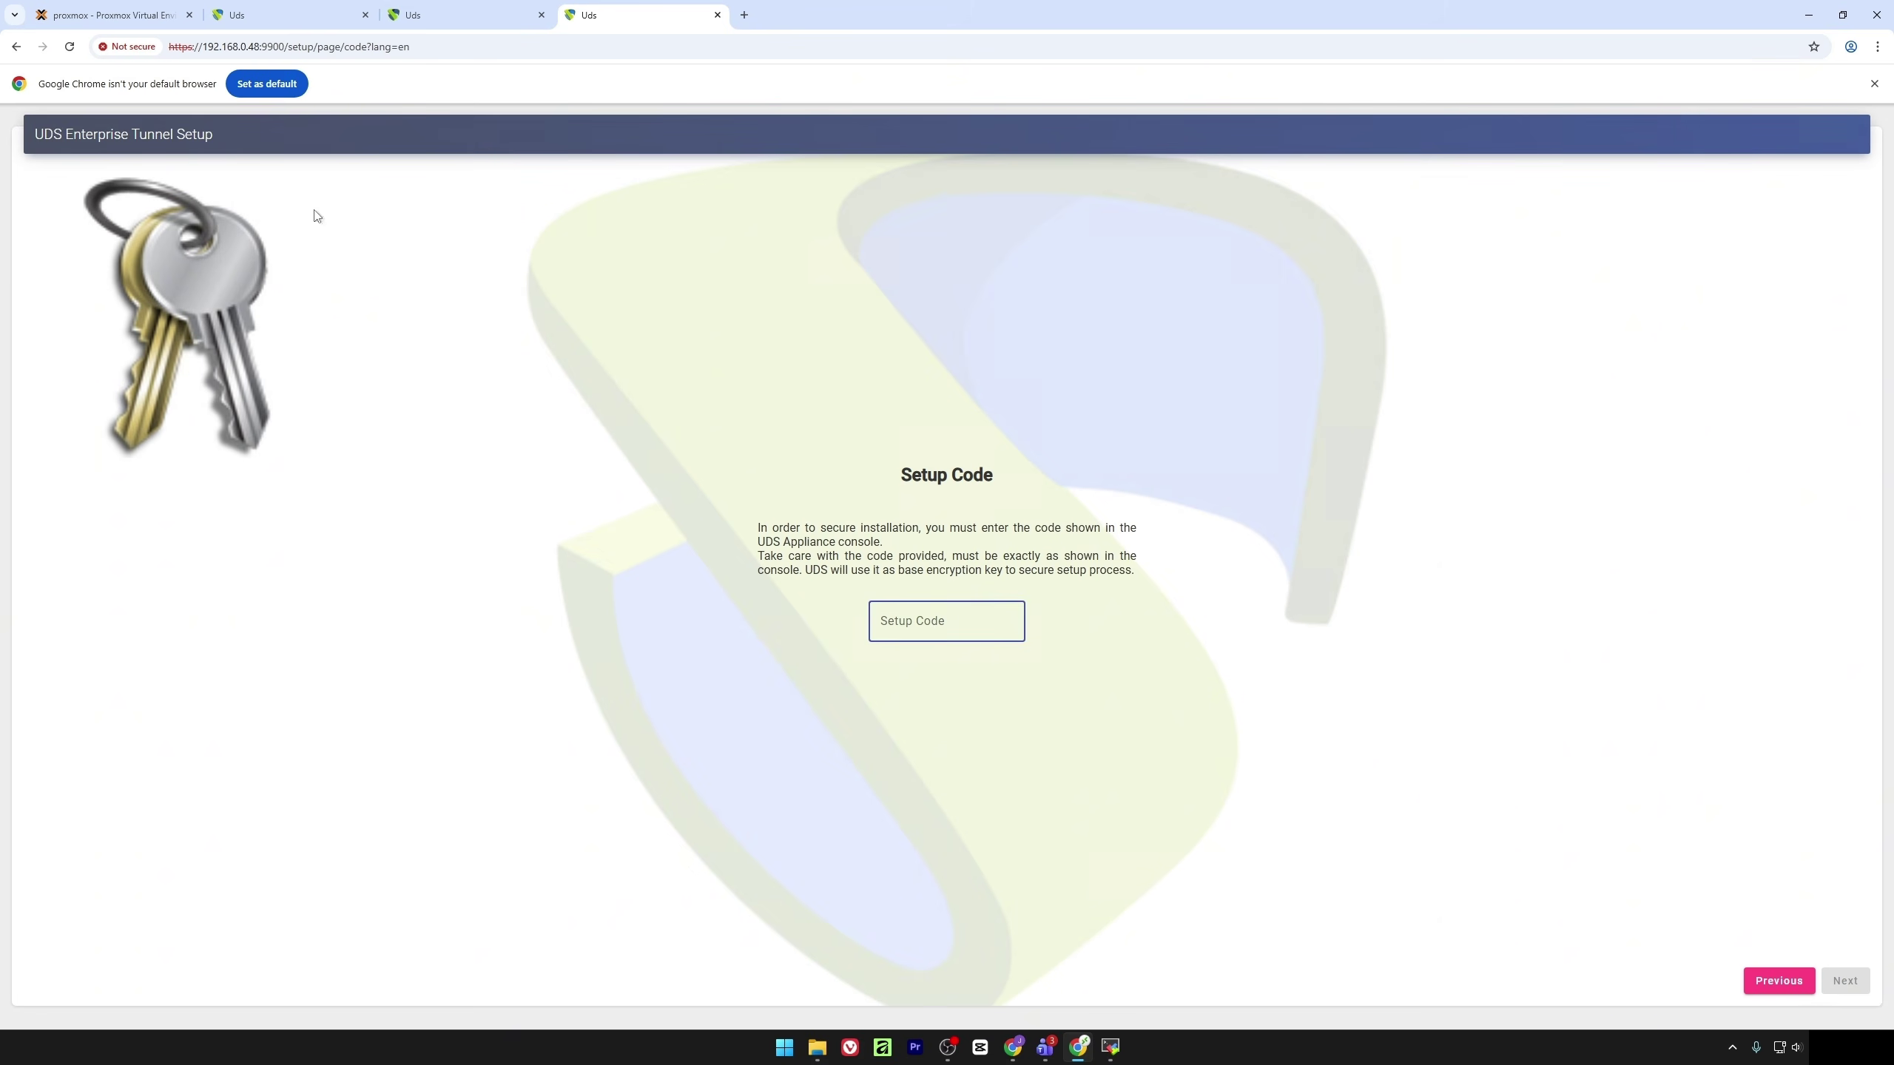
left_click(75, 8)
key("ctrl+shift+Tab")
type("CJBC")
key("ctrl+Tab")
key("ctrl+shift+Tab")
type("8rKt")
key("ctrl+Tab")
key("ctrl+shift+Tab")
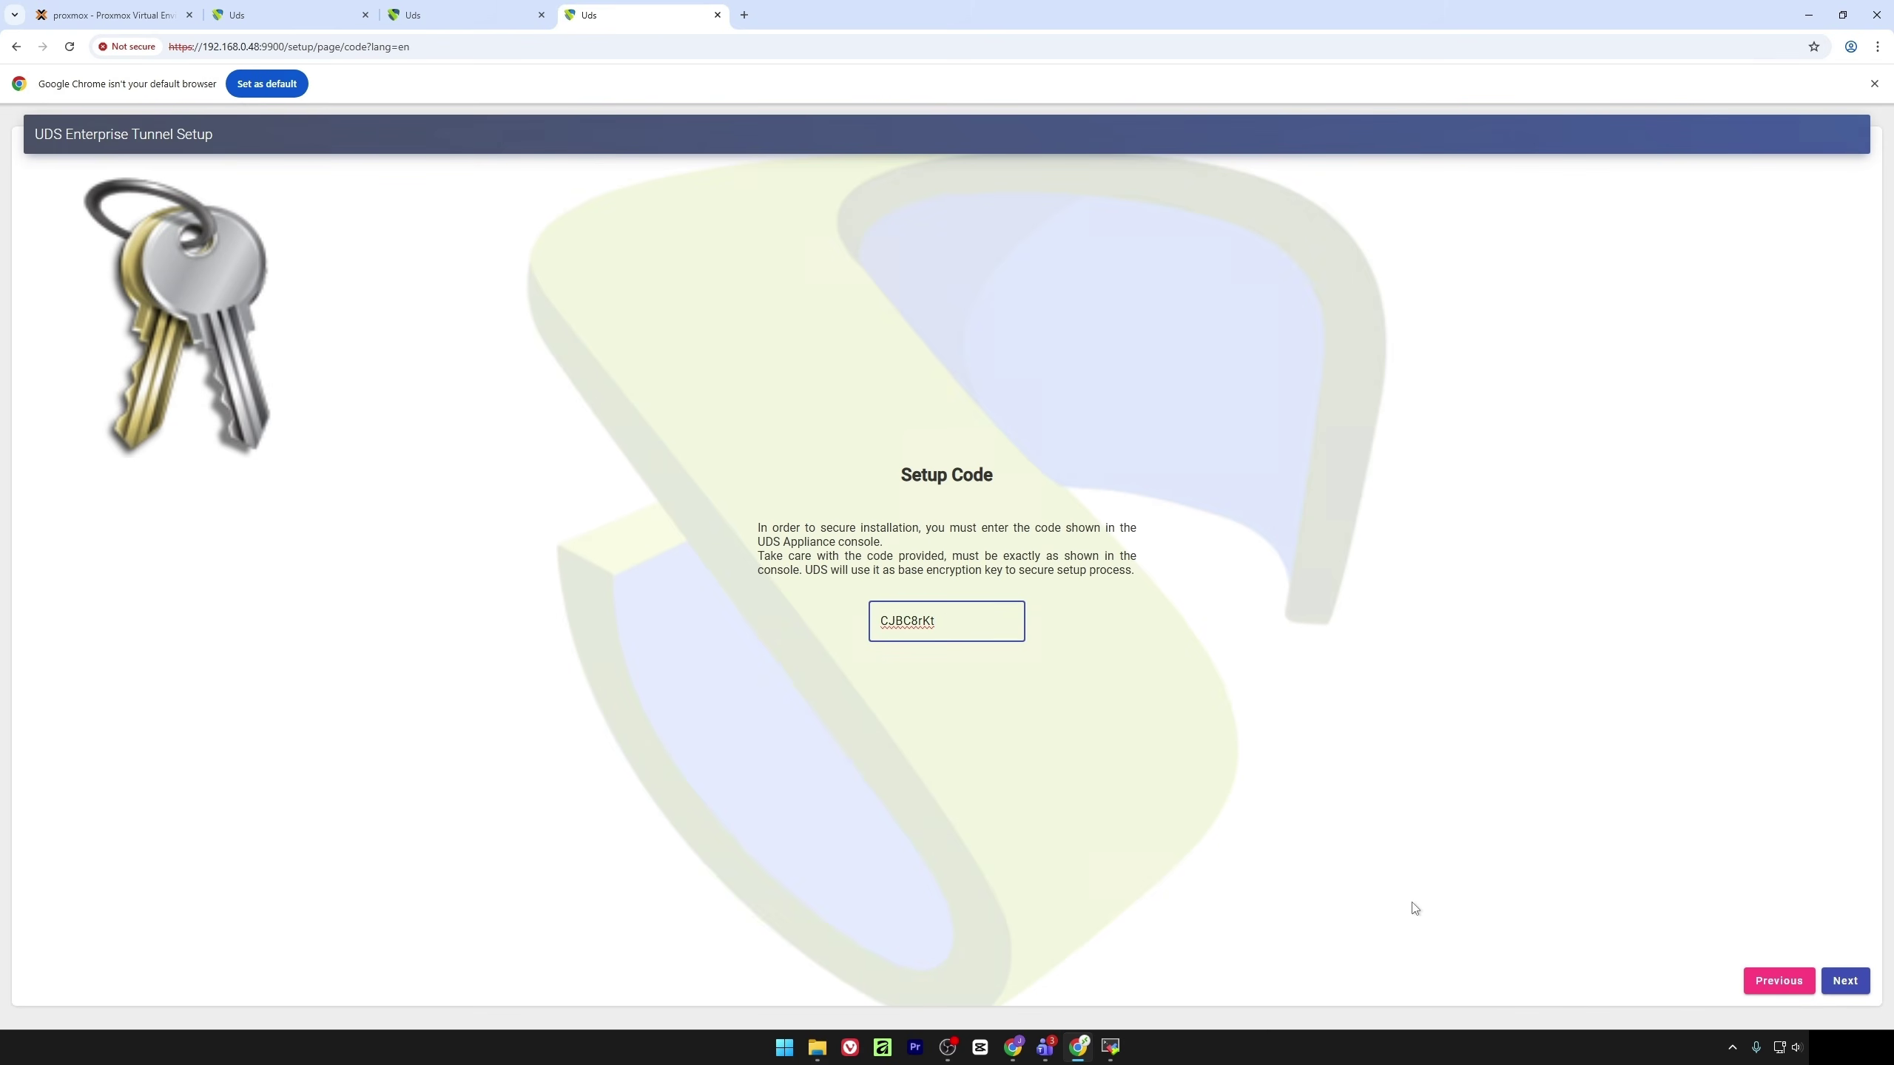
left_click(1855, 984)
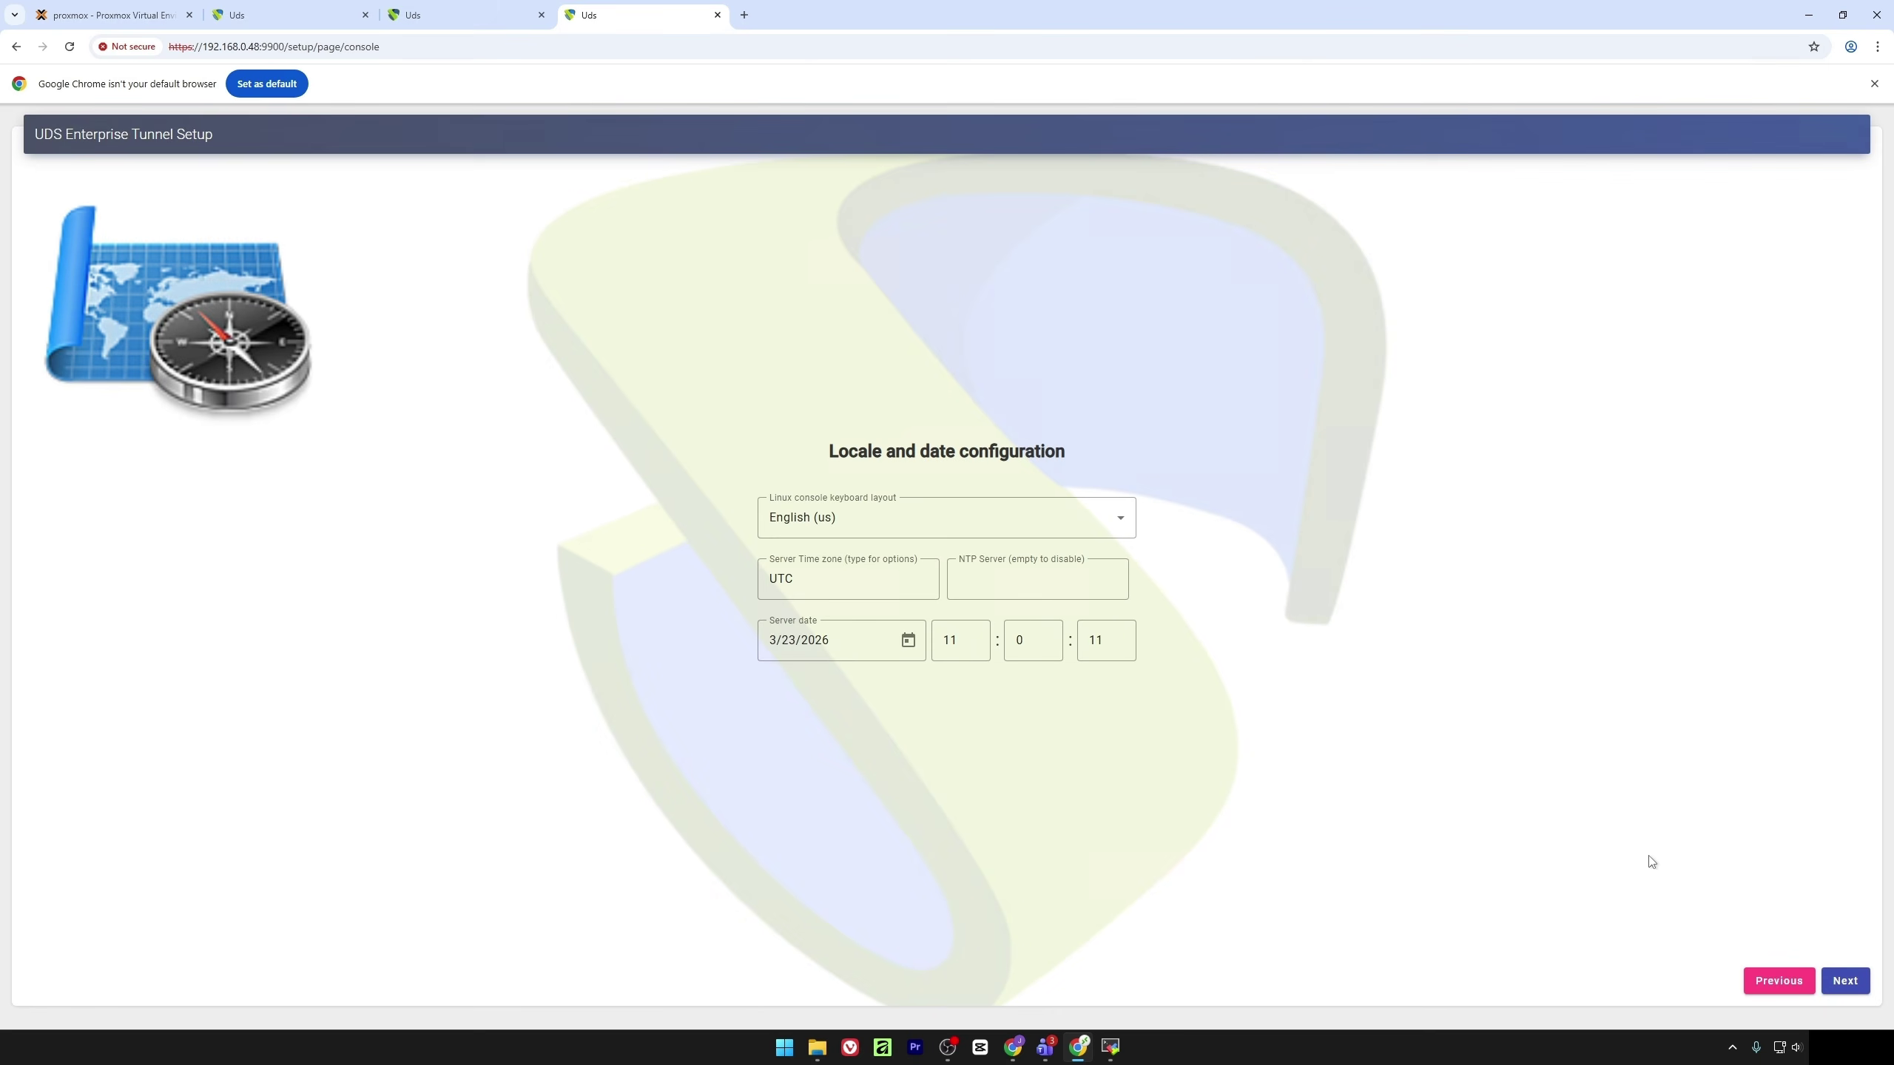
Choose Spanish for the console keyboard layout and Europe/Madrid for the server time zone
left_click(850, 522)
type("spa")
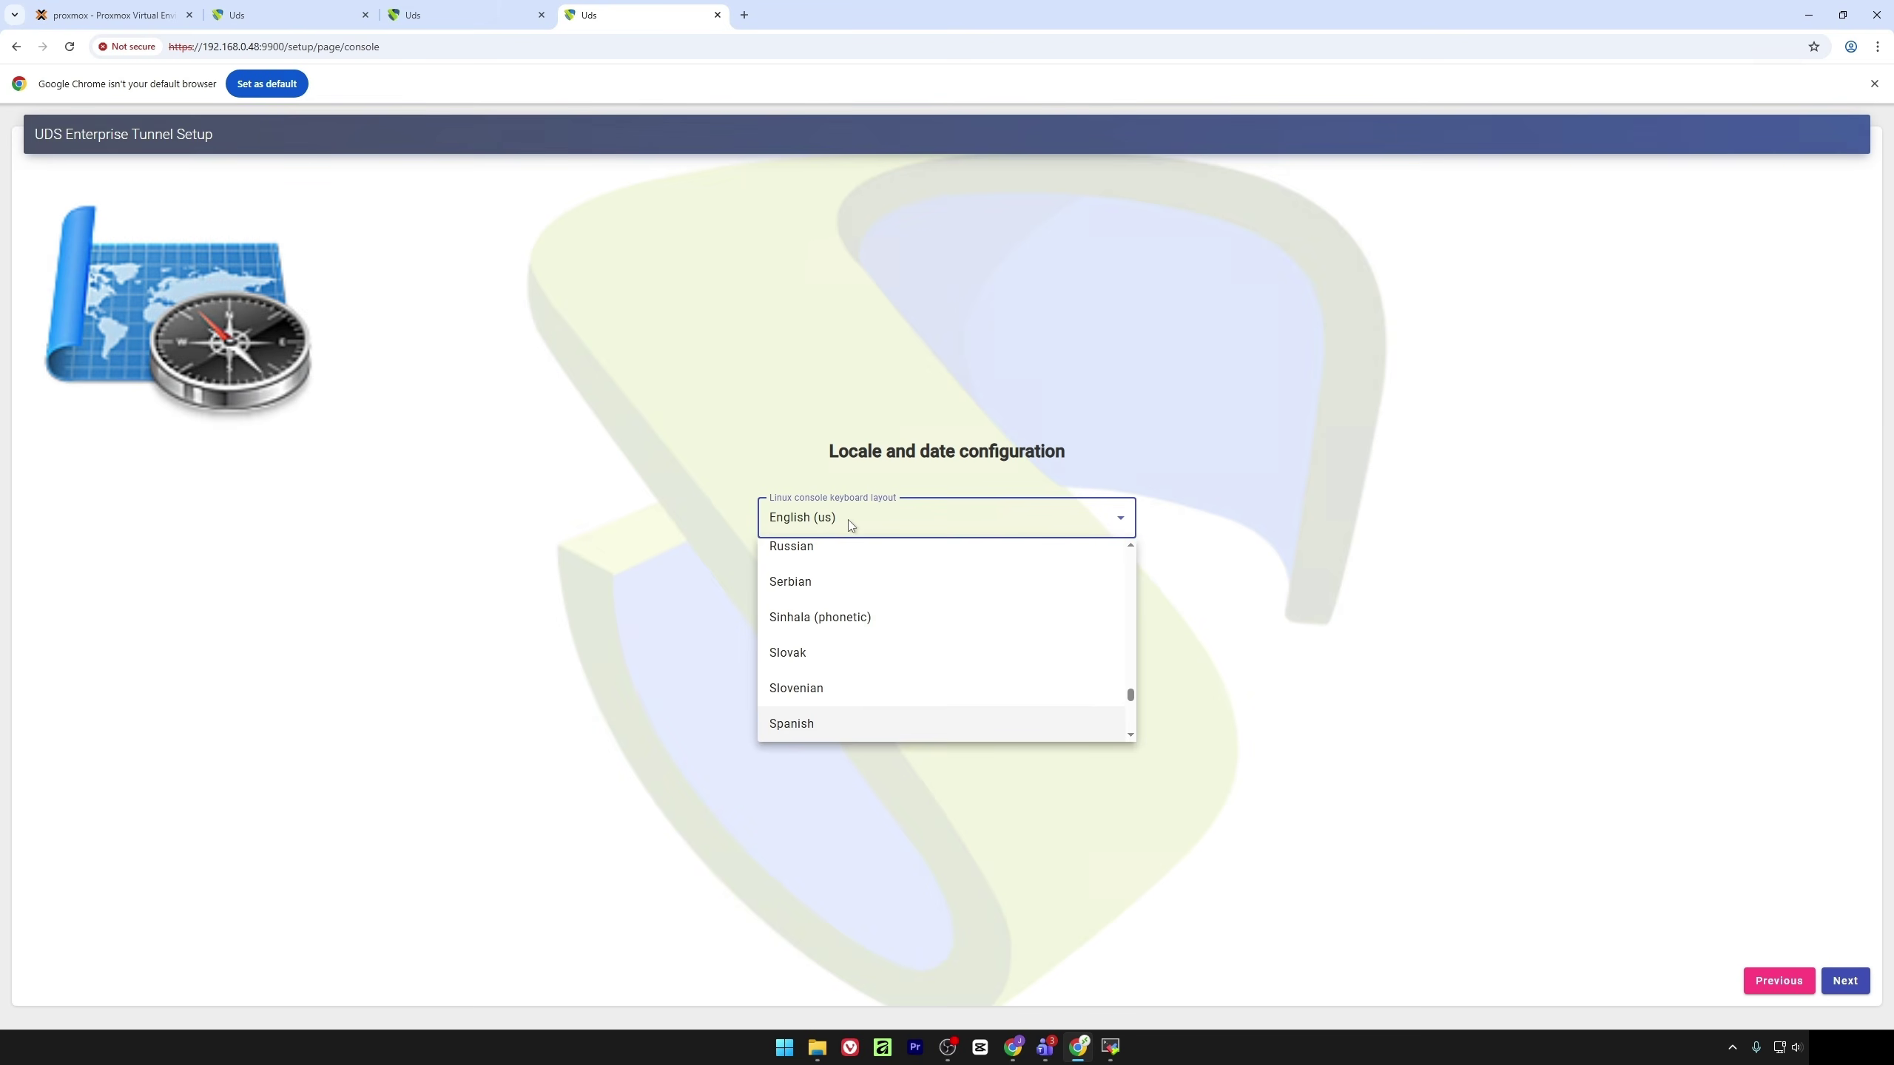
left_click(844, 735)
left_click(845, 573)
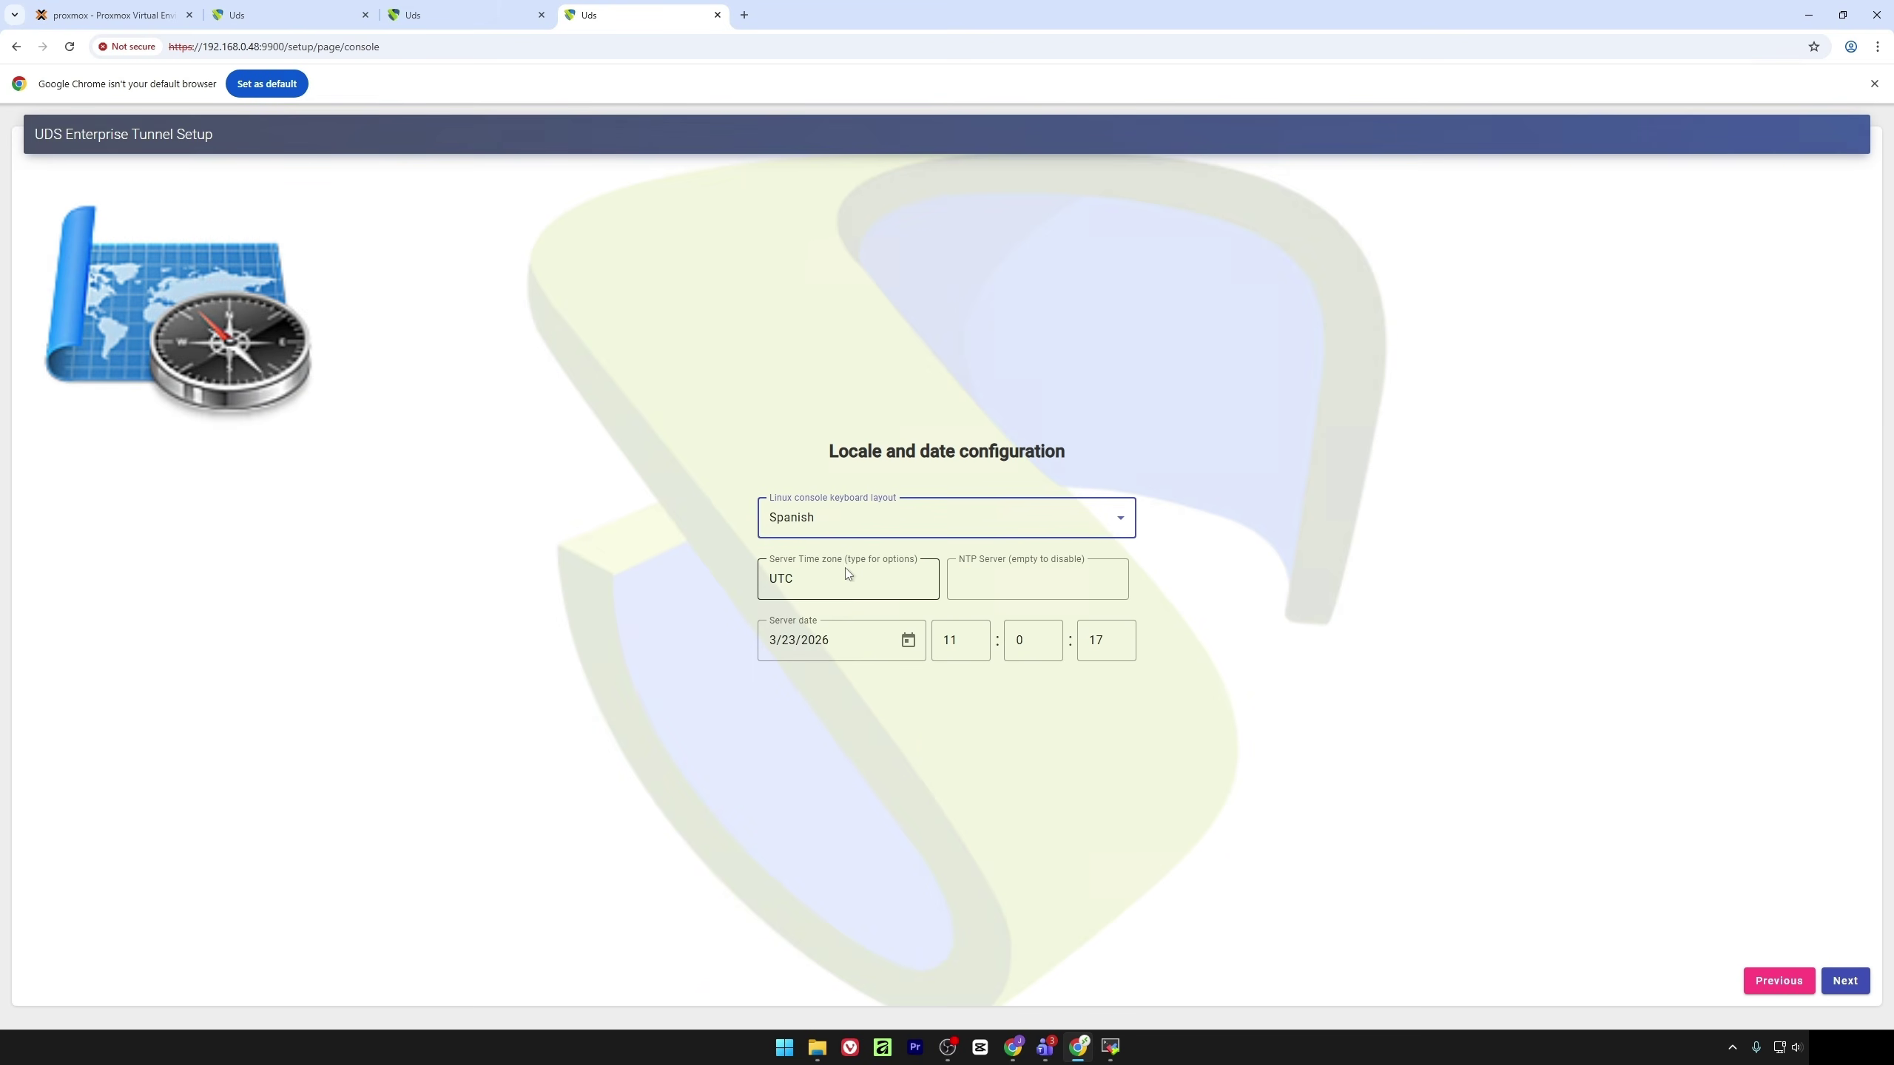
key("BackSpace")
key("BackSpace")
key("BackSpace")
type("mad")
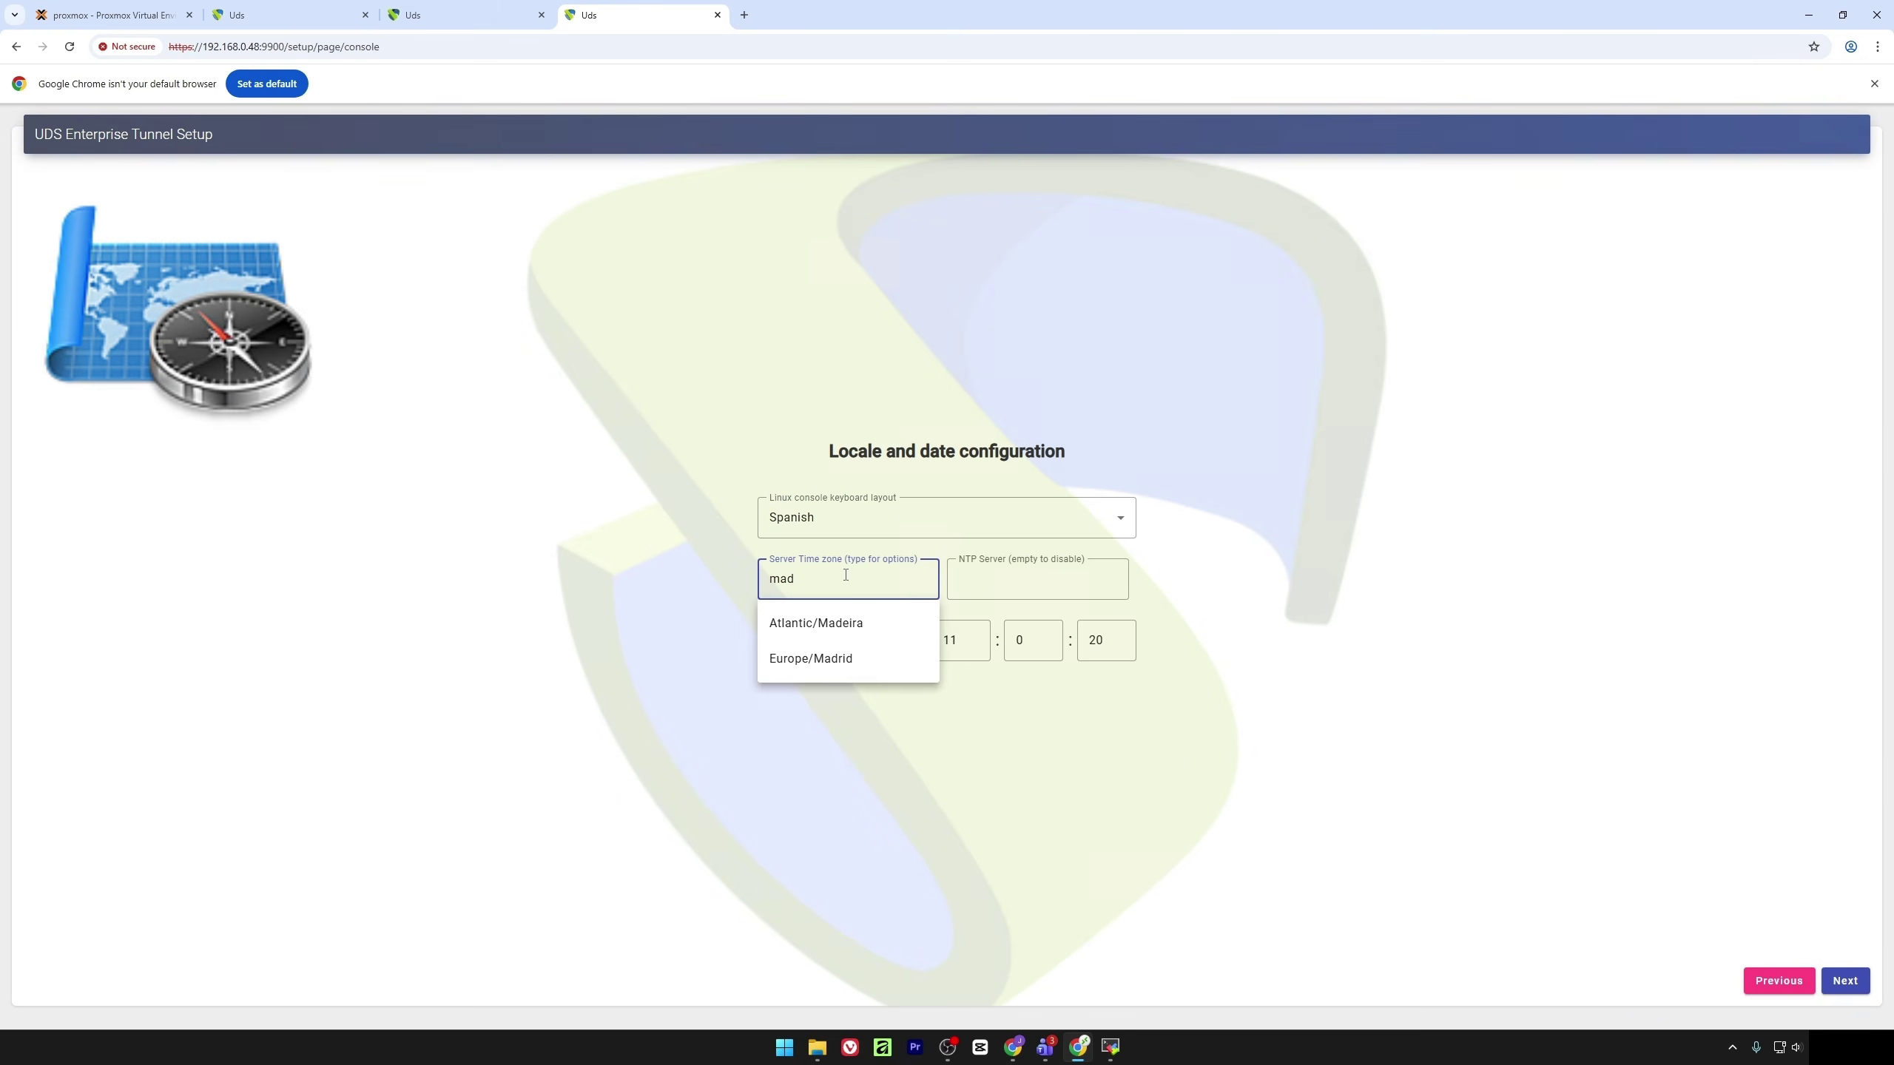
left_click(868, 670)
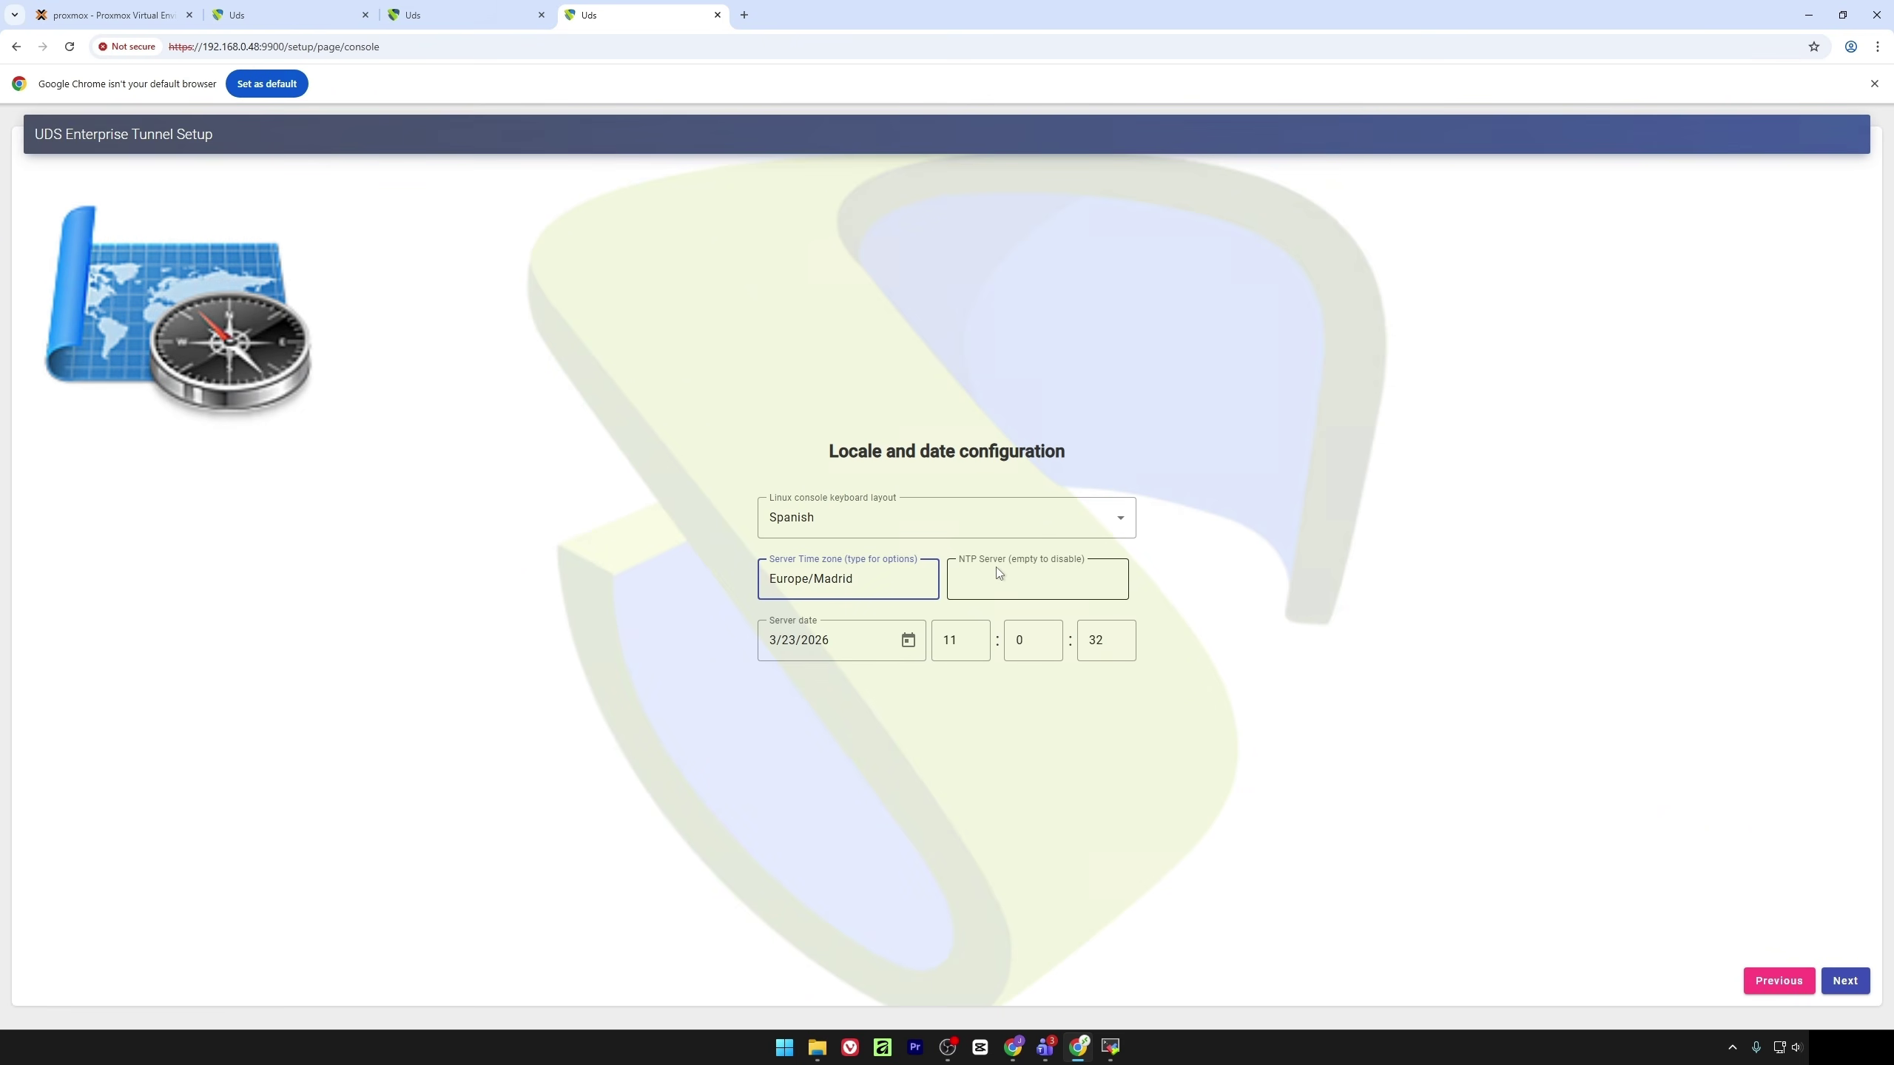
Save the locale, clear the VM 112 console, and start typing uds trust for broker 192.168.0.47
left_click(1854, 978)
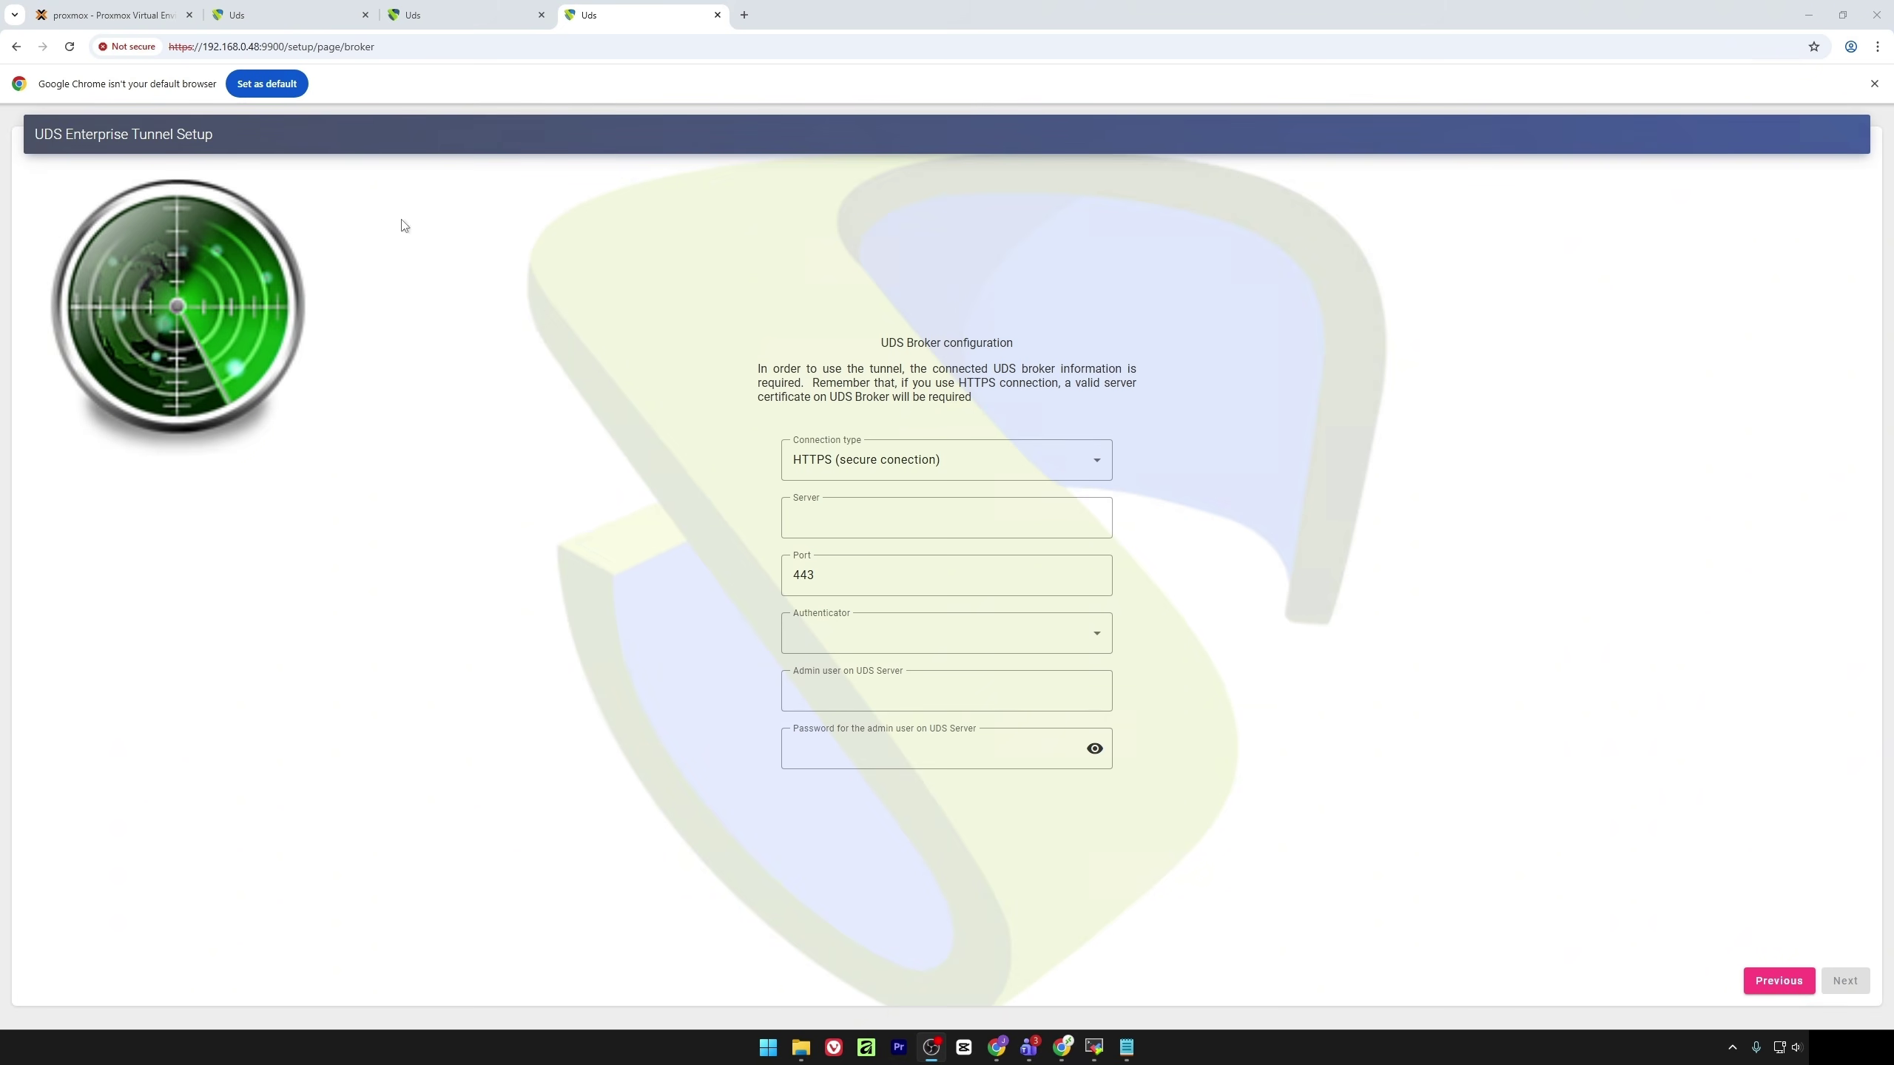
left_click(115, 9)
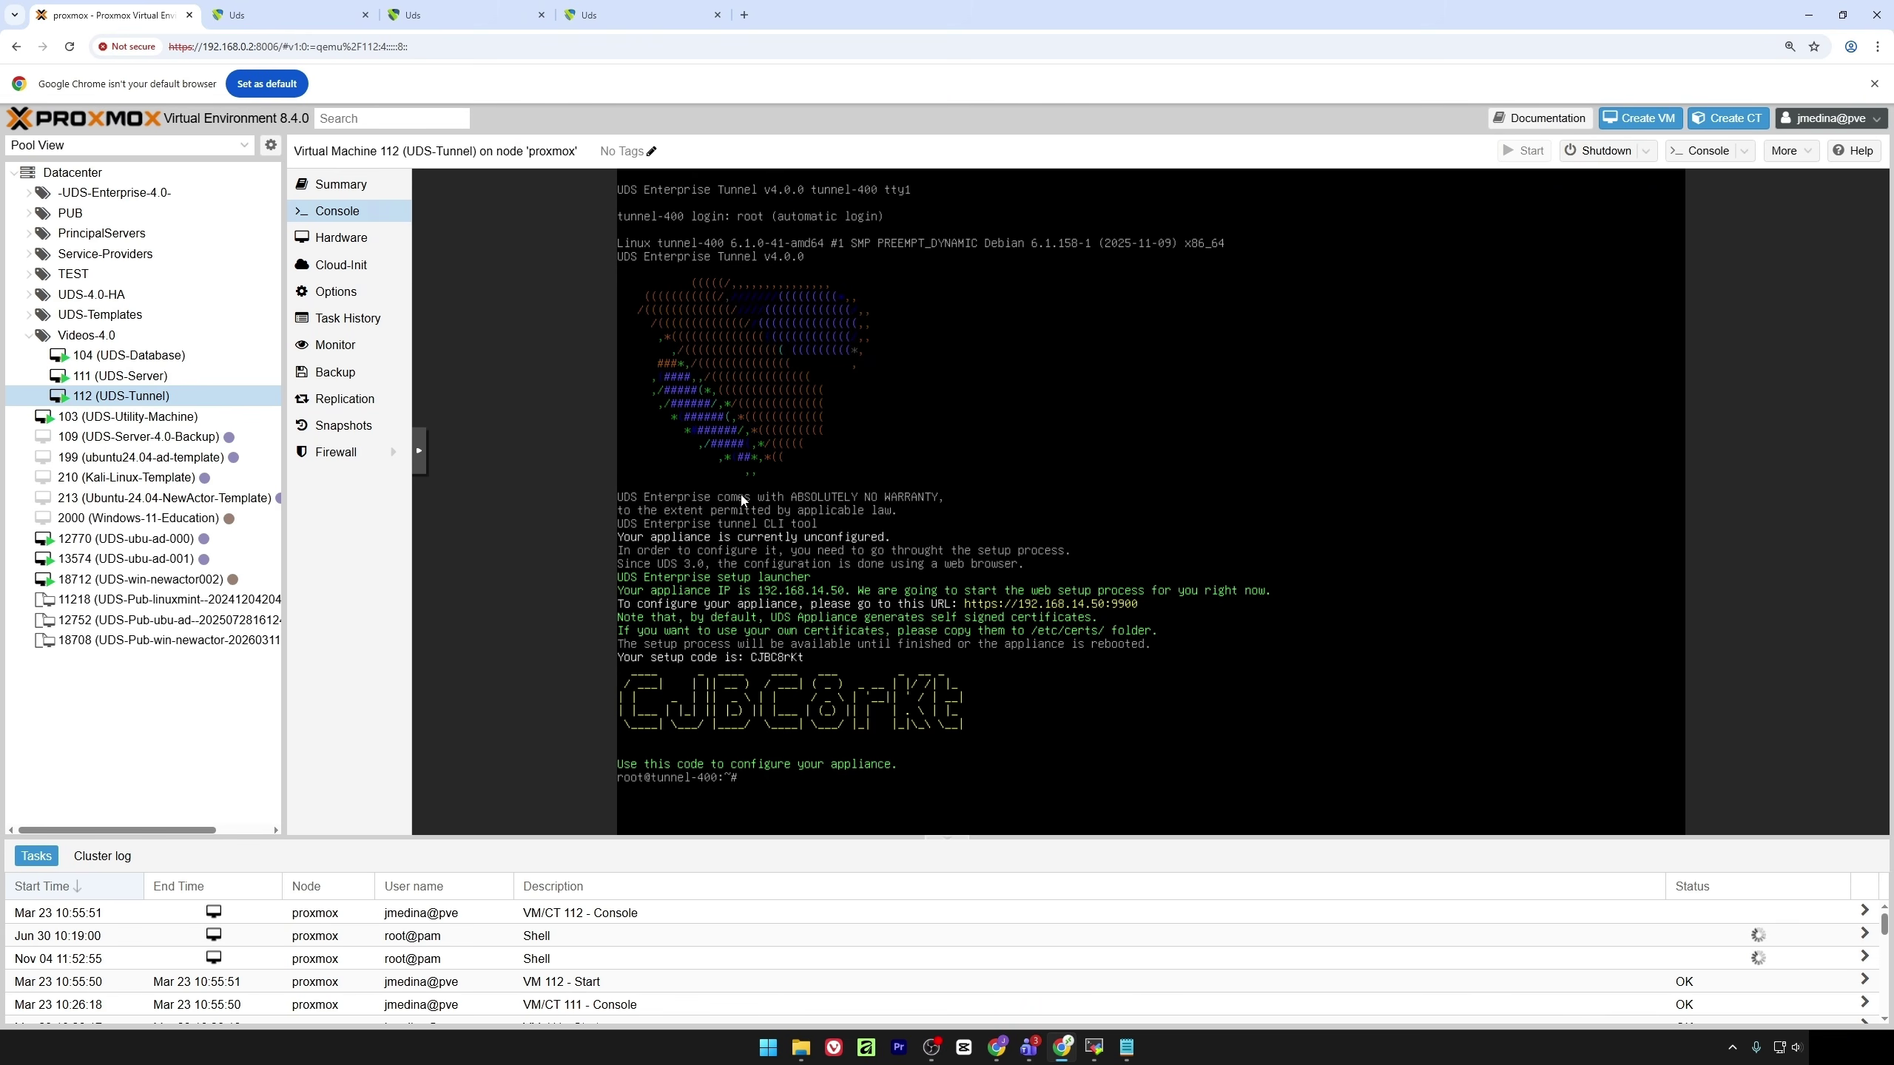
type("clear")
key("Return")
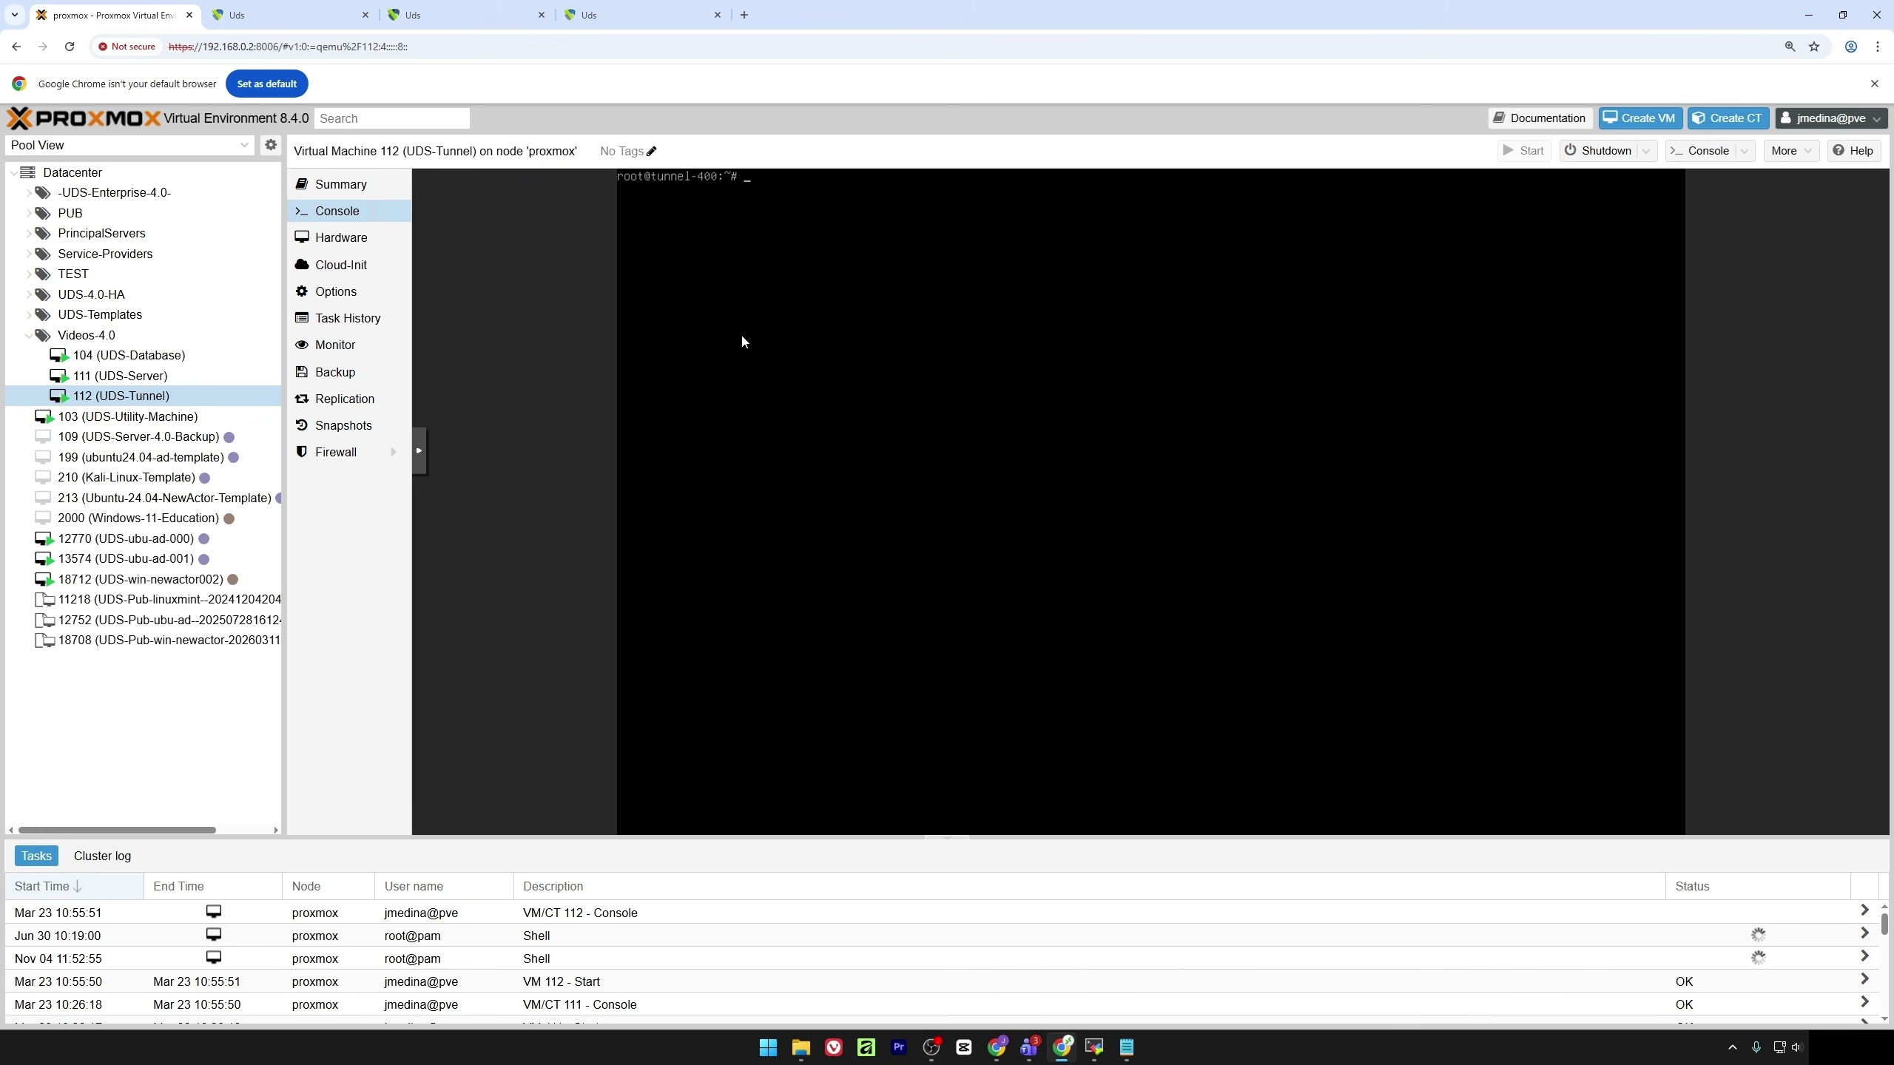
type("uds tru")
type("st 192.158")
type("8")
type(".0.")
type("5")
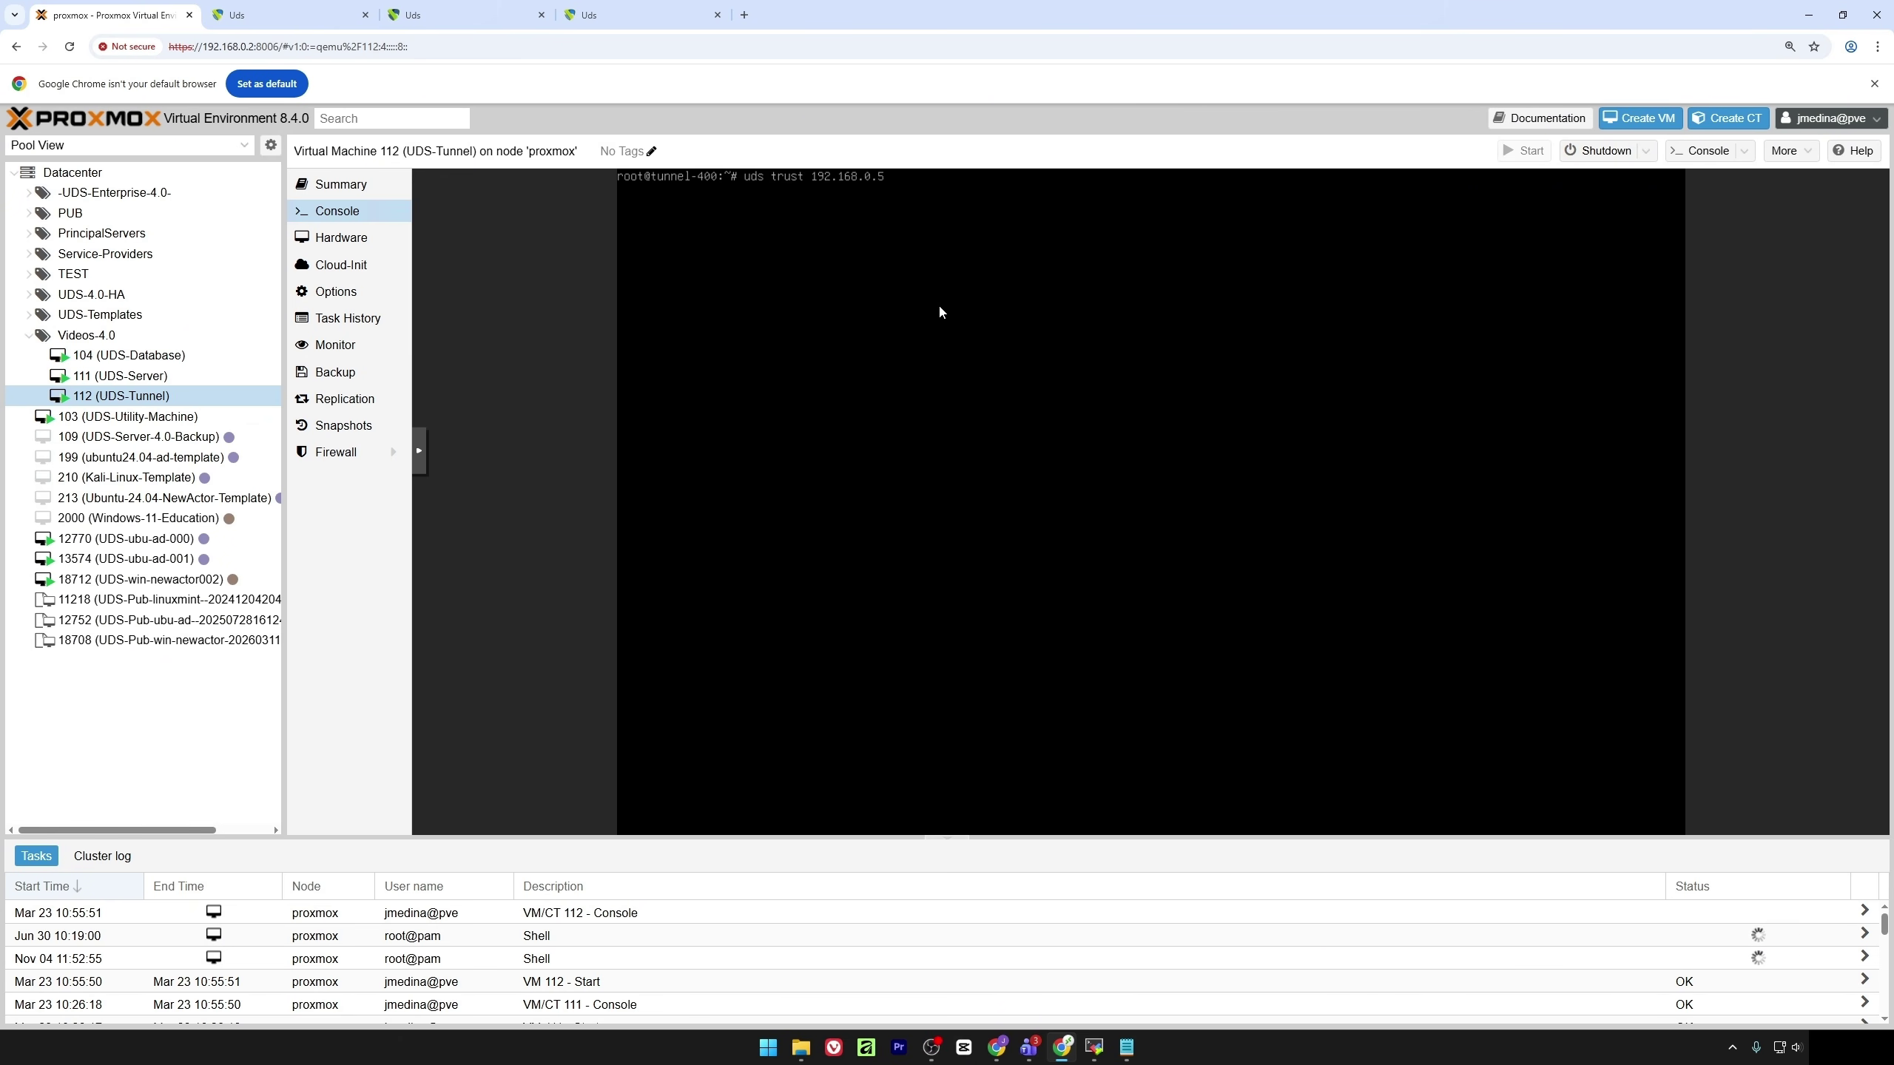
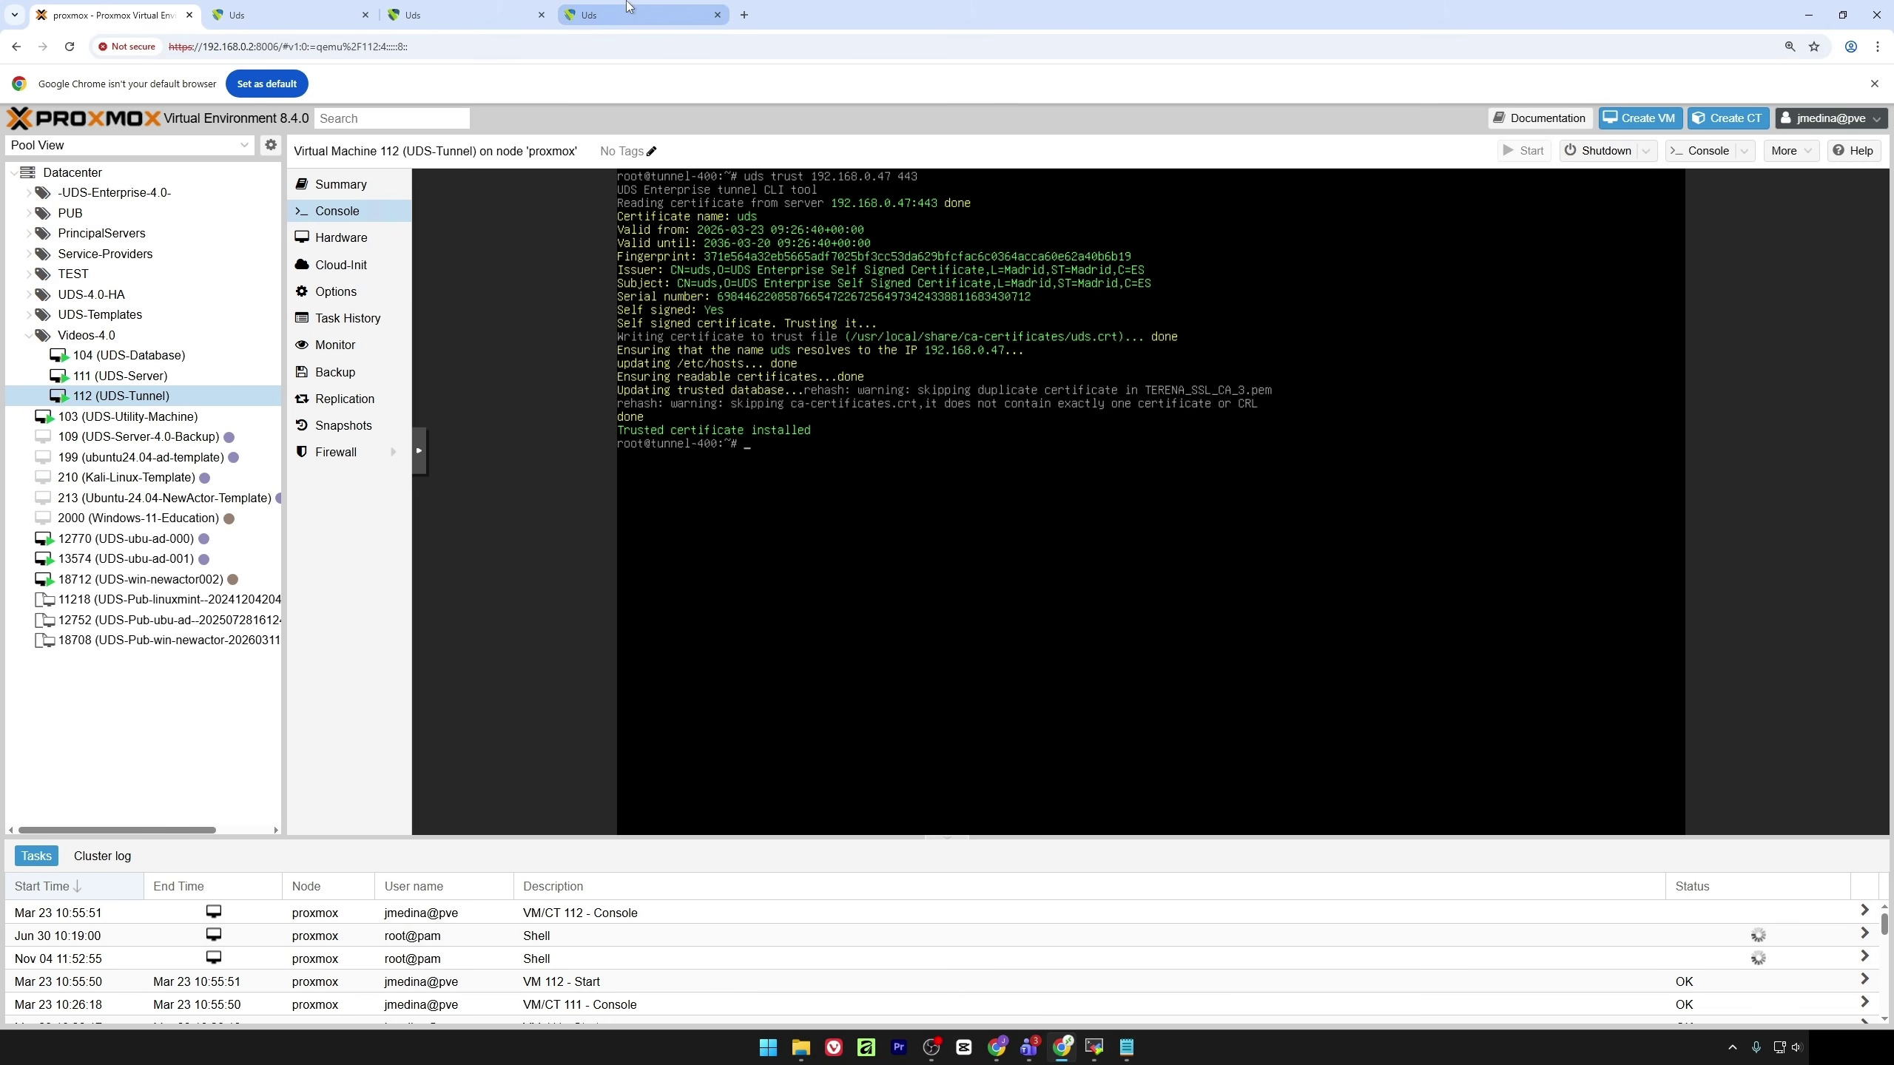
Enter broker server 'uds' in the tunnel setup wizard and keep port 443
left_click(627, 9)
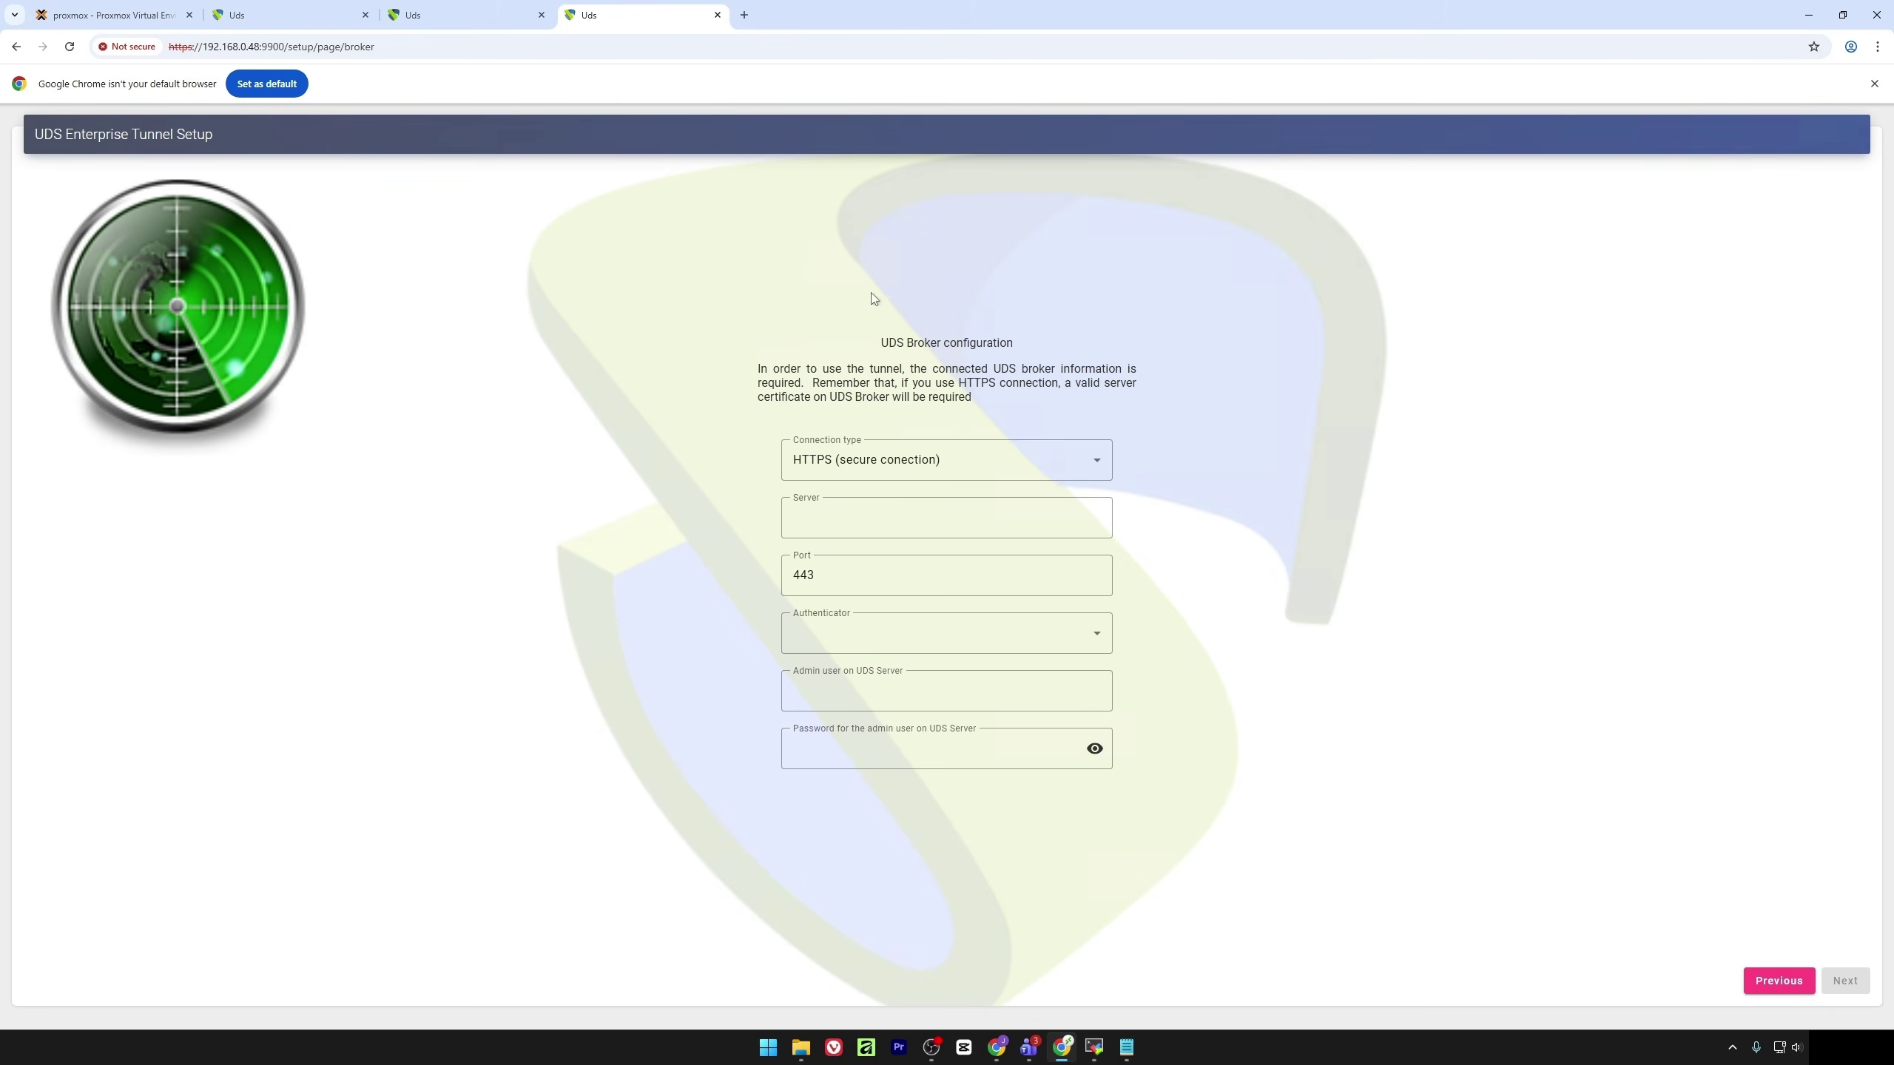
left_click(844, 510)
type("uds")
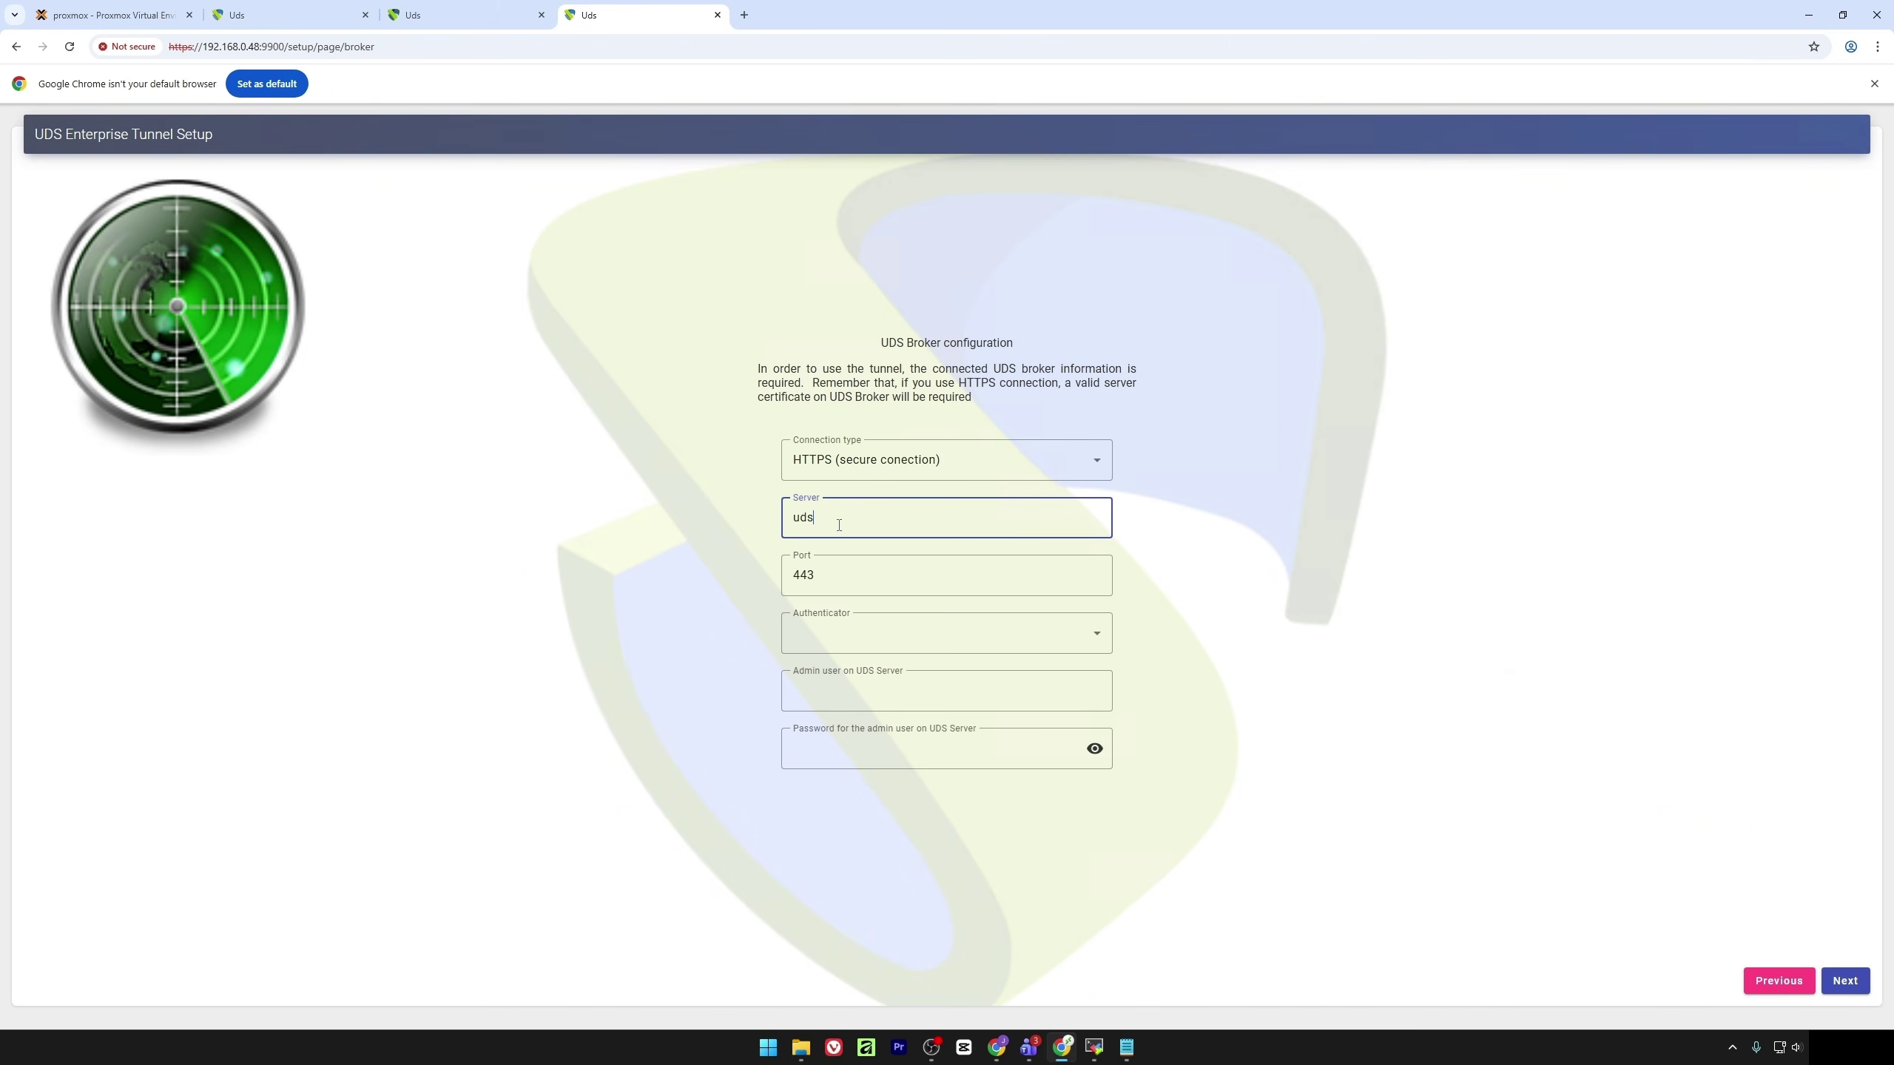
double_click(855, 581)
left_click(881, 605)
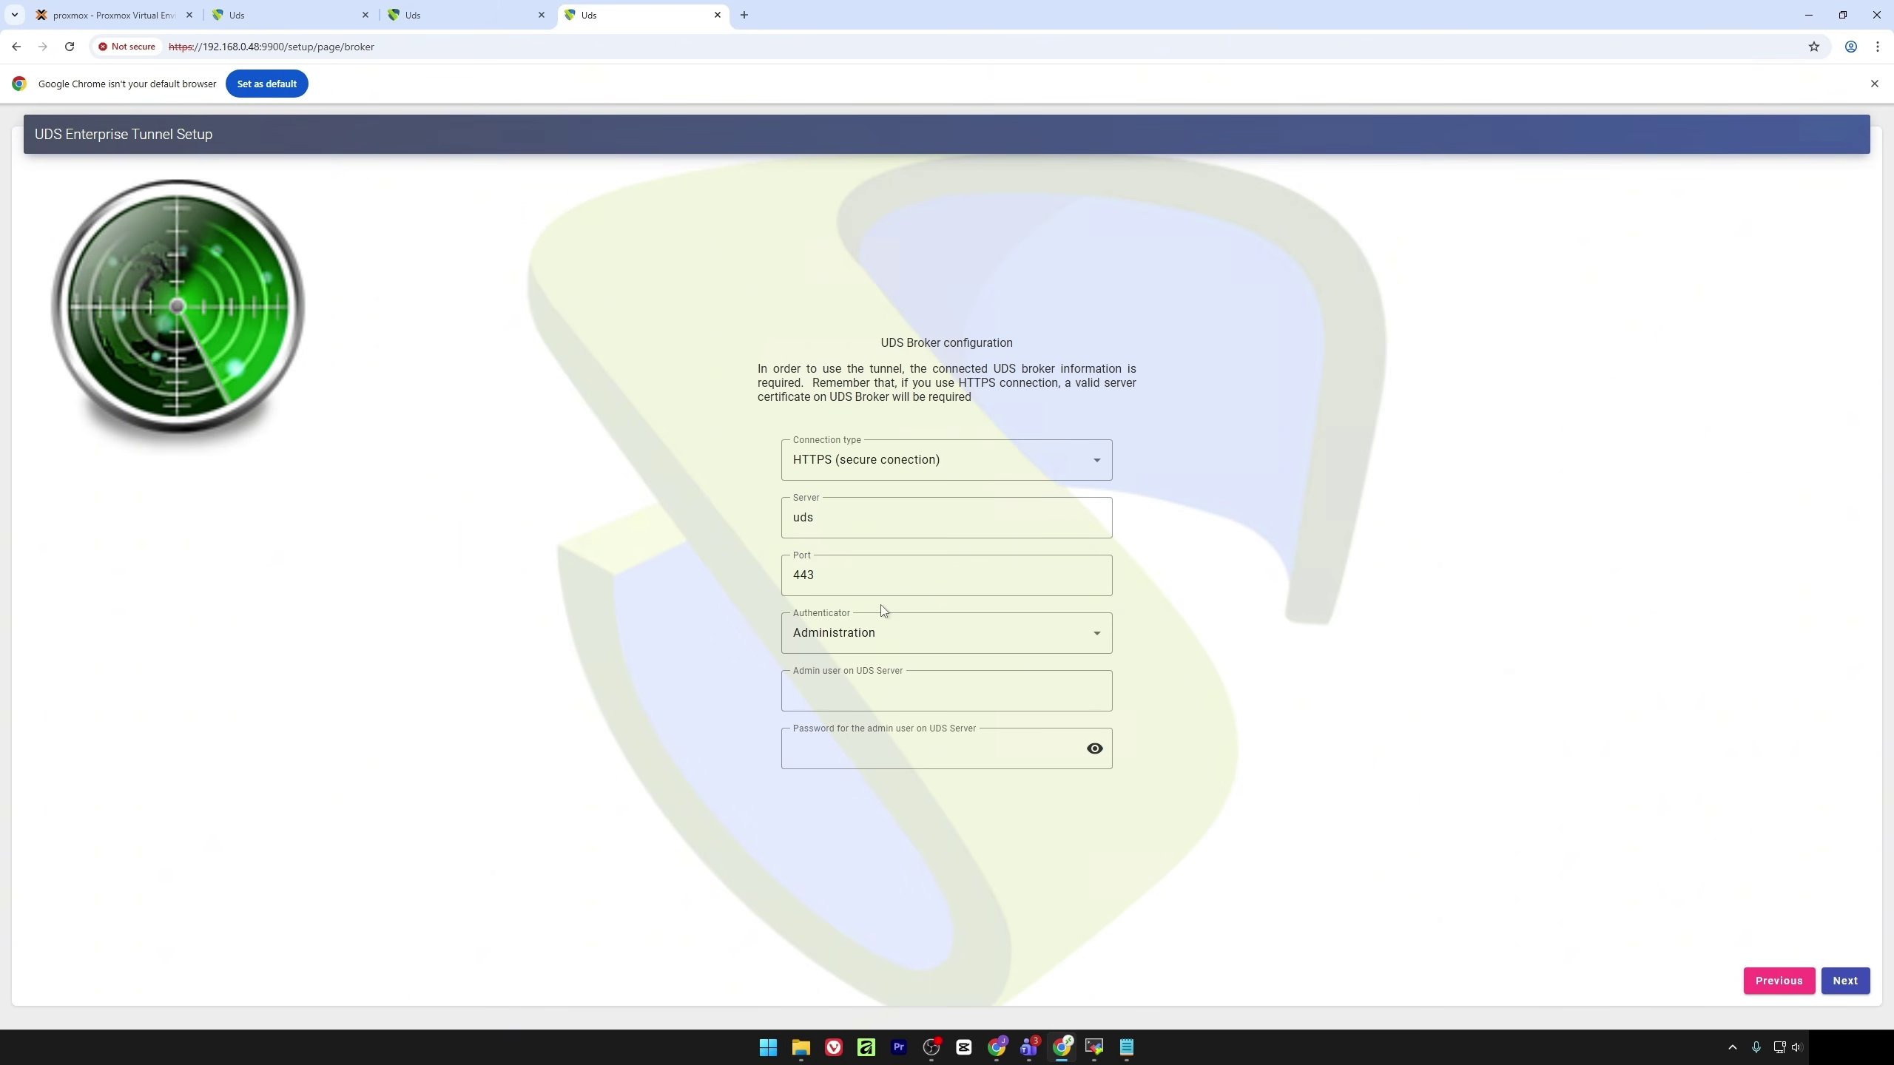
Choose the interna authenticator, enter admin user udsadmin and its password, and continue
left_click(865, 640)
left_click(863, 715)
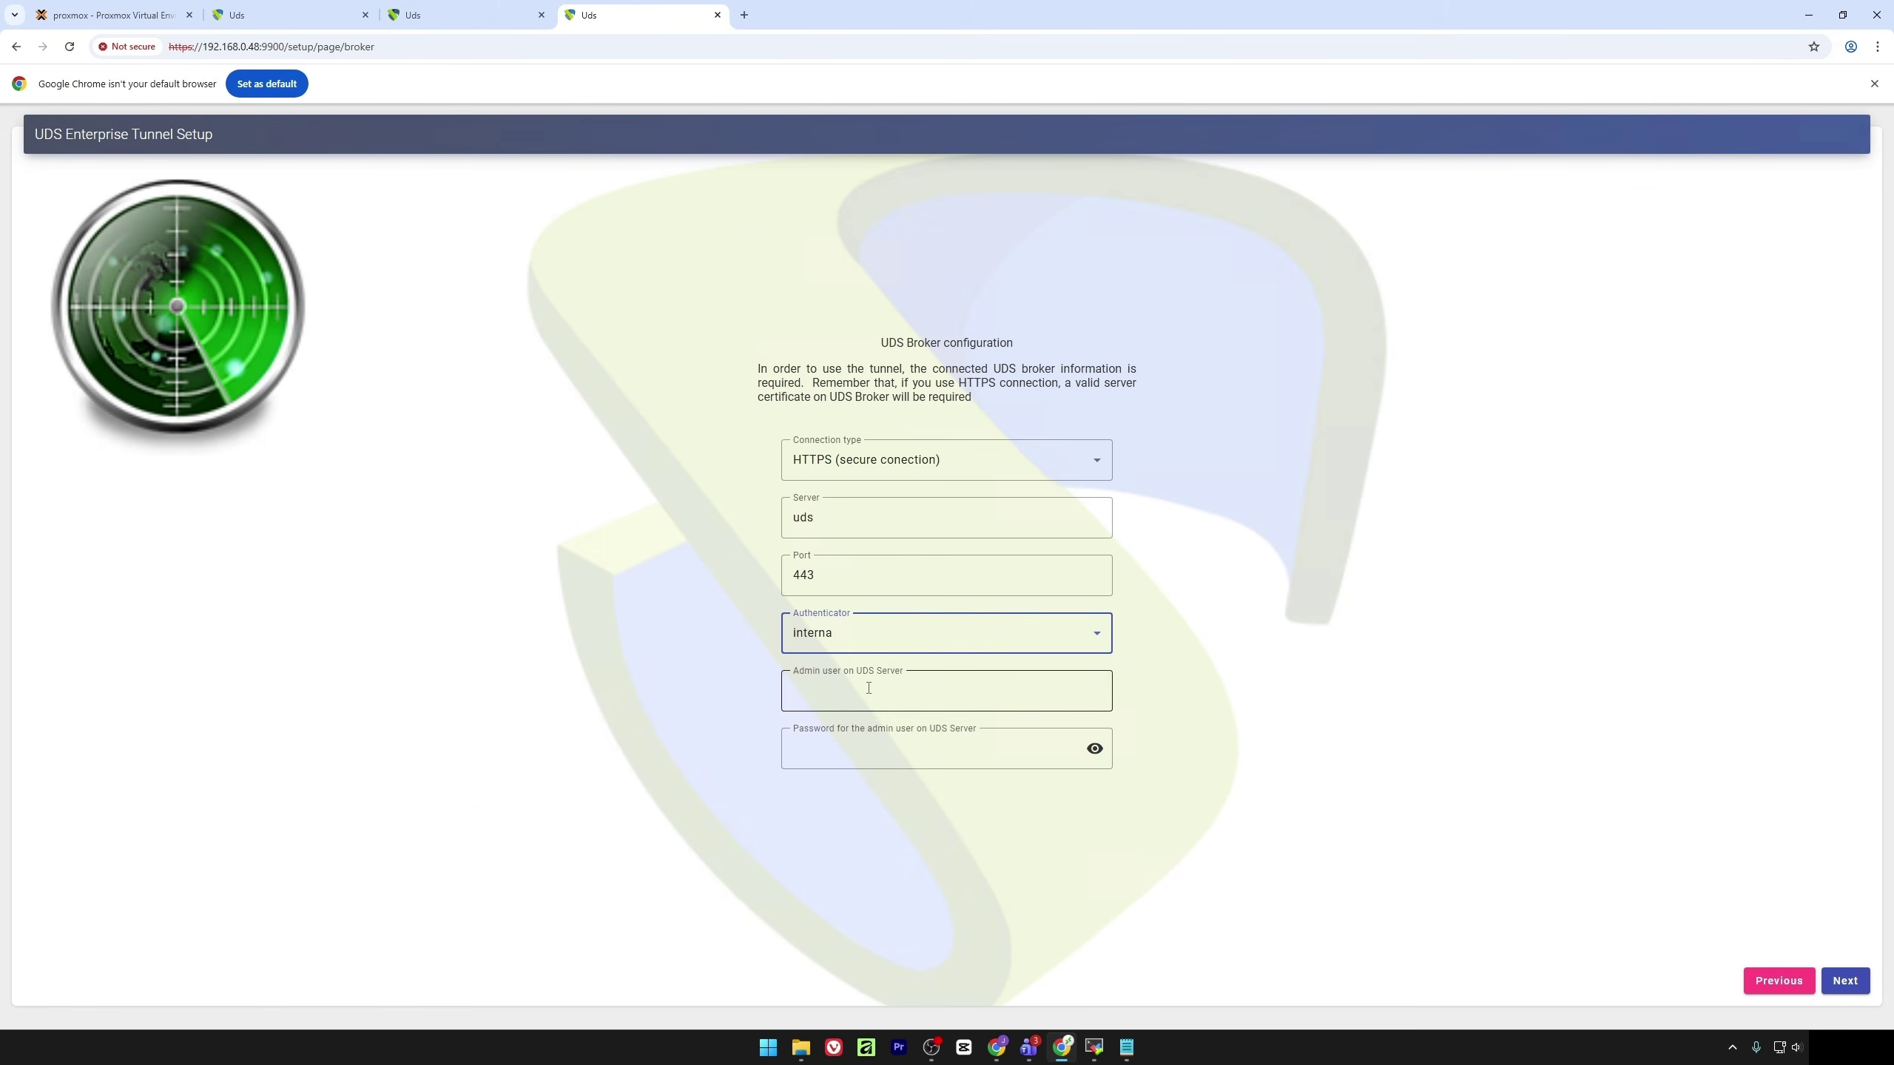
left_click(868, 685)
type("u")
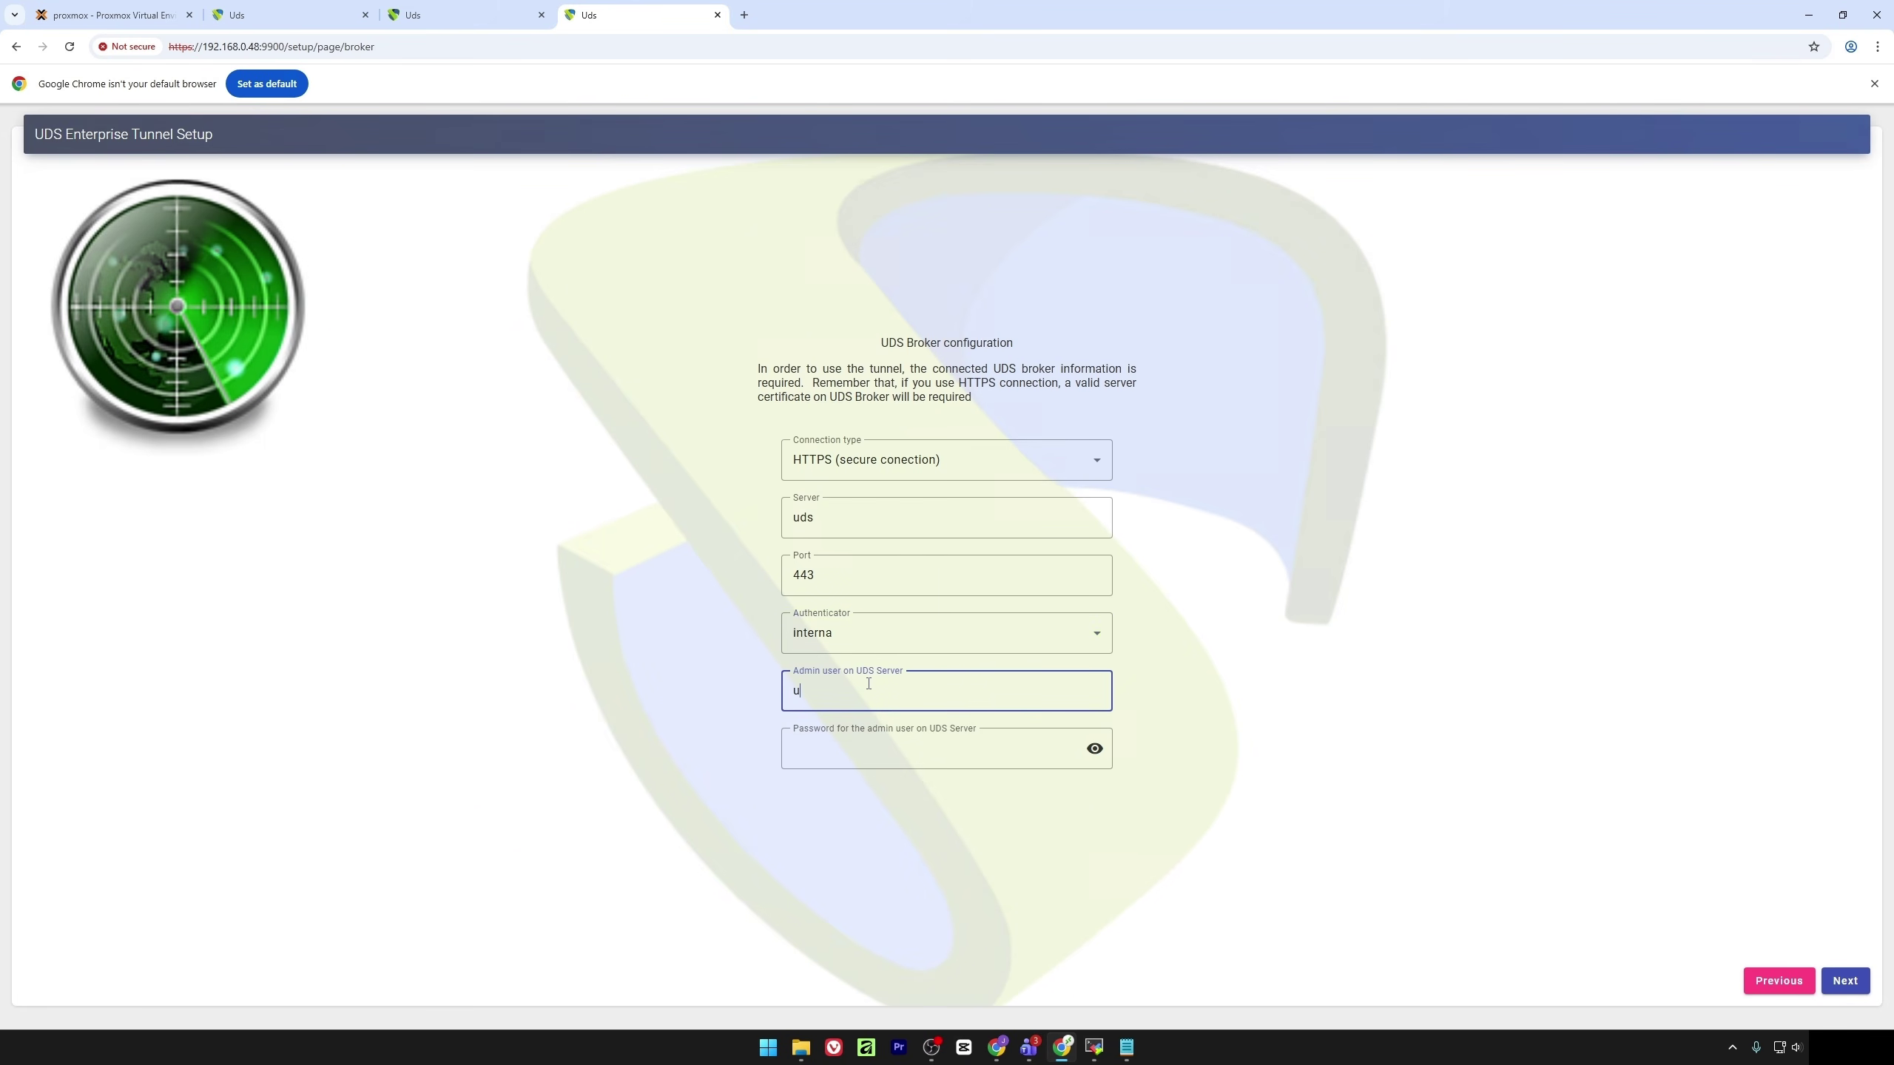
type("dsadmin")
key("Tab")
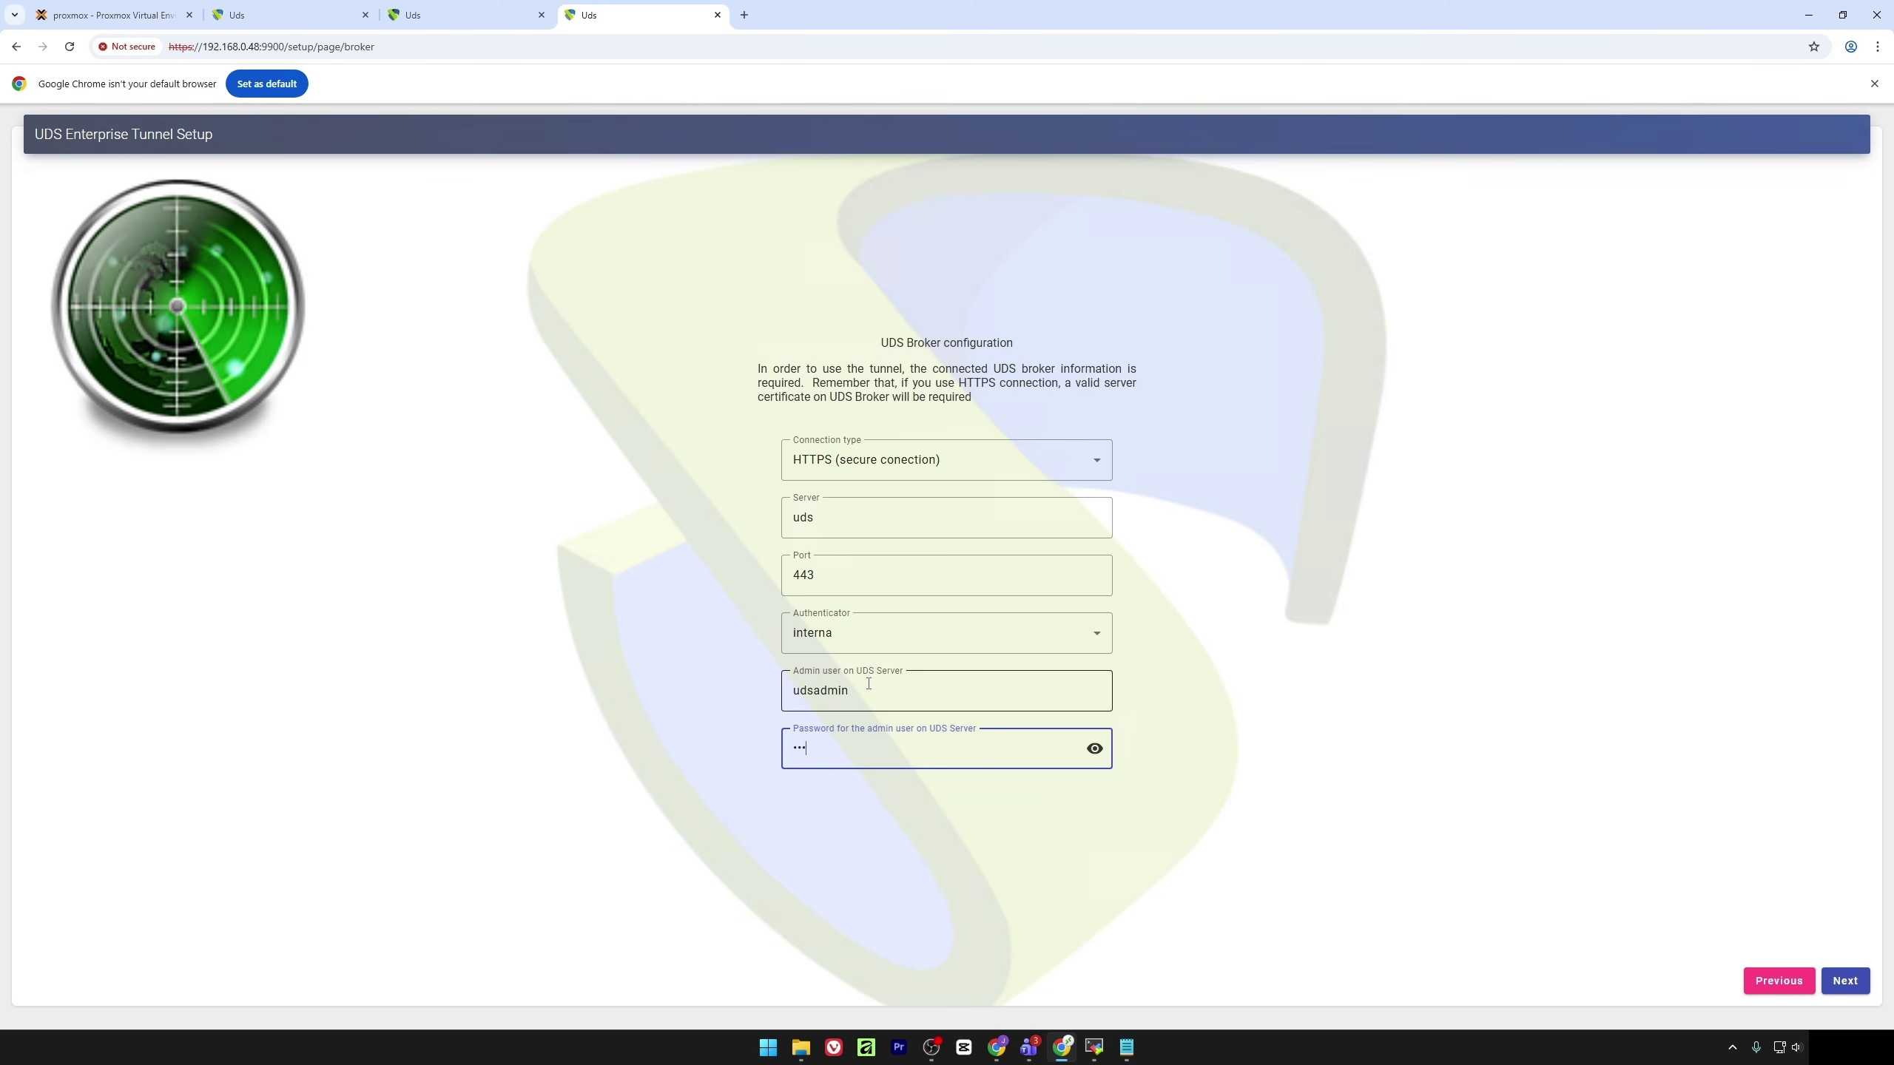
left_click(1844, 980)
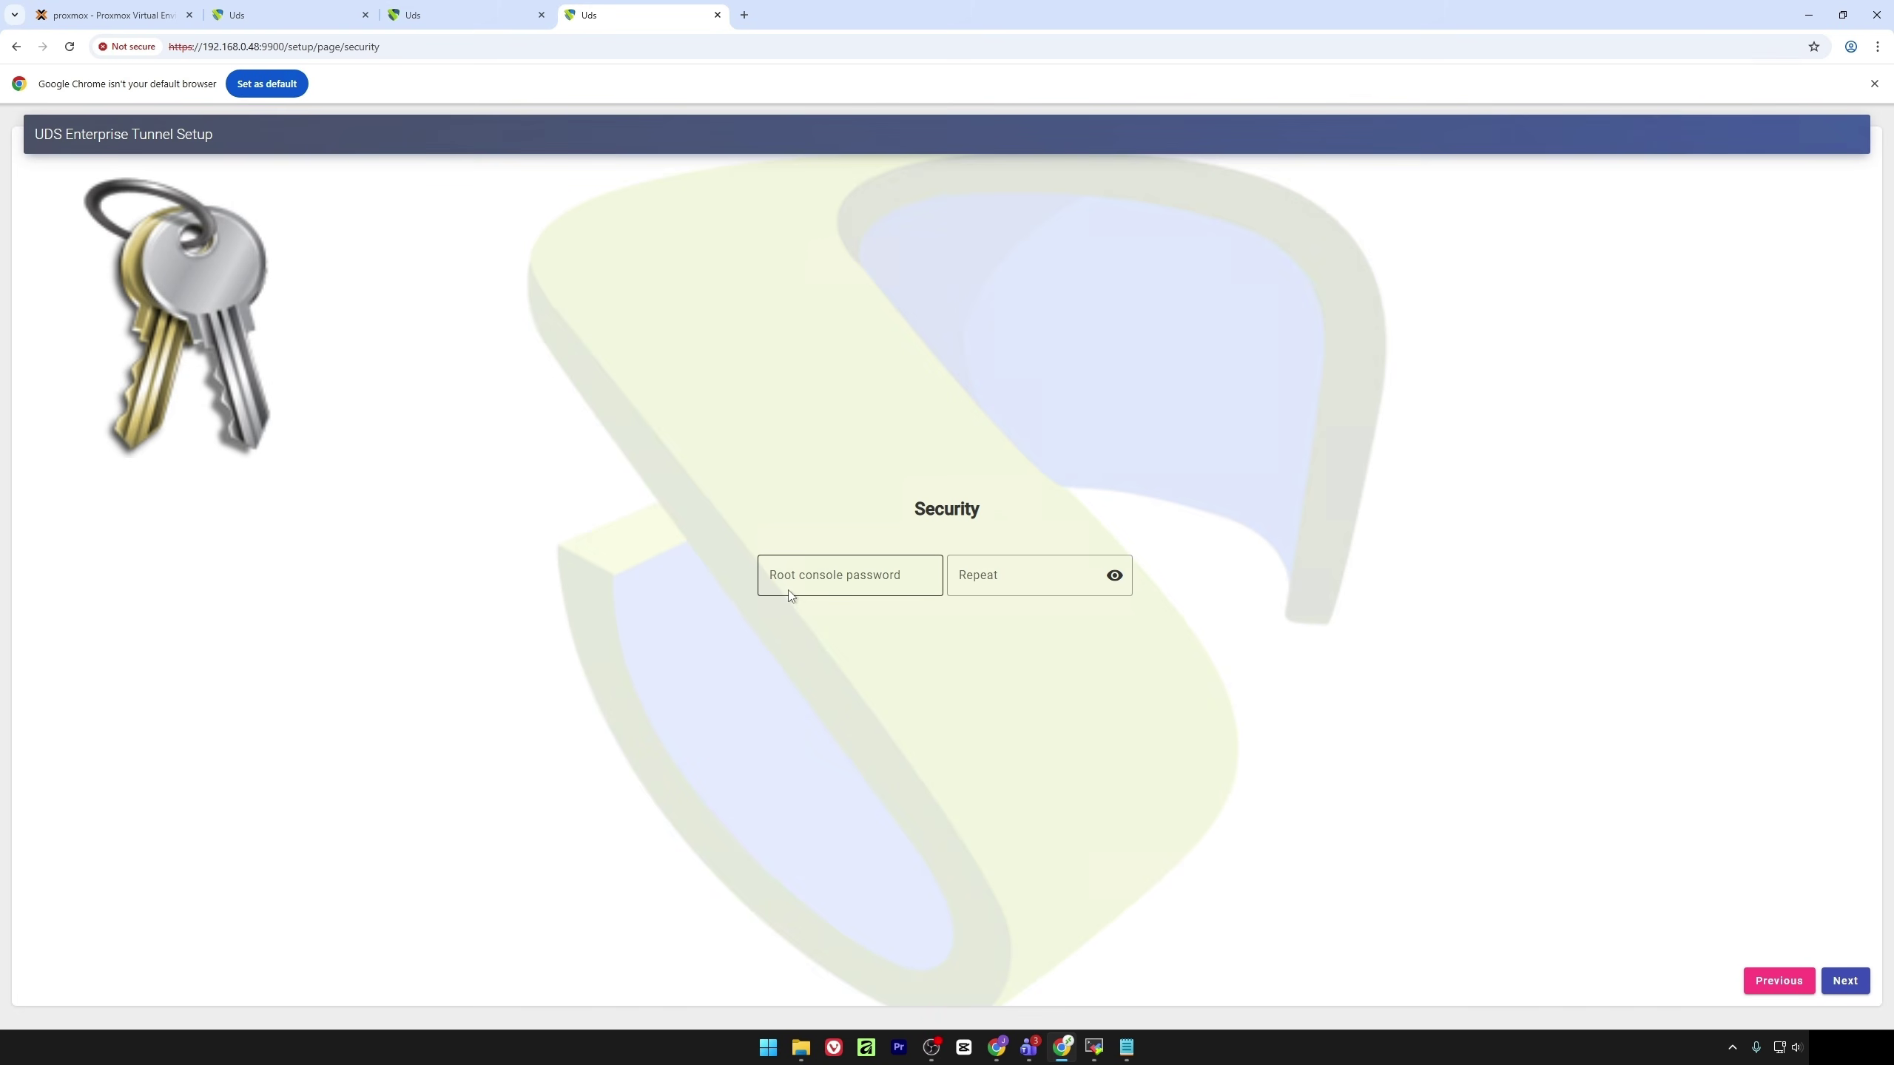
Enter and confirm the root console password, reveal it to verify, then continue
left_click(807, 581)
type("uds")
key("Tab")
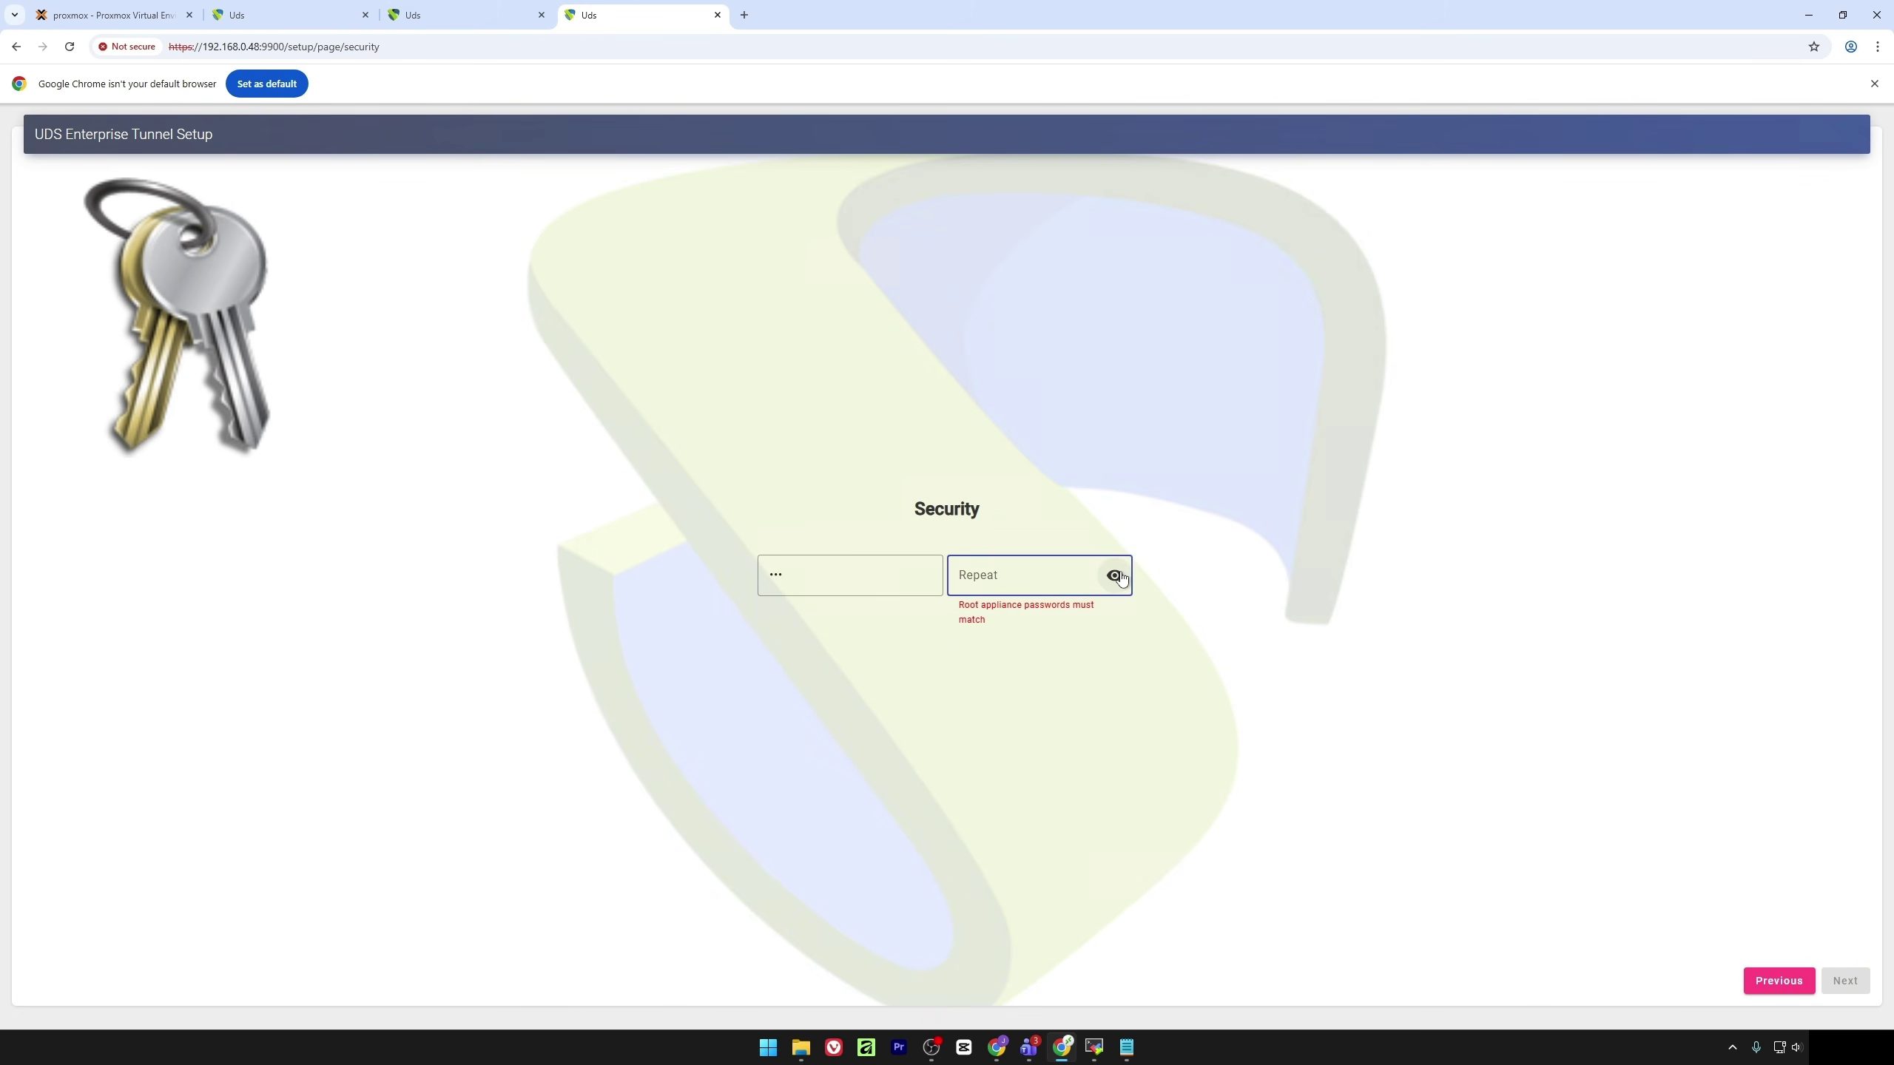
left_click(1115, 574)
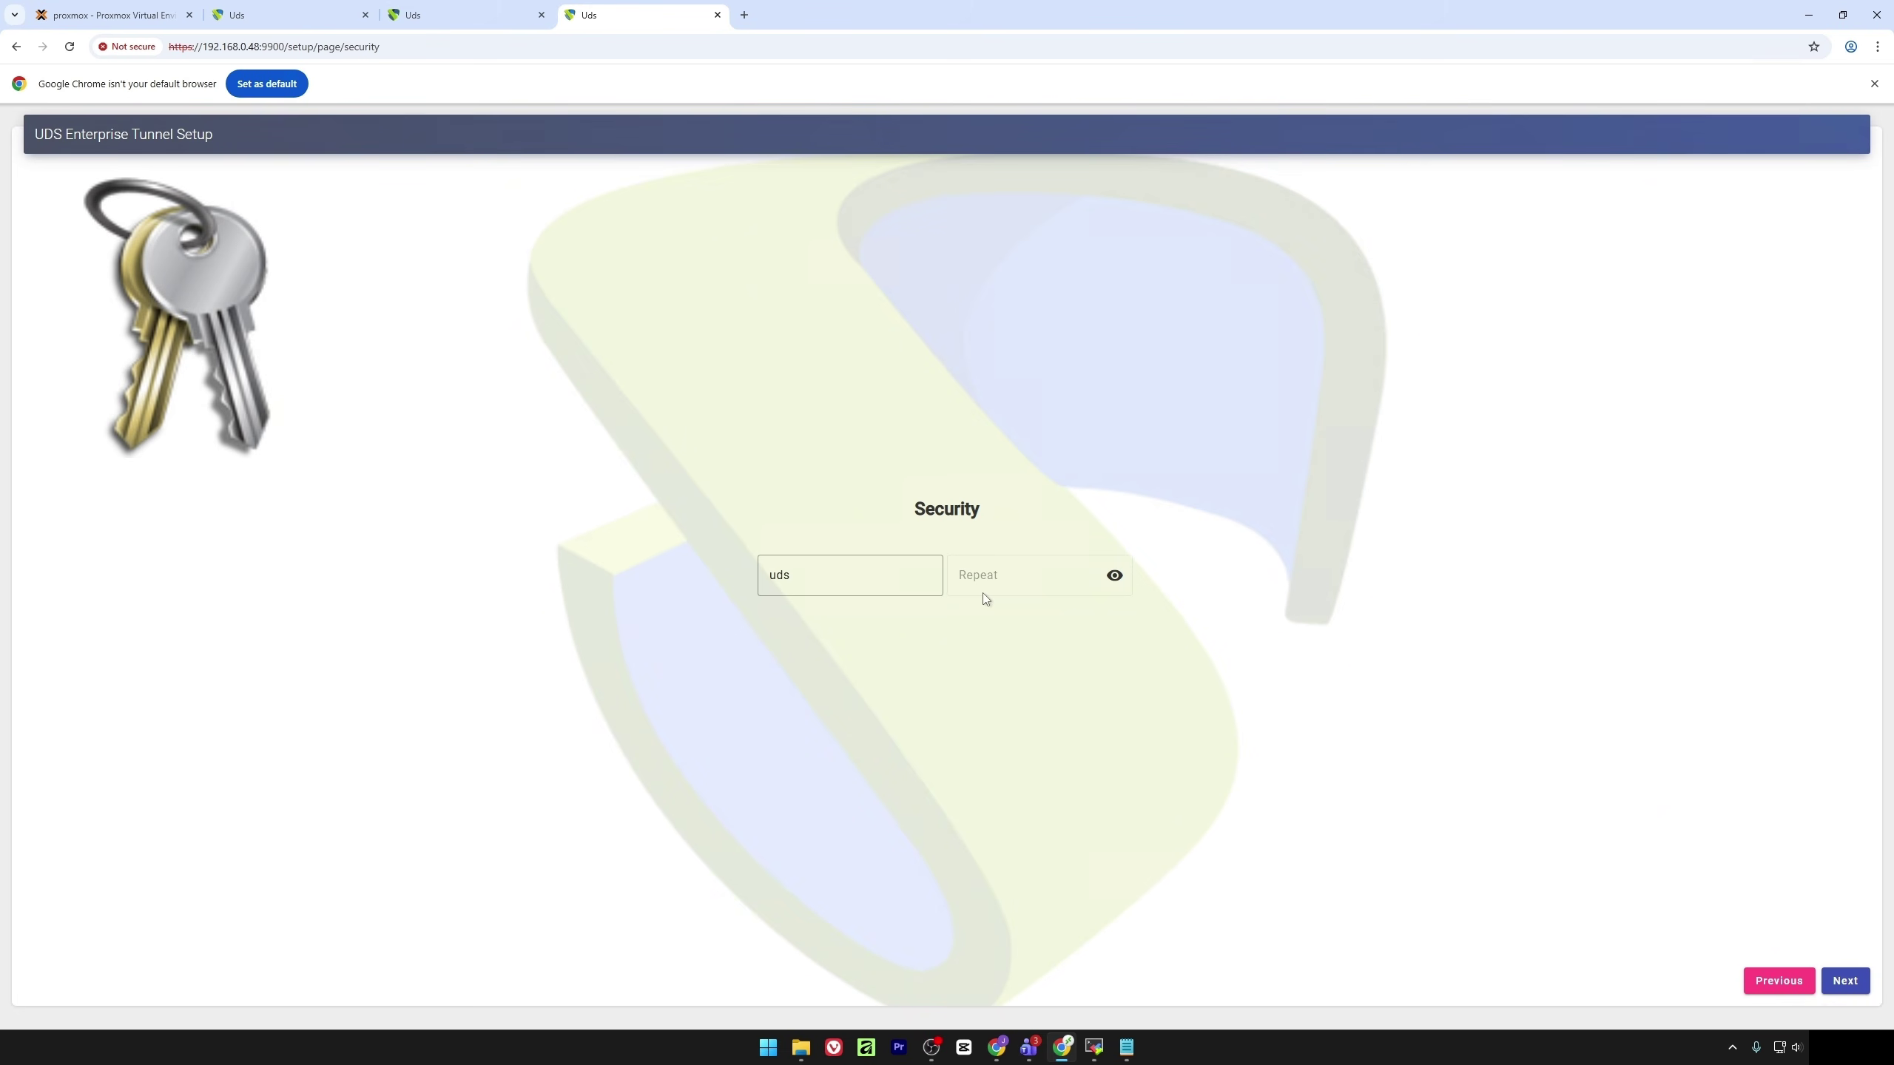
left_click(1842, 982)
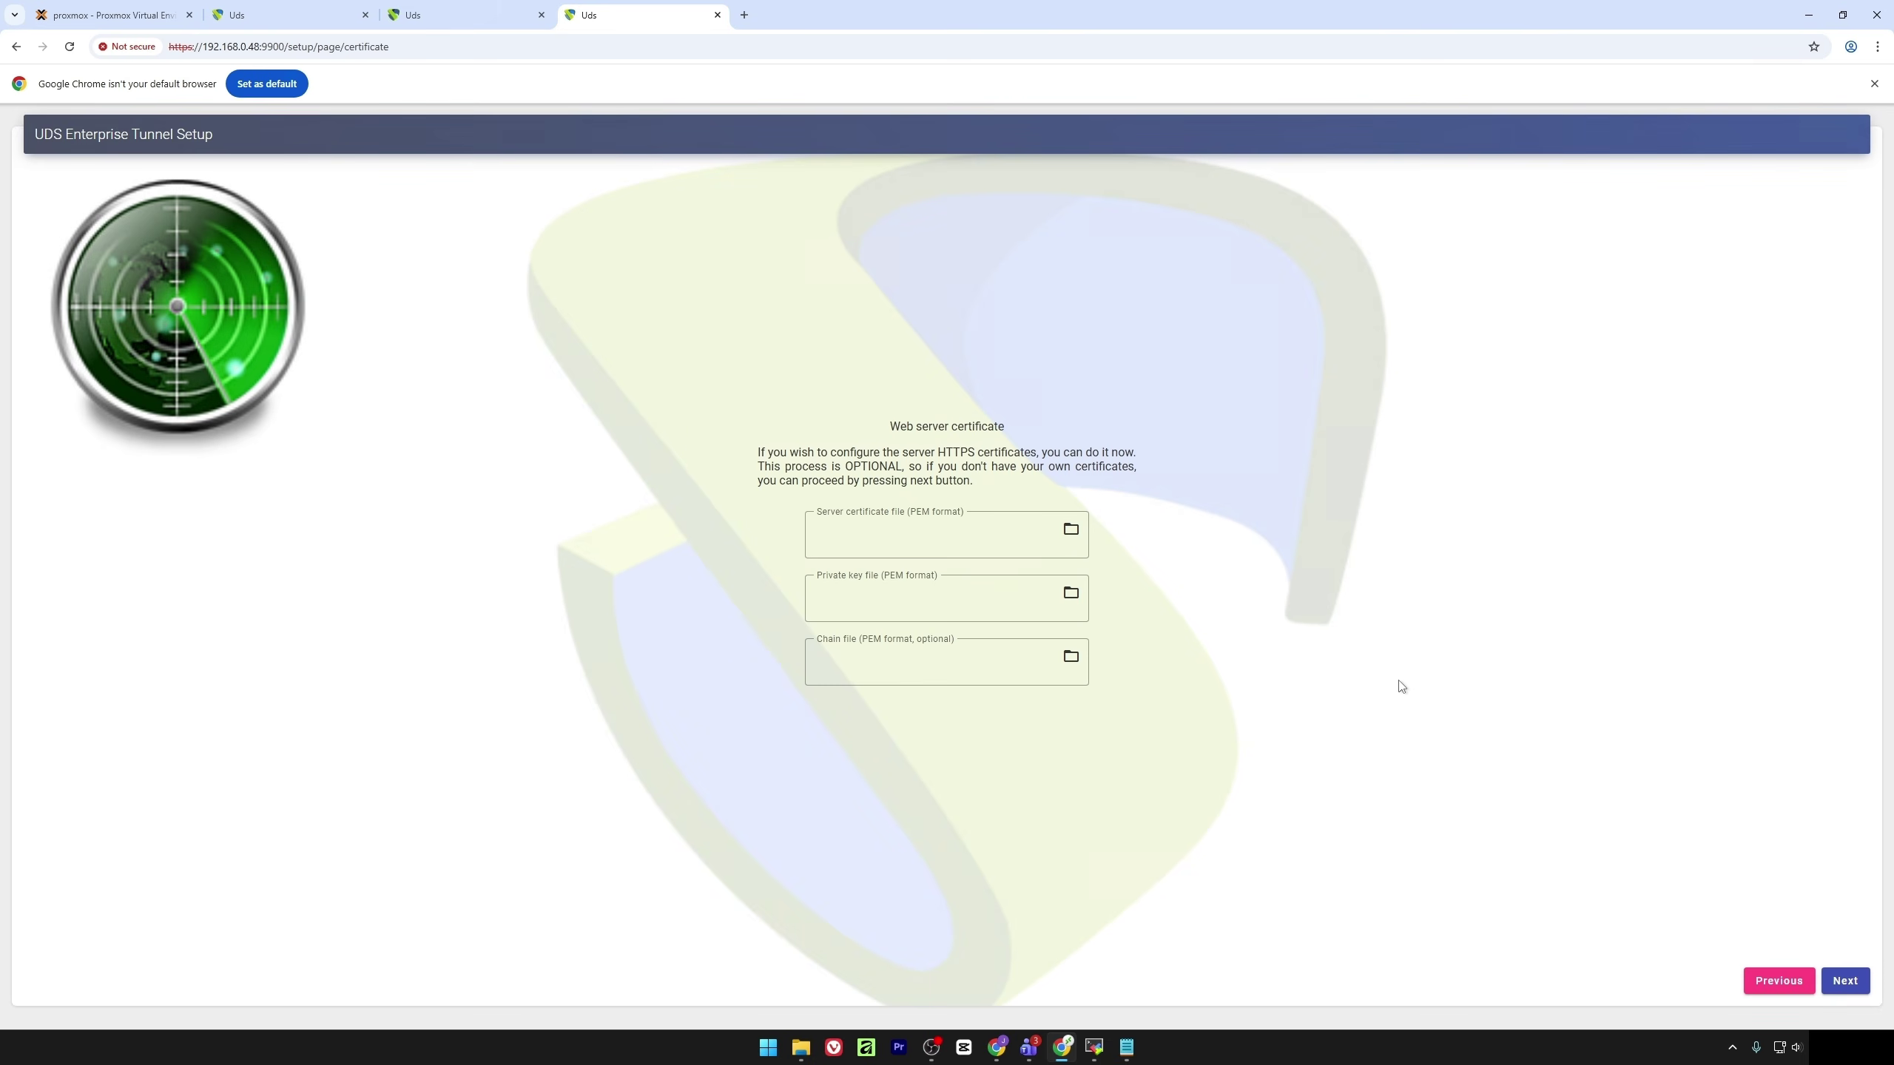
Skip the web server certificates to complete setup, then return to the Proxmox tab
left_click(1845, 979)
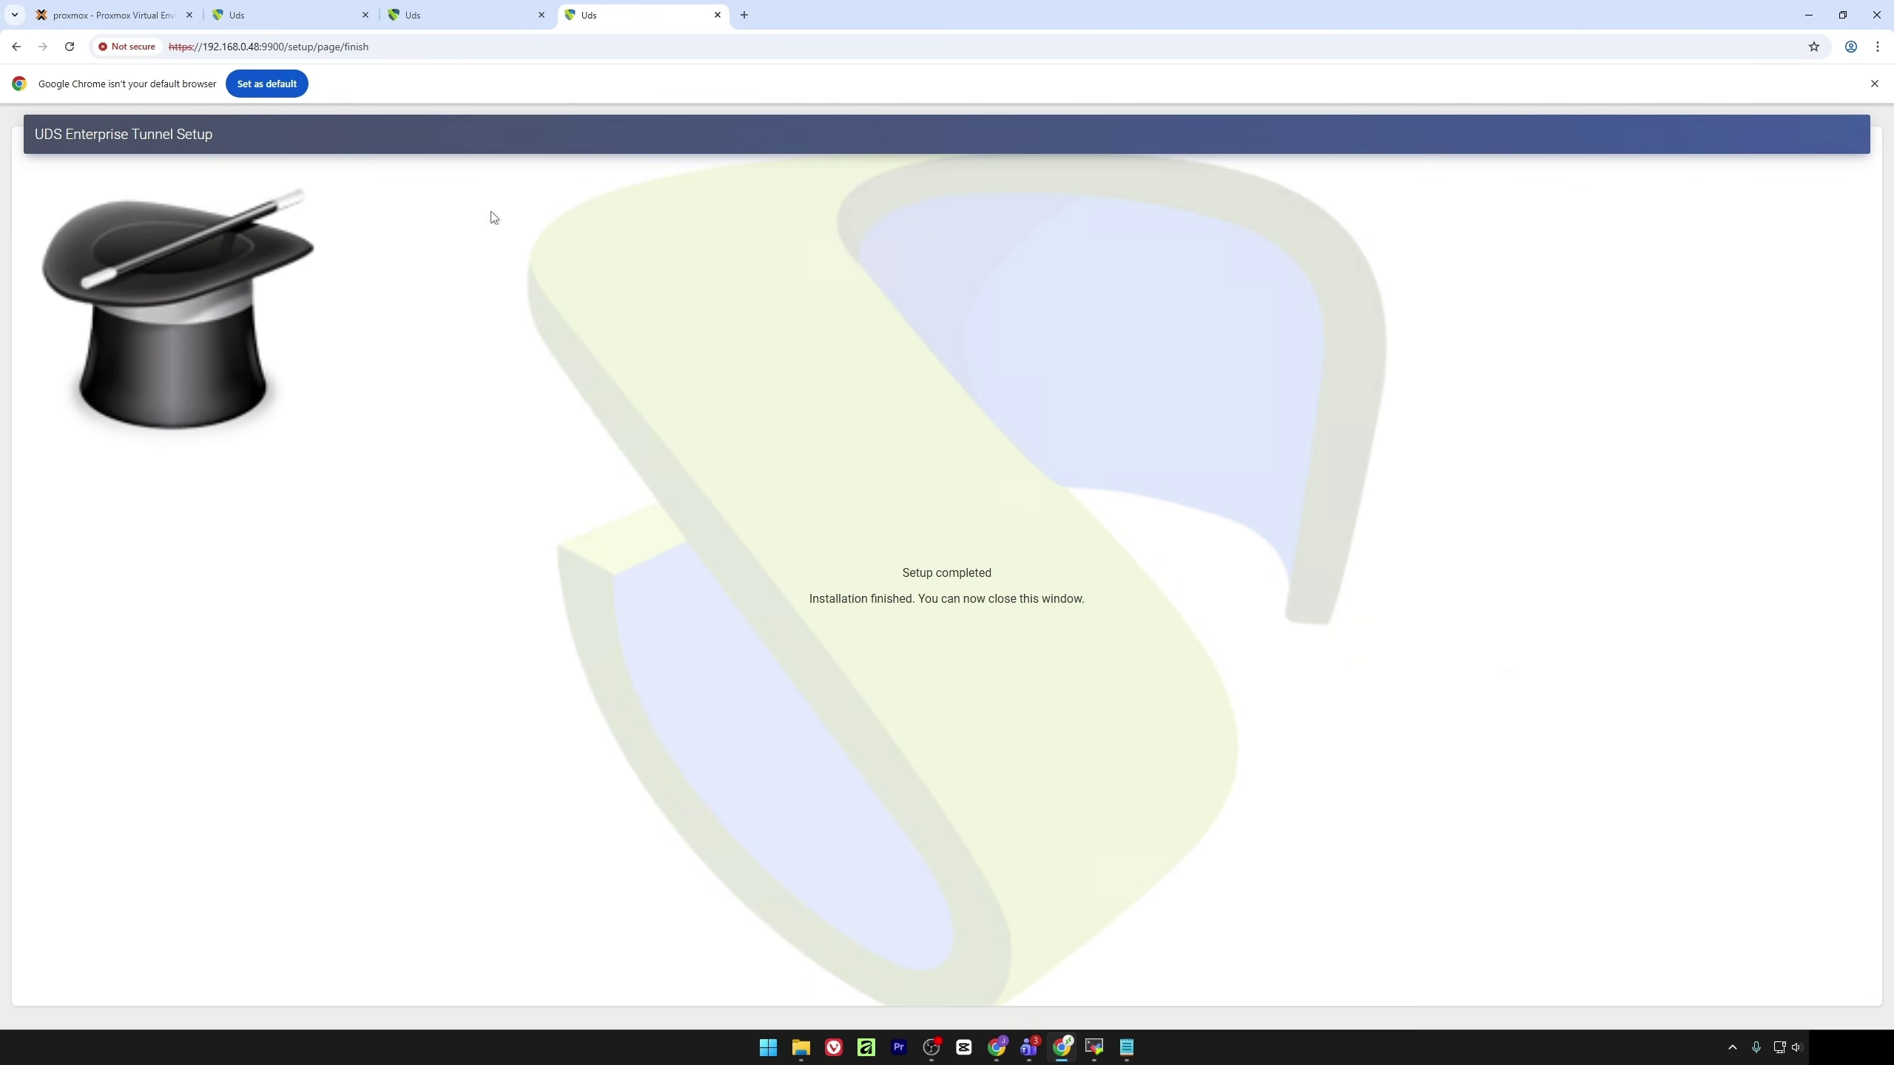
left_click(112, 14)
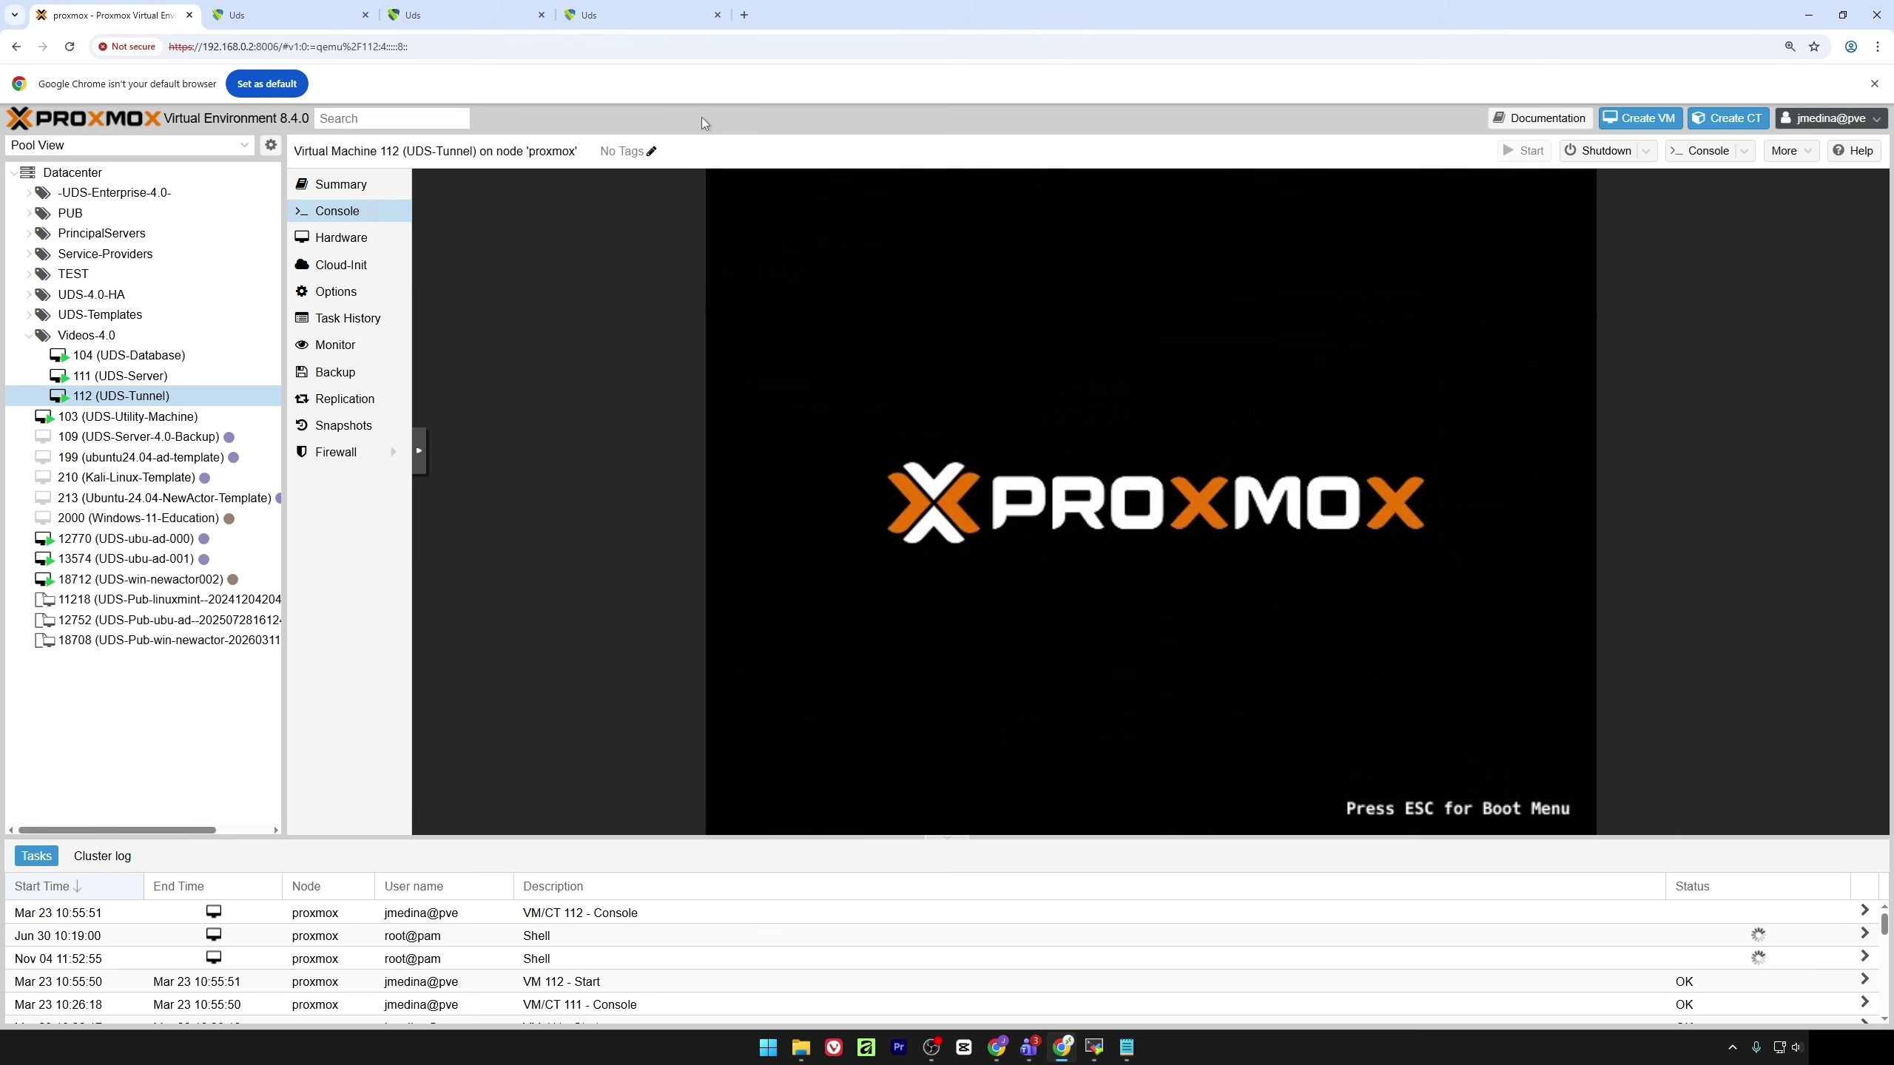
Close the two leftover Uds setup tabs while VM 112 reboots
left_click(718, 14)
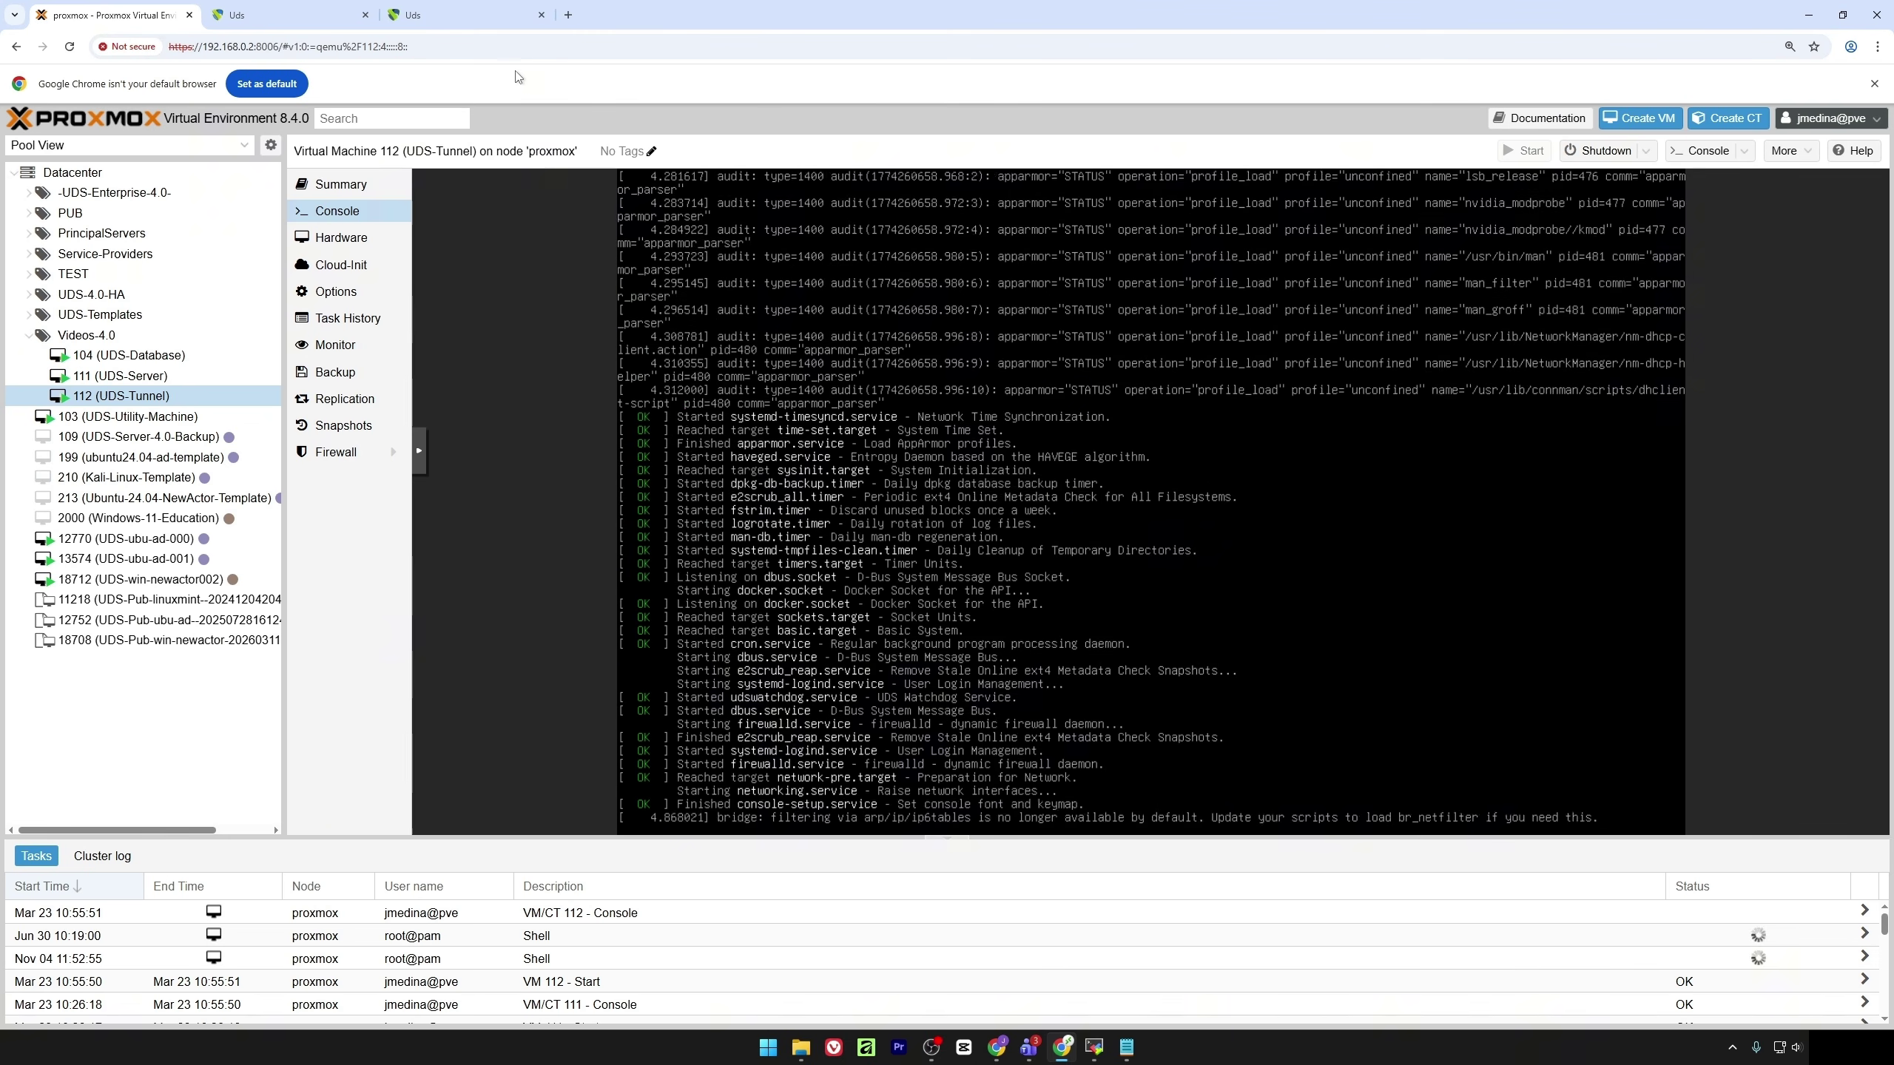
left_click(366, 15)
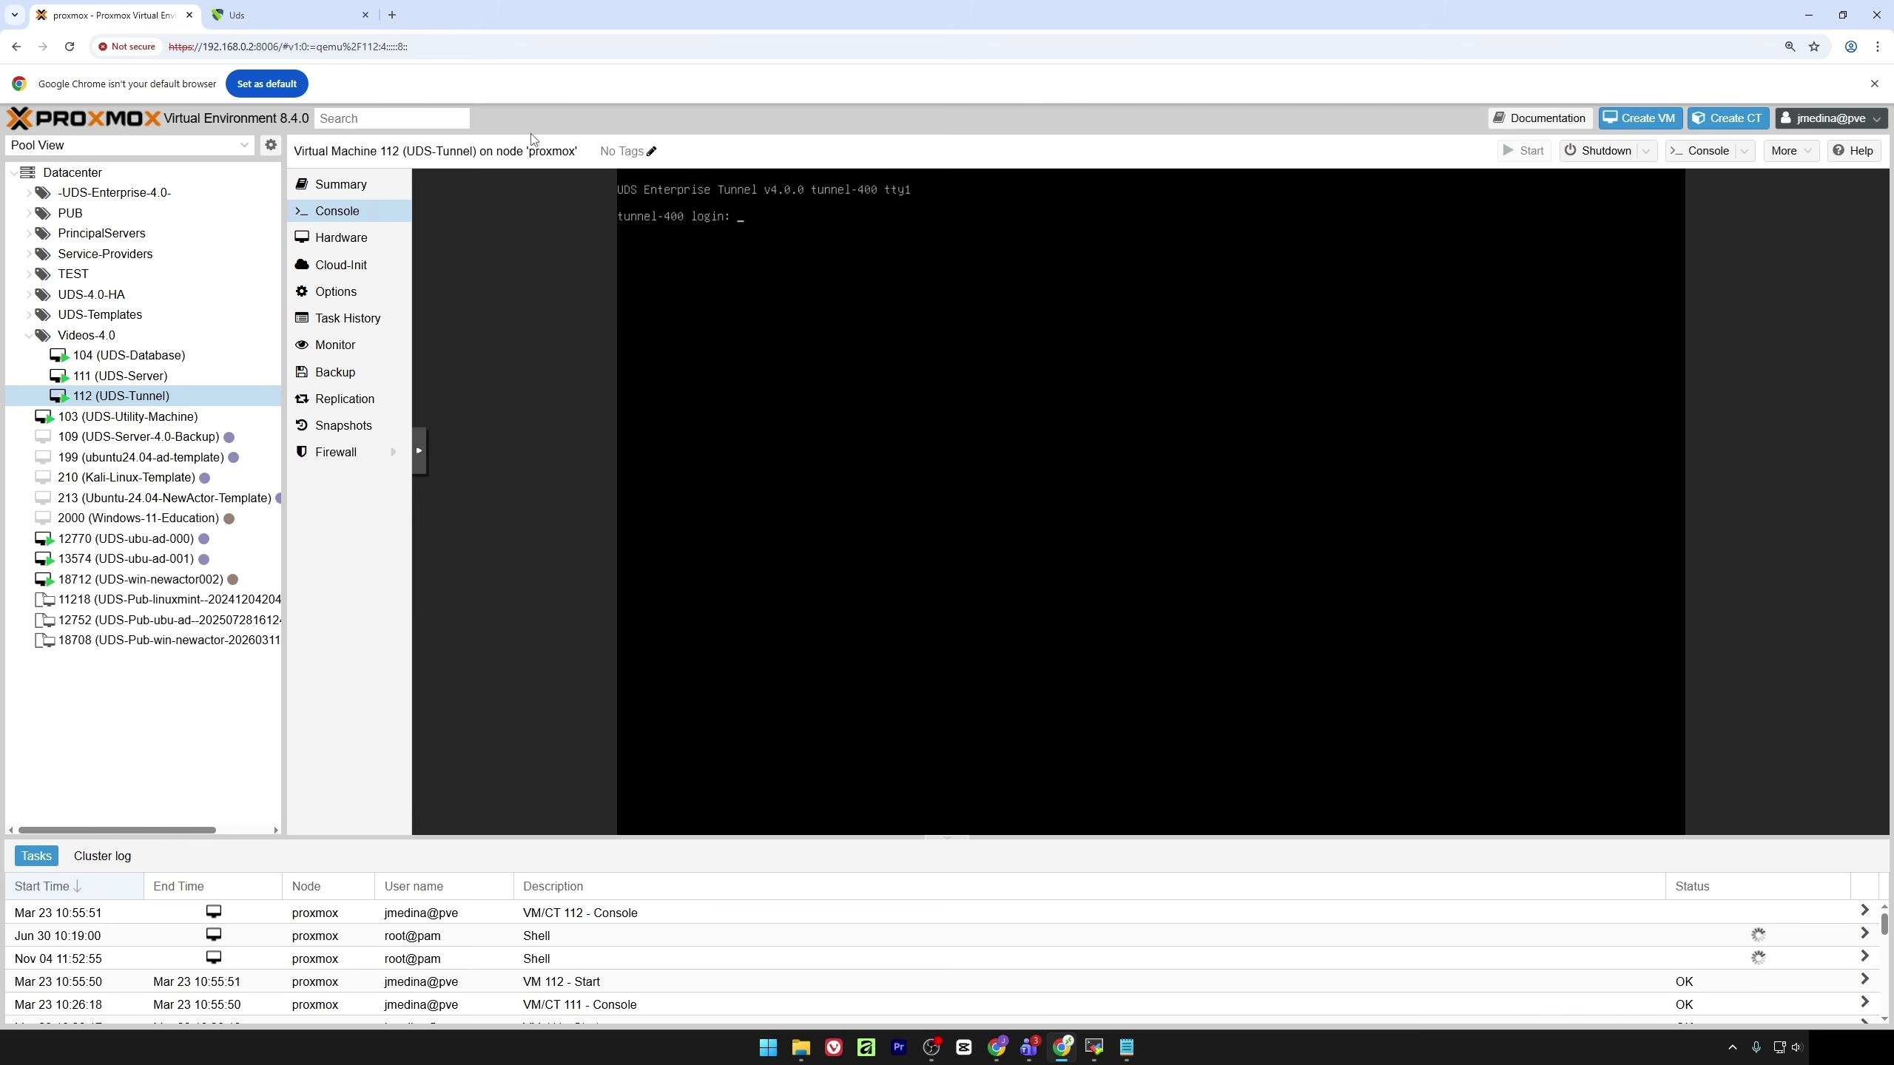
left_click(392, 15)
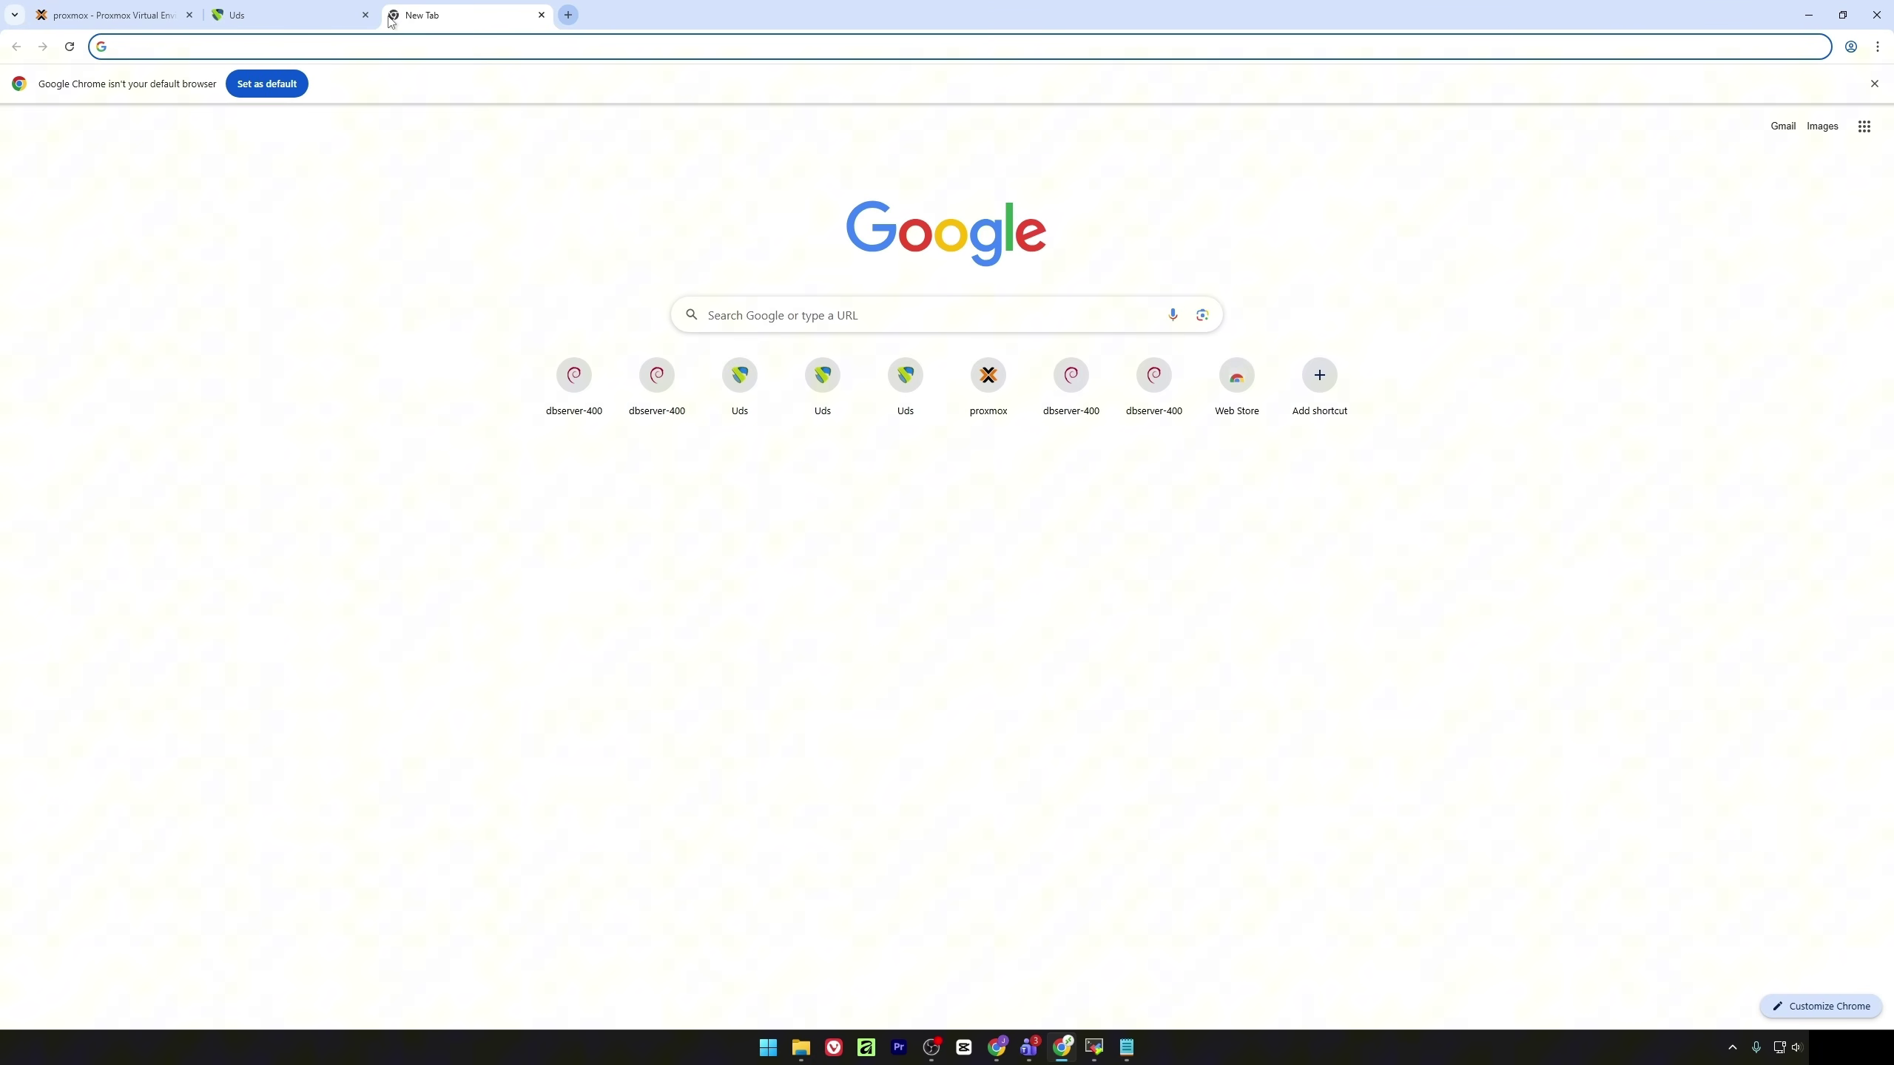
type("https")
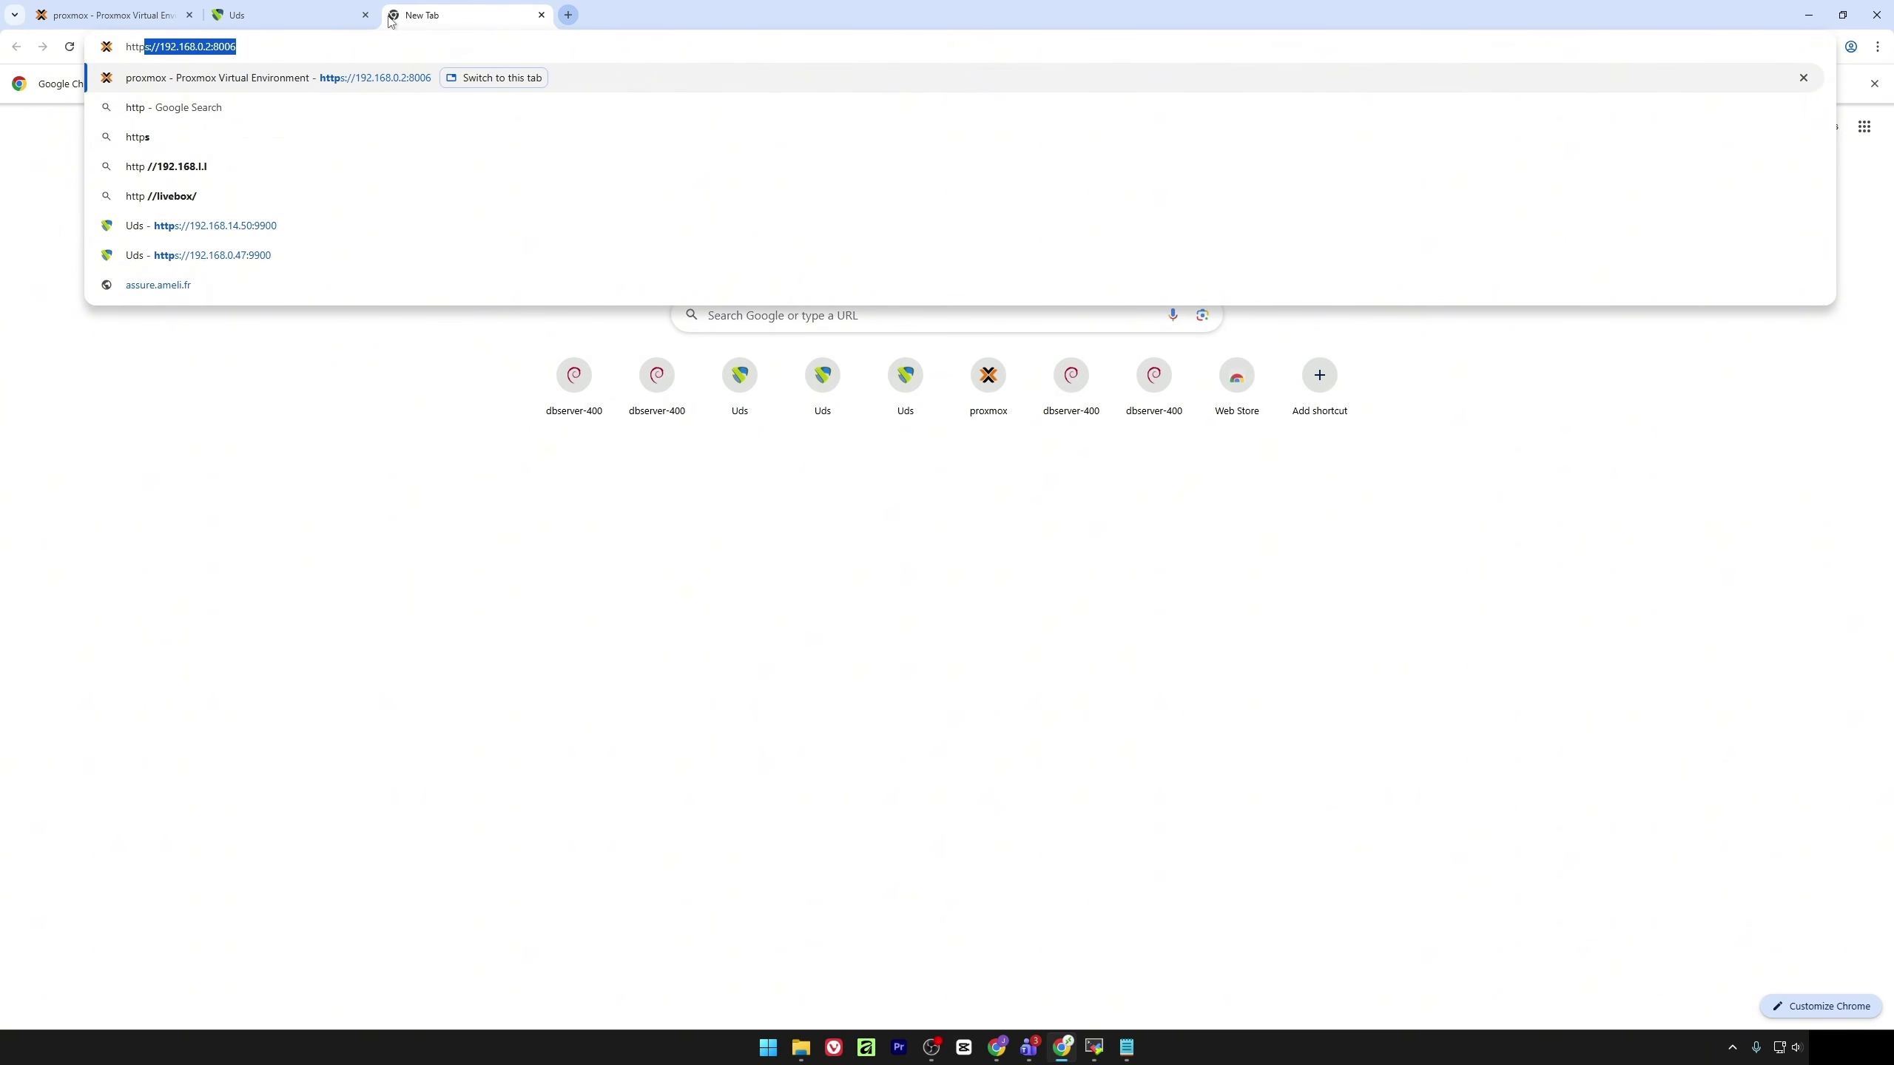
type("://")
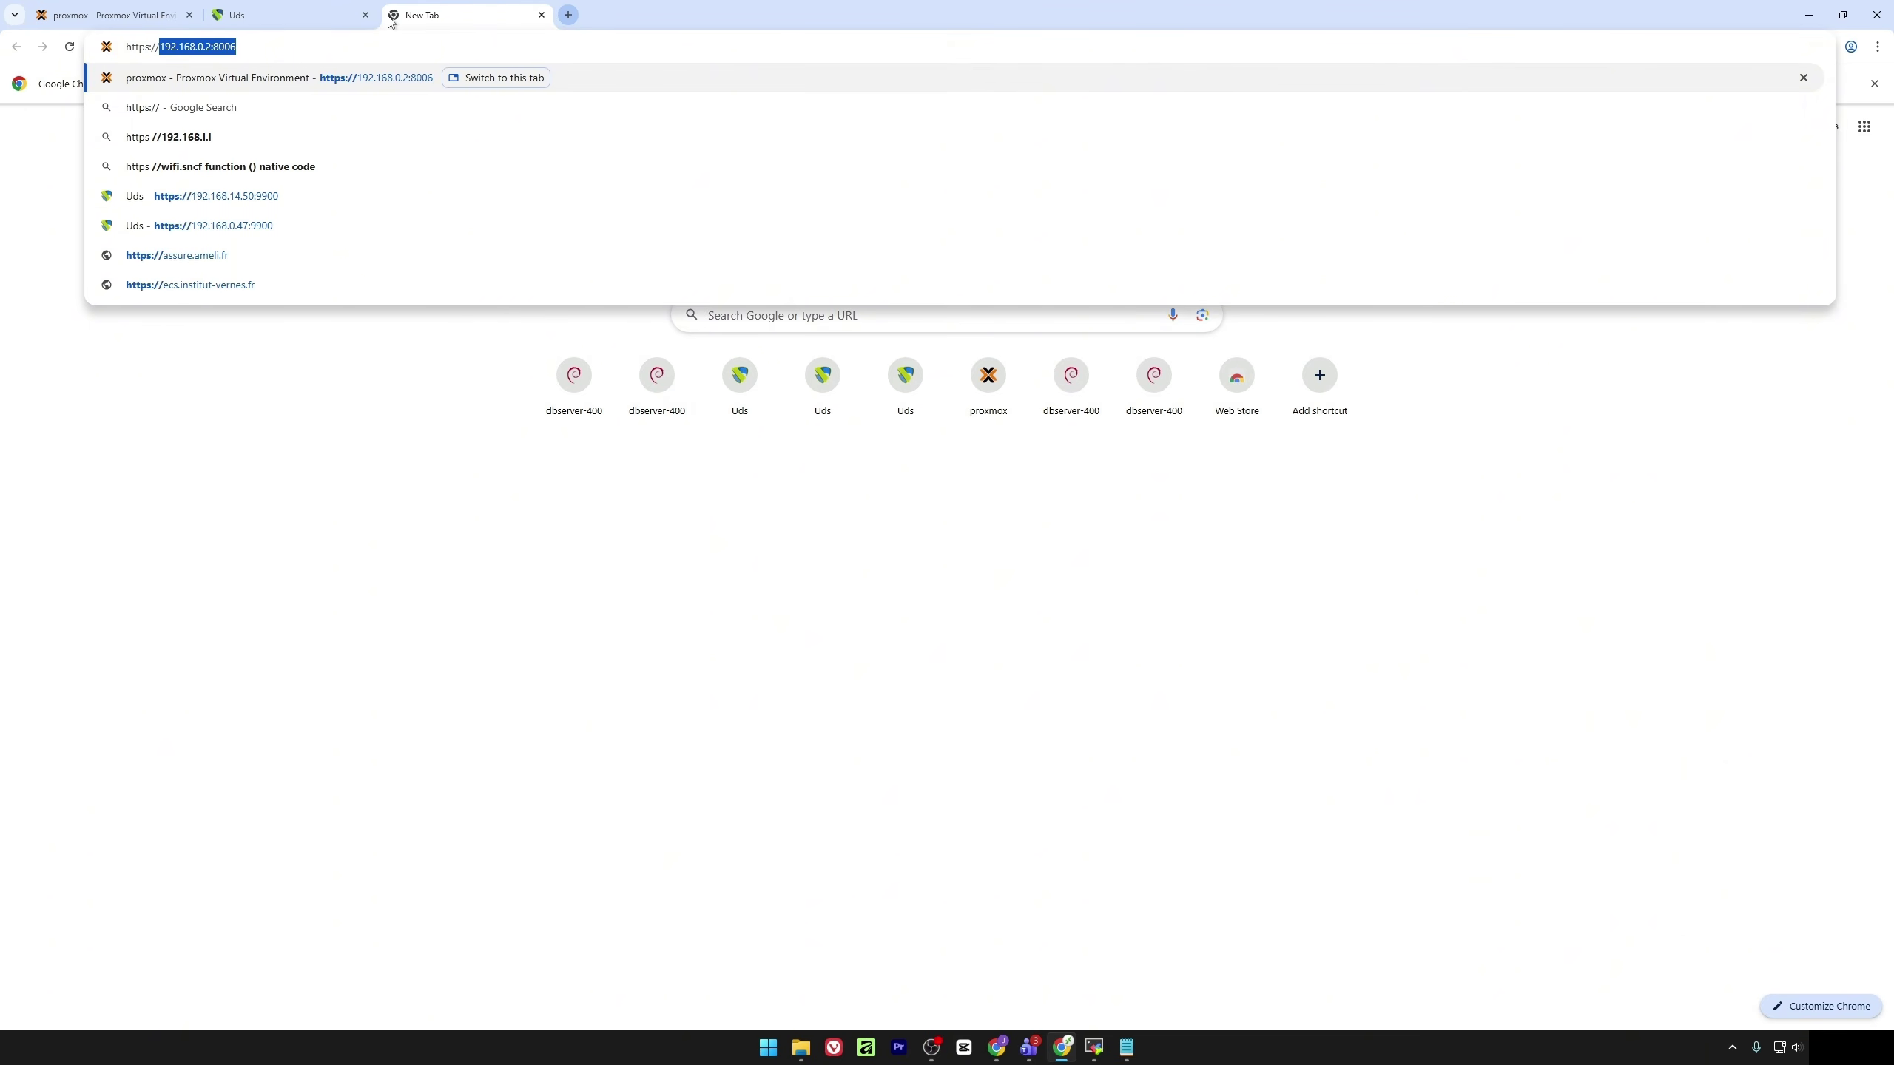
type("192.1")
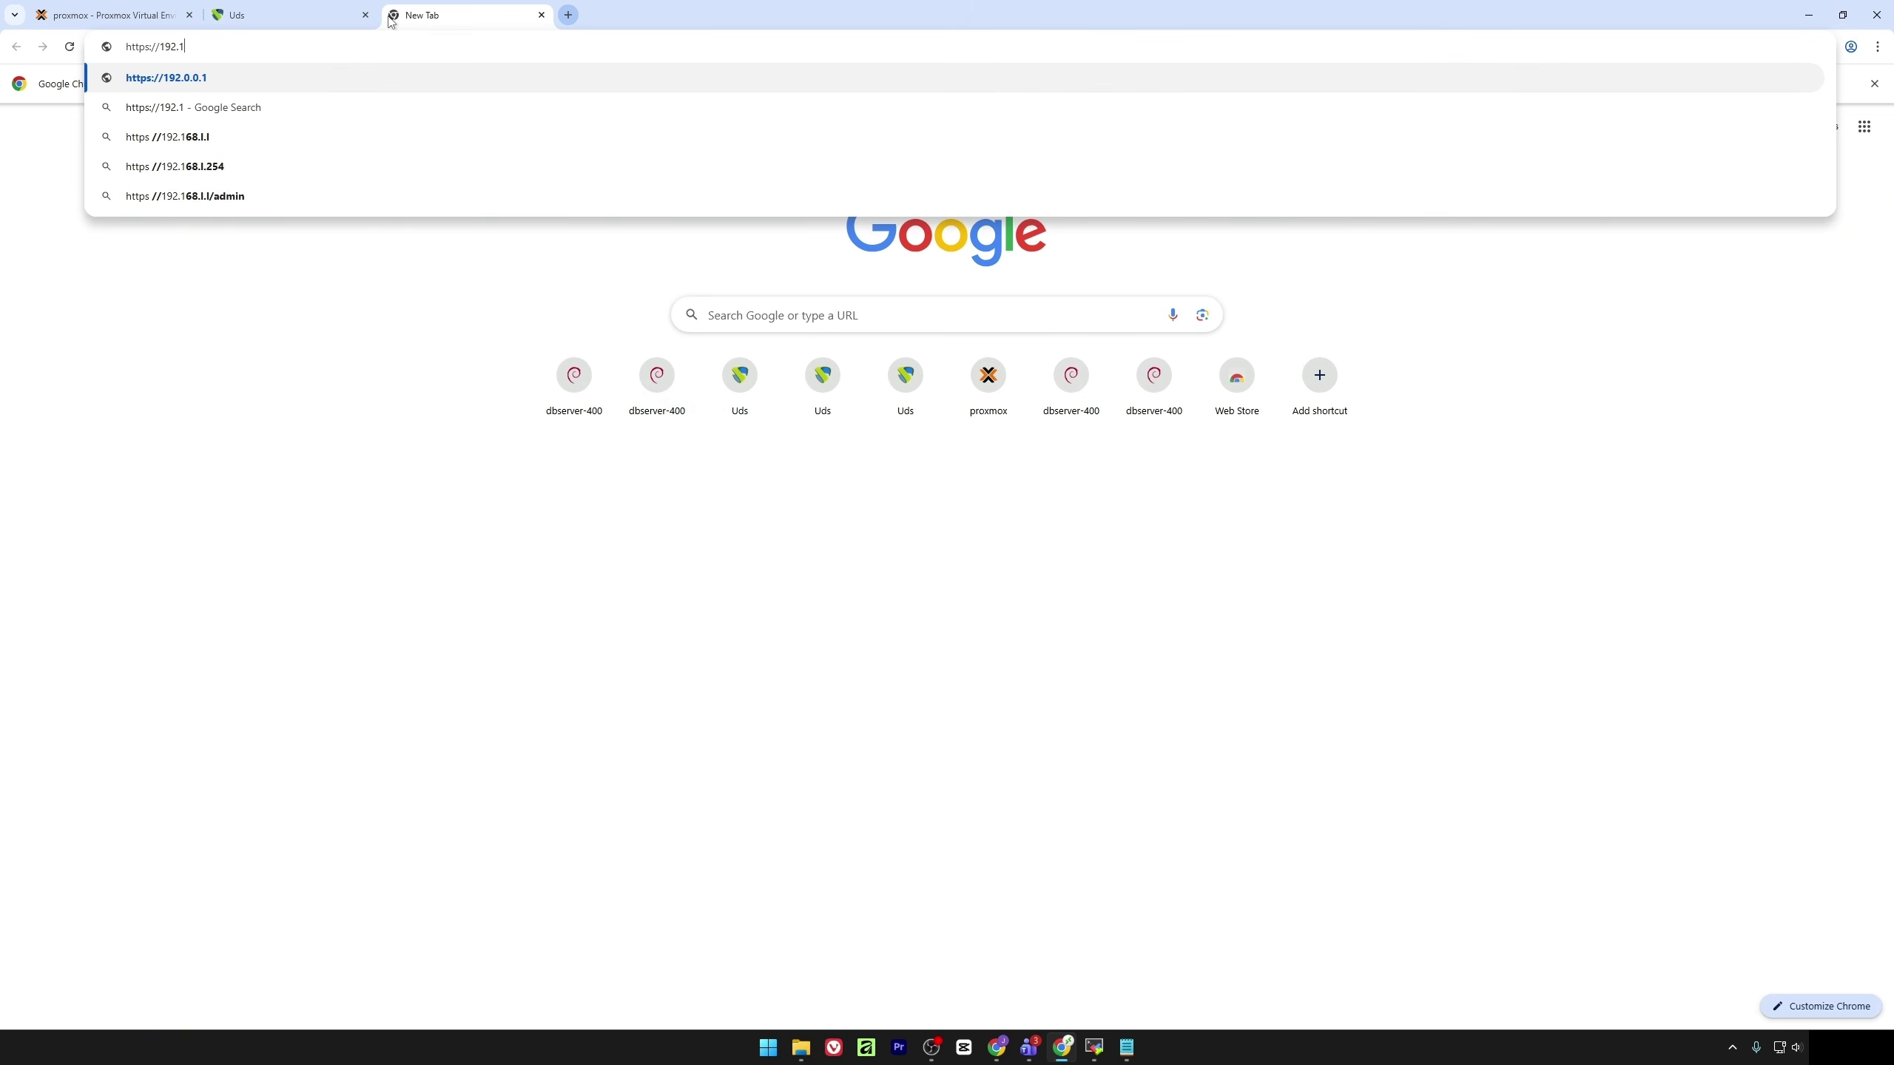
type("68.0.")
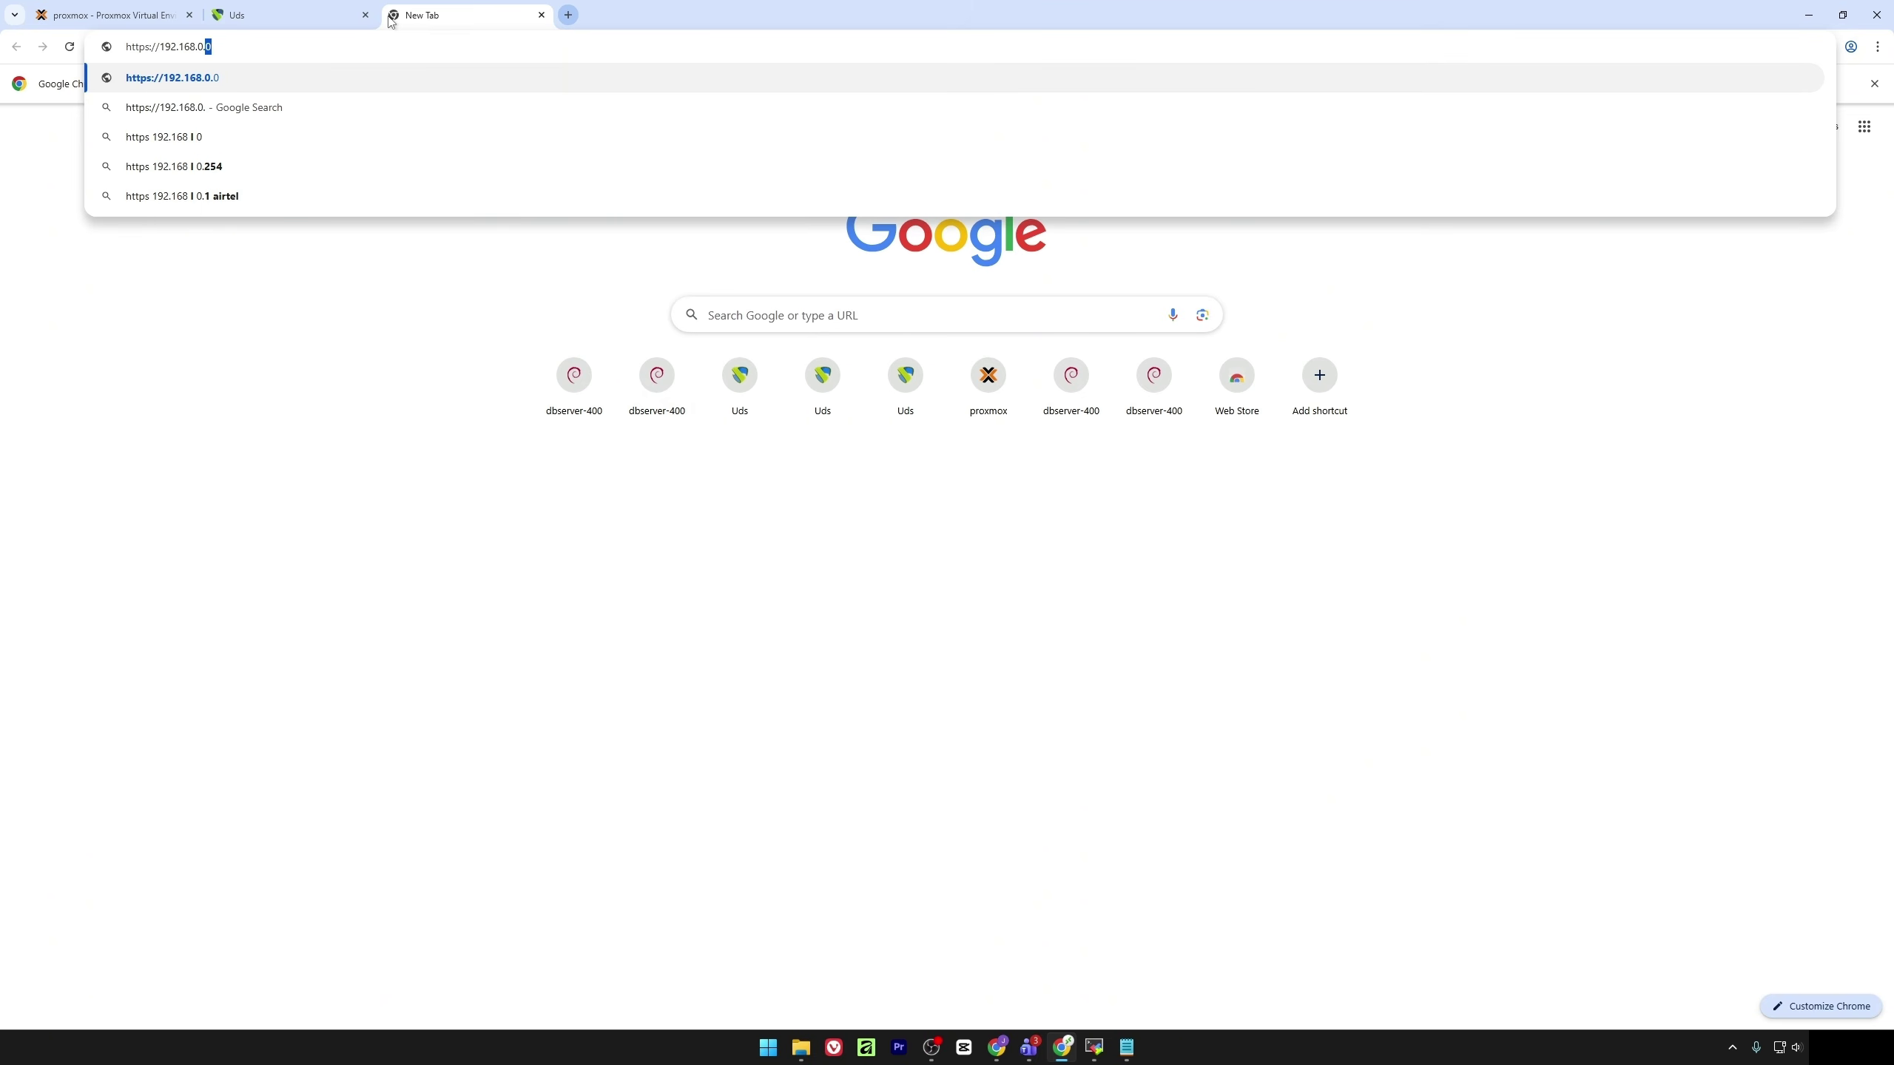
type("48")
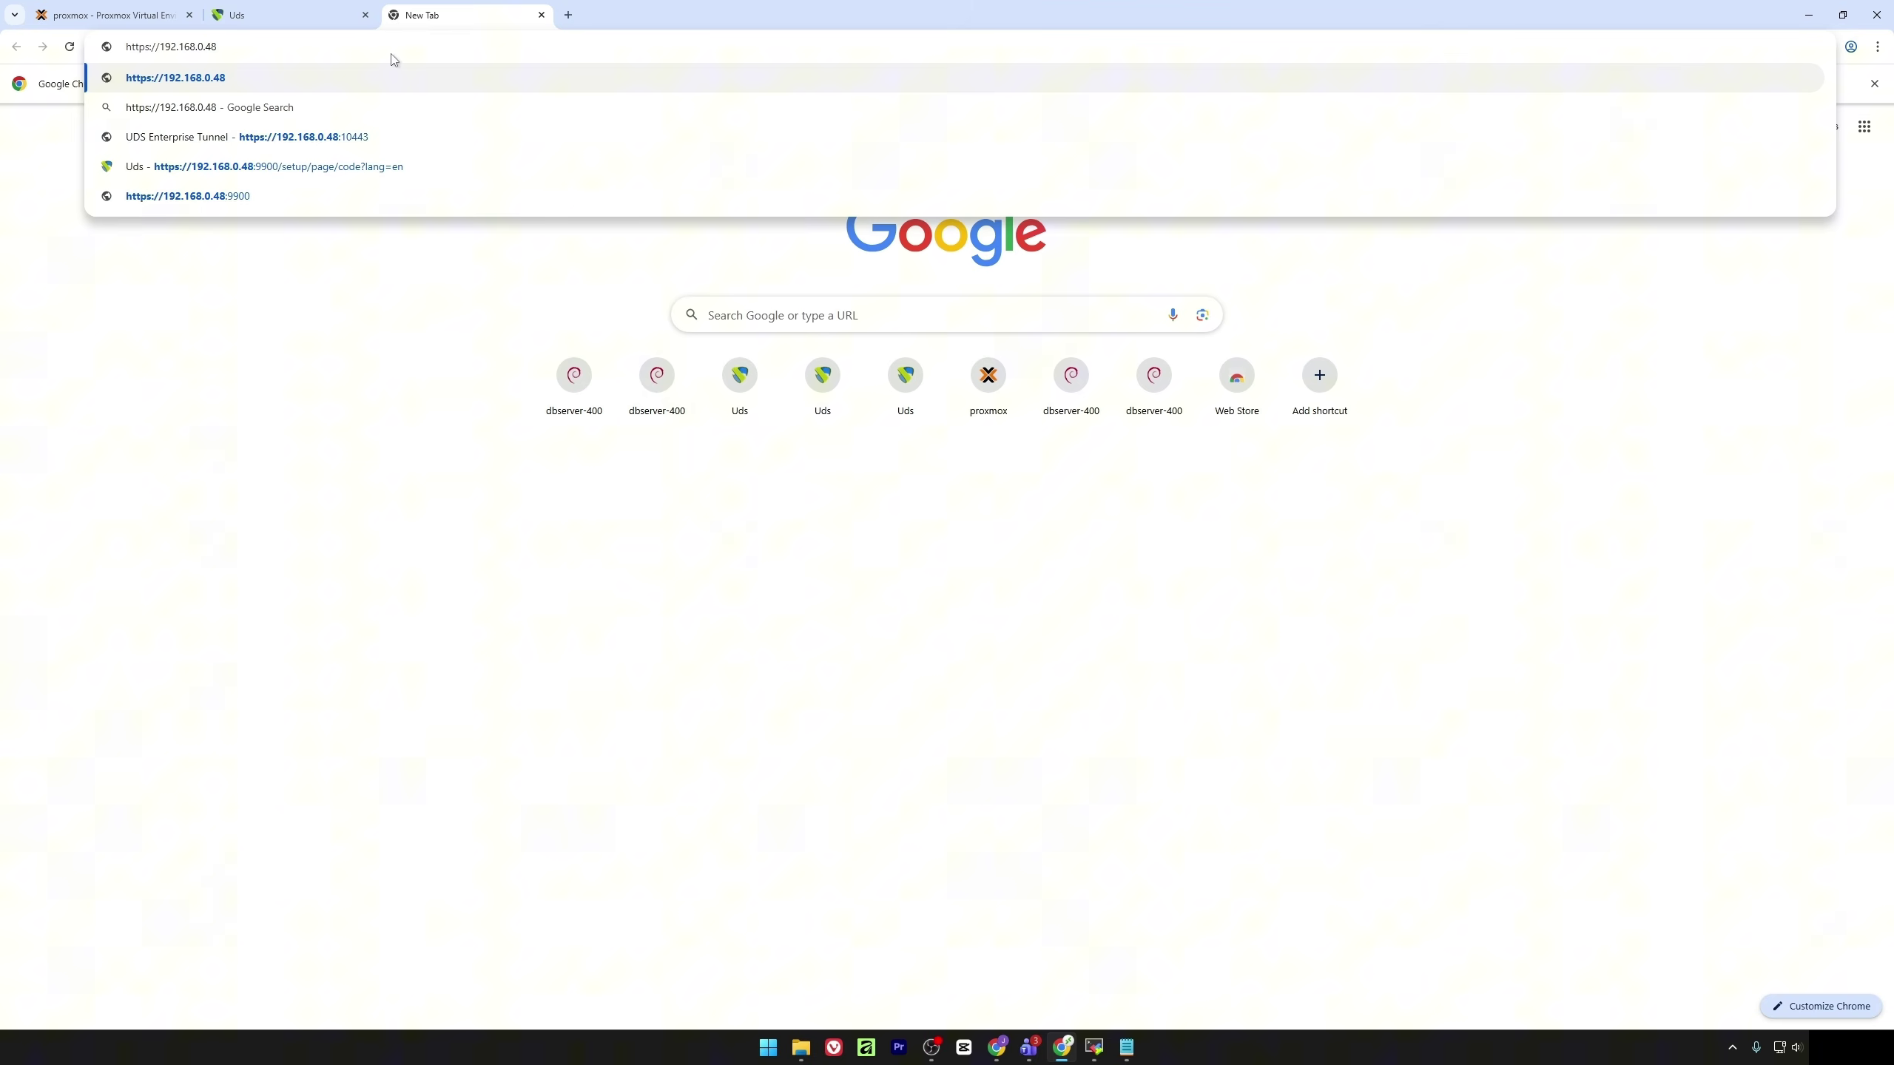
type(":10443")
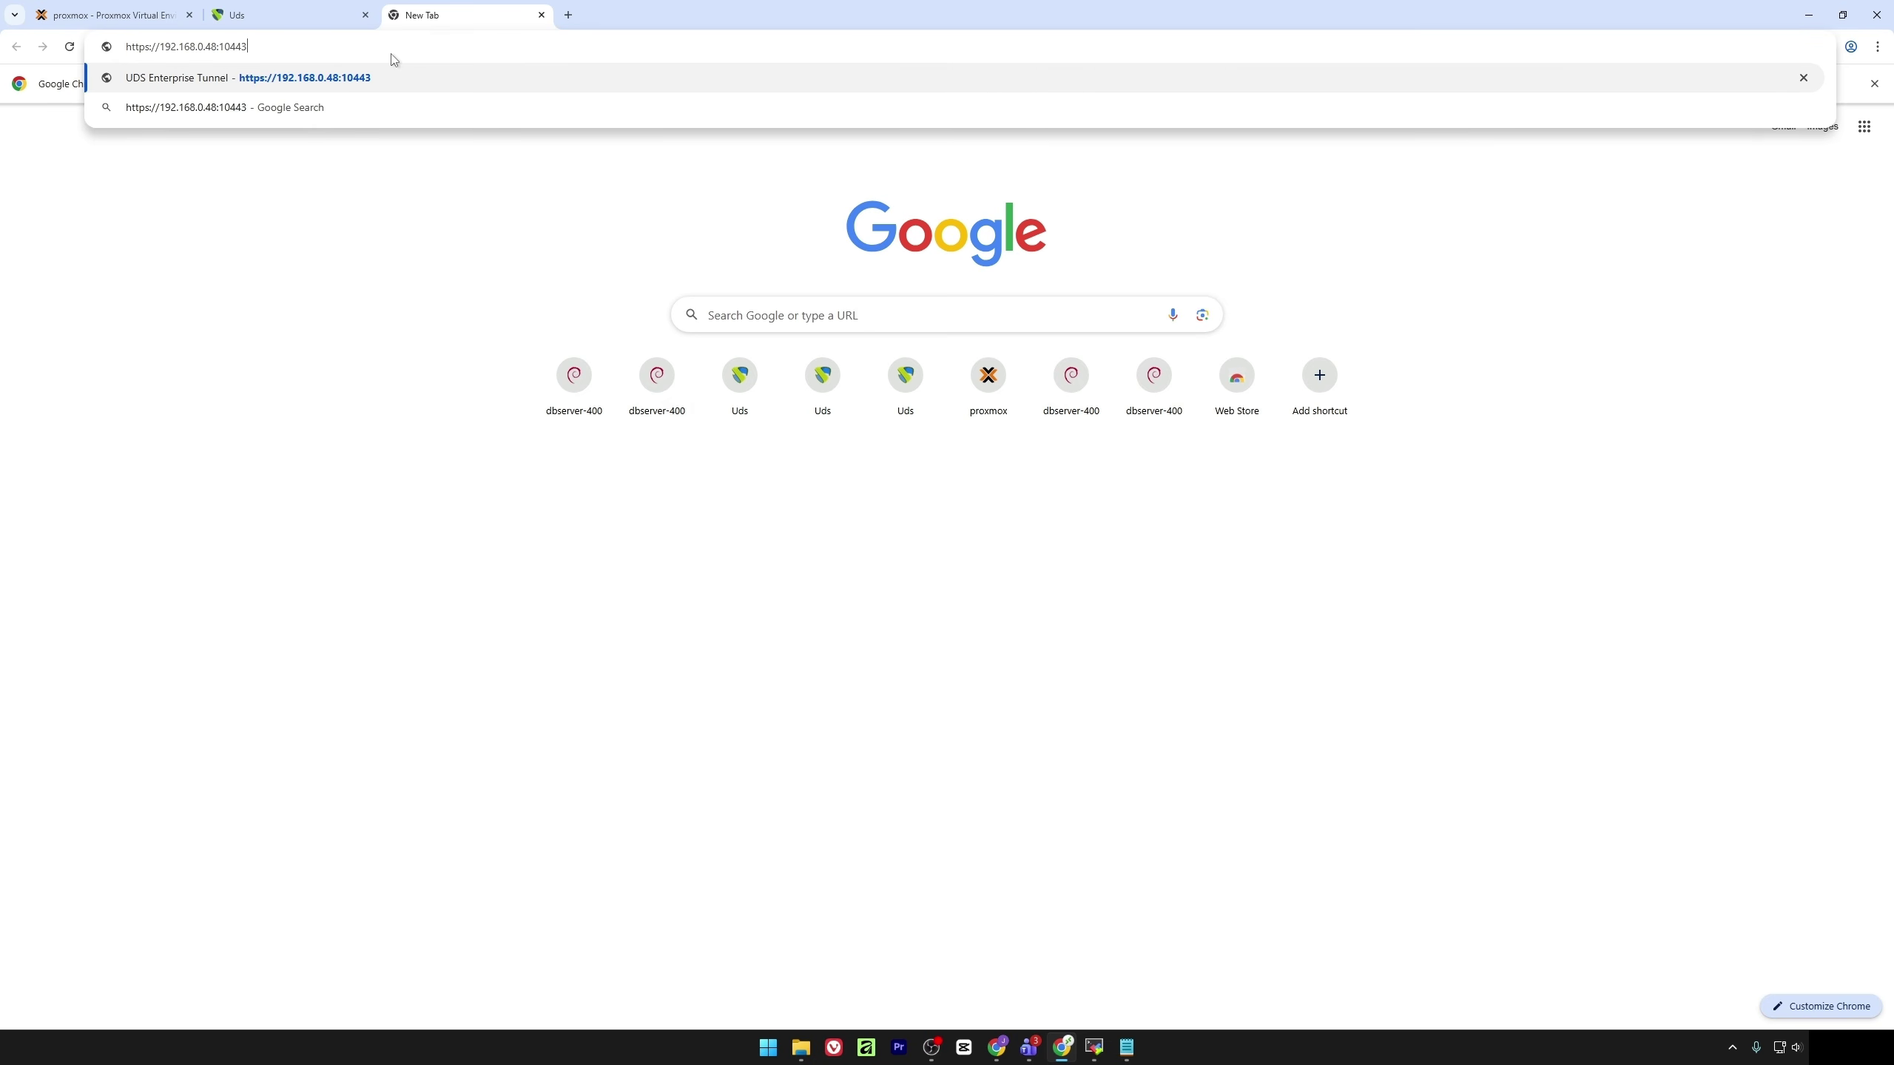
key("Return")
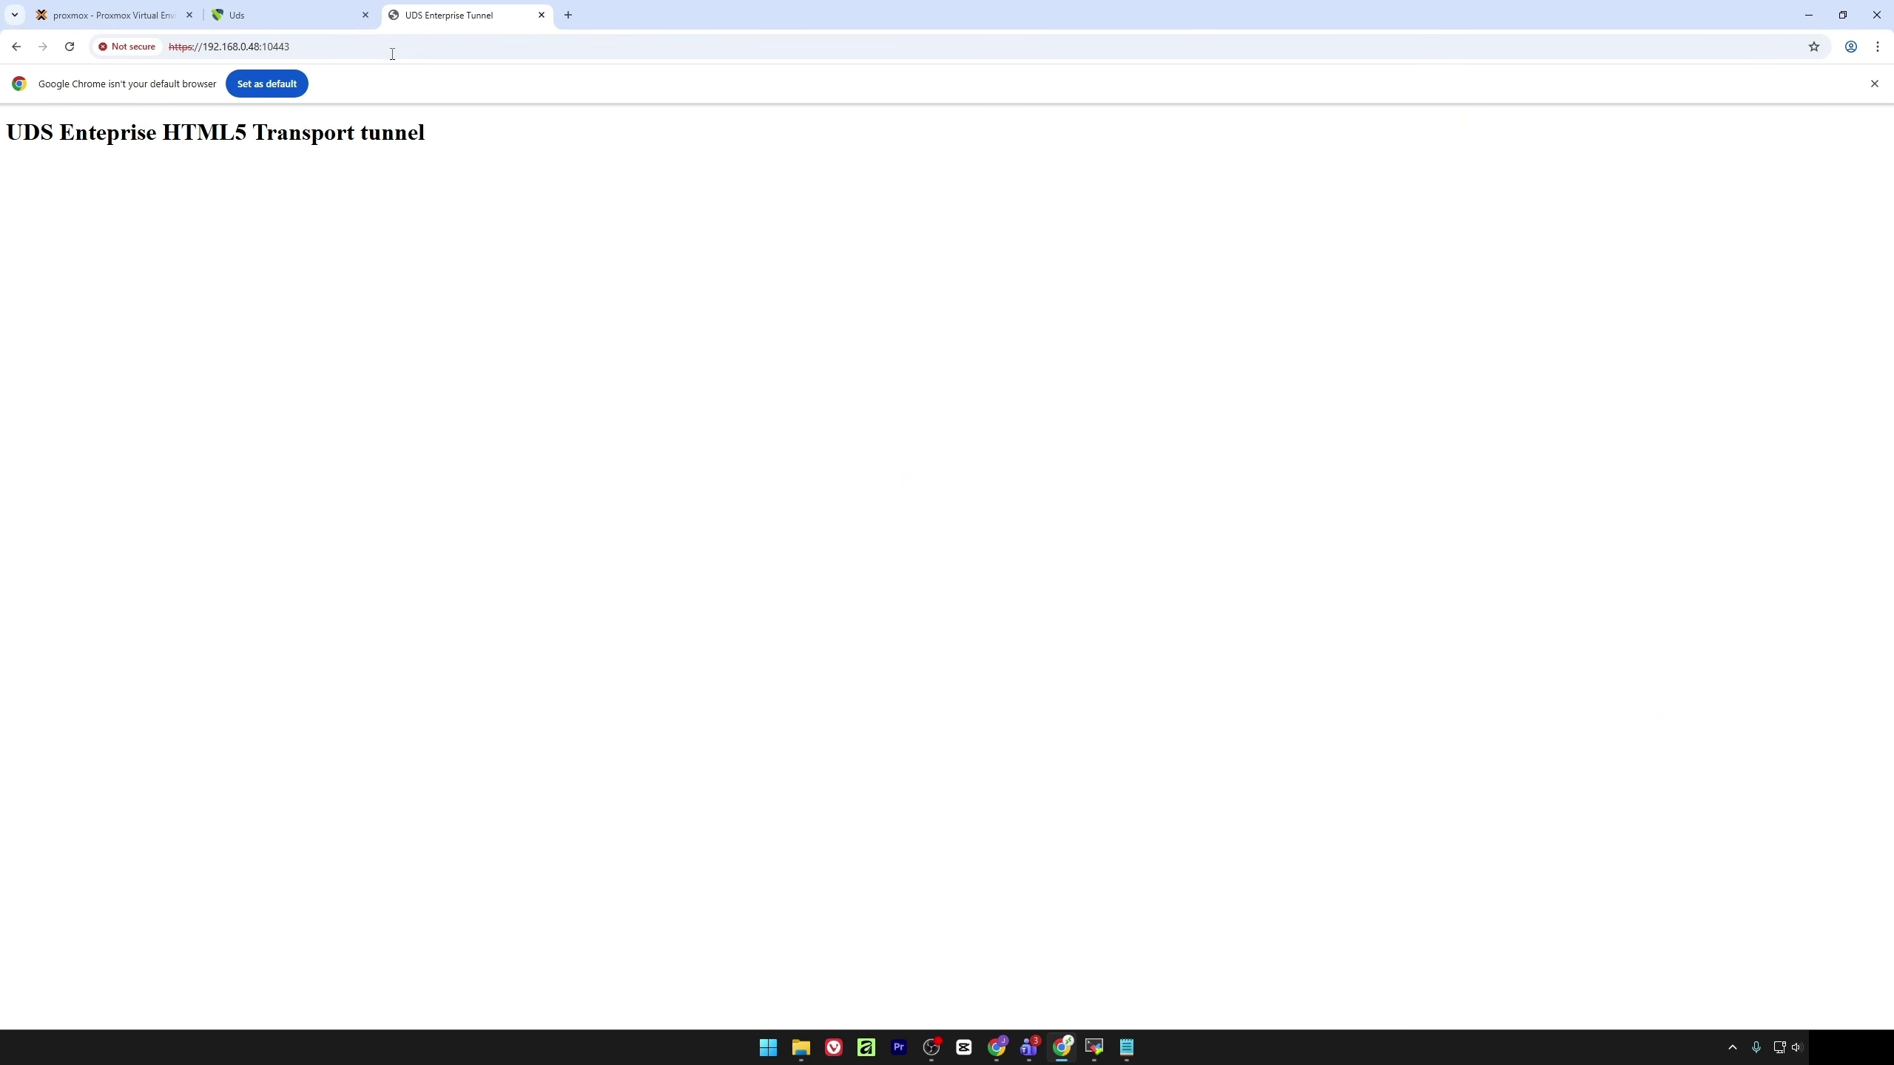